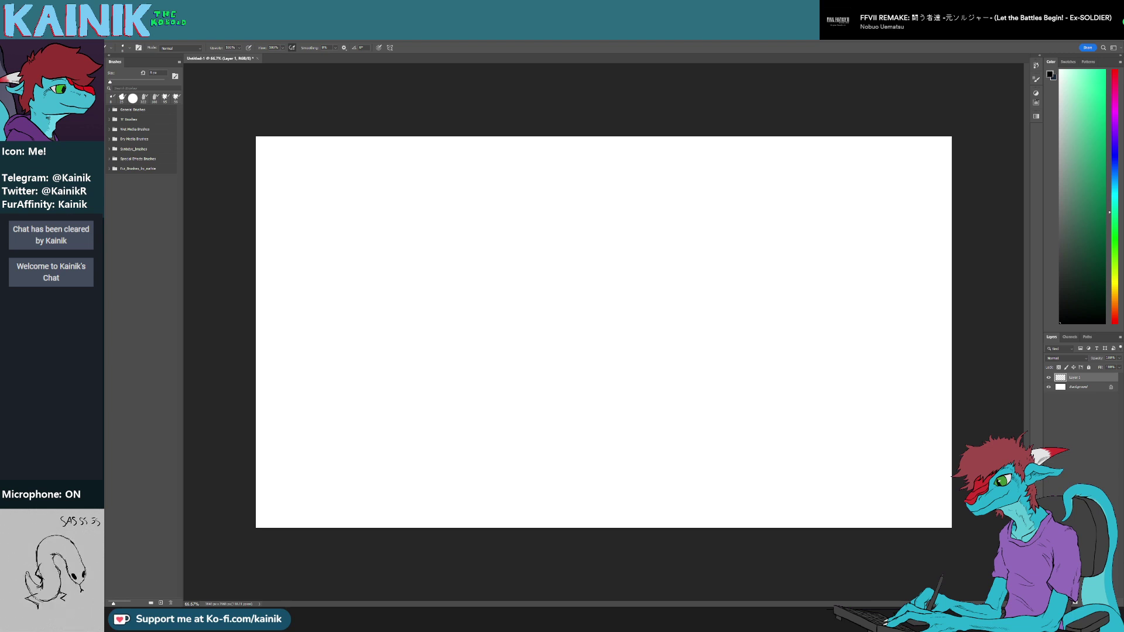
mouse_move(951, 476)
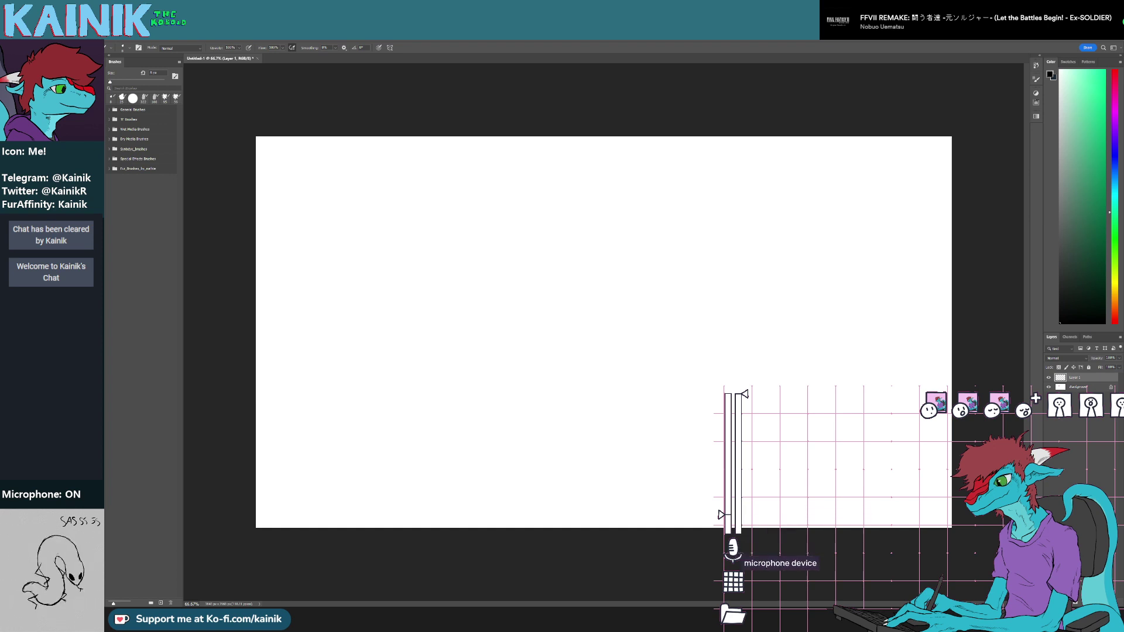
click(733, 551)
click(802, 556)
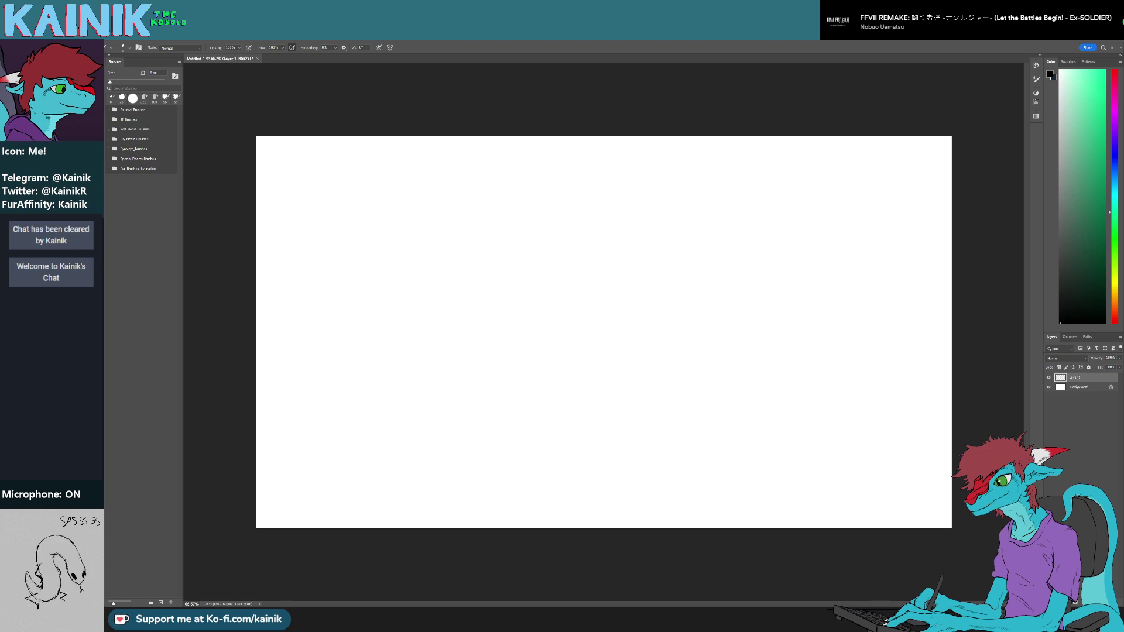
- Paint two full-height vertical black lines dividing the canvas into three panels, and erase the faint stray stroke near the second line
drag(461, 129, 460, 534)
key(ctrl+z)
drag(496, 131, 496, 530)
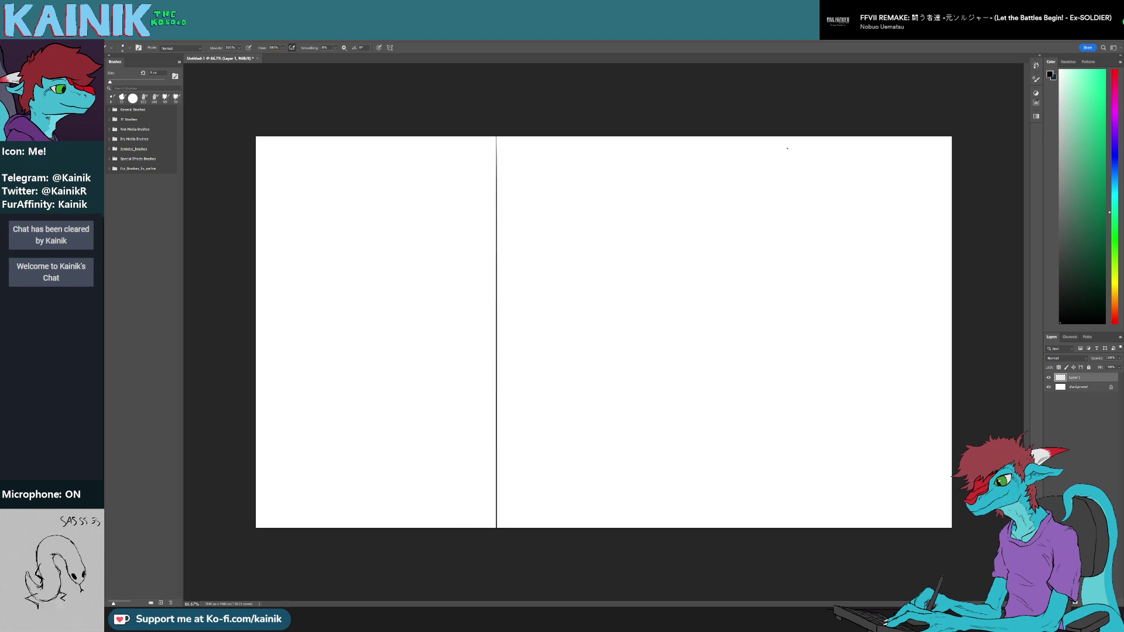
drag(728, 125, 727, 530)
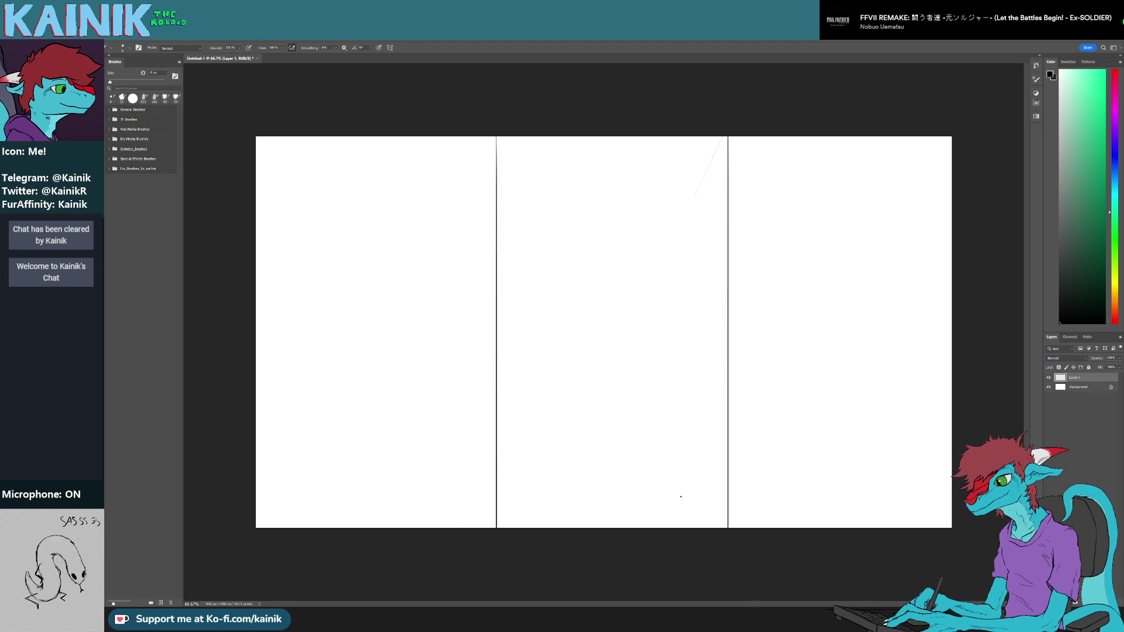
key(e)
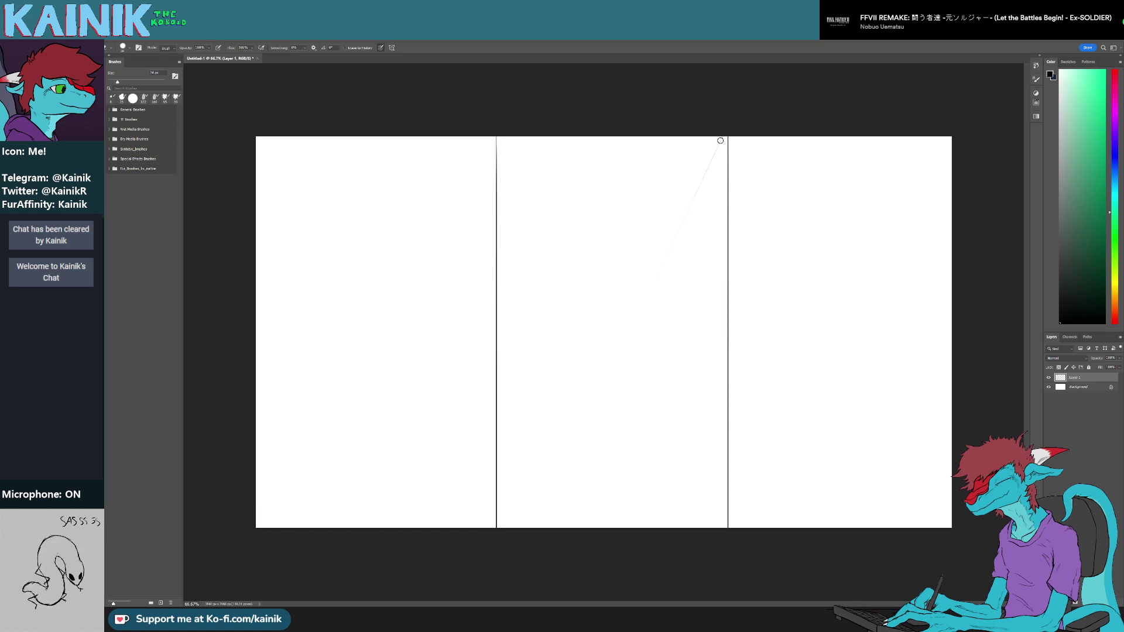
key(b)
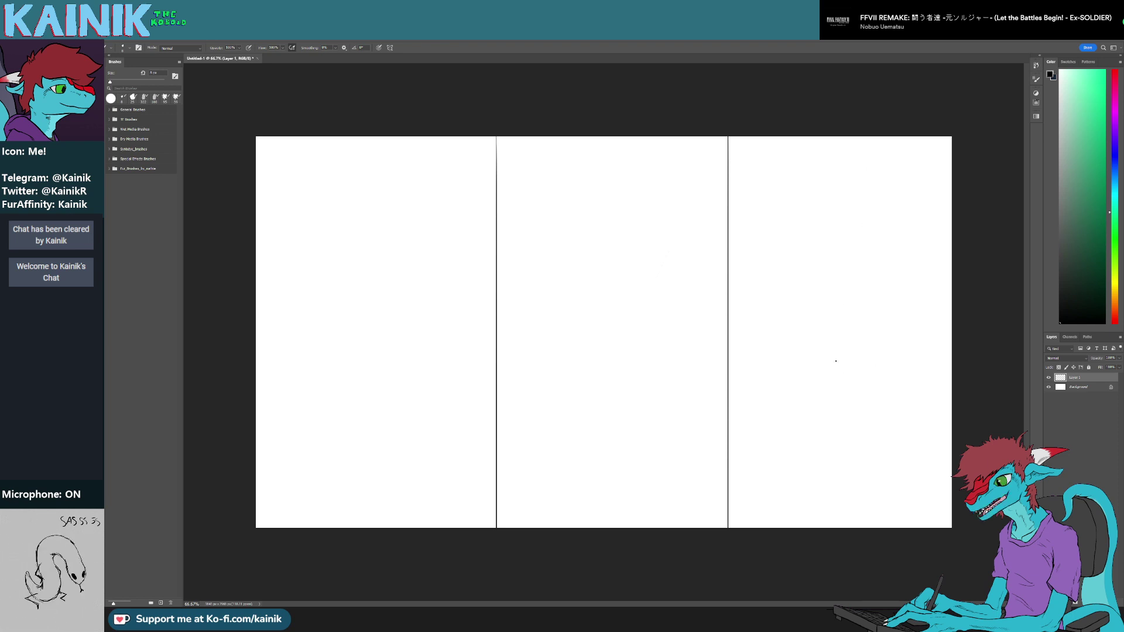
- Add a new layer, rename the divider-line layer "Border" and lock it
click(1099, 602)
double_click(1075, 387)
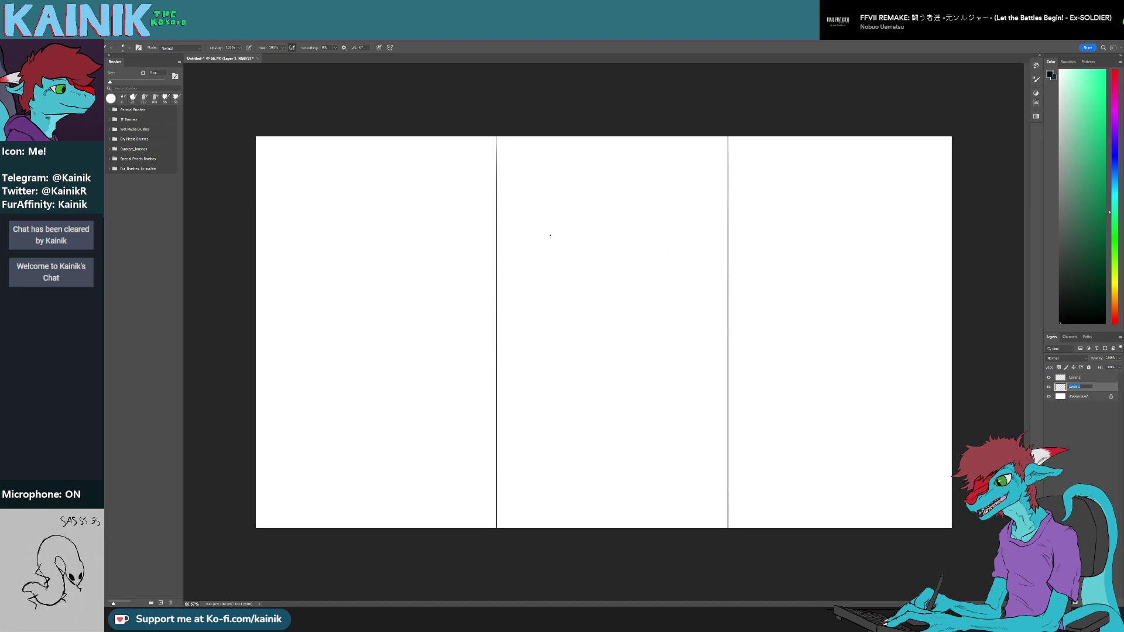
text(Border)
key(Return)
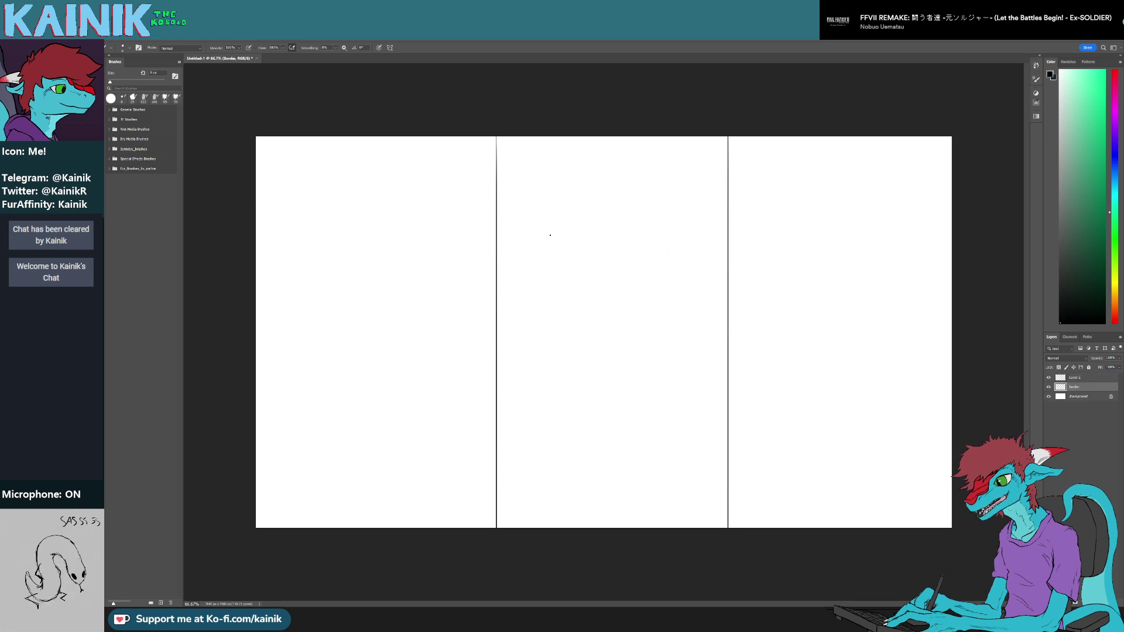
click(1089, 367)
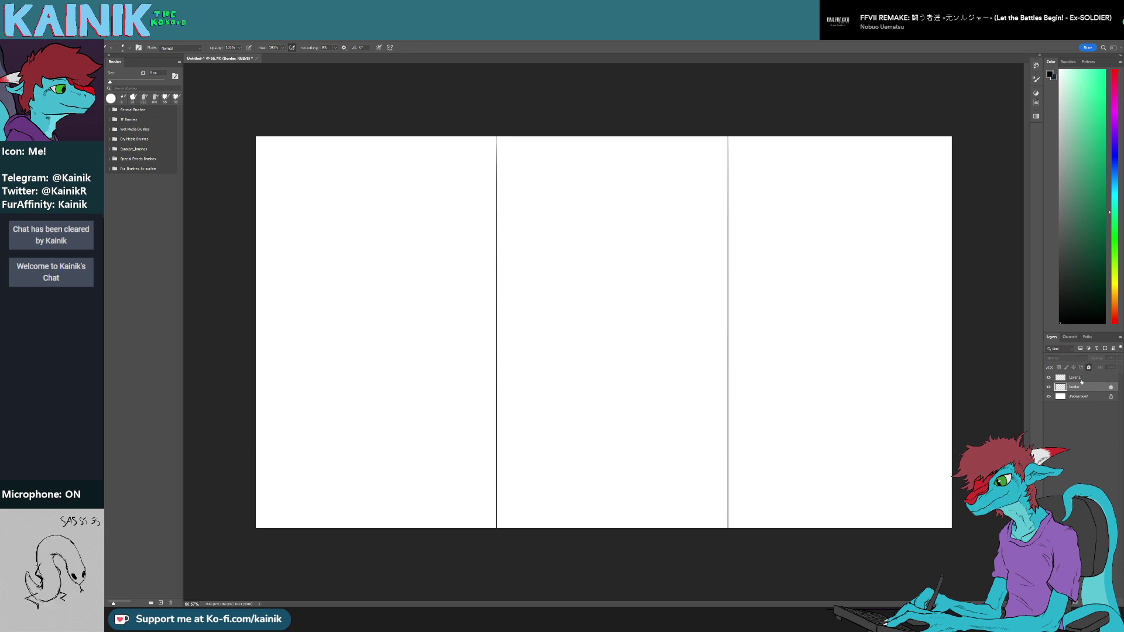
- Rename the new empty layer above Border to "Lineart"
click(1080, 377)
double_click(1077, 377)
text(Lineart)
key(Return)
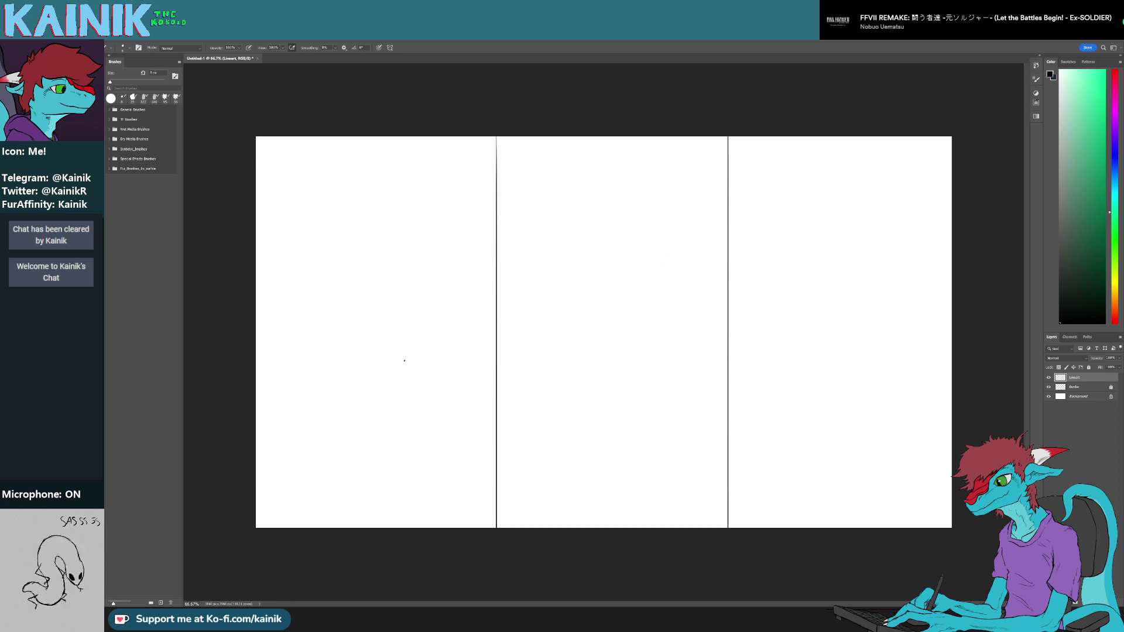
- Paste the purple creature reference sheet and scale it down to fit at the upper edge of the middle panel
click(402, 117)
key(ctrl+z)
key(ctrl+v)
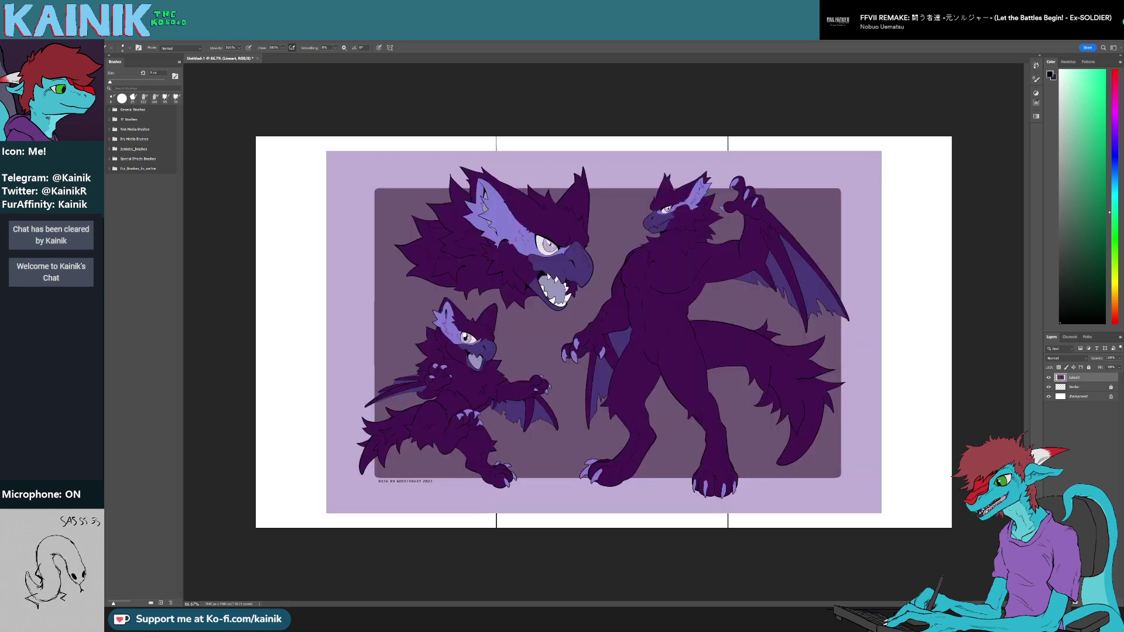
key(m)
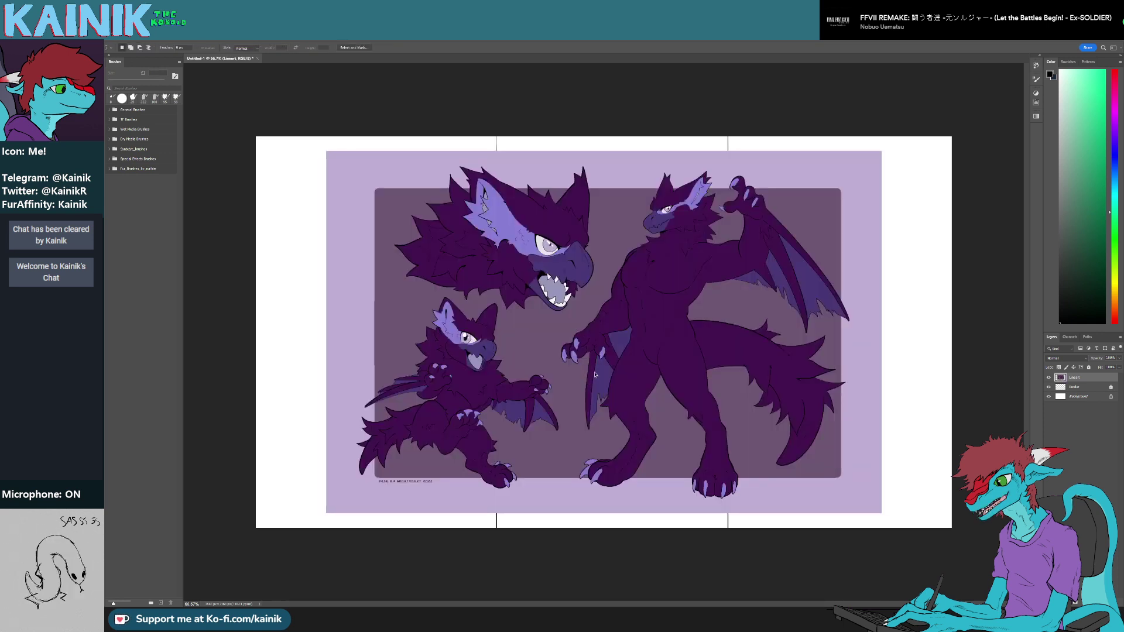
key(ctrl+t)
drag(881, 514, 637, 247)
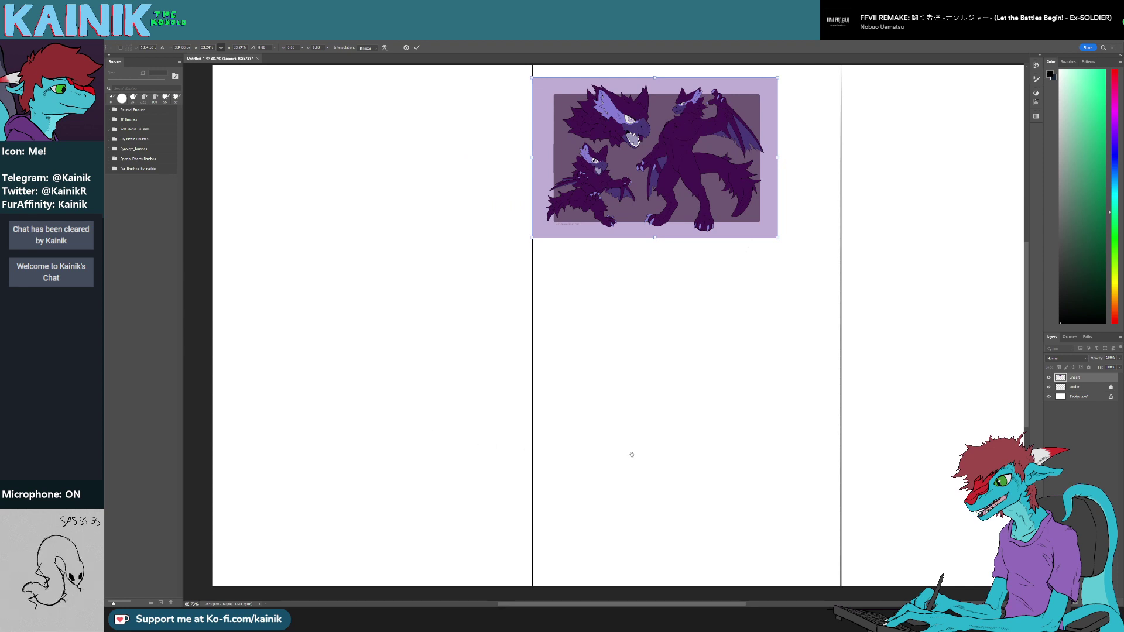
key(Return)
- Paste the shark photo and place it directly beneath the creature reference sheet, against the first divider line
drag(411, 368, 554, 382)
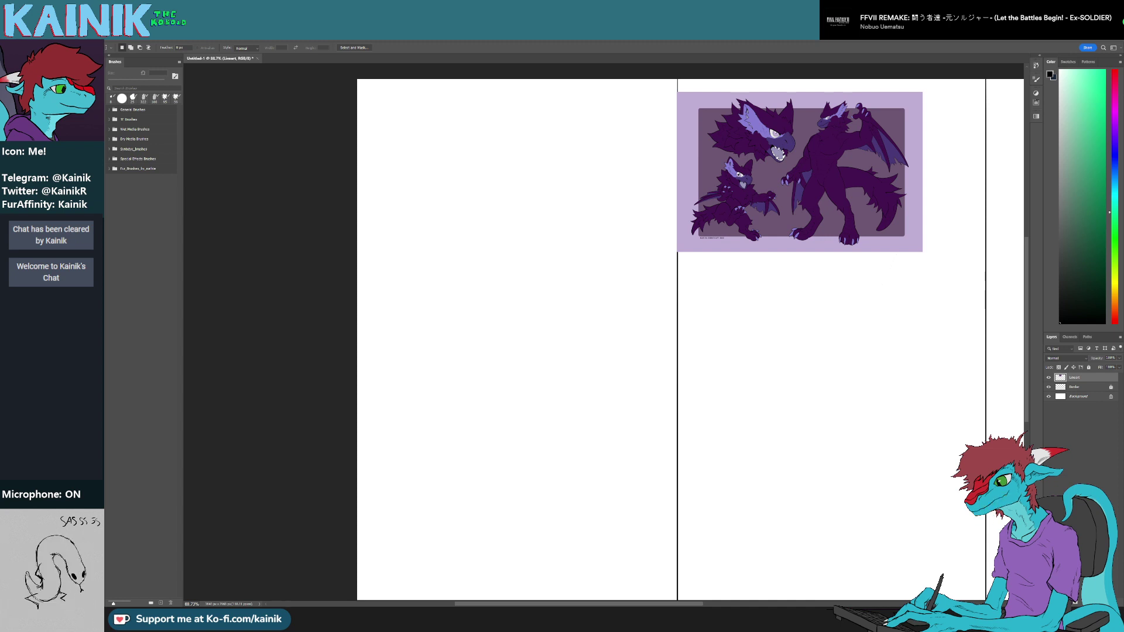
key(ctrl+v)
drag(763, 410, 726, 381)
key(v)
drag(581, 315, 581, 319)
drag(524, 420, 723, 400)
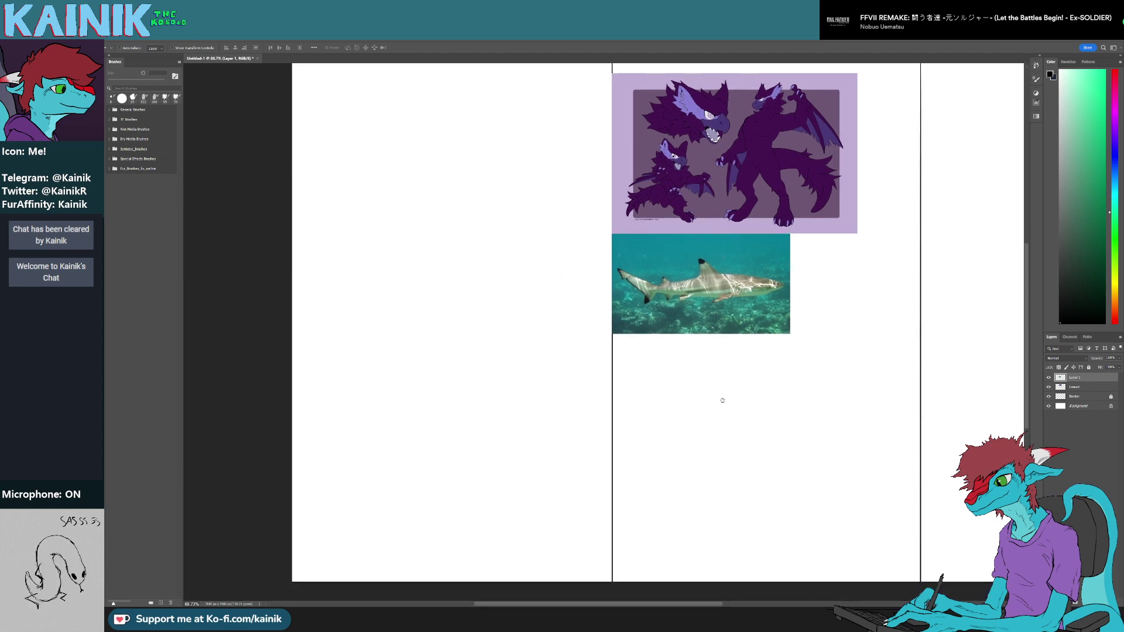
- Merge only the shark and creature reference layers into one and rename it "Refs"
shift+click(1075, 387)
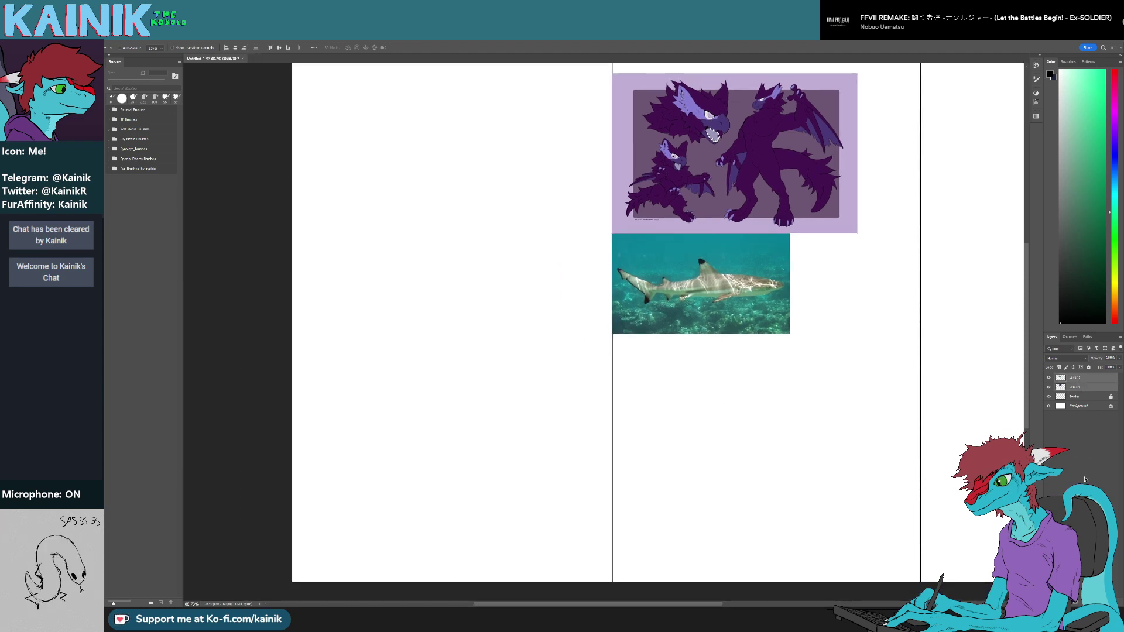
key(ctrl+shift+e)
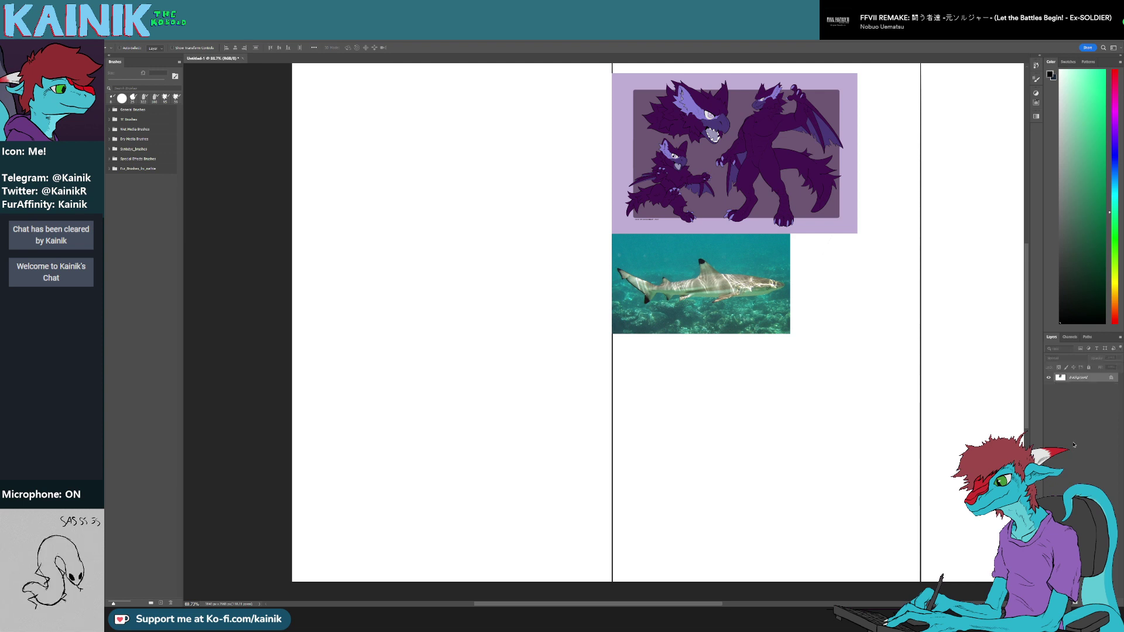
key(ctrl+z)
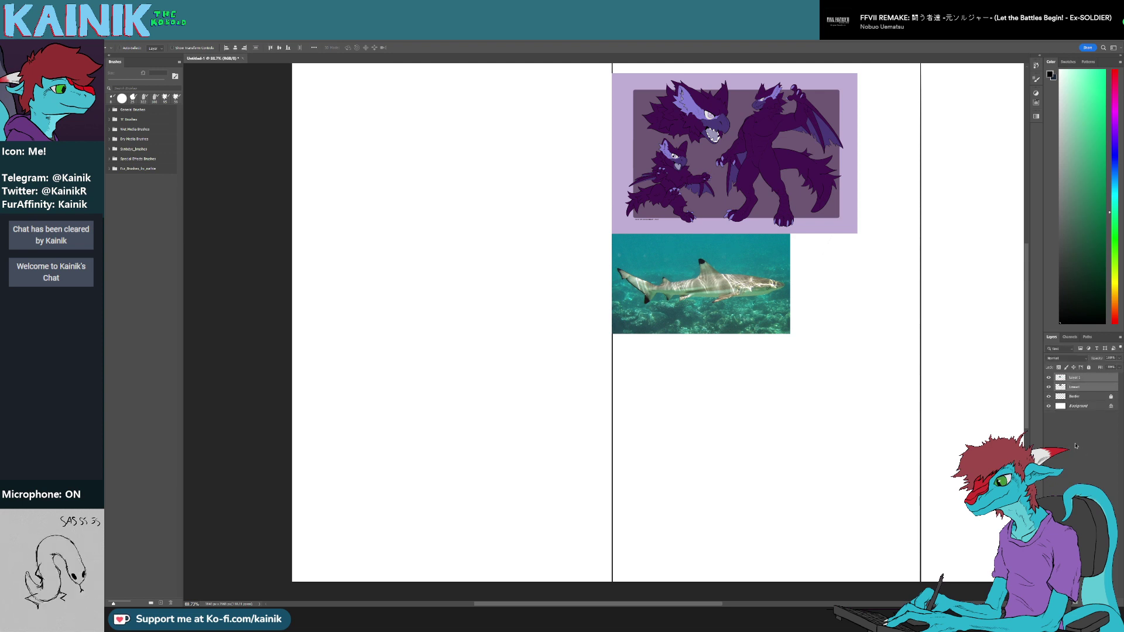
key(ctrl+e)
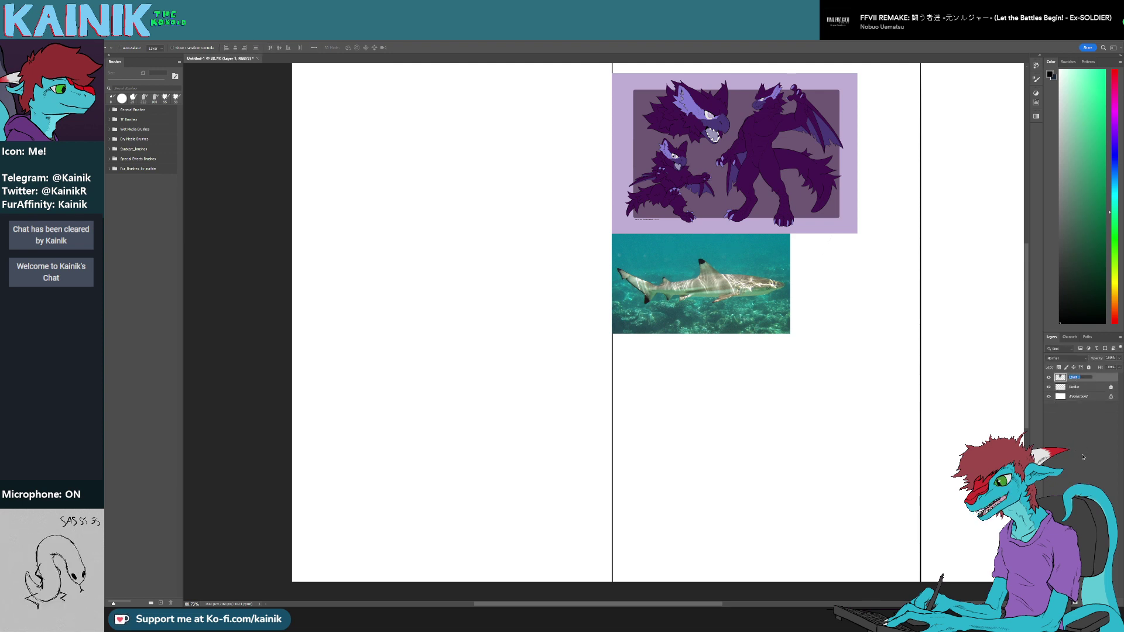
text(Refs)
key(Return)
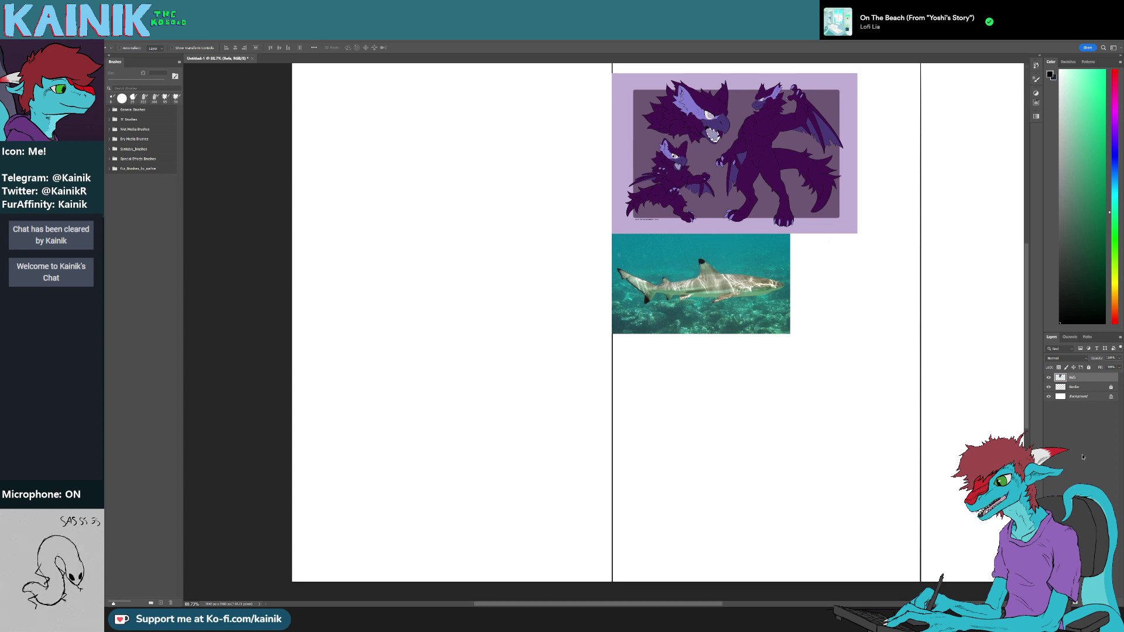
- Add a new layer directly beneath Refs and name it "Lineart"
click(1104, 602)
drag(1095, 379, 1093, 391)
double_click(1076, 388)
text(Lineart)
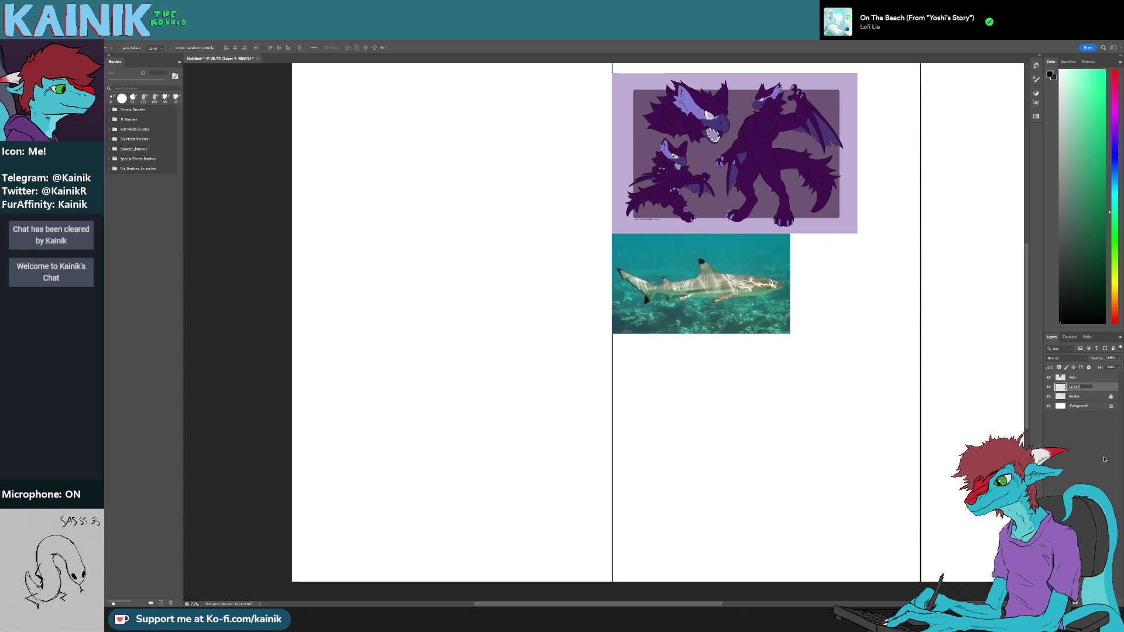
key(Return)
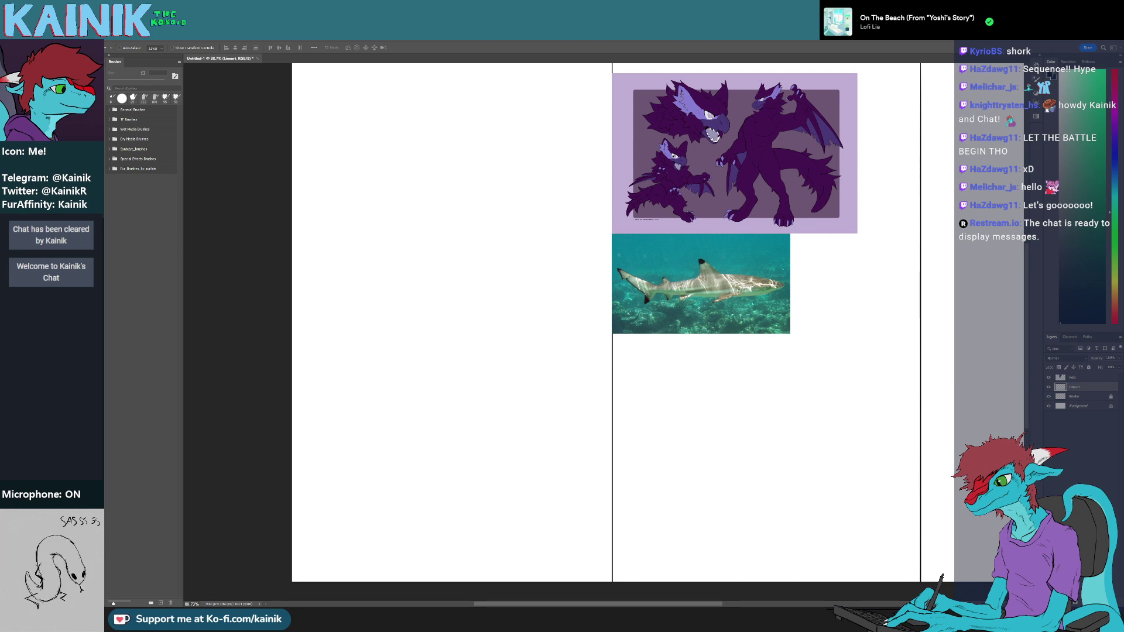
- Lock the Refs layer and brush a rough head circle with a rounded torso shape below it in the left panel
drag(539, 239, 562, 258)
scroll(540, 311, down, 1)
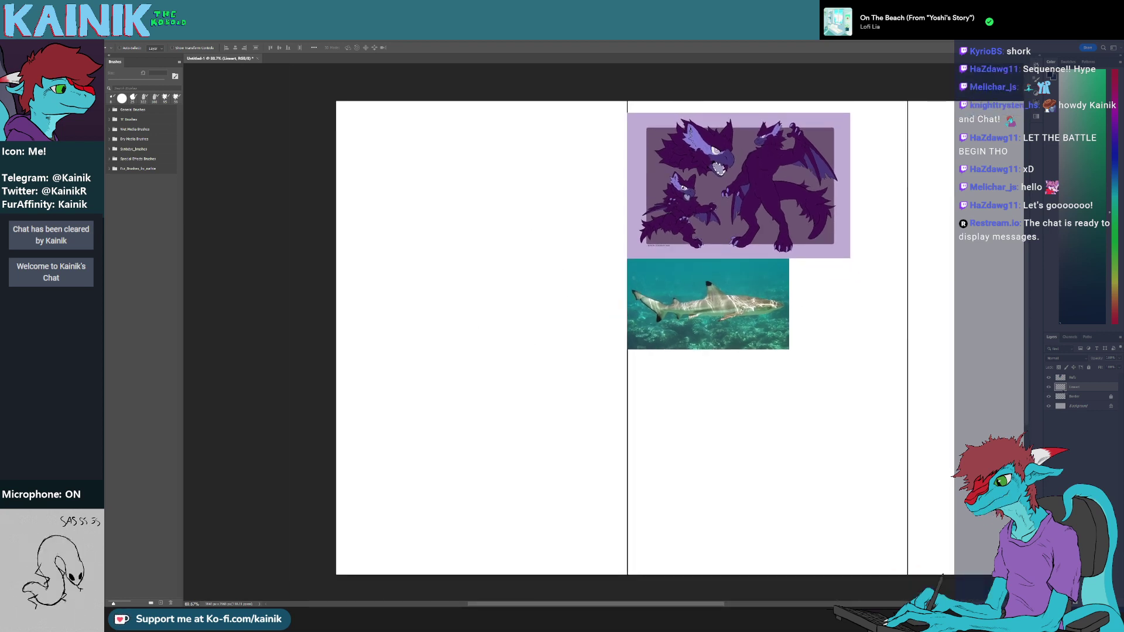
key(b)
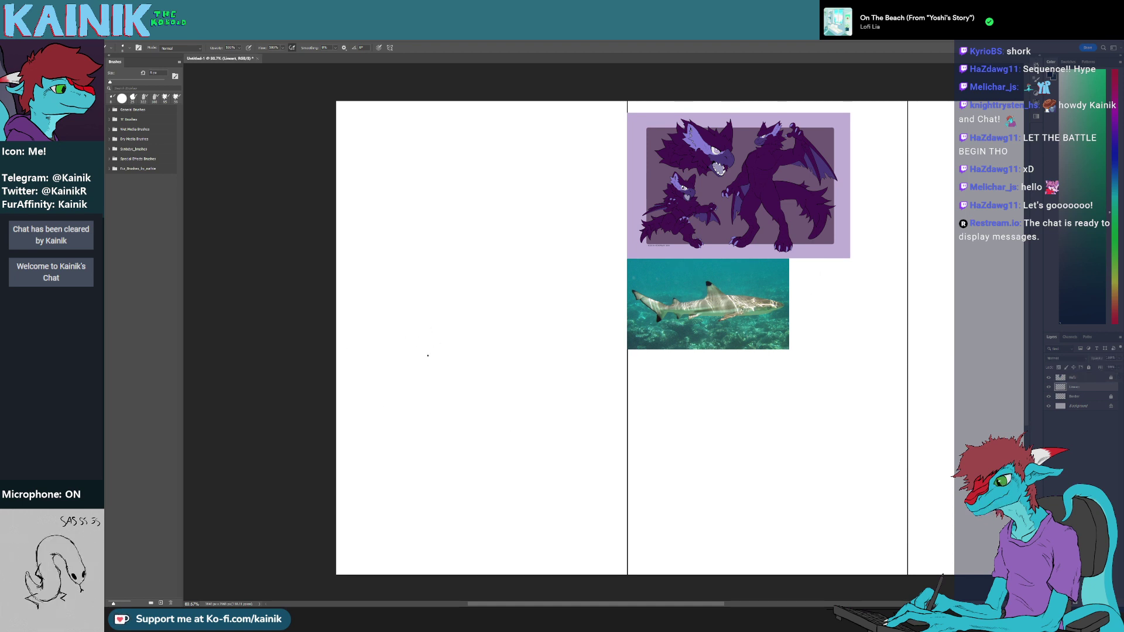
drag(426, 351, 492, 474)
key(ctrl+z)
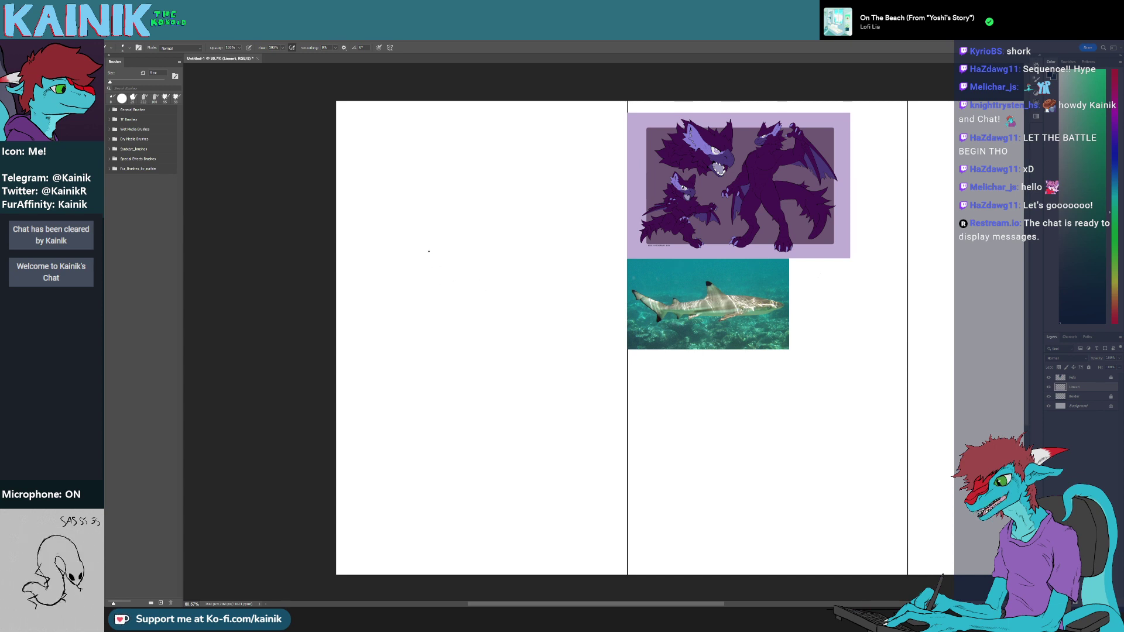
mouse_move(427, 230)
mouse_down()
mouse_move(435, 274)
mouse_move(398, 269)
mouse_move(411, 233)
mouse_up()
key(ctrl+z)
mouse_move(418, 231)
mouse_down()
mouse_move(436, 250)
mouse_move(428, 274)
mouse_up()
mouse_move(428, 274)
mouse_down()
mouse_move(454, 322)
mouse_move(449, 285)
mouse_move(440, 304)
mouse_move(464, 287)
mouse_move(482, 292)
mouse_move(467, 332)
mouse_move(443, 328)
mouse_up()
mouse_move(478, 314)
mouse_down()
mouse_move(478, 275)
mouse_move(481, 317)
mouse_move(461, 331)
mouse_move(460, 359)
mouse_move(446, 383)
mouse_up()
key(e)
key(b)
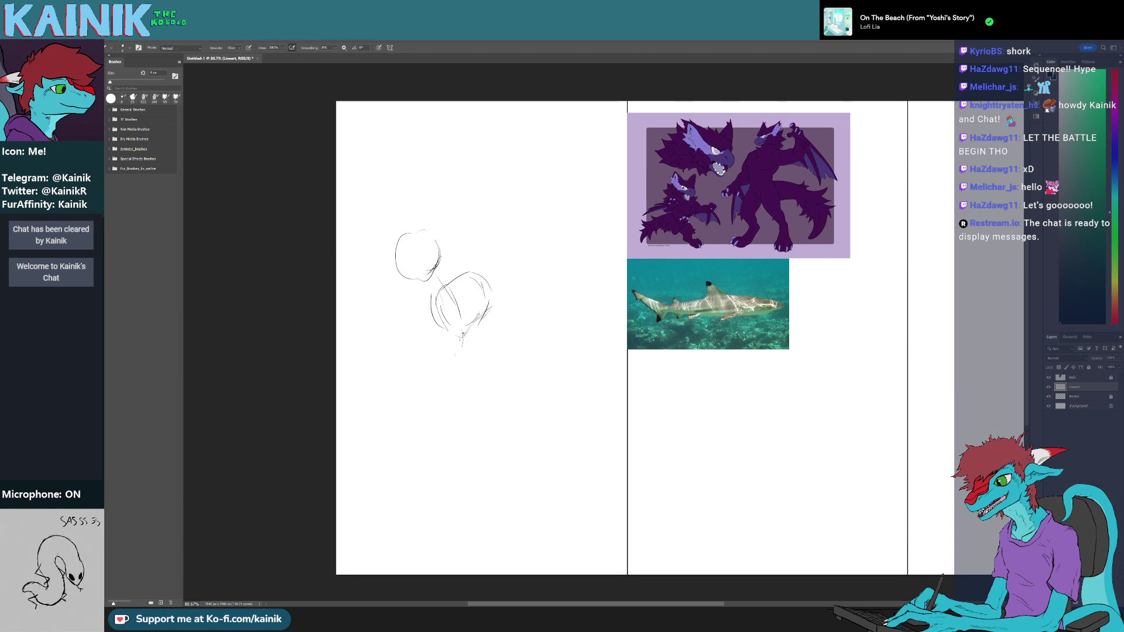
- Erase part of the torso shape and sketch a bent lower arm running out from the shoulder and back toward the waist
drag(464, 345, 453, 410)
key(e)
mouse_move(460, 344)
mouse_down()
mouse_move(464, 367)
mouse_move(486, 311)
mouse_move(463, 341)
mouse_move(472, 323)
mouse_move(472, 334)
mouse_move(485, 328)
mouse_move(461, 299)
mouse_move(436, 307)
mouse_move(441, 329)
mouse_move(457, 278)
mouse_up()
key(b)
key(e)
mouse_move(446, 293)
mouse_down()
mouse_move(407, 352)
mouse_move(477, 391)
mouse_up()
key(b)
key(e)
key(b)
drag(426, 357, 460, 378)
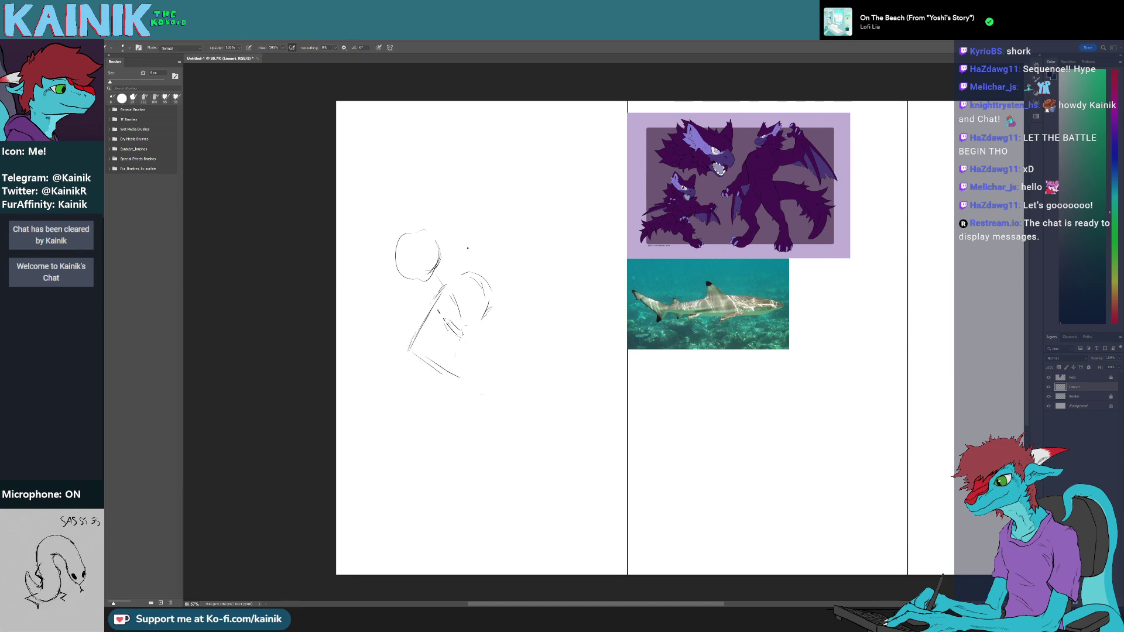
- Sketch straight guide lines for a raised arm beside the head
mouse_move(447, 248)
mouse_down()
mouse_move(496, 250)
mouse_move(496, 284)
mouse_move(497, 260)
mouse_move(471, 273)
mouse_move(514, 212)
mouse_up()
key(e)
key(b)
key(b)
key(w)
click(482, 247)
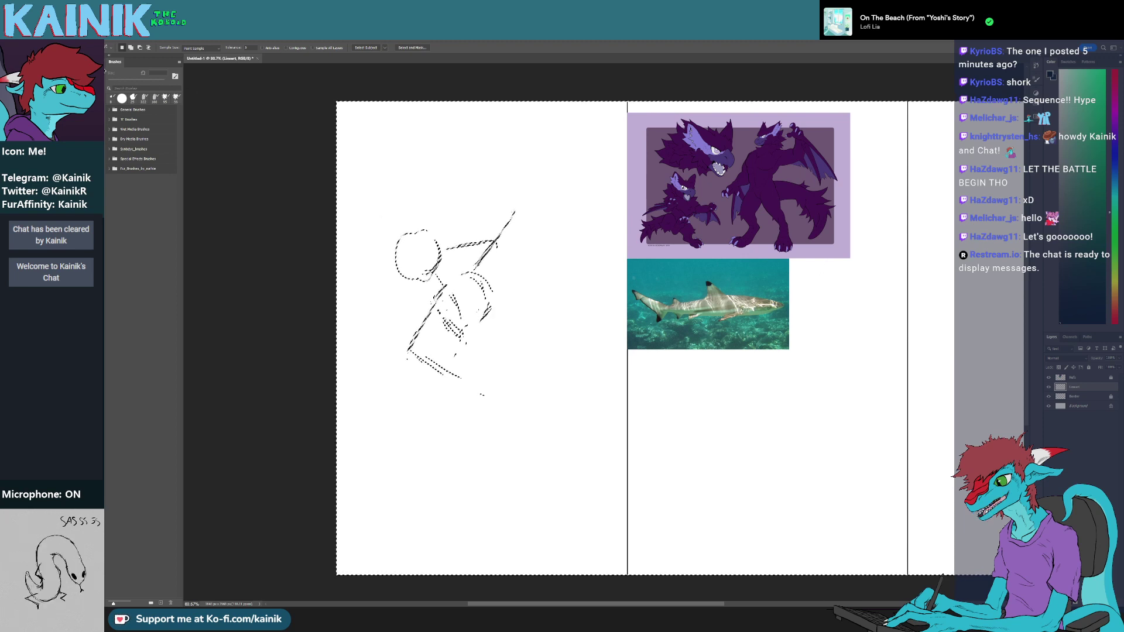
key(ctrl+d)
- Redraw the raised arm with a higher, pointed elbow and erase the excess lines around it
key(b)
mouse_move(461, 242)
mouse_down()
mouse_move(497, 239)
mouse_move(501, 212)
mouse_move(470, 270)
mouse_up()
key(b)
key(e)
mouse_move(492, 230)
mouse_down()
mouse_move(473, 266)
mouse_move(483, 249)
mouse_move(485, 258)
mouse_up()
key(b)
- Clean up and redraw the lower bent arm with a sharp elbow, and add a curved shoulder line above it
key(e)
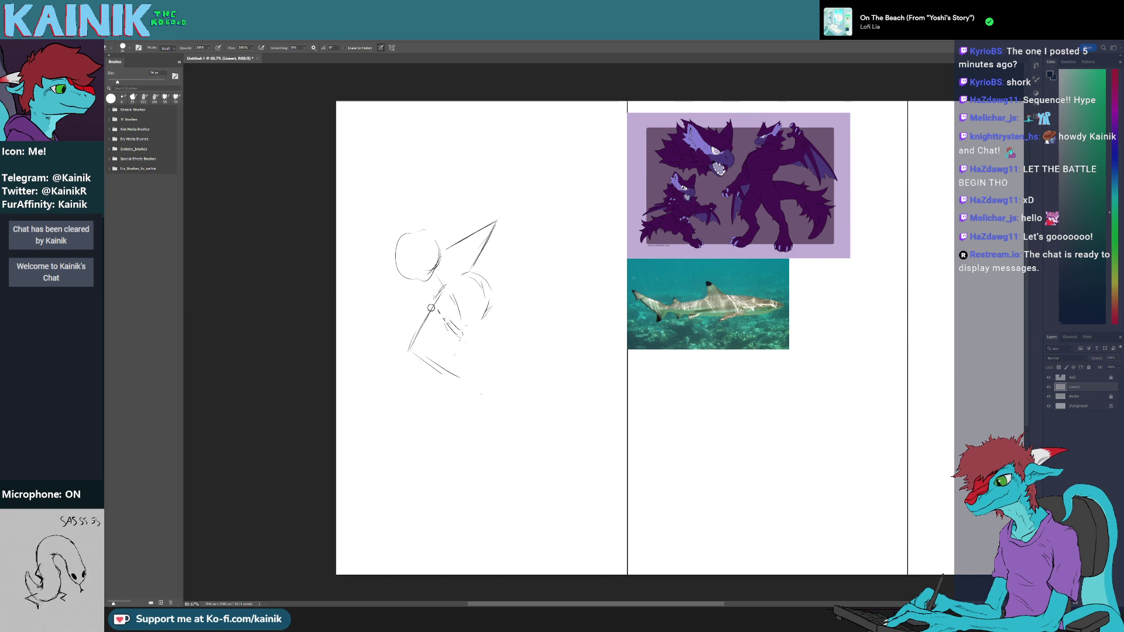
key(b)
mouse_move(441, 295)
mouse_down()
mouse_move(411, 352)
mouse_move(440, 363)
mouse_move(422, 345)
mouse_move(411, 349)
mouse_move(457, 384)
mouse_up()
key(e)
key(b)
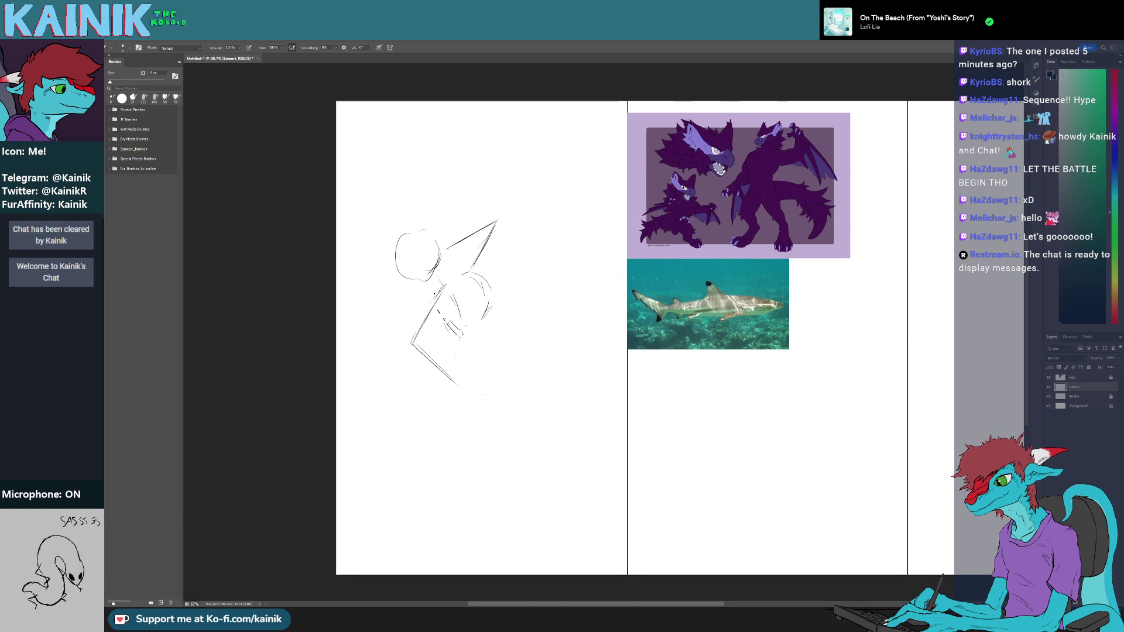
key(e)
key(b)
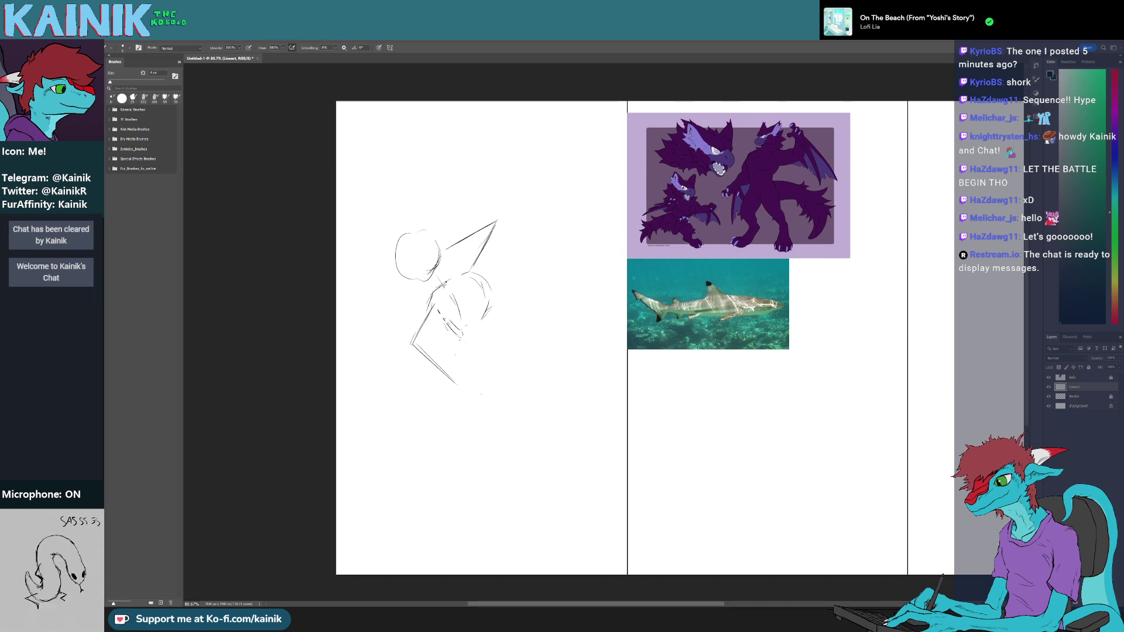
- Redraw the upper torso outline as one arc from the shoulder across to the far side of the body
key(e)
key(b)
mouse_move(464, 274)
mouse_down()
mouse_move(486, 280)
mouse_move(485, 308)
mouse_move(494, 309)
mouse_up()
key(e)
key(b)
key(b)
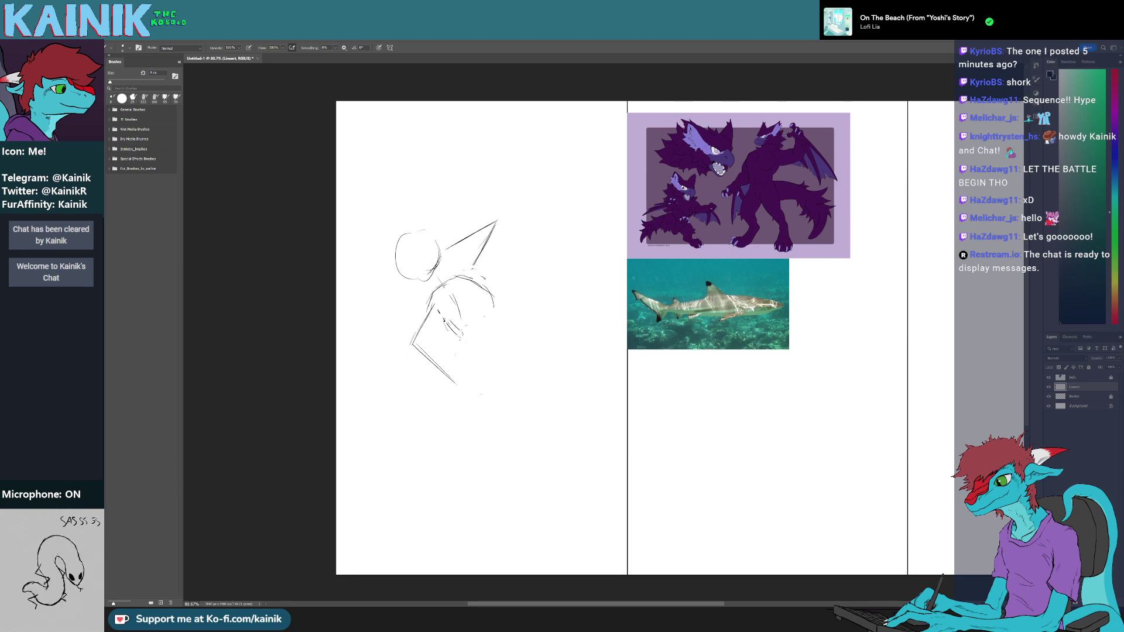
- Sketch the waist and rounded hips below the chest, erasing the leftover construction lines inside the torso
mouse_move(434, 316)
mouse_down()
mouse_move(483, 375)
mouse_move(473, 390)
mouse_up()
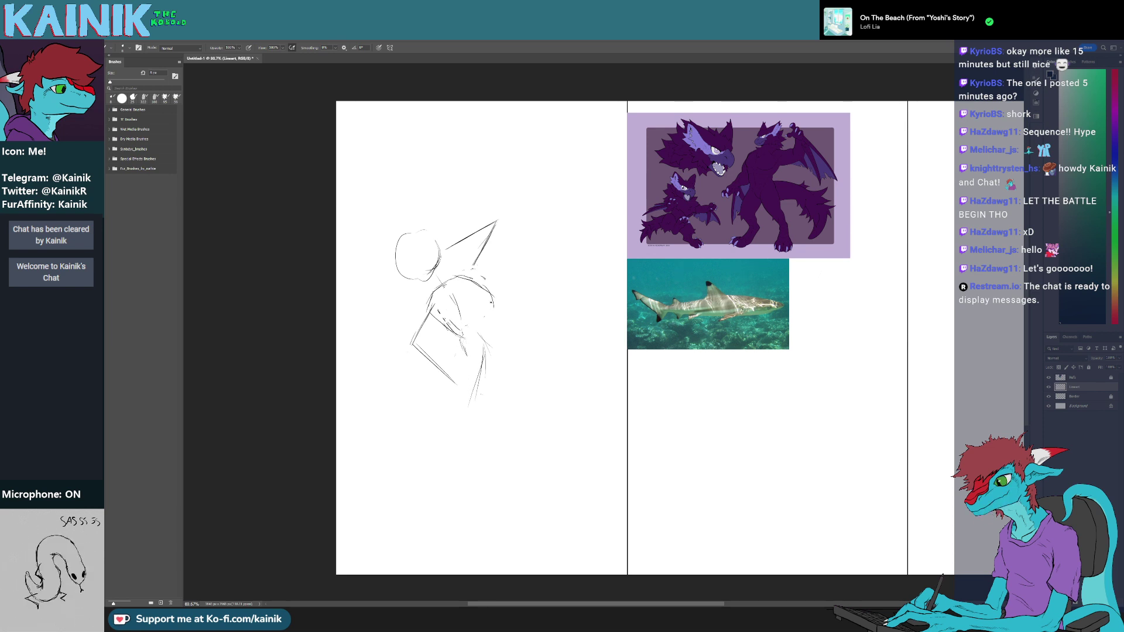
mouse_move(492, 297)
mouse_down()
mouse_move(496, 366)
mouse_move(445, 316)
mouse_move(454, 292)
mouse_move(462, 328)
mouse_move(434, 302)
mouse_move(433, 319)
mouse_move(457, 342)
mouse_move(462, 407)
mouse_up()
key(e)
key(b)
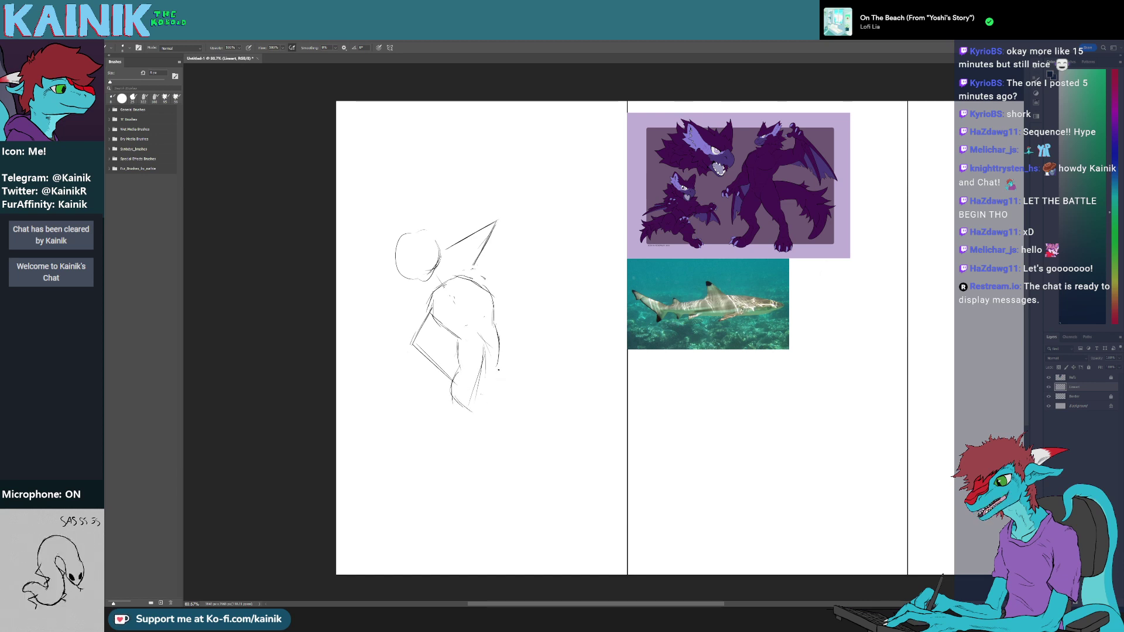
mouse_move(498, 366)
mouse_down()
mouse_move(497, 400)
mouse_move(478, 414)
mouse_up()
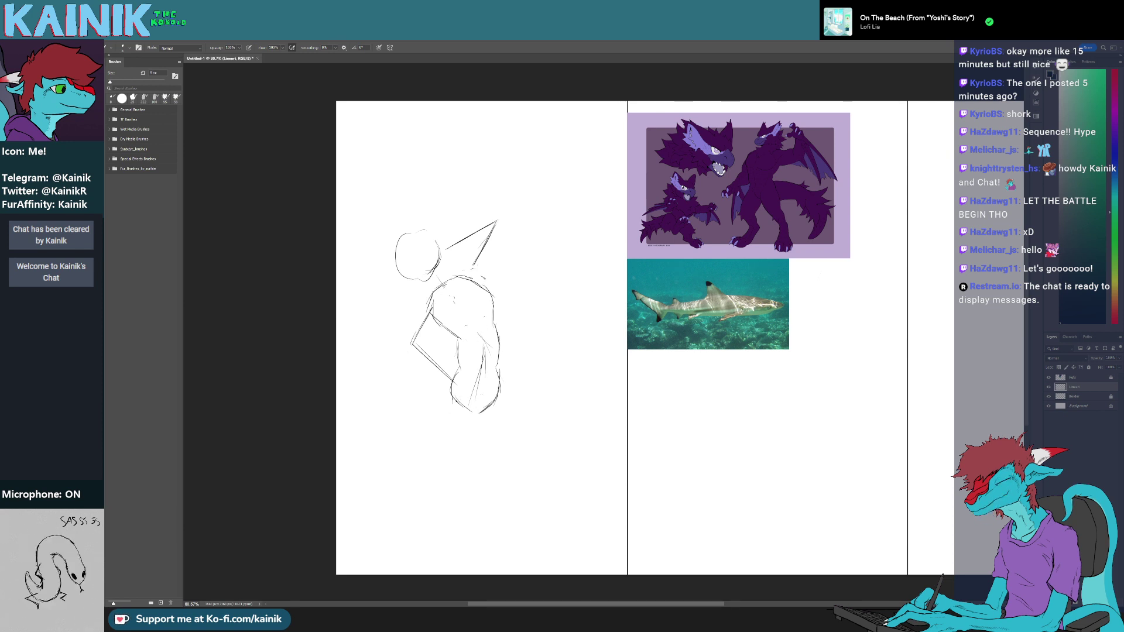
- Sketch line guides for two striding legs below the hips, each with a bent knee and a short foot line
mouse_move(462, 401)
mouse_down()
mouse_move(437, 448)
mouse_move(445, 464)
mouse_up()
key(e)
key(b)
mouse_move(448, 457)
mouse_down()
mouse_move(410, 516)
mouse_move(431, 533)
mouse_up()
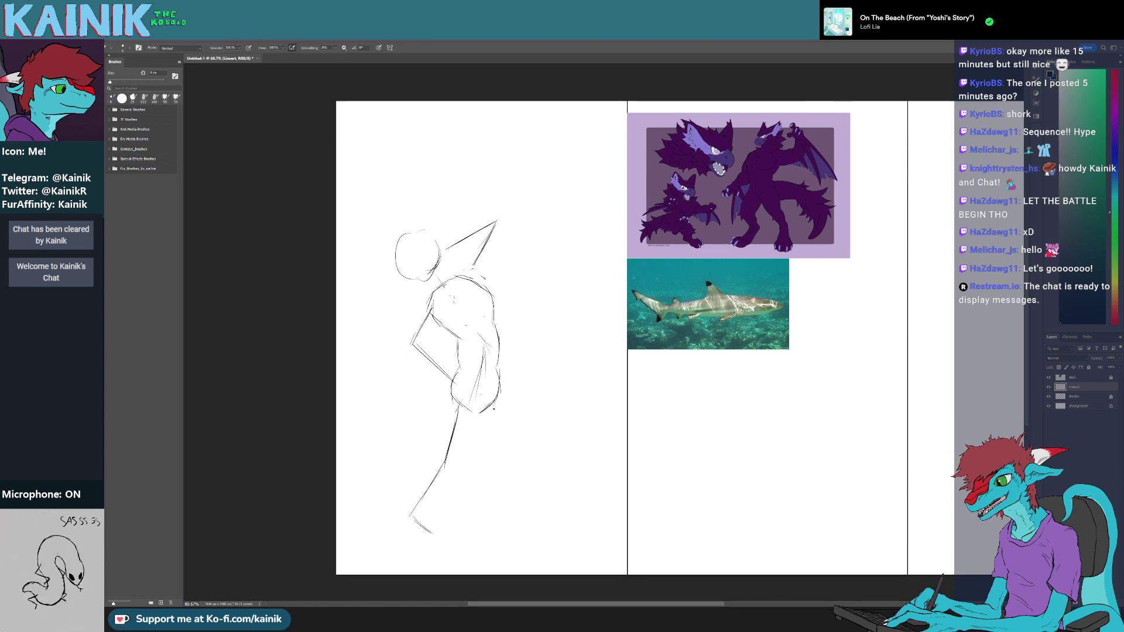
mouse_move(494, 400)
mouse_down()
mouse_move(521, 444)
mouse_move(516, 508)
mouse_up()
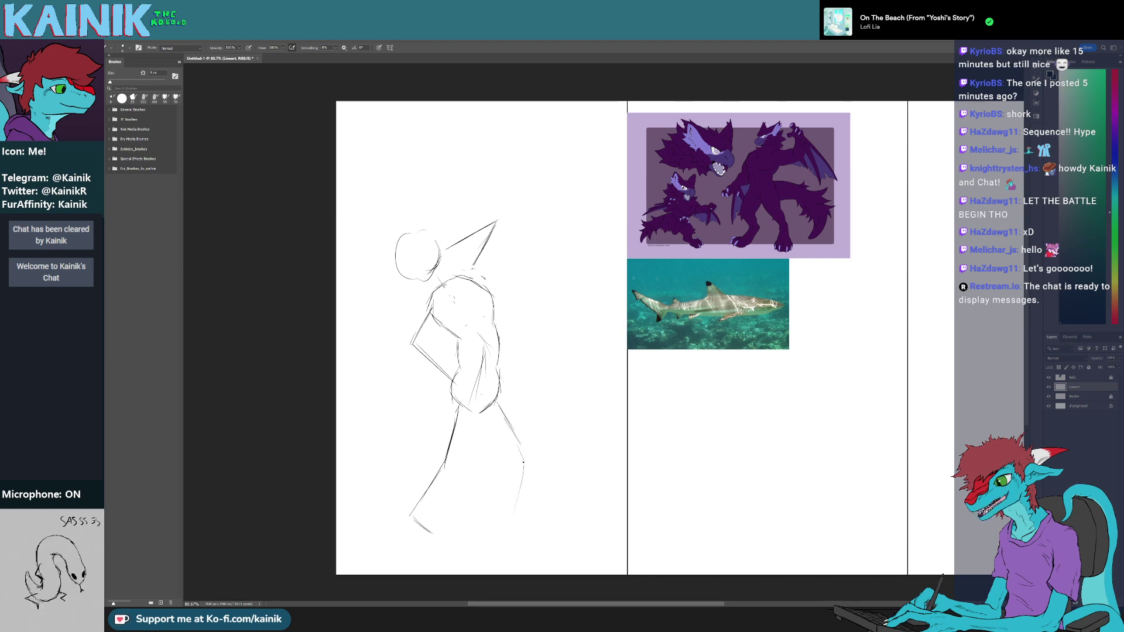
mouse_move(523, 462)
mouse_down()
mouse_move(510, 518)
mouse_move(527, 531)
mouse_up()
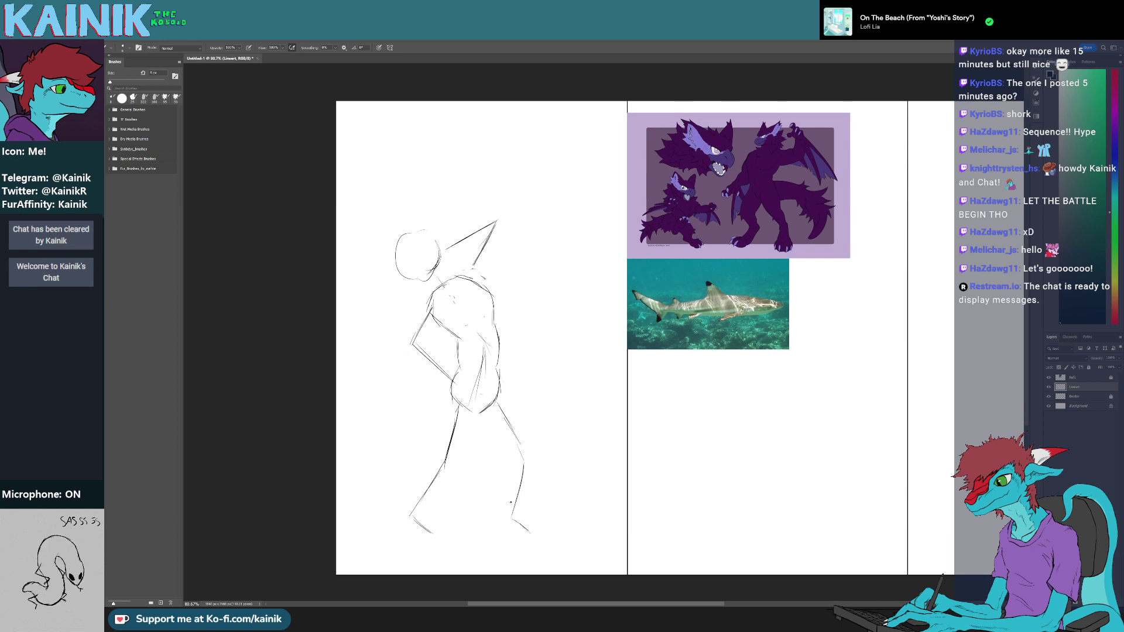
- Flesh out the bent arm around its guides from shoulder to elbow to forearm, and erase the inner guide lines
drag(436, 298, 415, 342)
mouse_move(426, 303)
mouse_down()
mouse_move(412, 337)
mouse_move(451, 374)
mouse_up()
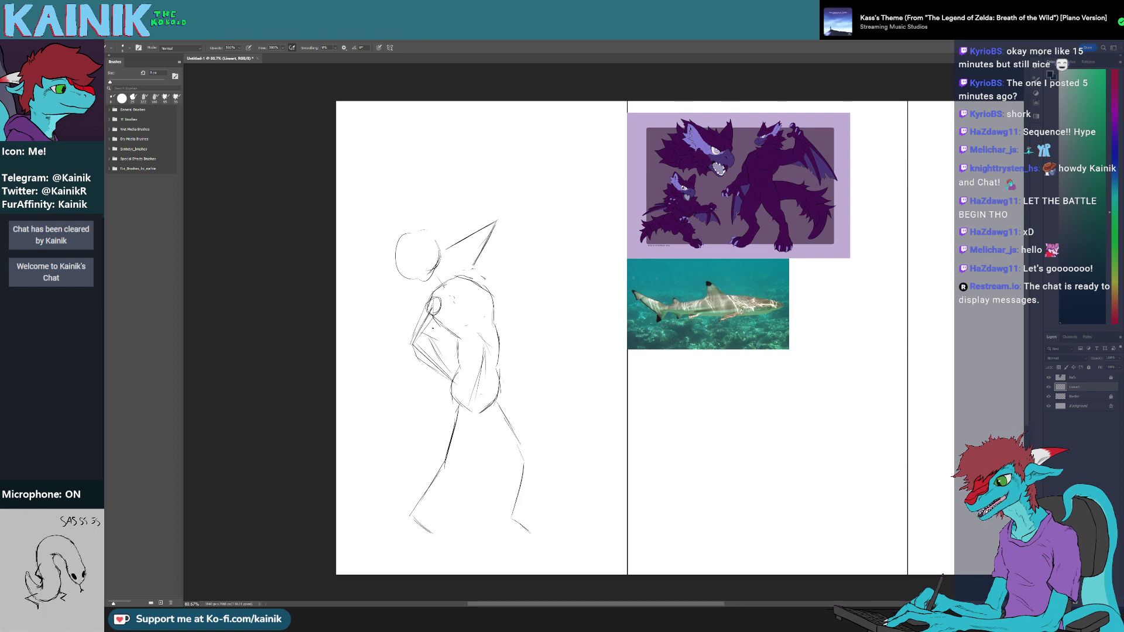
mouse_move(430, 341)
mouse_down()
mouse_move(438, 323)
mouse_move(424, 305)
mouse_move(426, 320)
mouse_move(438, 302)
mouse_move(417, 352)
mouse_move(443, 371)
mouse_move(414, 360)
mouse_up()
key(e)
key(b)
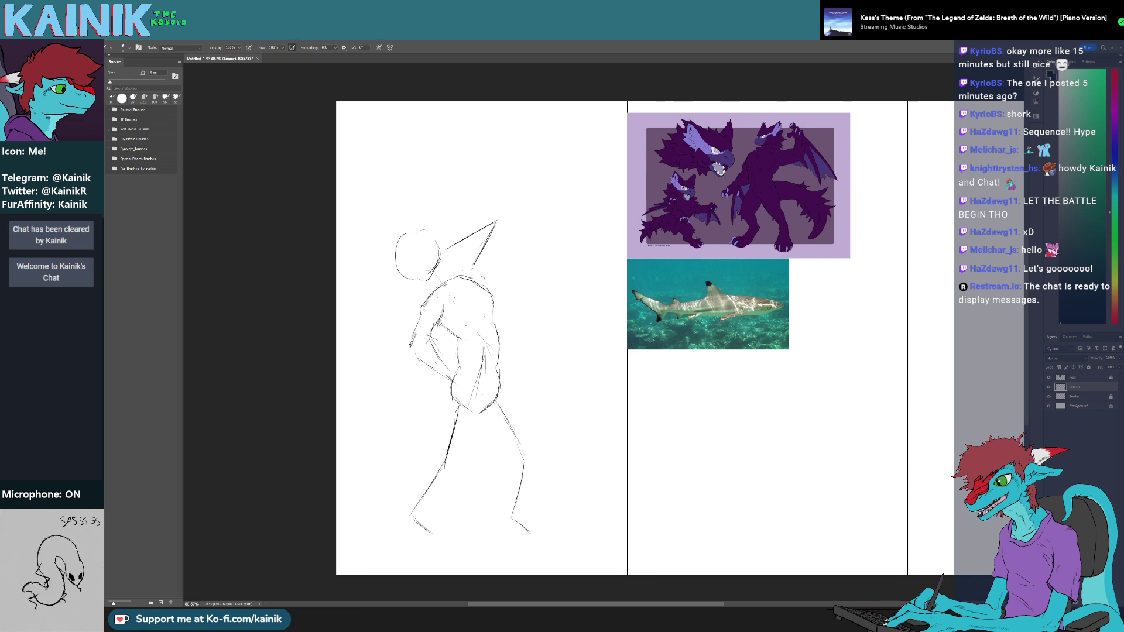
- Refine the bent arm's elbow and forearm where it rests against the hip, erasing and redrawing the rough strokes
key(r)
drag(401, 410, 391, 380)
mouse_move(414, 329)
mouse_down()
mouse_move(419, 409)
mouse_move(436, 448)
mouse_up()
key(e)
key(r)
key(b)
mouse_move(446, 389)
mouse_down()
mouse_move(442, 401)
mouse_move(422, 290)
mouse_move(443, 337)
mouse_up()
key(r)
key(r)
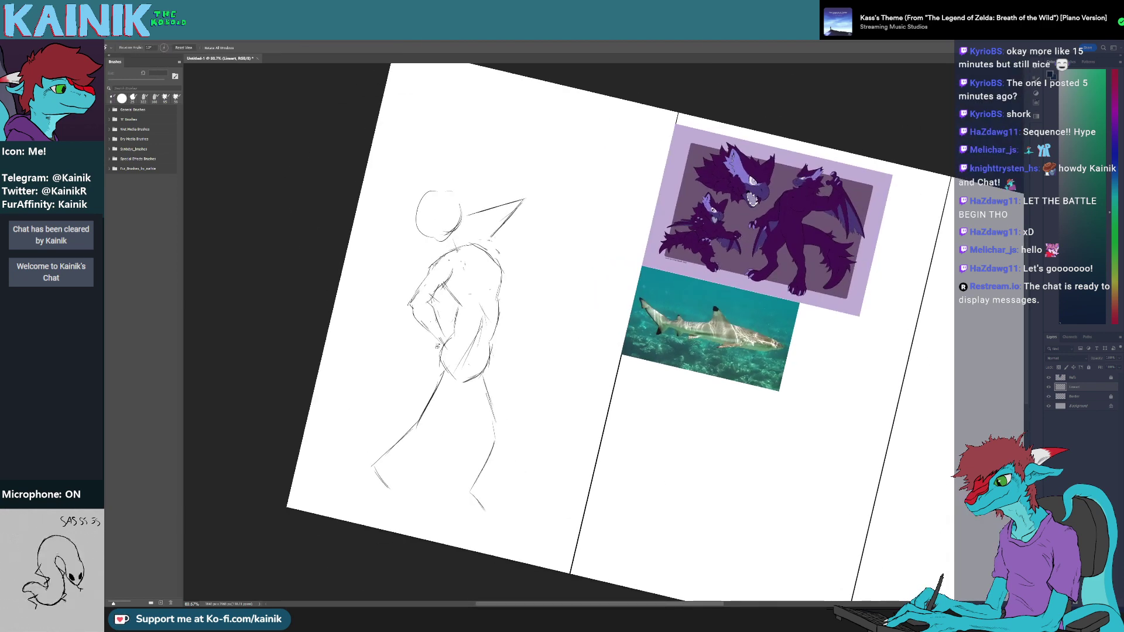
- Erase and redraw the outer contour of the bent arm's upper part, and clear the guide lines inside the torso
drag(429, 396, 450, 441)
key(b)
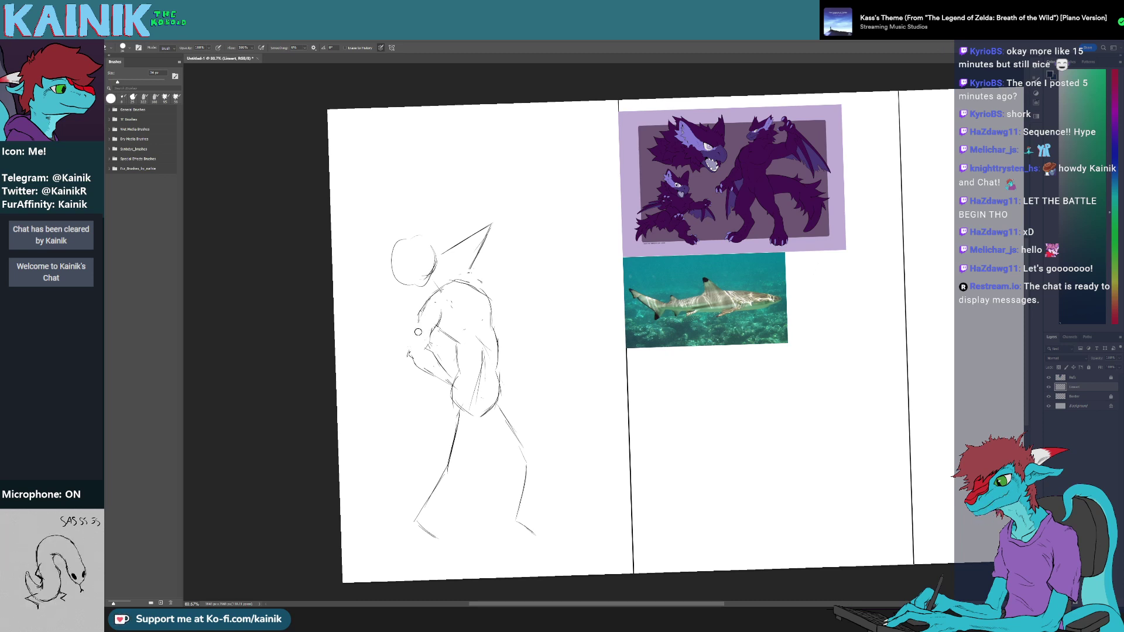
key(b)
key(e)
key(b)
- Outline the thigh and calf of the figure's left-hand leg around its guide, and erase the guide lines inside
drag(451, 388, 441, 460)
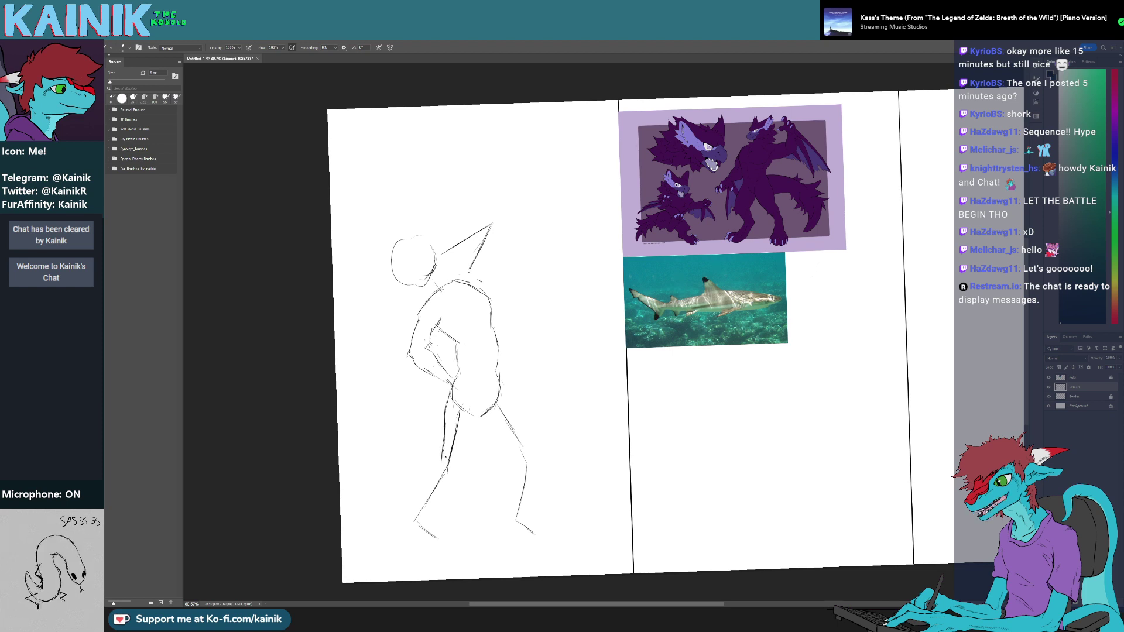
mouse_move(477, 418)
mouse_down()
mouse_move(457, 484)
mouse_move(456, 464)
mouse_move(447, 491)
mouse_move(413, 520)
mouse_up()
mouse_move(438, 465)
mouse_down()
mouse_move(408, 518)
mouse_move(427, 515)
mouse_move(432, 543)
mouse_move(435, 497)
mouse_up()
key(e)
mouse_move(450, 376)
mouse_down()
mouse_move(463, 416)
mouse_move(445, 450)
mouse_up()
drag(452, 409, 428, 474)
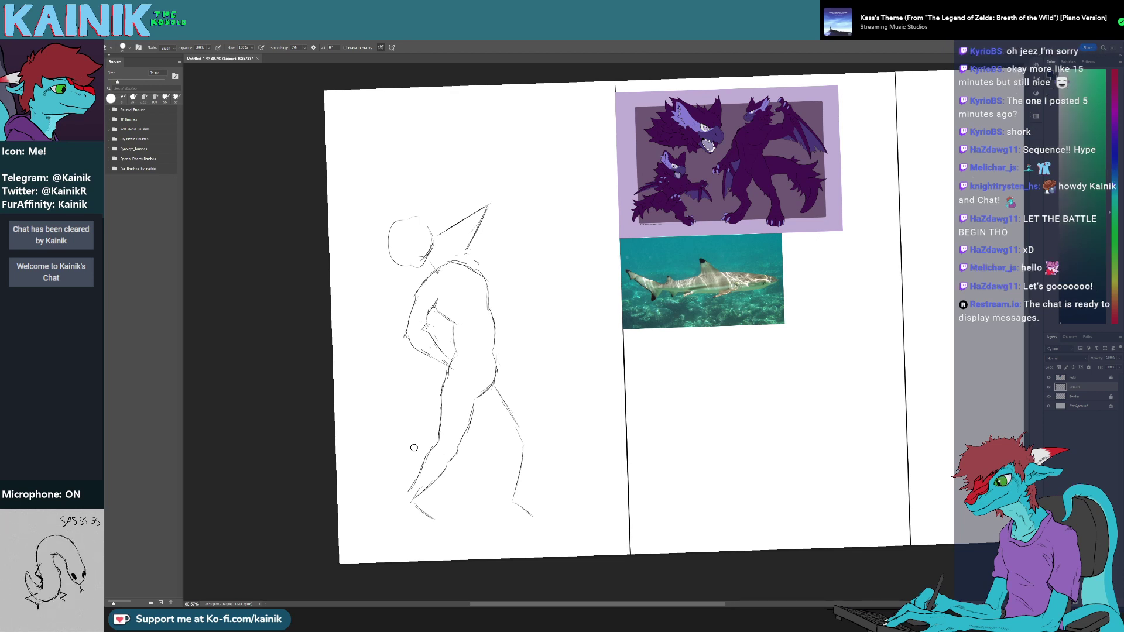
- Sketch the raised heel and the foot at the end of the left-hand leg, undoing one misplaced stroke
key(b)
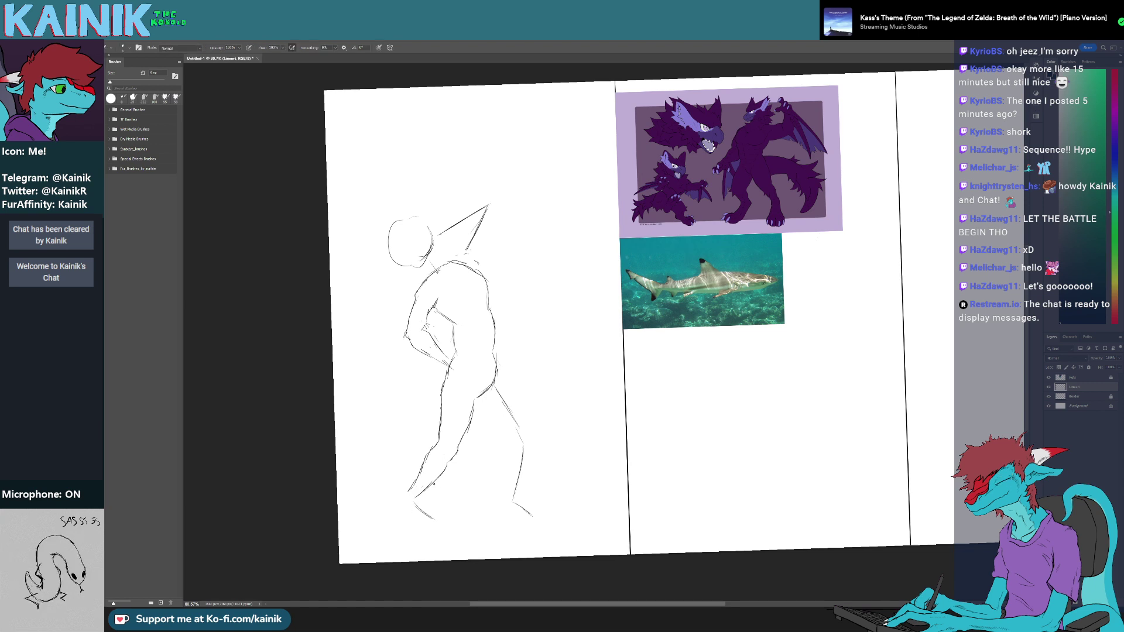
mouse_move(433, 484)
mouse_down()
mouse_move(431, 468)
mouse_move(428, 499)
mouse_move(404, 495)
mouse_up()
key(ctrl+z)
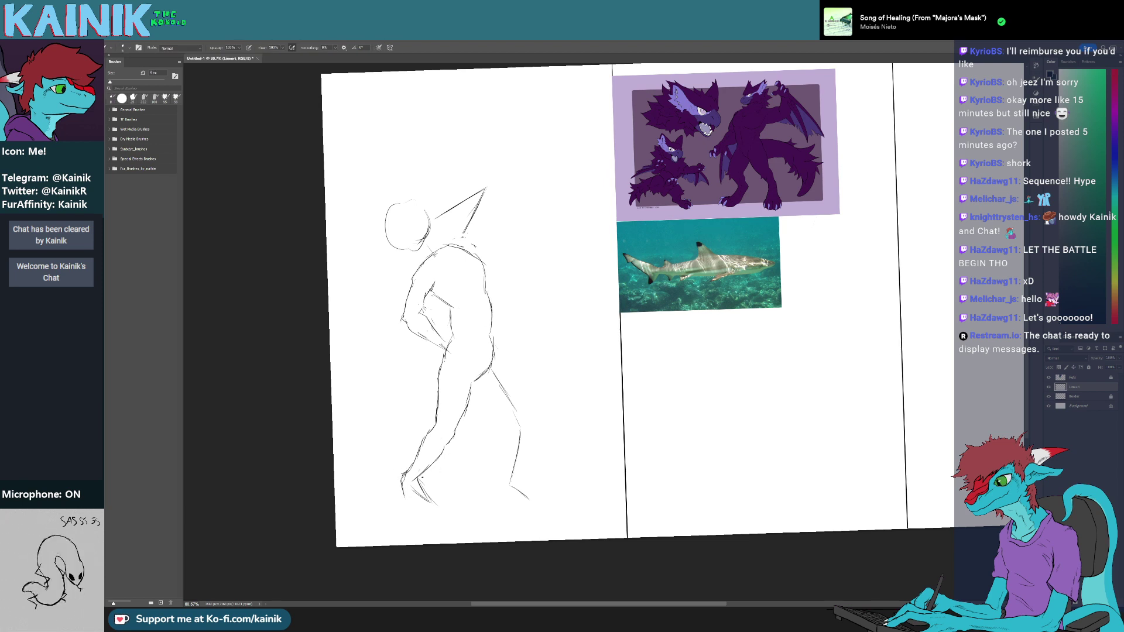
drag(419, 478, 445, 452)
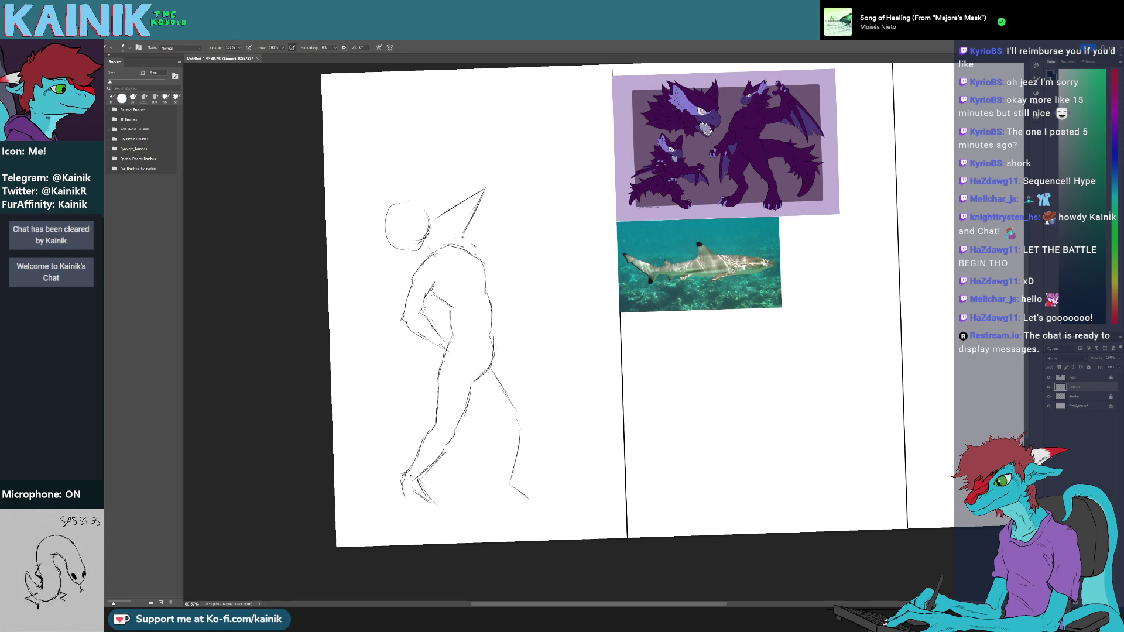
mouse_move(408, 486)
mouse_down()
mouse_move(405, 514)
mouse_move(427, 516)
mouse_up()
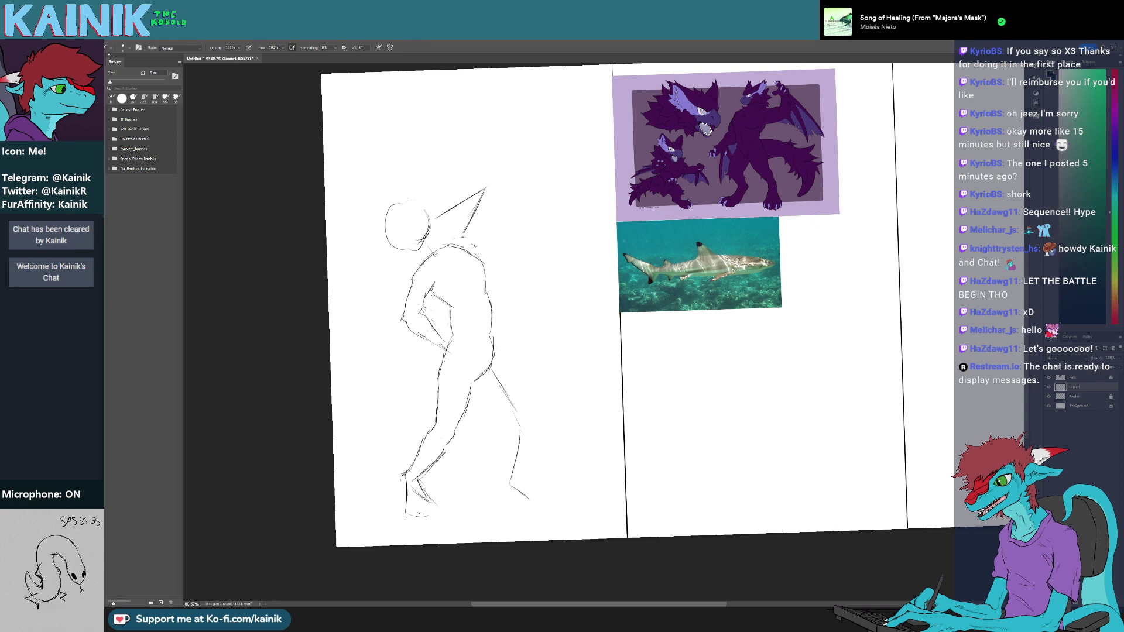
- Erase and redraw the contour where the left-hand thigh meets the buttock
key(e)
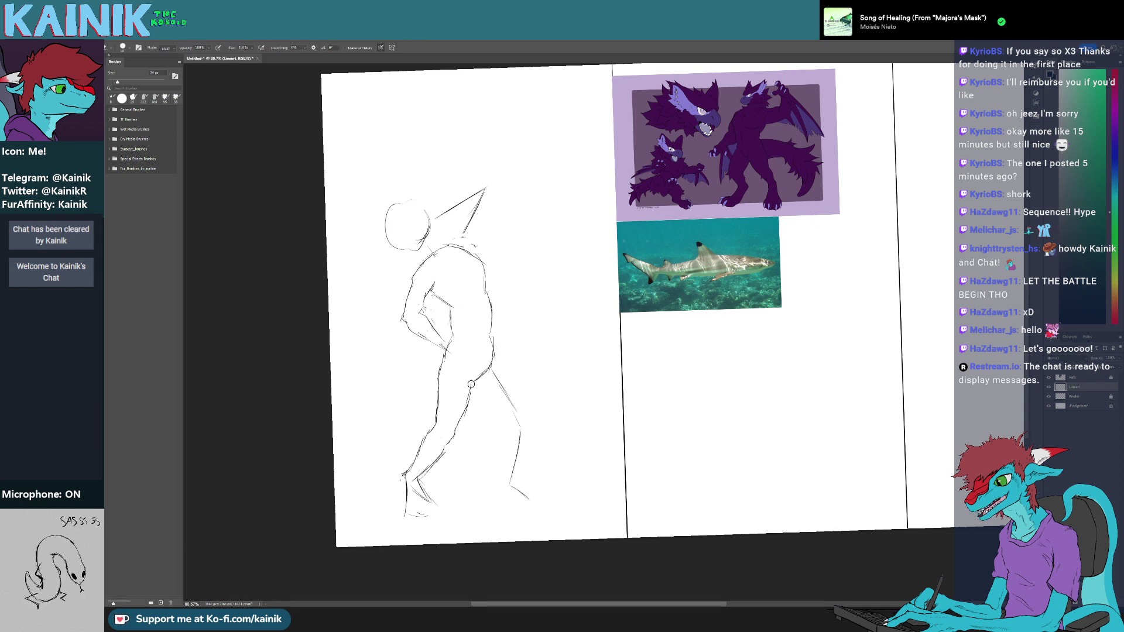
mouse_move(470, 383)
mouse_down()
mouse_move(466, 411)
mouse_move(481, 435)
mouse_up()
key(b)
key(r)
key(b)
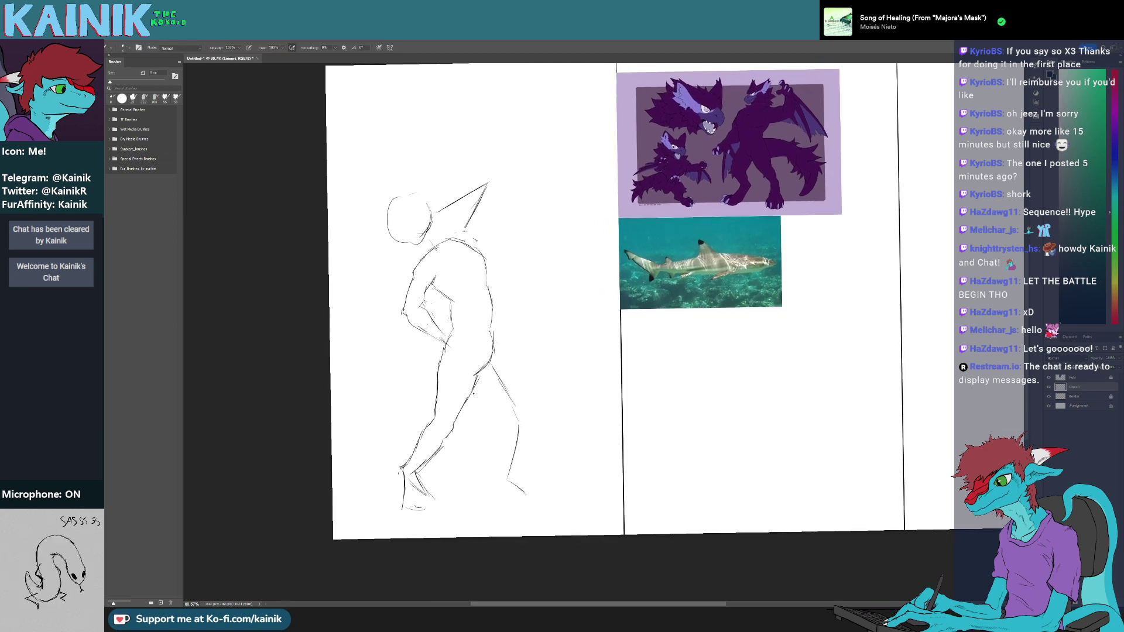
- Outline the thigh, knee and lower leg of the right-hand leg around its guide lines
drag(475, 386, 502, 422)
key(e)
key(b)
drag(476, 386, 510, 424)
drag(494, 347, 517, 409)
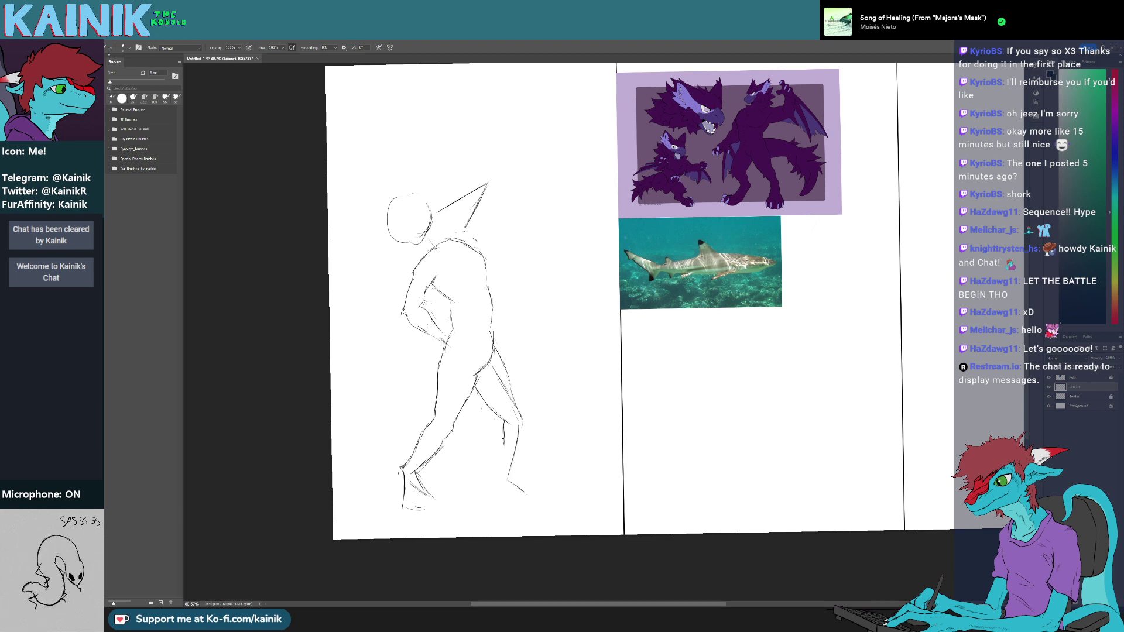
drag(505, 444, 502, 476)
drag(522, 438, 517, 460)
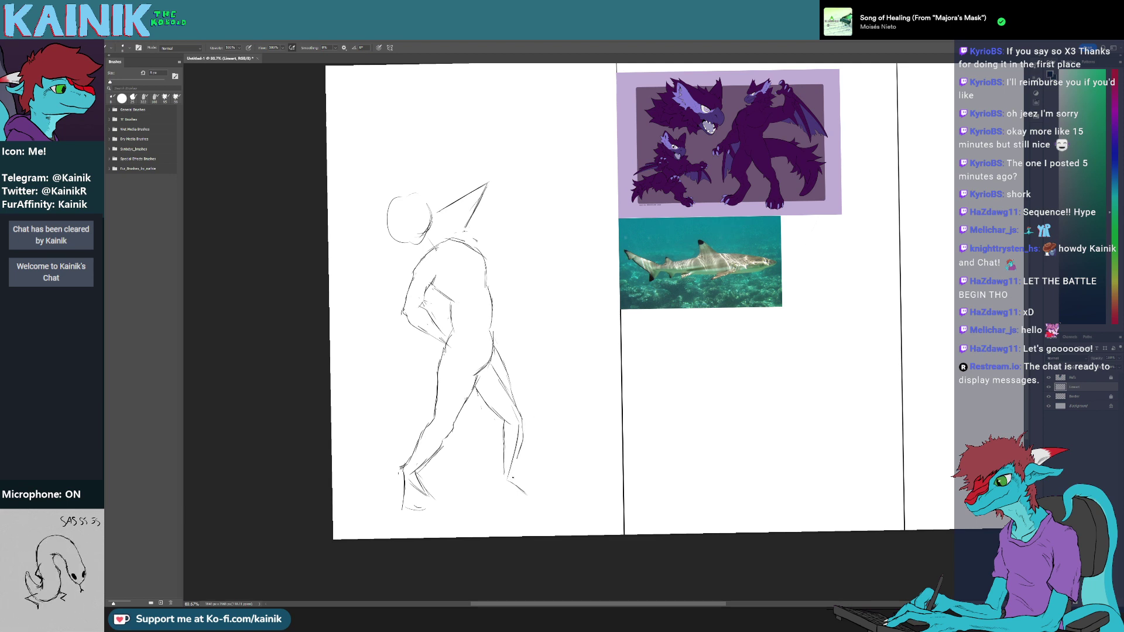
- Reshape the knee and calf of the right-hand leg, and erase the guide line inside the lower leg
key(e)
mouse_move(515, 416)
mouse_down()
mouse_move(508, 370)
mouse_move(519, 398)
mouse_up()
key(b)
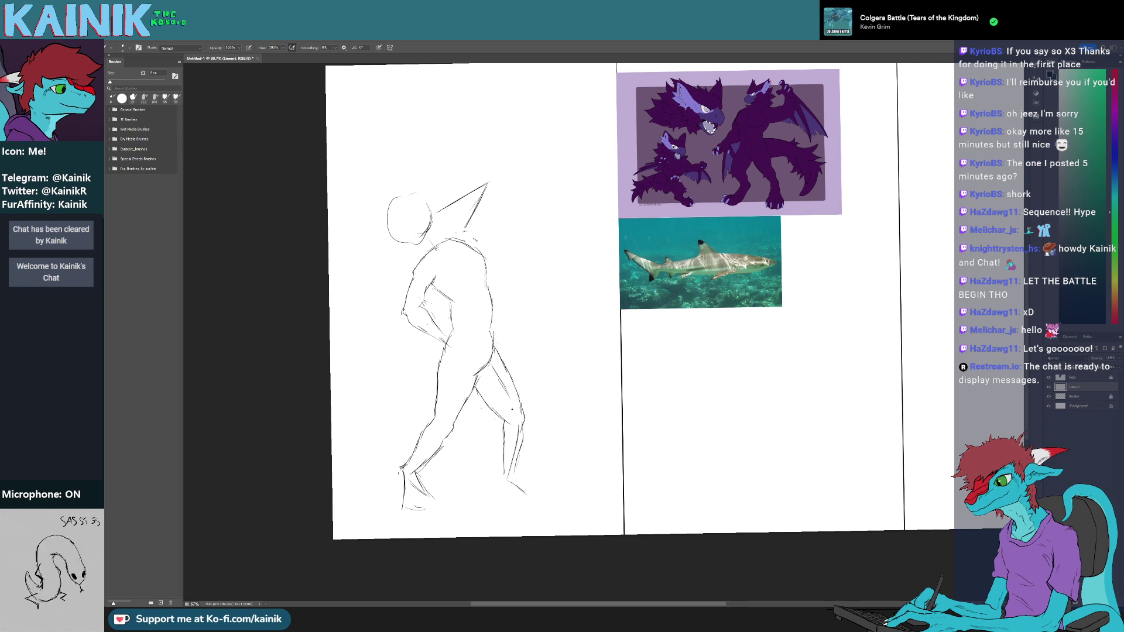
key(e)
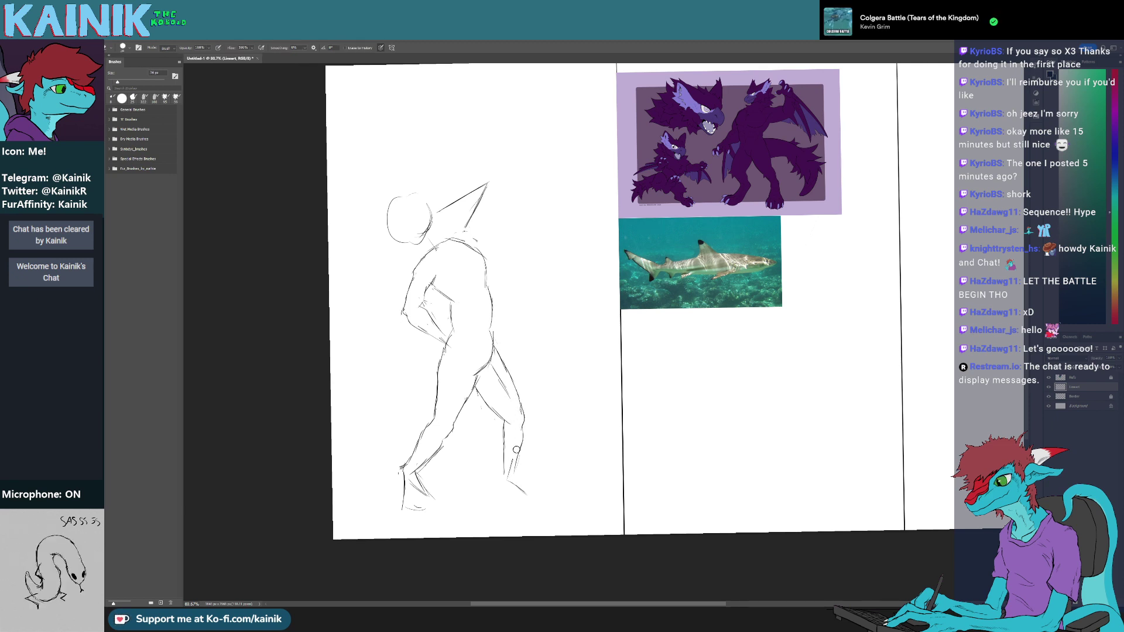
drag(513, 459, 508, 475)
- Erase the guide line inside the right-hand thigh and redraw the inner thigh contour down to the knee
drag(492, 366, 506, 396)
key(b)
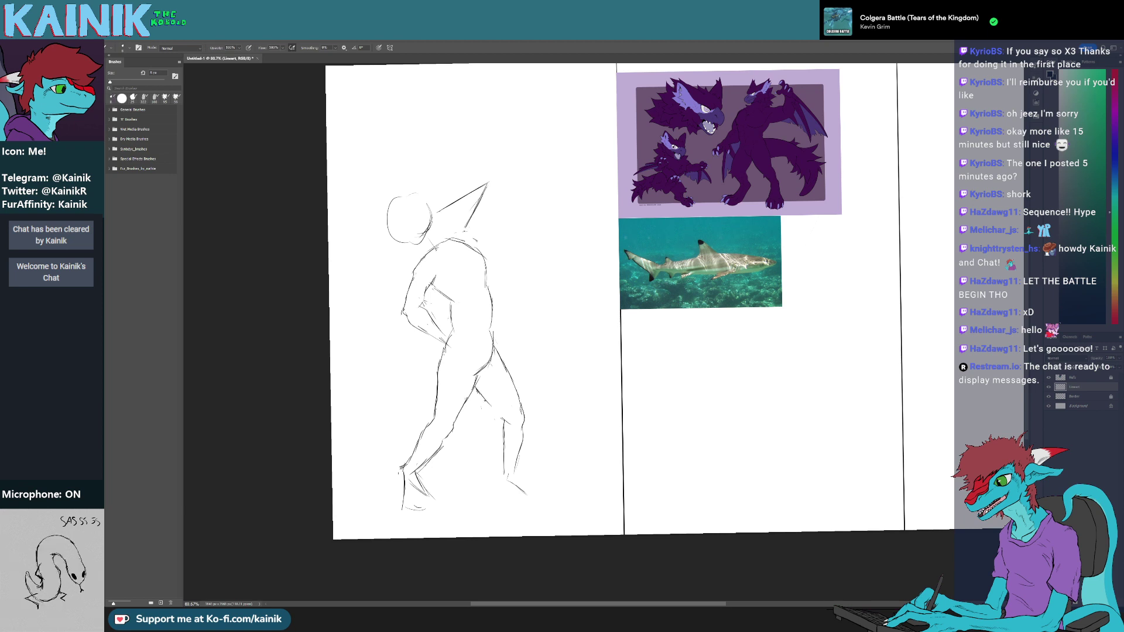
mouse_move(499, 403)
mouse_down()
mouse_move(505, 425)
mouse_move(503, 369)
mouse_move(512, 374)
mouse_up()
key(e)
key(b)
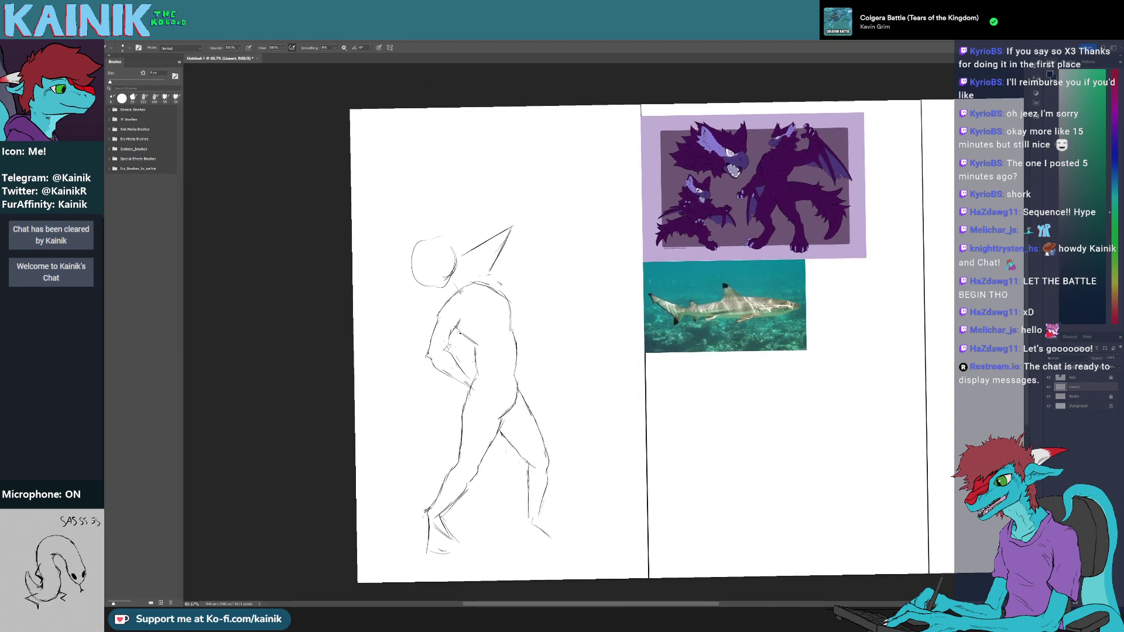
- Clean up the upper back outline and the inner contour of the bent arm
drag(503, 333, 504, 360)
key(e)
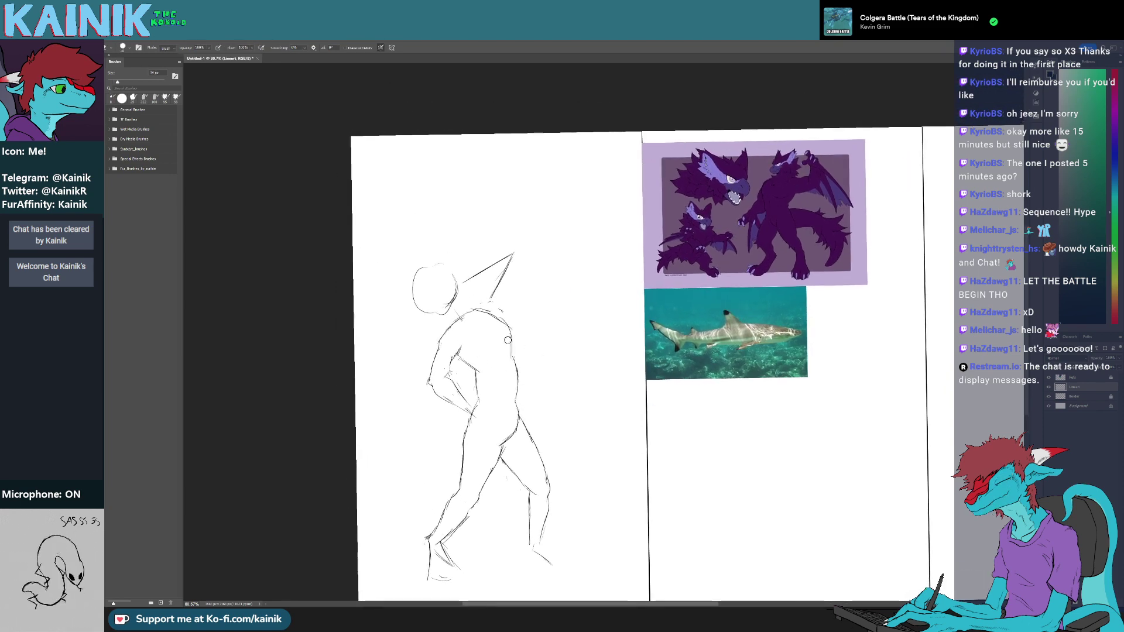
drag(466, 326, 485, 343)
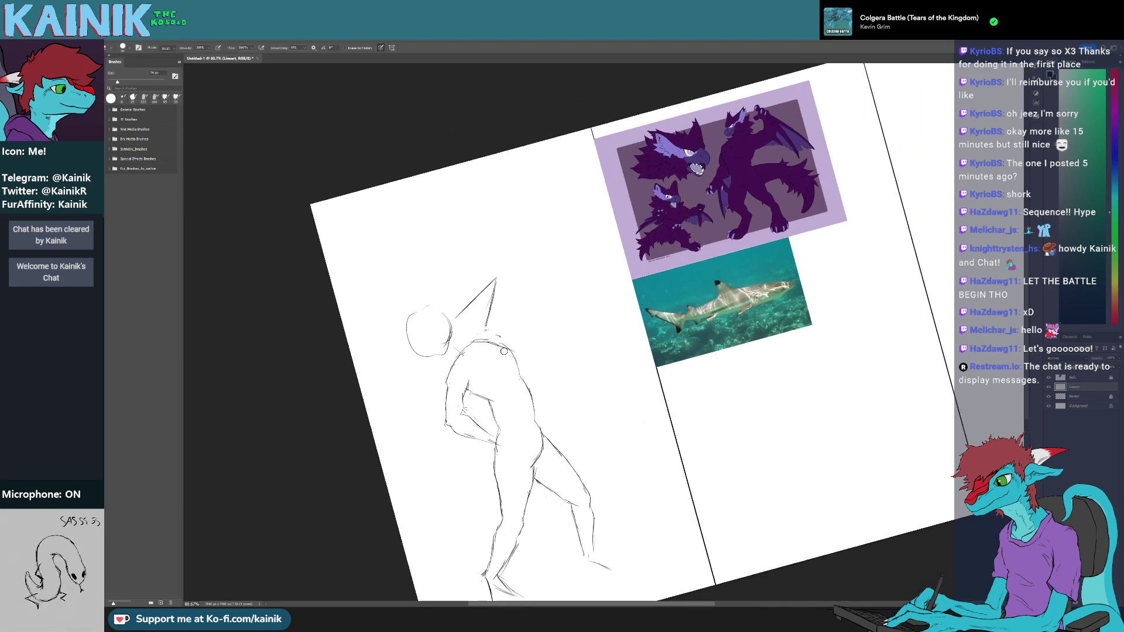
key(r)
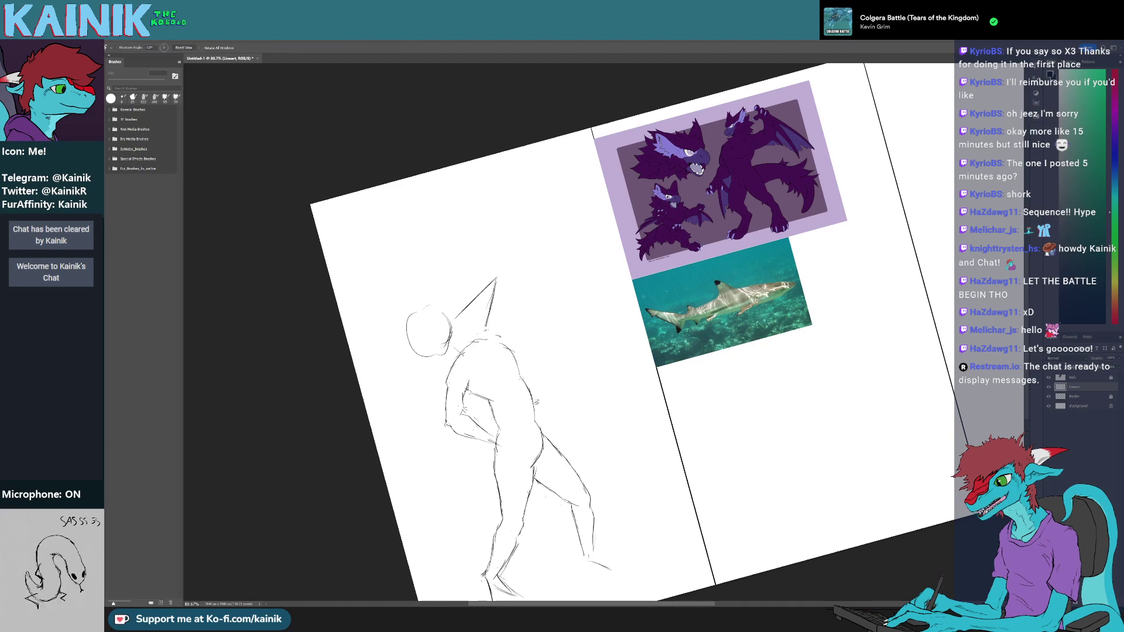
drag(507, 348, 509, 338)
key(b)
mouse_move(455, 392)
mouse_down()
mouse_move(480, 348)
mouse_move(518, 371)
mouse_up()
key(e)
key(b)
- Thicken the raised arm with a rounded elbow and inner contours for the upper arm and forearm
drag(483, 306, 474, 325)
key(r)
drag(451, 346, 454, 366)
drag(455, 366, 443, 414)
key(b)
mouse_move(490, 324)
mouse_down()
mouse_move(513, 283)
mouse_move(516, 321)
mouse_move(520, 301)
mouse_up()
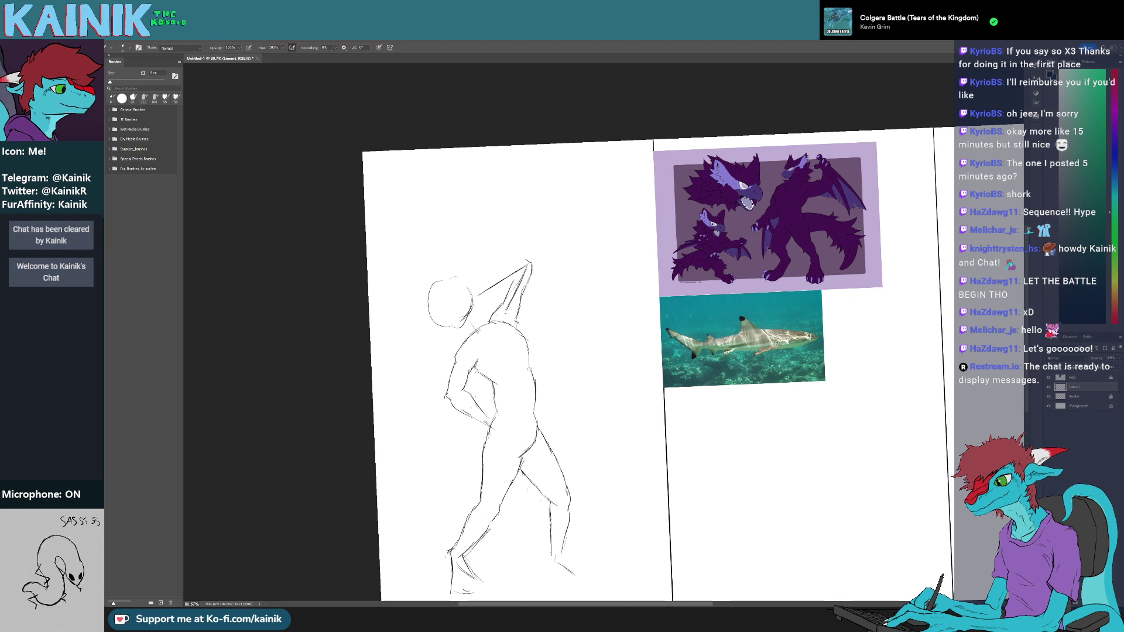
mouse_move(496, 279)
mouse_down()
mouse_move(523, 277)
mouse_move(508, 305)
mouse_up()
key(e)
- Draw the right-hand leg's foot with ankle, heel, sole and toes stretched forward from the guide line
key(space)
mouse_move(454, 594)
mouse_down()
mouse_move(487, 542)
mouse_move(466, 538)
mouse_move(428, 487)
mouse_up()
key(r)
key(space)
key(b)
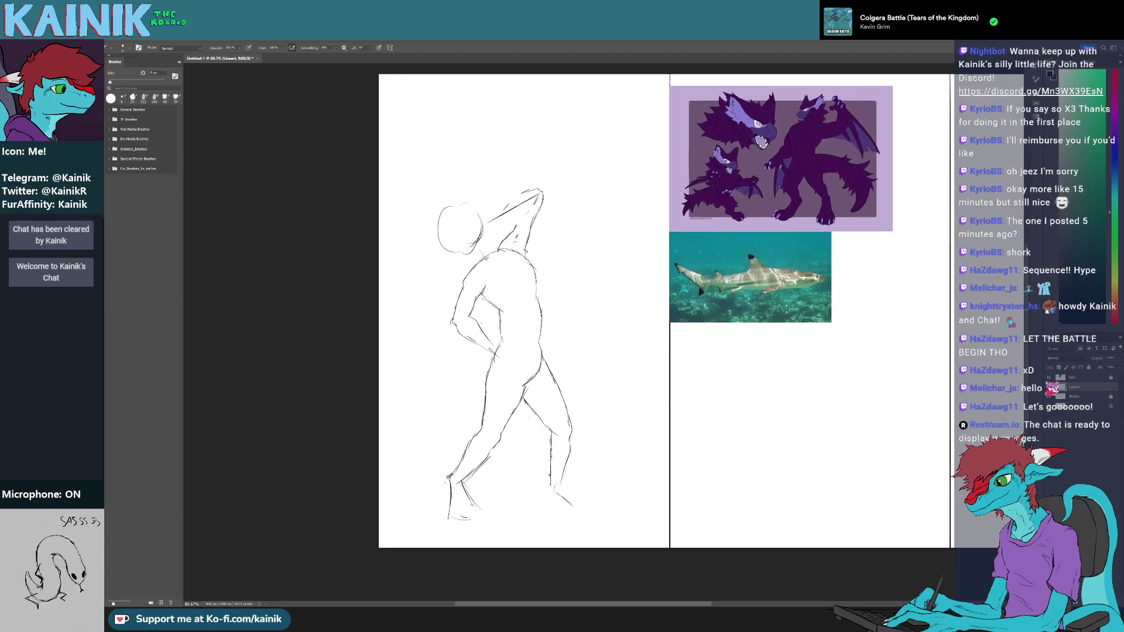
drag(550, 477, 547, 485)
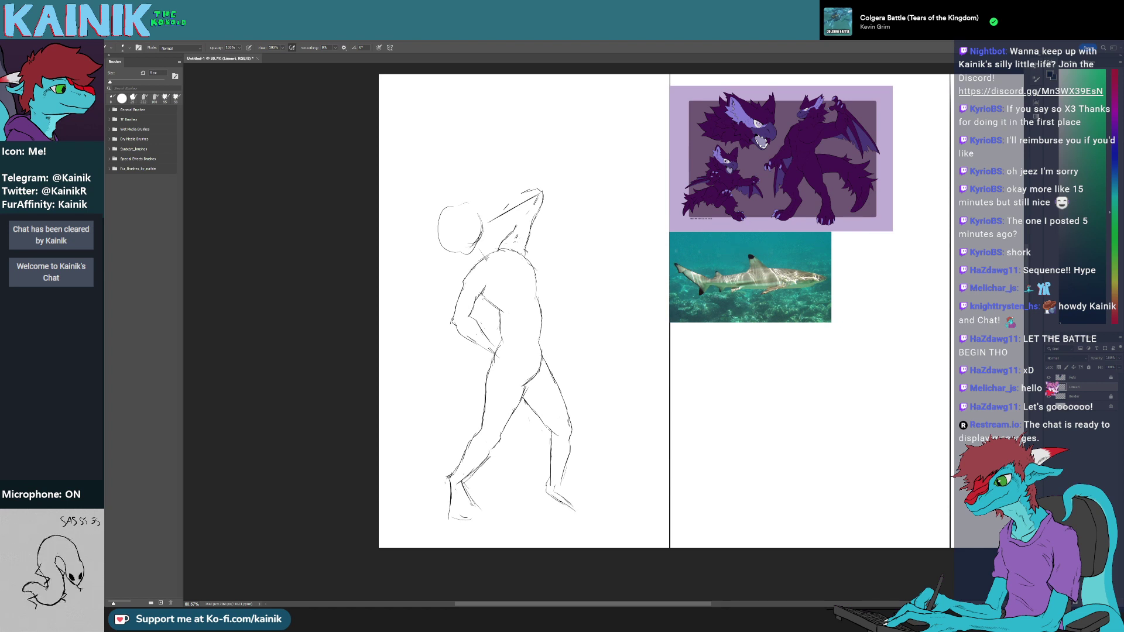
drag(566, 488, 598, 512)
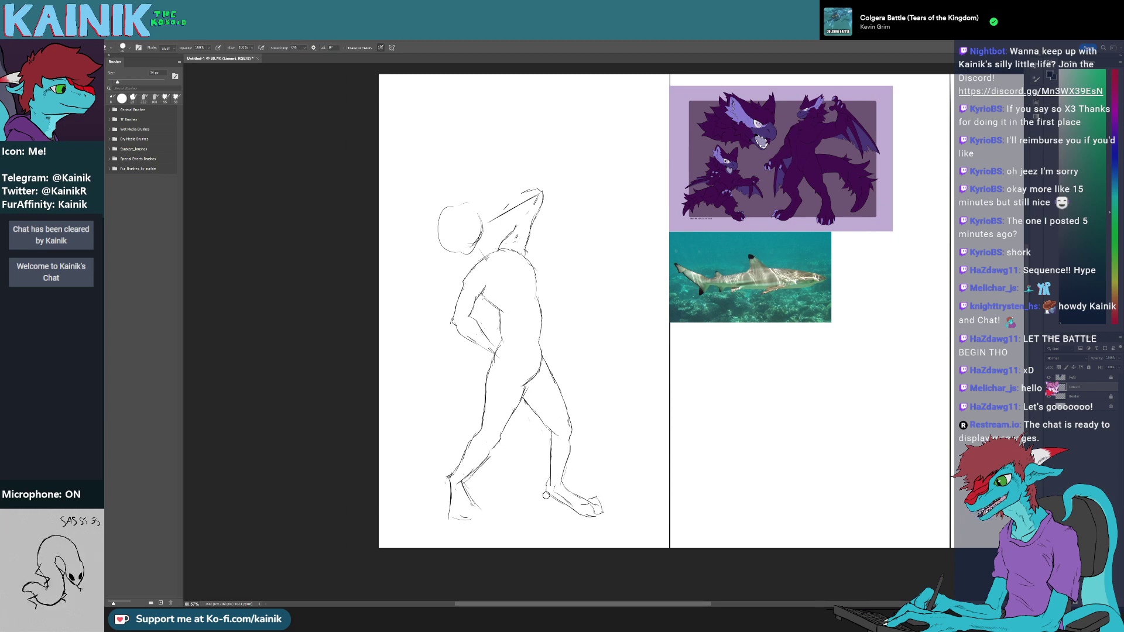
- Erase the overlapping lines at the right-hand ankle and redraw the heel and ankle contours
key(comma)
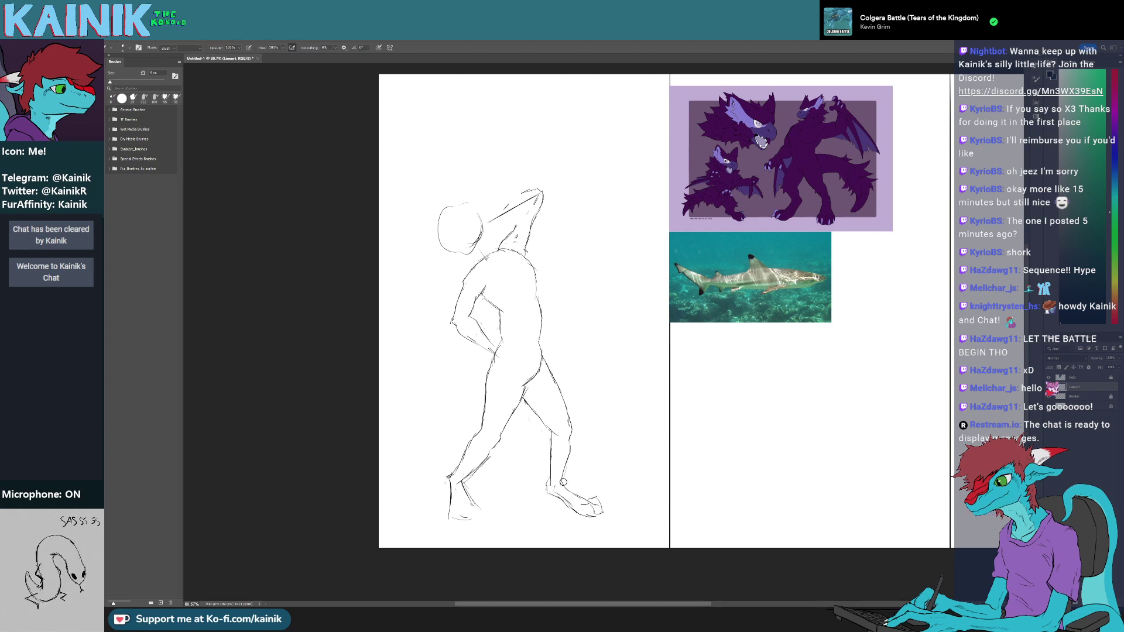
key(e)
key(b)
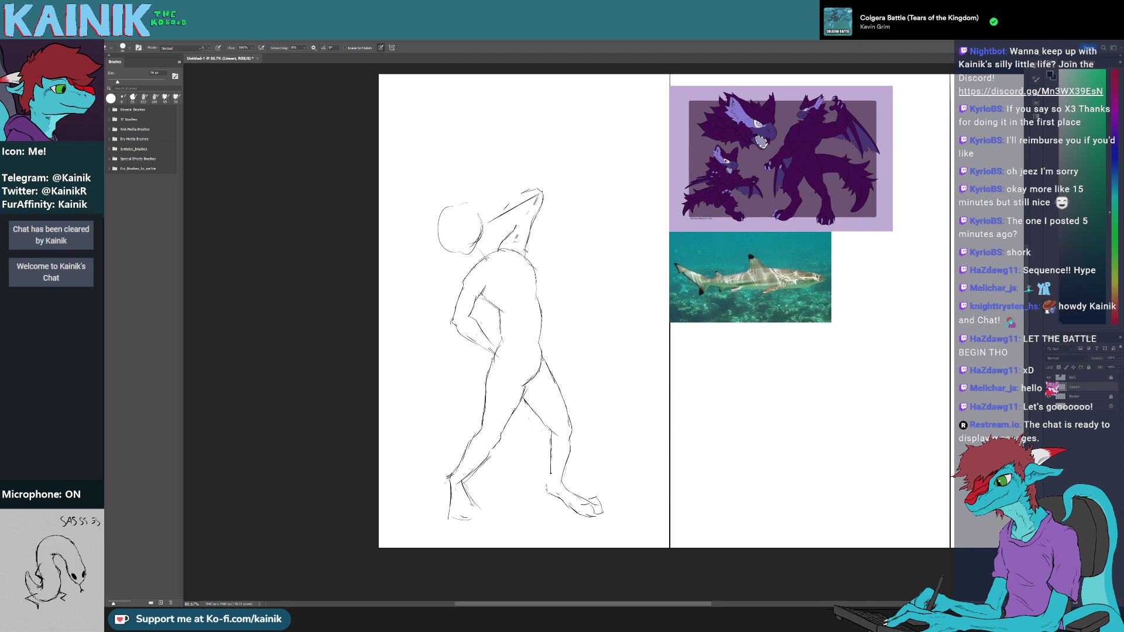
key(r)
mouse_move(547, 502)
mouse_down()
mouse_move(561, 472)
mouse_move(541, 464)
mouse_move(551, 492)
mouse_up()
key(e)
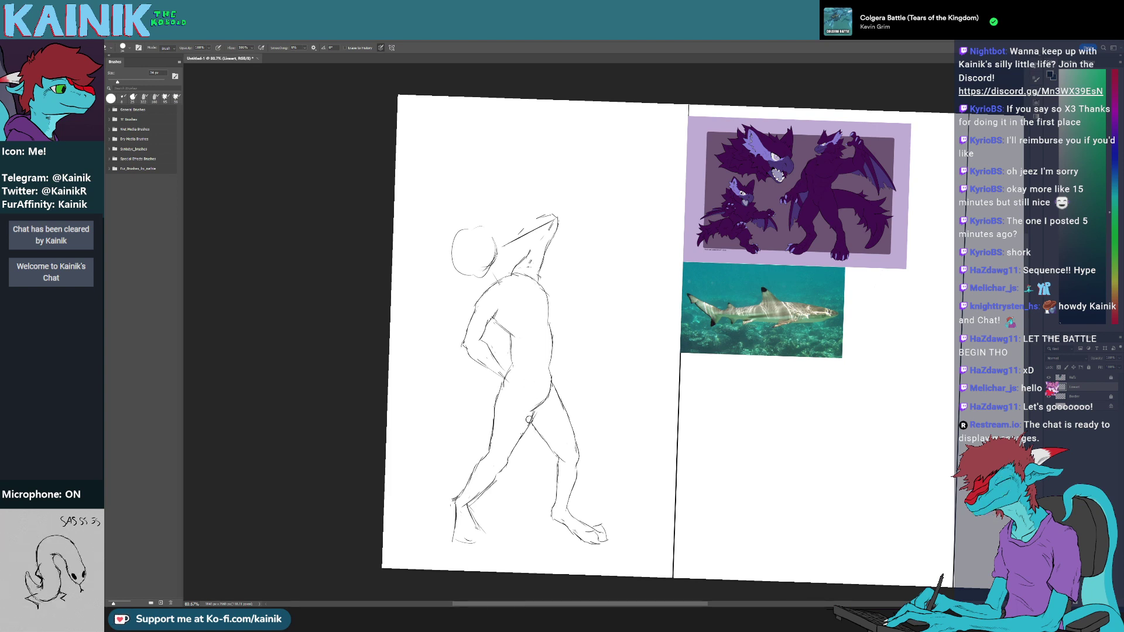
- Clean up and redraw the lines where the two inner thighs meet below the hips
key(b)
key(e)
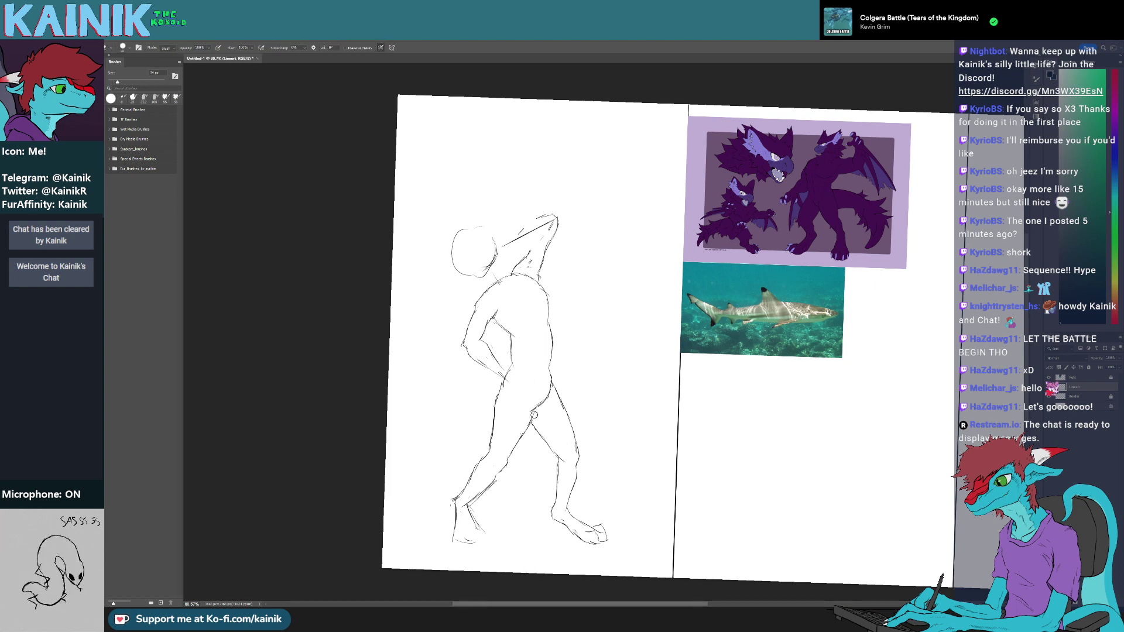
key(b)
mouse_move(534, 413)
mouse_down()
mouse_move(543, 440)
mouse_move(545, 425)
mouse_up()
key(e)
key(b)
key(e)
- Refine the hip contour beside the bent arm's hand and erase the stray lines there
key(r)
key(b)
key(e)
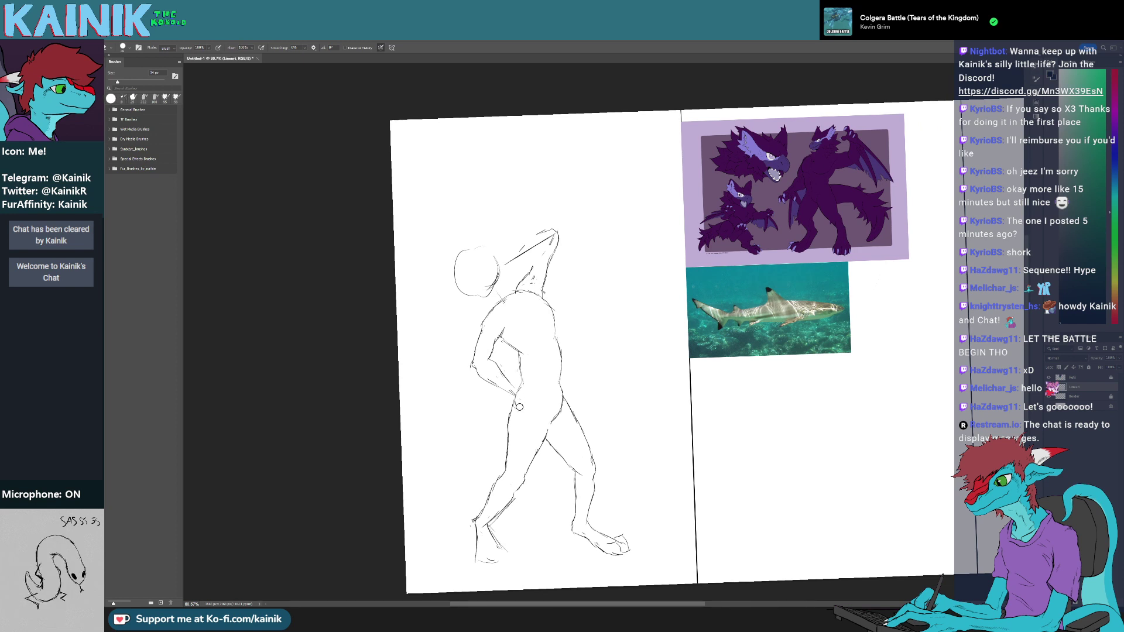
drag(524, 387, 522, 403)
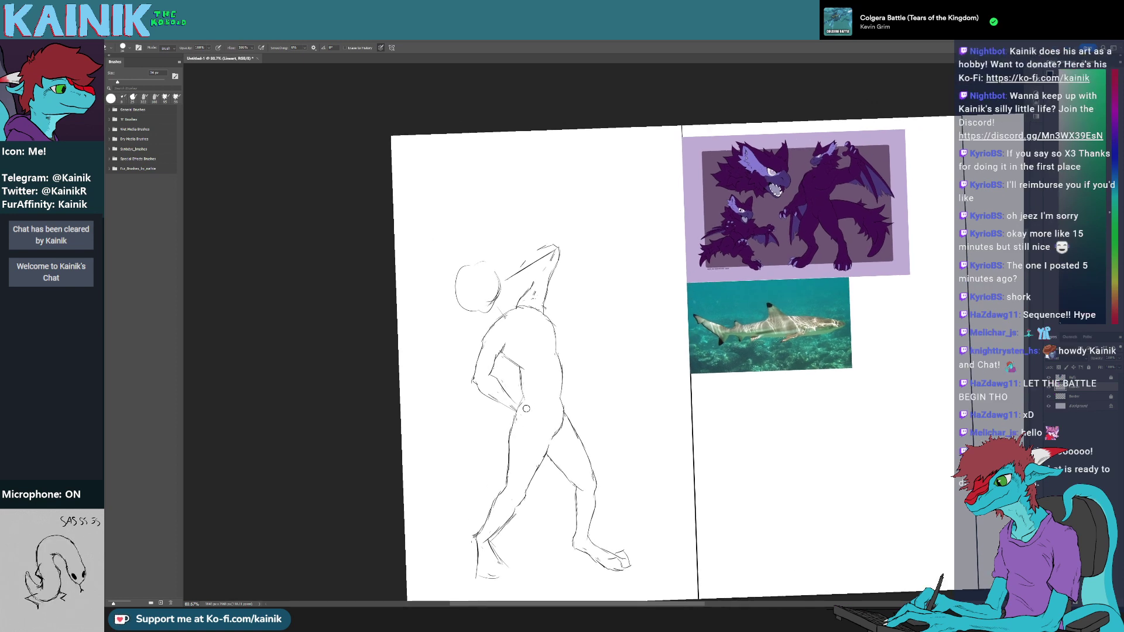
key(b)
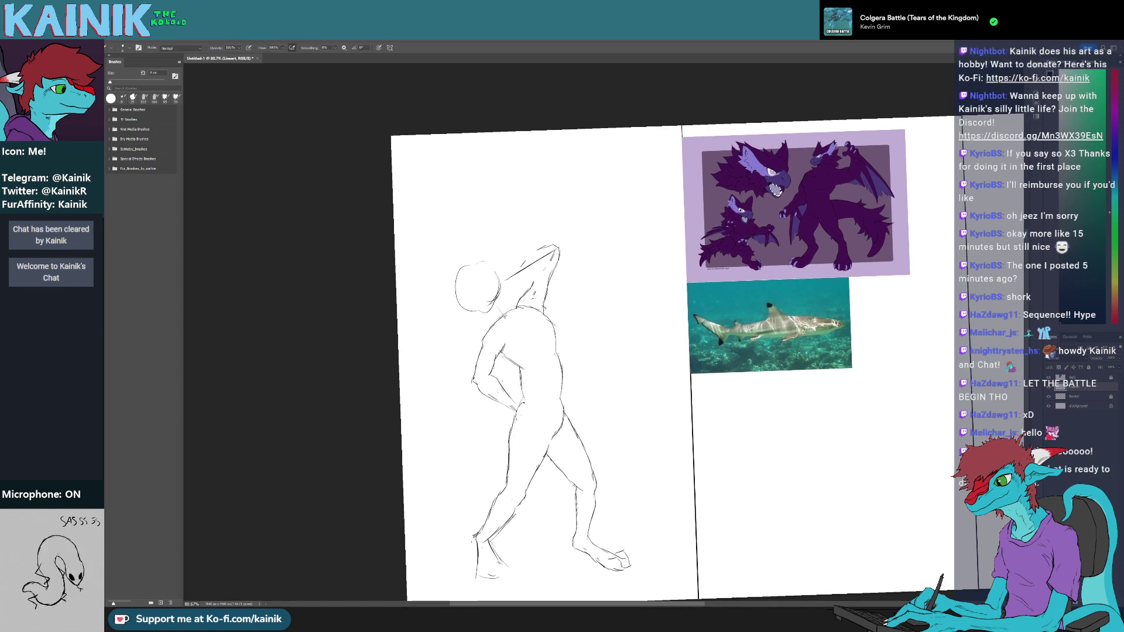
- Erase the raised arm's elbow and forearm lines beside the head, leaving the start of the upper arm
drag(527, 388, 531, 392)
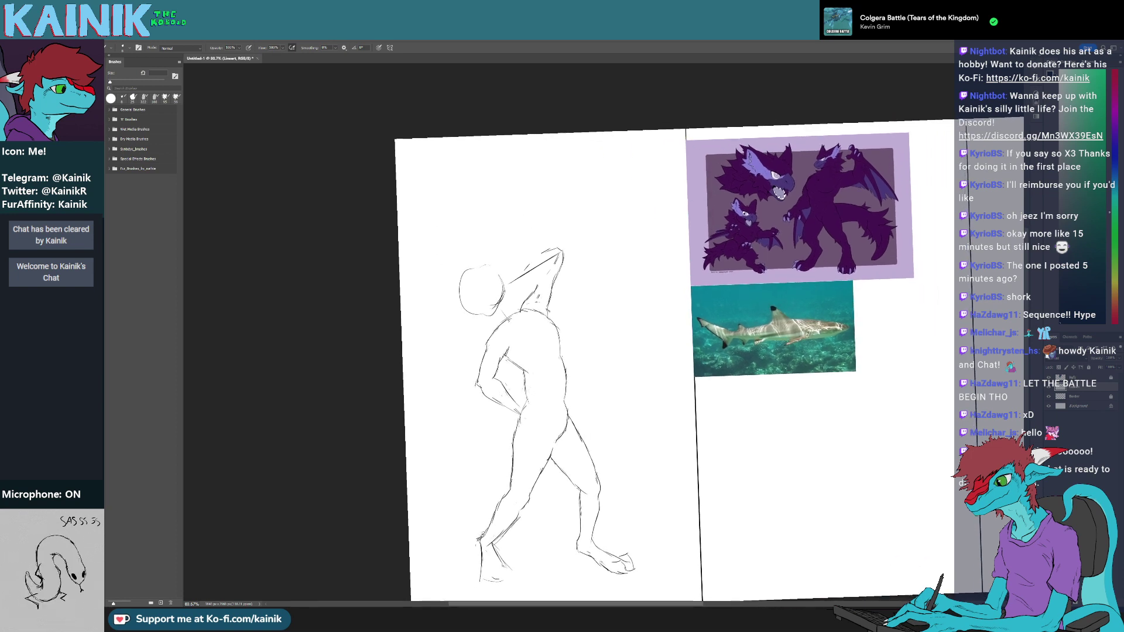
key(r)
click(516, 279)
key(b)
key(e)
mouse_move(508, 282)
mouse_down()
mouse_move(556, 258)
mouse_move(545, 274)
mouse_move(558, 249)
mouse_move(528, 260)
mouse_move(539, 307)
mouse_up()
key(r)
drag(506, 383, 503, 376)
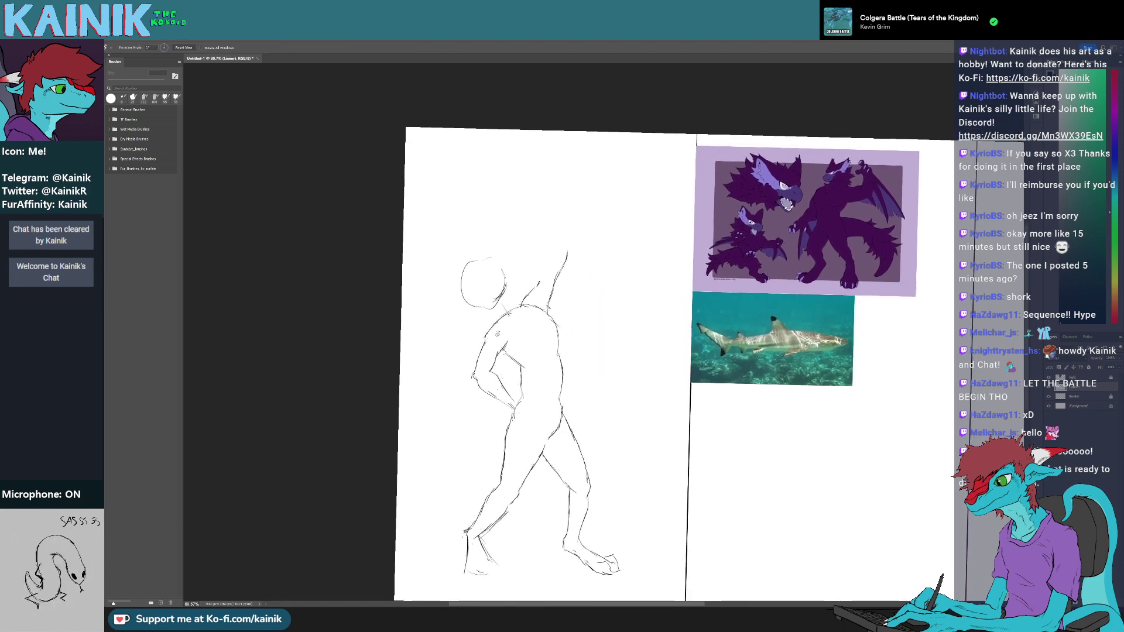
- Clean up the inner contour of the bent arm where it meets the armpit and chest
key(b)
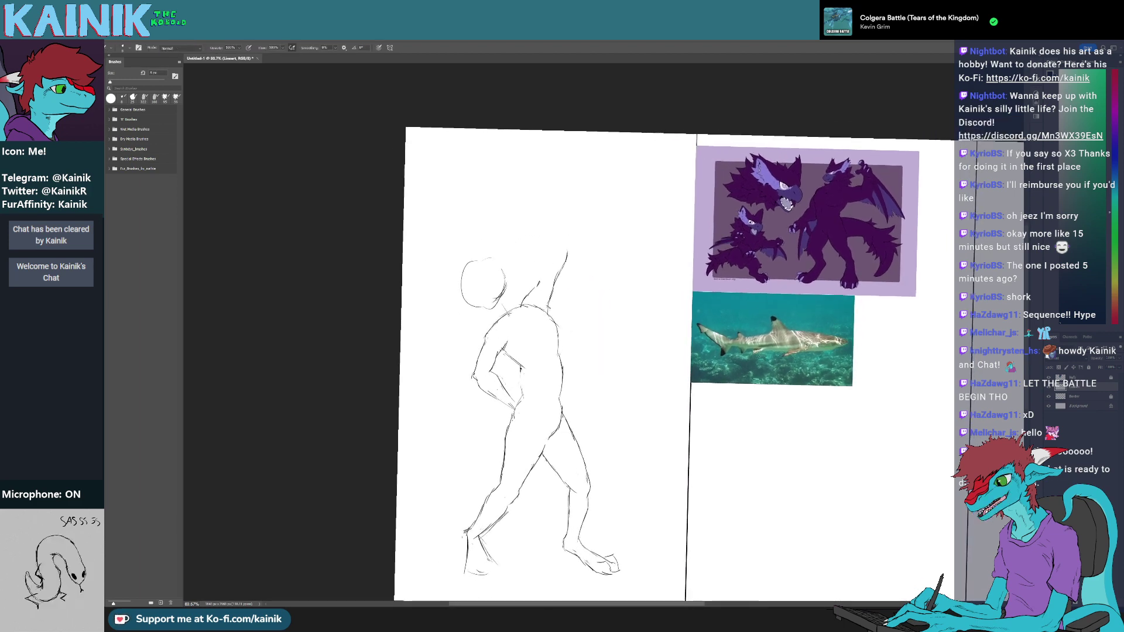
key(r)
drag(504, 352, 504, 355)
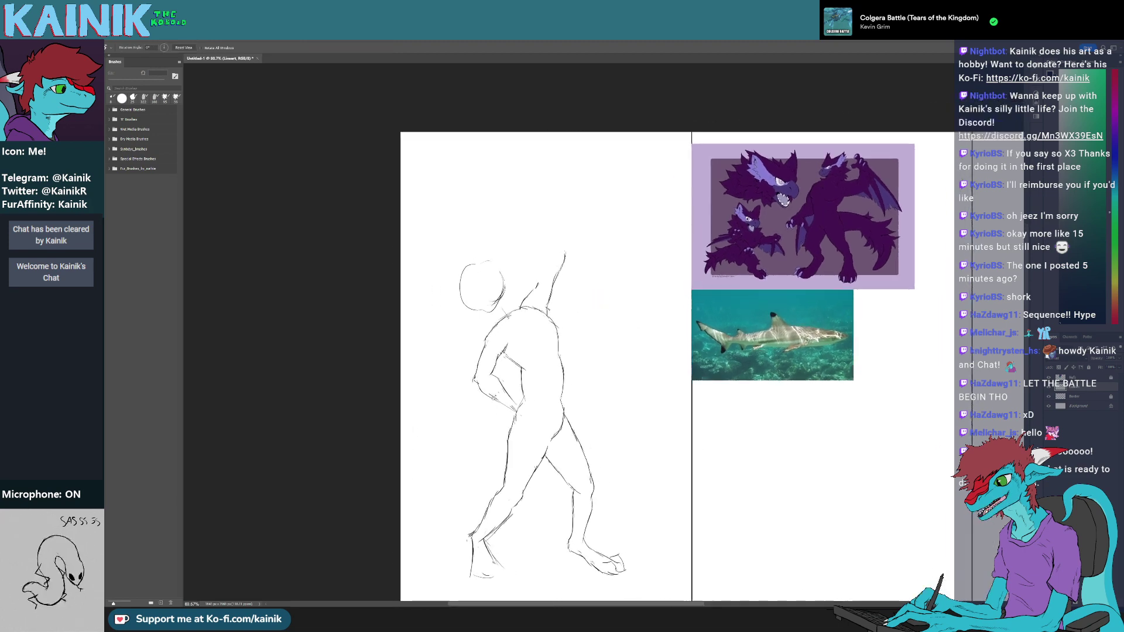
key(e)
key(r)
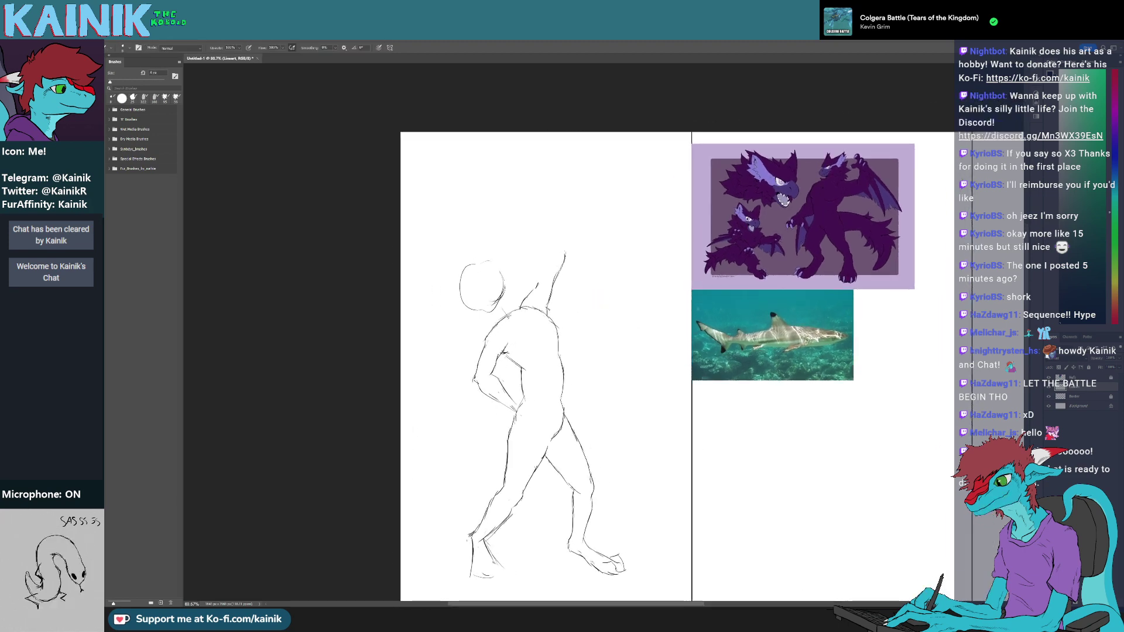
drag(508, 346, 509, 319)
drag(425, 415, 415, 386)
key(b)
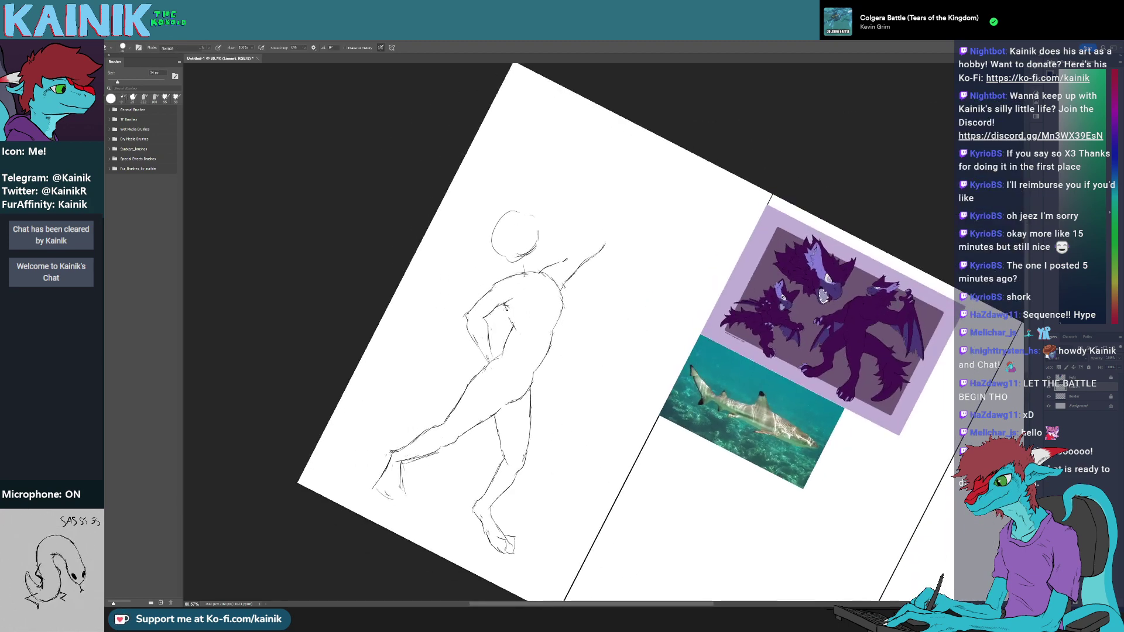
key(r)
drag(480, 357, 497, 400)
key(e)
drag(516, 352, 506, 359)
key(r)
key(e)
key(b)
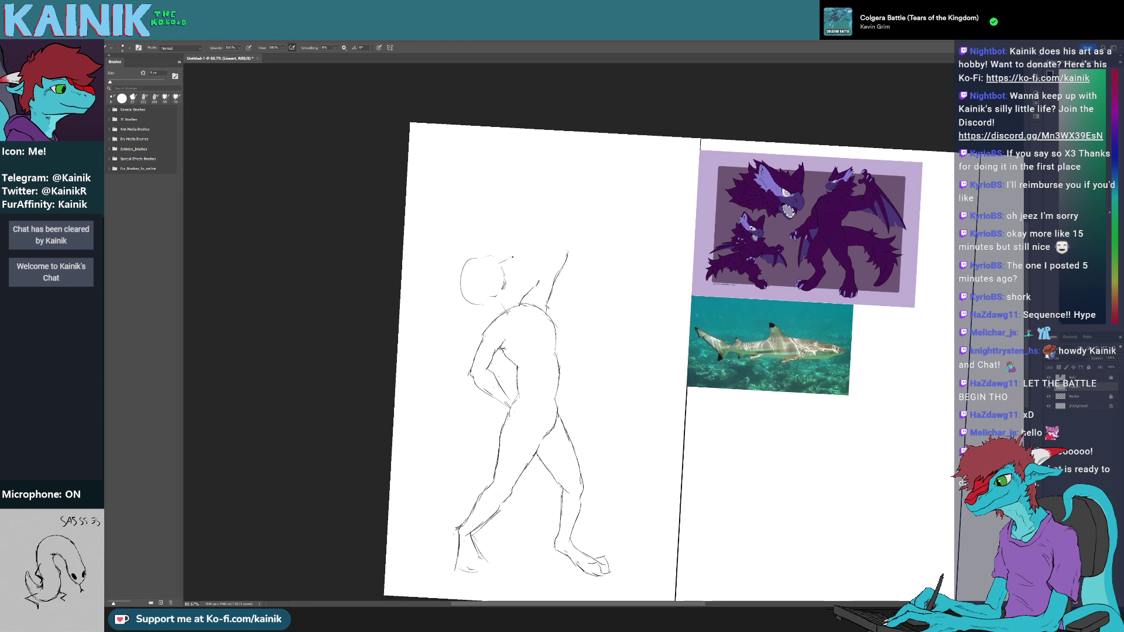
- Erase the head circle's right edge and sketch a blocky muzzle outline with an open mouth there
key(r)
drag(453, 317, 451, 326)
key(b)
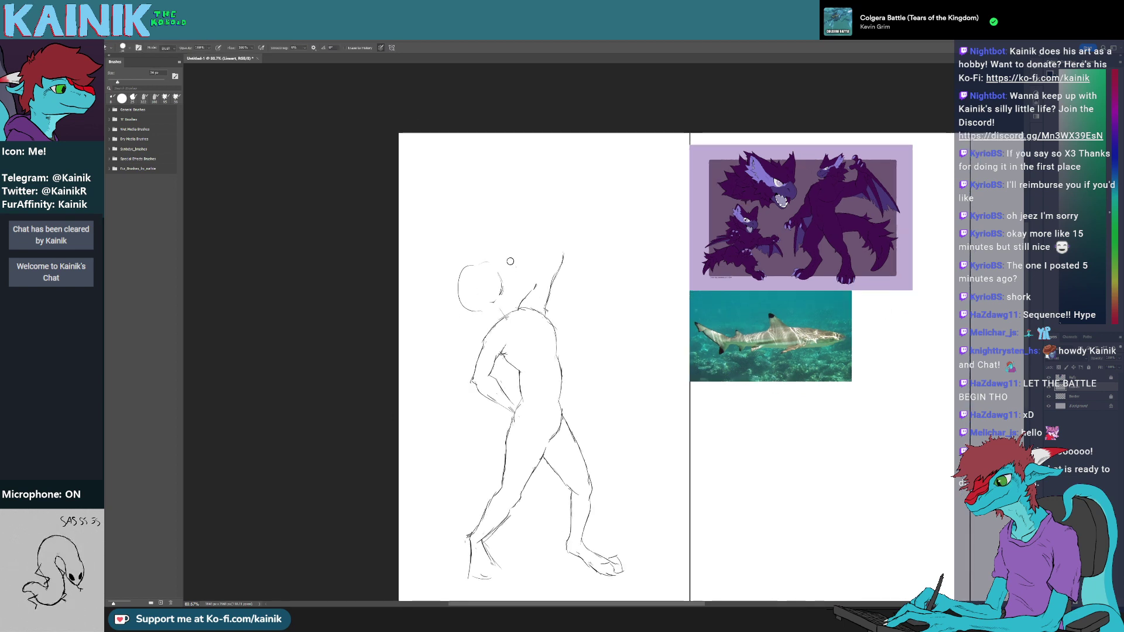
key(e)
drag(516, 268, 504, 263)
key(b)
mouse_move(490, 268)
mouse_down()
mouse_move(514, 256)
mouse_move(495, 285)
mouse_move(511, 274)
mouse_up()
key(e)
key(b)
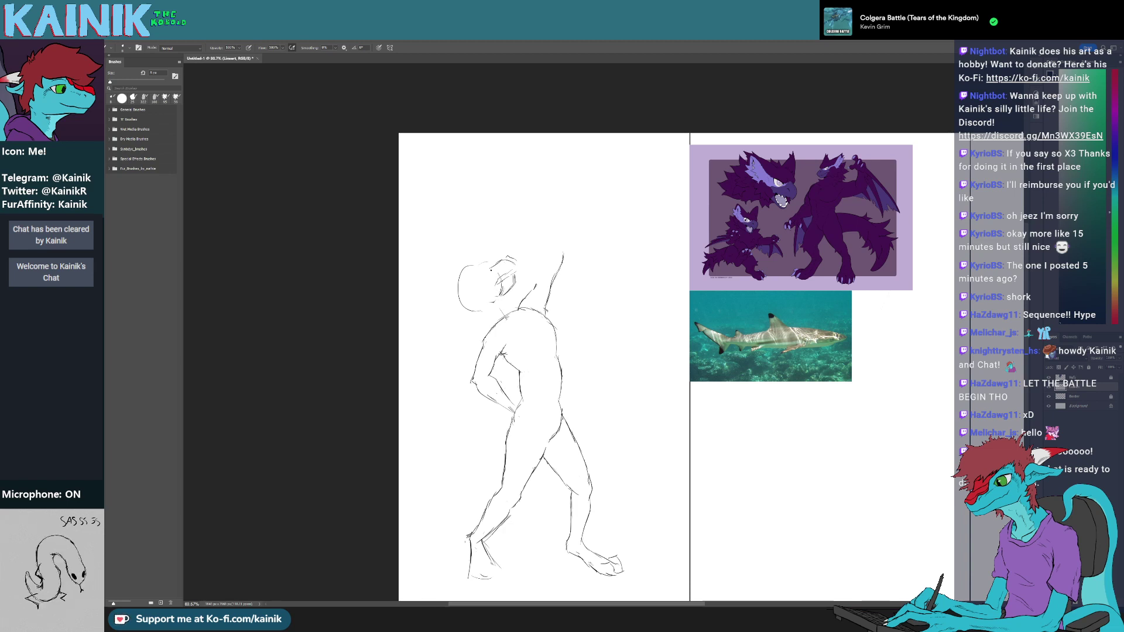
- Erase and redraw the short lines inside the muzzle to refine the mouth and lower jaw
key(e)
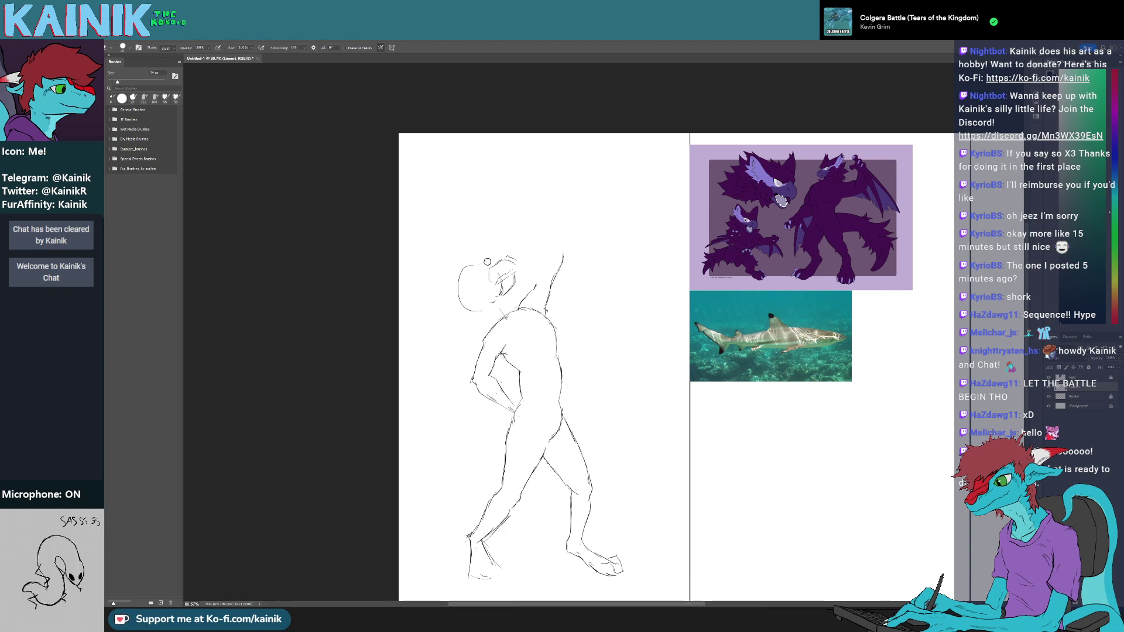
drag(501, 291, 498, 292)
key(b)
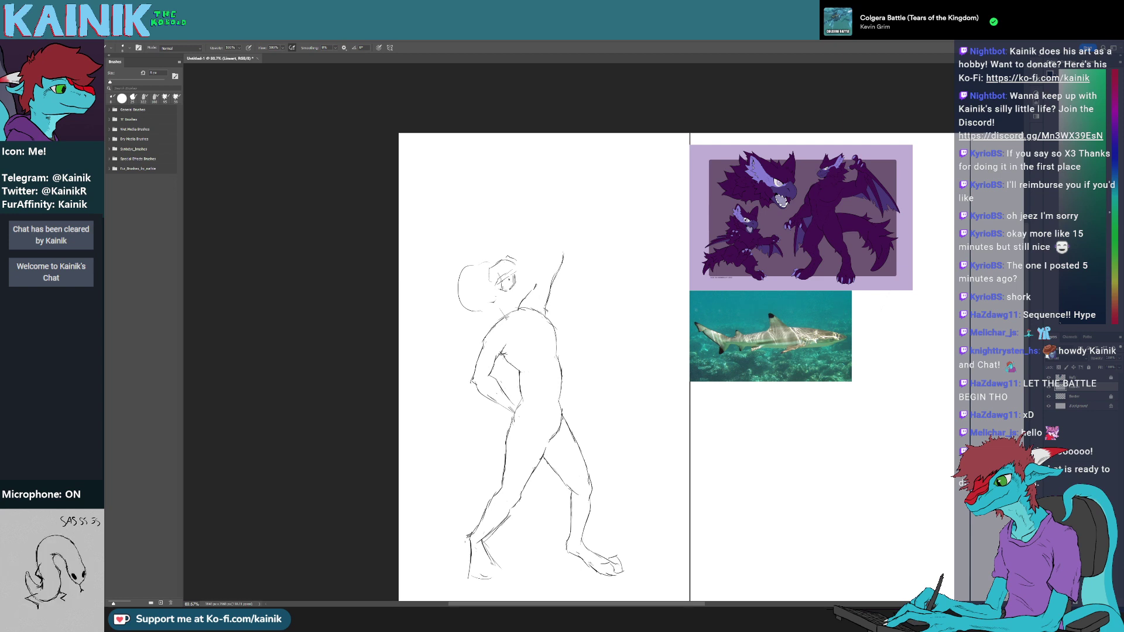
key(e)
drag(518, 283, 508, 290)
key(b)
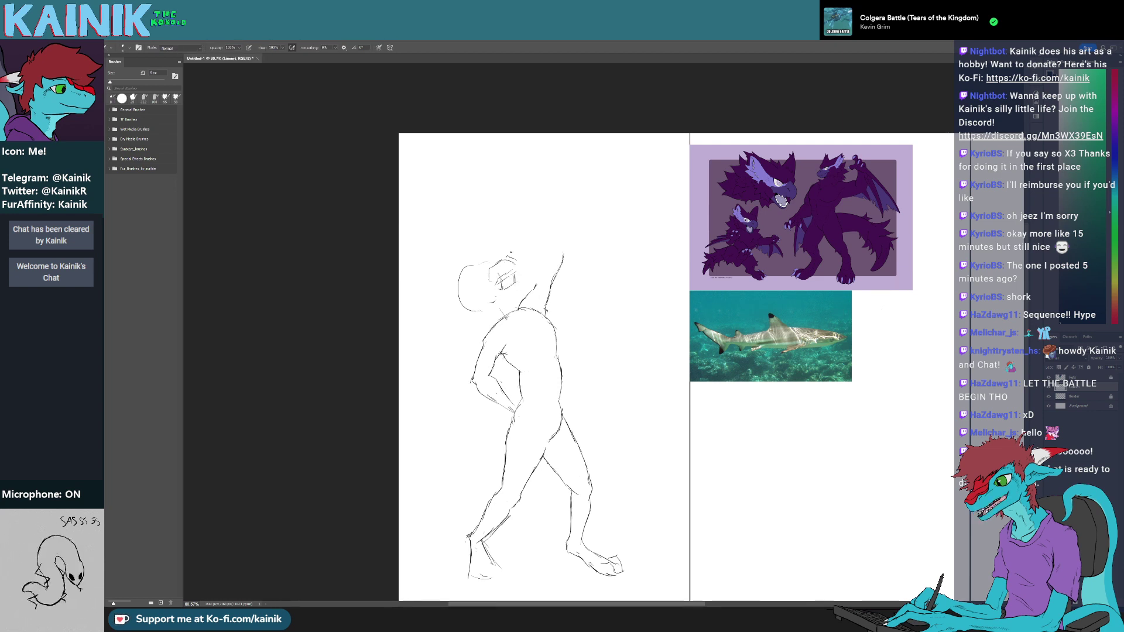
key(e)
mouse_move(506, 286)
mouse_down()
mouse_move(501, 272)
mouse_move(516, 267)
mouse_up()
key(b)
- Erase the head's guide circle and draw the crown, swept-back ear, jaw and neck contours behind the muzzle
key(e)
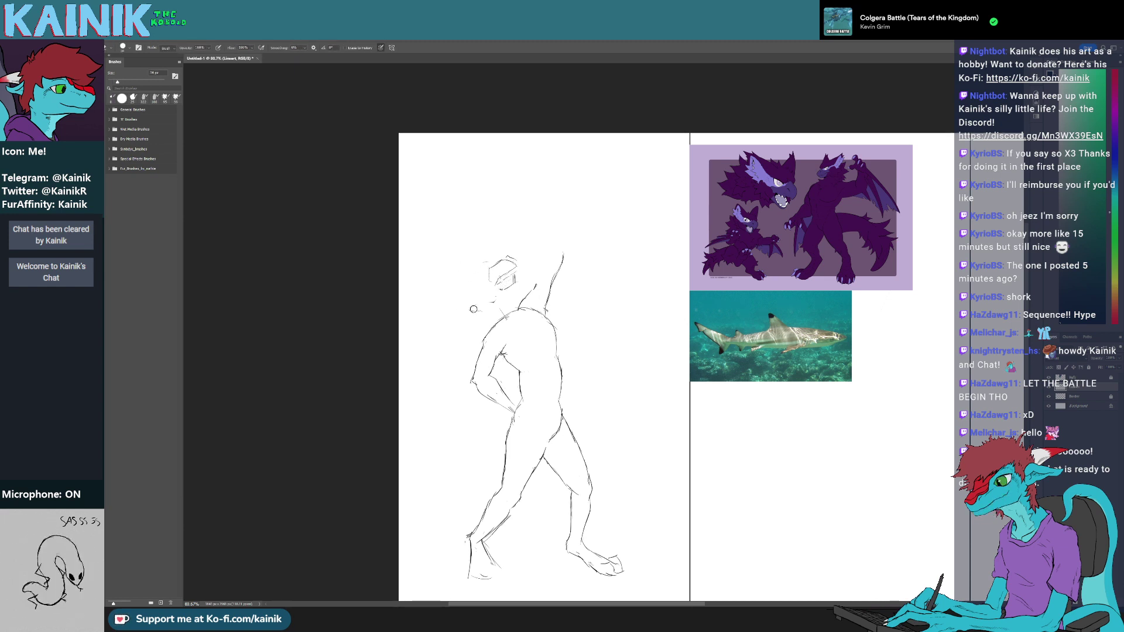
key(b)
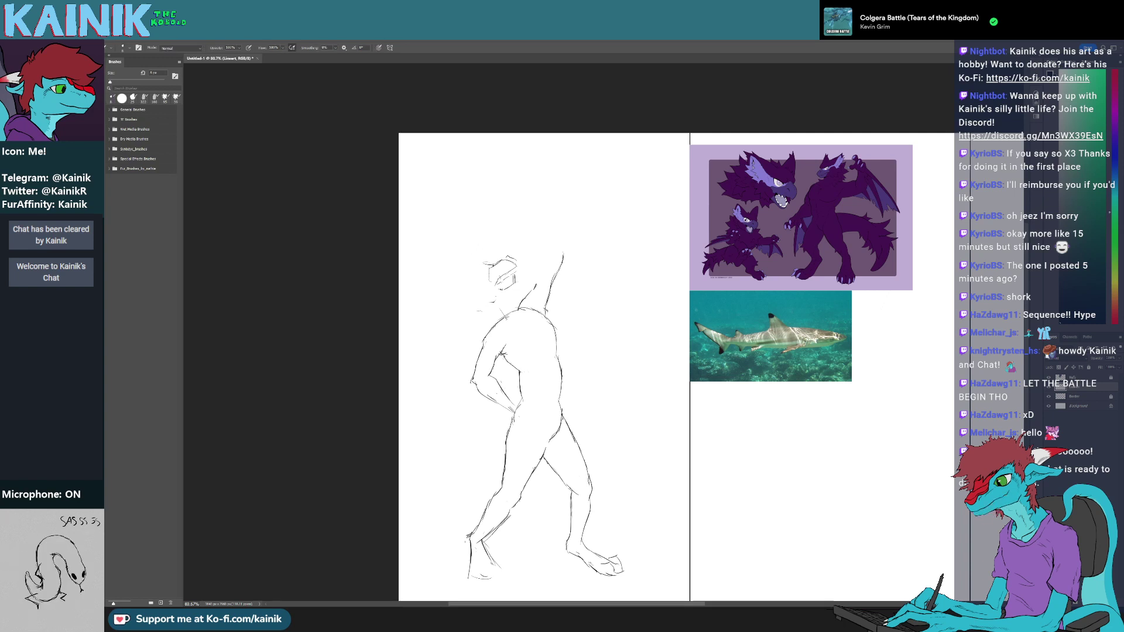
drag(495, 262, 460, 269)
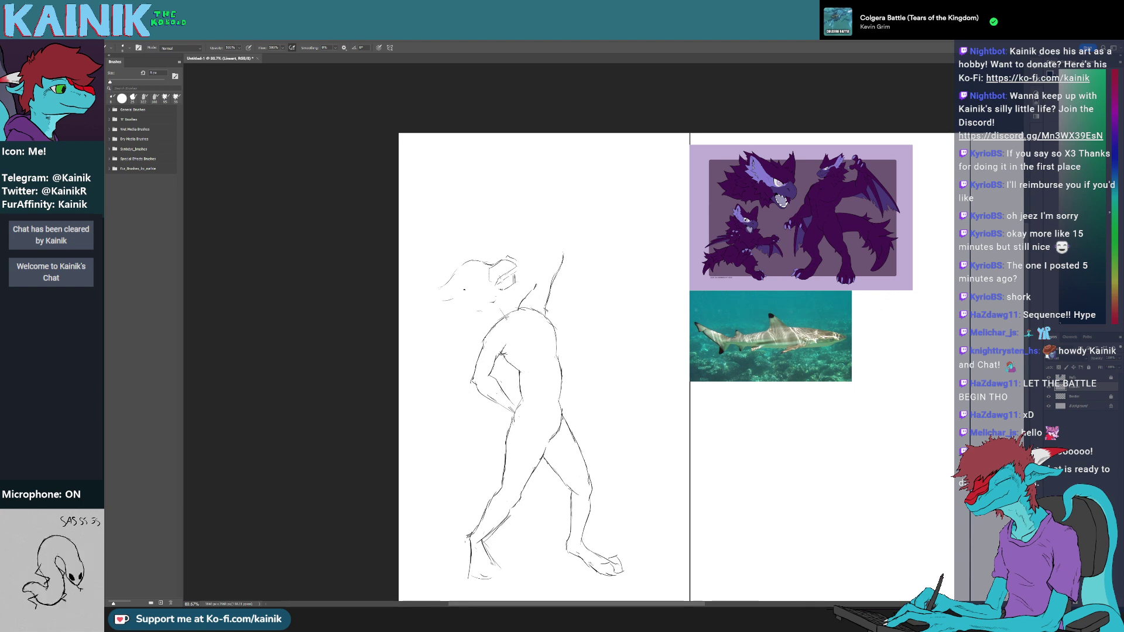
drag(442, 300, 465, 292)
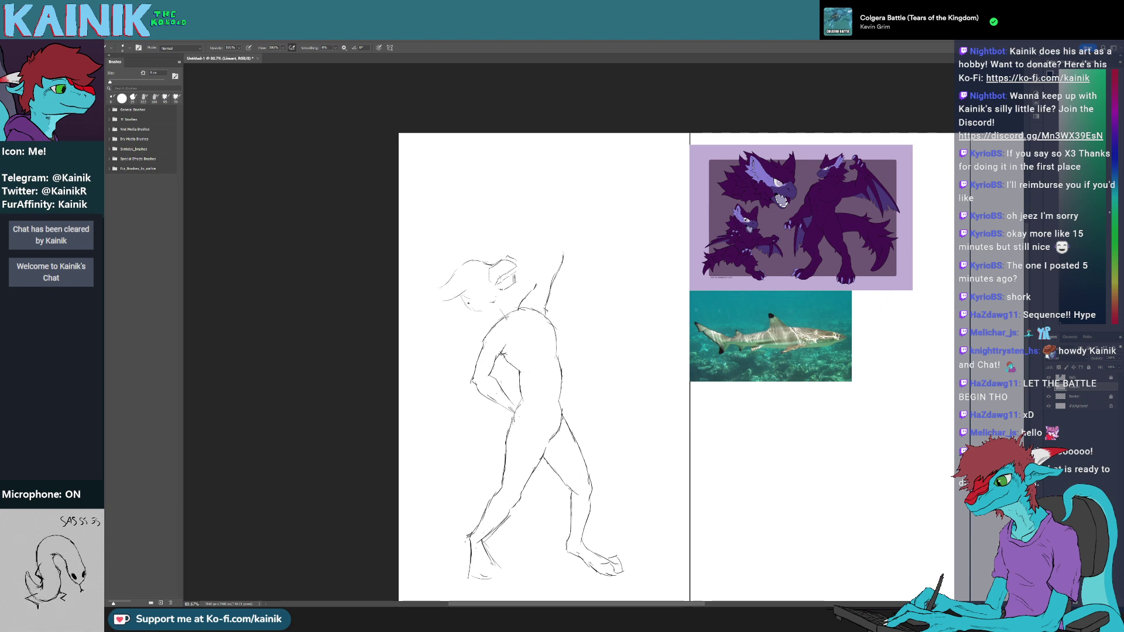
key(ctrl+z)
drag(462, 295, 481, 309)
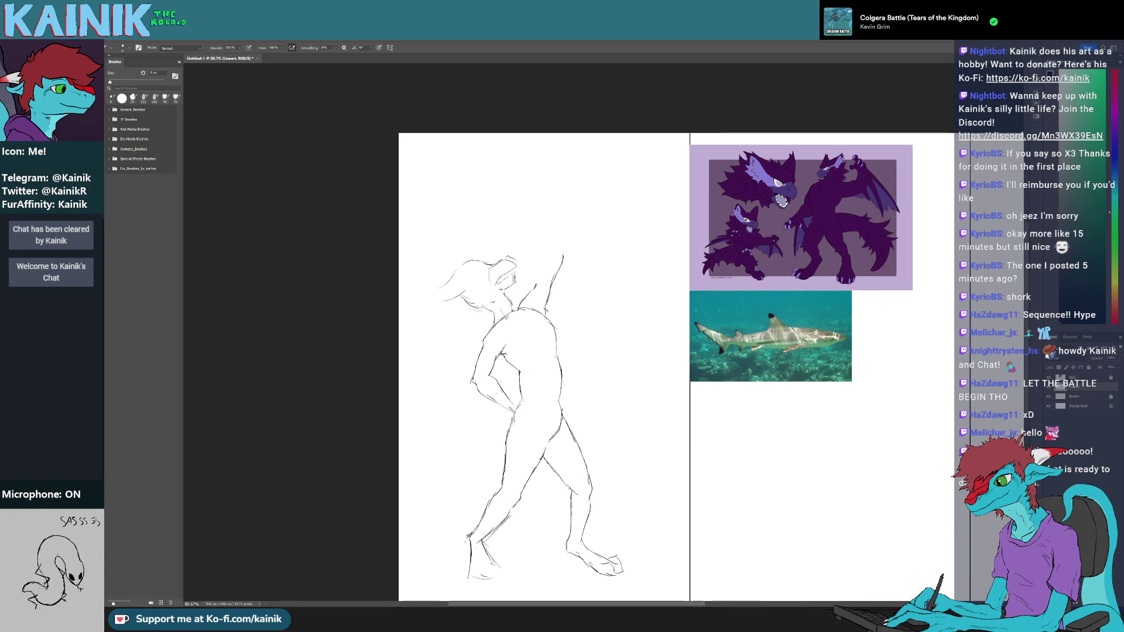
- Lasso the head sketch and rotate it counterclockwise so the muzzle points further upward, then deselect it
key(e)
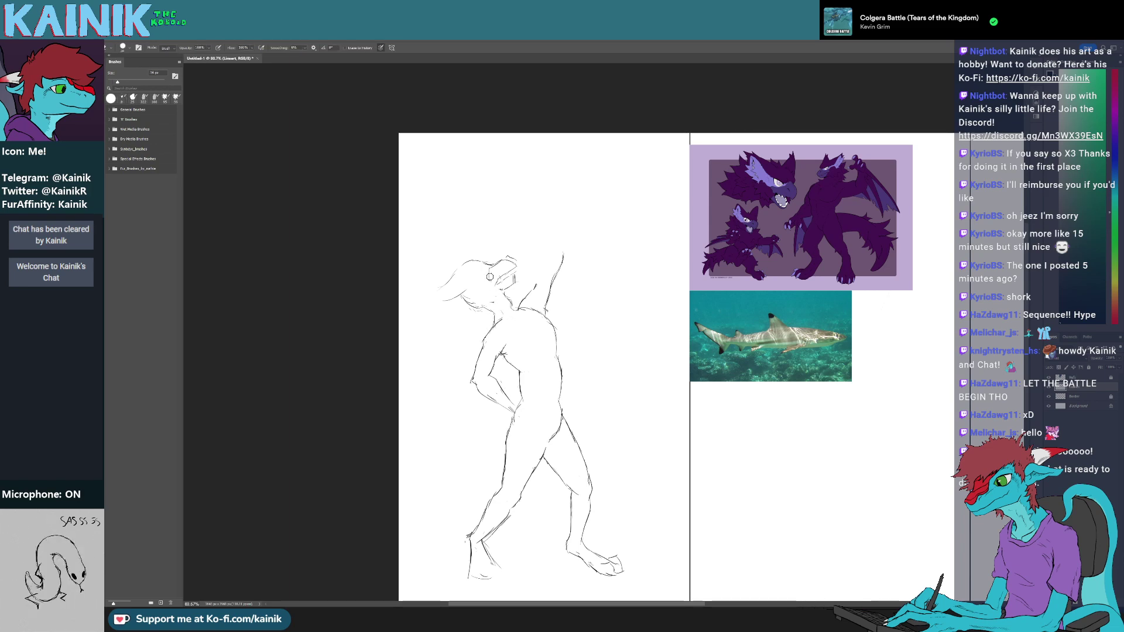
scroll(484, 177, up, 2)
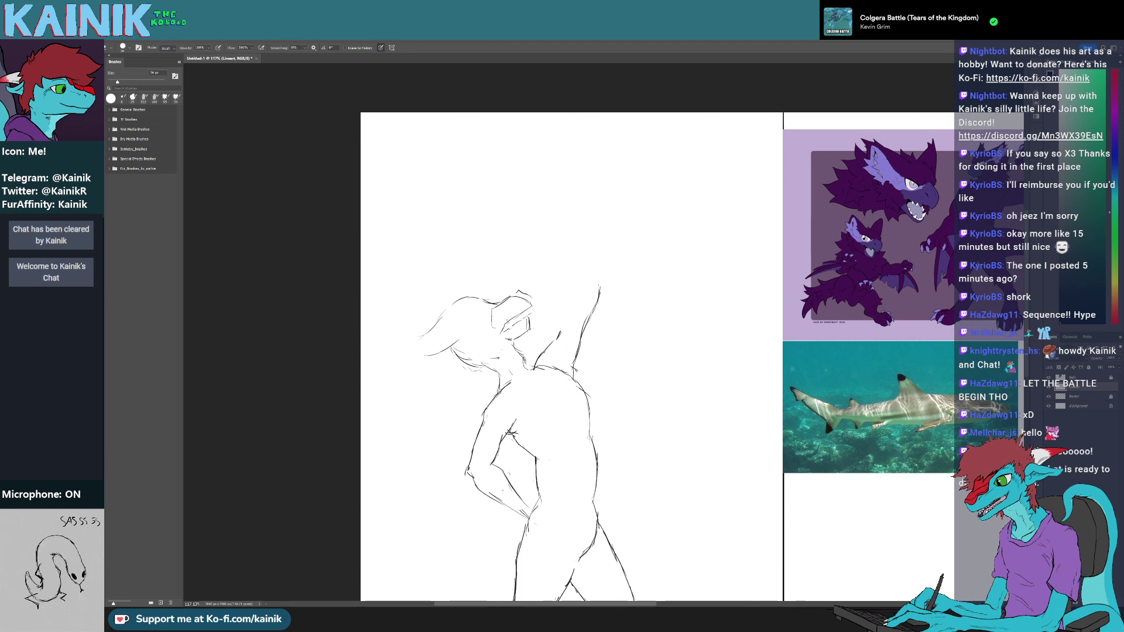
key(l)
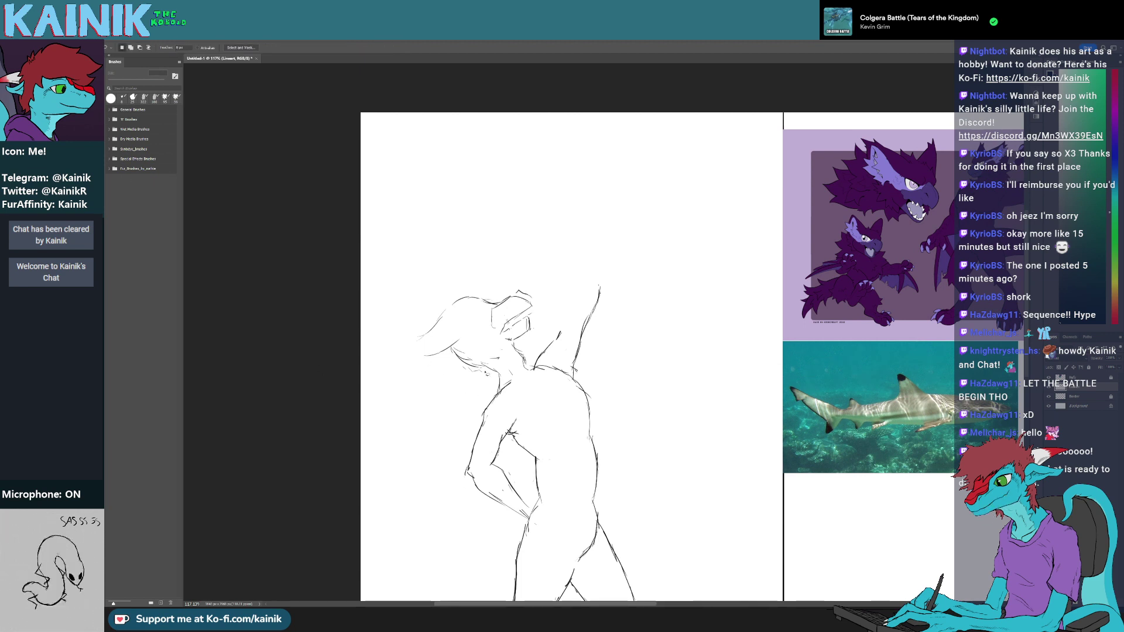
mouse_move(485, 385)
mouse_down()
mouse_move(503, 272)
mouse_move(528, 346)
mouse_up()
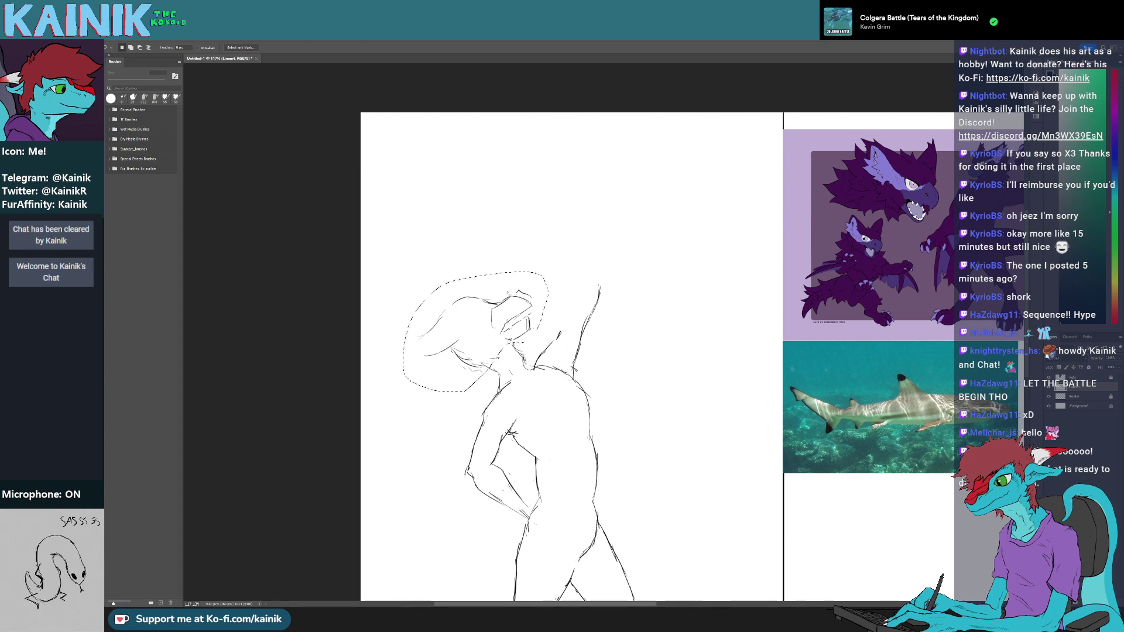
key(ctrl+t)
drag(544, 369, 552, 352)
key(Return)
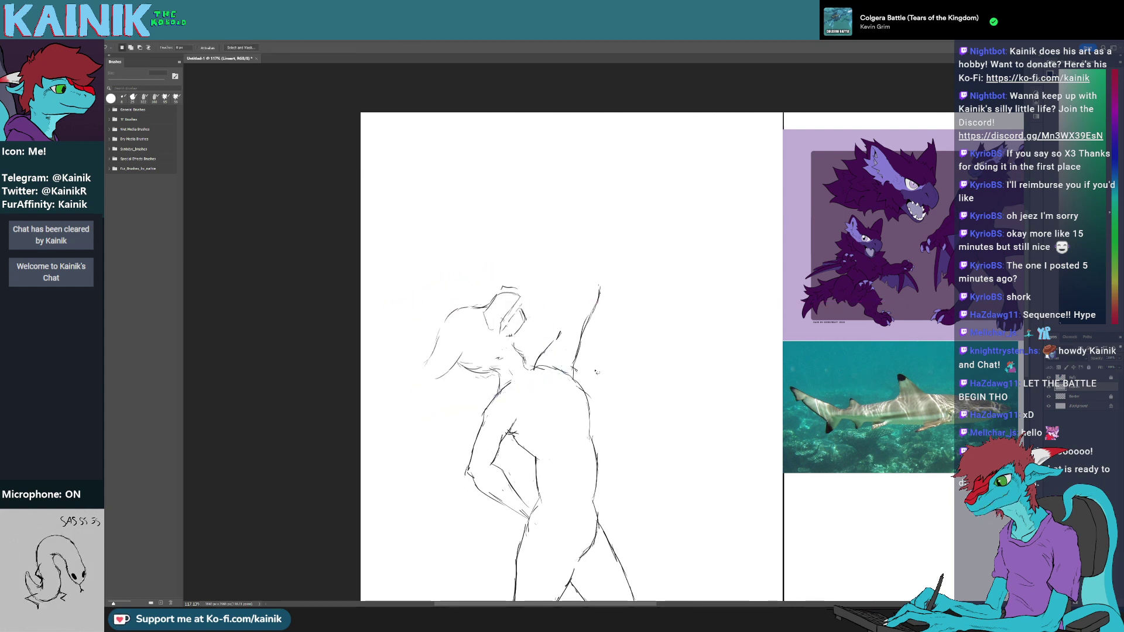
key(ctrl+d)
- Erase the loose lines around the rotated head's muzzle and cheek and redraw its underside contour
key(b)
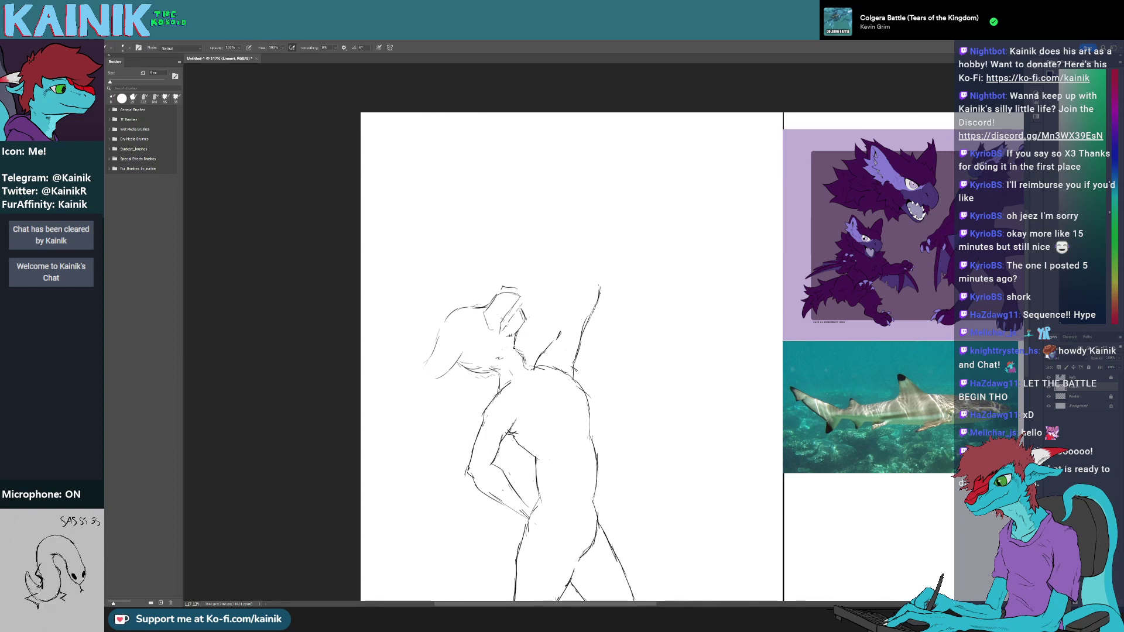
key(e)
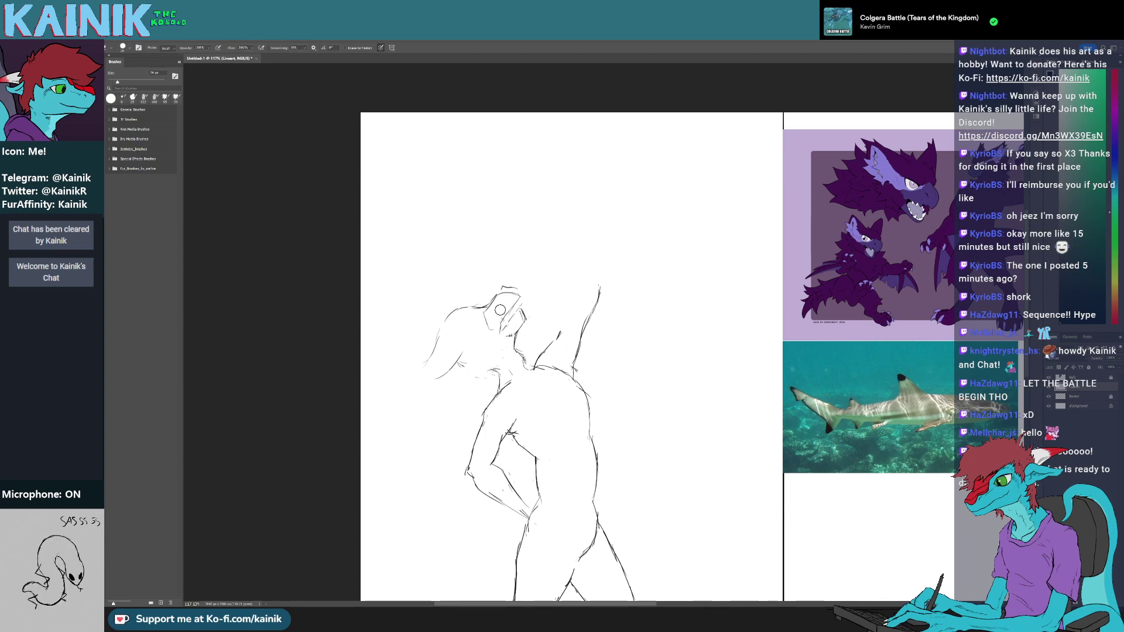
drag(497, 323, 476, 335)
key(b)
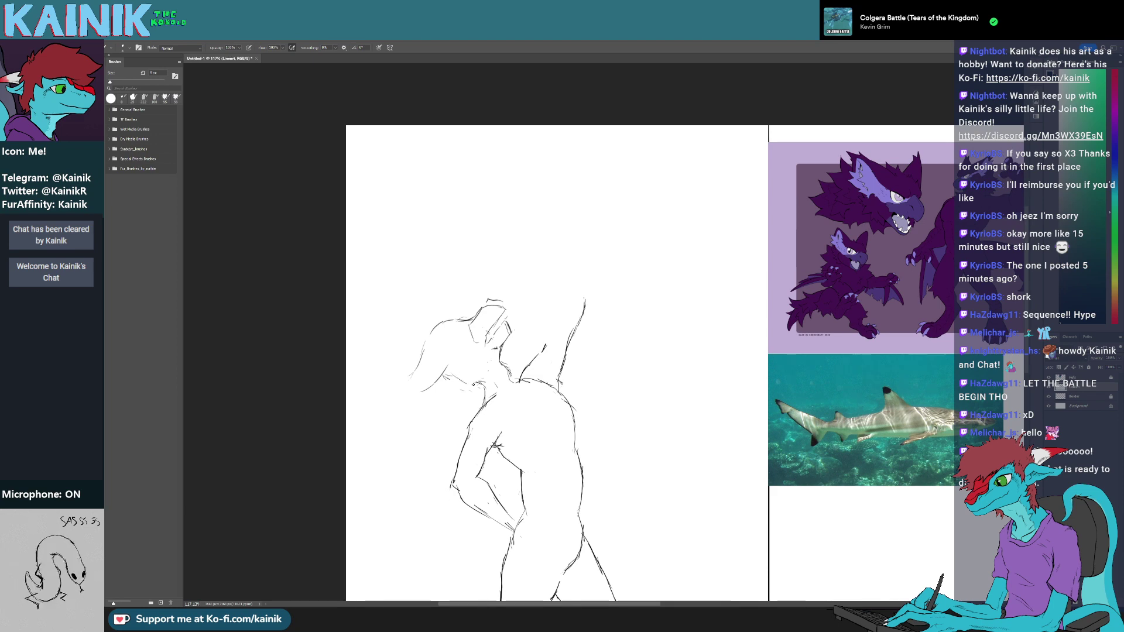
key(e)
mouse_move(469, 383)
mouse_down()
mouse_move(483, 382)
mouse_move(445, 373)
mouse_move(465, 383)
mouse_move(446, 334)
mouse_move(466, 256)
mouse_move(449, 336)
mouse_up()
key(b)
- Refine the crown line and the upper edge of the swept-back ear with cleaner strokes
key(r)
key(e)
key(b)
key(r)
key(e)
mouse_move(465, 291)
mouse_down()
mouse_move(440, 294)
mouse_move(444, 327)
mouse_move(418, 357)
mouse_up()
key(r)
key(b)
key(r)
key(b)
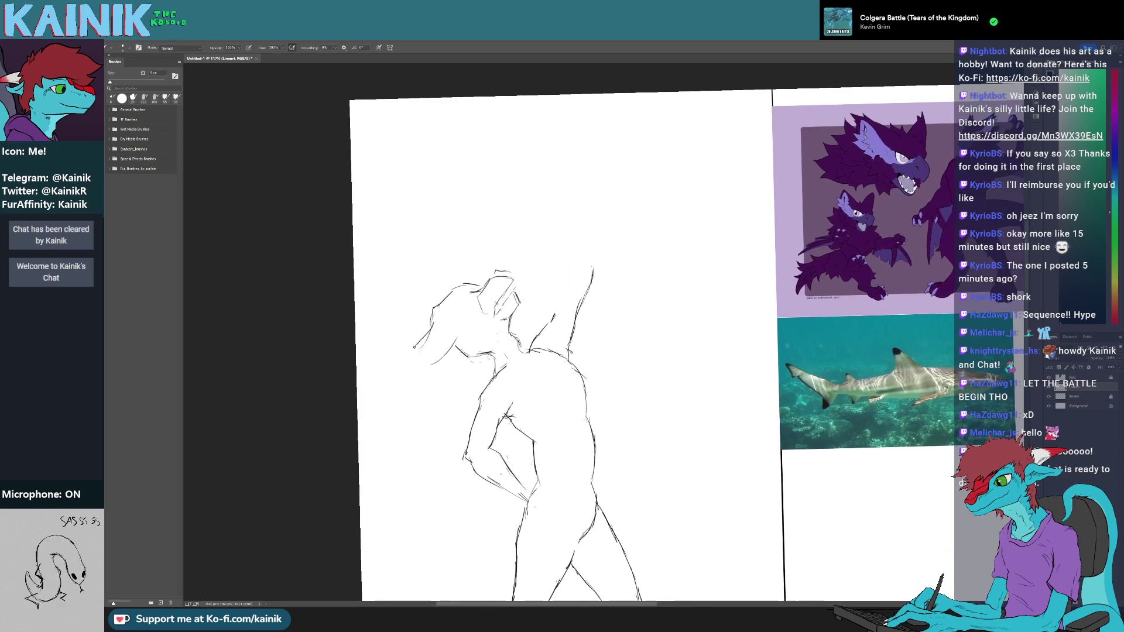
- Clean up the pointed ear tip behind the head and add a second ear point above it
key(e)
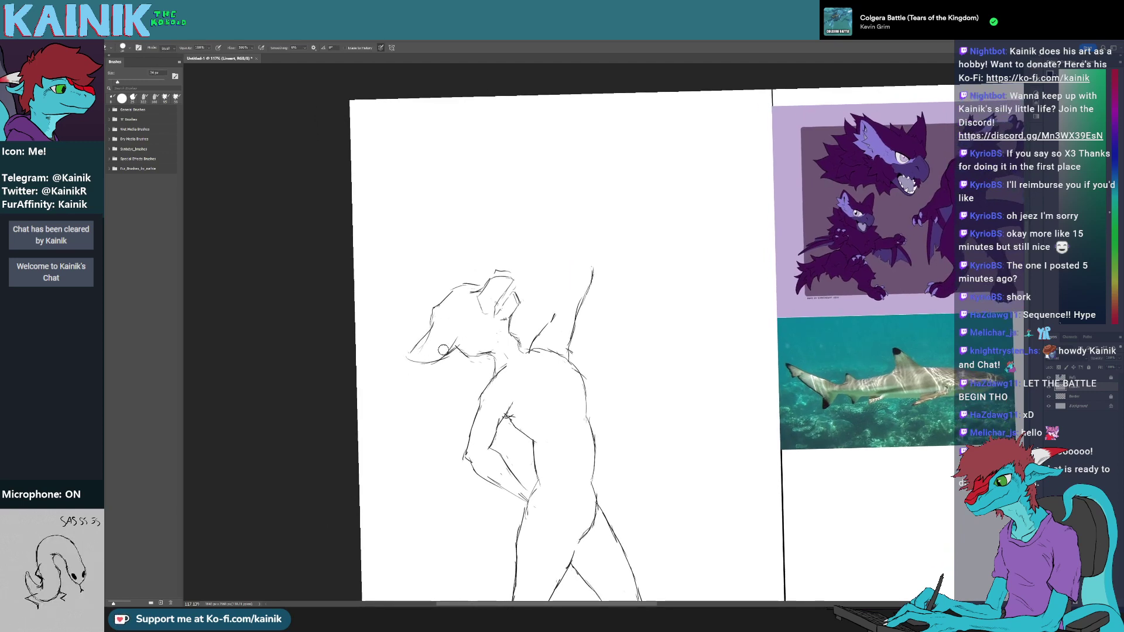
drag(447, 332, 454, 348)
key(b)
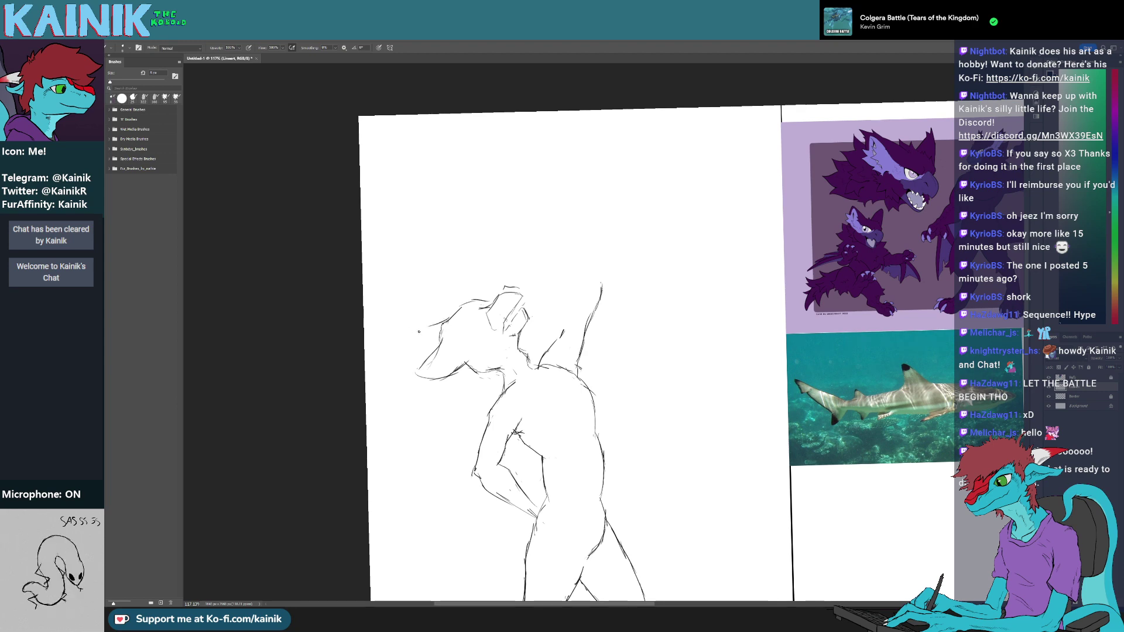
drag(496, 408, 435, 397)
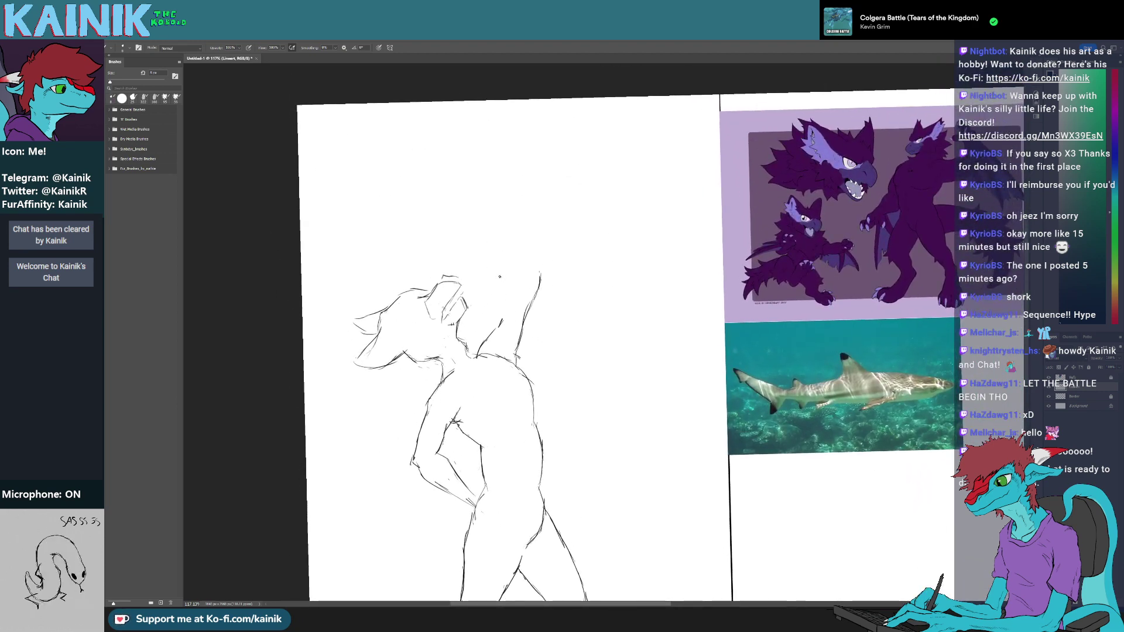
- Erase the upper part of the raised arm's outer line and sketch a raised hand above the muzzle
key(e)
drag(539, 273, 533, 298)
key(b)
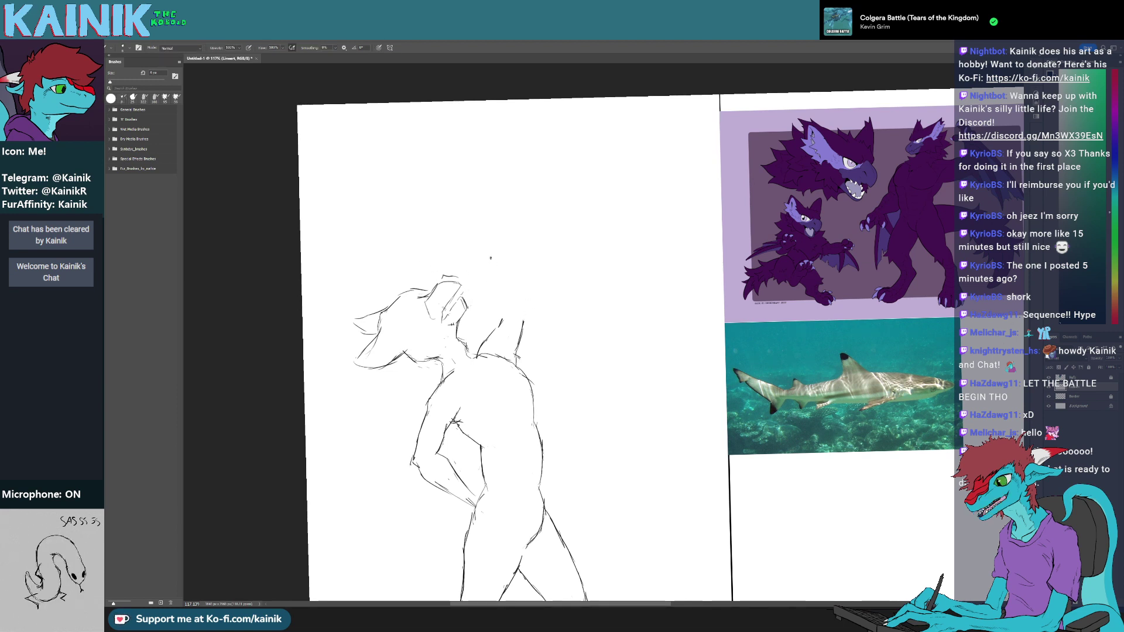
mouse_move(491, 253)
mouse_down()
mouse_move(514, 266)
mouse_move(466, 289)
mouse_move(511, 275)
mouse_up()
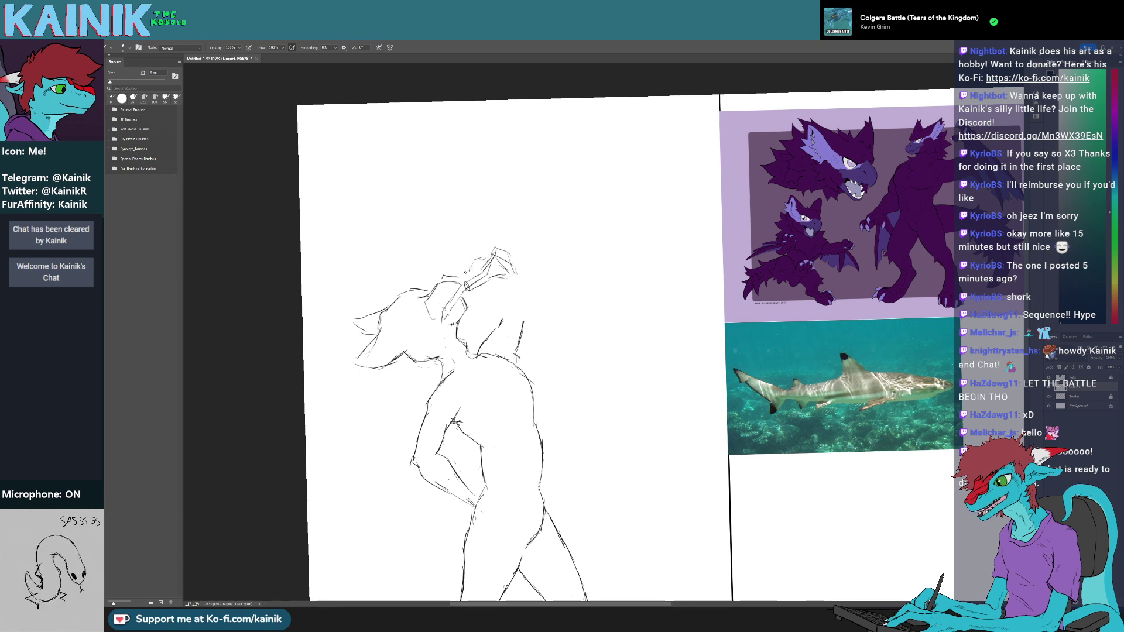
drag(467, 273, 486, 282)
- Erase the rough guide lines around the raised hand and sketch its rounded knuckle outline gripping the bottle
key(e)
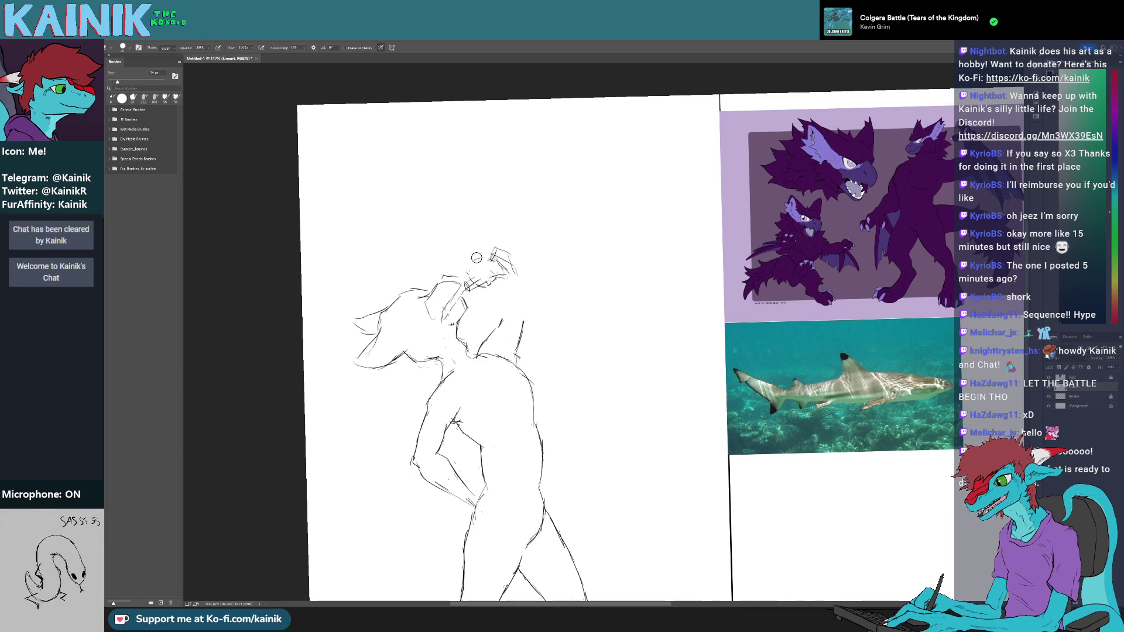
key(b)
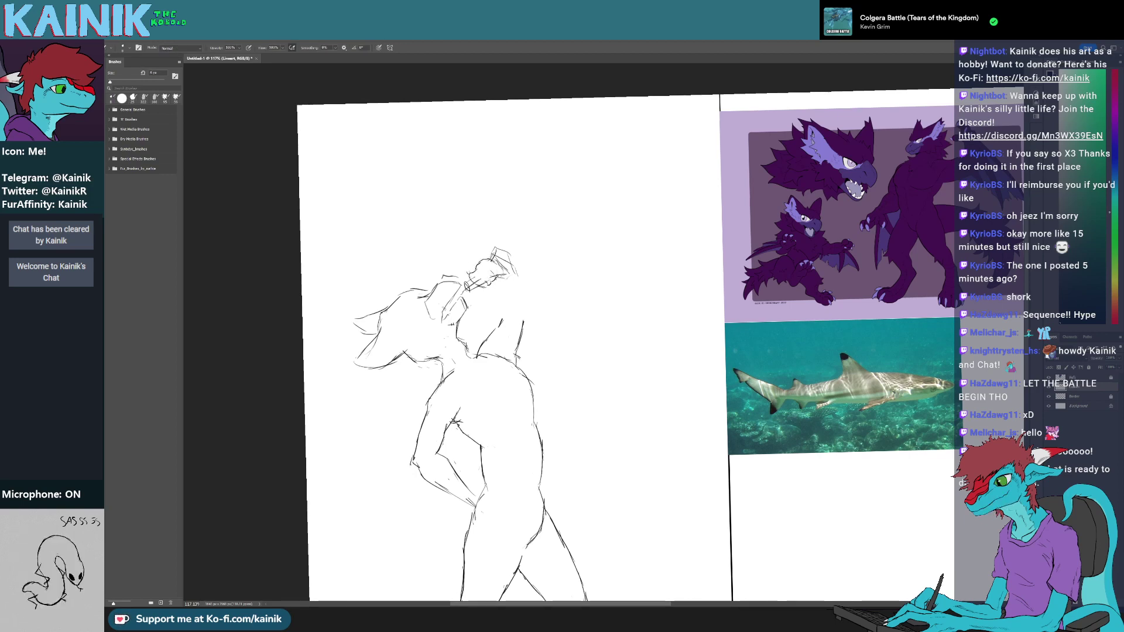
key(r)
mouse_move(856, 181)
mouse_down()
mouse_move(883, 237)
mouse_move(870, 289)
mouse_move(860, 243)
mouse_up()
key(e)
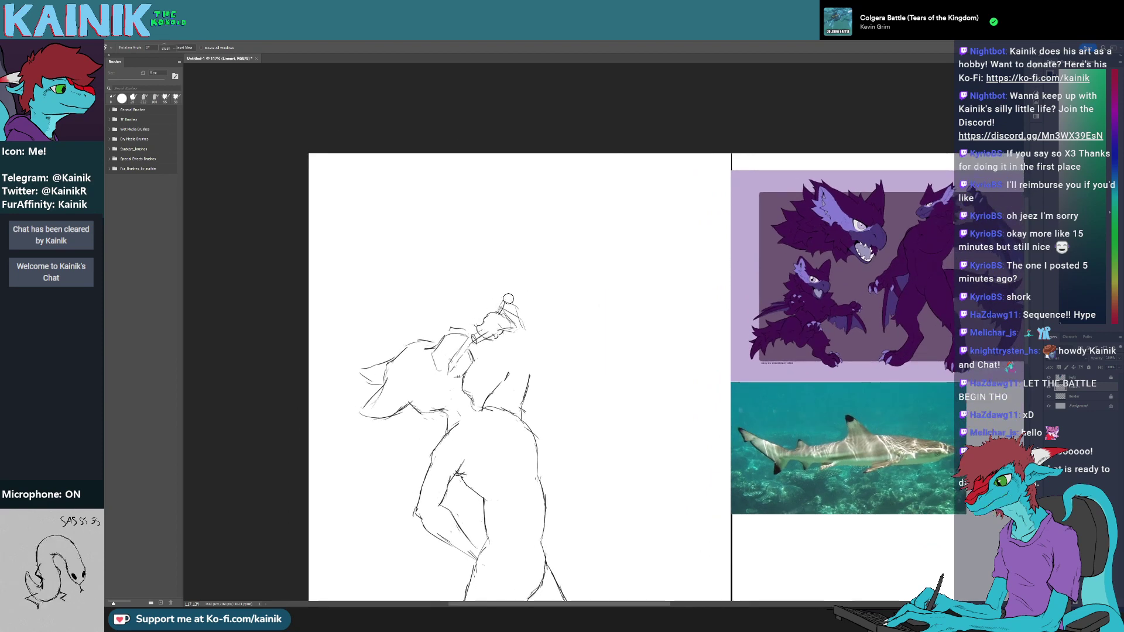
key(b)
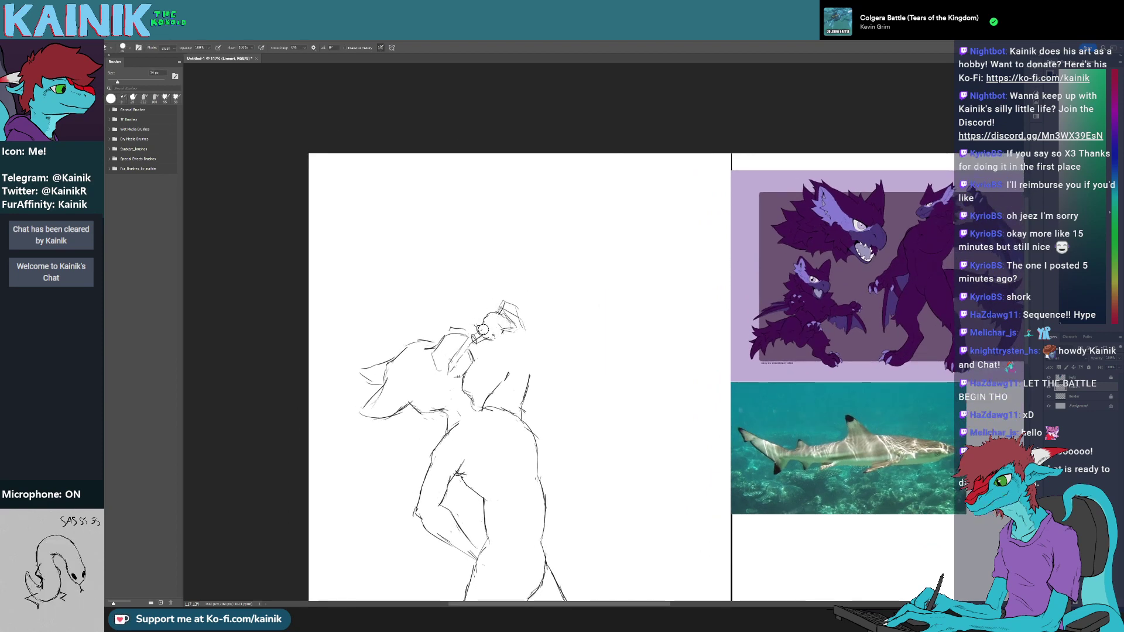
drag(486, 351, 505, 317)
key(b)
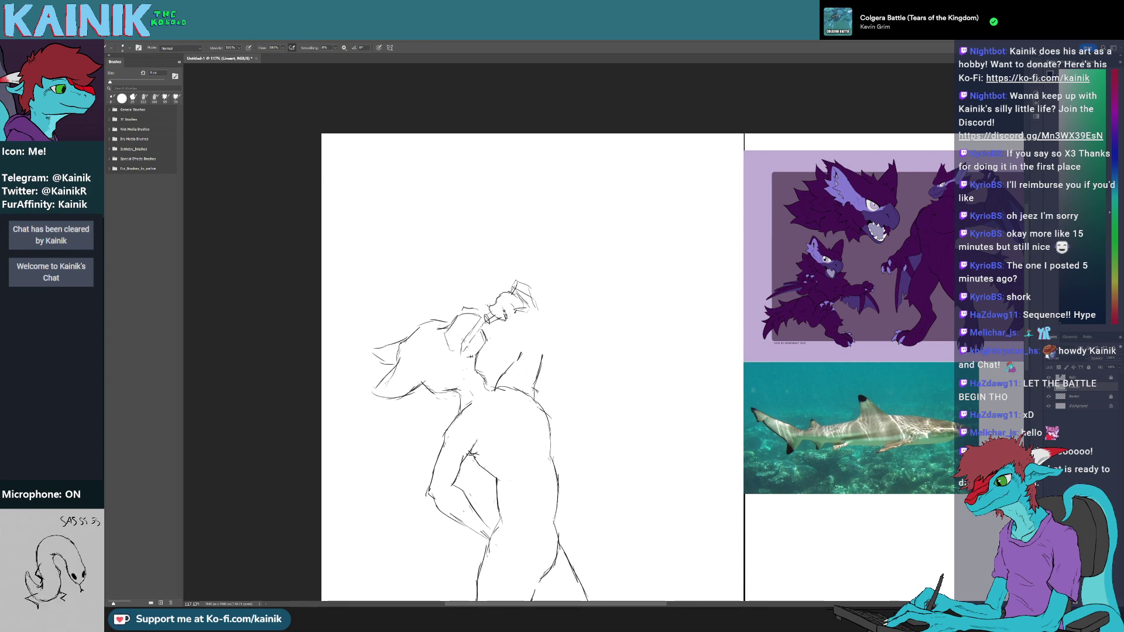
- Erase stray marks on the gripping hand and sketch the thumb side beside the bottle neck
key(r)
mouse_move(514, 314)
mouse_down()
mouse_move(572, 246)
mouse_move(532, 309)
mouse_move(532, 338)
mouse_up()
key(e)
key(b)
key(r)
key(b)
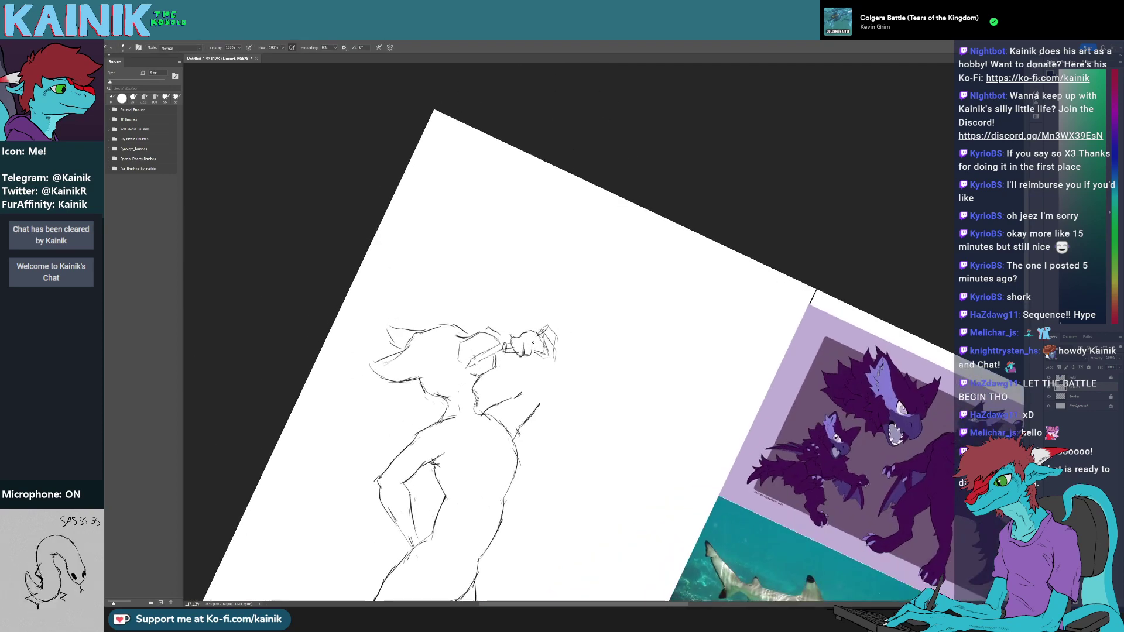
- Draw the curled fingers wrapping around the bottle, erasing the overlapping lines inside the hand
key(r)
mouse_move(544, 346)
mouse_down()
mouse_move(549, 359)
mouse_move(563, 316)
mouse_move(560, 328)
mouse_move(543, 321)
mouse_up()
key(e)
key(b)
key(e)
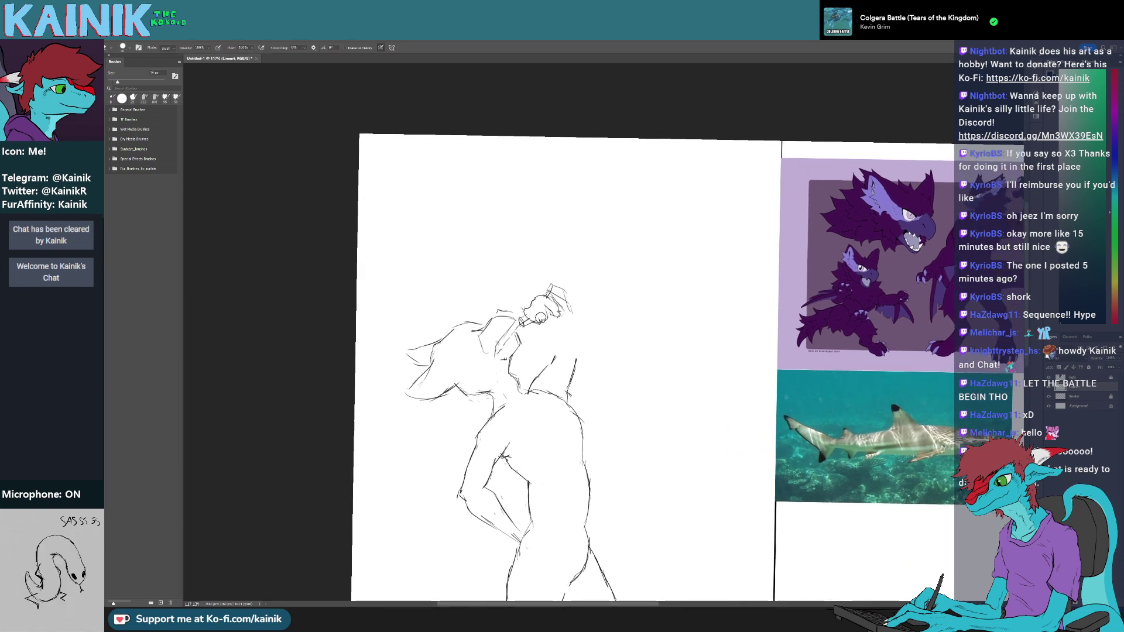
key(b)
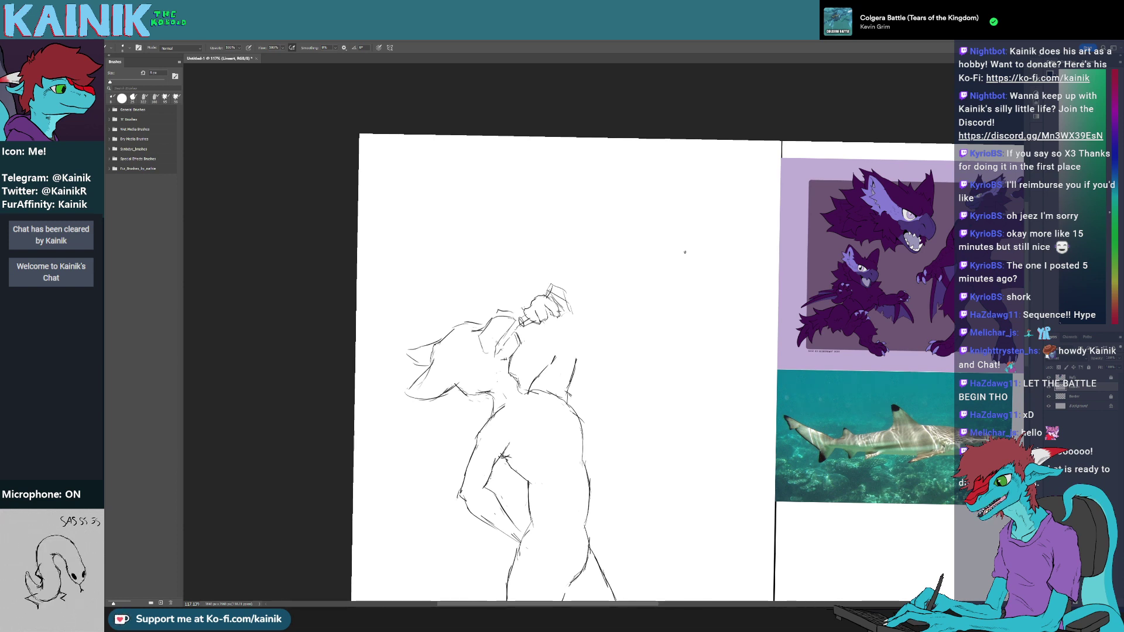
key(e)
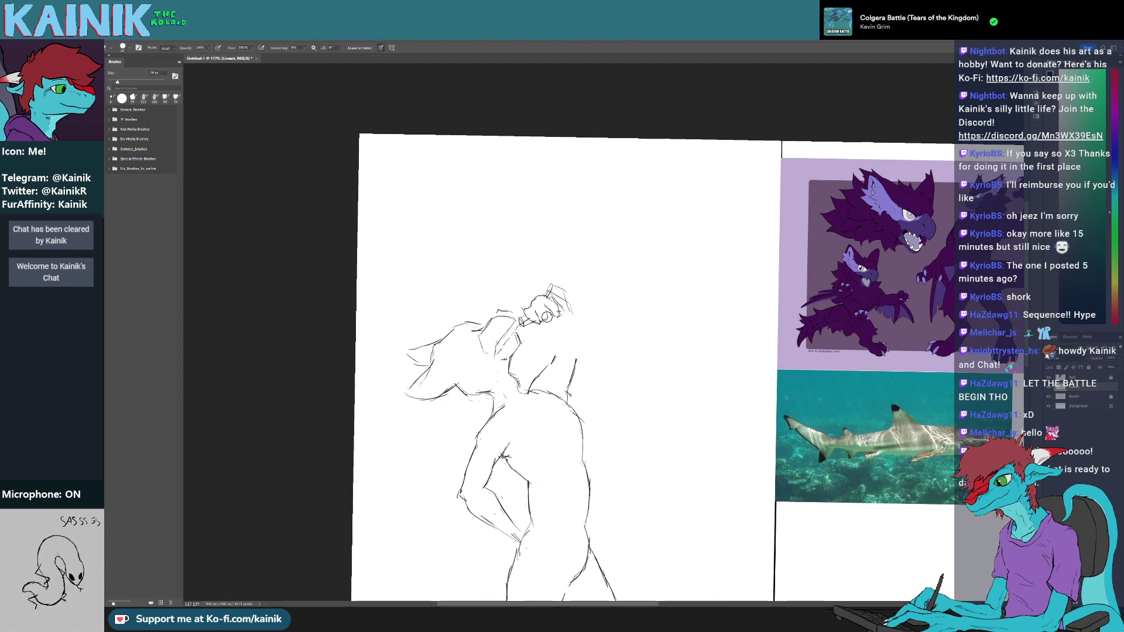
key(b)
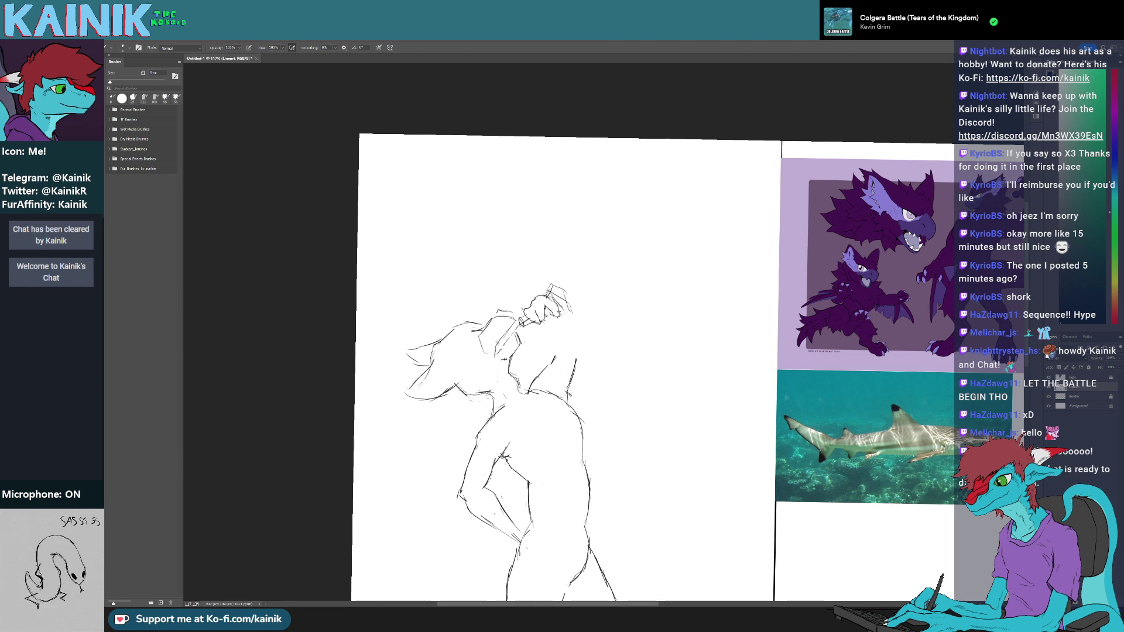
key(e)
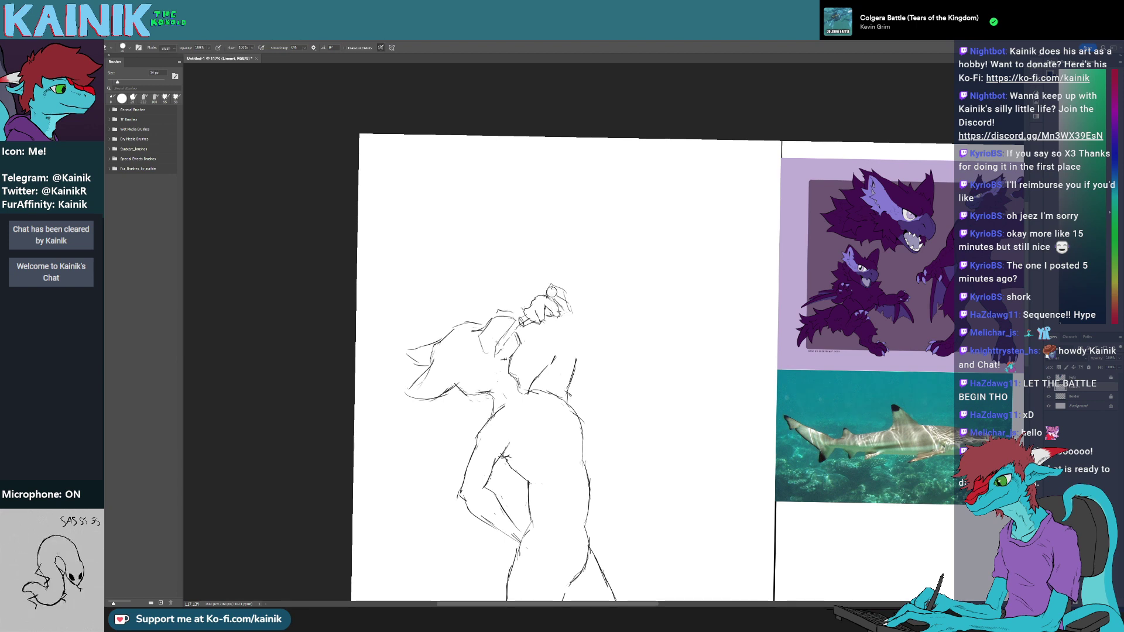
- Erase the loose lines at the bottle's wide end and redraw its flared body with cleaner edges
mouse_move(551, 286)
mouse_down()
mouse_move(570, 310)
mouse_move(564, 351)
mouse_move(559, 326)
mouse_move(533, 314)
mouse_move(542, 332)
mouse_up()
key(b)
key(r)
key(e)
key(b)
key(r)
key(e)
key(b)
key(r)
key(e)
key(b)
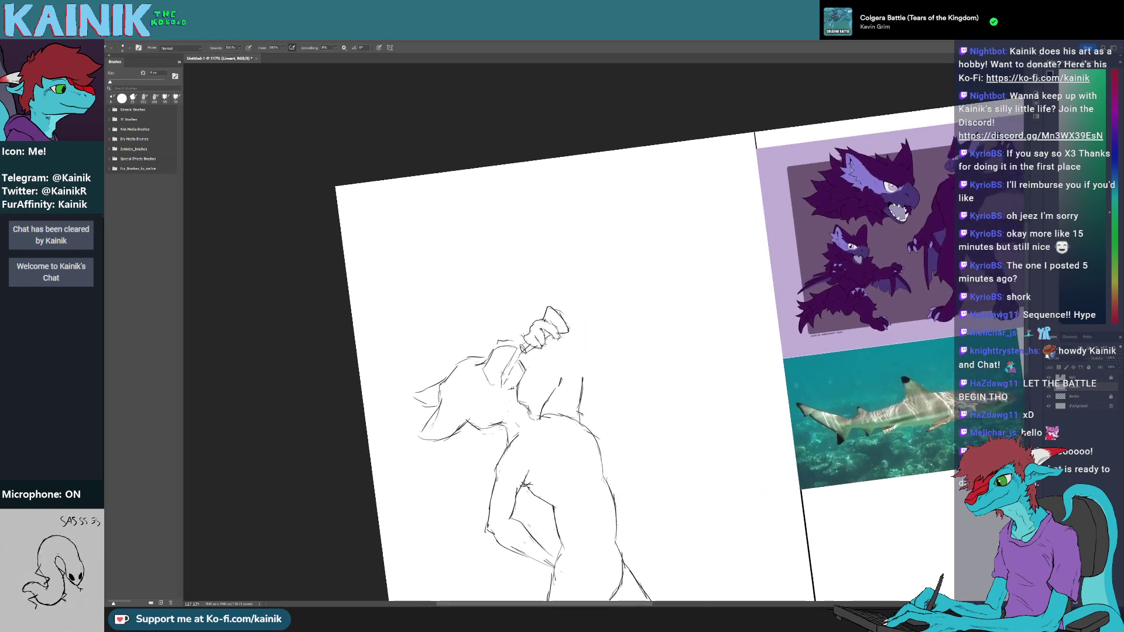
- Clean up the finger lines where the hand overlaps the bottle and redraw the fingers
key(r)
mouse_move(544, 325)
mouse_down()
mouse_move(522, 321)
mouse_move(534, 310)
mouse_move(542, 323)
mouse_up()
key(e)
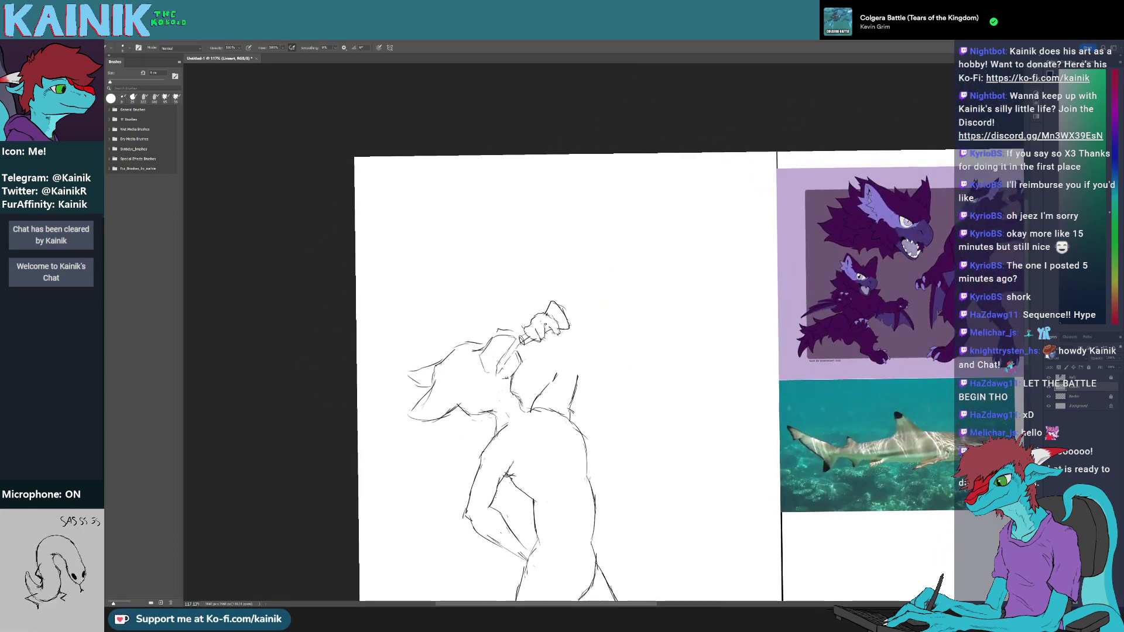
key(r)
drag(542, 345, 541, 350)
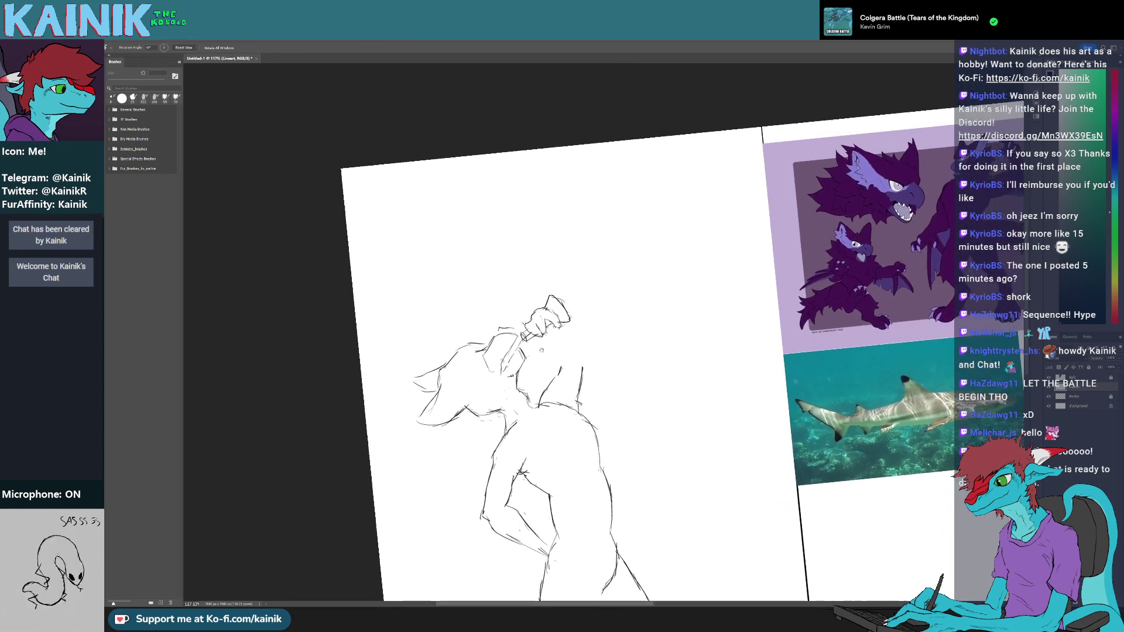
key(b)
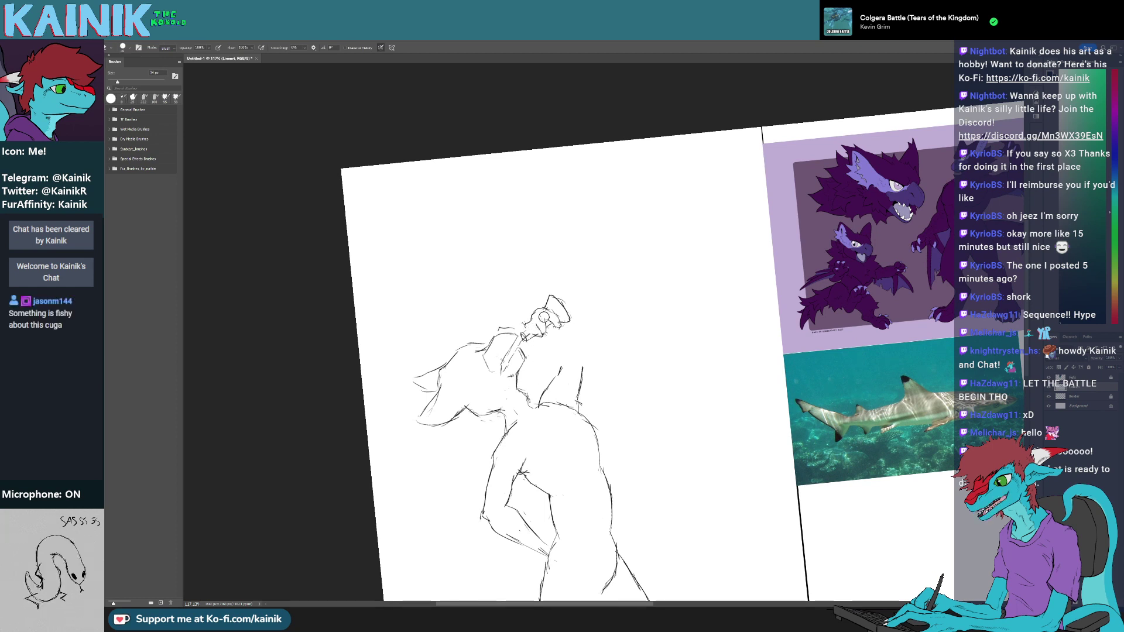
mouse_move(542, 309)
mouse_down()
mouse_move(550, 296)
mouse_move(555, 309)
mouse_up()
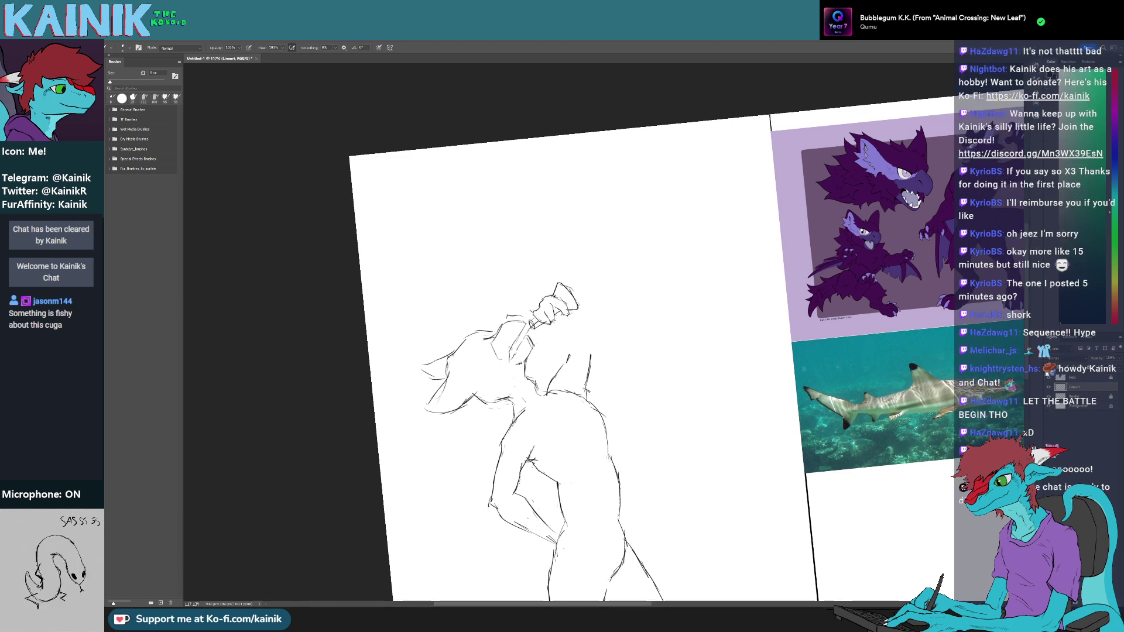
- Redraw the raised upper arm at an outward angle and sketch the forearm running from the elbow to the hand
scroll(610, 392, up, 1)
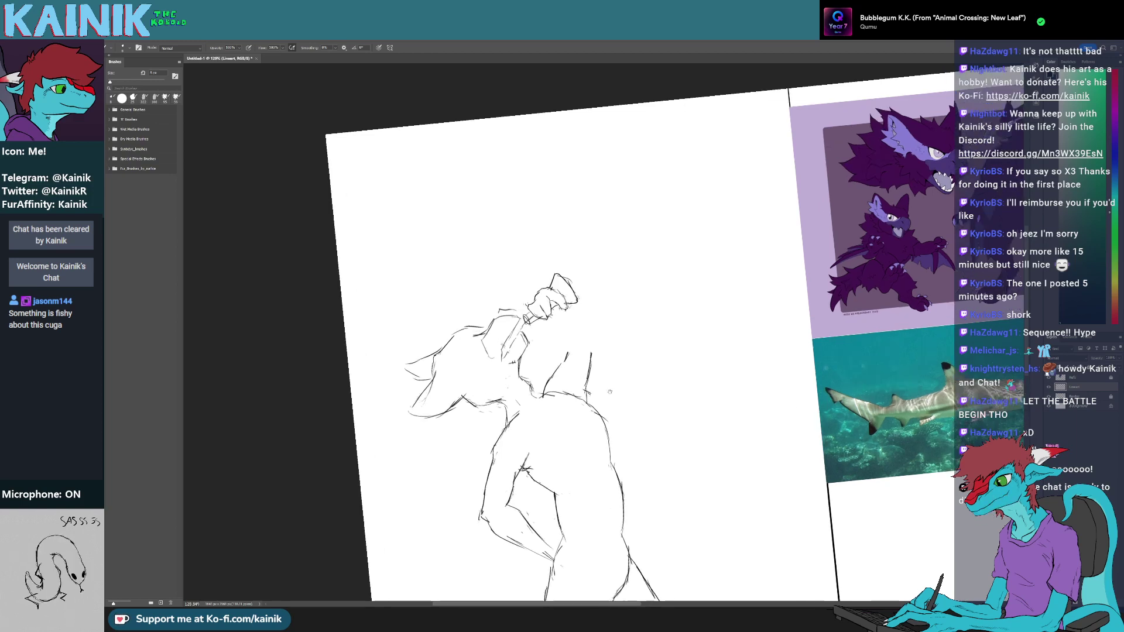
drag(610, 391, 615, 335)
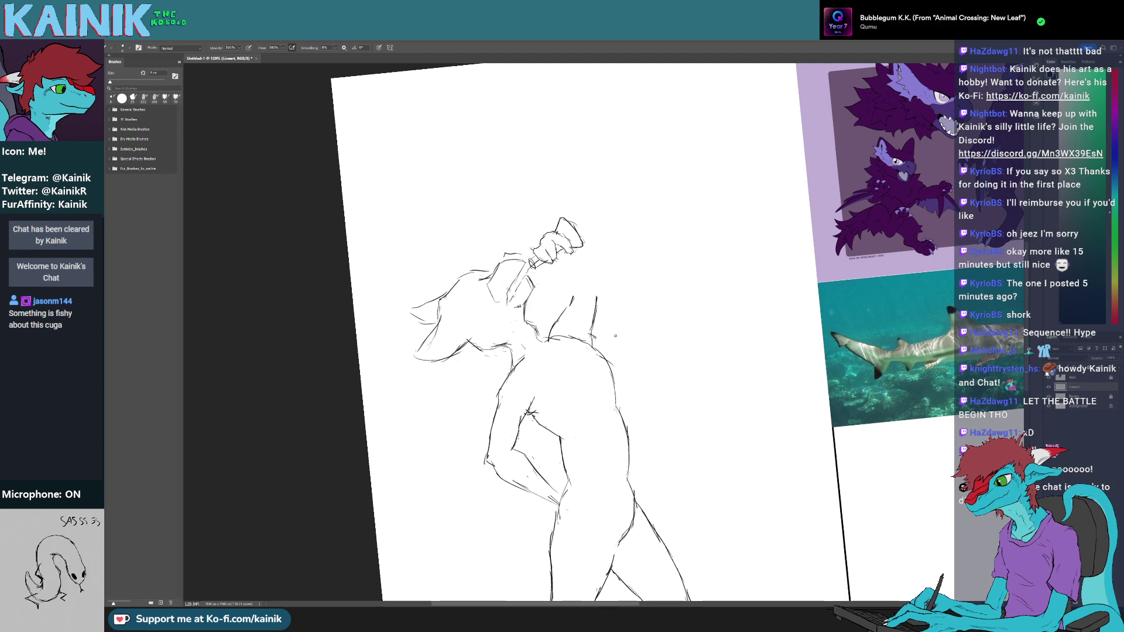
key(r)
mouse_move(691, 304)
mouse_down()
mouse_move(701, 329)
mouse_move(697, 309)
mouse_up()
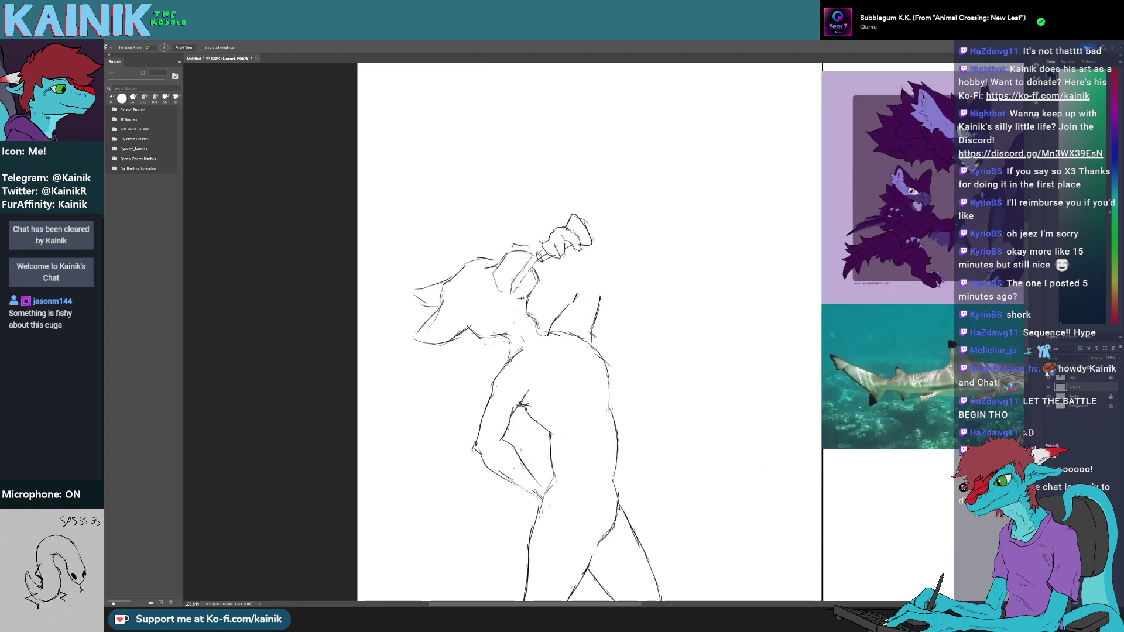
key(b)
mouse_move(600, 298)
mouse_down()
mouse_move(579, 328)
mouse_move(588, 308)
mouse_move(599, 336)
mouse_move(610, 326)
mouse_up()
key(b)
drag(610, 304, 589, 330)
mouse_move(546, 280)
mouse_down()
mouse_move(597, 316)
mouse_move(615, 300)
mouse_up()
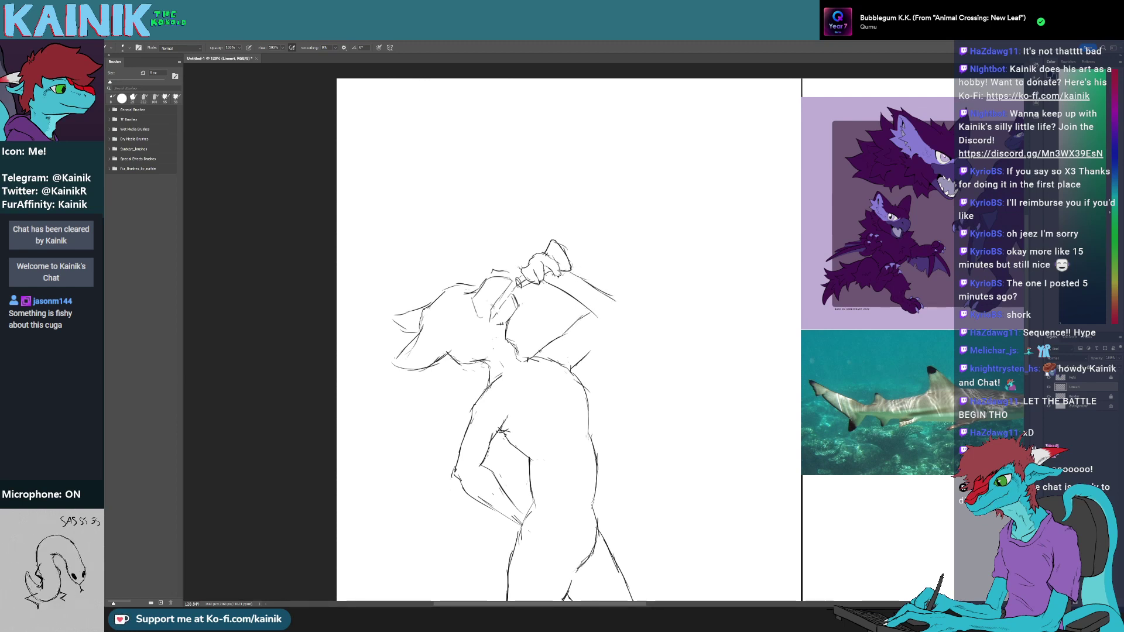
drag(560, 336, 592, 313)
drag(585, 354, 623, 316)
- Close the raised arm's elbow with a rounded contour, then erase and redraw the forearm lines more cleanly
key(r)
drag(691, 370, 587, 527)
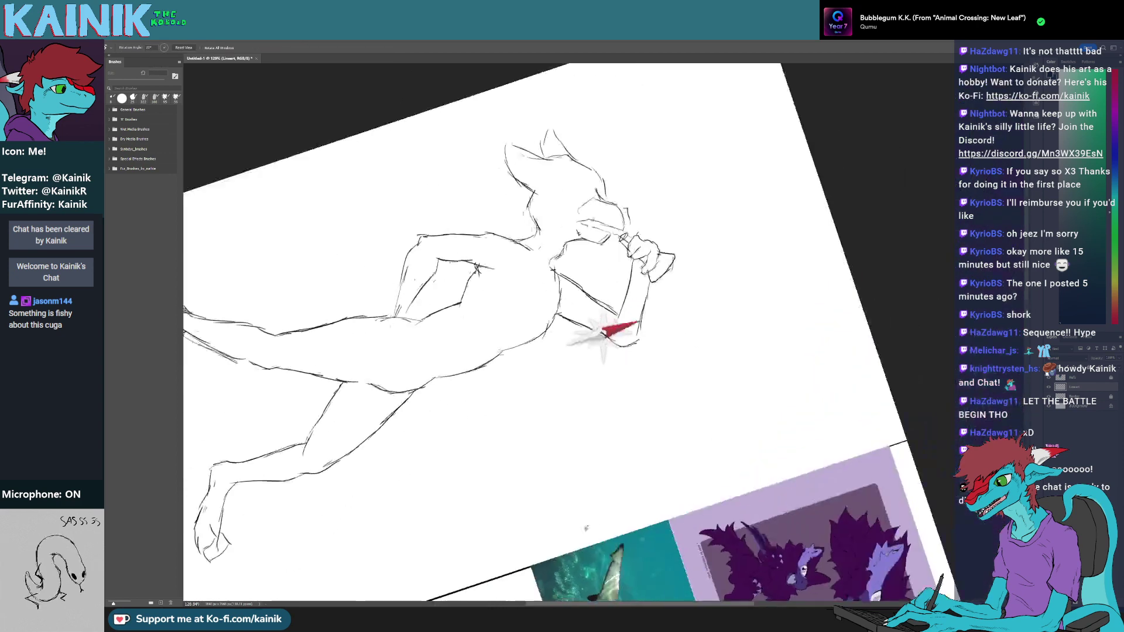
key(e)
drag(621, 326, 629, 294)
key(b)
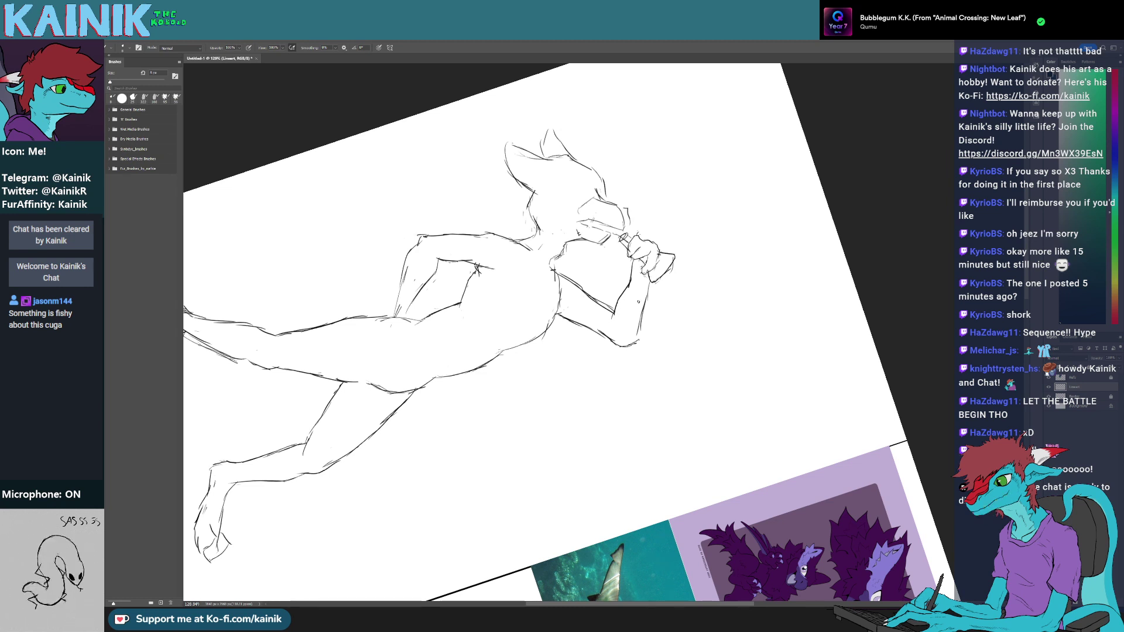
key(e)
mouse_move(645, 287)
mouse_down()
mouse_move(642, 325)
mouse_move(632, 283)
mouse_move(614, 312)
mouse_up()
key(b)
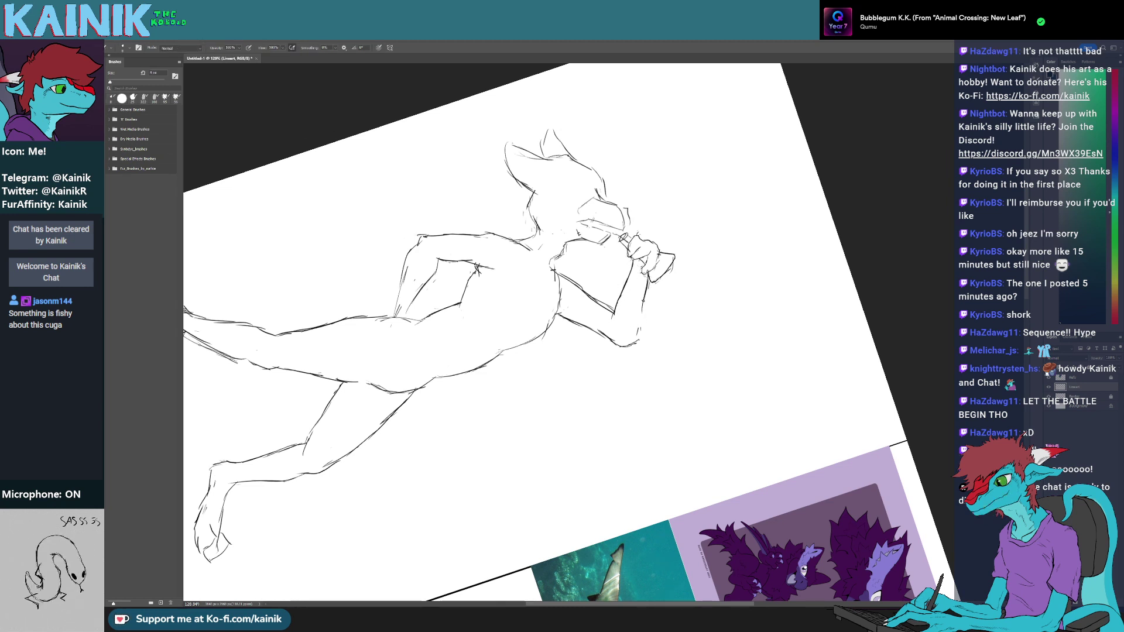
- Lasso the raised hand with the bottle, scale it up slightly with Free Transform, and deselect it
key(r)
drag(673, 255, 660, 302)
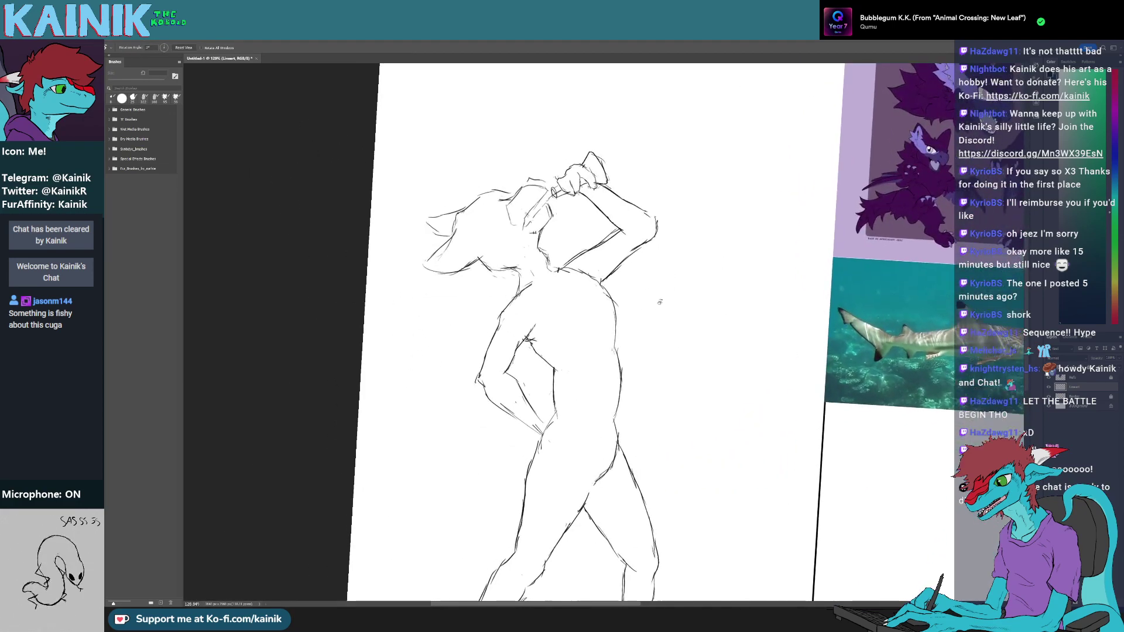
drag(673, 345, 675, 344)
drag(635, 304, 602, 399)
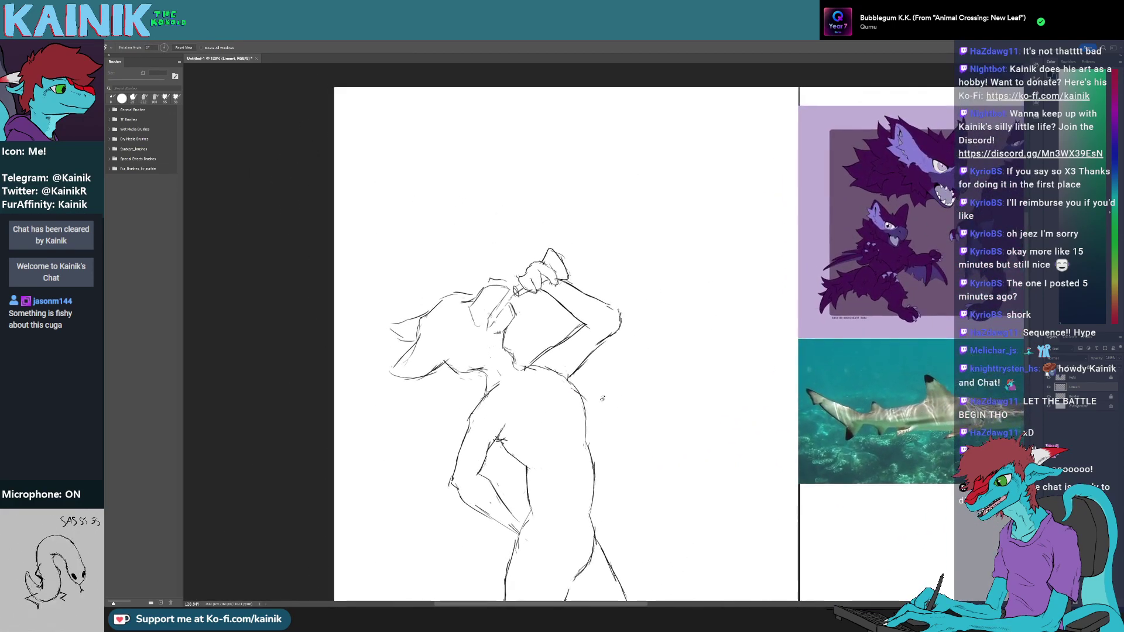
drag(574, 280, 659, 299)
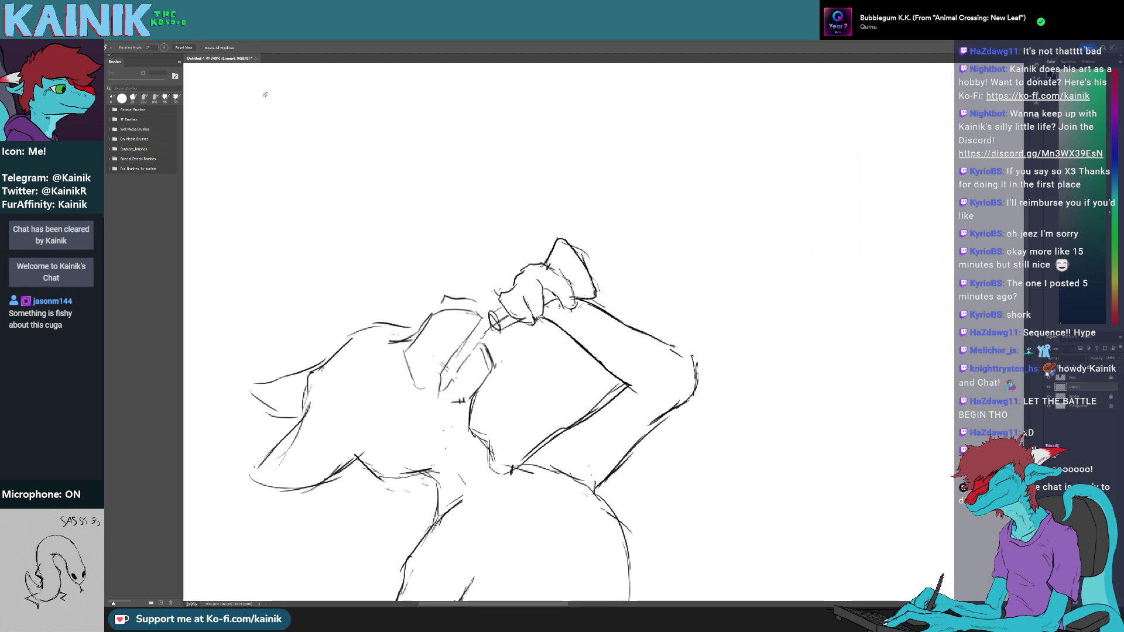
key(l)
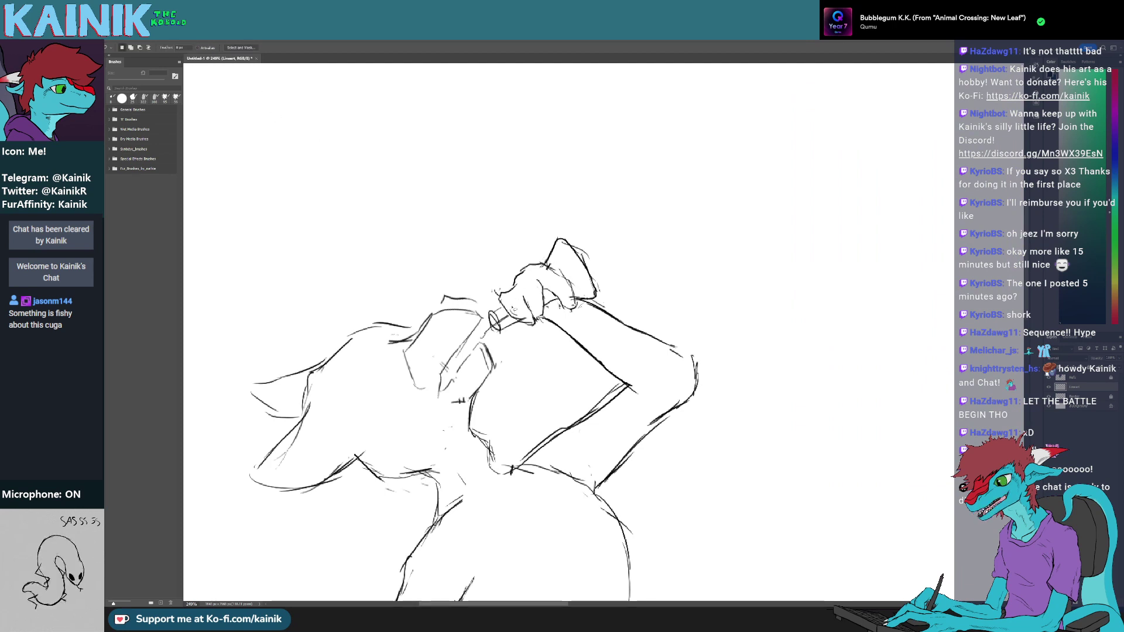
drag(485, 307, 582, 212)
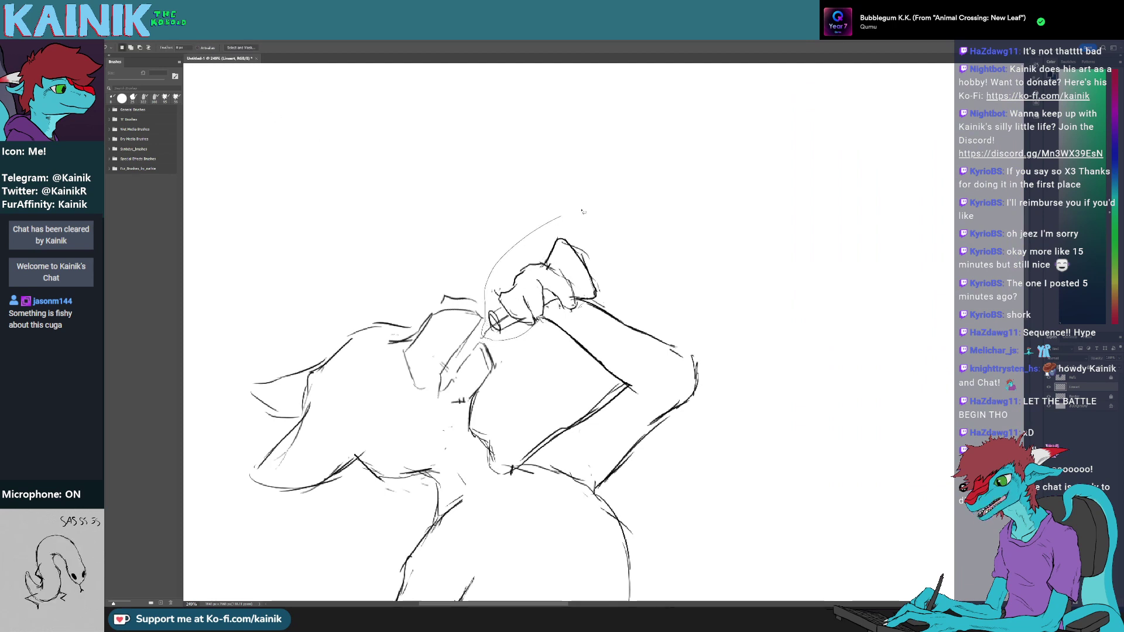
drag(600, 295, 586, 304)
key(ctrl+t)
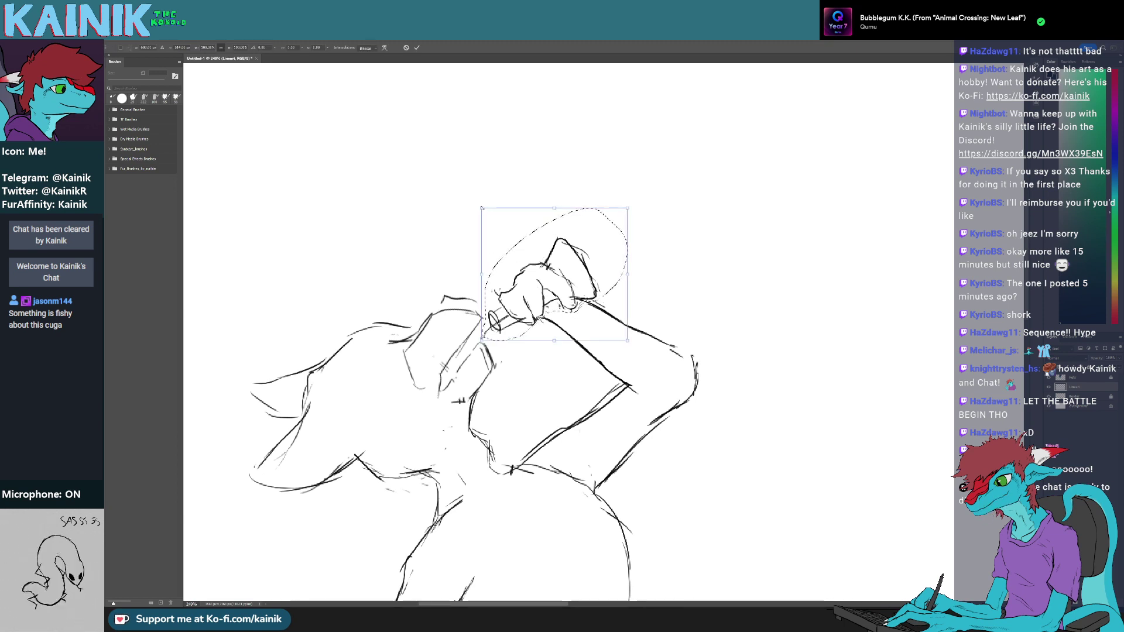
drag(482, 209, 465, 194)
drag(540, 272, 552, 277)
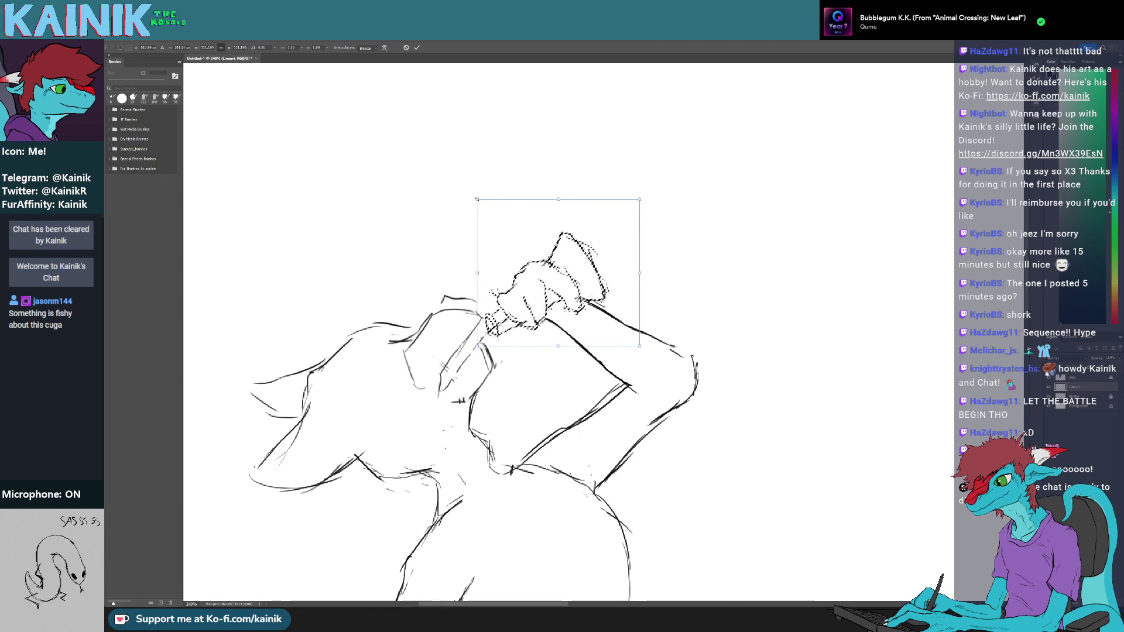
drag(477, 199, 471, 193)
key(Return)
key(ctrl+d)
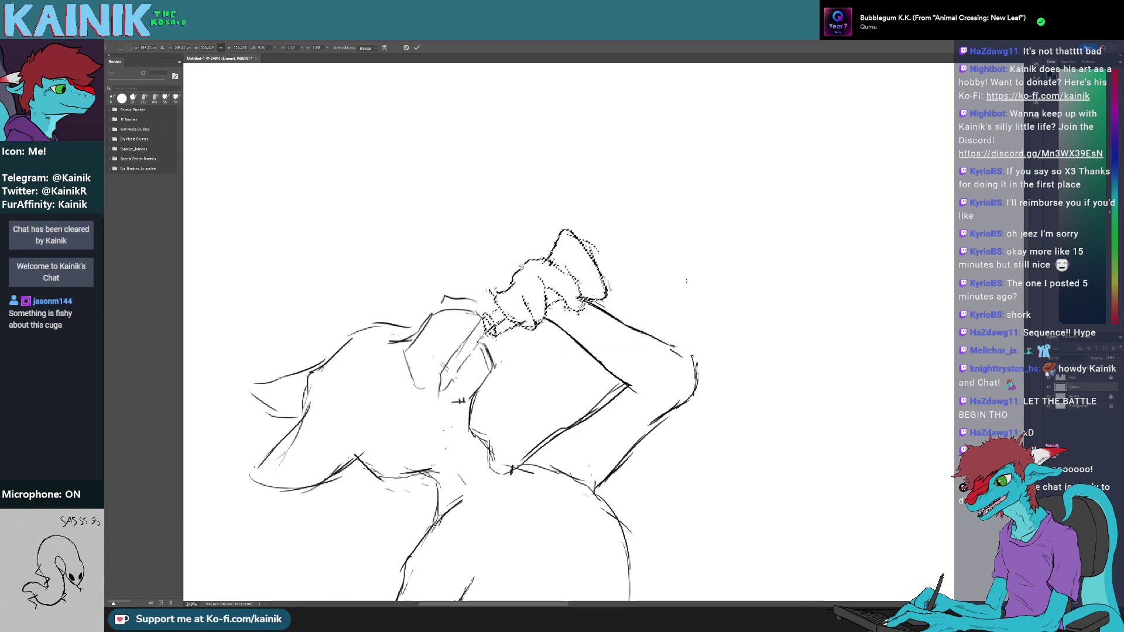
- Erase the bottle's old mouth and neck lines and redraw them with an oval opening near the muzzle
key(b)
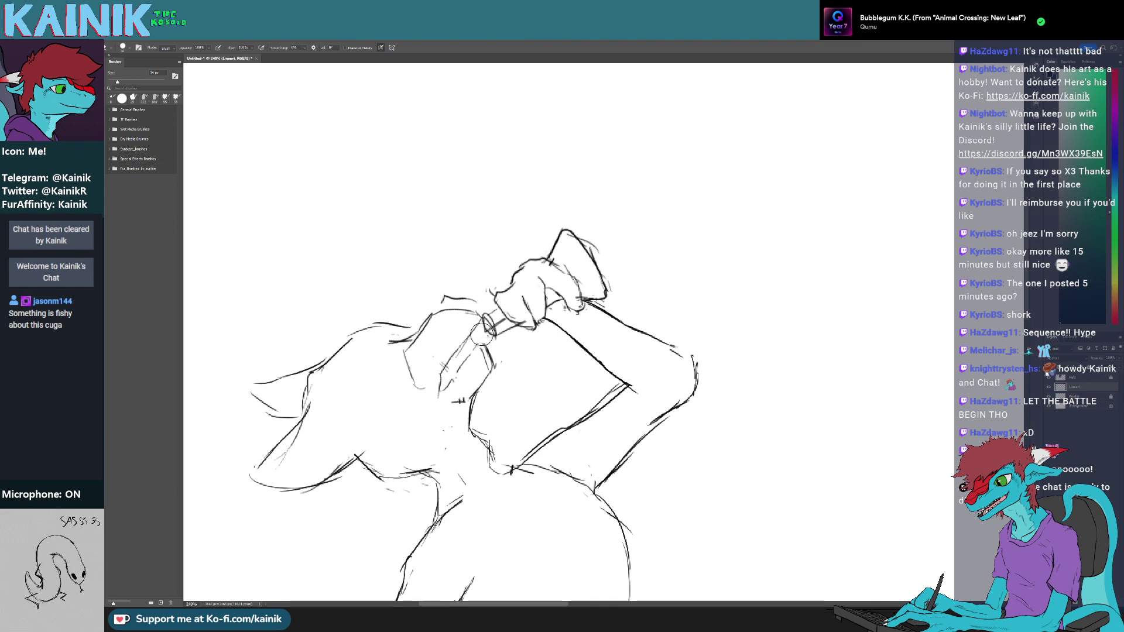
key(b)
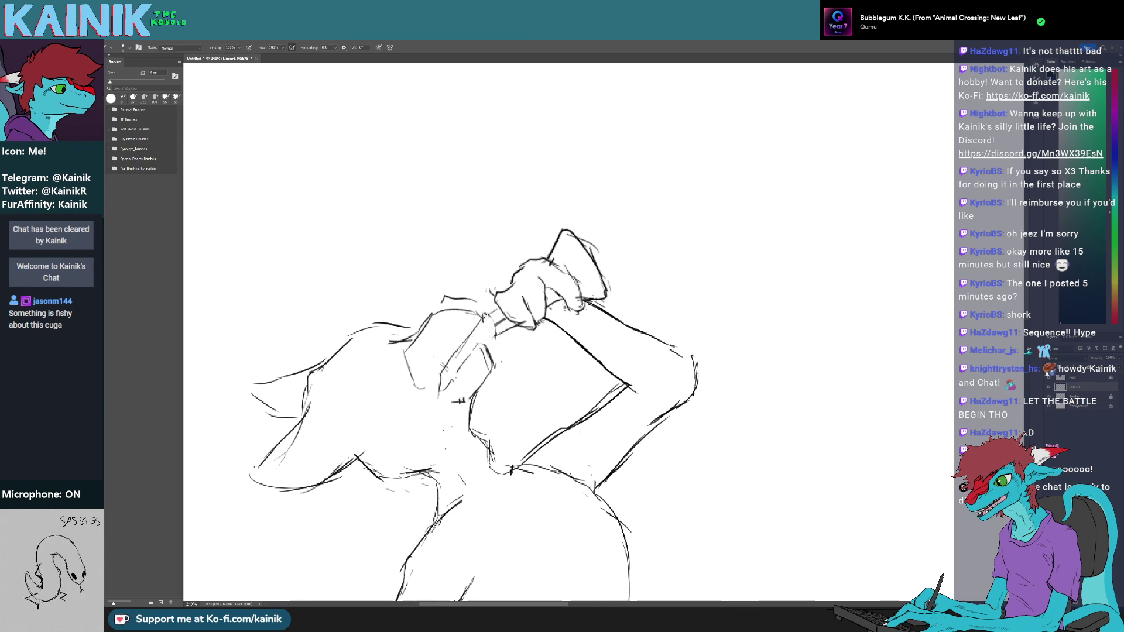
key(e)
key(b)
drag(485, 327, 495, 335)
key(e)
mouse_move(516, 331)
mouse_down()
mouse_move(503, 339)
mouse_move(511, 332)
mouse_up()
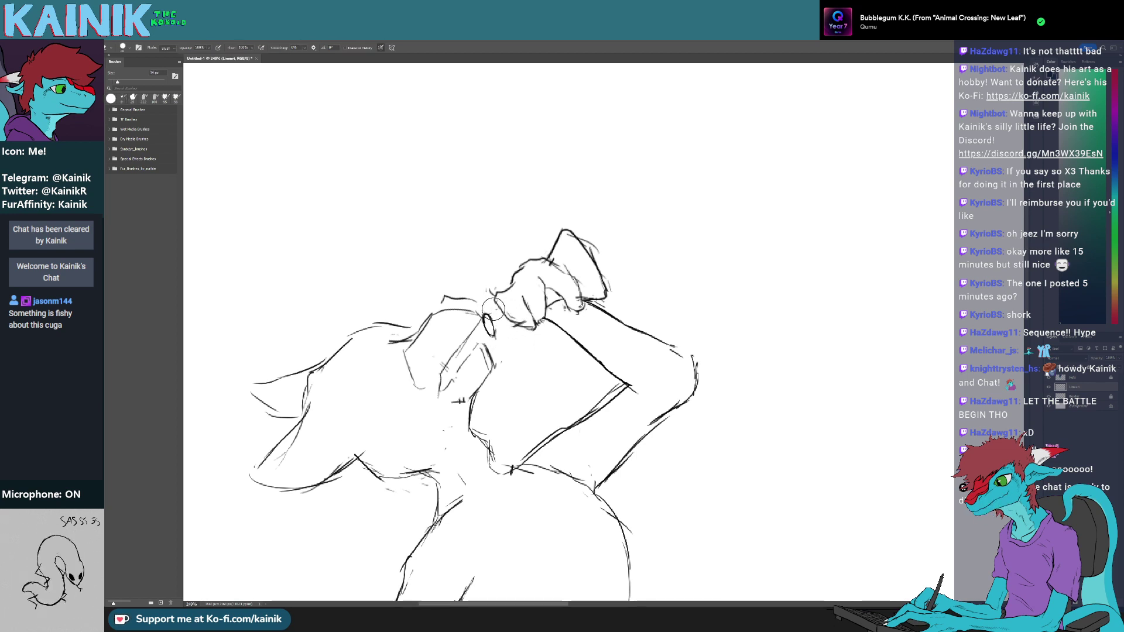
key(b)
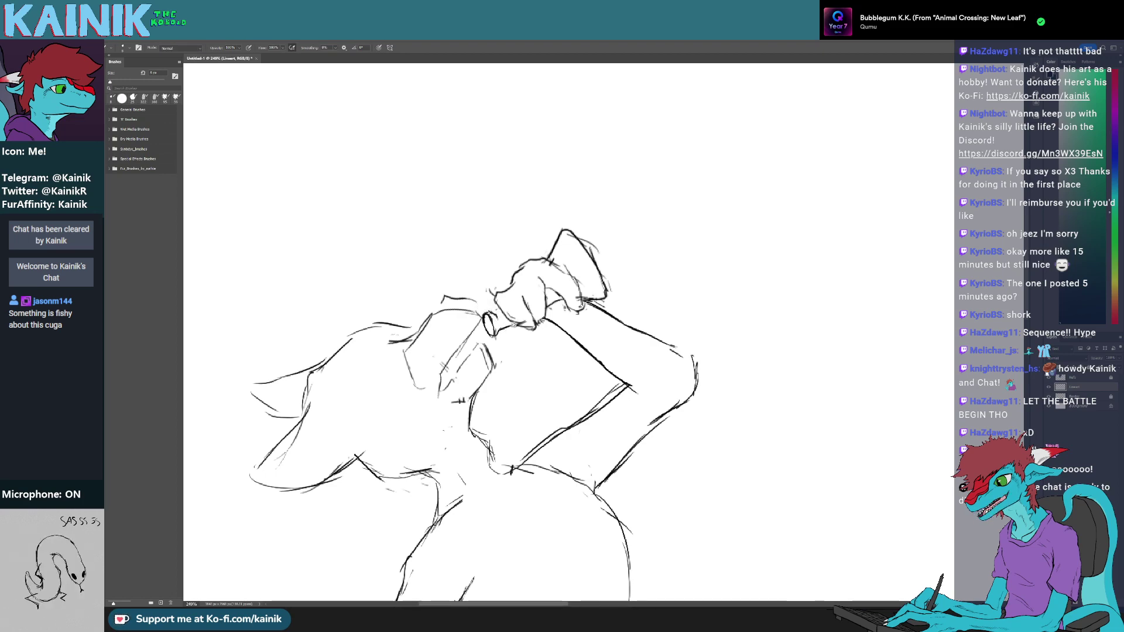
- Redraw the bottle's neck so that it runs from the oval mouth into the gripping hand
key(r)
key(b)
mouse_move(504, 363)
mouse_down()
mouse_move(527, 406)
mouse_move(520, 367)
mouse_up()
key(e)
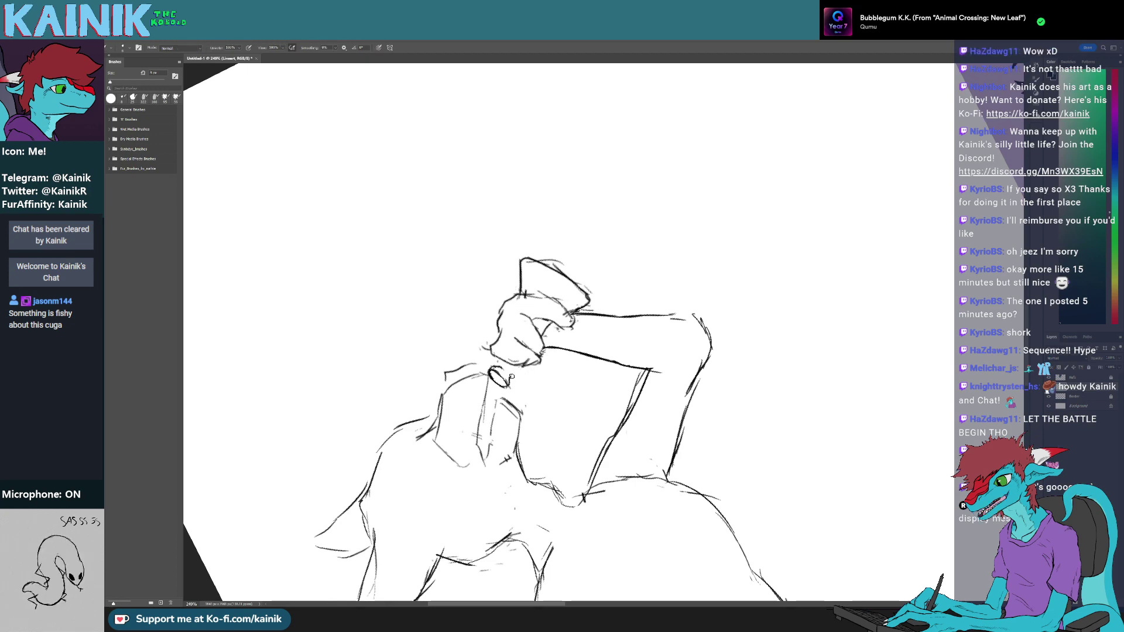
key(r)
drag(540, 458, 627, 234)
key(b)
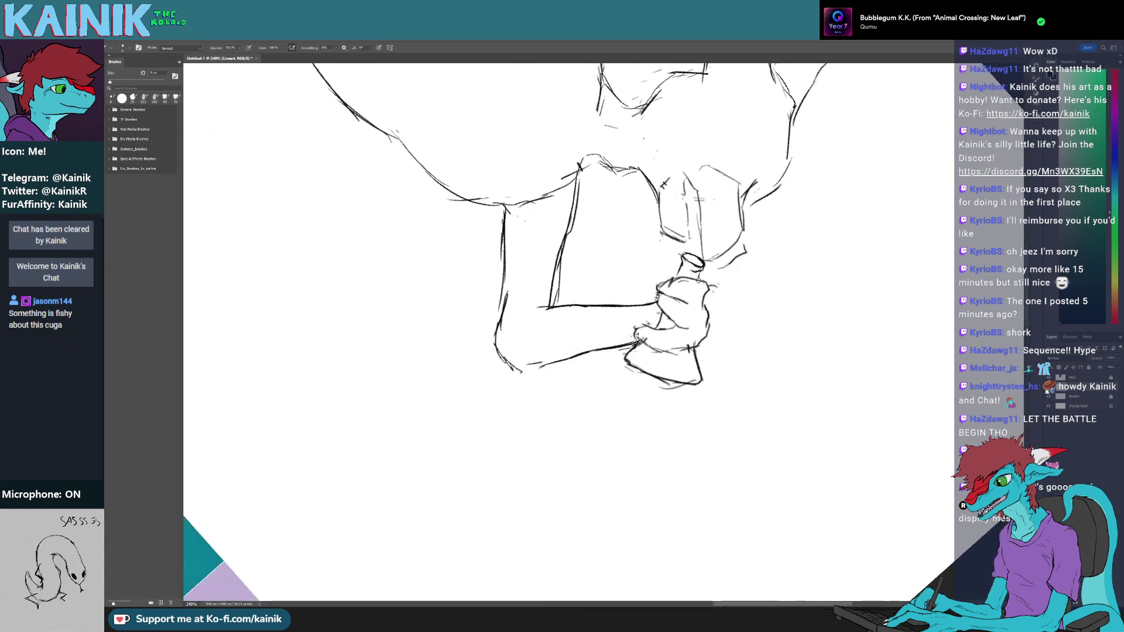
drag(701, 277, 698, 289)
key(r)
mouse_move(615, 433)
mouse_down()
mouse_move(691, 226)
mouse_move(638, 256)
mouse_move(675, 264)
mouse_move(676, 275)
mouse_up()
key(b)
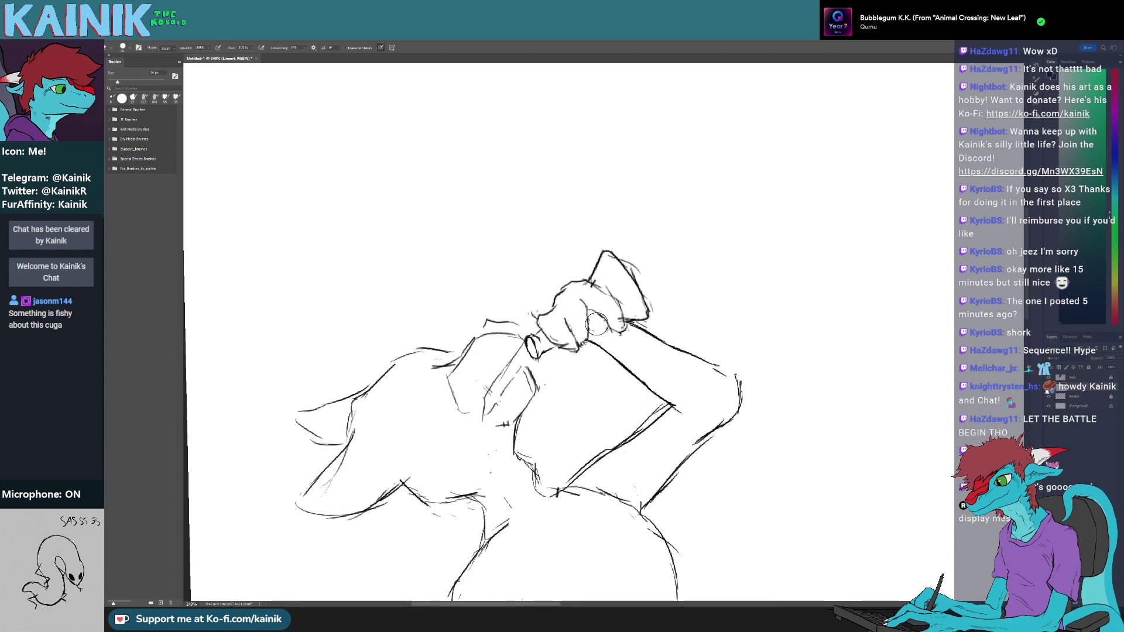
- Draw the bottle edge showing between the raised hand's fingers and erase stray marks around the fingertips
drag(604, 321, 607, 319)
key(r)
mouse_move(691, 281)
mouse_down()
mouse_move(621, 416)
mouse_move(605, 417)
mouse_up()
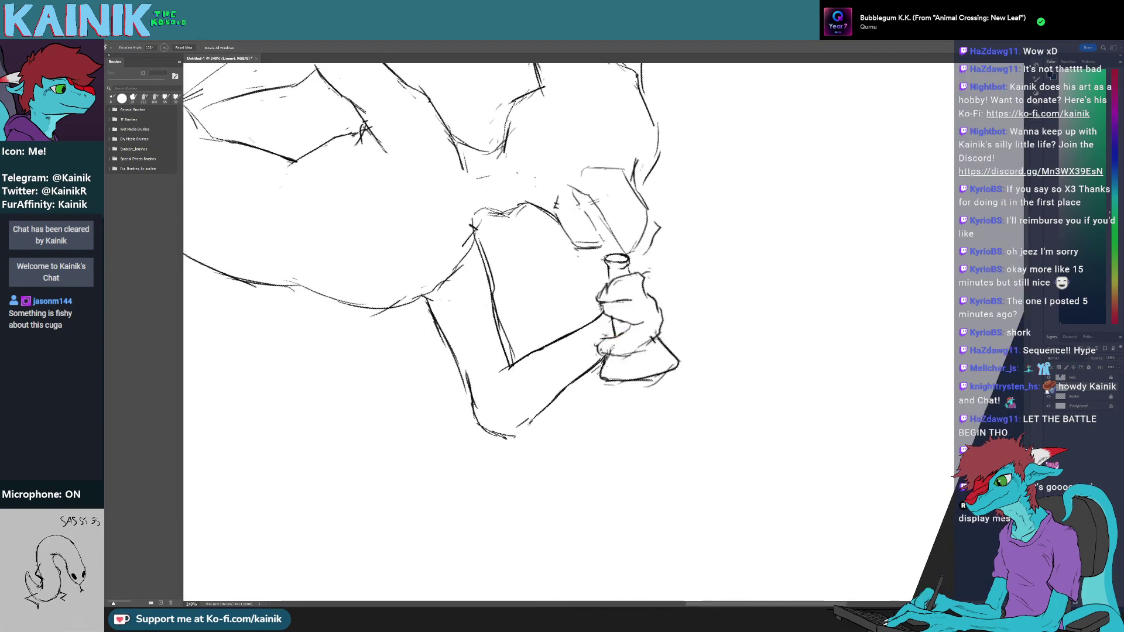
key(e)
key(r)
mouse_move(662, 345)
mouse_down()
mouse_move(585, 285)
mouse_move(614, 287)
mouse_move(627, 307)
mouse_up()
key(e)
key(b)
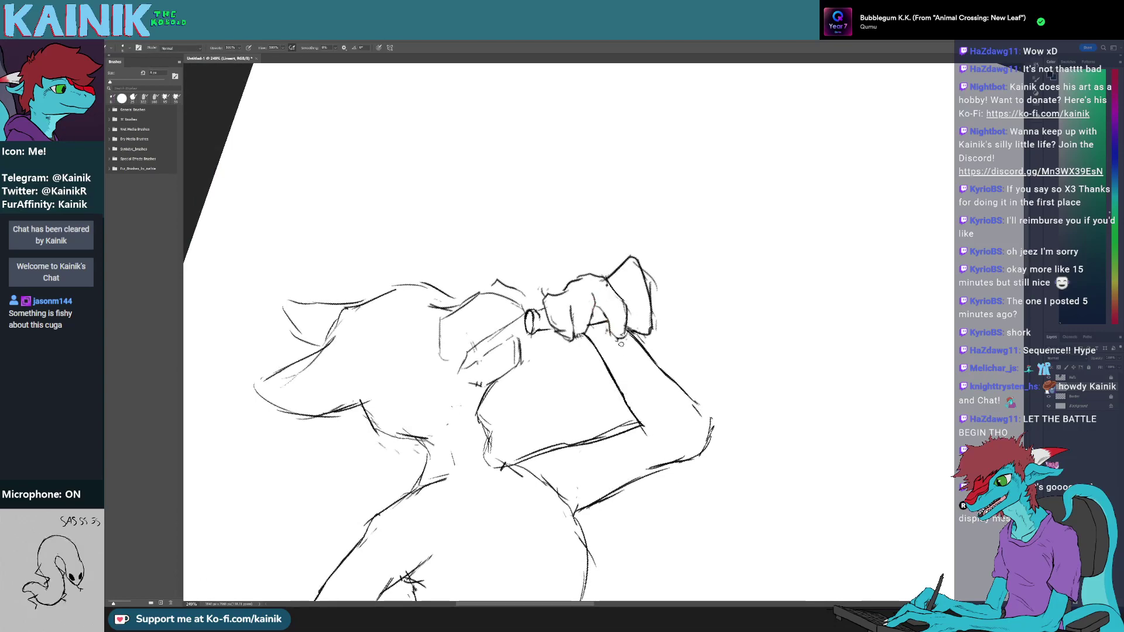
key(e)
key(b)
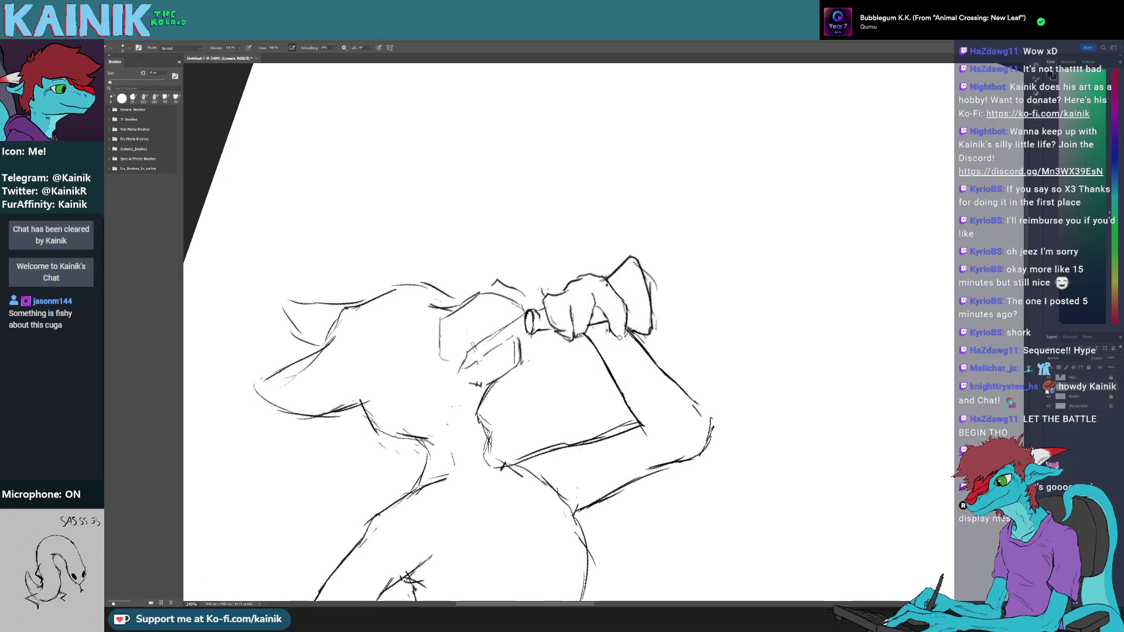
- Erase and redraw the raised hand's knuckles and finger outlines with smoother, rounded contours
key(r)
mouse_move(619, 338)
mouse_down()
mouse_move(627, 292)
mouse_move(588, 287)
mouse_up()
key(r)
drag(655, 266, 687, 320)
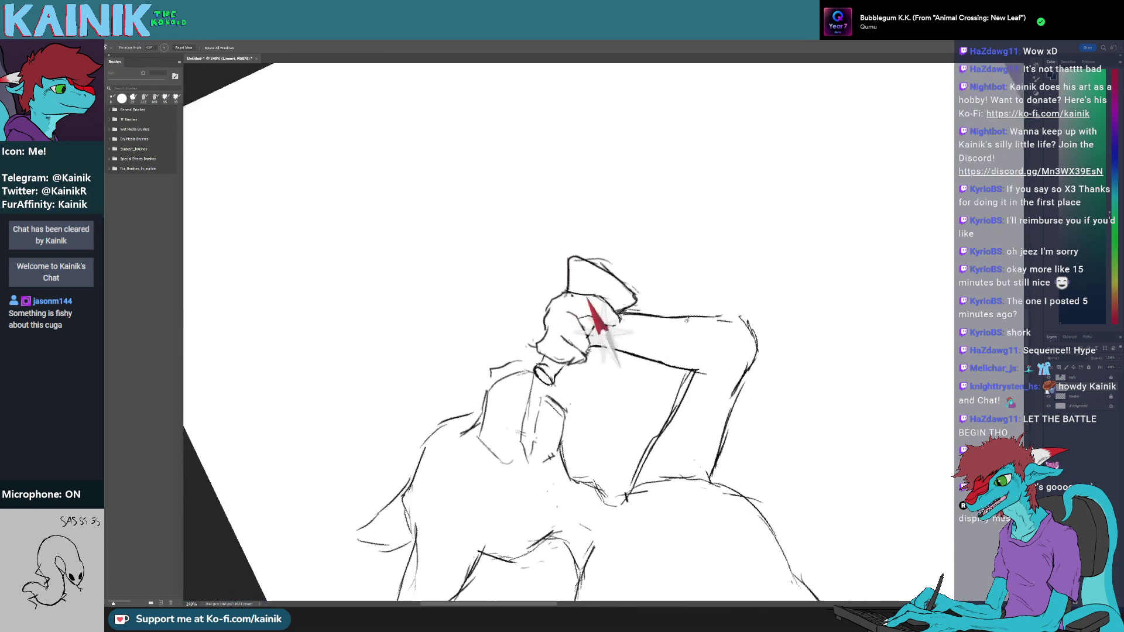
mouse_move(600, 320)
mouse_down()
mouse_move(588, 358)
mouse_move(603, 328)
mouse_move(601, 355)
mouse_move(566, 350)
mouse_move(577, 373)
mouse_up()
key(r)
key(e)
key(b)
key(e)
key(b)
mouse_move(608, 328)
mouse_down()
mouse_move(577, 345)
mouse_move(551, 319)
mouse_move(587, 430)
mouse_move(562, 328)
mouse_move(584, 296)
mouse_move(623, 285)
mouse_up()
key(r)
key(e)
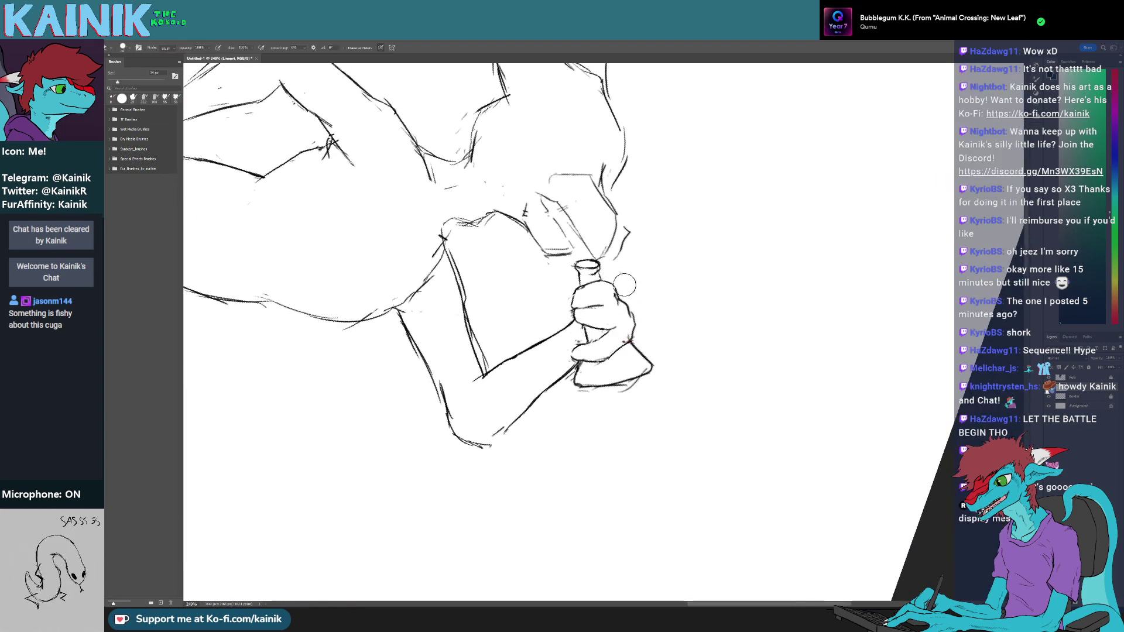
- Refine the individual fingers around the bottle and clean up the overlapping lines along the palm
key(r)
drag(613, 332, 581, 290)
key(b)
key(r)
key(b)
mouse_move(580, 331)
mouse_down()
mouse_move(583, 357)
mouse_move(627, 308)
mouse_move(579, 270)
mouse_up()
key(b)
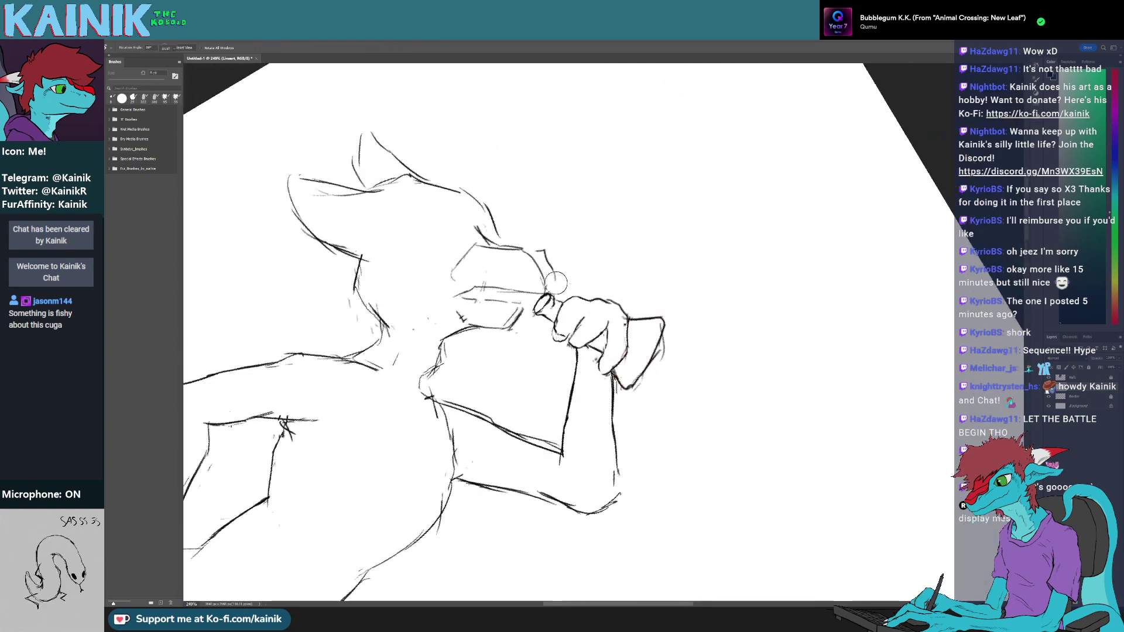
key(e)
key(r)
mouse_move(567, 337)
mouse_down()
mouse_move(586, 353)
mouse_move(594, 345)
mouse_move(589, 304)
mouse_move(616, 283)
mouse_up()
key(b)
key(r)
key(b)
key(space)
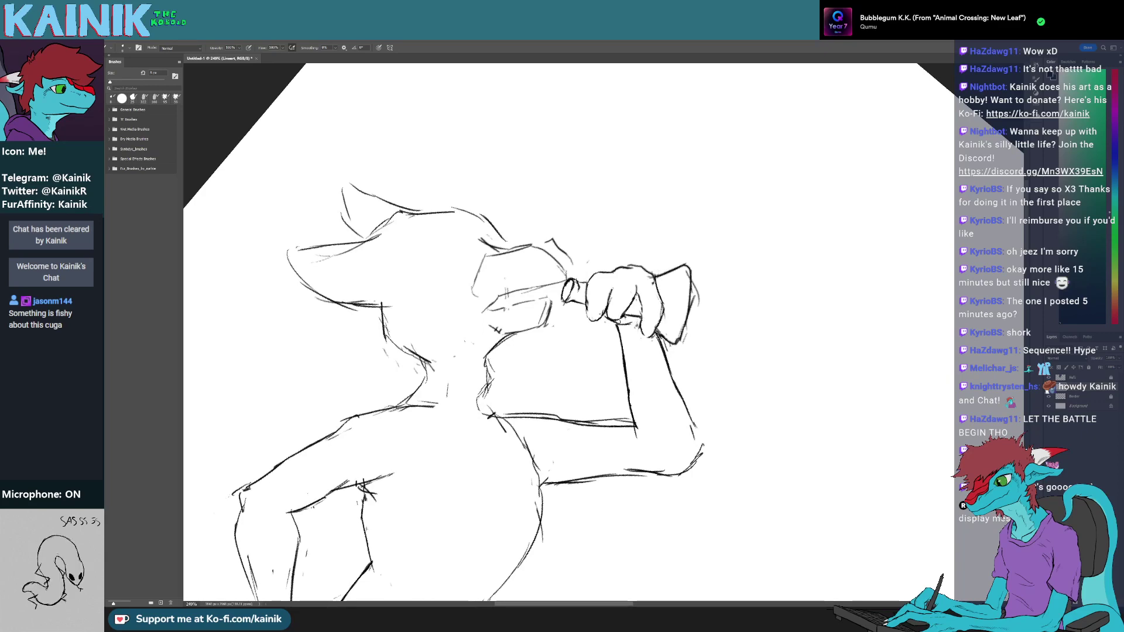
key(e)
drag(610, 342, 604, 298)
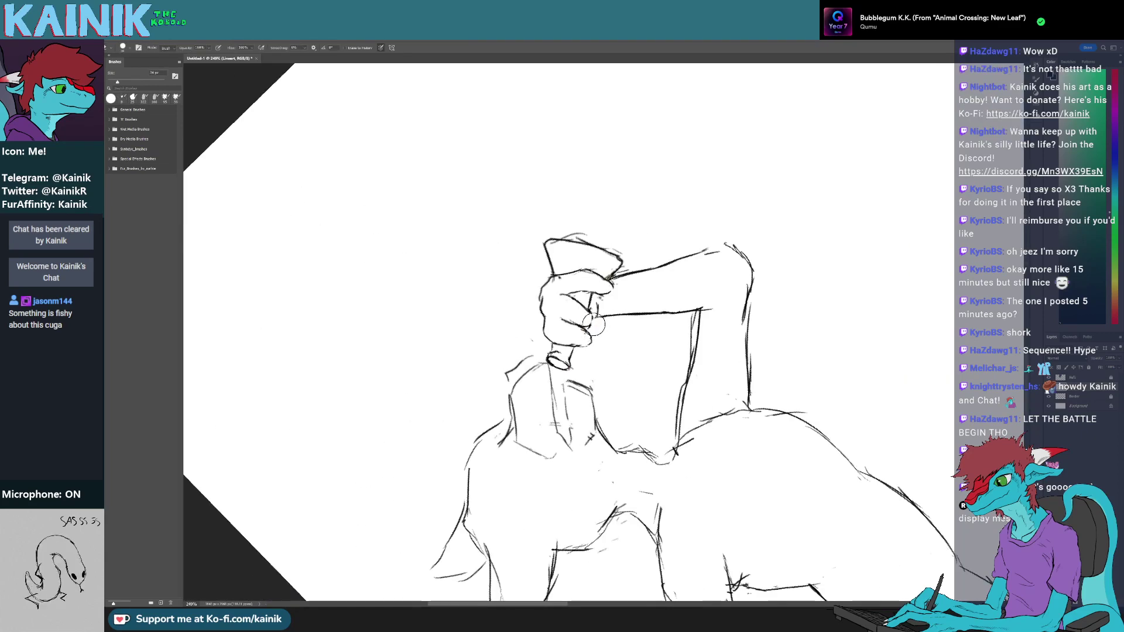
- Redraw the palm's lower edge and connect the wrist to the raised forearm
key(b)
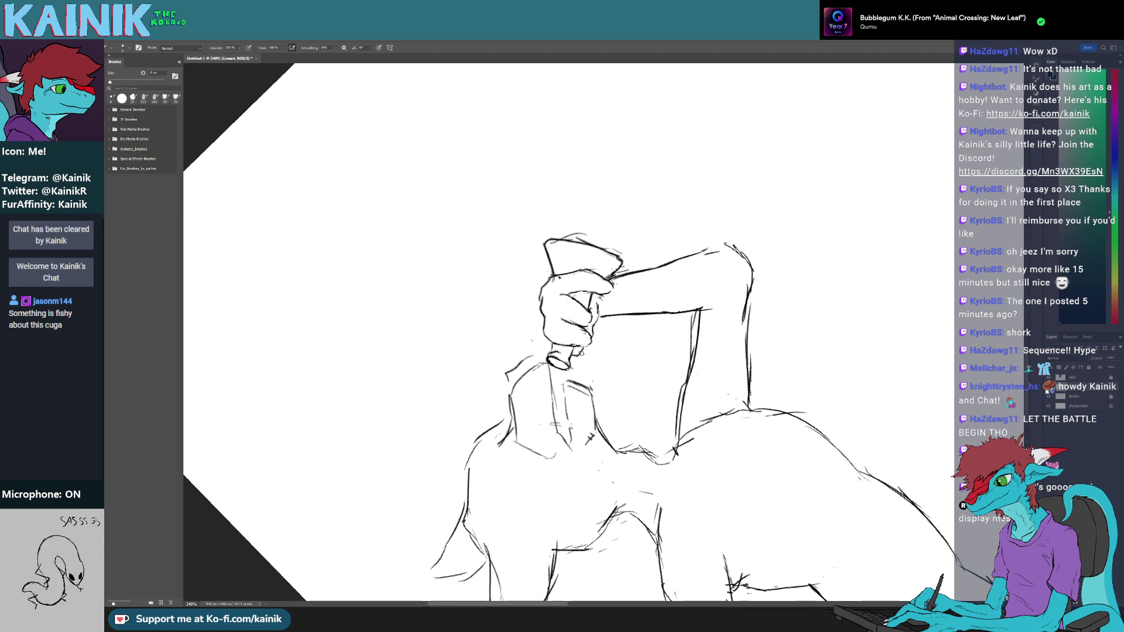
key(r)
mouse_move(599, 360)
mouse_down()
mouse_move(563, 338)
mouse_move(572, 306)
mouse_move(570, 362)
mouse_move(652, 355)
mouse_move(604, 304)
mouse_up()
key(b)
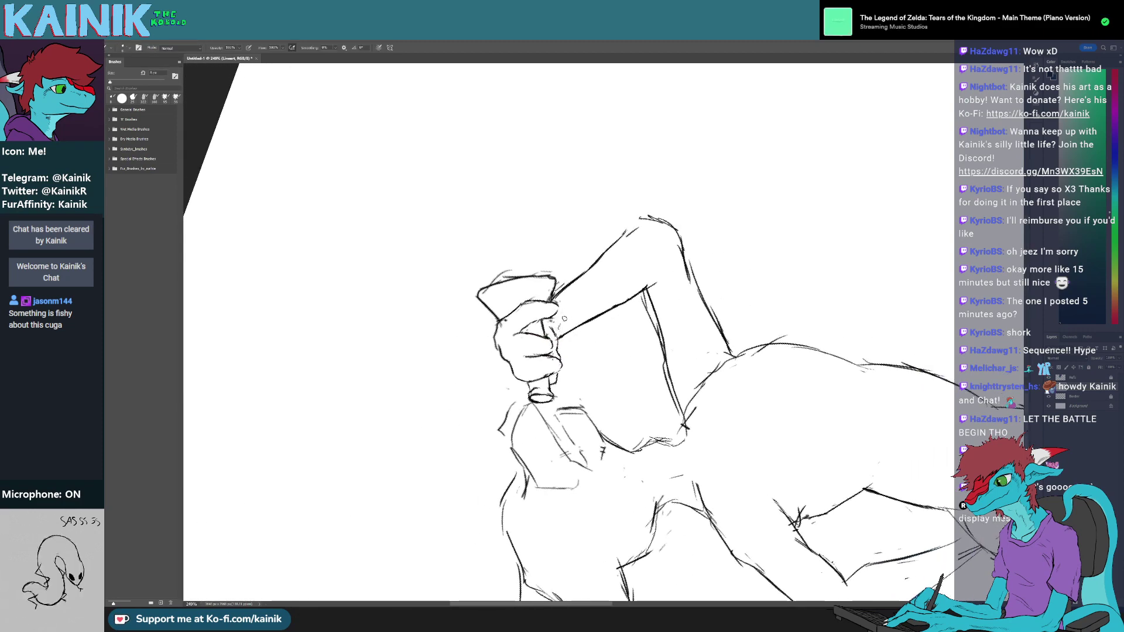
key(r)
mouse_move(579, 322)
mouse_down()
mouse_move(601, 305)
mouse_move(637, 312)
mouse_move(602, 246)
mouse_move(562, 353)
mouse_move(610, 301)
mouse_up()
key(e)
key(b)
key(r)
key(b)
key(r)
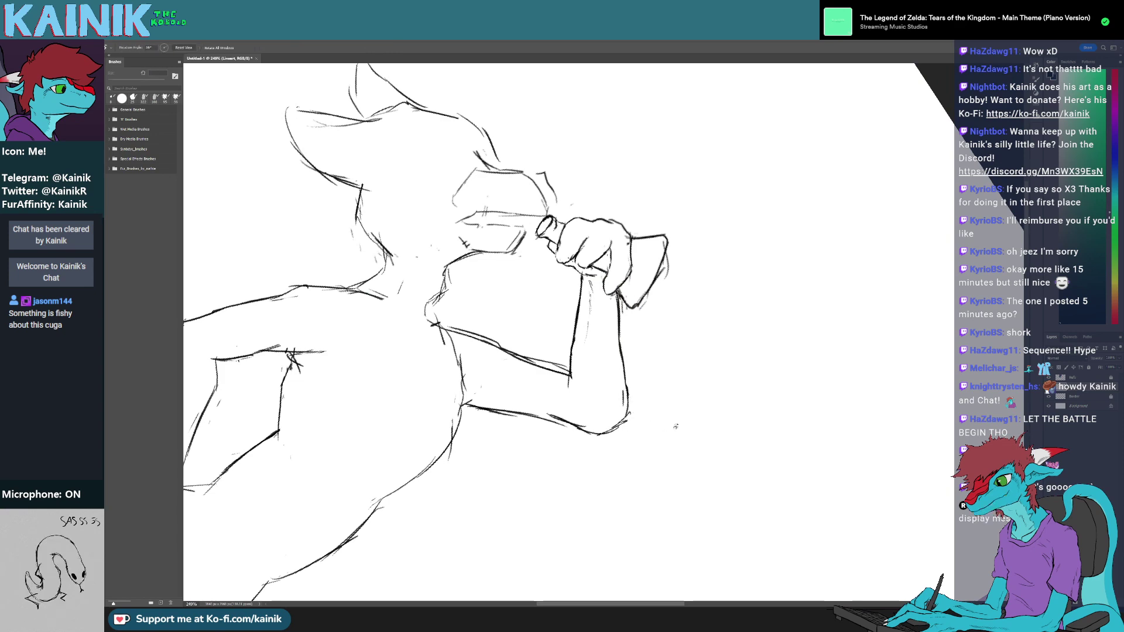
- Tidy the raised arm's elbow and upper arm outline with cleaner strokes
mouse_move(632, 412)
mouse_down()
mouse_move(603, 356)
mouse_move(559, 333)
mouse_move(584, 347)
mouse_up()
key(b)
key(space)
key(r)
drag(580, 389, 672, 316)
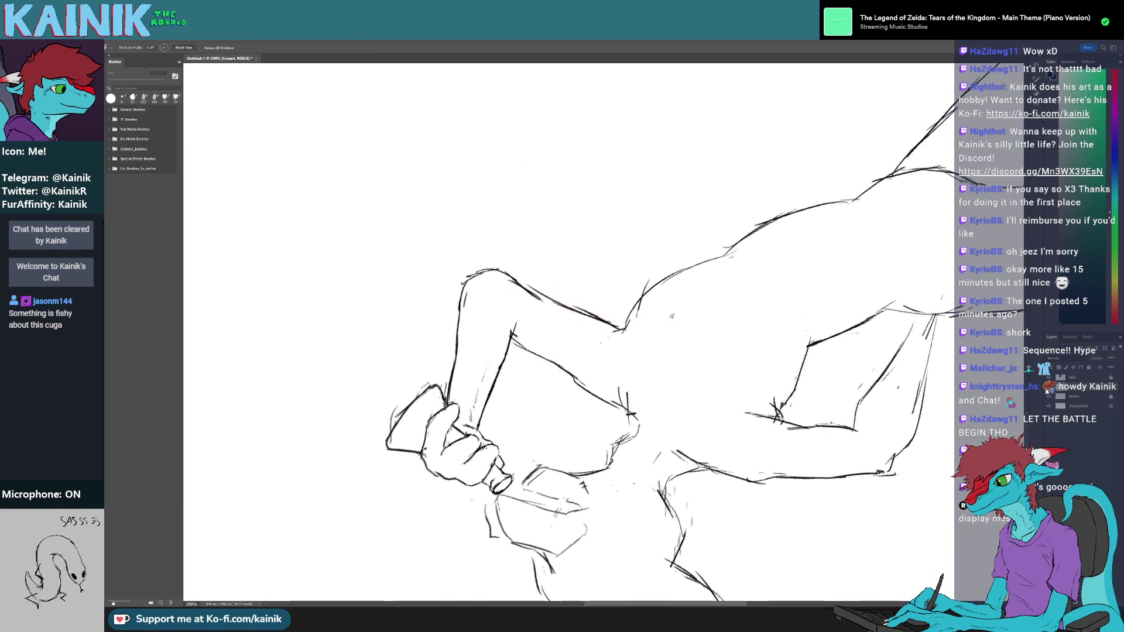
key(b)
key(r)
mouse_move(606, 356)
mouse_down()
mouse_move(529, 329)
mouse_move(523, 375)
mouse_move(530, 358)
mouse_up()
key(e)
key(b)
- Erase the rough lines at the raised arm's shoulder and redraw the upper arm's joins to the chest and back
key(r)
mouse_move(621, 363)
mouse_down()
mouse_move(554, 376)
mouse_move(629, 326)
mouse_move(632, 258)
mouse_move(573, 252)
mouse_up()
key(space)
key(e)
key(b)
key(r)
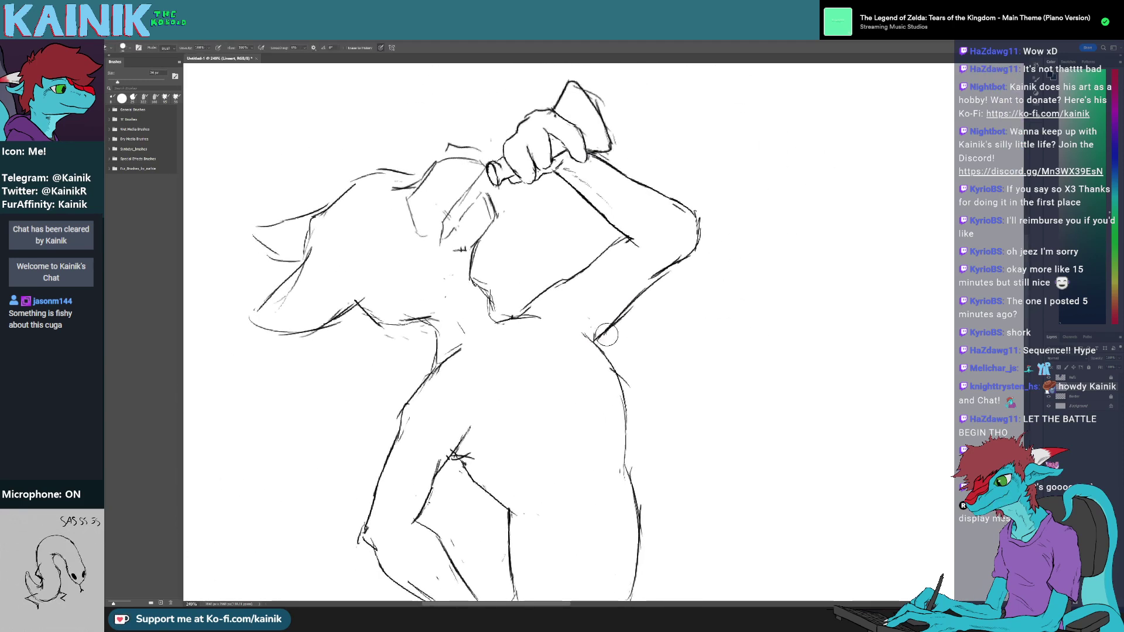
key(e)
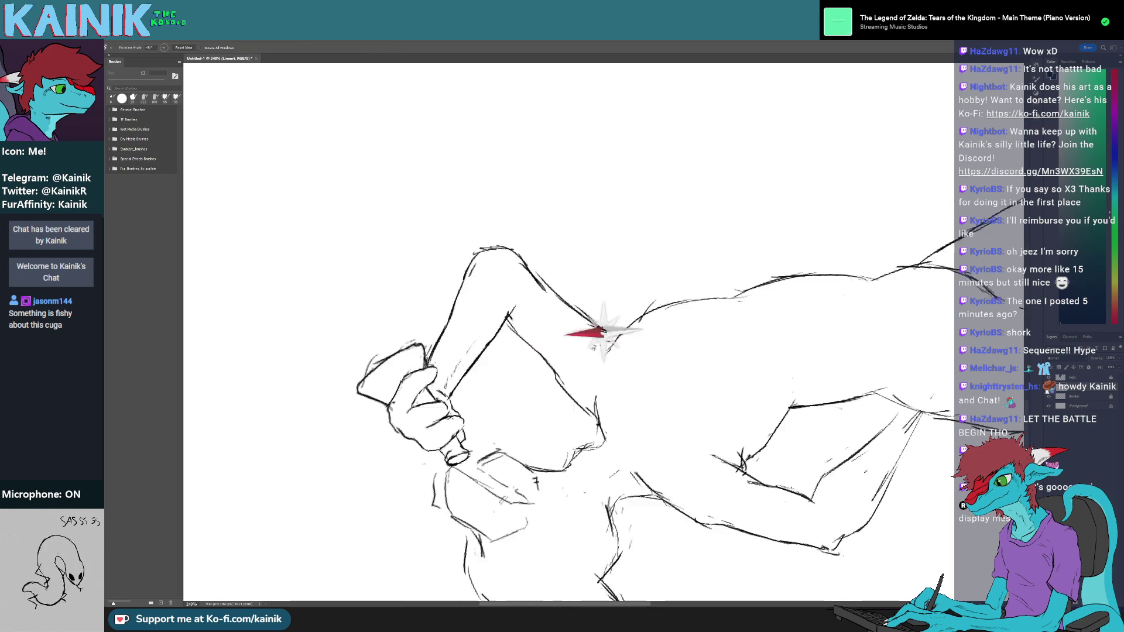
key(r)
mouse_move(609, 333)
mouse_down()
mouse_move(580, 286)
mouse_move(591, 321)
mouse_move(586, 264)
mouse_up()
key(b)
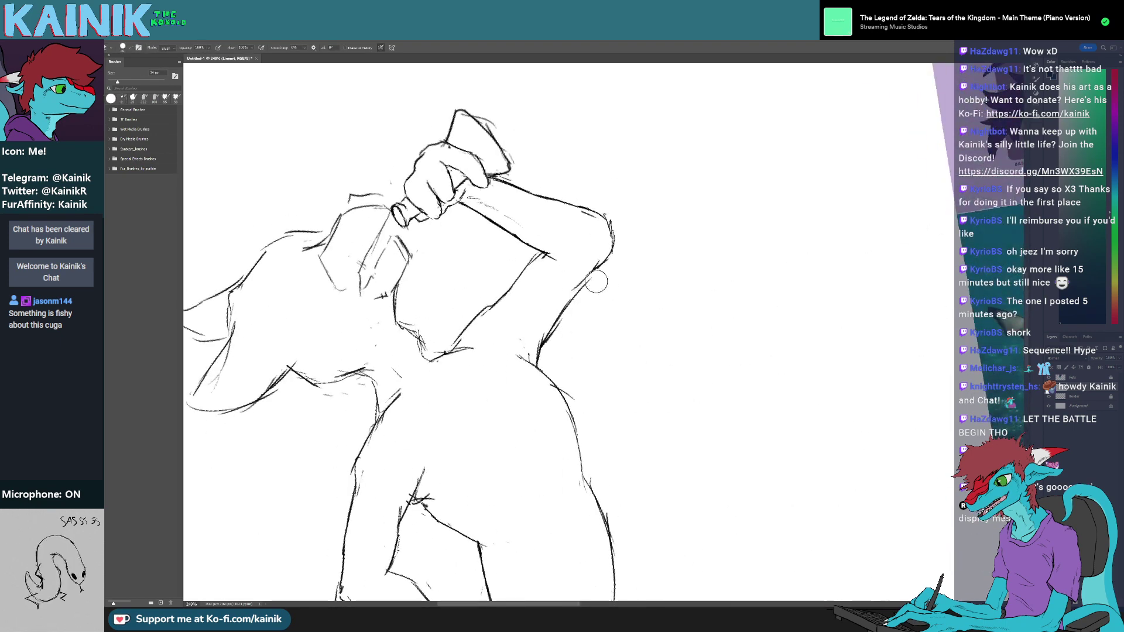
key(b)
mouse_move(556, 320)
mouse_down()
mouse_move(604, 246)
mouse_move(627, 252)
mouse_move(632, 242)
mouse_up()
key(b)
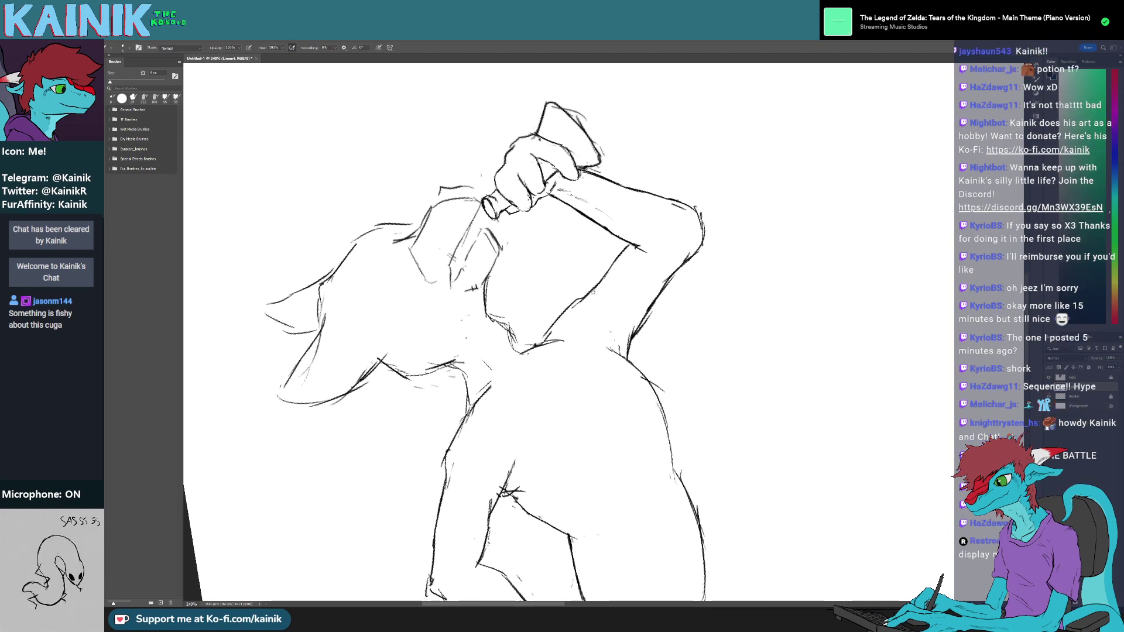
- Erase the sketchy throat lines and redraw a smooth contour from the jaw to the chest
drag(580, 367, 573, 414)
key(r)
drag(574, 414, 525, 372)
key(b)
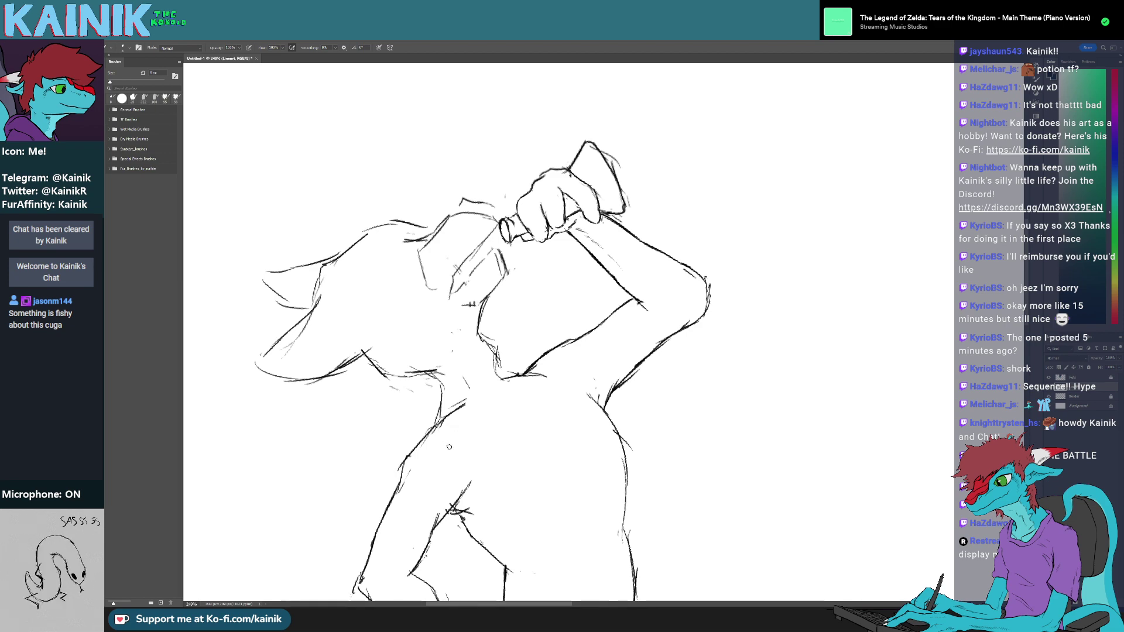
mouse_move(409, 367)
mouse_down()
mouse_move(486, 329)
mouse_move(488, 339)
mouse_move(541, 350)
mouse_up()
key(e)
key(r)
drag(568, 387, 525, 380)
key(b)
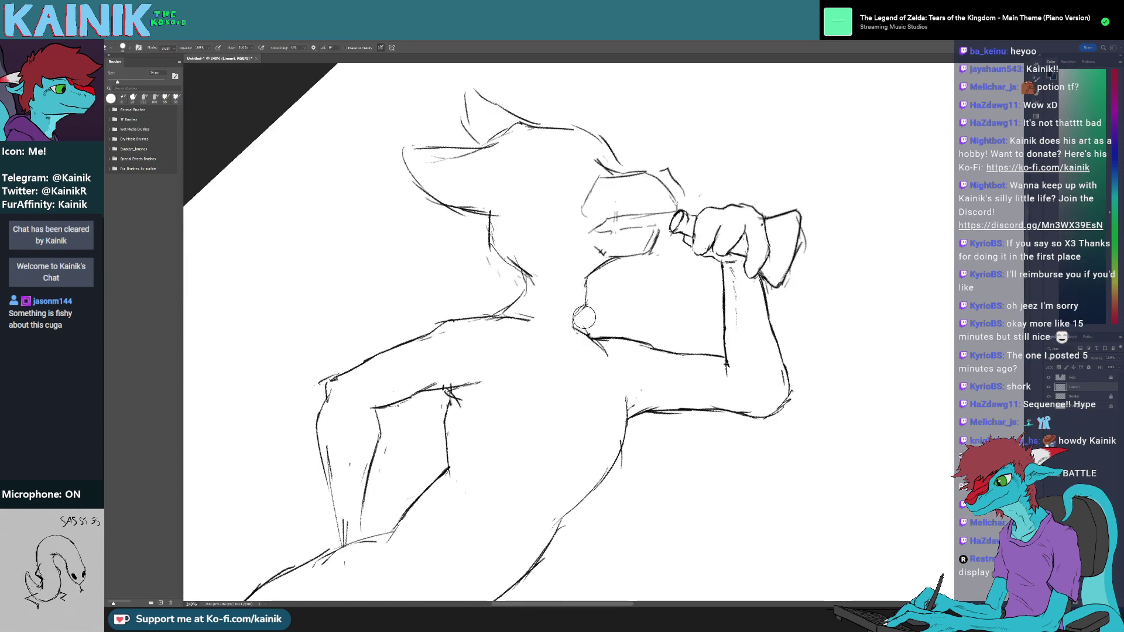
- Erase the loose strokes at the back of the neck and redraw the nape's contour more cleanly
drag(588, 300, 527, 370)
key(r)
key(e)
key(b)
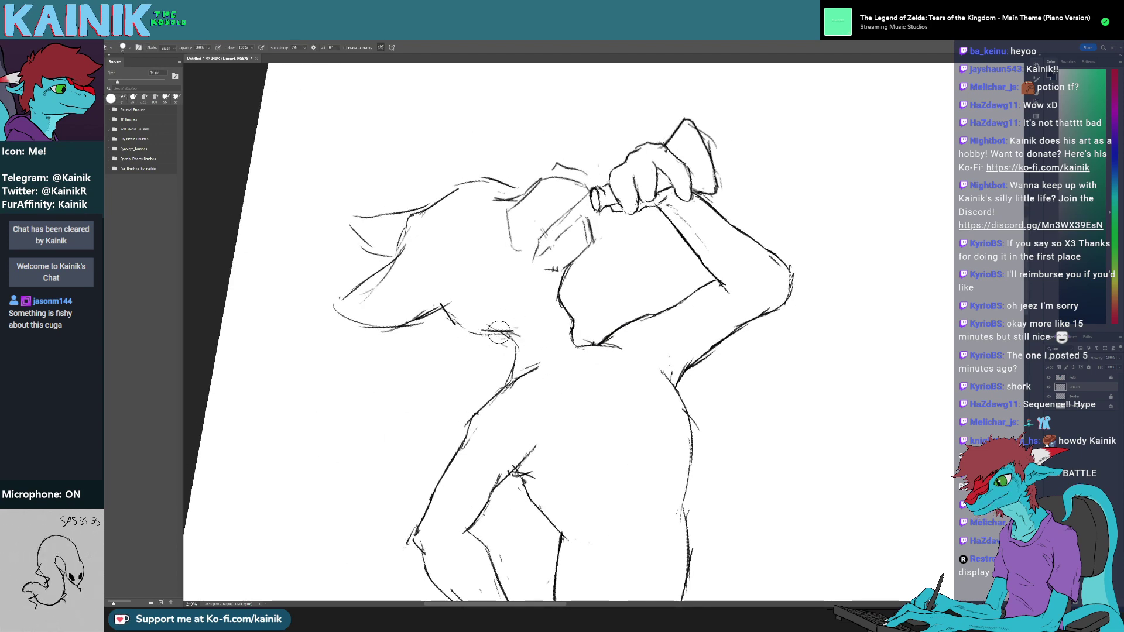
- Sketch the start of the hand resting on the hip, with the back of the hand and one extended finger
scroll(502, 384, down, 5)
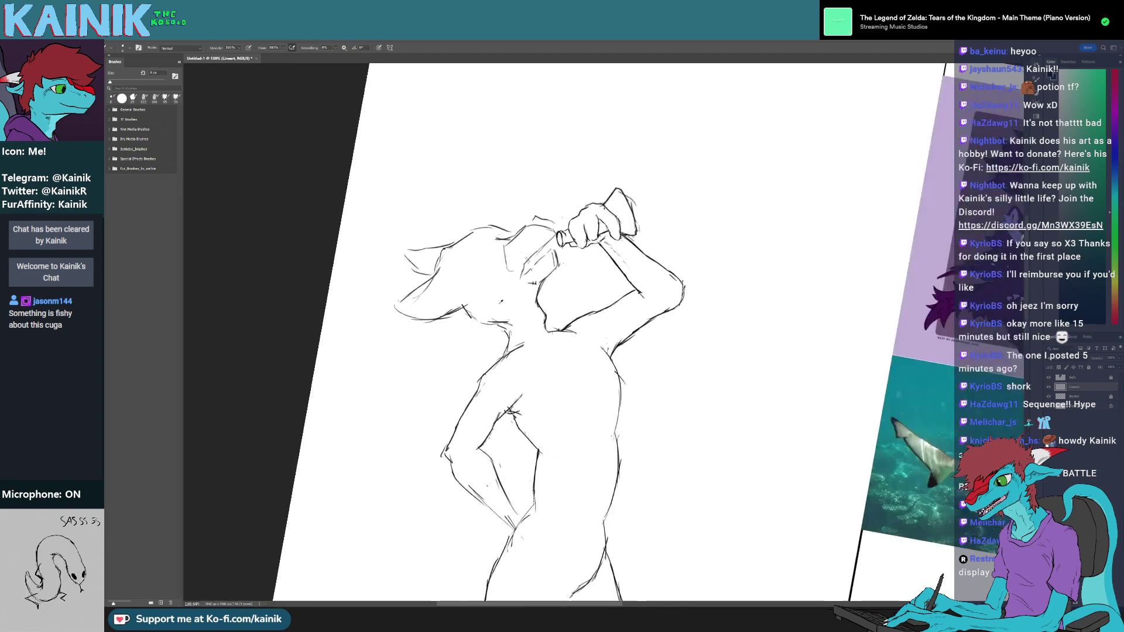
scroll(523, 485, up, 4)
key(r)
mouse_move(524, 485)
mouse_down()
mouse_move(537, 525)
mouse_move(554, 528)
mouse_up()
scroll(474, 360, up, 5)
key(b)
mouse_move(488, 327)
mouse_down()
mouse_move(517, 332)
mouse_move(492, 328)
mouse_move(485, 389)
mouse_up()
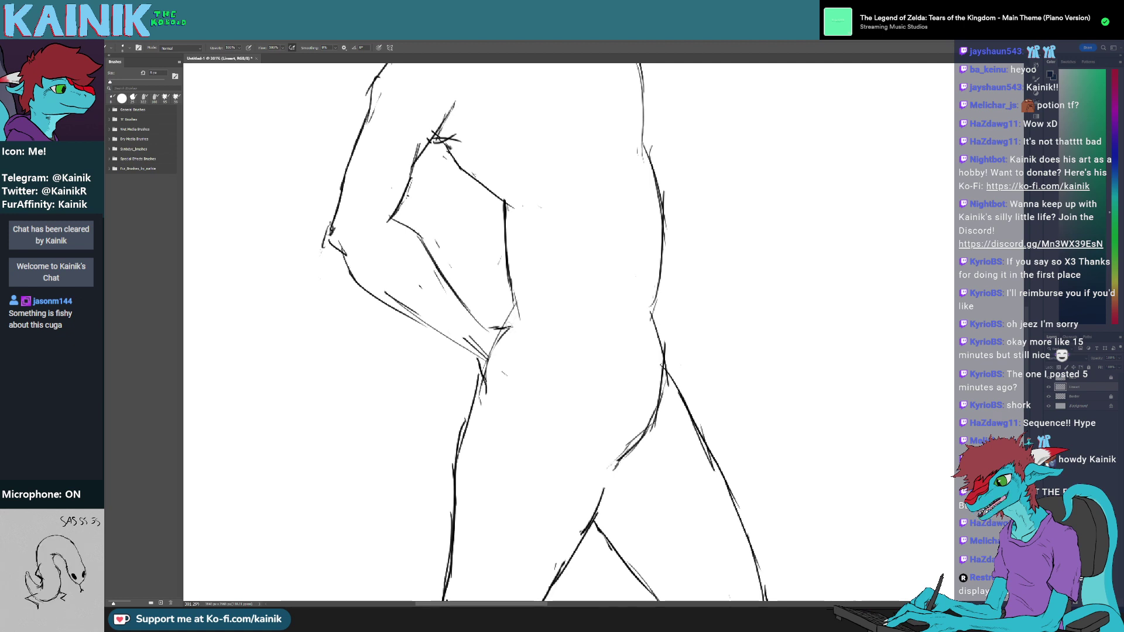
mouse_move(493, 329)
mouse_down()
mouse_move(530, 322)
mouse_move(526, 358)
mouse_move(505, 381)
mouse_up()
drag(552, 319, 569, 332)
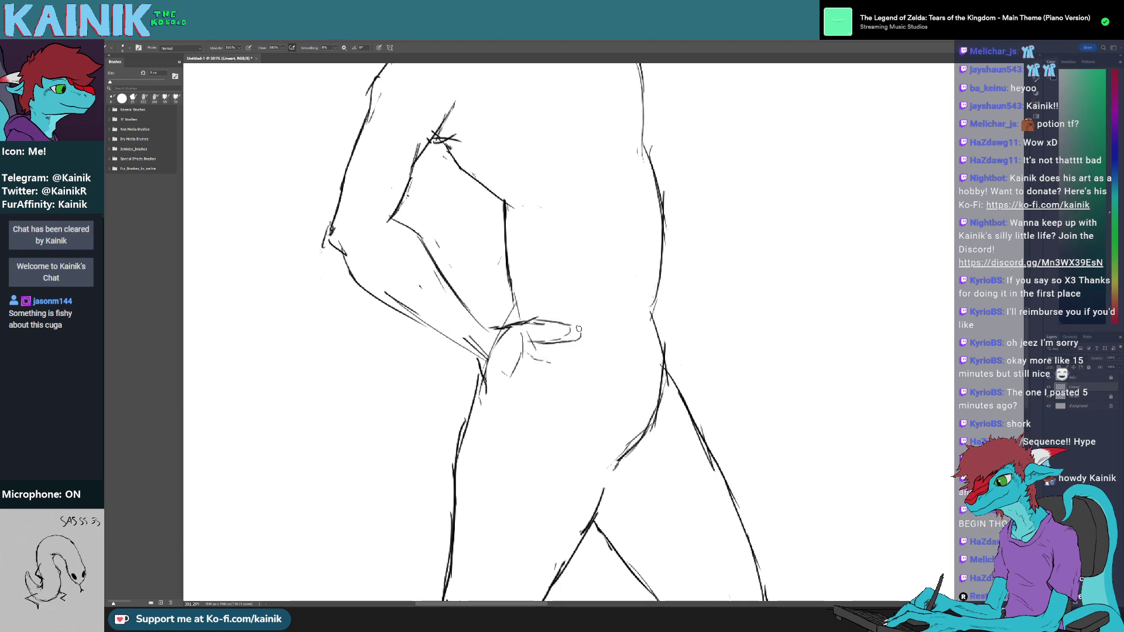
- Erase and redraw the hip hand's upper finger with a bolder, curved outline from the wrist
key(r)
drag(497, 391, 478, 441)
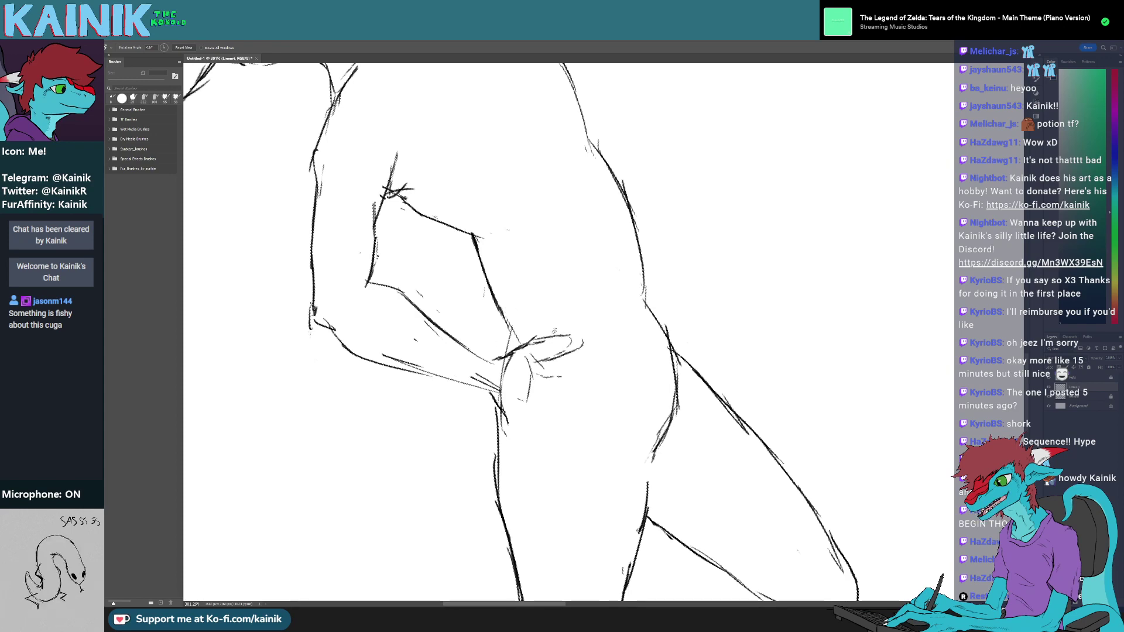
key(e)
mouse_move(530, 349)
mouse_down()
mouse_move(575, 343)
mouse_move(516, 374)
mouse_move(590, 351)
mouse_move(545, 382)
mouse_up()
key(r)
key(b)
key(r)
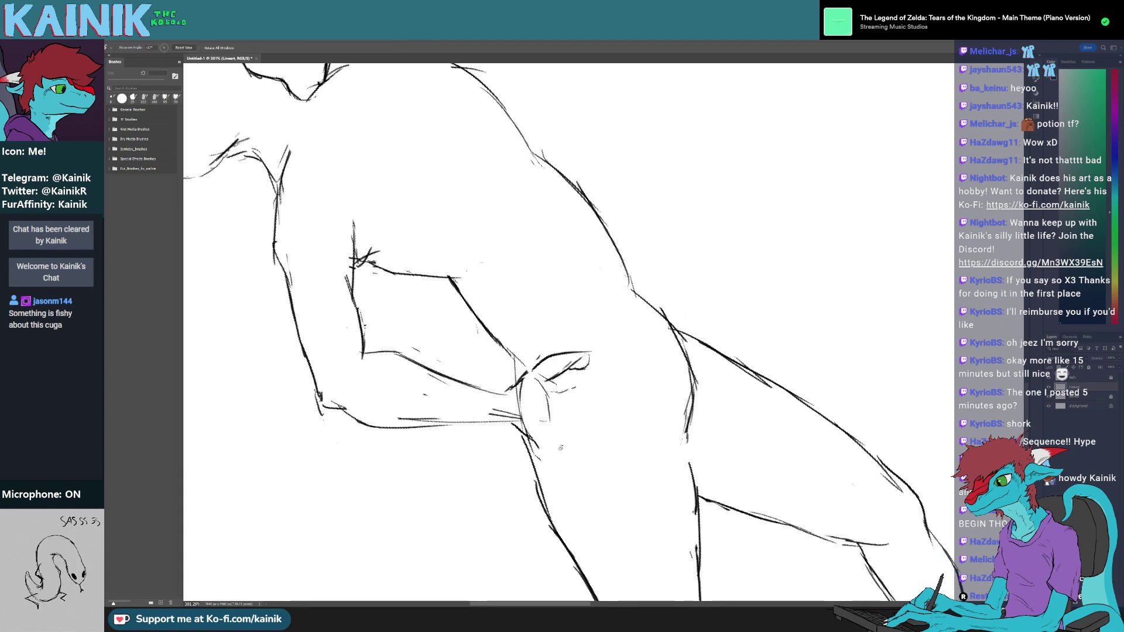
drag(560, 448, 483, 360)
key(e)
mouse_move(551, 308)
mouse_down()
mouse_move(564, 323)
mouse_move(506, 353)
mouse_move(521, 381)
mouse_up()
key(r)
key(e)
key(b)
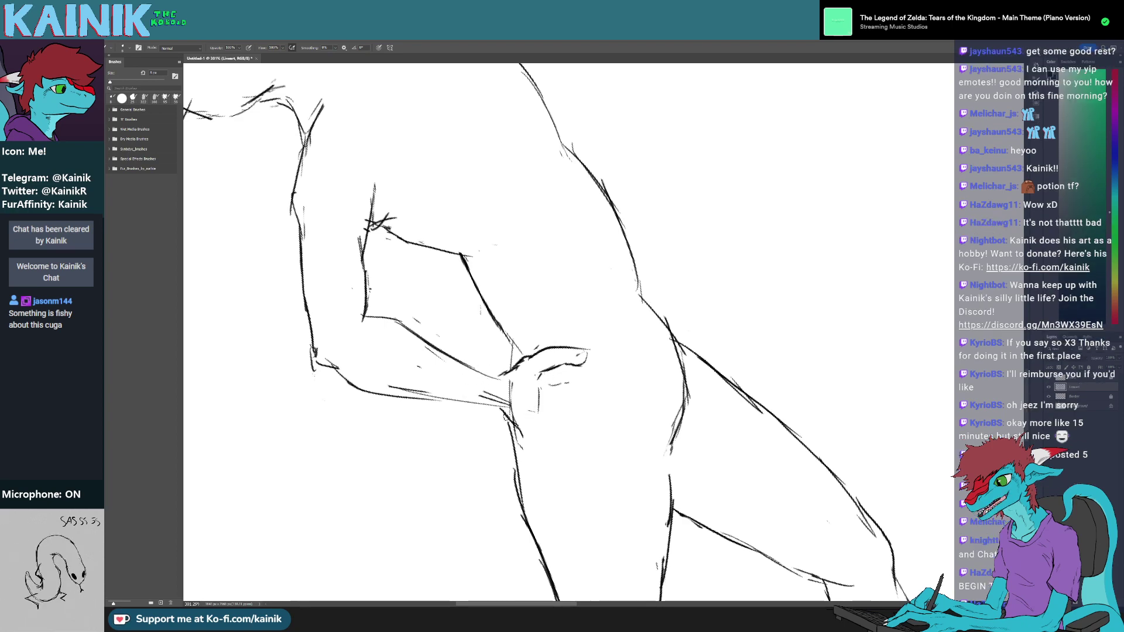
- Draw the remaining fingers of the hand on the hip, spread out across the upper thigh
key(r)
mouse_move(534, 389)
mouse_down()
mouse_move(557, 409)
mouse_move(580, 394)
mouse_move(590, 318)
mouse_move(533, 322)
mouse_move(512, 350)
mouse_move(536, 368)
mouse_move(538, 330)
mouse_move(544, 338)
mouse_up()
key(r)
key(e)
key(b)
key(r)
mouse_move(540, 334)
mouse_down()
mouse_move(564, 421)
mouse_move(485, 328)
mouse_move(498, 368)
mouse_move(605, 314)
mouse_move(651, 354)
mouse_up()
key(e)
key(r)
key(r)
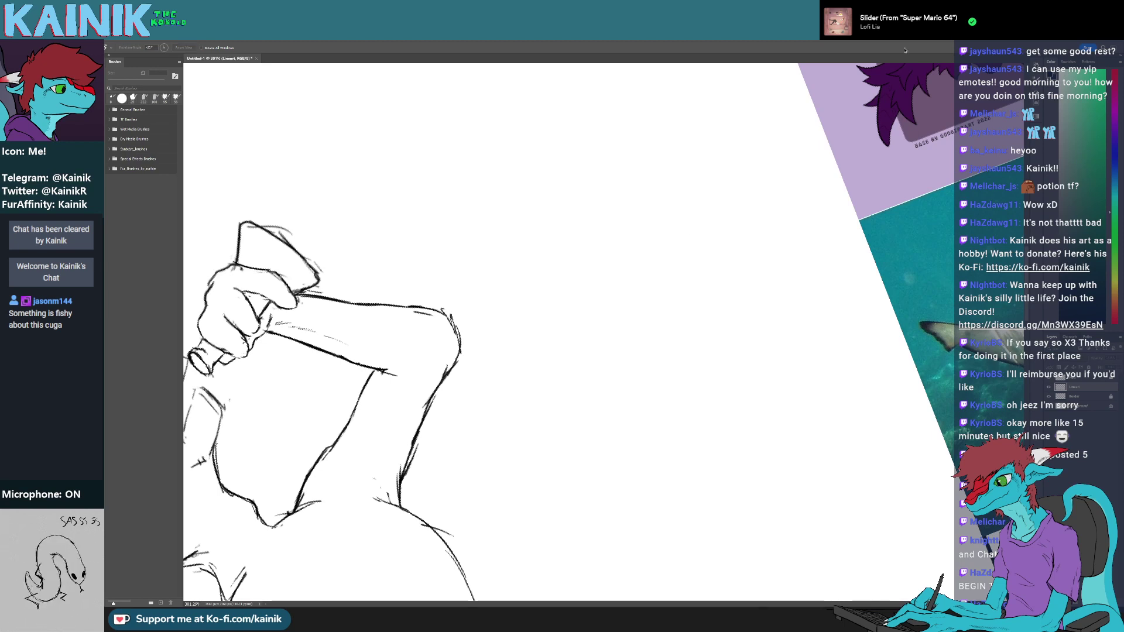
- Save the drawing as "Season of SHARKS - #11 - Blacktip Shark.psd", close it, and reopen it from the recent files
click(650, 205)
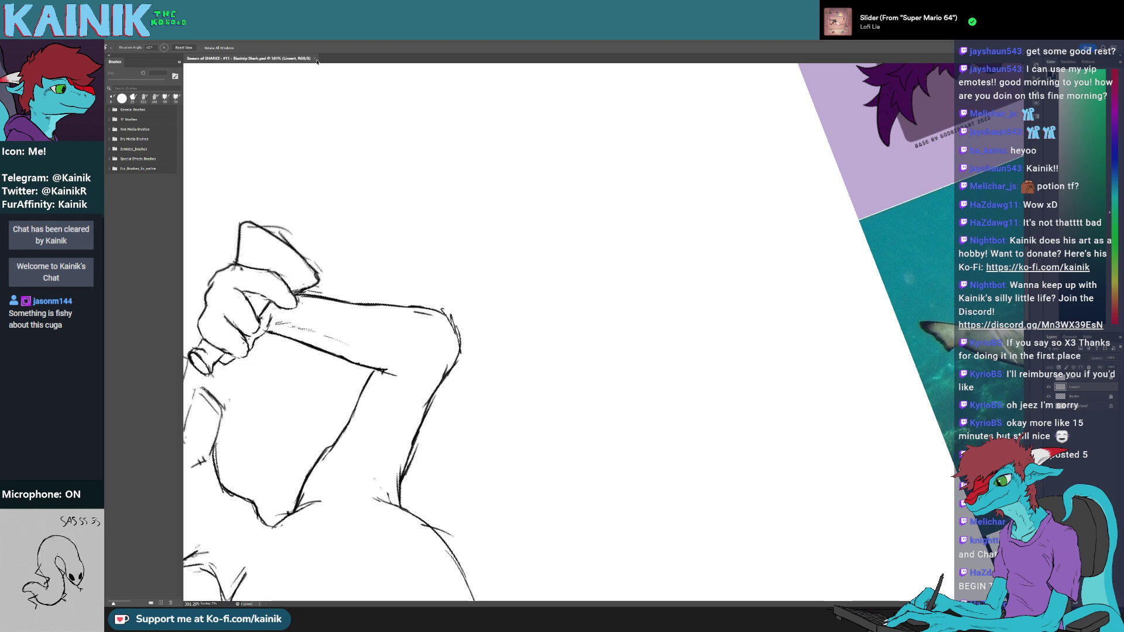
key(ctrl+w)
click(455, 165)
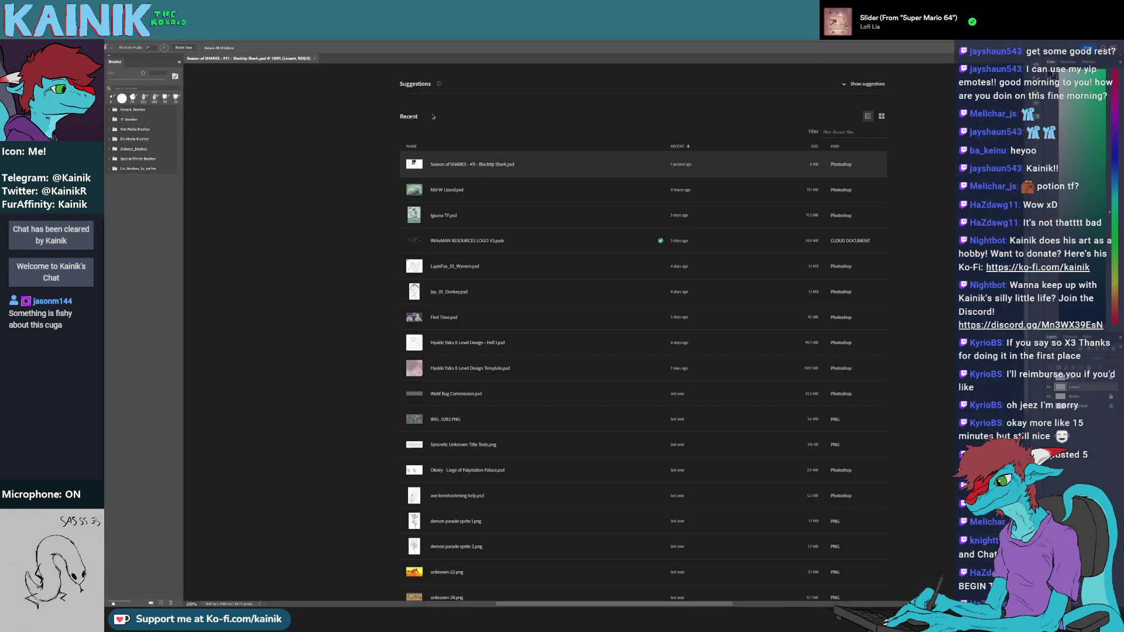
- Erase the rough wrist lines of the arm on the hip and redraw the wrist and outer hand contour
scroll(641, 231, up, 3)
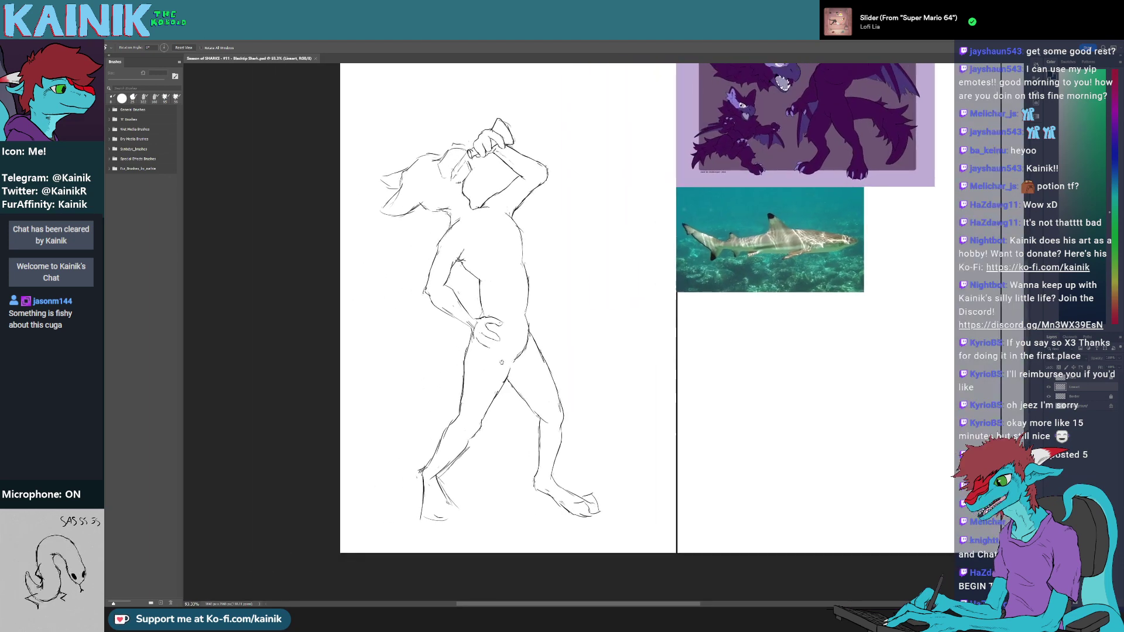
scroll(388, 300, up, 5)
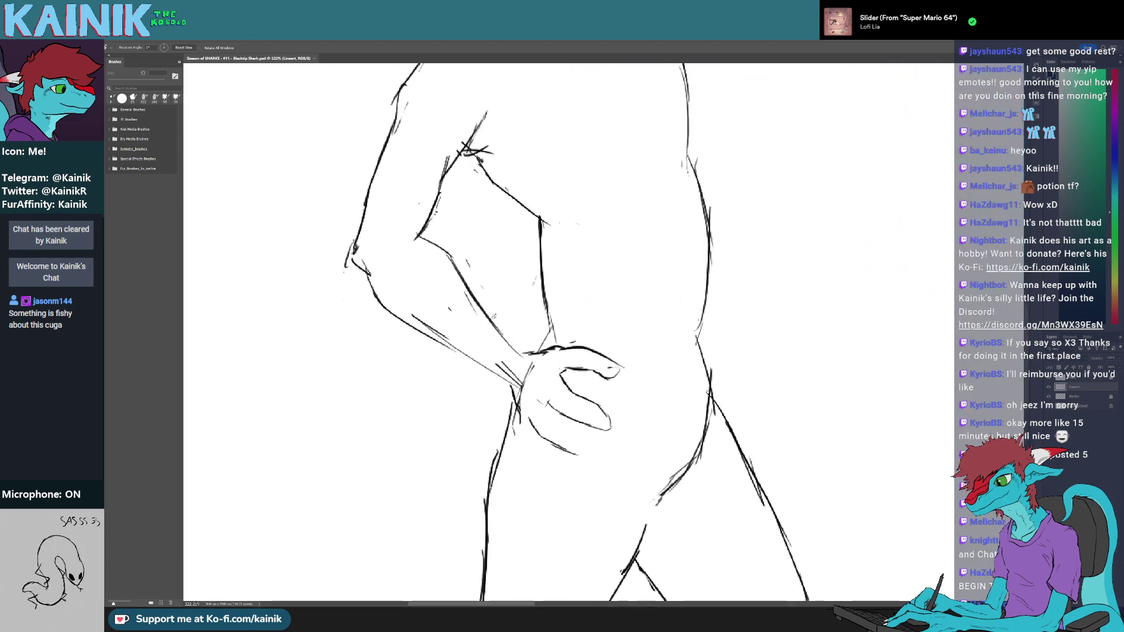
key(e)
drag(506, 369, 530, 387)
key(r)
drag(513, 452, 417, 392)
key(b)
key(e)
key(b)
mouse_move(492, 346)
mouse_down()
mouse_move(495, 335)
mouse_move(508, 413)
mouse_move(490, 435)
mouse_up()
key(e)
key(b)
key(r)
drag(487, 438, 567, 492)
- Erase the lower contour of the hand on the hip and redraw it as a cleaner curved line
key(space)
drag(695, 265, 499, 504)
drag(878, 328, 529, 412)
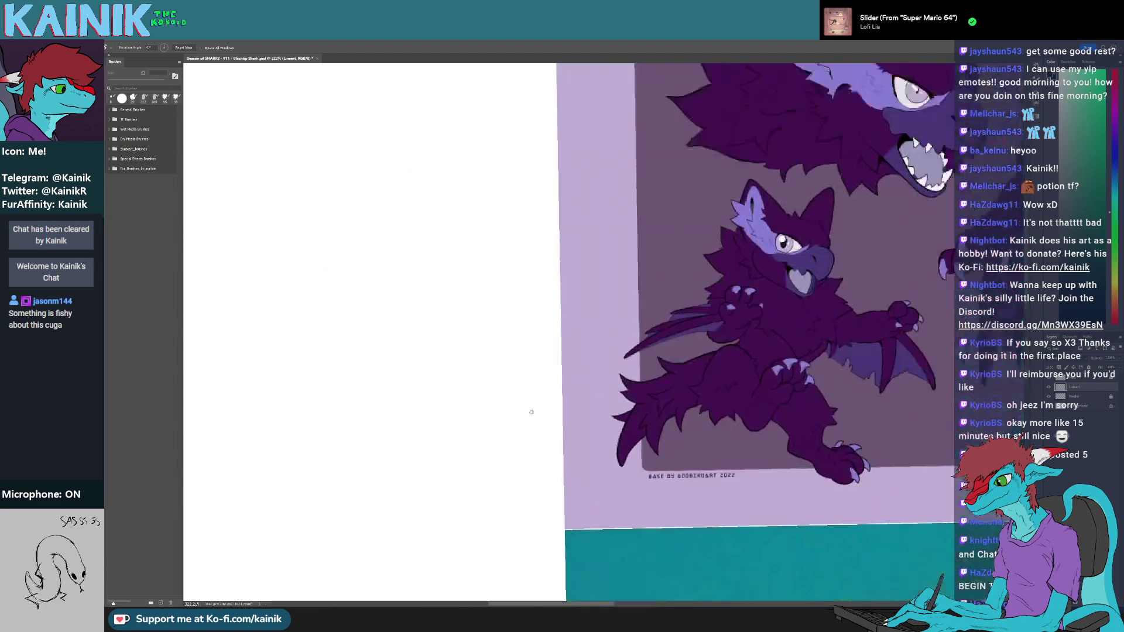
mouse_move(665, 346)
mouse_down()
mouse_move(558, 385)
mouse_move(367, 599)
mouse_move(390, 527)
mouse_move(716, 326)
mouse_move(843, 310)
mouse_up()
mouse_move(275, 380)
mouse_down()
mouse_move(547, 361)
mouse_move(511, 318)
mouse_up()
drag(483, 450, 440, 372)
key(e)
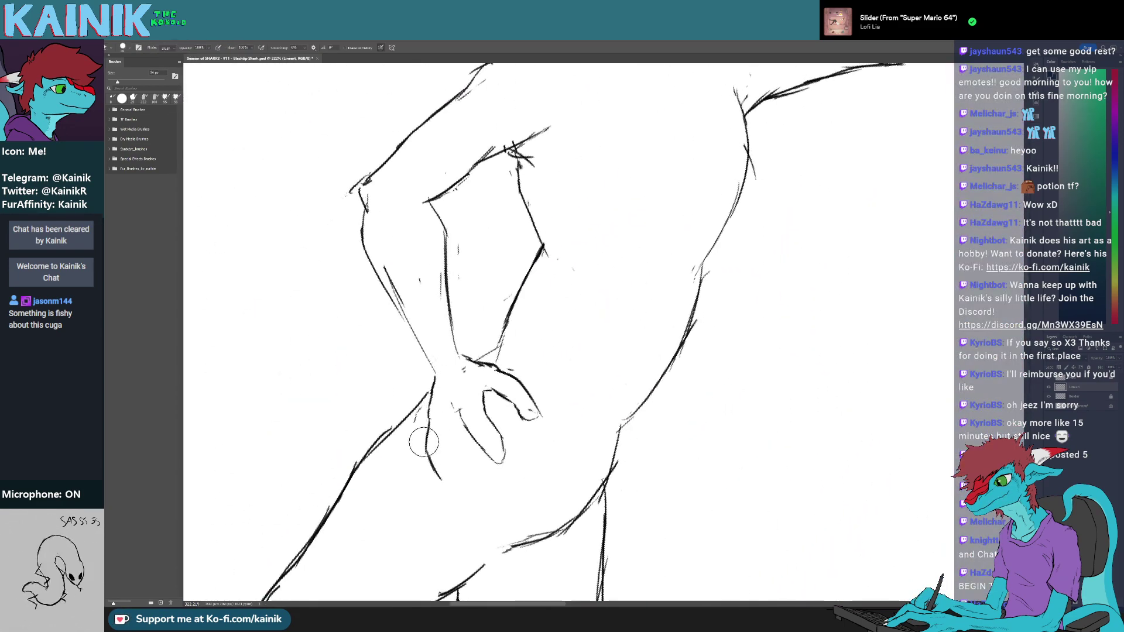
key(b)
drag(423, 446, 455, 479)
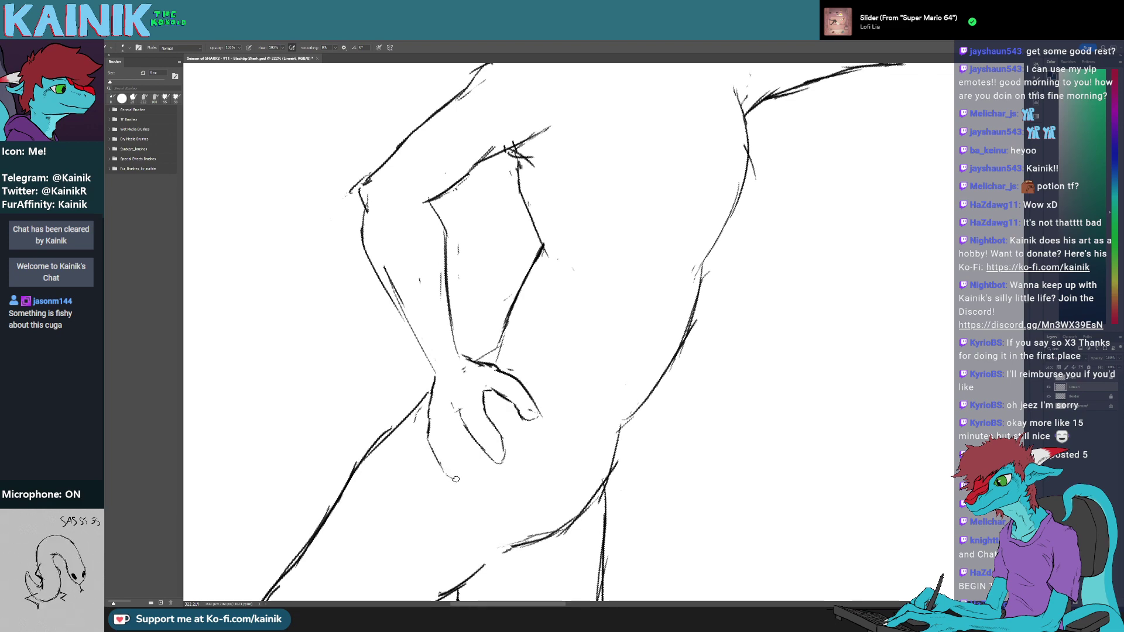
- Draw the curled lowest finger of the hand on the hip, tucked beneath the middle finger
mouse_move(500, 364)
mouse_down()
mouse_move(509, 385)
mouse_move(498, 307)
mouse_up()
key(r)
mouse_move(418, 387)
mouse_down()
mouse_move(428, 404)
mouse_move(437, 387)
mouse_move(419, 399)
mouse_move(433, 432)
mouse_move(455, 418)
mouse_move(434, 384)
mouse_move(441, 373)
mouse_move(448, 404)
mouse_move(620, 498)
mouse_move(583, 429)
mouse_up()
key(b)
key(e)
key(b)
key(e)
key(b)
key(r)
key(space)
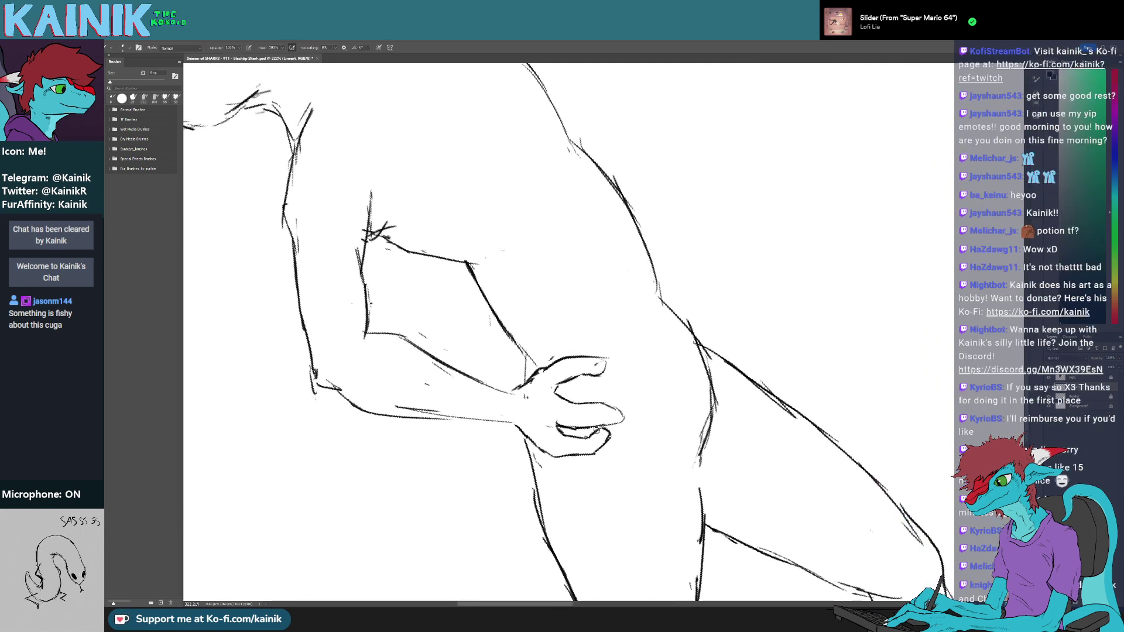
- Strengthen the outer contour of the hip hand and its lowest finger with bolder strokes
key(space)
key(r)
mouse_move(587, 487)
mouse_down()
mouse_move(602, 472)
mouse_move(524, 489)
mouse_move(513, 532)
mouse_move(504, 516)
mouse_move(514, 521)
mouse_up()
key(space)
key(r)
key(e)
key(b)
mouse_move(518, 404)
mouse_down()
mouse_move(498, 445)
mouse_move(472, 423)
mouse_move(436, 328)
mouse_up()
key(r)
key(e)
key(r)
drag(526, 503, 592, 535)
- Draw the hip hand's thumb behind the wrist, tucked against the waistline, and clean up the lines around it
key(space)
mouse_move(577, 544)
mouse_down()
mouse_move(625, 475)
mouse_move(765, 384)
mouse_move(771, 362)
mouse_up()
key(r)
key(e)
mouse_move(707, 332)
mouse_down()
mouse_move(662, 321)
mouse_move(680, 326)
mouse_move(687, 355)
mouse_move(671, 365)
mouse_up()
key(b)
key(r)
mouse_move(608, 462)
mouse_down()
mouse_move(483, 375)
mouse_move(476, 357)
mouse_up()
key(b)
key(e)
mouse_move(609, 372)
mouse_down()
mouse_move(587, 378)
mouse_move(591, 358)
mouse_up()
key(b)
key(r)
drag(603, 444, 530, 448)
key(b)
mouse_move(578, 346)
mouse_down()
mouse_move(588, 300)
mouse_move(589, 333)
mouse_up()
key(e)
key(b)
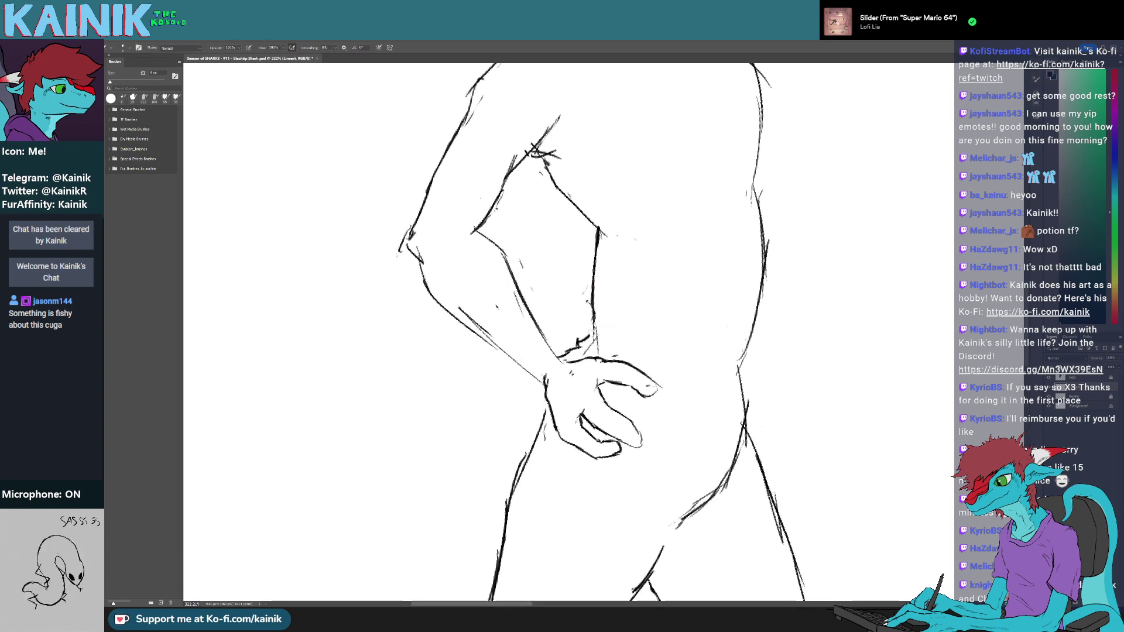
key(r)
mouse_move(594, 374)
mouse_down()
mouse_move(608, 372)
mouse_move(598, 346)
mouse_move(579, 357)
mouse_move(586, 374)
mouse_up()
key(b)
key(b)
key(b)
key(r)
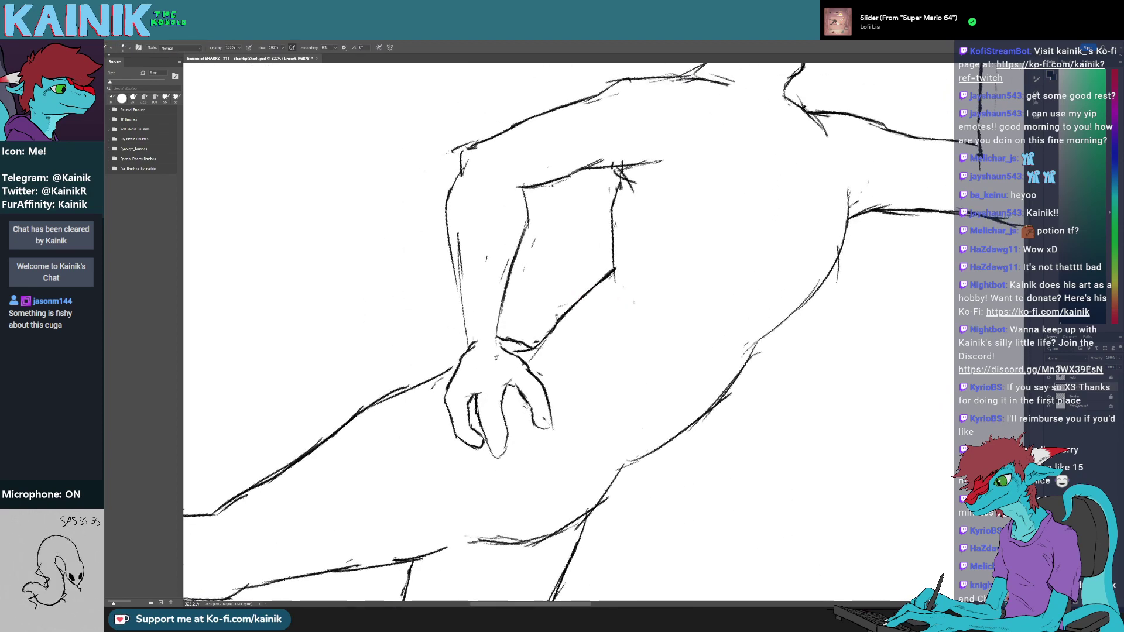
- Erase the pointed tips of the upper and middle fingers on the hip hand and redraw them with rounded ends
key(b)
mouse_move(534, 409)
mouse_down()
mouse_move(557, 437)
mouse_move(559, 481)
mouse_move(641, 479)
mouse_move(635, 489)
mouse_move(668, 491)
mouse_move(780, 374)
mouse_up()
key(r)
key(b)
key(e)
key(r)
key(b)
key(e)
key(b)
key(r)
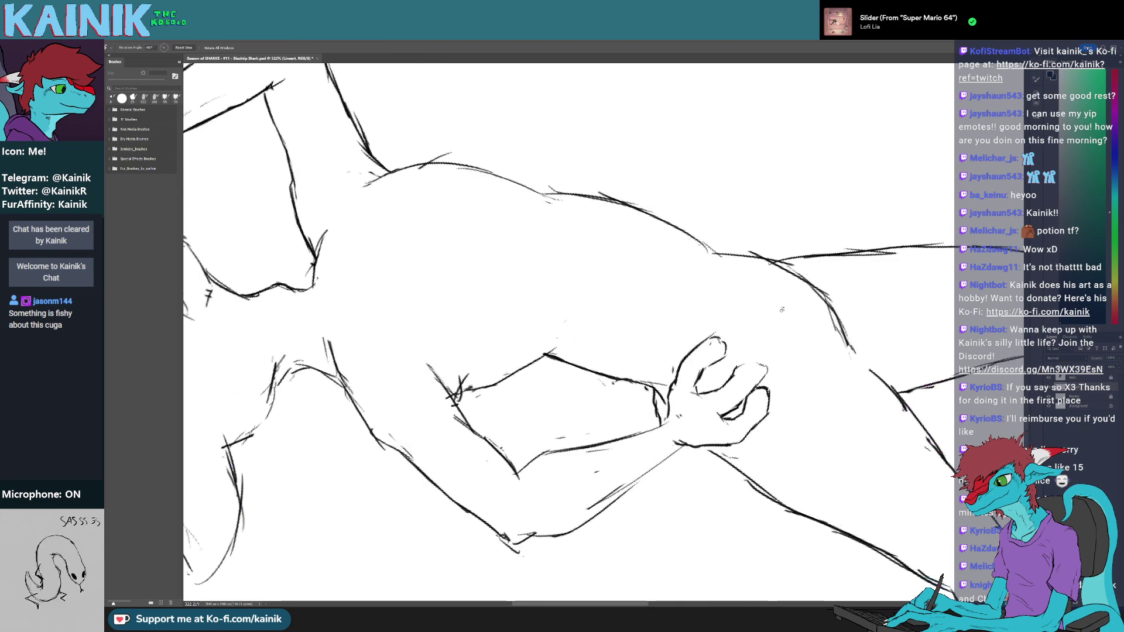
key(b)
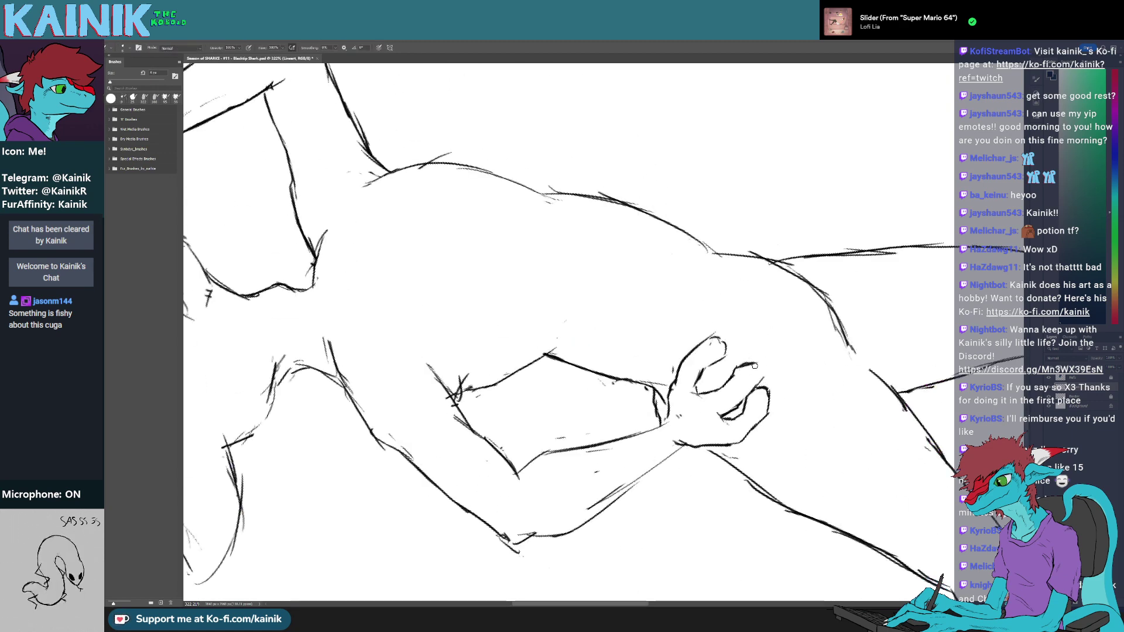
key(r)
mouse_move(761, 375)
mouse_down()
mouse_move(513, 518)
mouse_move(463, 460)
mouse_move(556, 515)
mouse_up()
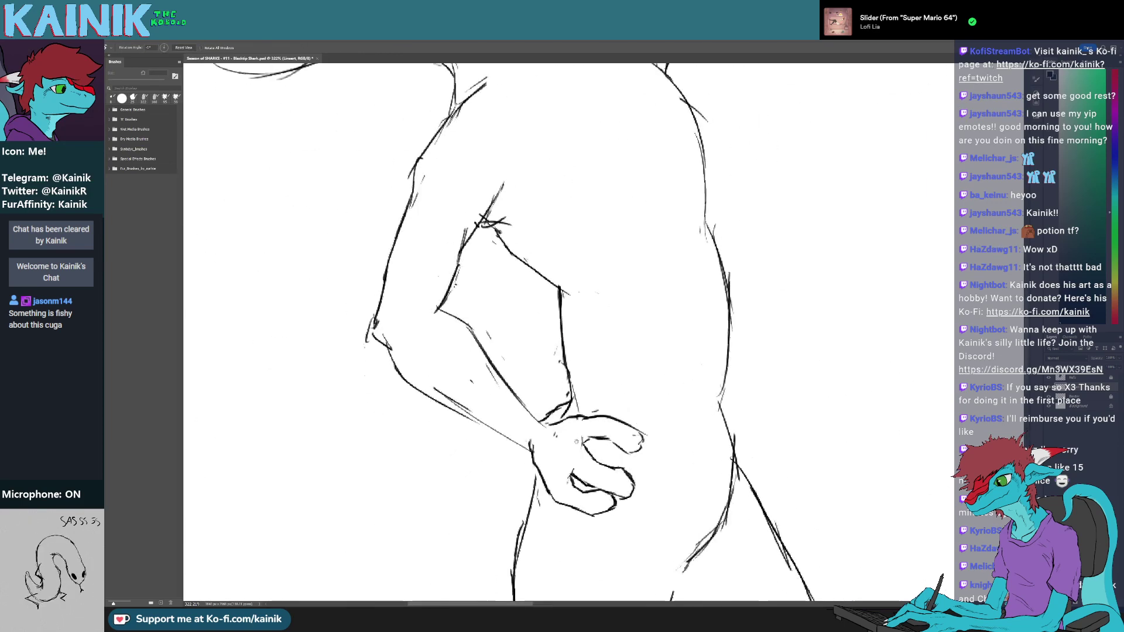
drag(492, 445, 511, 472)
- Erase the rough outer edge of the forearm and redraw it as one clean line from elbow to wrist
mouse_move(460, 426)
mouse_down()
mouse_move(430, 347)
mouse_move(416, 373)
mouse_move(602, 326)
mouse_move(422, 334)
mouse_up()
key(e)
key(r)
key(b)
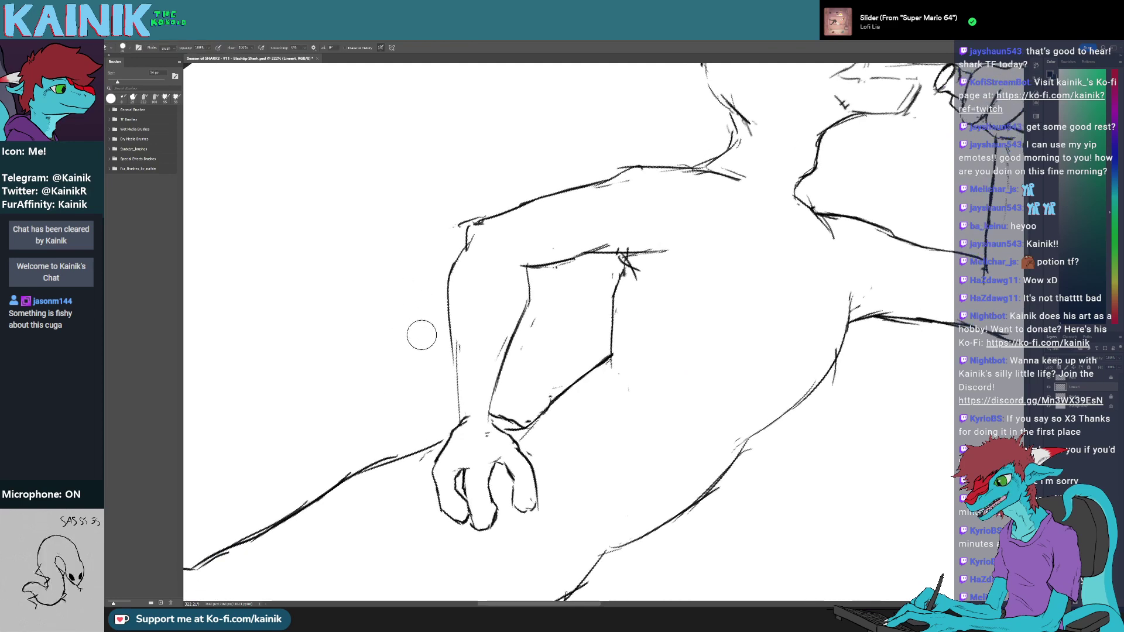
drag(447, 291, 460, 404)
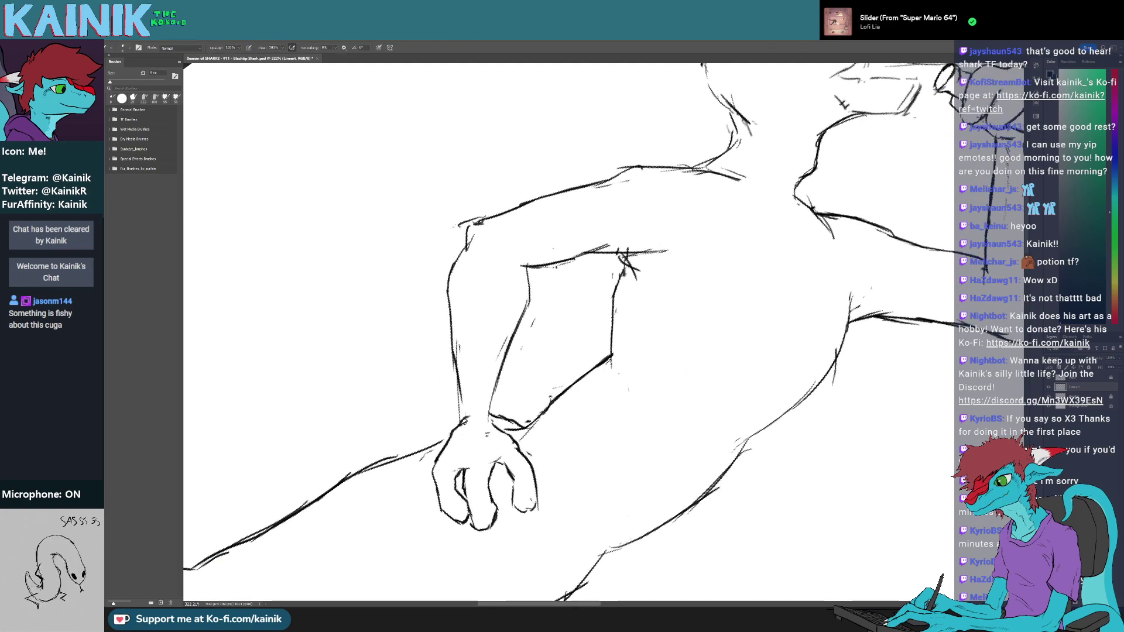
key(ctrl+z)
key(e)
mouse_move(448, 328)
mouse_down()
mouse_move(457, 421)
mouse_move(604, 326)
mouse_move(504, 444)
mouse_move(456, 450)
mouse_move(428, 375)
mouse_move(471, 406)
mouse_up()
key(r)
key(b)
key(r)
key(e)
key(b)
key(r)
drag(575, 162, 491, 445)
- Move the two reference images from the second panel into the third, reselect the lineart layer and save the drawing
scroll(491, 445, down, 12)
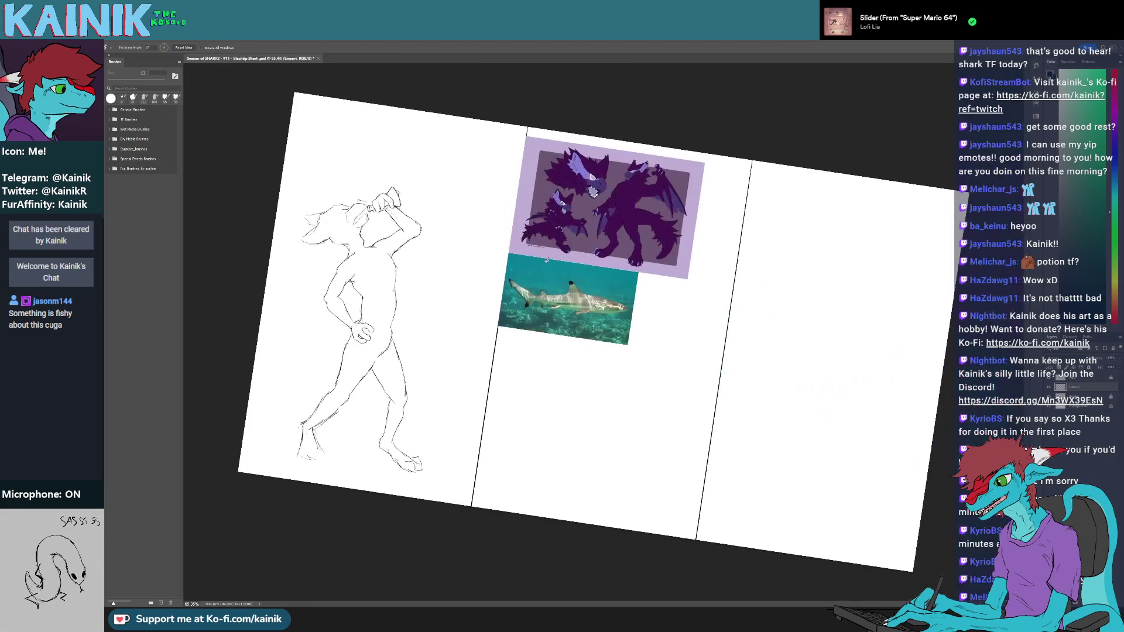
key(Escape)
scroll(693, 383, up, 2)
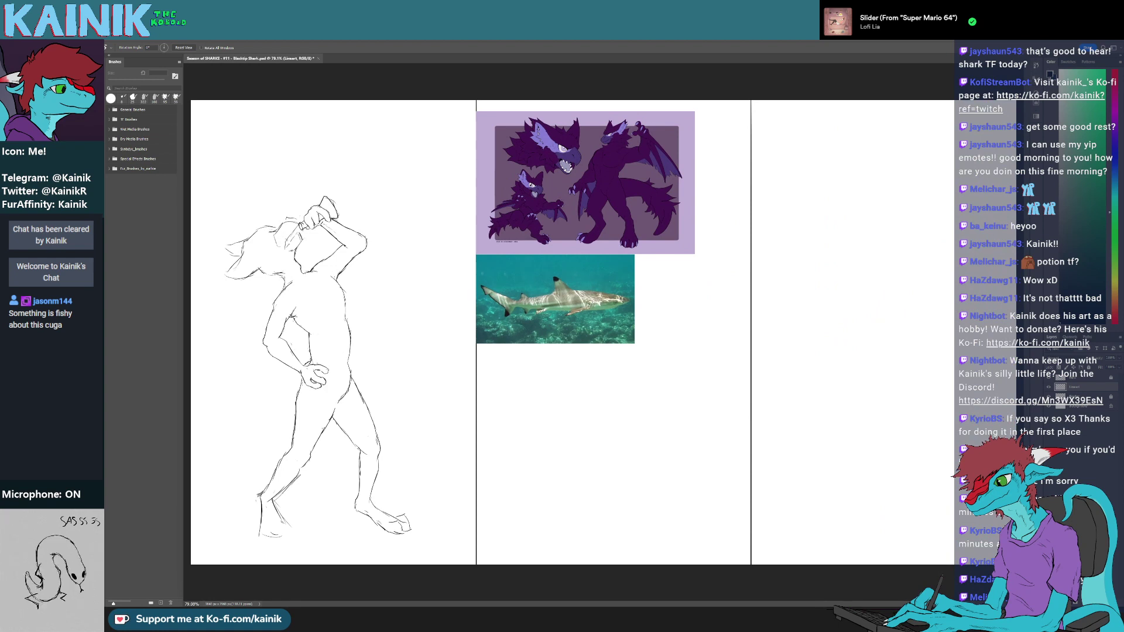
click(1111, 377)
scroll(735, 371, down, 1)
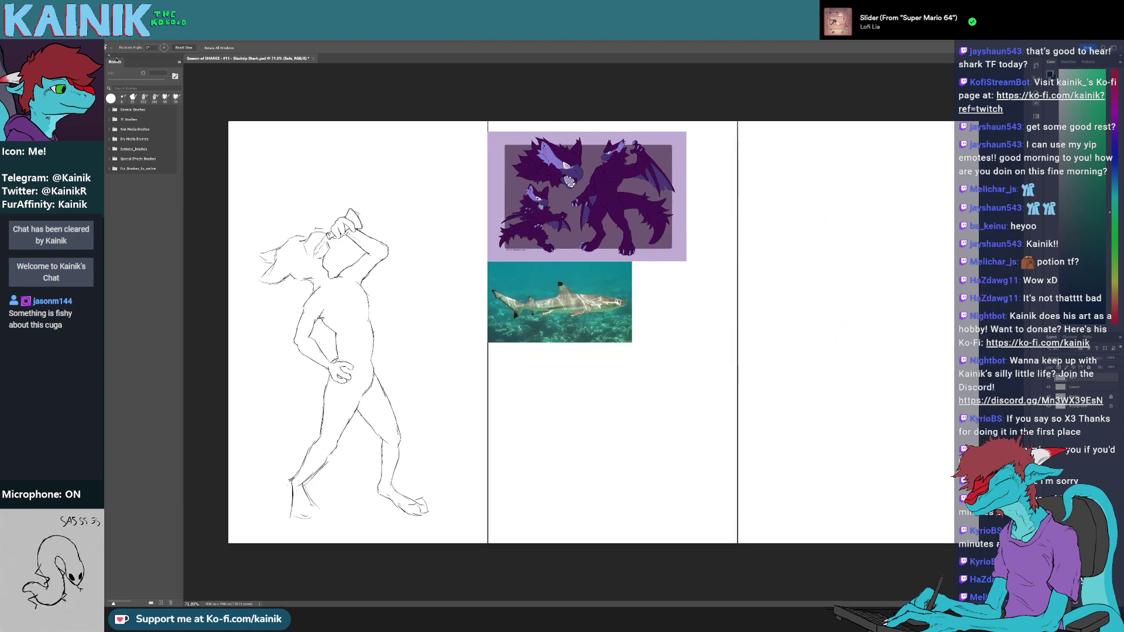
key(v)
mouse_move(681, 206)
mouse_down()
mouse_move(456, 206)
mouse_move(956, 206)
mouse_up()
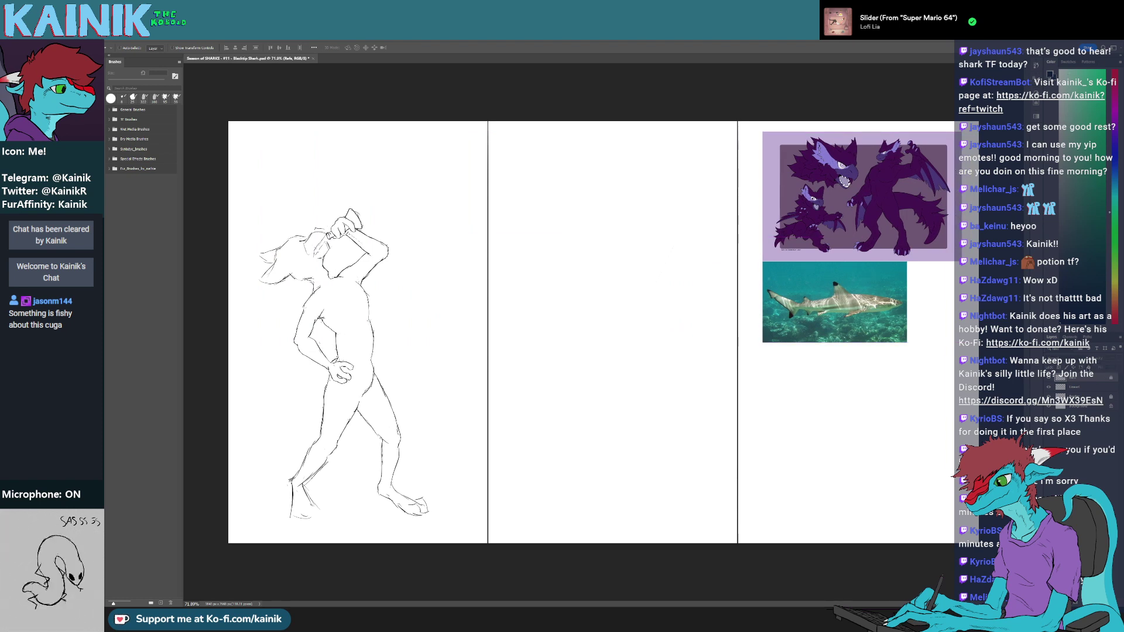
click(1083, 390)
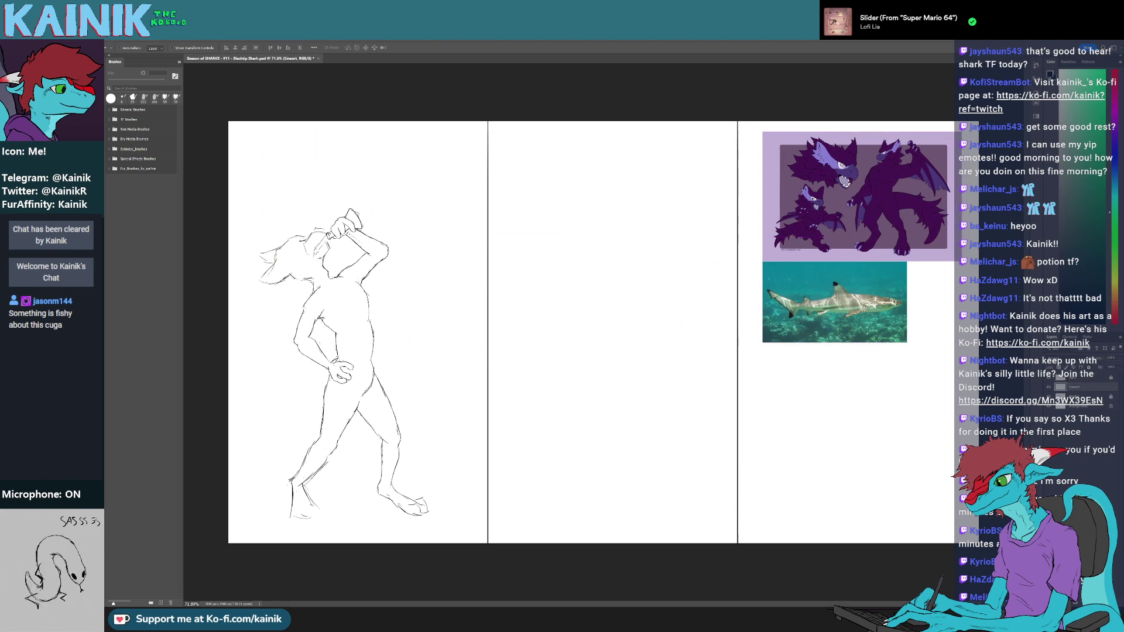
key(ctrl+s)
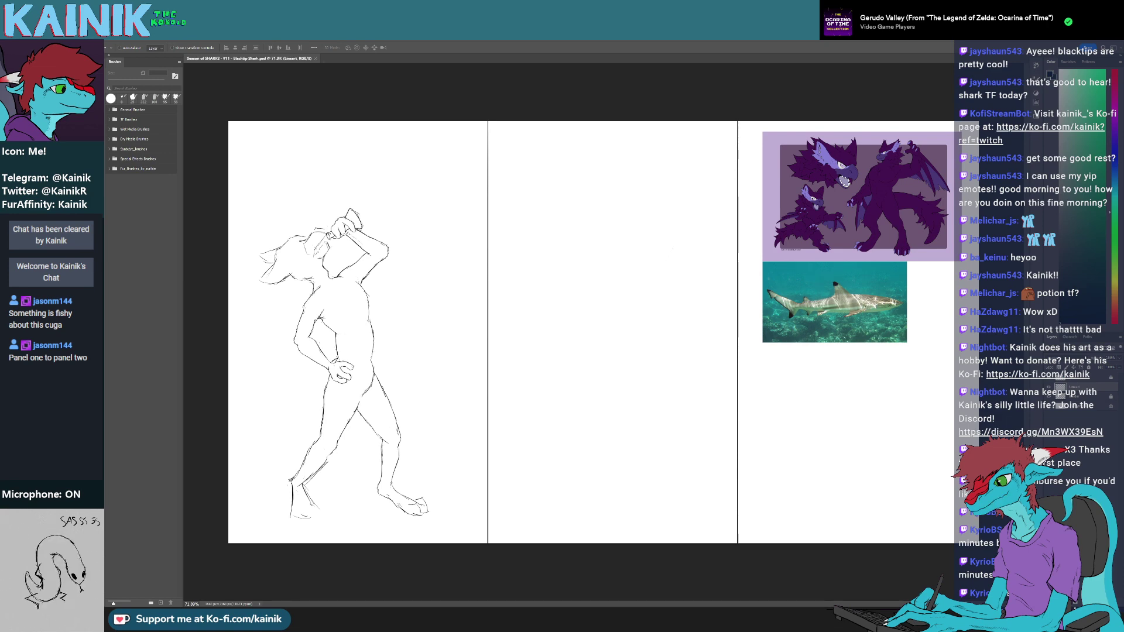
- Shift the full-body figure slightly to the right within the first panel and save the drawing
scroll(676, 323, up, 1)
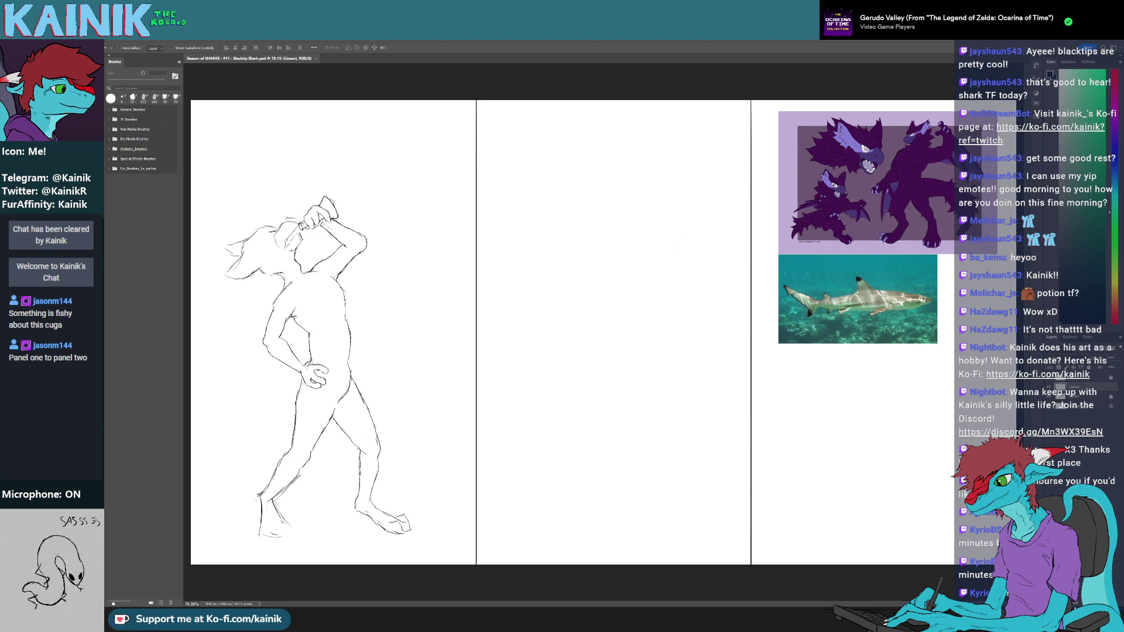
scroll(595, 278, down, 1)
scroll(419, 321, up, 1)
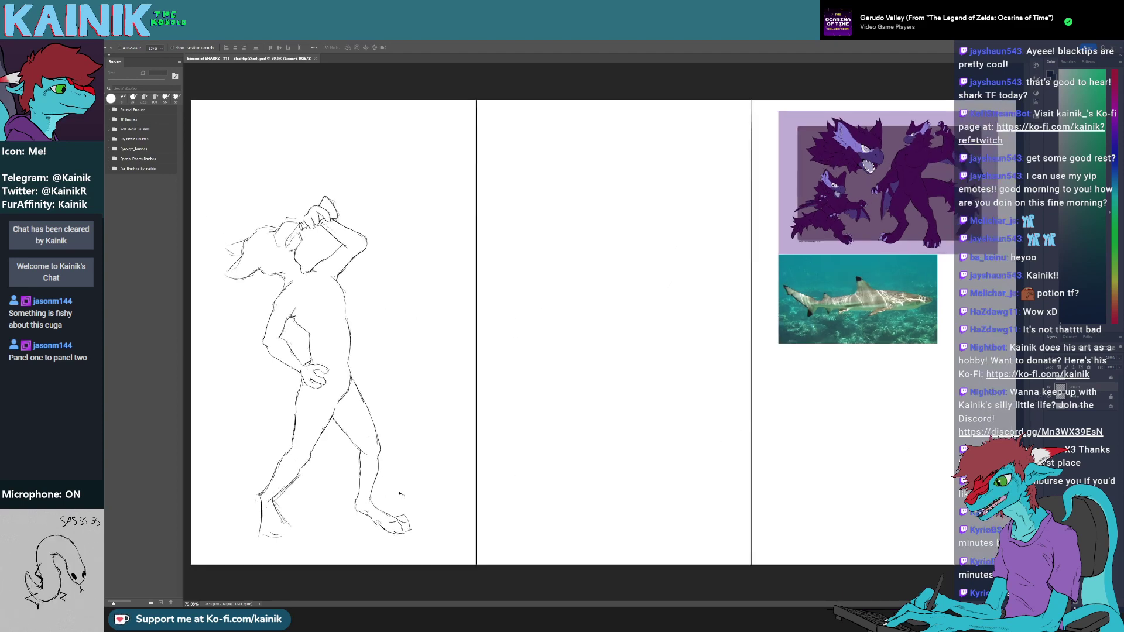
drag(282, 464, 292, 462)
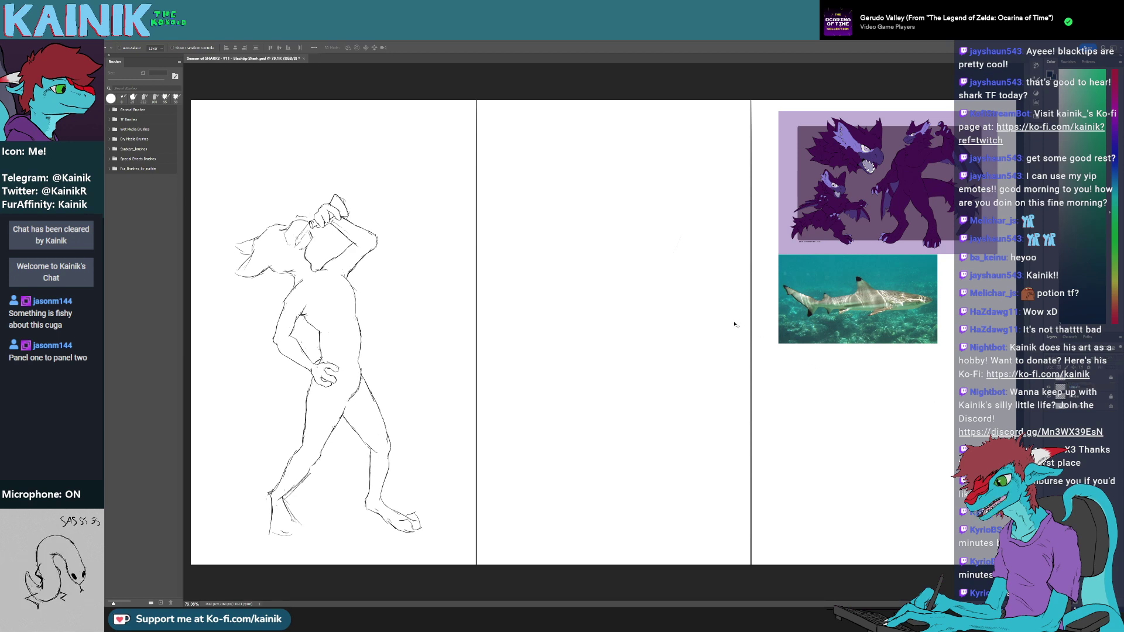
scroll(732, 325, up, 1)
key(ctrl+s)
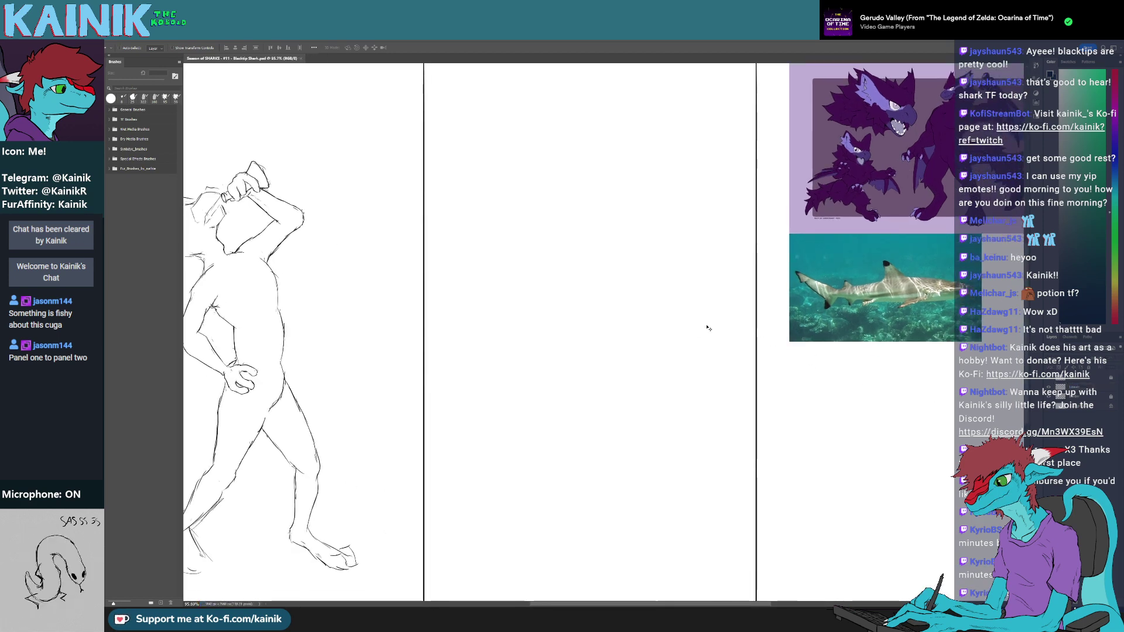
- On a new layer, sketch the upper two rounded bulges of an inflatable-looking ringed pool in the second panel's lower right
scroll(705, 329, down, 1)
key(b)
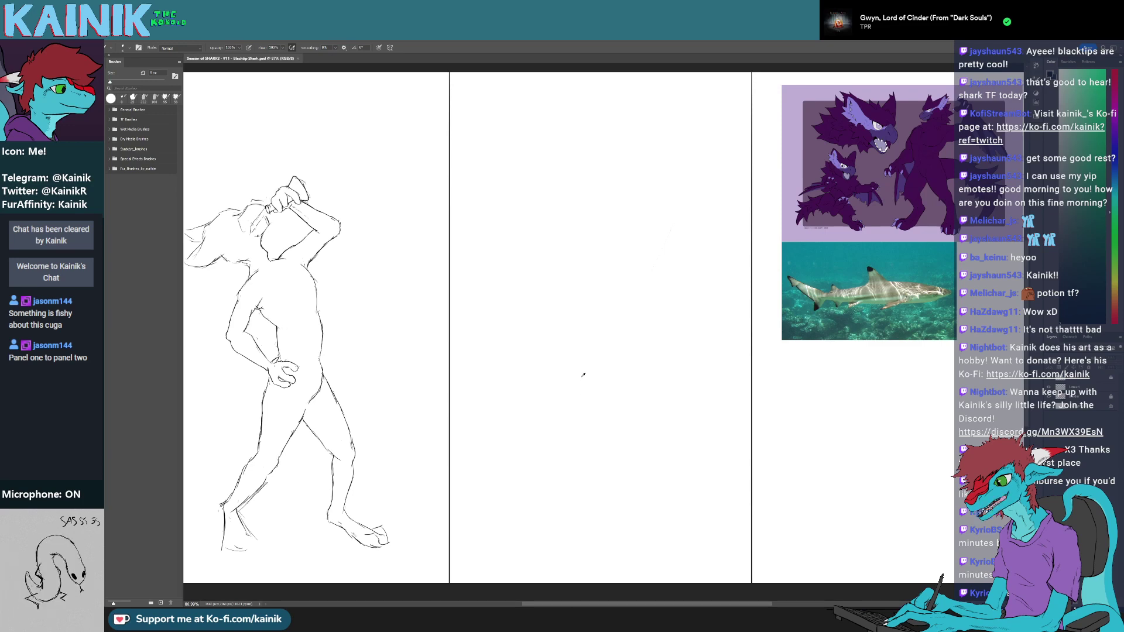
scroll(584, 375, down, 1)
scroll(586, 376, up, 1)
drag(619, 392, 539, 390)
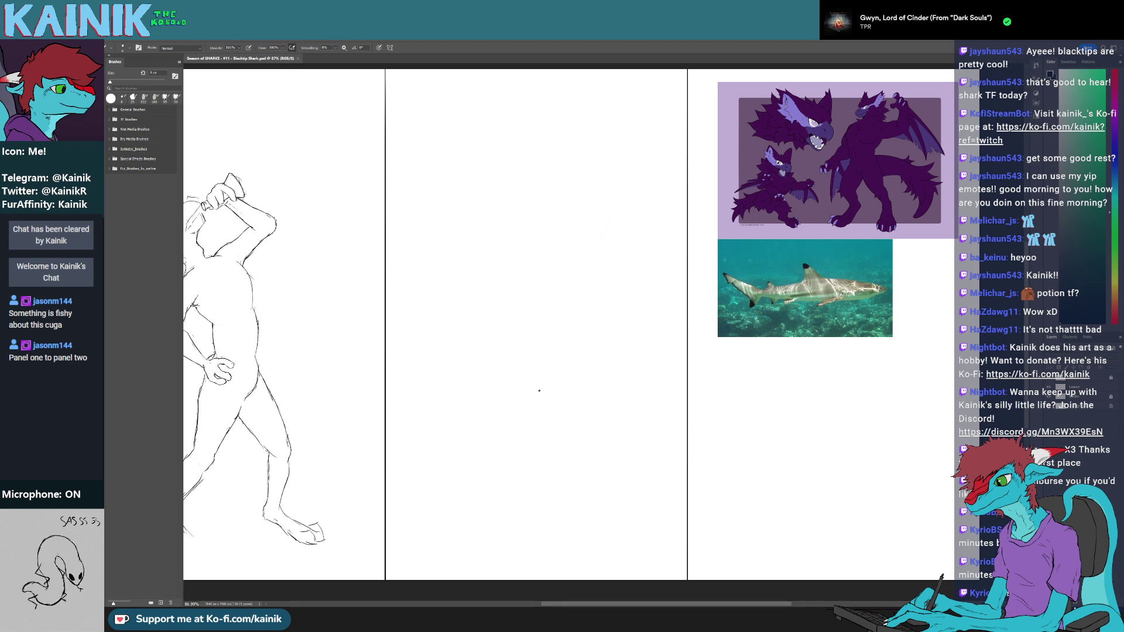
mouse_move(561, 370)
mouse_down()
mouse_move(547, 531)
mouse_move(575, 573)
mouse_move(545, 558)
mouse_move(628, 567)
mouse_up()
drag(579, 561, 647, 558)
key(e)
drag(555, 508, 554, 523)
key(b)
key(e)
mouse_move(552, 448)
mouse_down()
mouse_move(541, 481)
mouse_move(558, 519)
mouse_up()
key(b)
key(e)
mouse_move(557, 443)
mouse_down()
mouse_move(554, 374)
mouse_move(545, 402)
mouse_move(544, 393)
mouse_move(555, 445)
mouse_up()
key(b)
- Draw the pool's lowest bulge and its curved bottom edge out to the panel's right border
mouse_move(553, 517)
mouse_down()
mouse_move(576, 565)
mouse_move(562, 567)
mouse_move(644, 560)
mouse_up()
key(e)
key(b)
drag(553, 564, 685, 572)
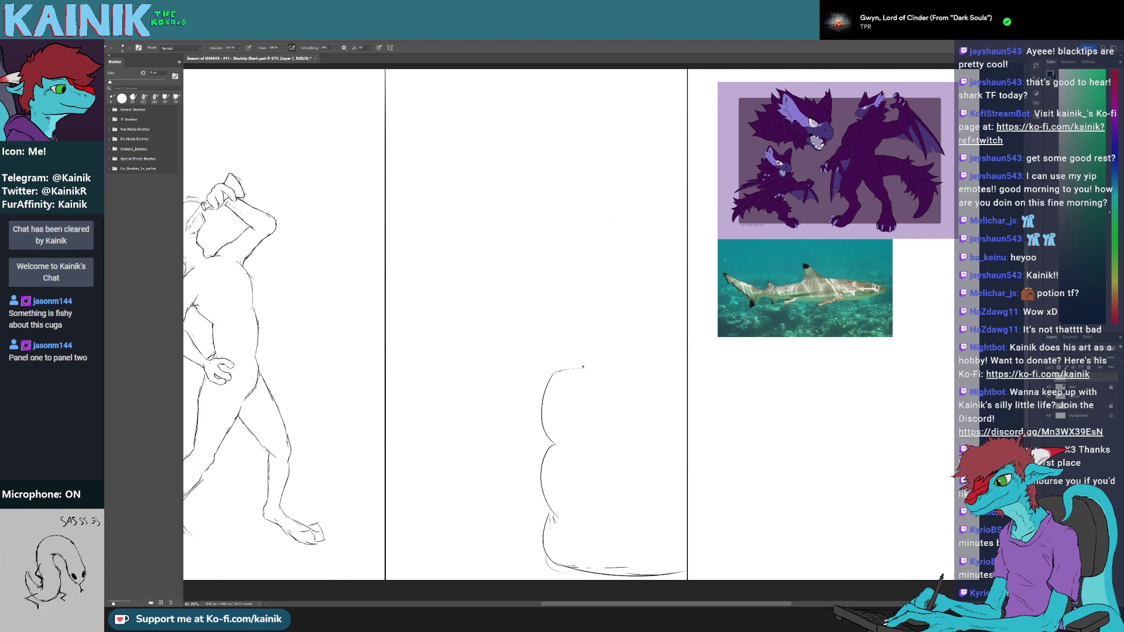
- Draw the pool's wavy top edge and three curved seam lines separating its stacked rings
mouse_move(559, 369)
mouse_down()
mouse_move(618, 379)
mouse_move(614, 369)
mouse_move(682, 377)
mouse_up()
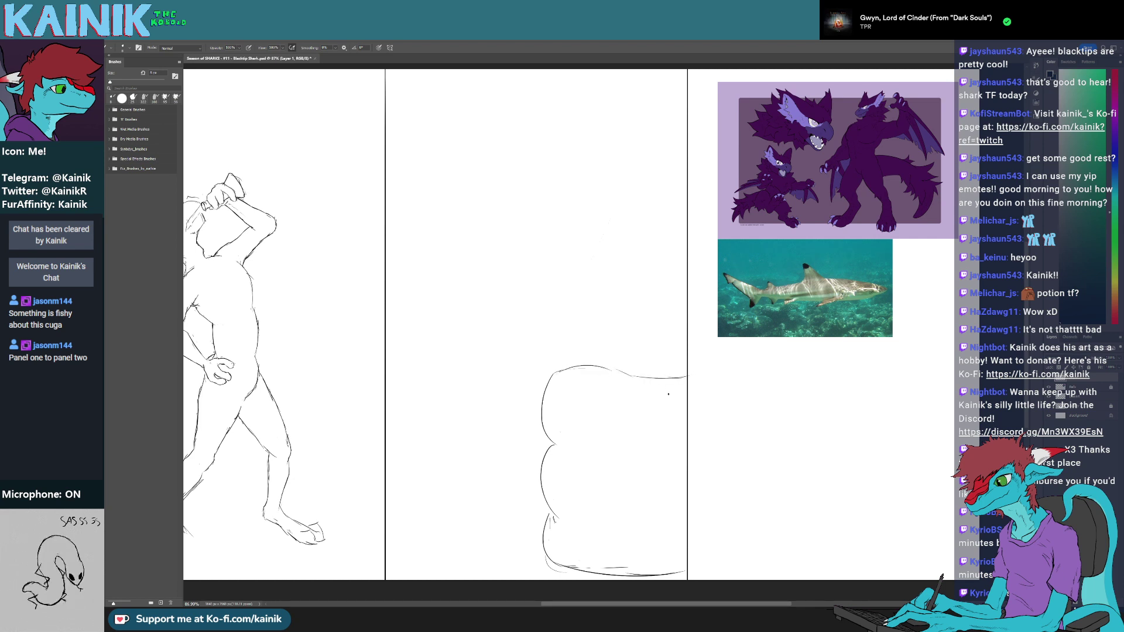
drag(602, 390, 693, 414)
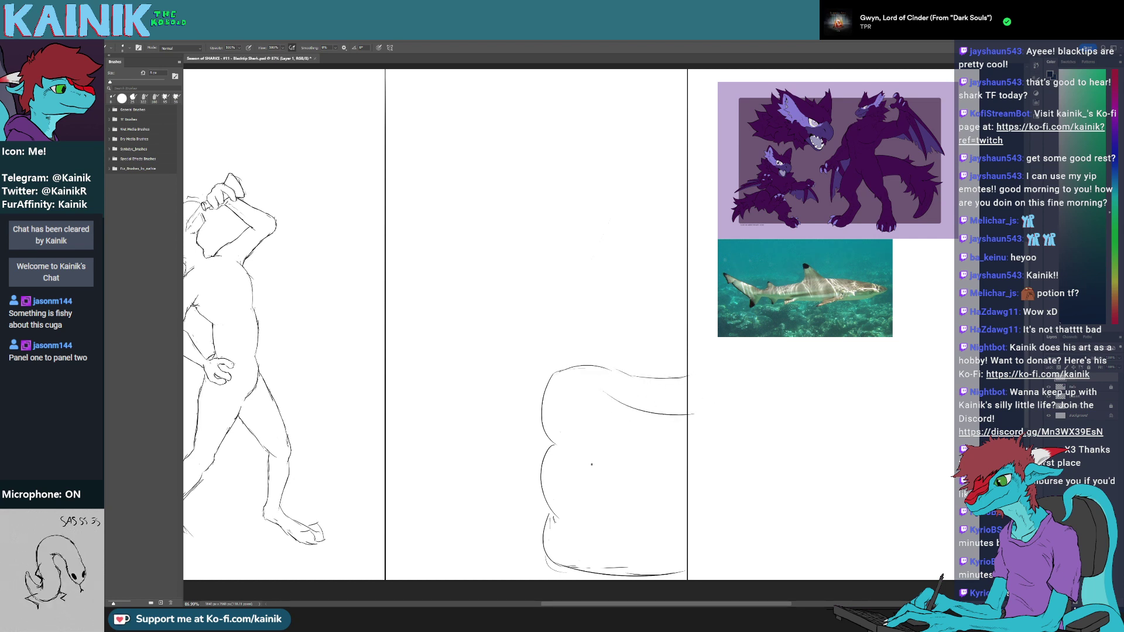
drag(579, 456, 712, 466)
key(ctrl+z)
drag(588, 454, 695, 467)
key(ctrl+z)
drag(586, 454, 710, 480)
drag(609, 532, 739, 533)
- Erase the ends of the pool's seam lines that overrun the border into the third panel
key(e)
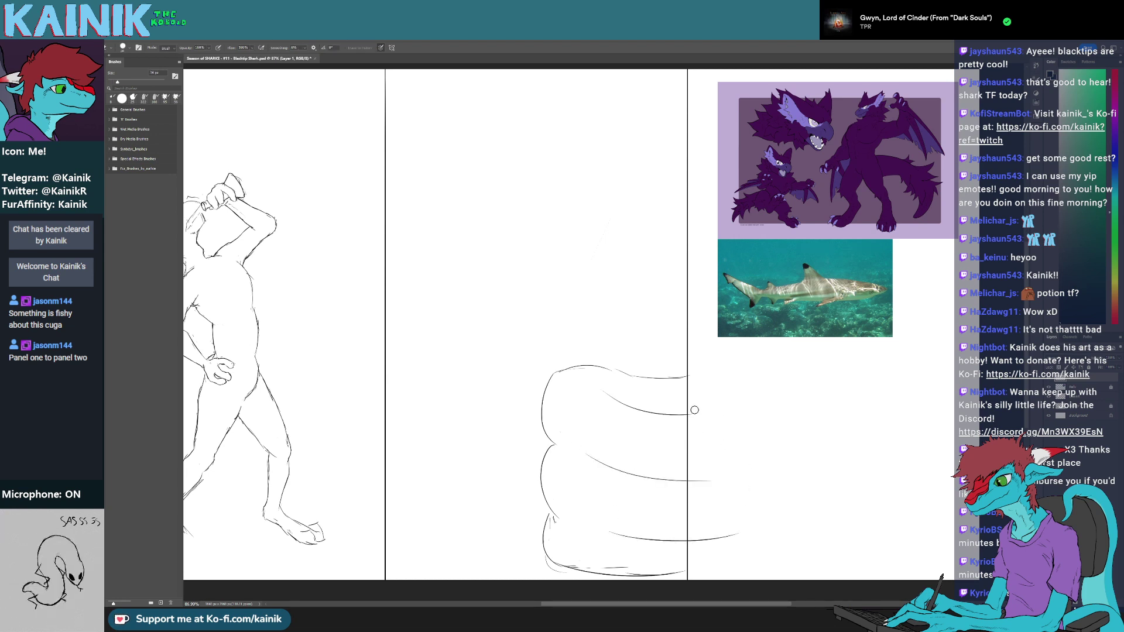
drag(694, 411, 691, 413)
mouse_move(690, 535)
mouse_down()
mouse_move(692, 547)
mouse_move(715, 532)
mouse_up()
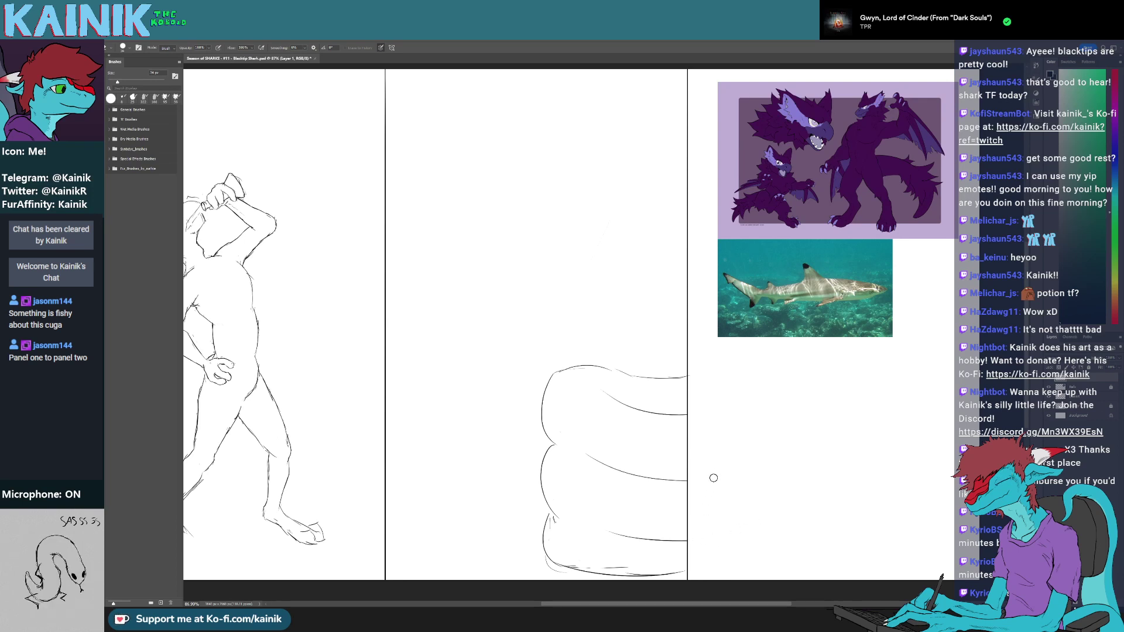
- Draw a tall platform beside the pool with a thin flat top and two straight double-line legs, trimming the leg ends
key(b)
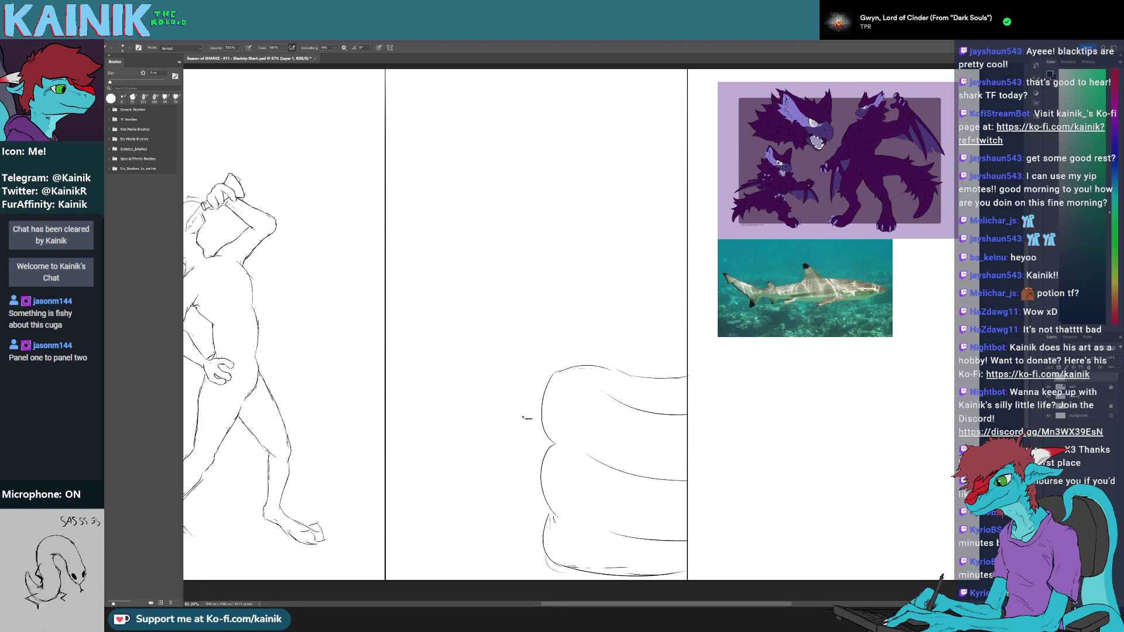
mouse_move(523, 416)
mouse_down()
mouse_move(469, 425)
mouse_move(501, 414)
mouse_move(460, 419)
mouse_up()
mouse_move(528, 423)
mouse_down()
mouse_move(527, 561)
mouse_move(530, 432)
mouse_up()
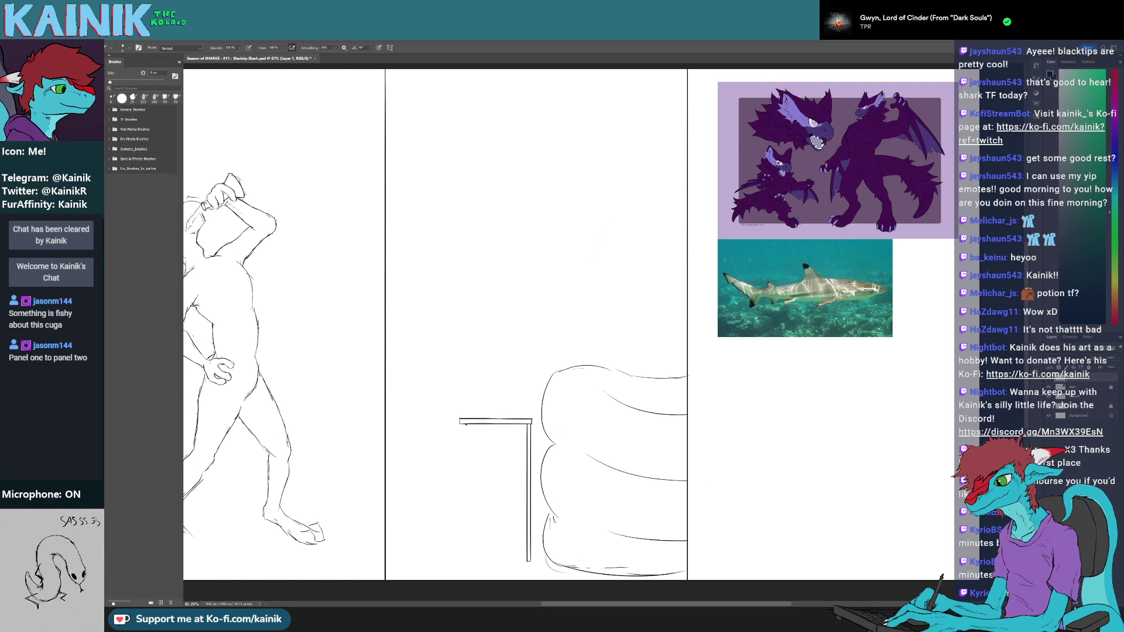
mouse_move(466, 423)
mouse_down()
mouse_move(466, 551)
mouse_move(469, 442)
mouse_up()
key(e)
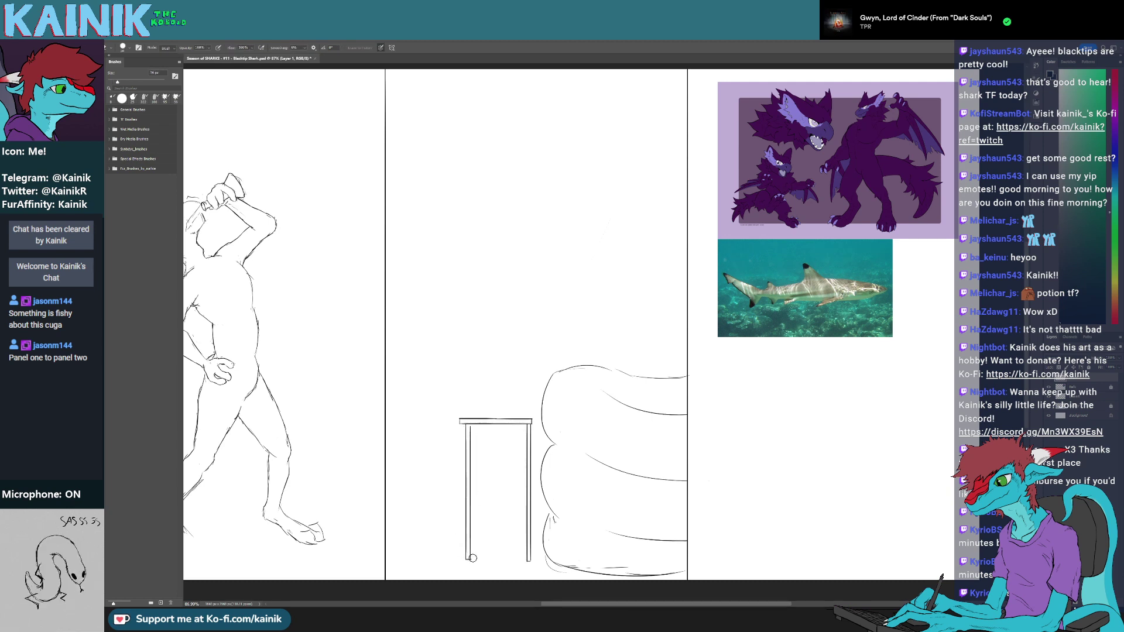
drag(474, 556, 473, 560)
- Draw two lower, thin step slabs descending from the tall platform toward the second panel's left border
key(b)
mouse_move(458, 430)
mouse_down()
mouse_move(406, 428)
mouse_move(439, 454)
mouse_move(397, 454)
mouse_move(457, 458)
mouse_up()
key(ctrl+z)
key(e)
key(b)
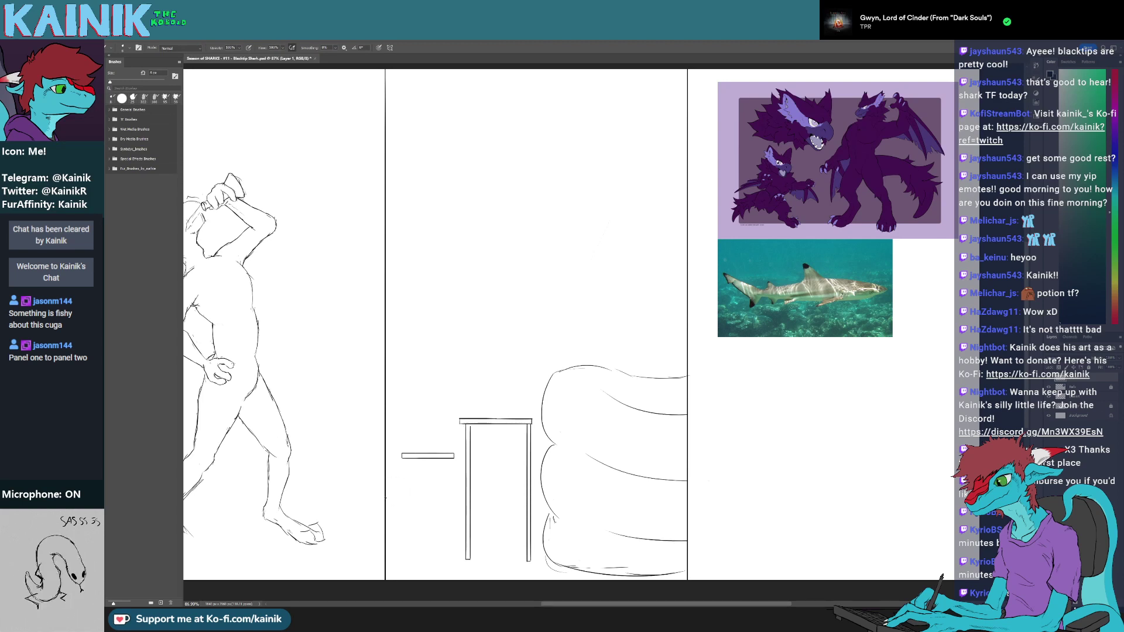
drag(386, 498, 399, 498)
key(ctrl+z)
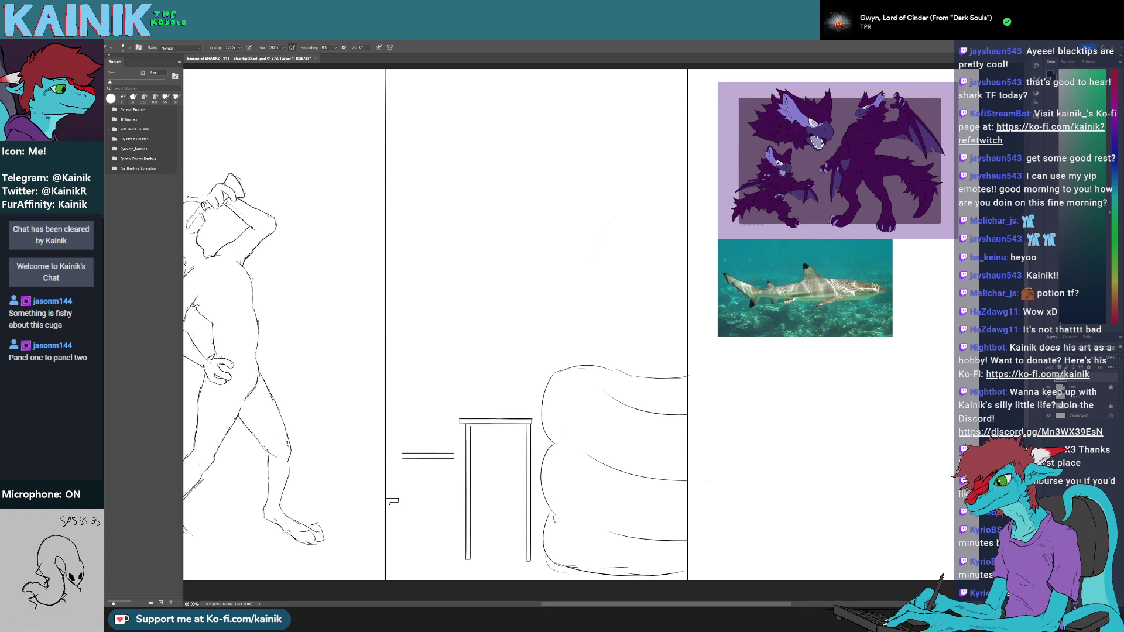
key(e)
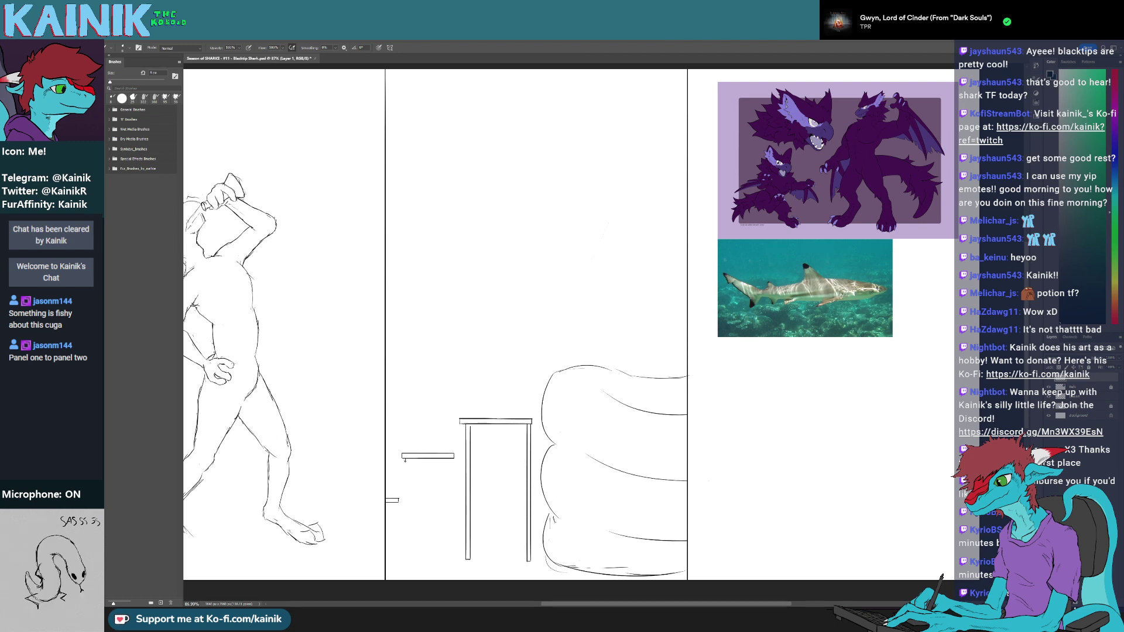
- Add short supports beneath the two lower steps and horizontal crossbars joining them to the tall platform's leg
drag(405, 474, 465, 469)
drag(397, 512, 395, 522)
drag(391, 521, 466, 521)
drag(392, 517, 466, 518)
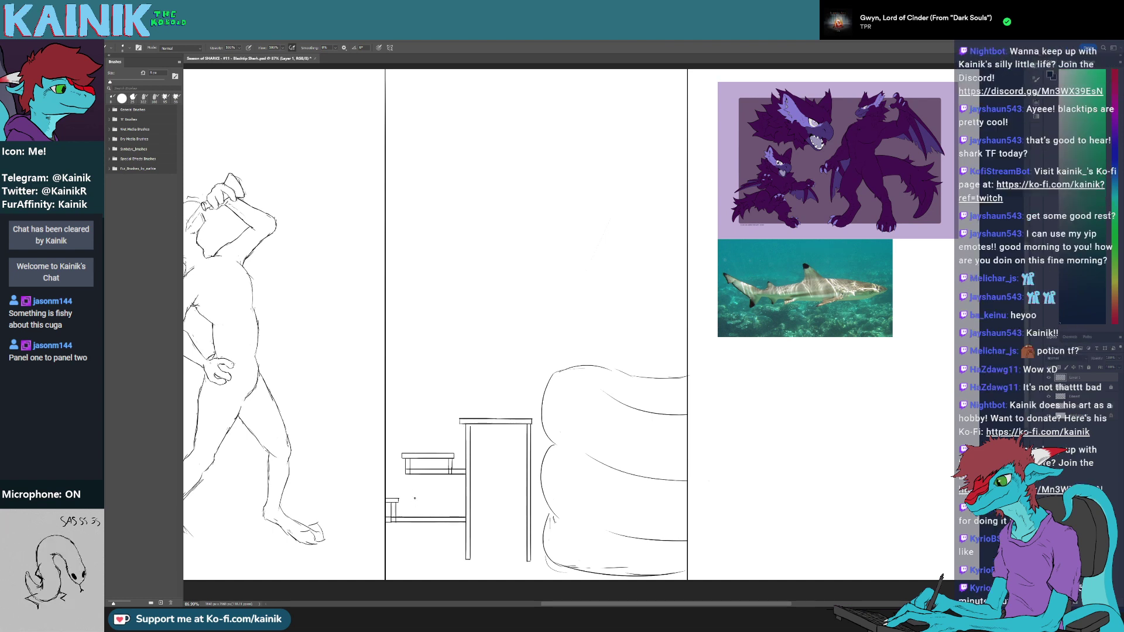
- Add an upright support beneath the middle step and two double-line crossbars between the tall platform's legs
drag(412, 474, 416, 511)
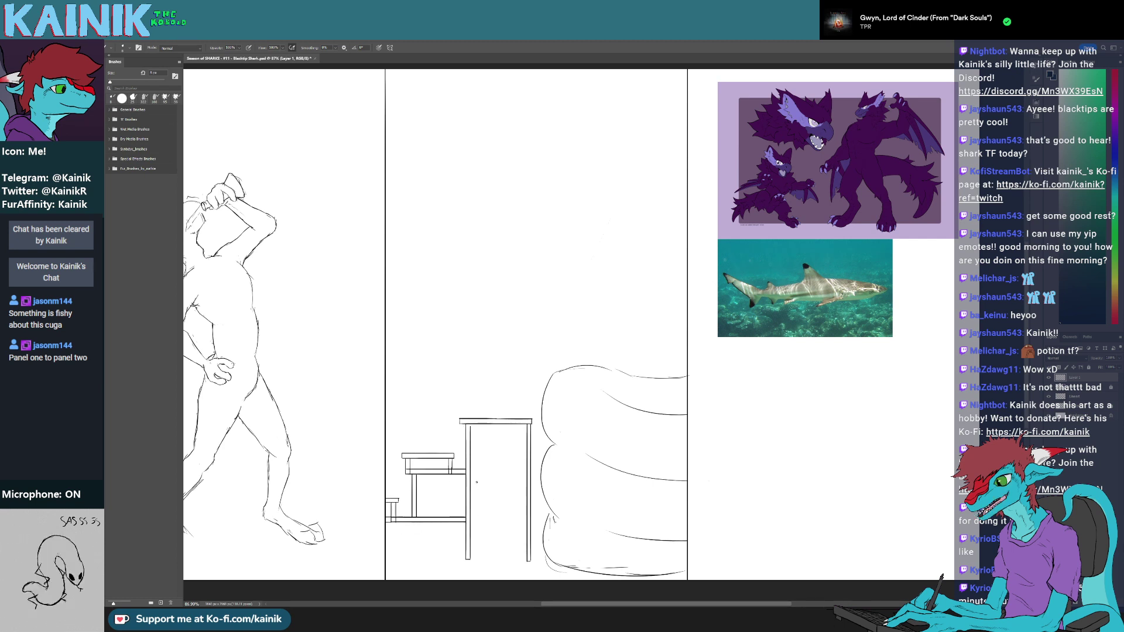
drag(470, 504, 524, 509)
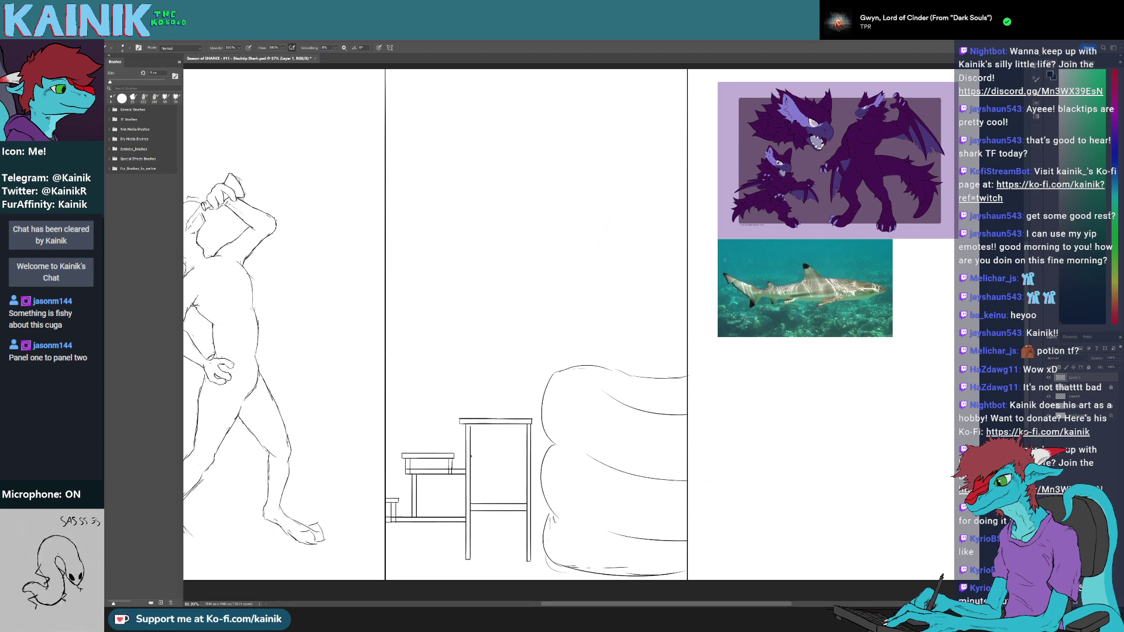
drag(470, 456, 524, 461)
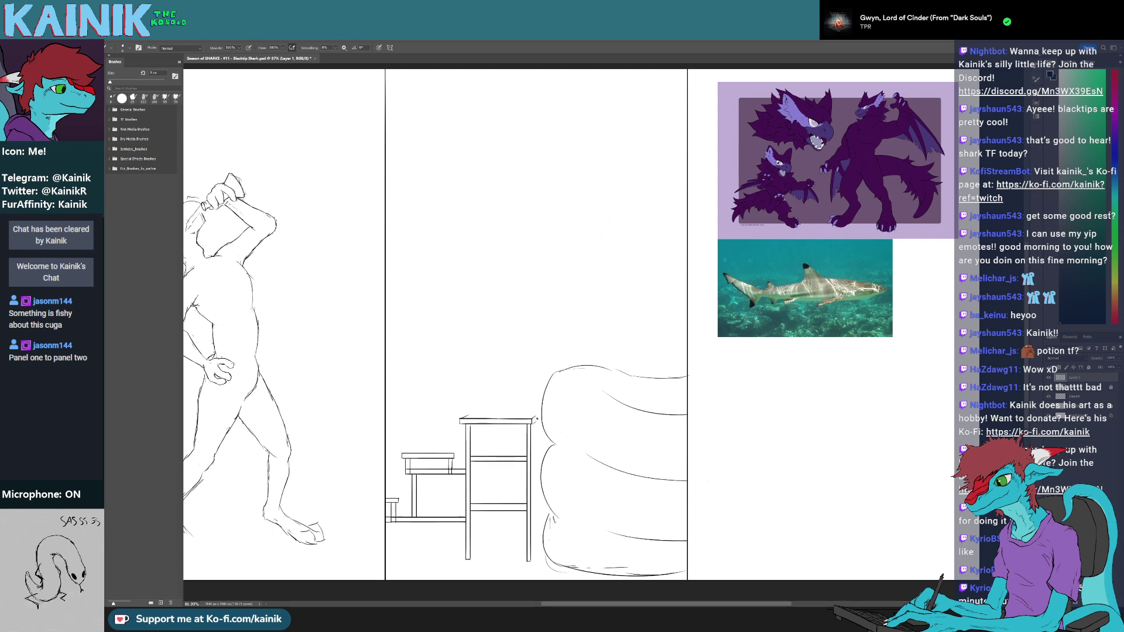
- Give the tall platform depth with a second top edge extended toward the pool and offset lines behind both legs
drag(532, 416, 469, 416)
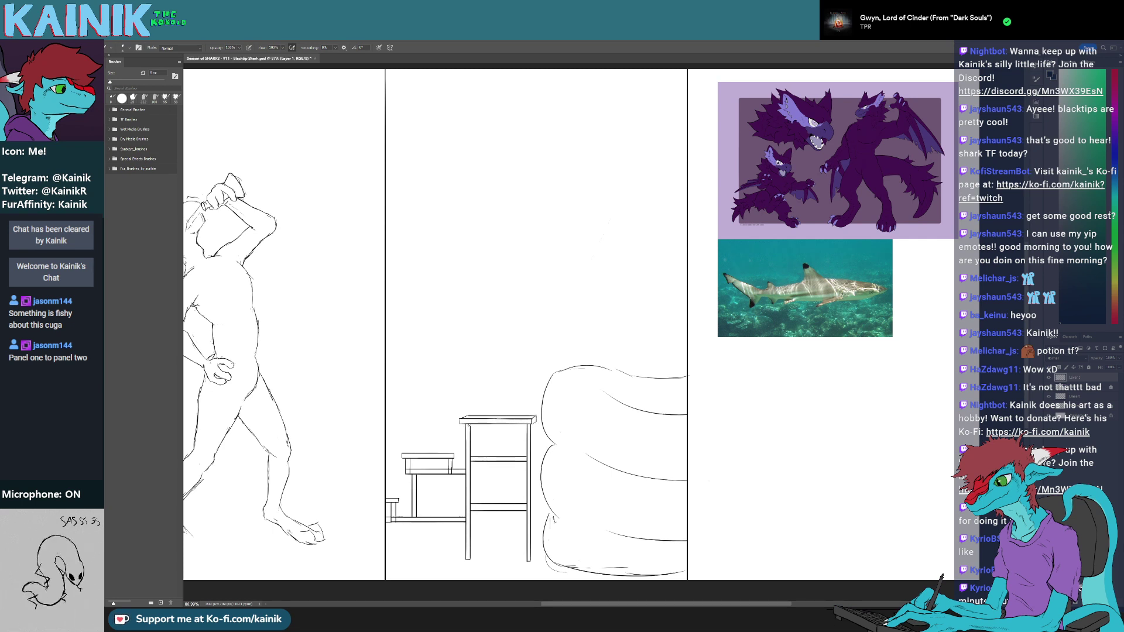
key(e)
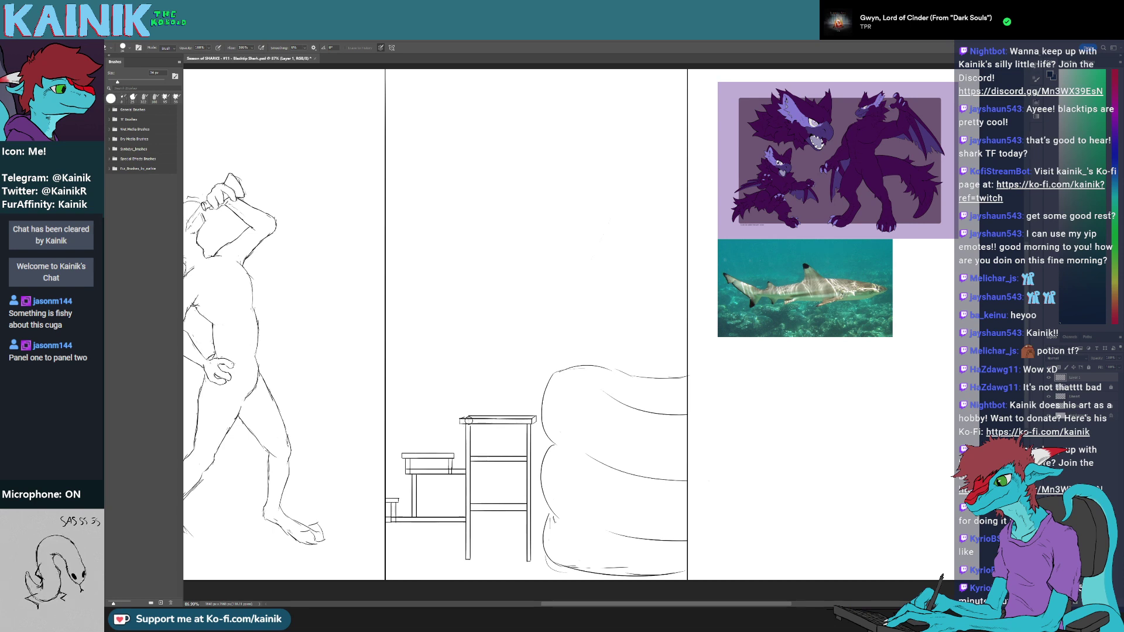
key(b)
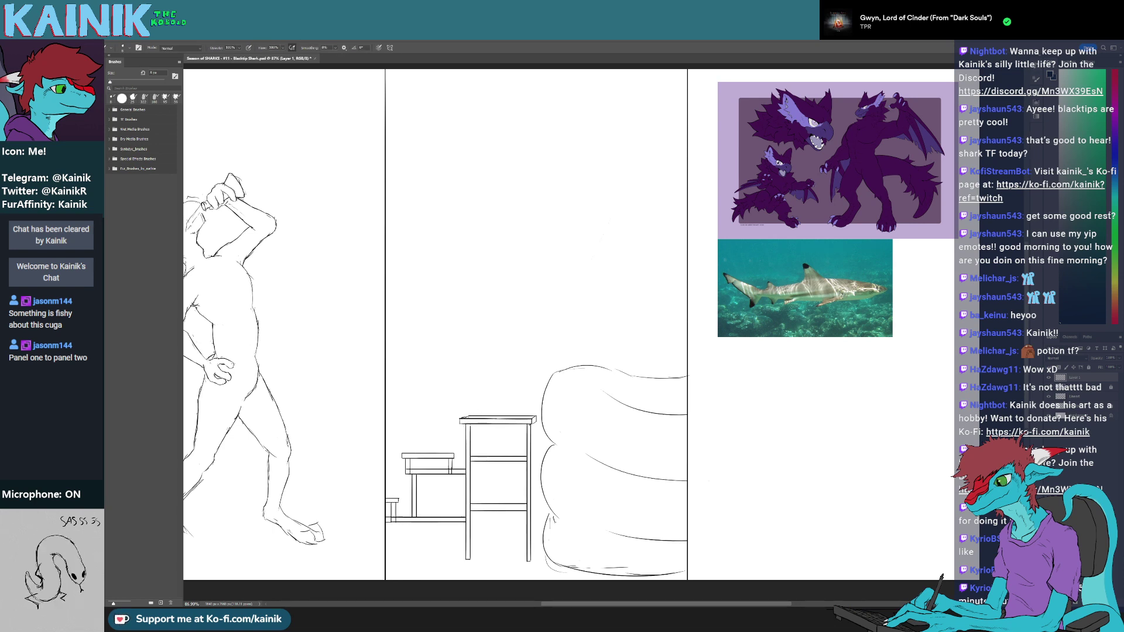
drag(534, 424, 545, 556)
drag(475, 422, 476, 440)
drag(476, 536, 475, 555)
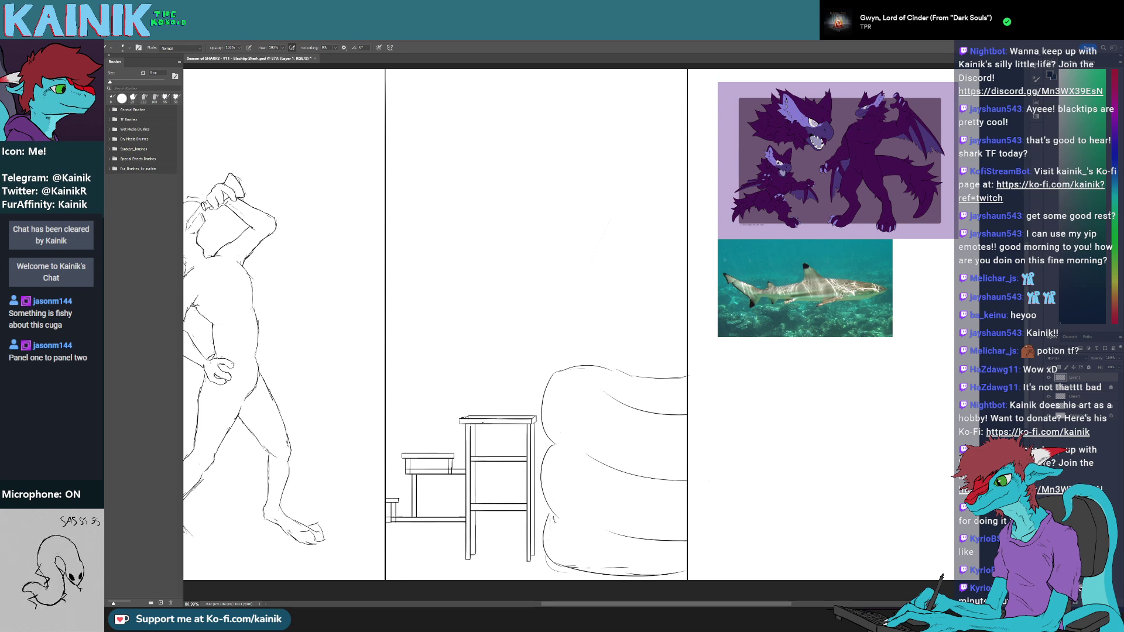
- Add an offset line above each of the tall platform's crossbars and trim the overlap at the legs
drag(475, 451, 525, 451)
key(e)
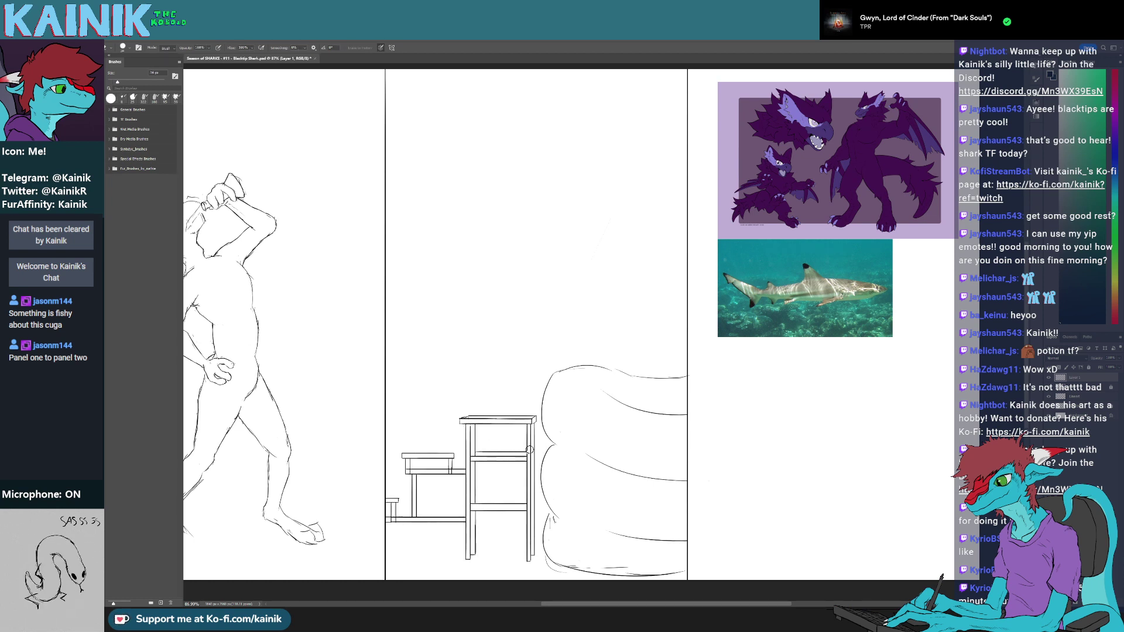
key(b)
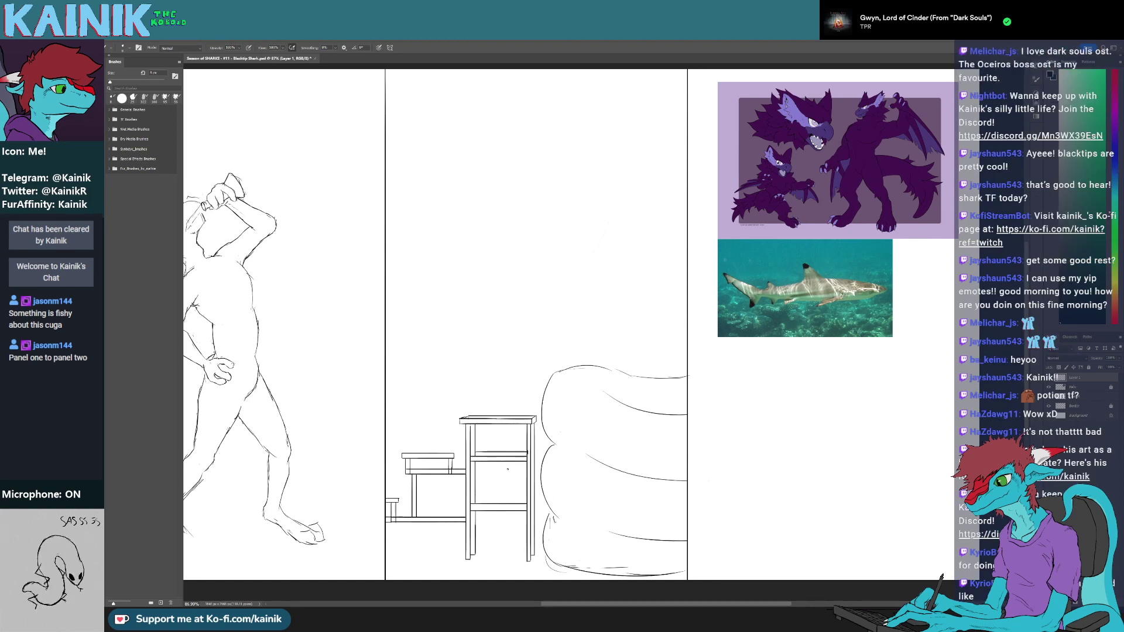
drag(490, 500, 527, 500)
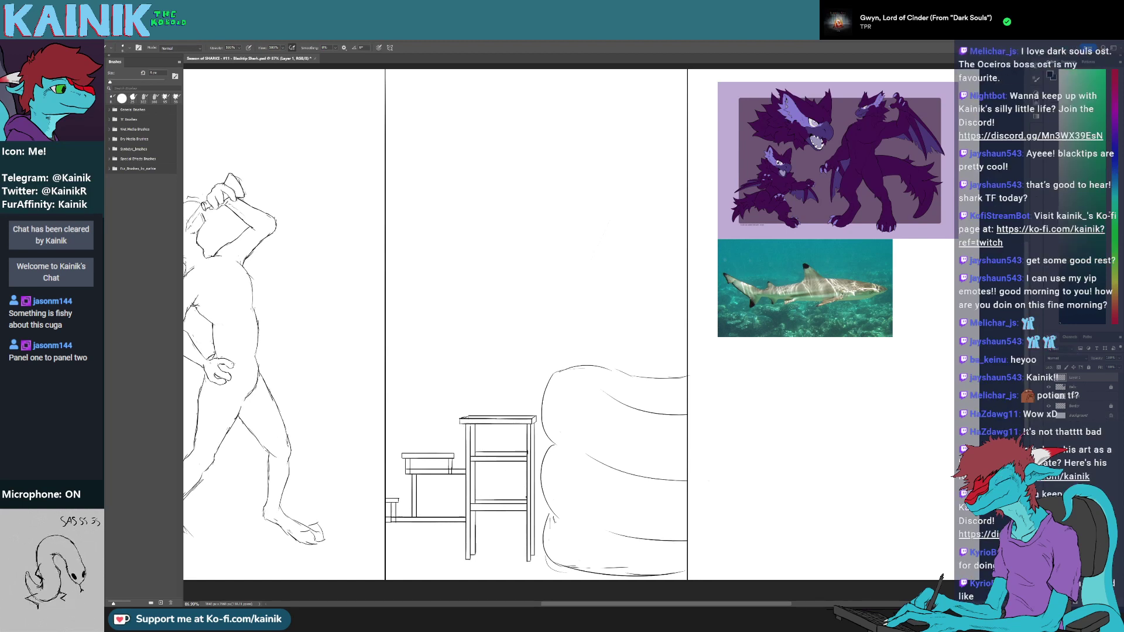
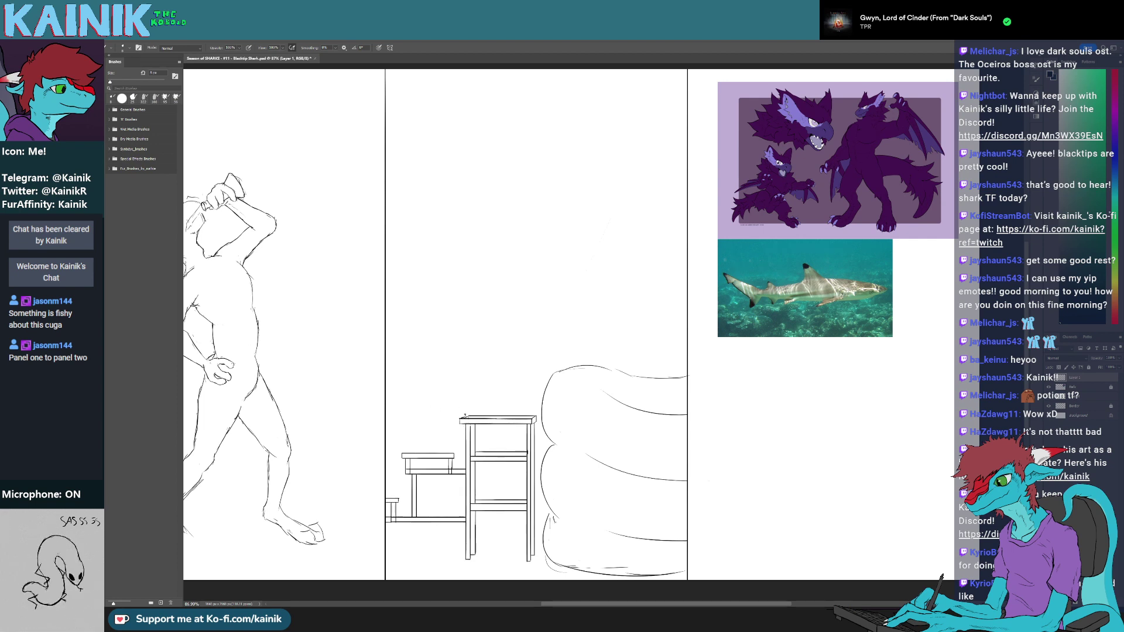
key(e)
key(b)
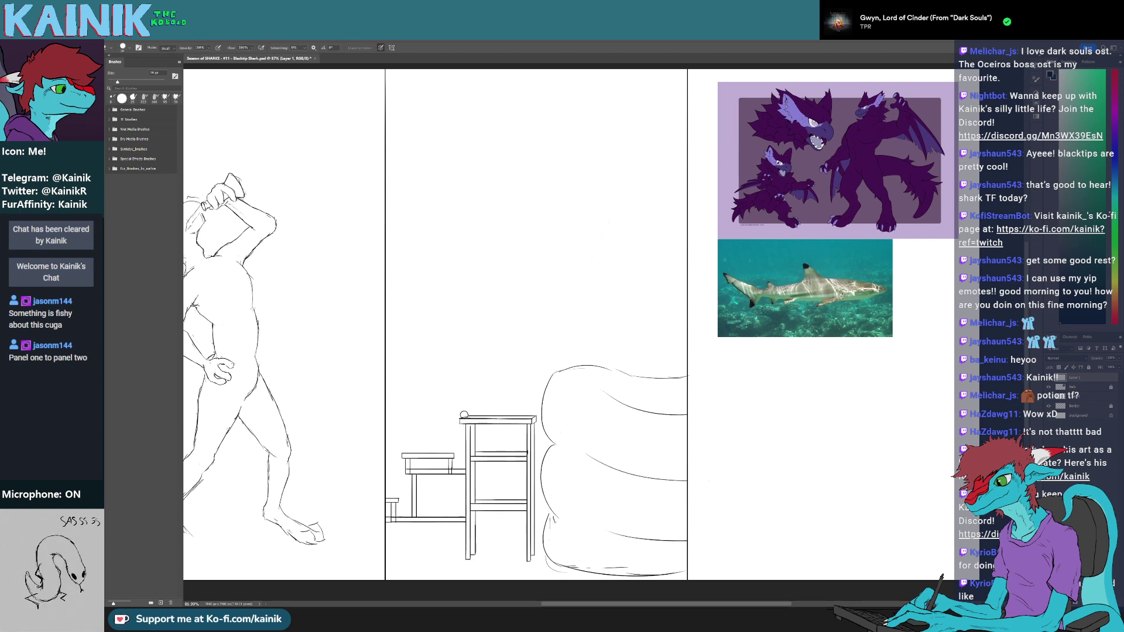
drag(462, 453, 474, 399)
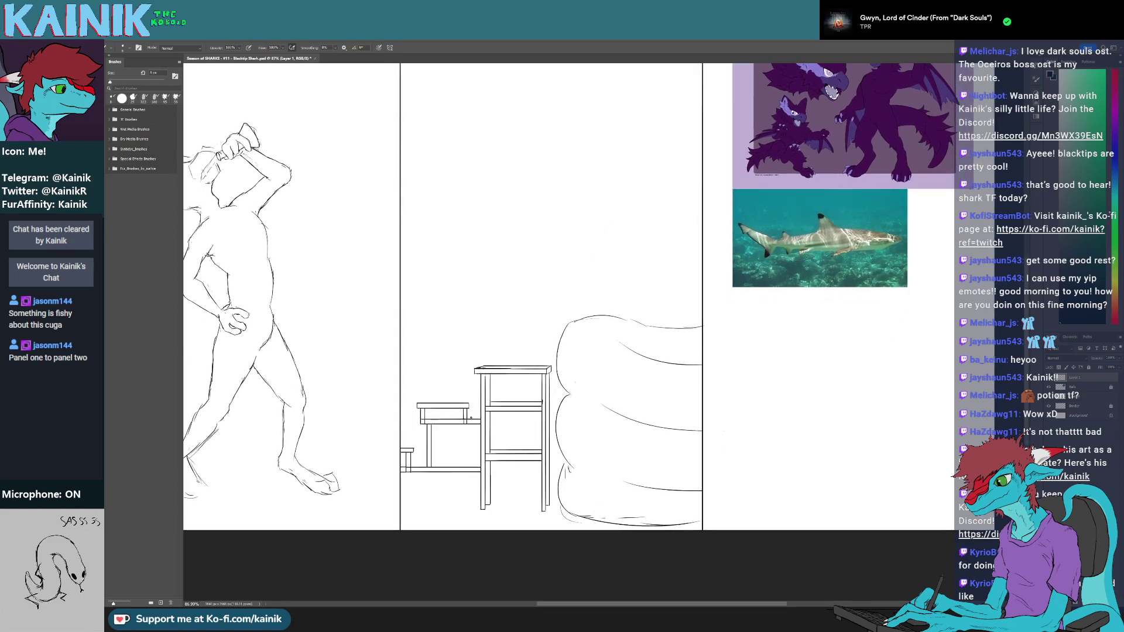
key(e)
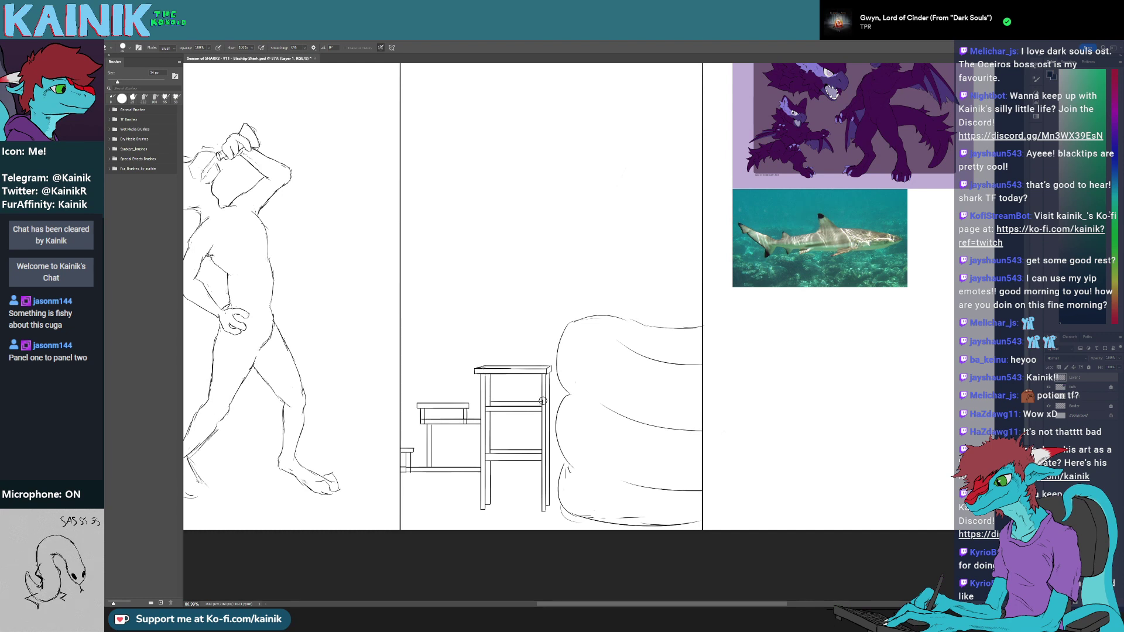
drag(543, 400, 543, 405)
key(b)
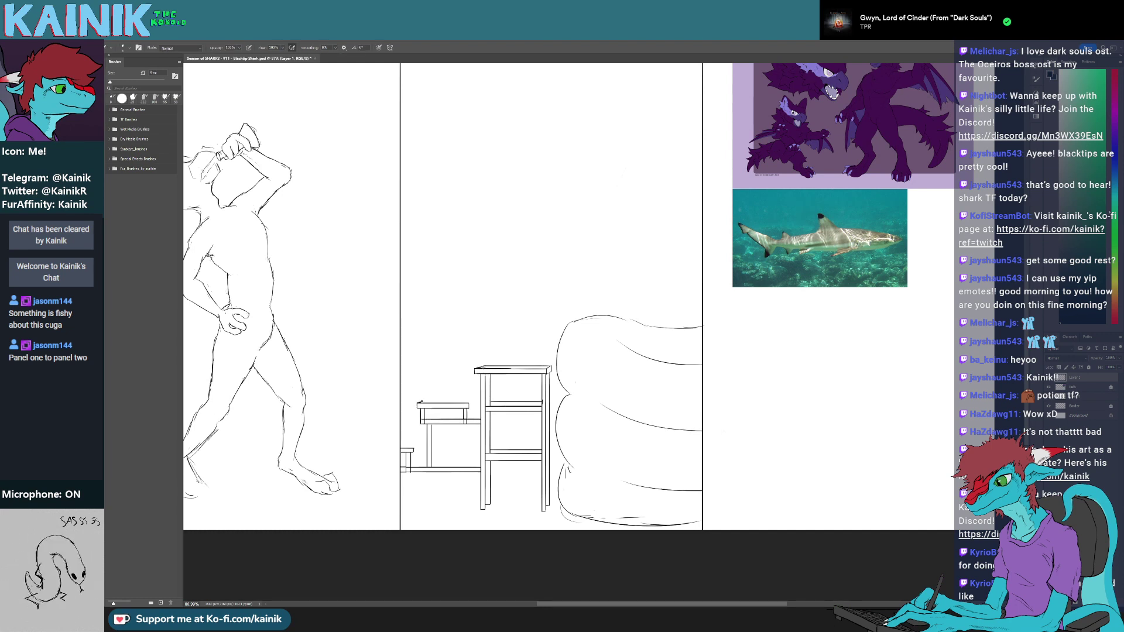
- Add matching depth lines to the lower steps and their supports, and draw a double-line leg beneath the lowest step
drag(417, 402, 473, 401)
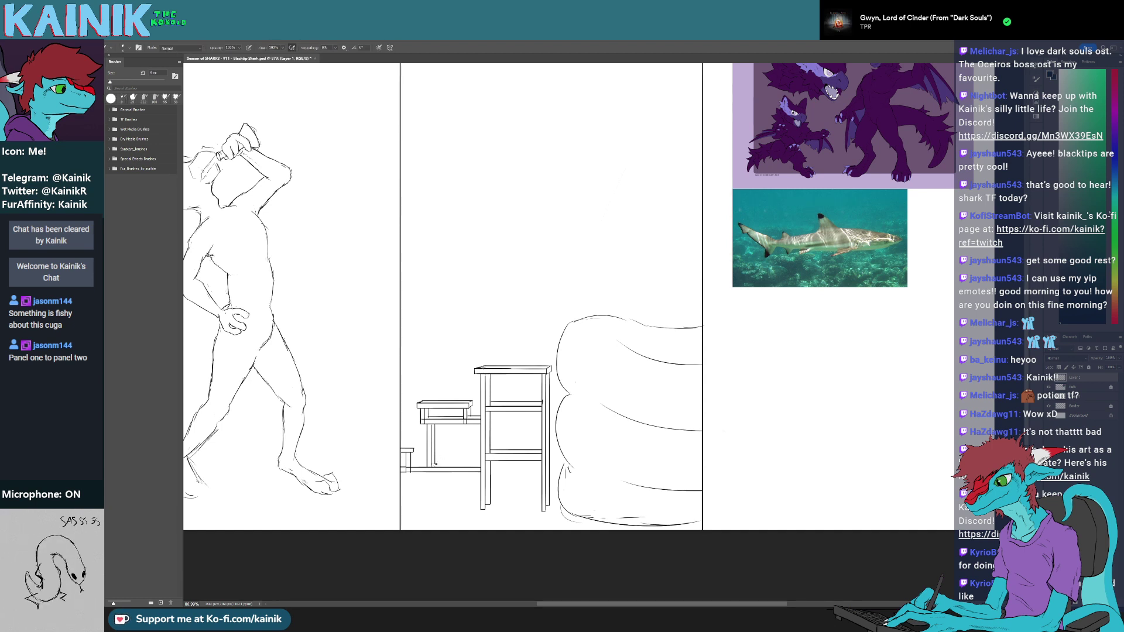
drag(432, 464, 475, 462)
mouse_move(416, 473)
mouse_down()
mouse_move(416, 507)
mouse_move(419, 474)
mouse_up()
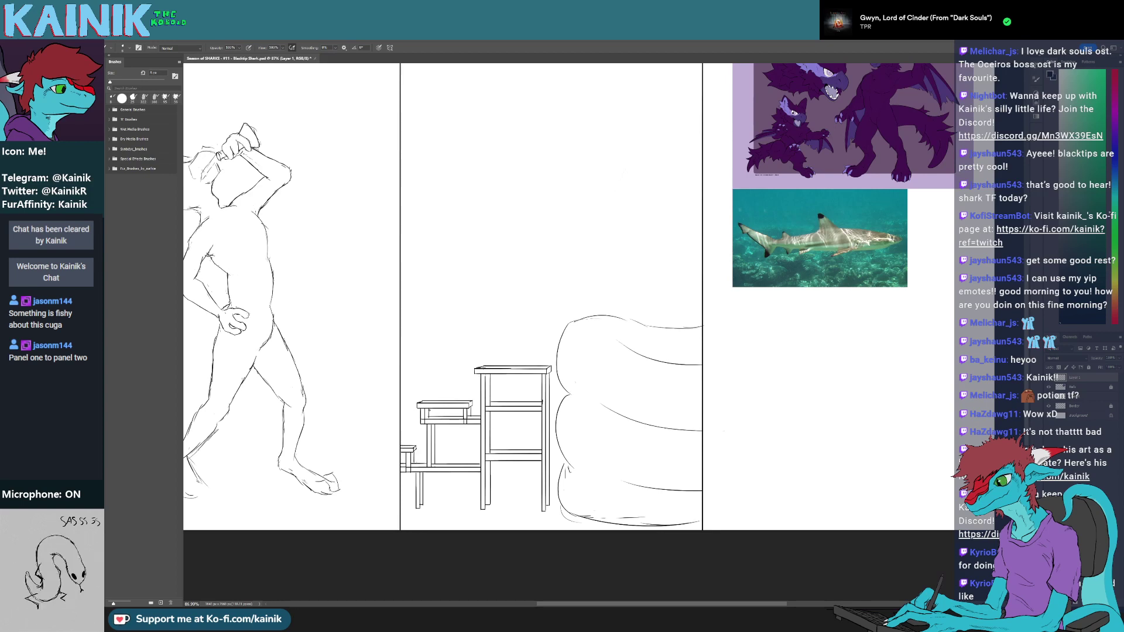
- Sketch a sweeping curve and a rough hip circle for the second panel's figure above the pool's rim
drag(591, 346, 511, 381)
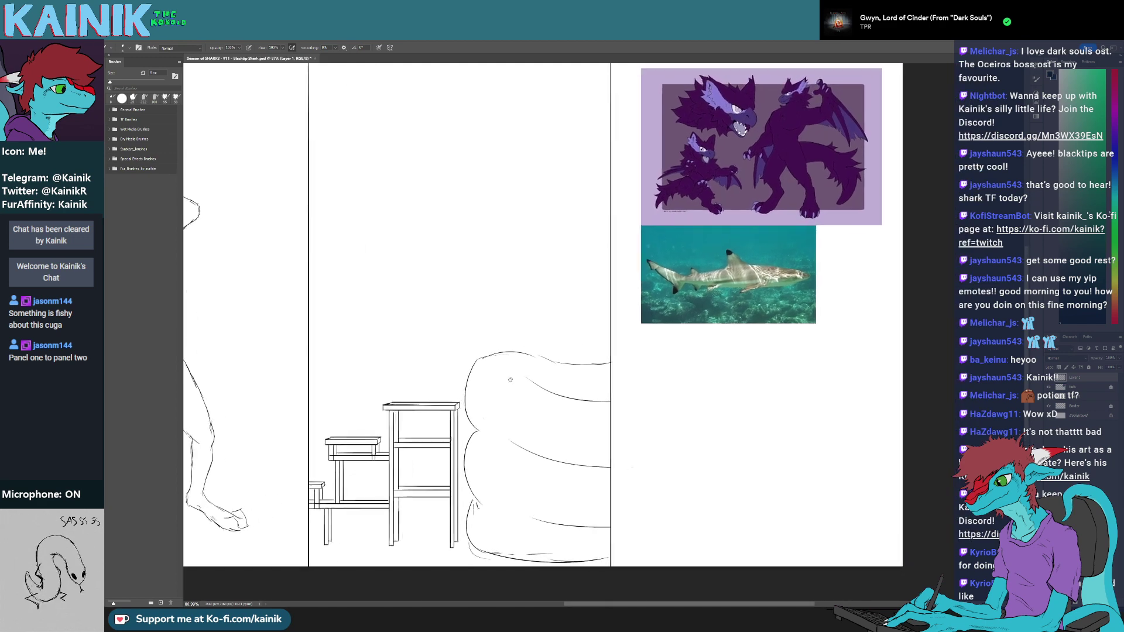
drag(470, 218, 487, 271)
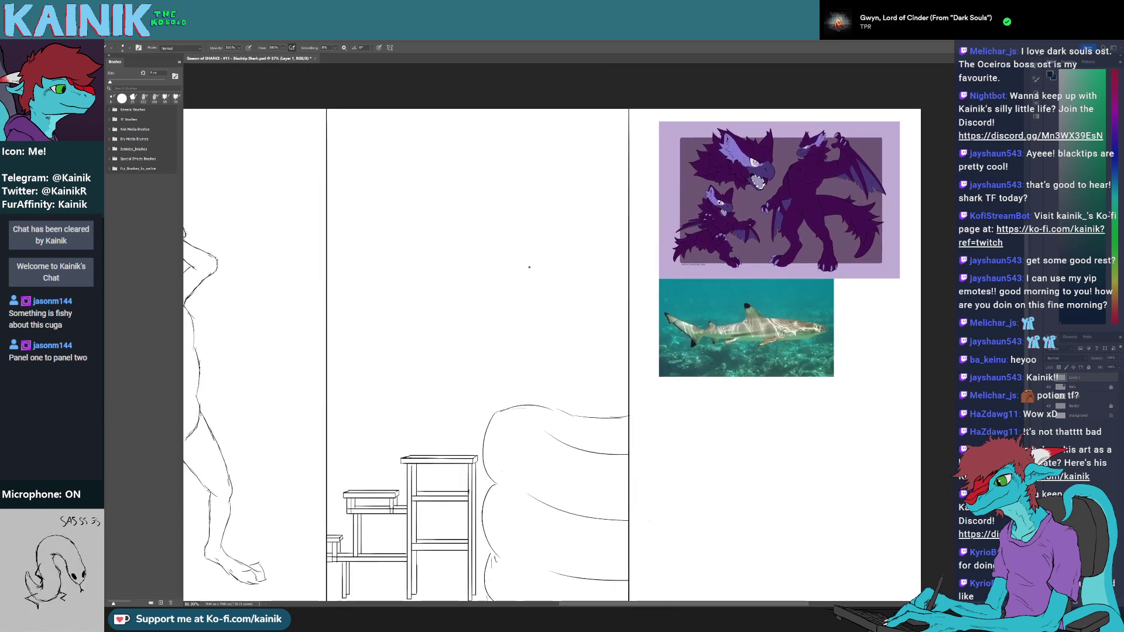
mouse_move(515, 240)
mouse_down()
mouse_move(548, 295)
mouse_move(539, 282)
mouse_move(497, 346)
mouse_move(529, 338)
mouse_move(501, 367)
mouse_up()
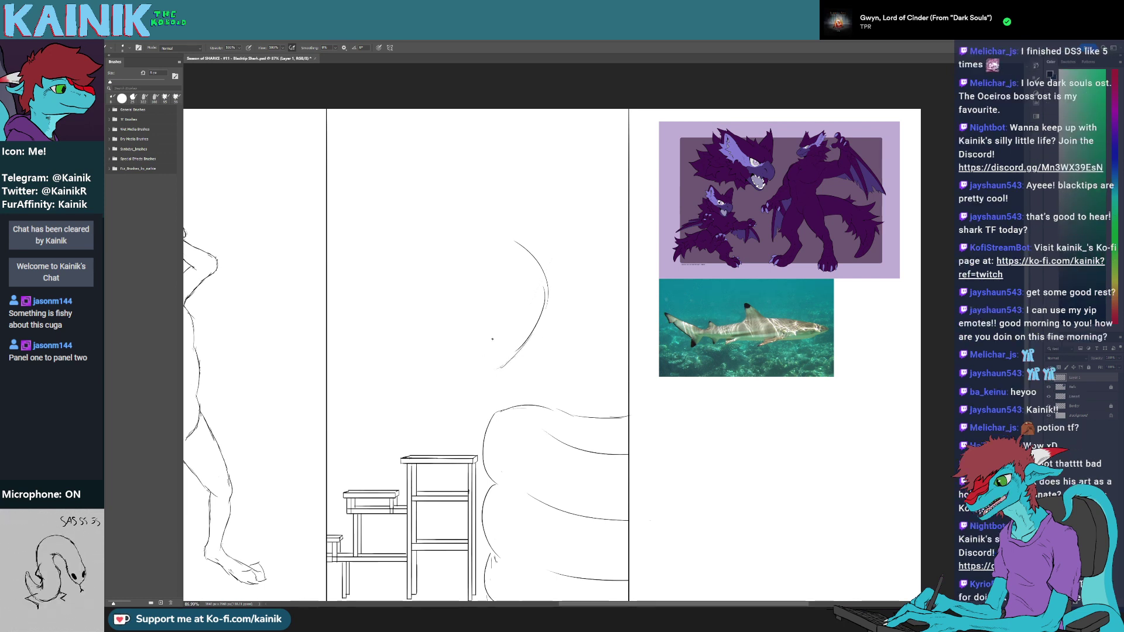
mouse_move(486, 335)
mouse_down()
mouse_move(526, 332)
mouse_move(532, 340)
mouse_move(485, 376)
mouse_move(532, 367)
mouse_up()
- Clean up and redraw the hip circle's outline where it meets the sweeping curve
key(e)
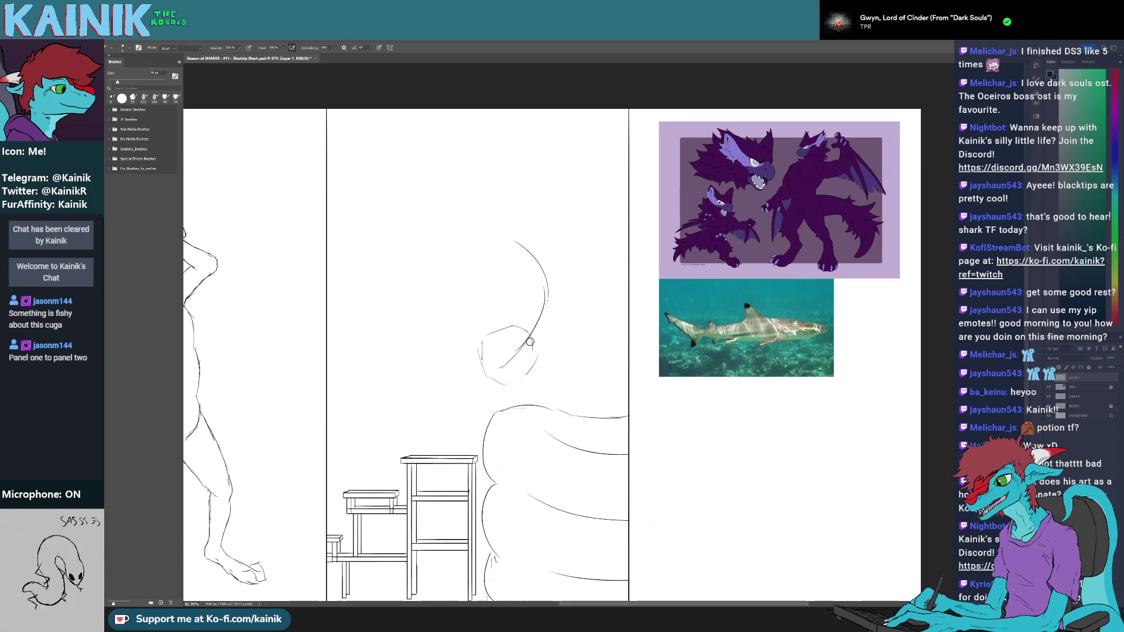
mouse_move(514, 328)
mouse_down()
mouse_move(486, 333)
mouse_move(521, 324)
mouse_move(533, 346)
mouse_move(479, 346)
mouse_move(527, 330)
mouse_move(526, 370)
mouse_move(496, 337)
mouse_move(476, 352)
mouse_move(494, 334)
mouse_move(488, 359)
mouse_move(514, 320)
mouse_move(539, 366)
mouse_up()
key(b)
key(e)
key(b)
key(e)
key(b)
key(e)
key(b)
drag(480, 406, 509, 401)
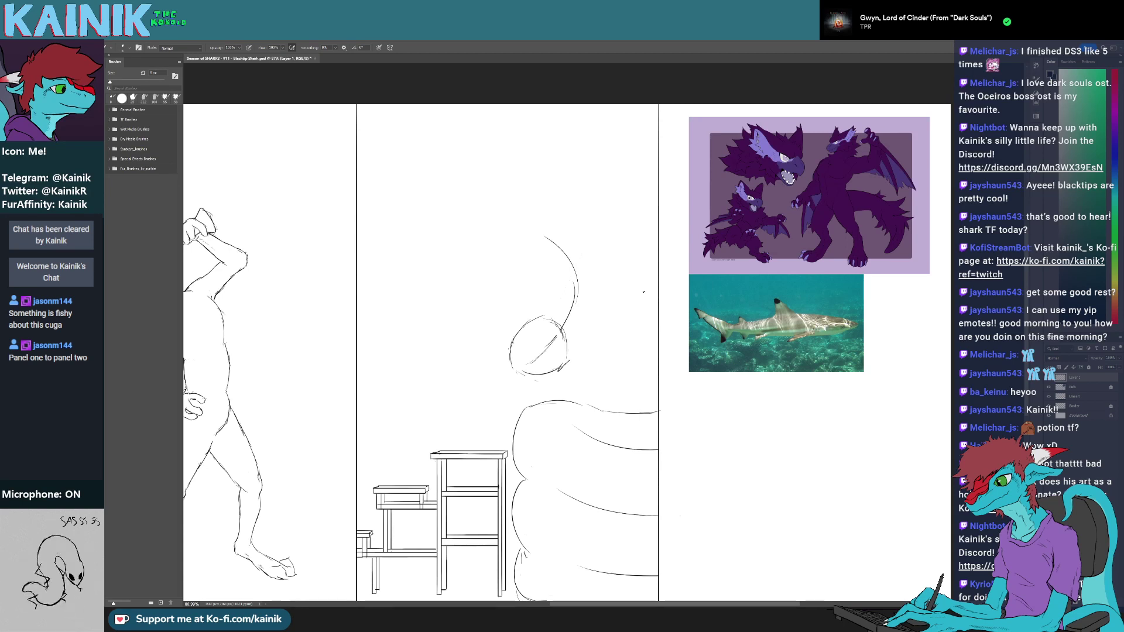
- Sketch a short curve above the figure and the two edges of a leg reaching from the hips into the pool
mouse_move(502, 216)
mouse_down()
mouse_move(523, 247)
mouse_move(626, 198)
mouse_move(622, 209)
mouse_up()
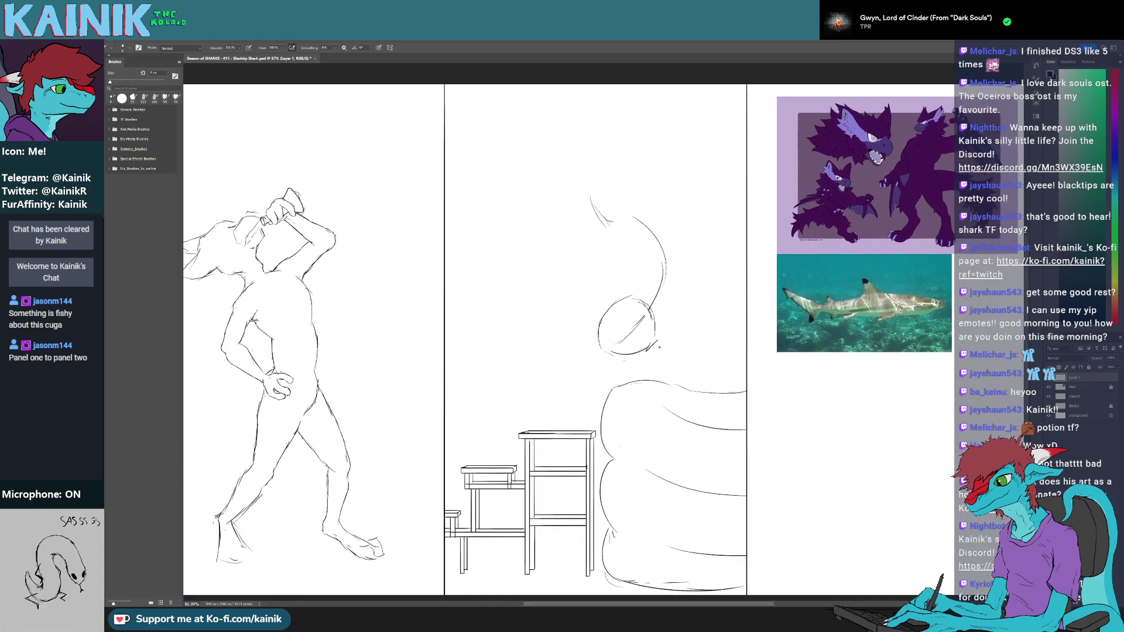
drag(654, 326, 677, 397)
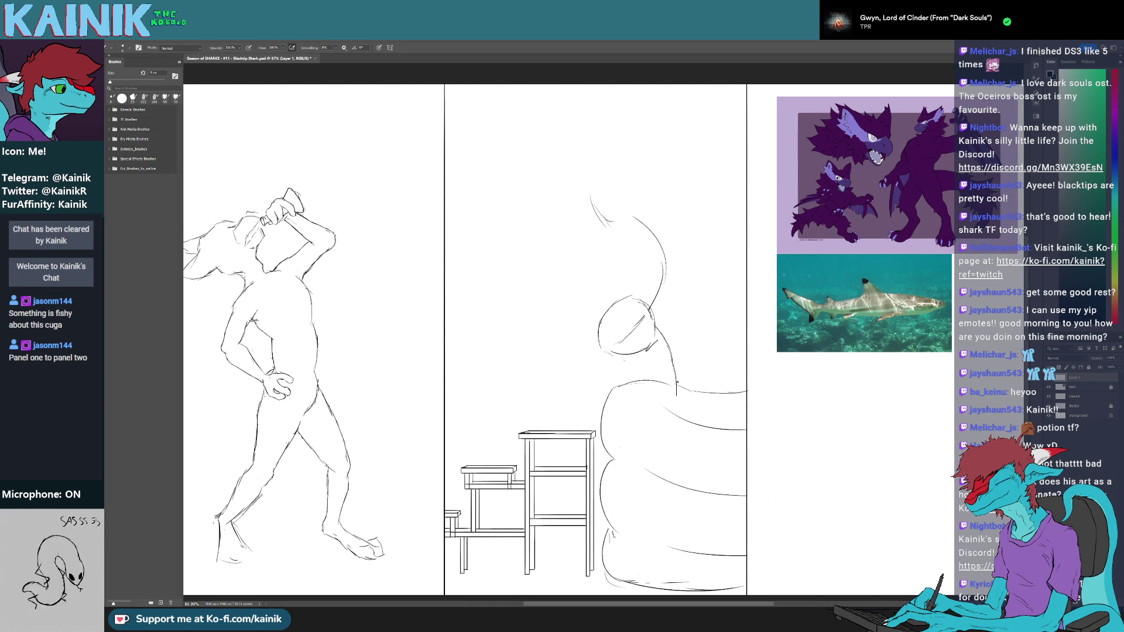
drag(635, 354, 671, 410)
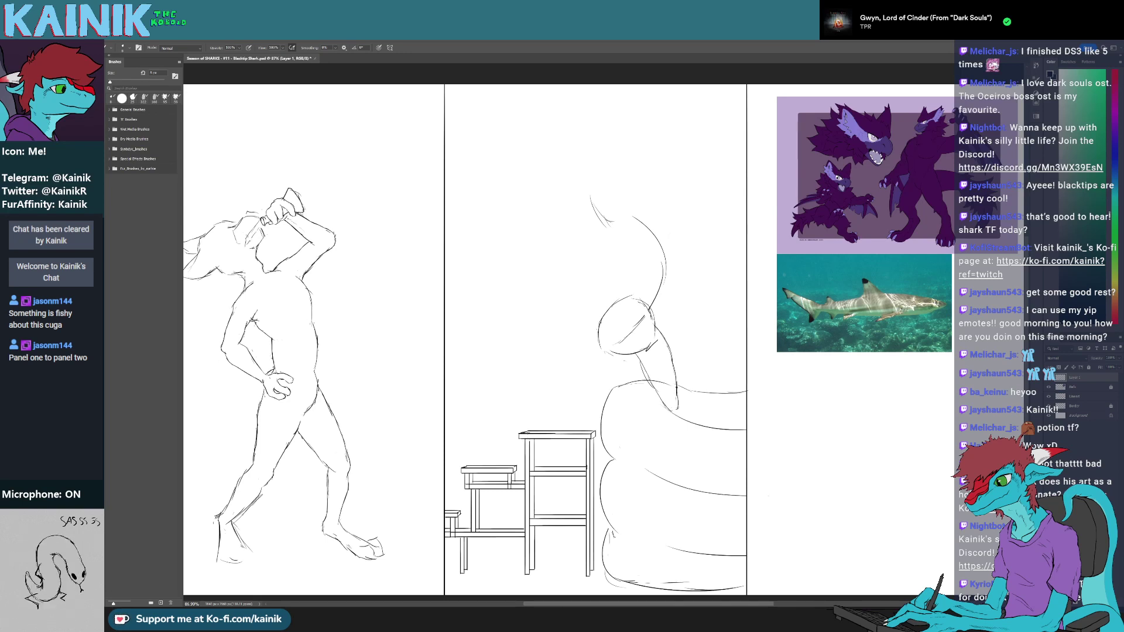
- Sketch the figure's other leg from the hips down toward the tall platform, with a bent lower leg and rough foot
mouse_move(604, 350)
mouse_down()
mouse_move(593, 401)
mouse_move(596, 382)
mouse_move(564, 424)
mouse_move(599, 368)
mouse_up()
key(e)
key(b)
key(e)
key(b)
drag(549, 403, 559, 426)
drag(598, 335, 591, 378)
mouse_move(593, 322)
mouse_down()
mouse_move(586, 350)
mouse_move(612, 307)
mouse_move(588, 327)
mouse_move(593, 378)
mouse_up()
key(e)
key(b)
mouse_move(630, 330)
mouse_down()
mouse_move(612, 369)
mouse_move(547, 387)
mouse_up()
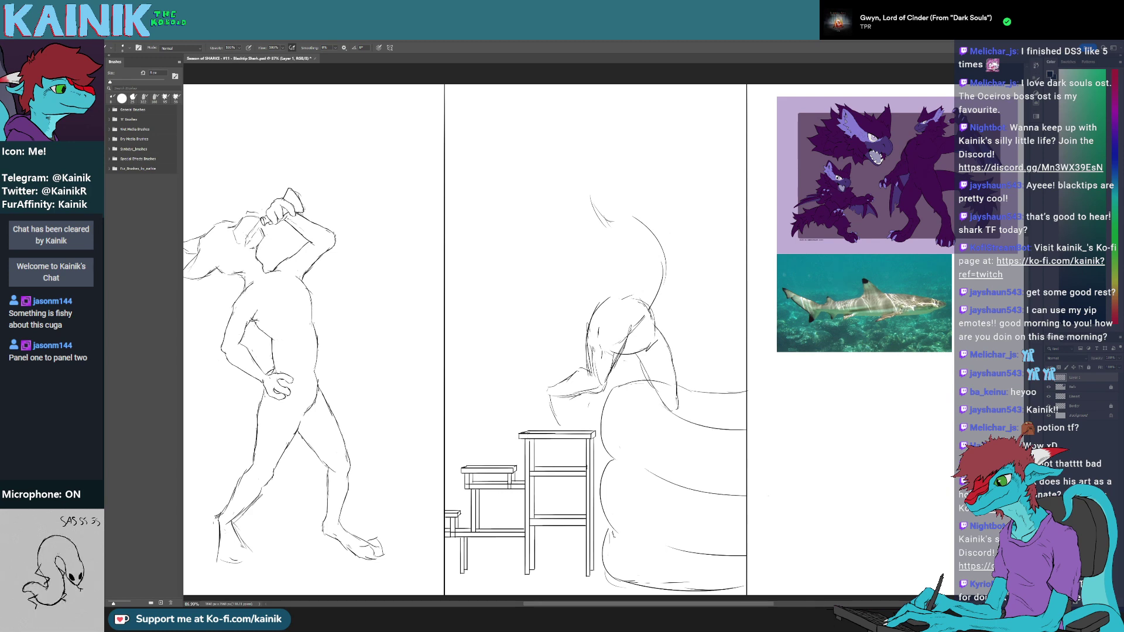
drag(563, 403, 571, 396)
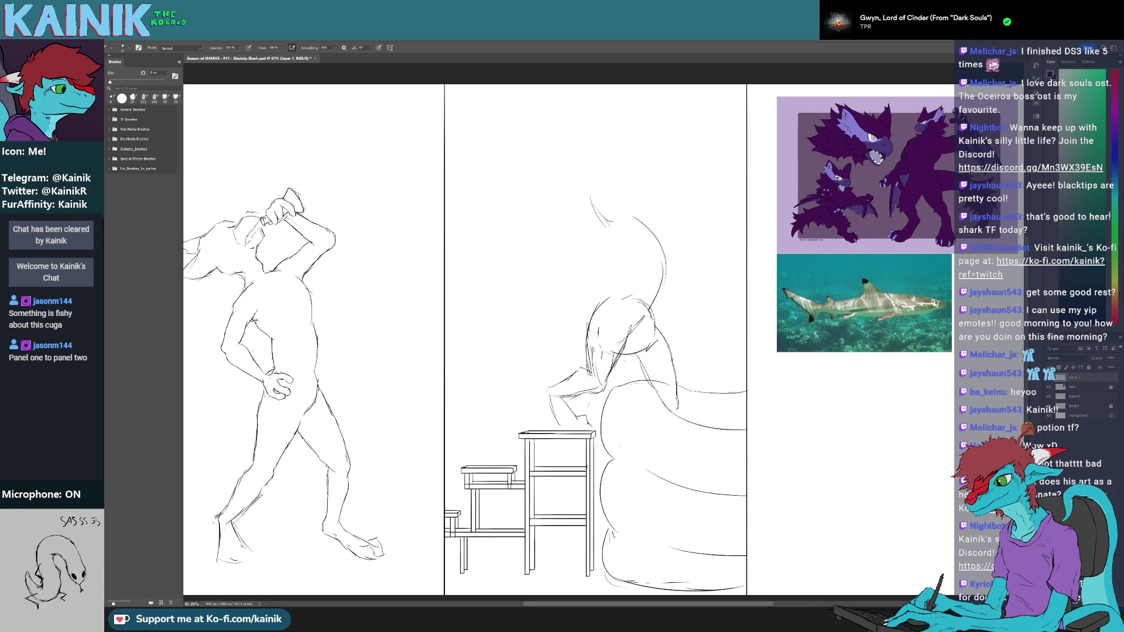
- Rework the lines of both legs, including the foot on the platform and the inner edge of the pool-side leg
mouse_move(637, 366)
mouse_down()
mouse_move(563, 447)
mouse_move(603, 470)
mouse_move(600, 420)
mouse_move(596, 457)
mouse_move(609, 440)
mouse_move(590, 401)
mouse_move(604, 441)
mouse_move(575, 447)
mouse_move(549, 427)
mouse_move(533, 465)
mouse_move(543, 451)
mouse_up()
key(e)
key(b)
key(e)
key(b)
key(e)
key(b)
key(e)
key(b)
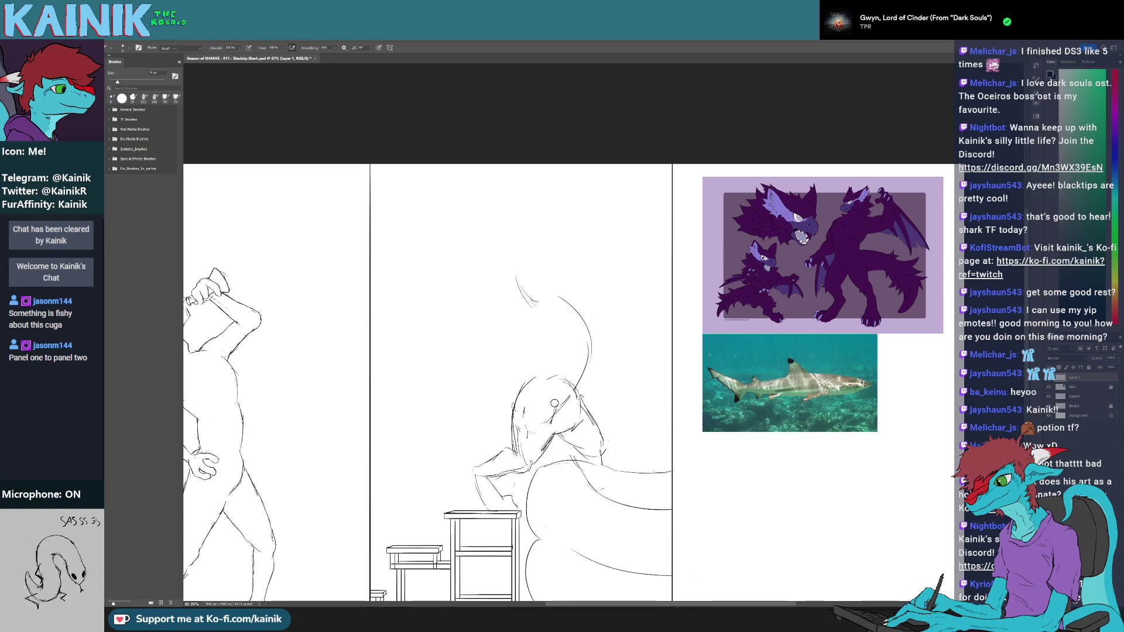
- Erase stray lines inside the hips, redraw the hip contour, and add a second curve rising from it plus a thigh line
key(e)
drag(556, 402, 520, 438)
key(b)
drag(524, 387, 551, 372)
mouse_move(538, 378)
mouse_down()
mouse_move(559, 358)
mouse_move(532, 318)
mouse_up()
drag(539, 327, 524, 316)
drag(577, 423, 602, 383)
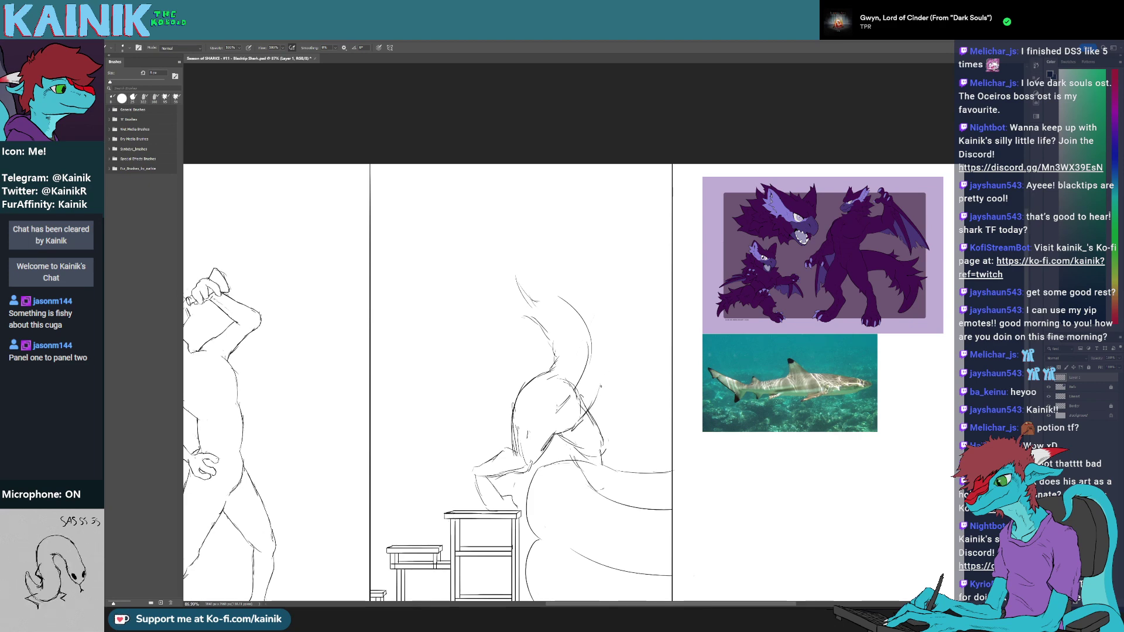
- Rotate the canvas, add a wider outer arc around the figure's sweeping curve, and mark a short arc above it
key(r)
mouse_move(497, 278)
mouse_down()
mouse_move(462, 439)
mouse_move(565, 503)
mouse_up()
mouse_move(636, 318)
mouse_down()
mouse_move(595, 334)
mouse_move(536, 274)
mouse_move(533, 299)
mouse_up()
key(r)
key(b)
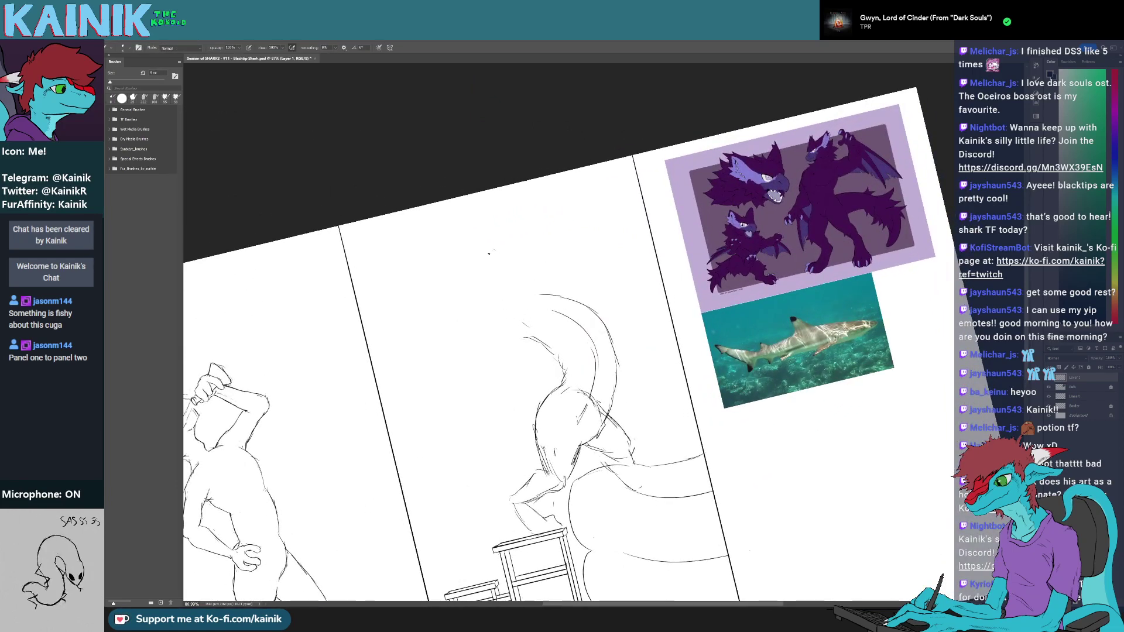
drag(494, 250, 484, 275)
- Check the second panel with the canvas upright, and rework the outer thigh contour of the figure's leg standing on the platform
scroll(512, 266, down, 5)
key(r)
drag(834, 341, 851, 393)
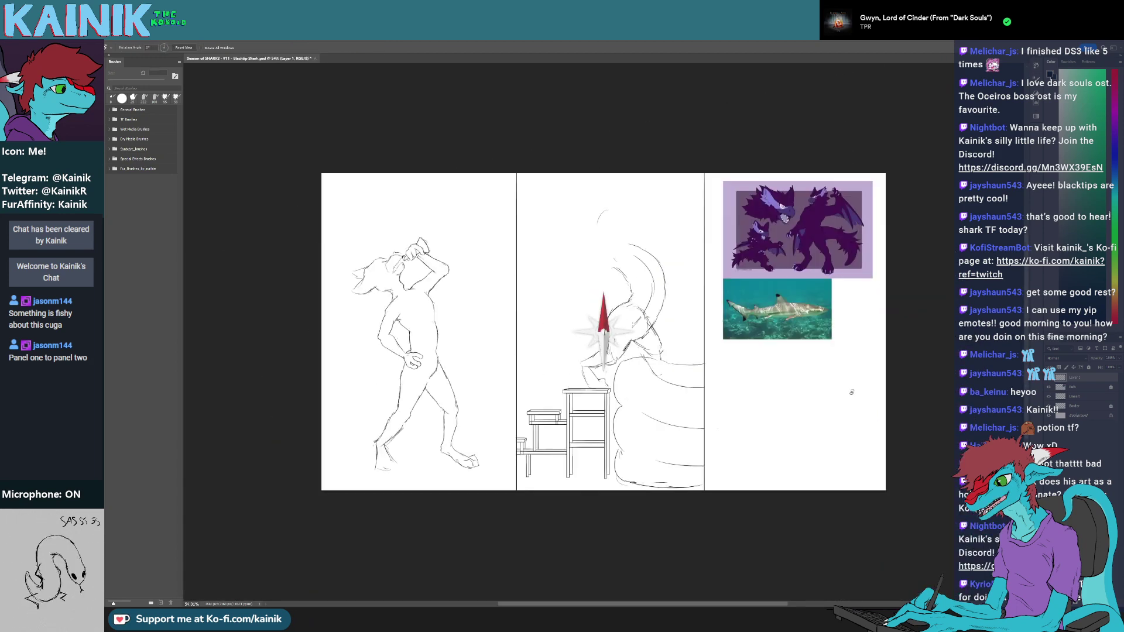
scroll(617, 334, up, 6)
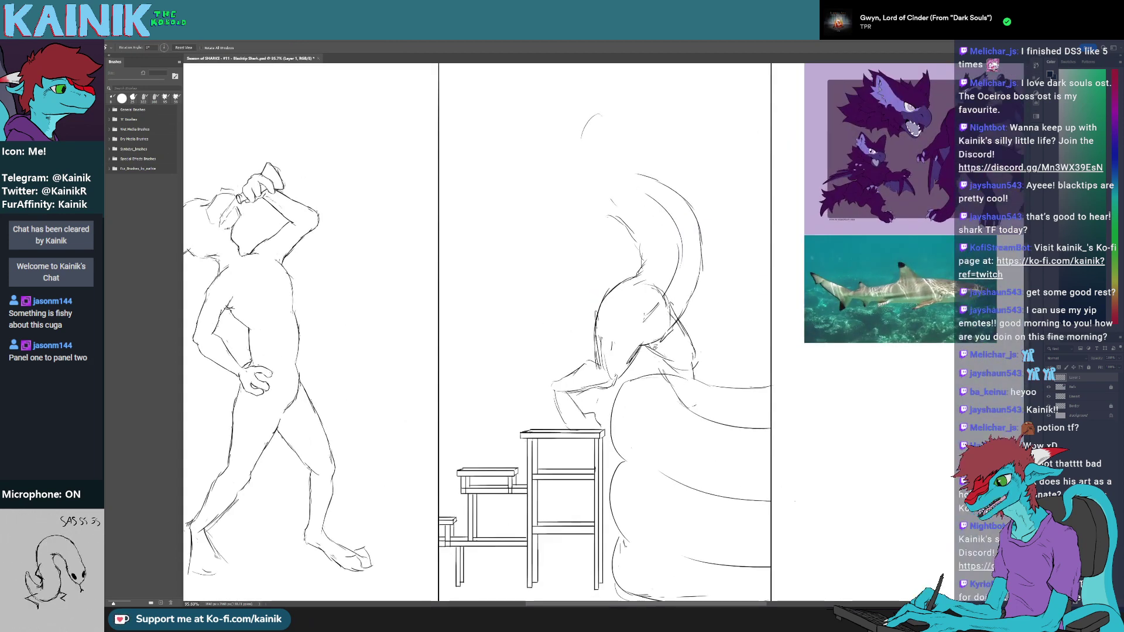
drag(607, 389, 618, 387)
key(Escape)
key(b)
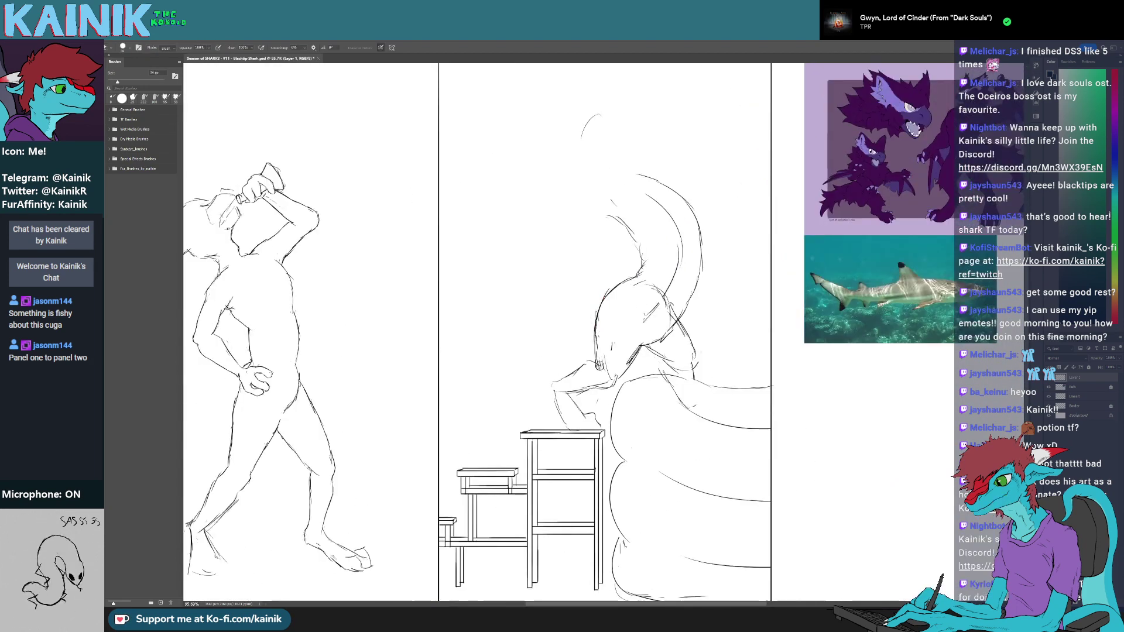
key(b)
drag(596, 331, 596, 356)
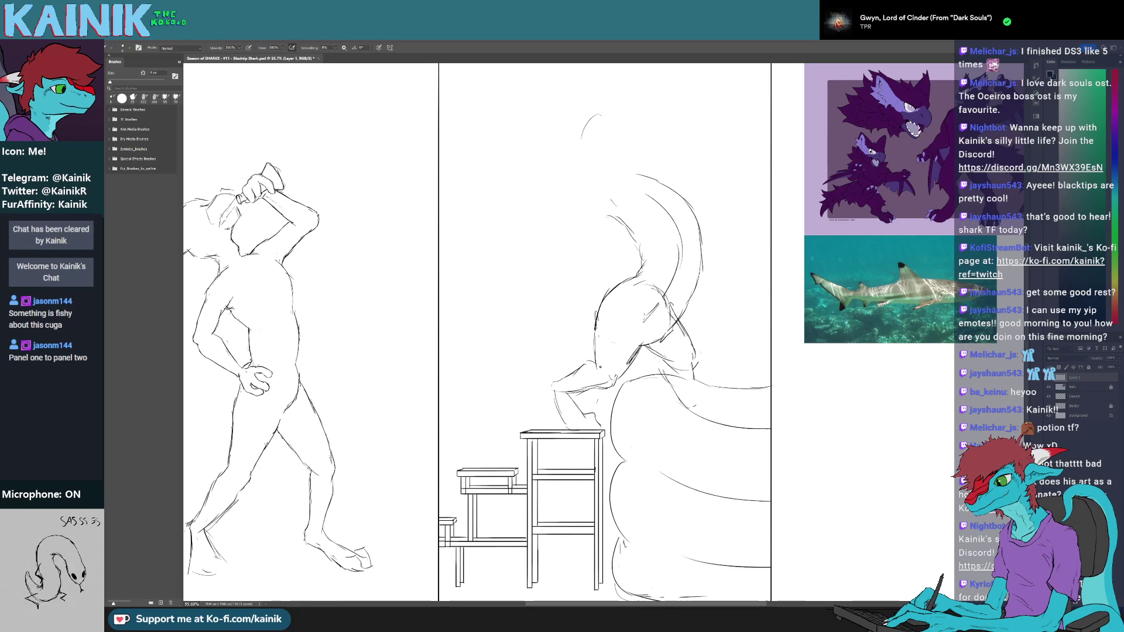
key(r)
drag(475, 425, 535, 475)
key(b)
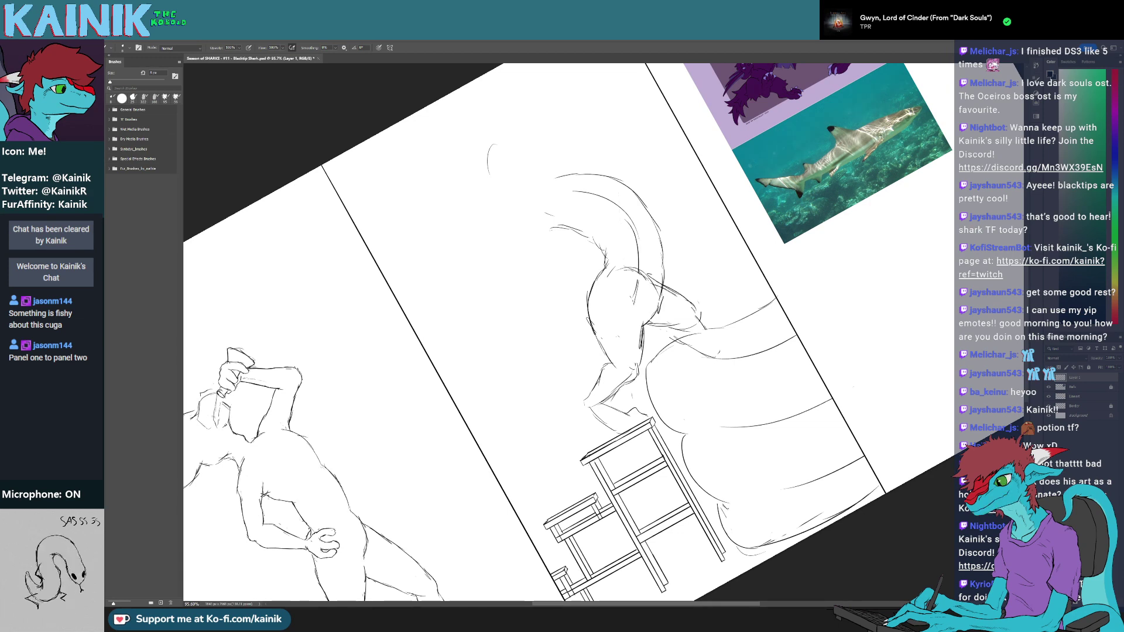
- Erase the overlapping construction lines inside the figure's hips so the torso and thigh read as one shape
key(r)
drag(631, 257, 653, 269)
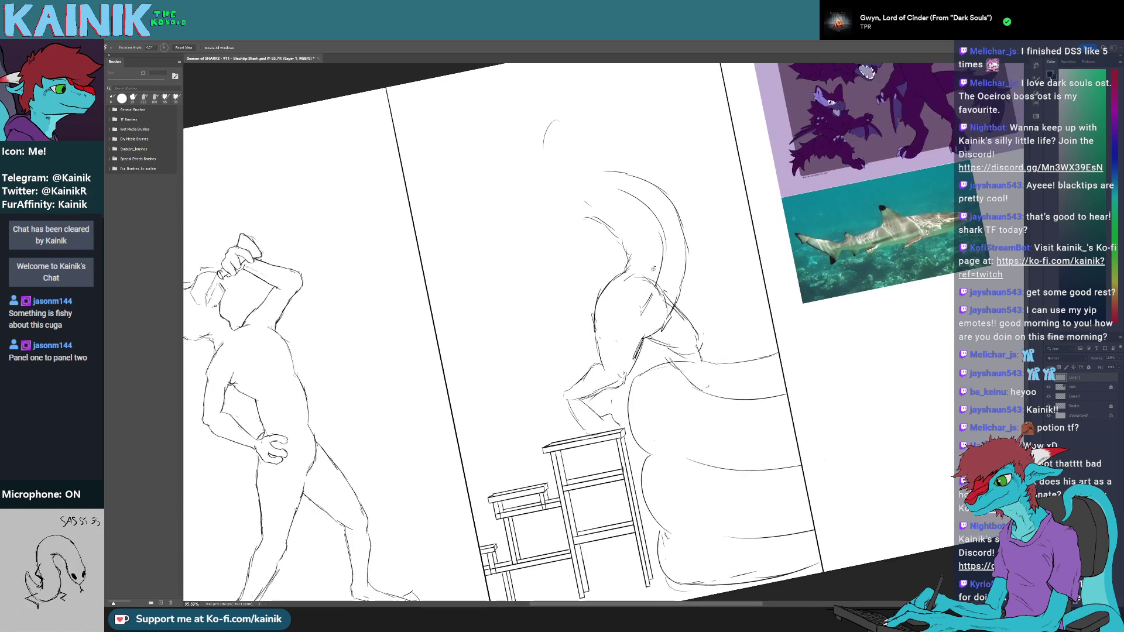
key(b)
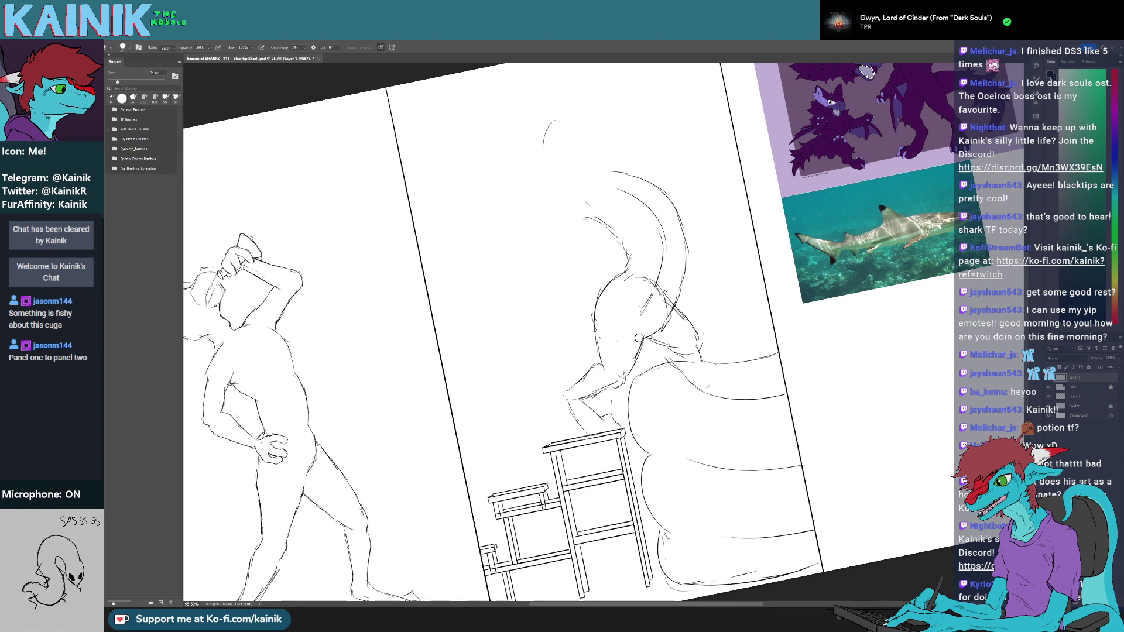
click(615, 344)
key(r)
mouse_move(674, 321)
mouse_down()
mouse_move(658, 288)
mouse_move(700, 378)
mouse_move(671, 370)
mouse_up()
key(b)
key(r)
key(e)
mouse_move(601, 343)
mouse_down()
mouse_move(610, 374)
mouse_move(639, 351)
mouse_up()
key(r)
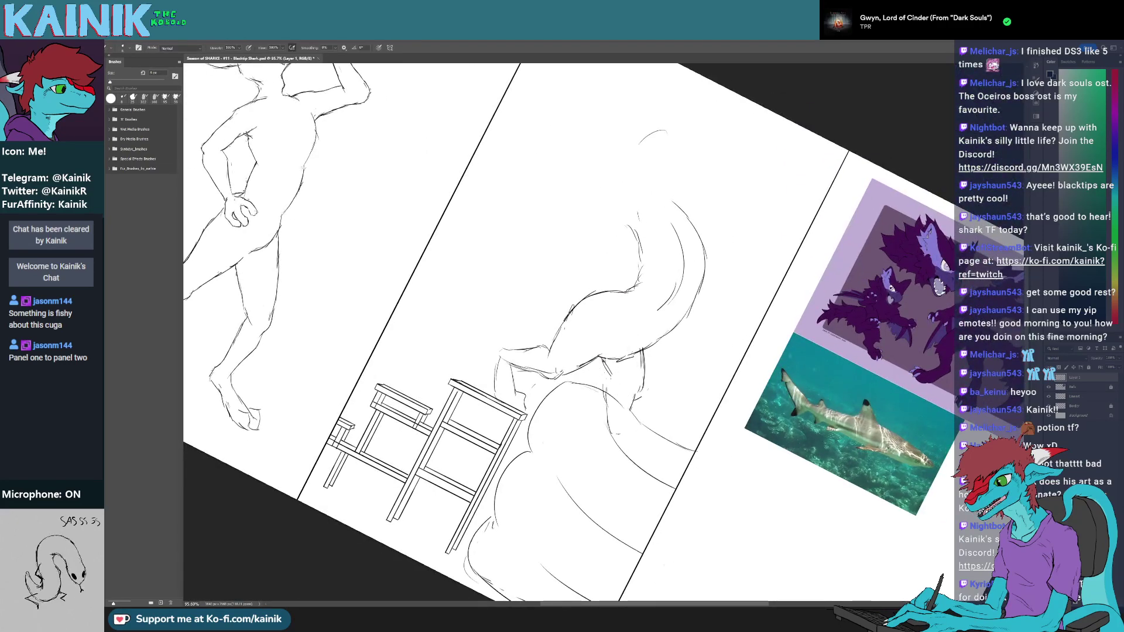
- Erase the rough outer contour of the pool-side leg below the hips
key(r)
mouse_move(604, 382)
mouse_down()
mouse_move(640, 328)
mouse_move(635, 338)
mouse_up()
key(r)
key(r)
drag(651, 318, 657, 343)
key(e)
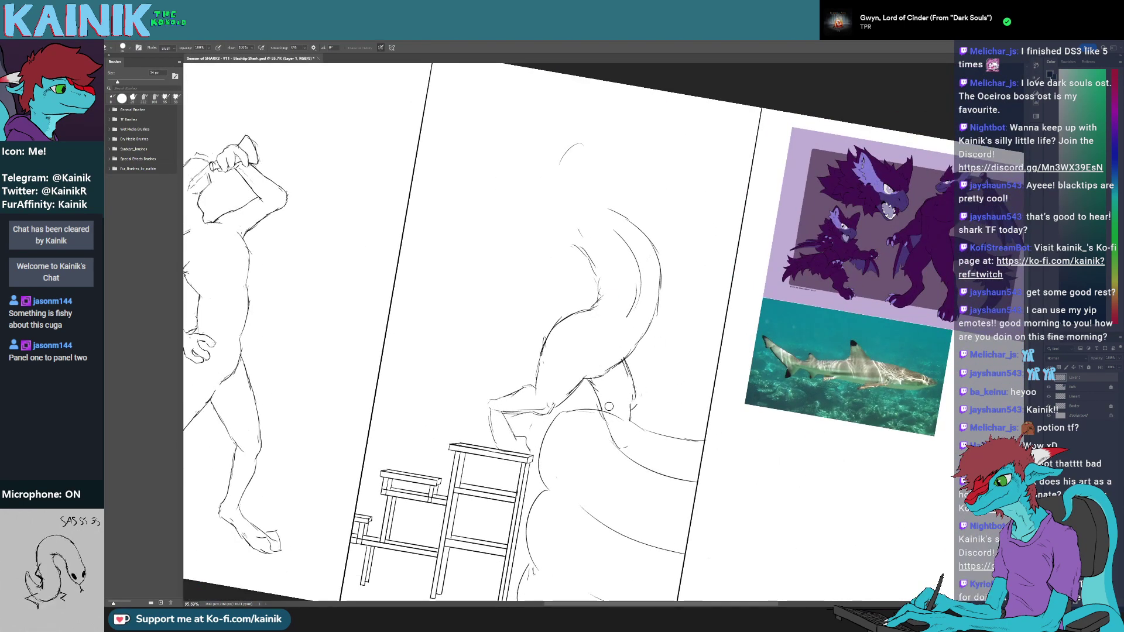
key(b)
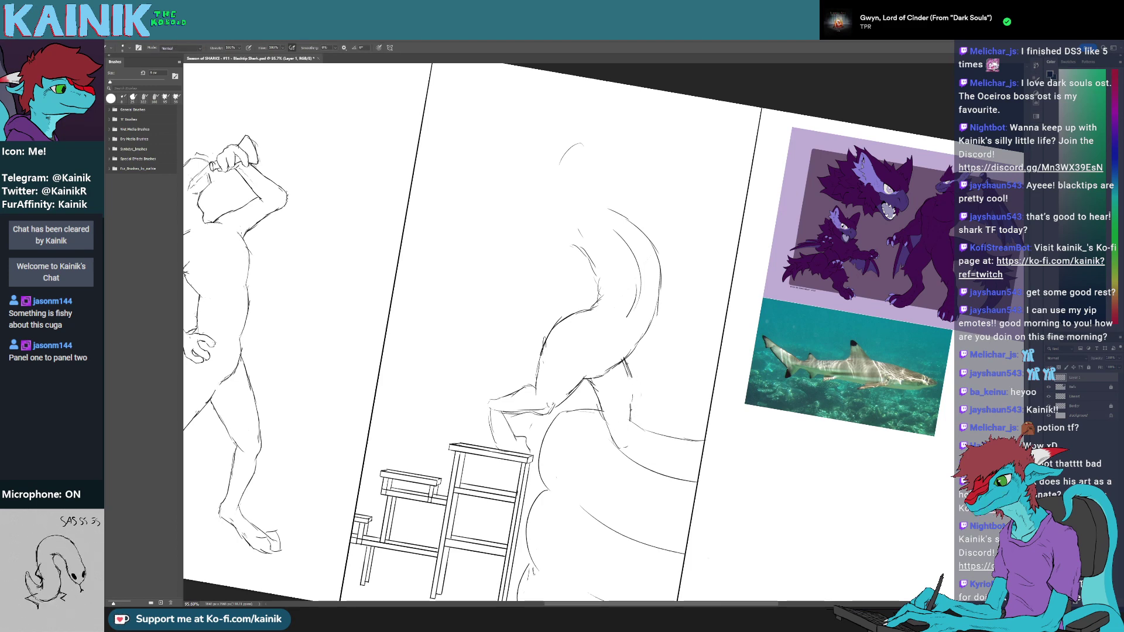
- Redraw the pool-side leg as a tapered shape ending in a rounded knee over the pool's edge
drag(631, 384, 618, 437)
key(e)
key(b)
key(r)
mouse_move(661, 396)
mouse_down()
mouse_move(676, 360)
mouse_move(631, 408)
mouse_move(599, 347)
mouse_move(651, 430)
mouse_move(682, 391)
mouse_up()
key(e)
key(r)
key(b)
key(r)
- Erase stray lines around the platform-side knee and clean up the bent lower leg's contour
drag(584, 404, 604, 398)
key(r)
mouse_move(571, 430)
mouse_down()
mouse_move(607, 444)
mouse_move(578, 456)
mouse_up()
key(r)
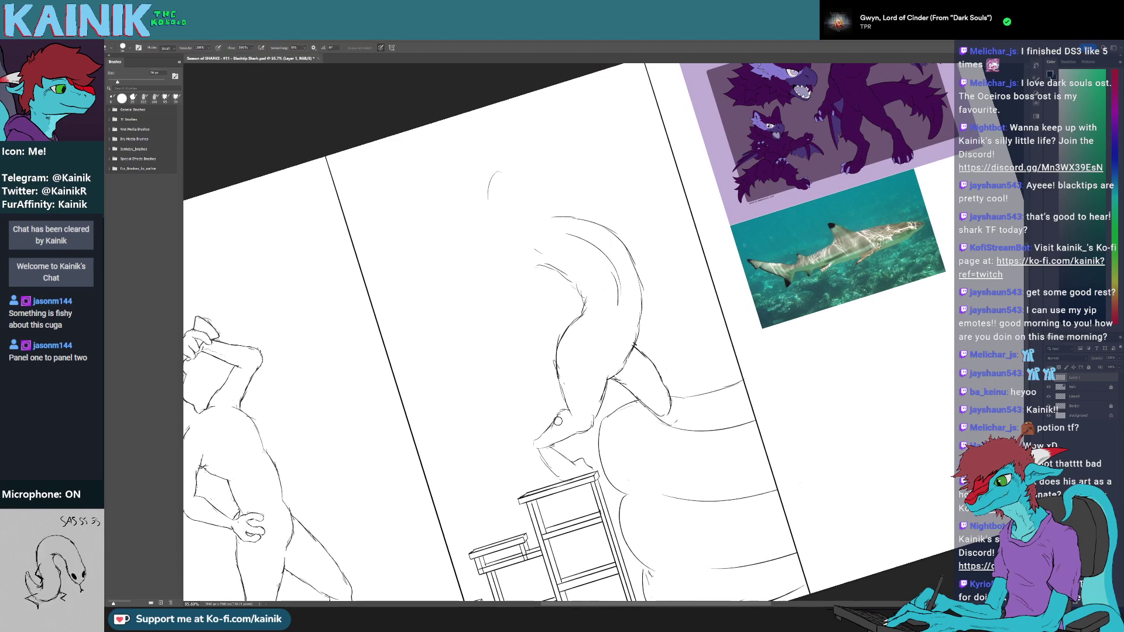
drag(544, 449, 501, 359)
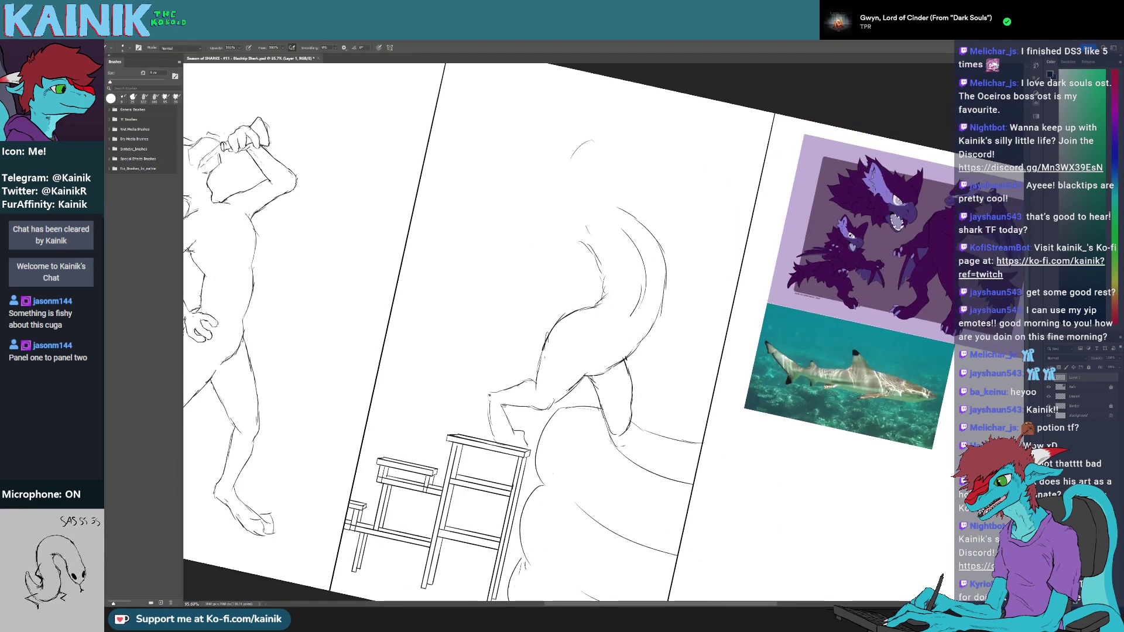
key(r)
key(e)
mouse_move(490, 425)
mouse_down()
mouse_move(514, 499)
mouse_move(530, 509)
mouse_up()
key(r)
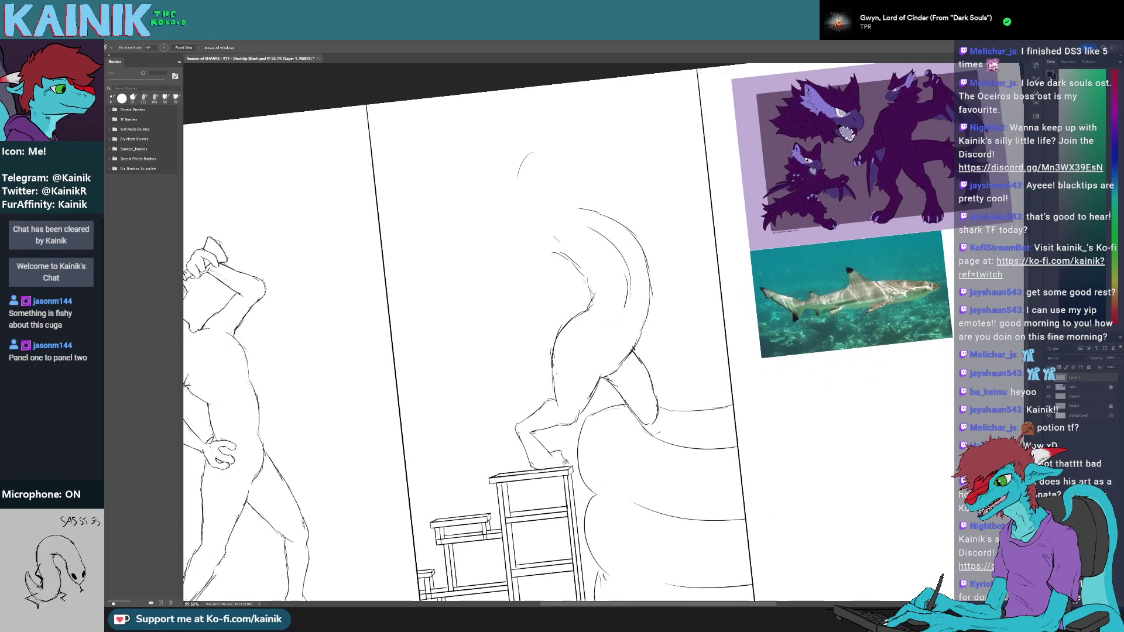
- Clean up and redraw the foot resting on the tall platform
key(b)
key(r)
key(e)
mouse_move(563, 467)
mouse_down()
mouse_move(523, 446)
mouse_move(571, 498)
mouse_move(583, 468)
mouse_up()
key(r)
key(b)
mouse_move(544, 506)
mouse_down()
mouse_move(615, 495)
mouse_move(672, 450)
mouse_up()
- Draw a rounded shoulder and chest contour closing the upper end of the figure's curved torso
key(r)
key(e)
key(b)
mouse_move(622, 479)
mouse_down()
mouse_move(639, 468)
mouse_move(561, 450)
mouse_move(553, 417)
mouse_move(515, 494)
mouse_move(548, 456)
mouse_move(544, 442)
mouse_move(578, 426)
mouse_move(596, 350)
mouse_move(548, 351)
mouse_up()
key(e)
key(r)
key(e)
key(r)
key(b)
scroll(603, 413, up, 2)
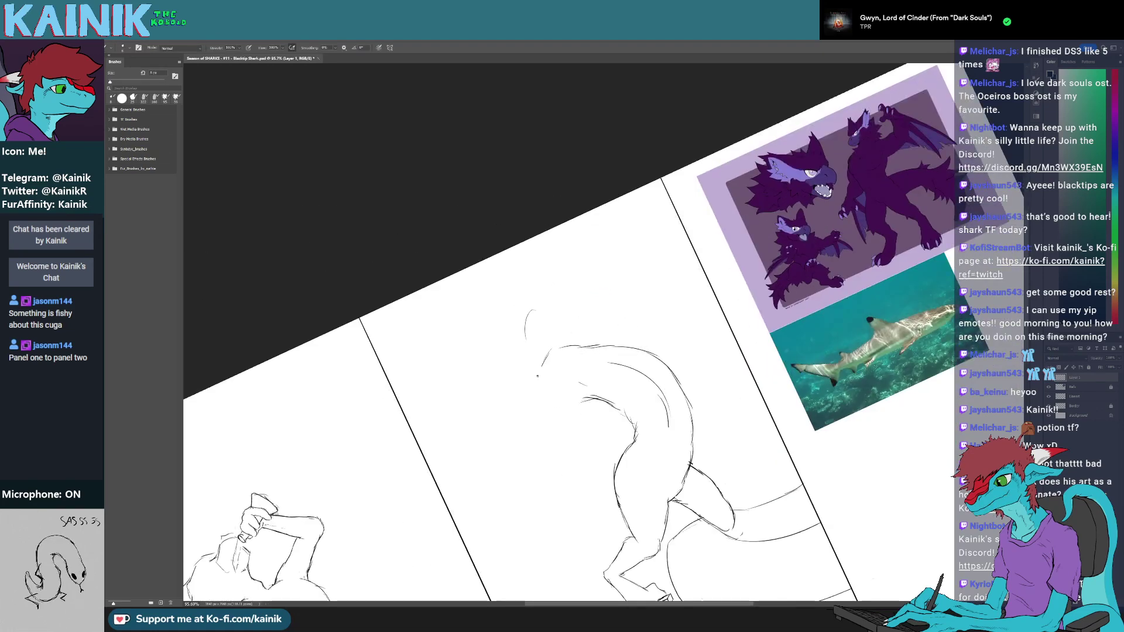
key(r)
mouse_move(581, 403)
mouse_down()
mouse_move(429, 447)
mouse_move(457, 392)
mouse_move(462, 402)
mouse_up()
- Erase the inner guide arc and stray marks inside the figure's torso
key(e)
mouse_move(577, 299)
mouse_down()
mouse_move(542, 429)
mouse_move(579, 299)
mouse_up()
drag(554, 350, 560, 356)
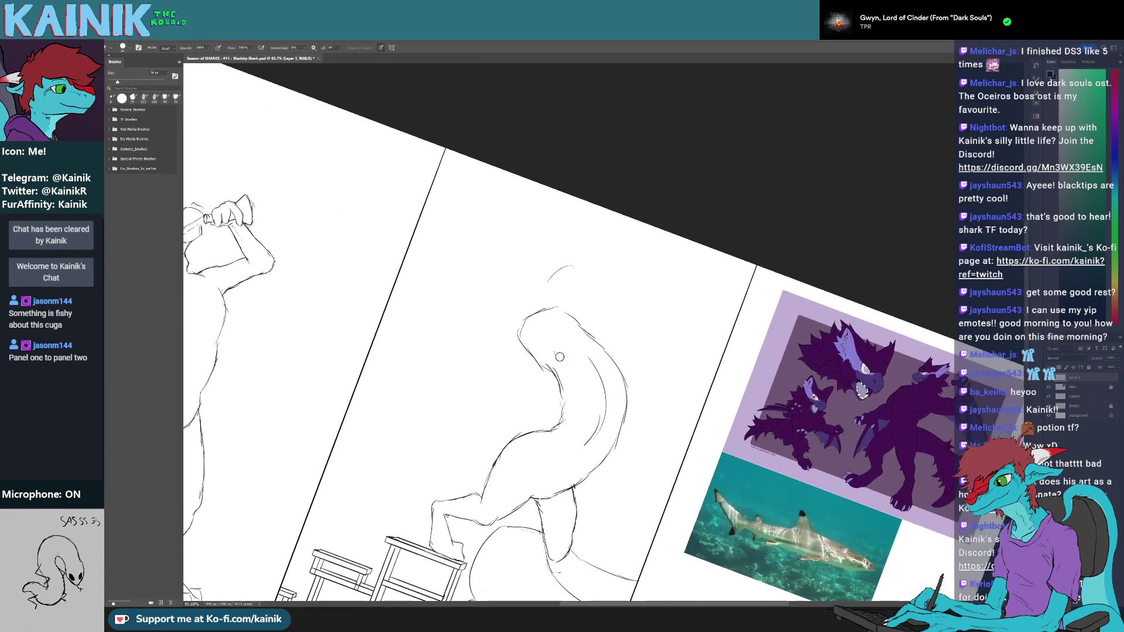
drag(604, 387, 599, 366)
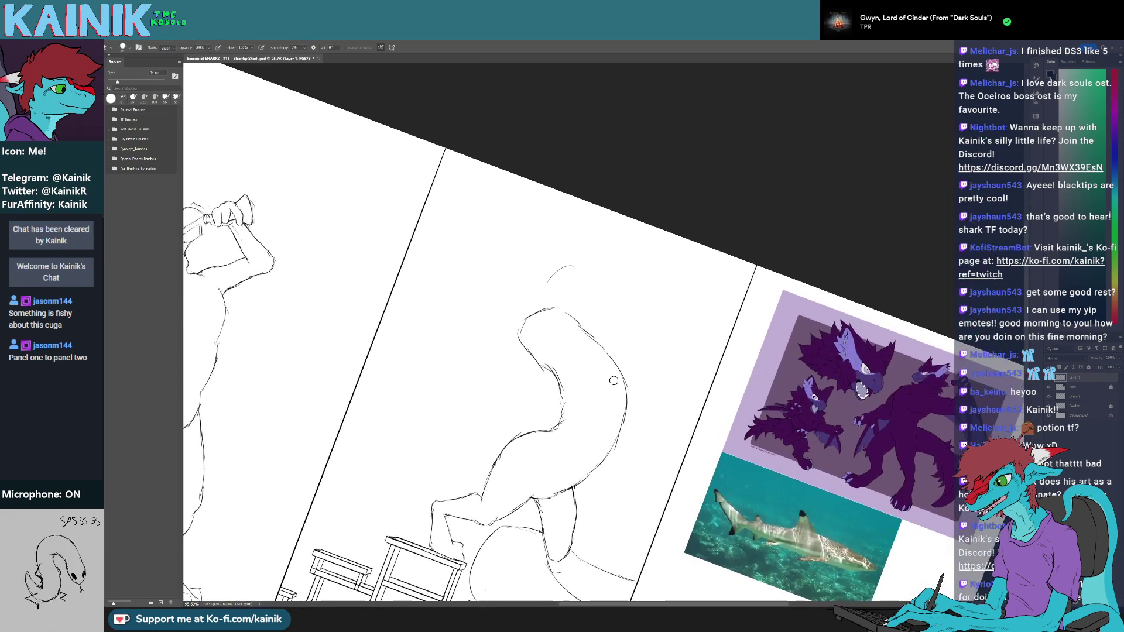
key(r)
mouse_move(672, 402)
mouse_down()
mouse_move(672, 246)
mouse_move(614, 205)
mouse_up()
drag(578, 389, 613, 359)
key(r)
mouse_move(708, 439)
mouse_down()
mouse_move(675, 476)
mouse_move(474, 404)
mouse_up()
key(e)
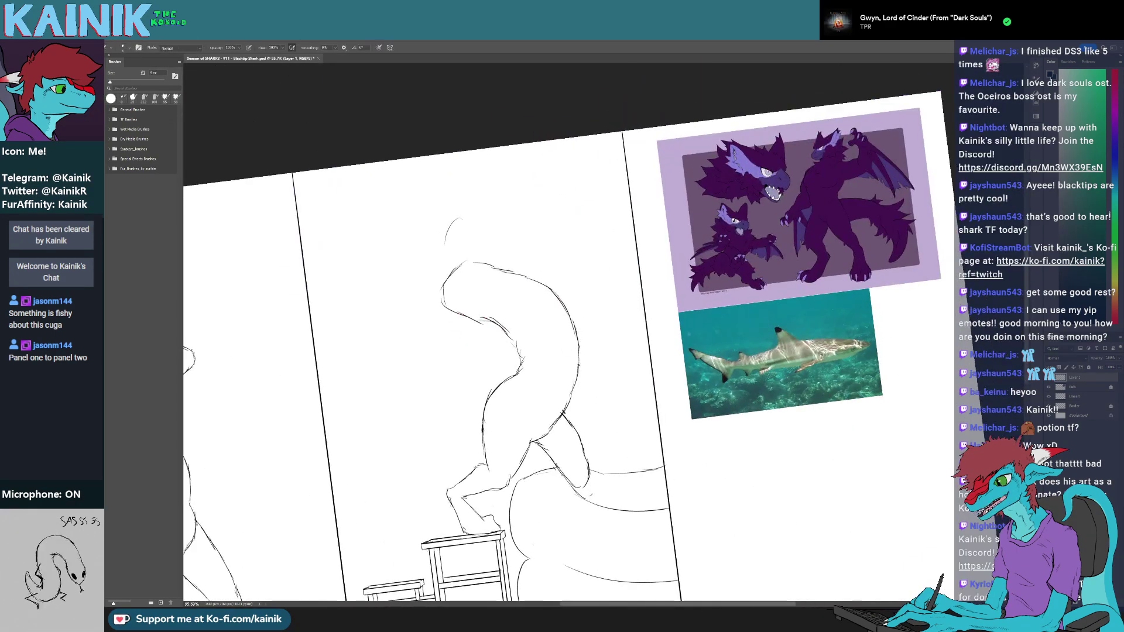
- Erase the short guide arc above the shoulders and reposition the canvas for drawing the head
key(space)
mouse_move(581, 336)
mouse_down()
mouse_move(604, 387)
mouse_move(501, 371)
mouse_move(488, 337)
mouse_move(523, 387)
mouse_up()
key(r)
key(b)
key(r)
key(space)
mouse_move(508, 373)
mouse_down()
mouse_move(537, 376)
mouse_move(507, 396)
mouse_up()
key(e)
drag(486, 282, 499, 263)
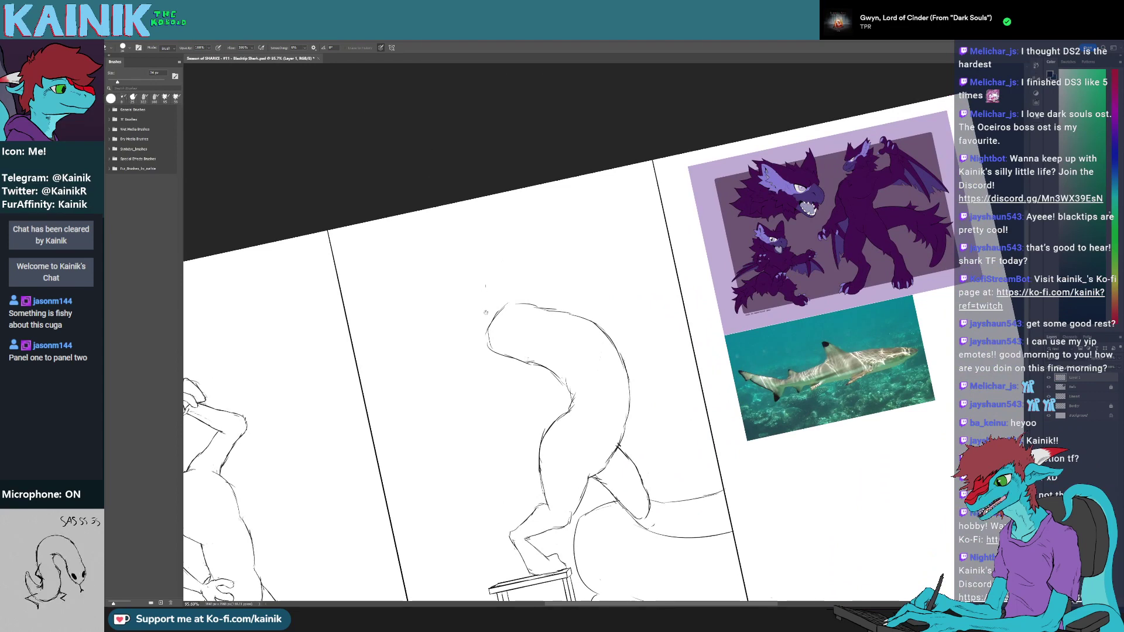
key(space)
drag(460, 399, 476, 344)
key(r)
drag(444, 434, 431, 417)
key(space)
drag(469, 328, 460, 395)
key(b)
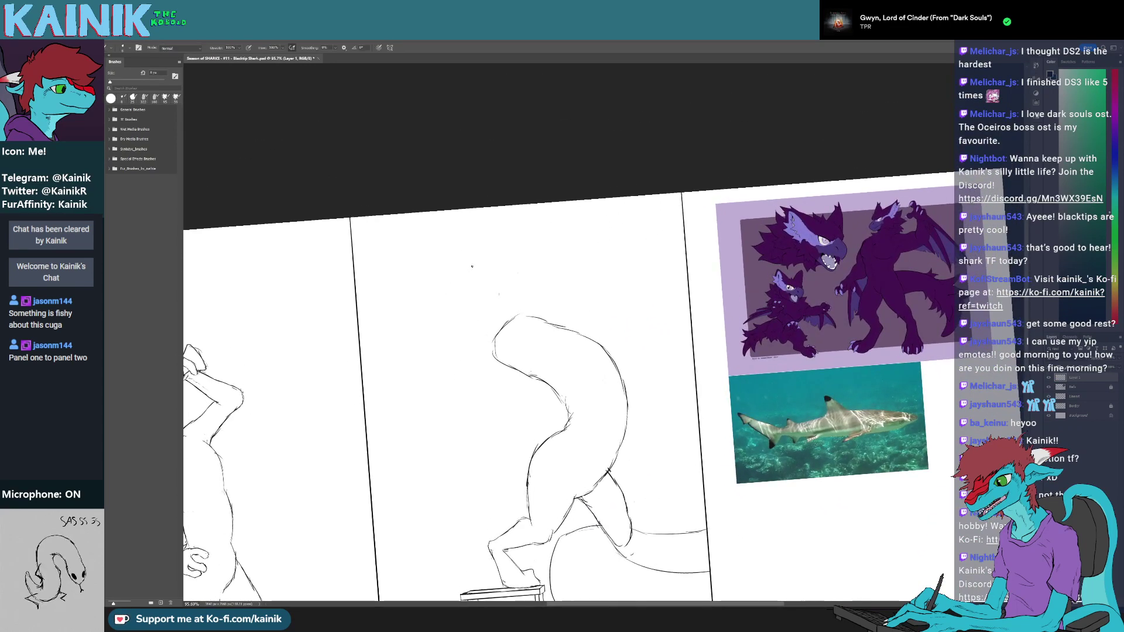
- Sketch a circle for the figure's head just above the front of the shoulders
drag(474, 325, 475, 280)
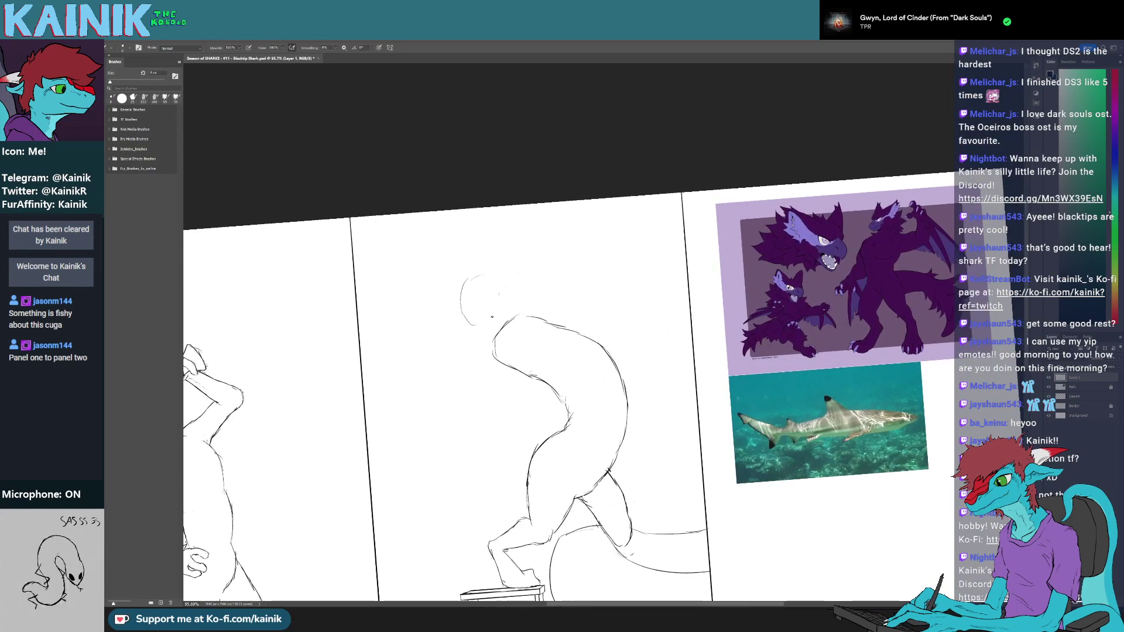
mouse_move(477, 326)
mouse_down()
mouse_move(507, 302)
mouse_move(494, 274)
mouse_up()
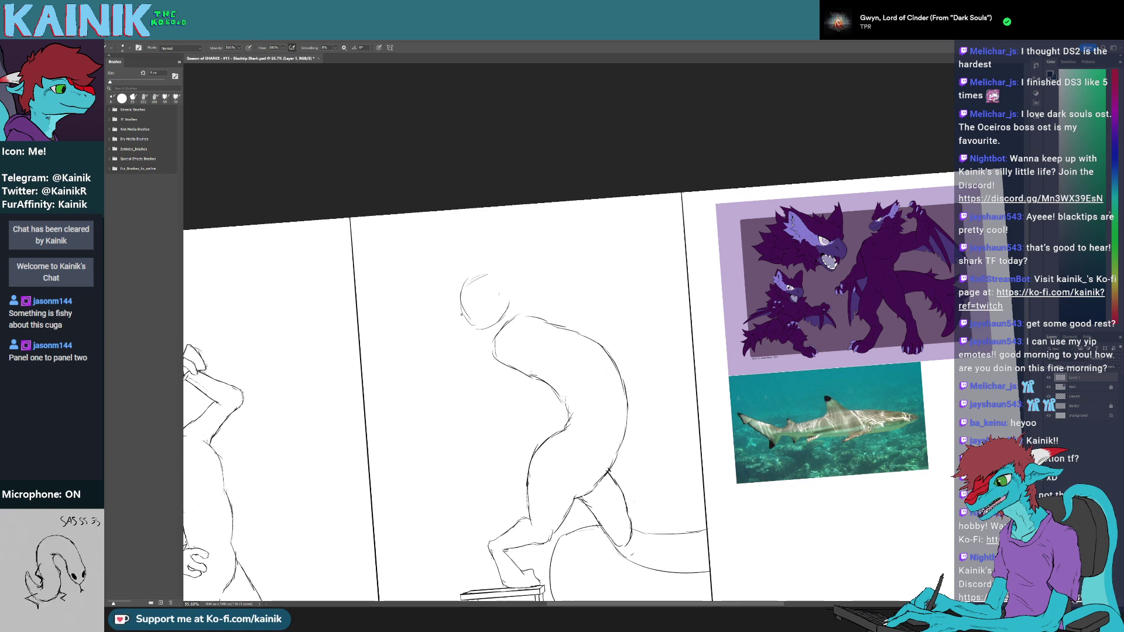
mouse_move(466, 316)
mouse_down()
mouse_move(511, 298)
mouse_move(479, 285)
mouse_move(466, 300)
mouse_move(484, 270)
mouse_move(472, 281)
mouse_move(502, 281)
mouse_move(511, 314)
mouse_up()
key(e)
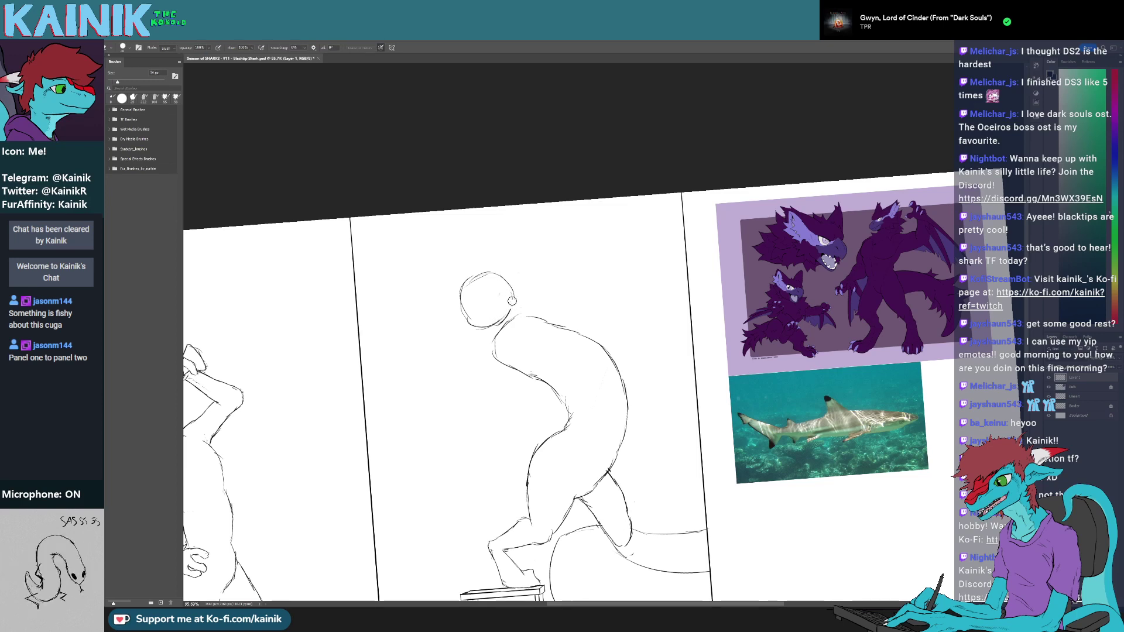
- Smooth the head circle's outline and erase the stray marks inside and around it
key(r)
mouse_move(510, 292)
mouse_down()
mouse_move(496, 258)
mouse_move(507, 306)
mouse_move(485, 385)
mouse_move(527, 362)
mouse_up()
key(r)
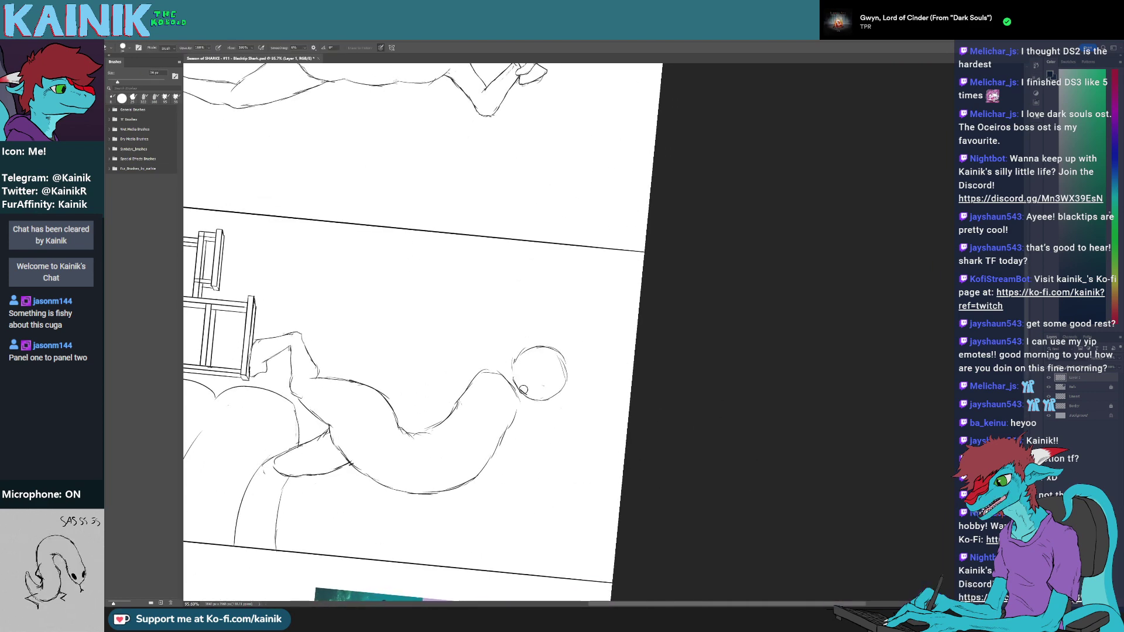
key(b)
key(r)
mouse_move(526, 414)
mouse_down()
mouse_move(512, 295)
mouse_move(515, 319)
mouse_up()
key(e)
key(r)
mouse_move(515, 319)
mouse_down()
mouse_move(515, 339)
mouse_move(684, 363)
mouse_move(519, 312)
mouse_up()
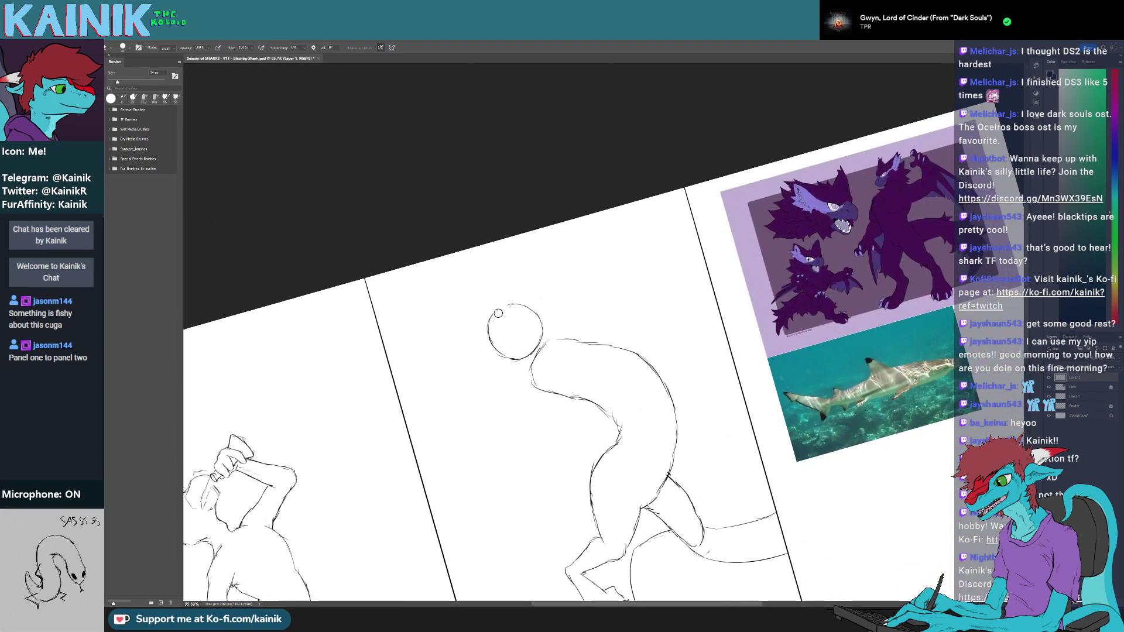
key(b)
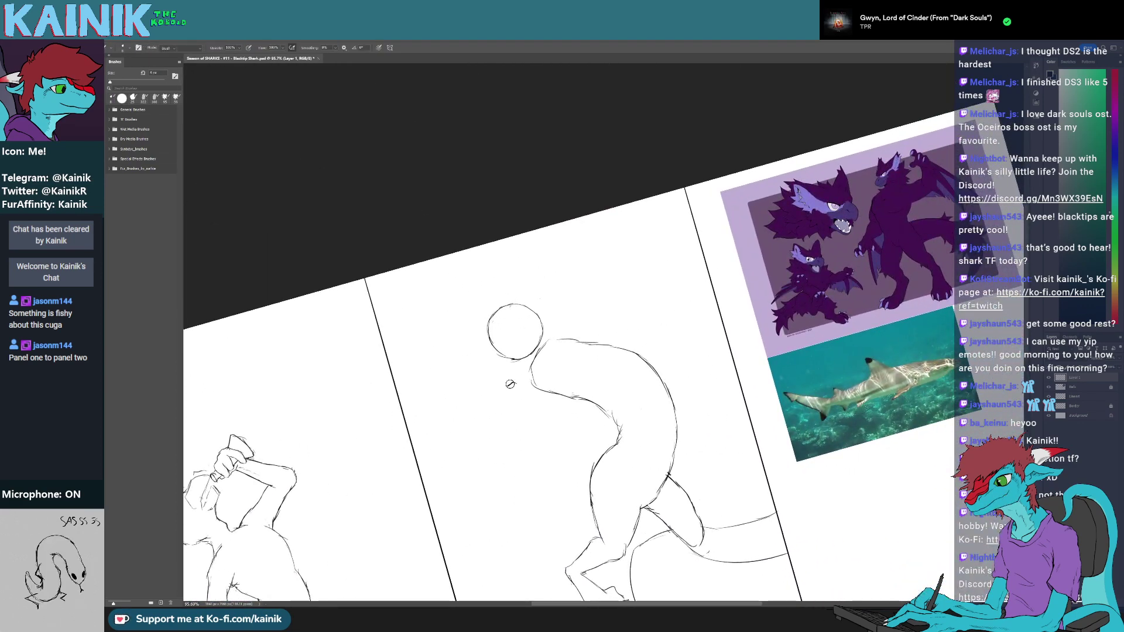
key(e)
key(r)
drag(442, 428, 439, 377)
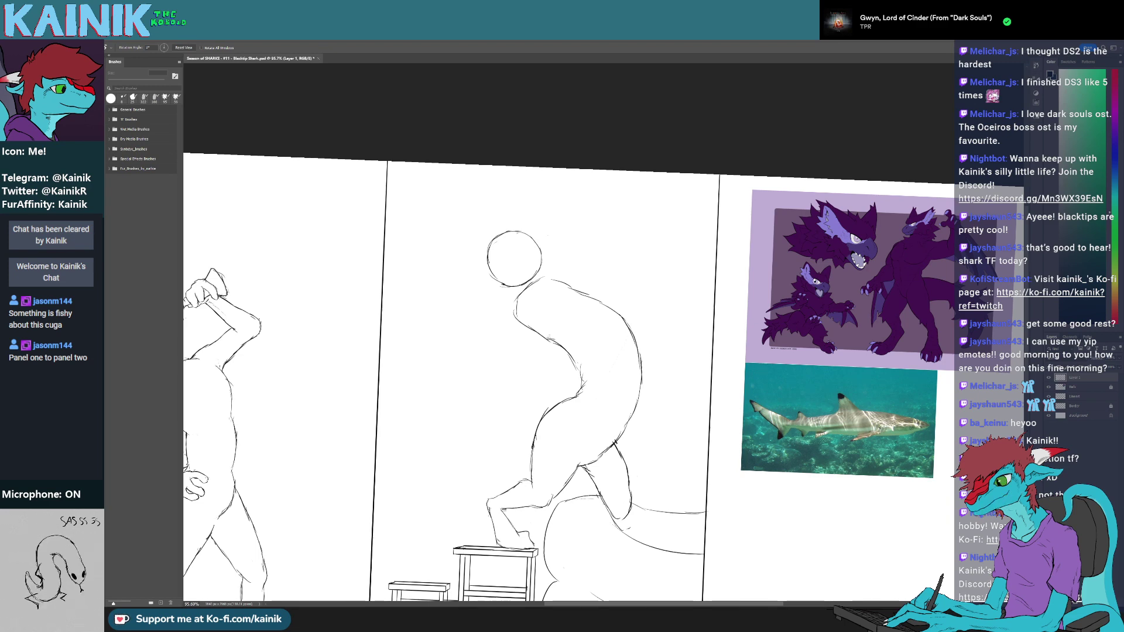
- Draw the front neck line from the head circle to the chest, and erase the old shoulder line beneath the head
drag(510, 351, 571, 321)
scroll(567, 305, up, 2)
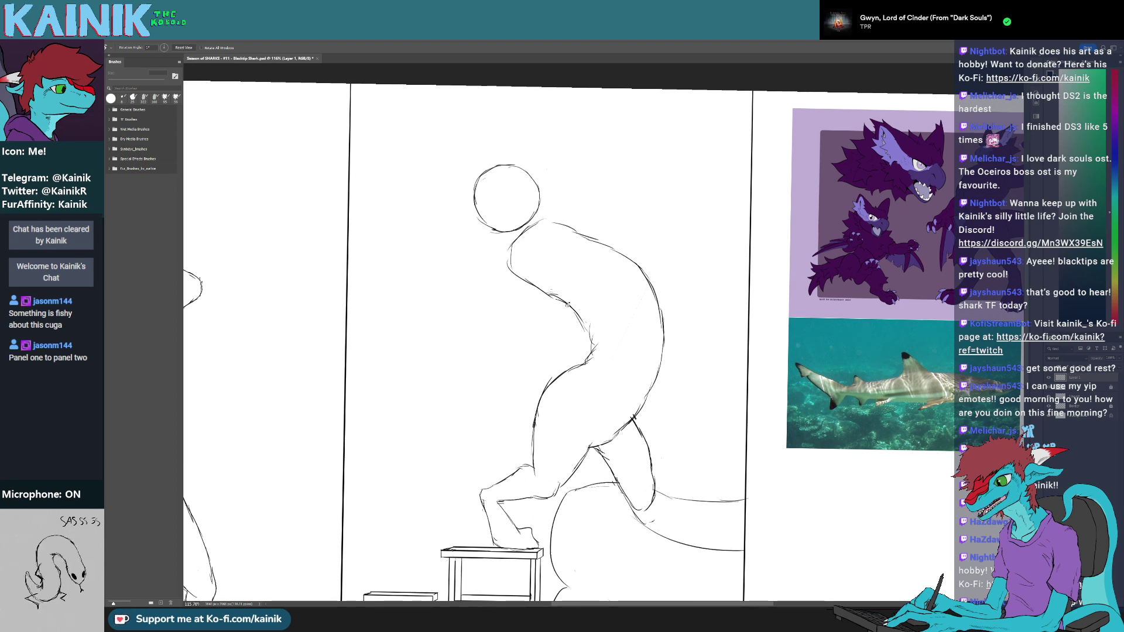
drag(442, 325, 457, 281)
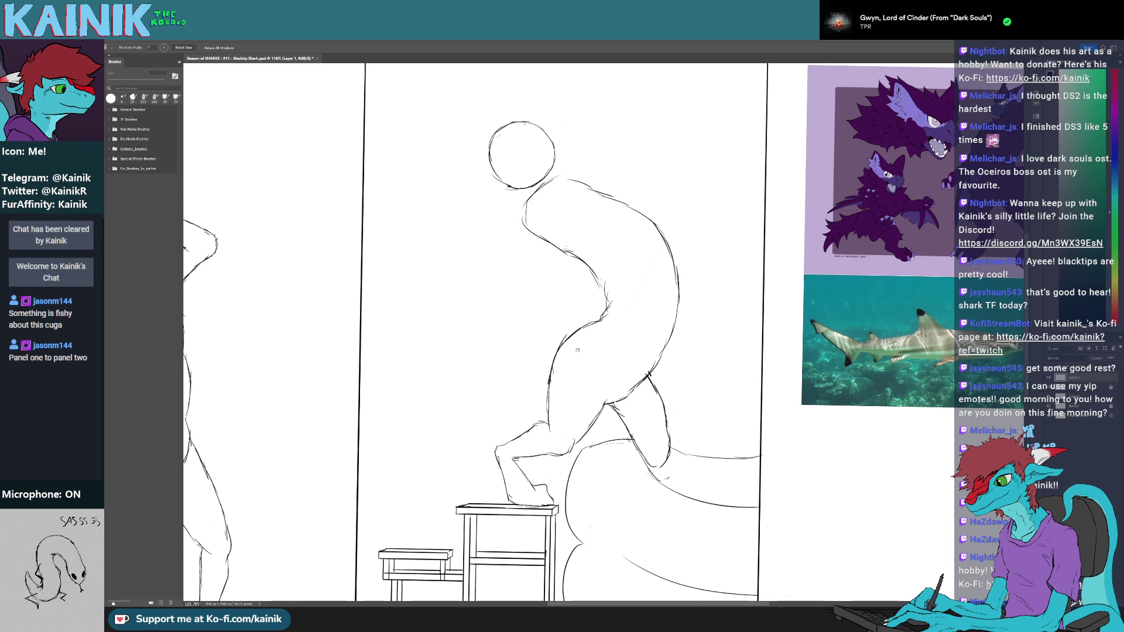
drag(578, 352, 594, 318)
drag(586, 277, 586, 341)
key(r)
drag(640, 387, 612, 401)
key(b)
mouse_move(587, 200)
mouse_down()
mouse_move(593, 217)
mouse_move(562, 257)
mouse_move(568, 312)
mouse_up()
key(r)
key(r)
drag(565, 367, 574, 390)
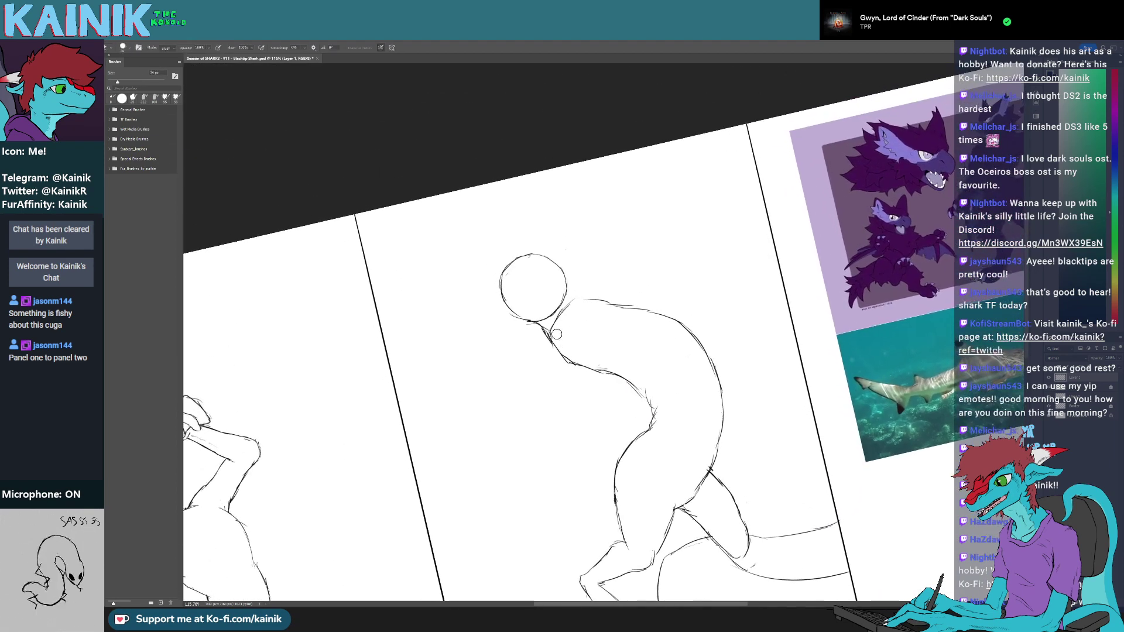
key(r)
drag(570, 340, 571, 330)
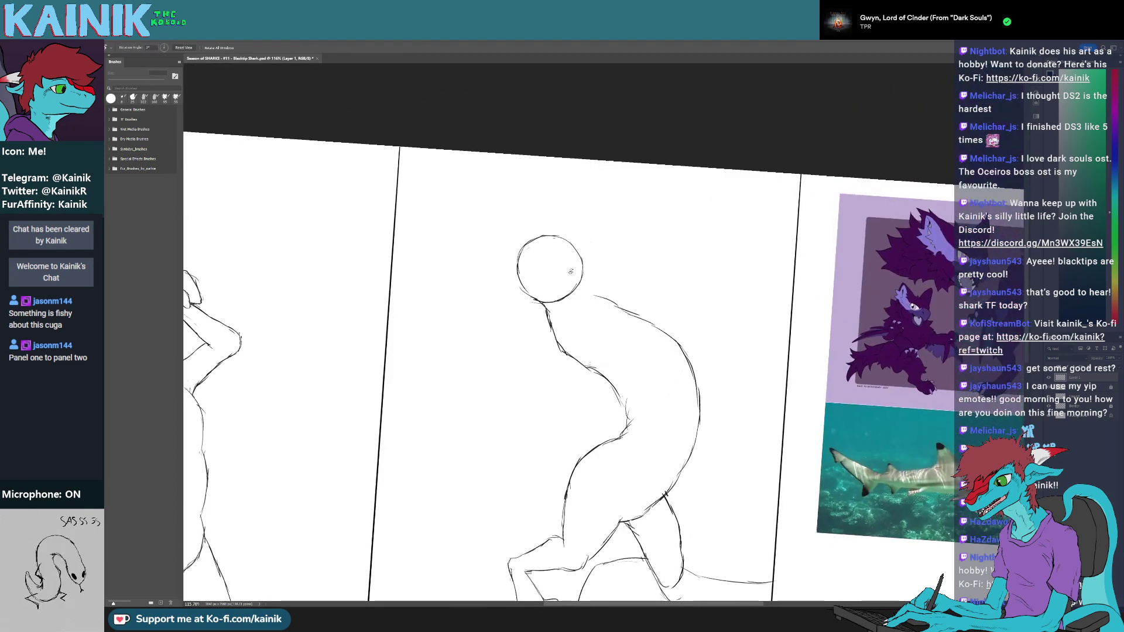
- Draw the back of the neck from the head circle into the upper back and clean up the join
key(b)
mouse_move(578, 285)
mouse_down()
mouse_move(564, 325)
mouse_move(591, 304)
mouse_move(635, 316)
mouse_up()
key(r)
key(r)
key(e)
key(period)
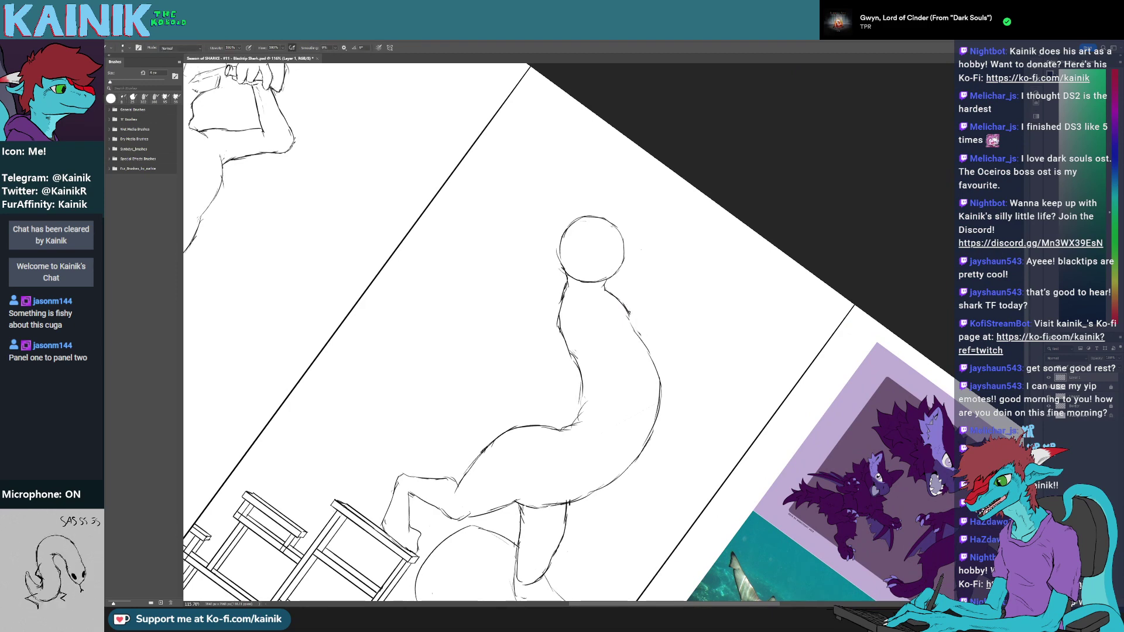
key(r)
drag(636, 410, 672, 382)
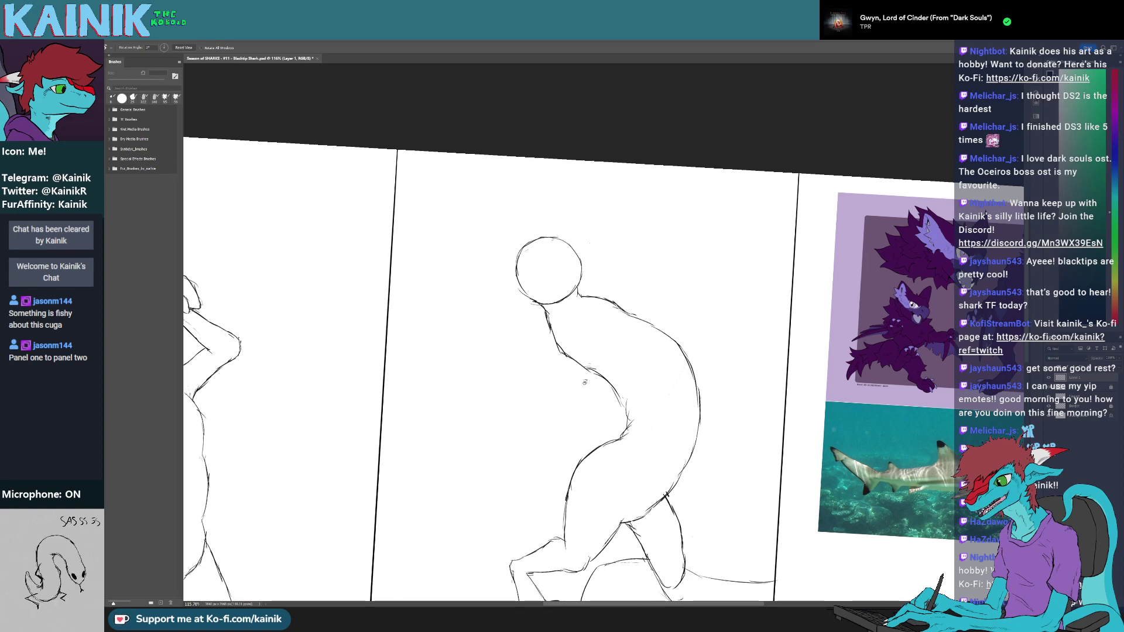
- Clean up the sketchy overlapping lines at the crease where the torso's inner curve meets the standing thigh
mouse_move(580, 390)
mouse_down()
mouse_move(594, 326)
mouse_move(582, 324)
mouse_move(677, 225)
mouse_move(578, 230)
mouse_up()
key(e)
key(r)
key(r)
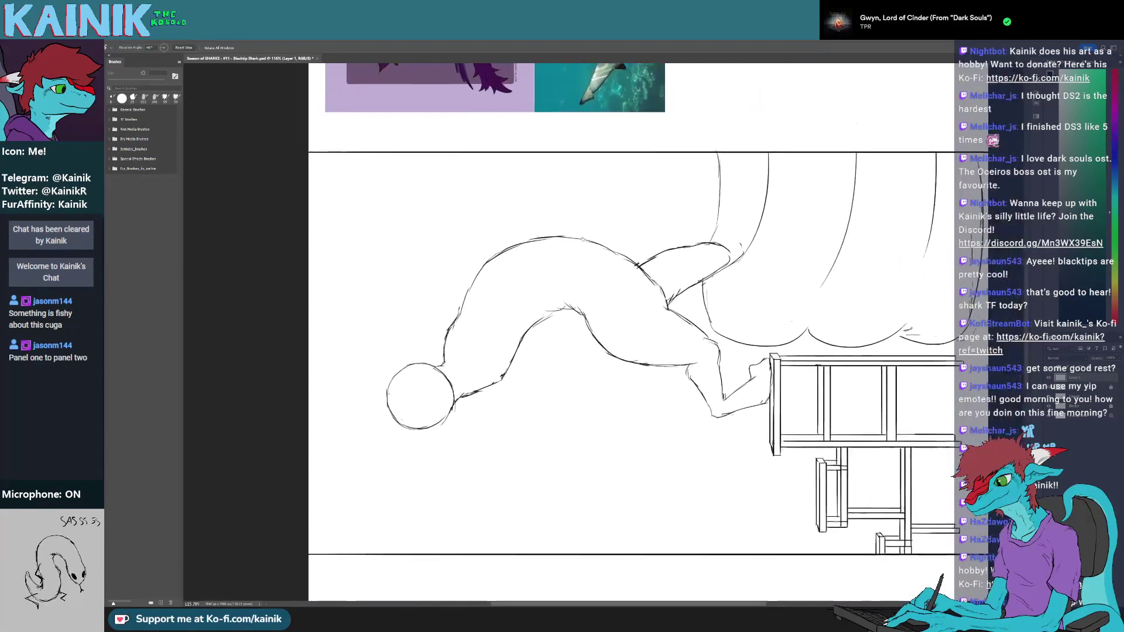
key(e)
key(b)
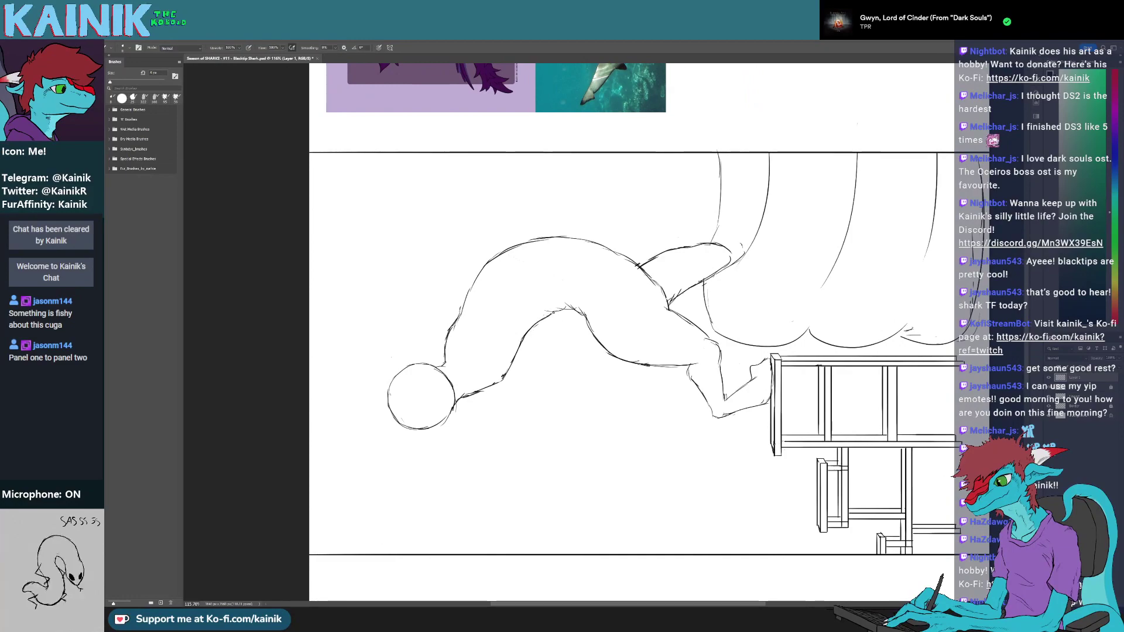
key(r)
drag(524, 418, 459, 331)
mouse_move(539, 293)
mouse_down()
mouse_move(547, 386)
mouse_move(721, 408)
mouse_up()
key(b)
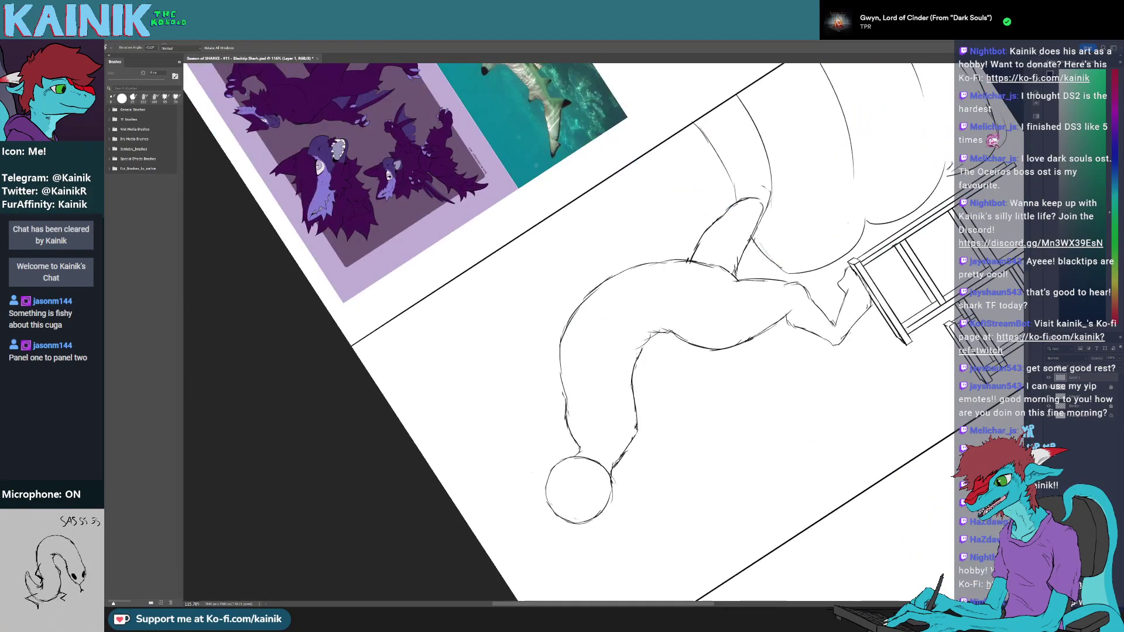
key(r)
mouse_move(521, 374)
mouse_down()
mouse_move(517, 366)
mouse_move(691, 293)
mouse_up()
key(e)
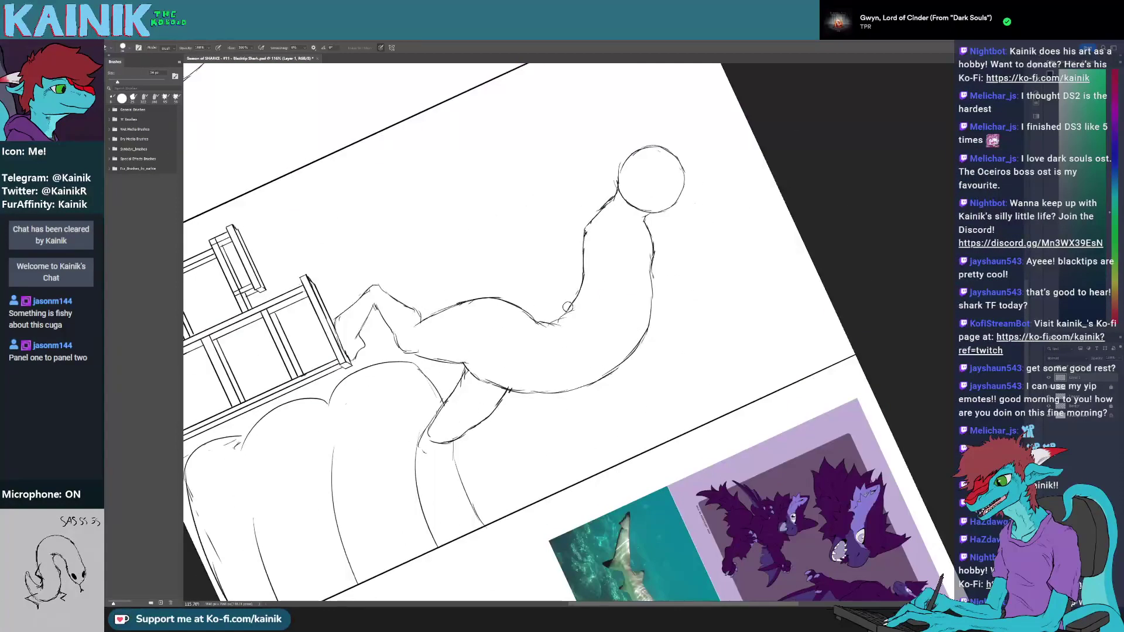
key(r)
mouse_move(565, 308)
mouse_down()
mouse_move(574, 339)
mouse_move(564, 362)
mouse_move(585, 327)
mouse_move(556, 304)
mouse_move(577, 312)
mouse_up()
key(b)
key(r)
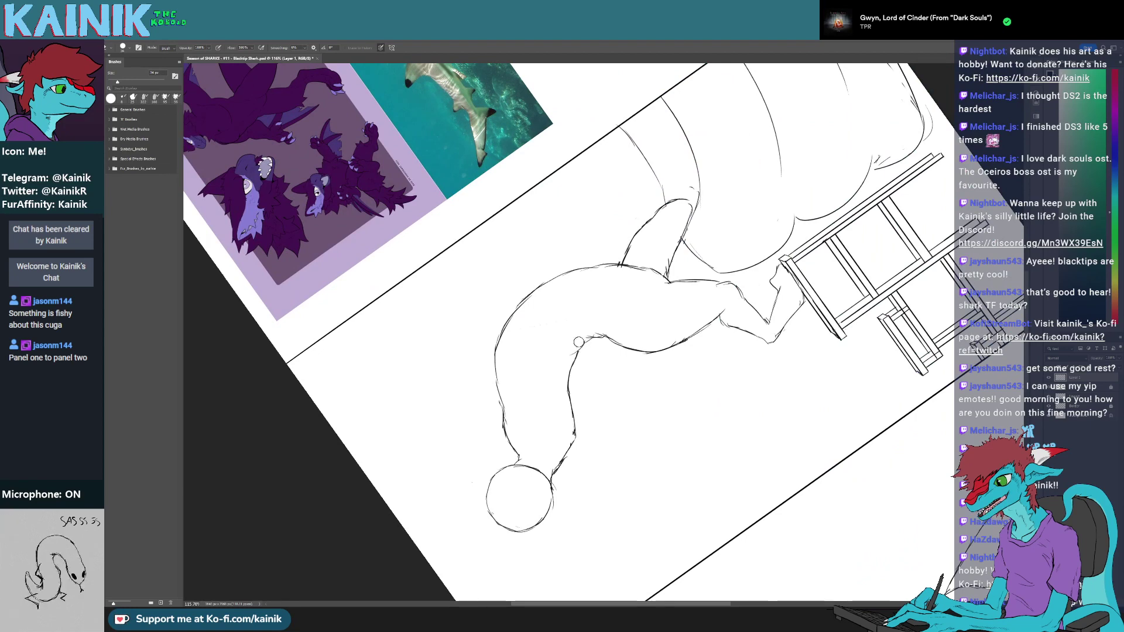
drag(607, 378, 538, 302)
key(b)
key(b)
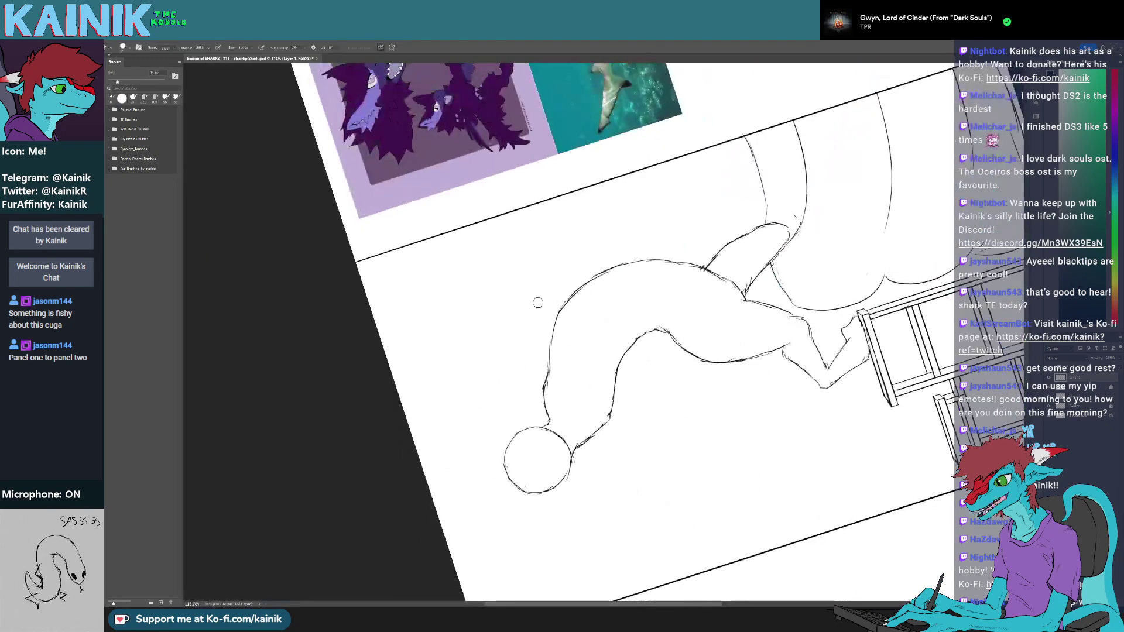
- Refine the outer curve of the upper torso below the neck with a firmer line
mouse_move(545, 366)
mouse_down()
mouse_move(591, 337)
mouse_move(609, 352)
mouse_up()
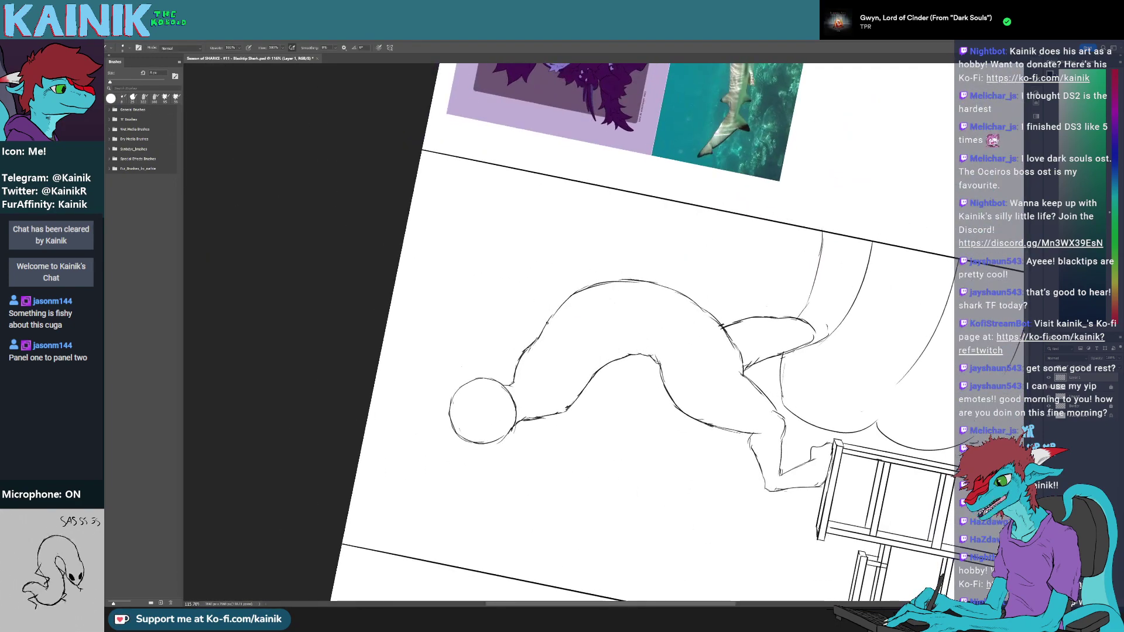
drag(550, 317, 571, 297)
mouse_move(689, 362)
mouse_down()
mouse_move(678, 386)
mouse_move(547, 387)
mouse_move(572, 323)
mouse_move(600, 351)
mouse_move(568, 377)
mouse_move(603, 327)
mouse_move(612, 356)
mouse_move(626, 340)
mouse_move(613, 354)
mouse_up()
key(e)
key(b)
key(e)
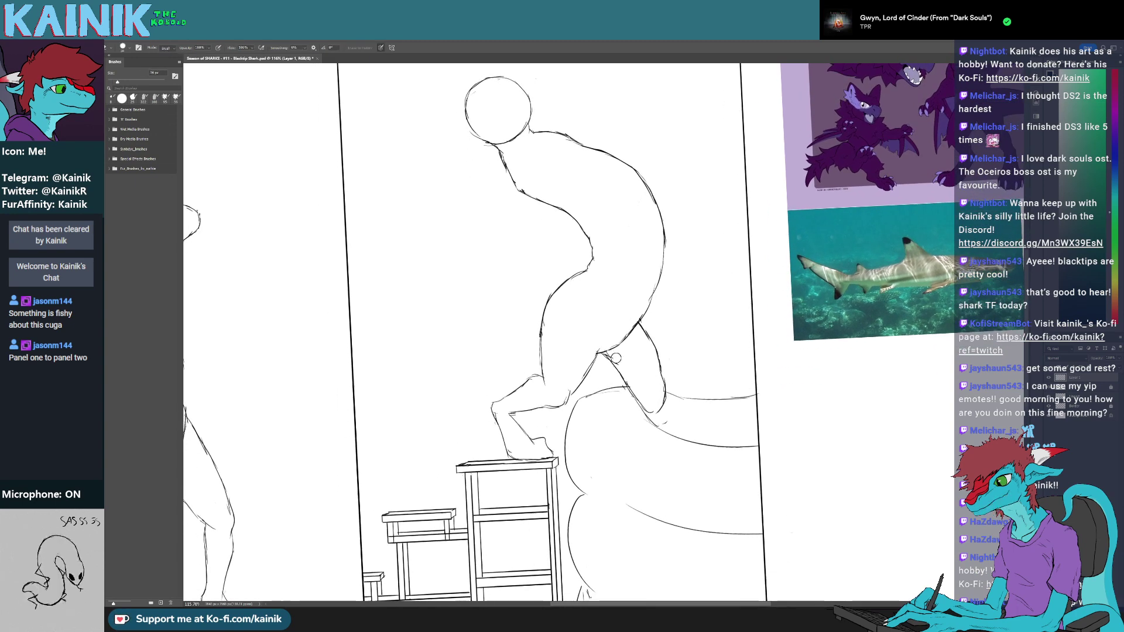
- Tidy the crotch lines between the two legs and the underside of the standing thigh
mouse_move(664, 411)
mouse_down()
mouse_move(649, 384)
mouse_move(649, 395)
mouse_move(600, 407)
mouse_move(638, 387)
mouse_move(576, 383)
mouse_move(574, 476)
mouse_up()
key(r)
key(b)
key(r)
key(e)
key(r)
key(e)
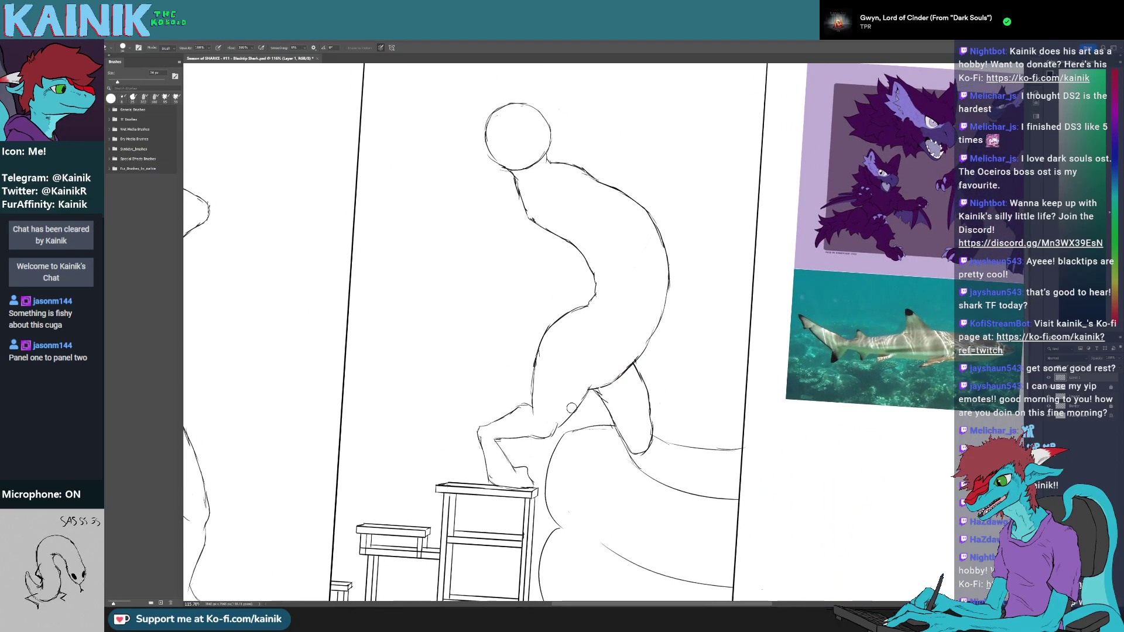
drag(578, 367, 575, 444)
mouse_move(529, 394)
mouse_down()
mouse_move(526, 451)
mouse_move(597, 327)
mouse_move(510, 336)
mouse_move(533, 277)
mouse_move(534, 295)
mouse_up()
- Sketch the upper edge of a shark tail curving out from the hips, the start of its underside, and a small U-shaped mark on the lower torso
key(r)
key(e)
key(b)
mouse_move(599, 412)
mouse_down()
mouse_move(599, 326)
mouse_move(582, 254)
mouse_move(621, 362)
mouse_move(605, 367)
mouse_move(579, 340)
mouse_move(607, 371)
mouse_move(588, 373)
mouse_move(602, 376)
mouse_up()
key(r)
mouse_move(578, 387)
mouse_down()
mouse_move(651, 341)
mouse_move(562, 411)
mouse_move(545, 522)
mouse_up()
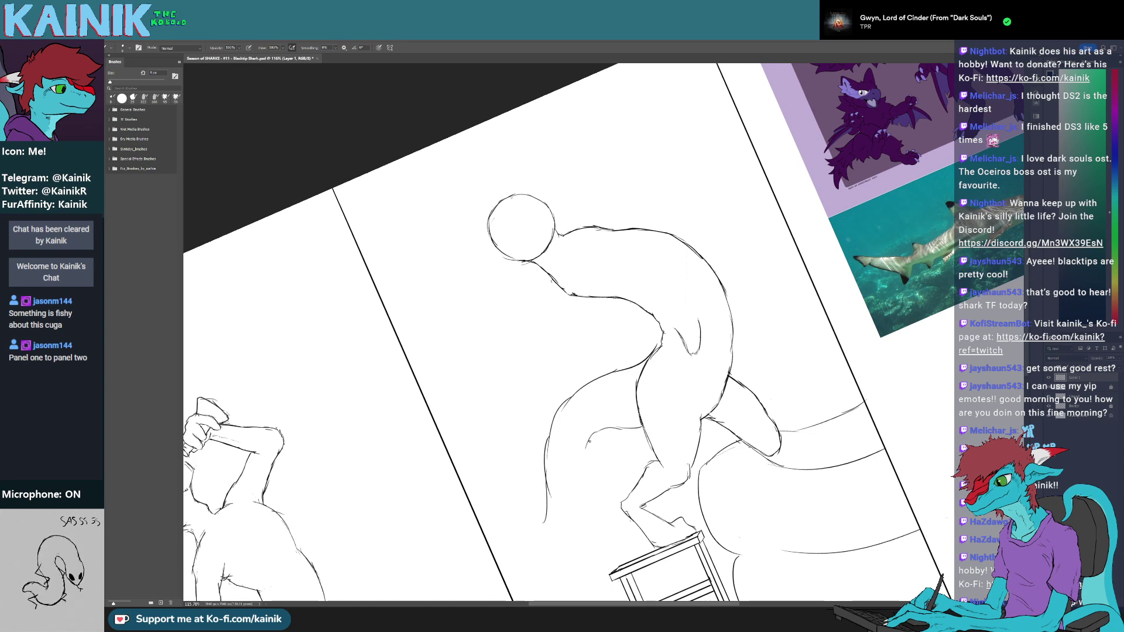
- Sketch the rest of the tail's underside and a forked tail fin, tidying where the fin joins the tail
mouse_move(585, 451)
mouse_down()
mouse_move(586, 471)
mouse_move(515, 498)
mouse_move(441, 599)
mouse_move(470, 427)
mouse_up()
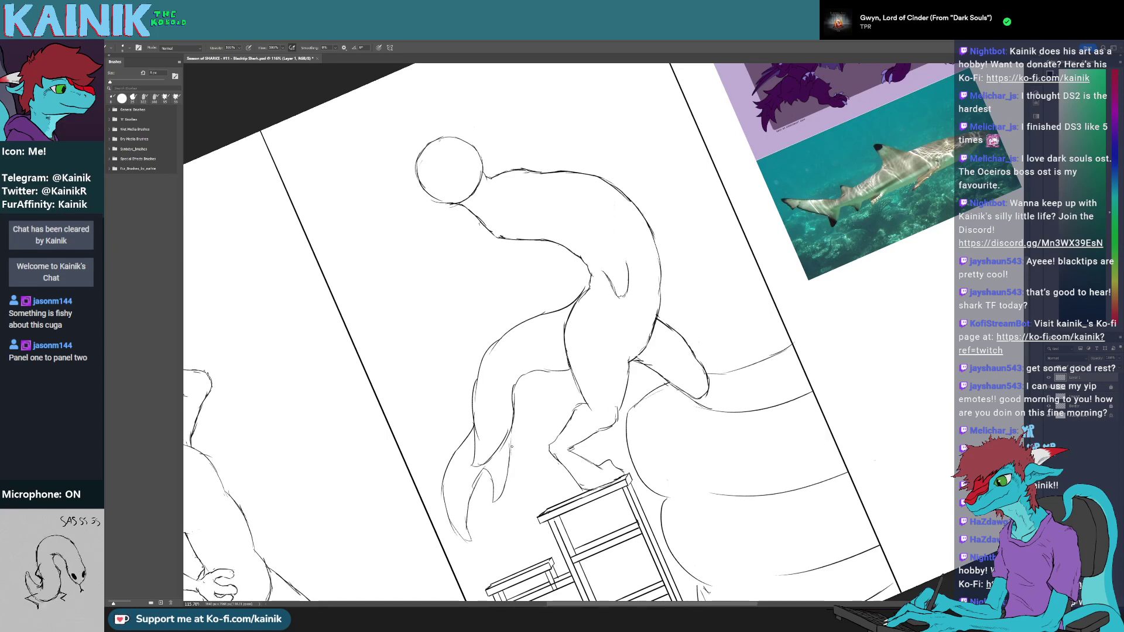
drag(522, 398, 558, 373)
key(e)
drag(510, 403, 505, 441)
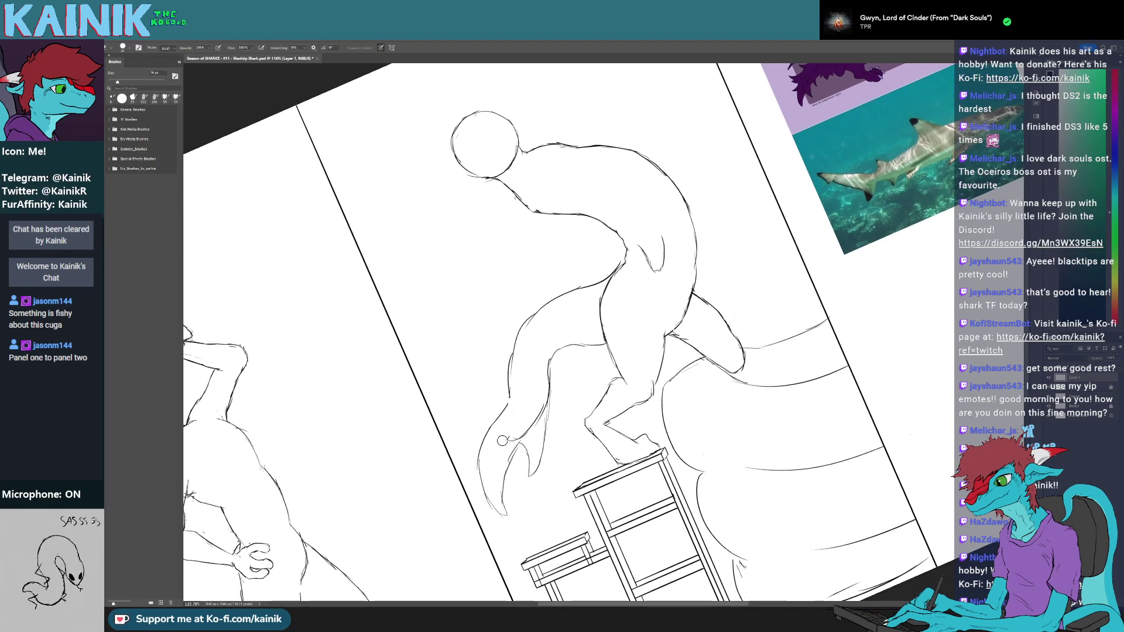
key(b)
drag(509, 394, 506, 408)
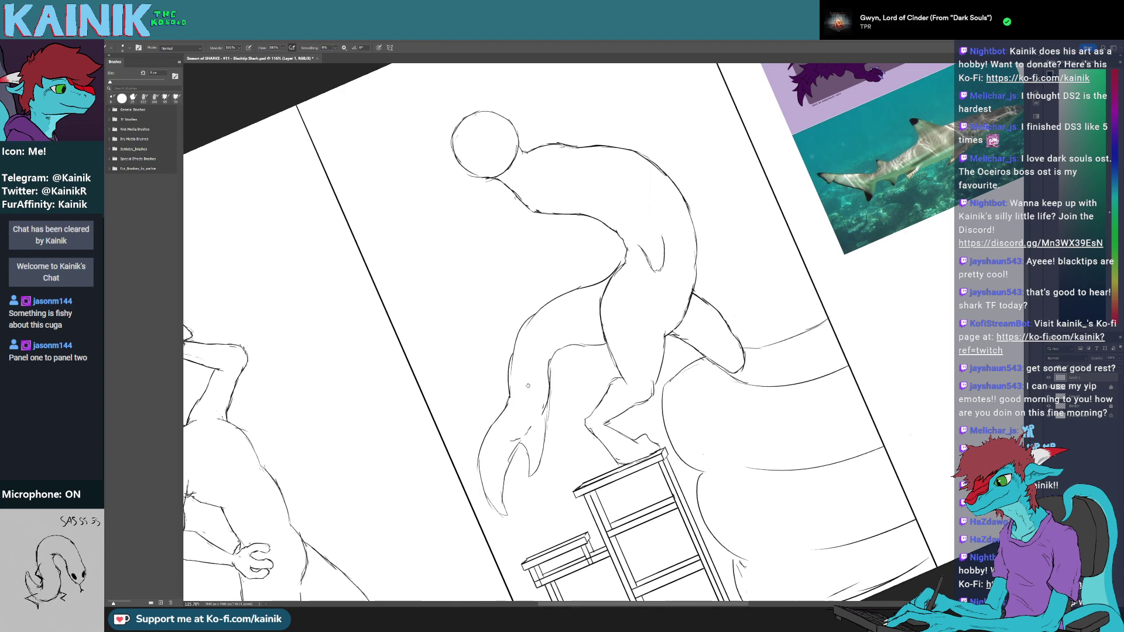
- Add a small pointed fin to the tail's upper edge and erase the old line beneath it
mouse_move(521, 352)
mouse_down()
mouse_move(519, 383)
mouse_move(537, 348)
mouse_move(502, 397)
mouse_move(527, 396)
mouse_move(520, 365)
mouse_move(594, 238)
mouse_up()
key(e)
key(r)
key(r)
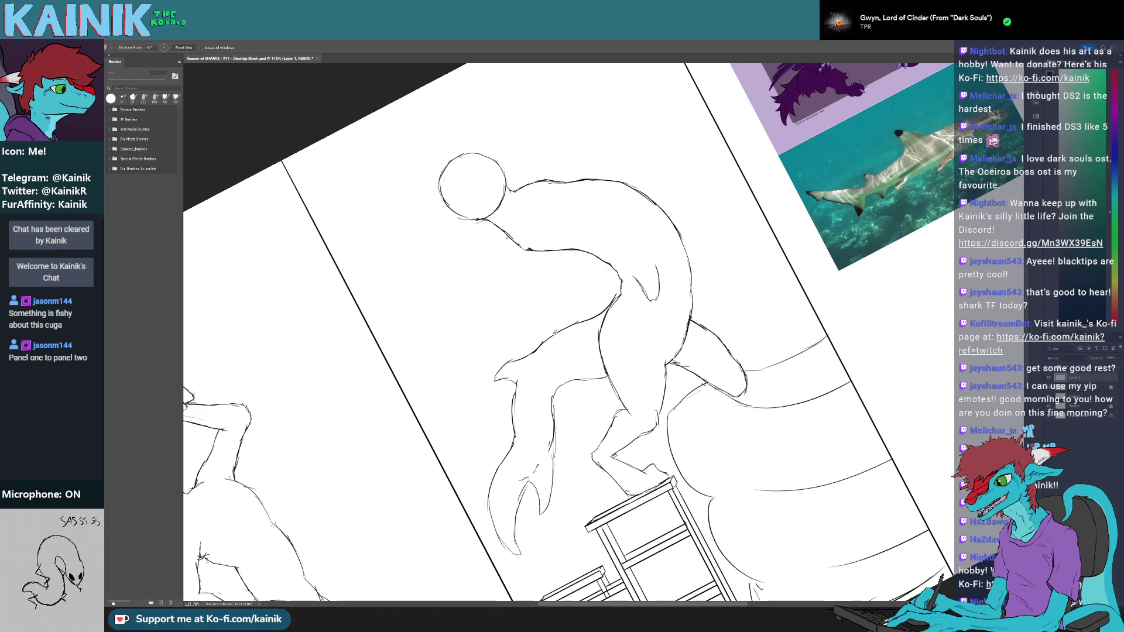
- Erase the stray construction lines inside the tail where the forked fin begins
scroll(588, 319, down, 3)
scroll(600, 325, up, 4)
drag(808, 351, 777, 443)
scroll(584, 335, up, 2)
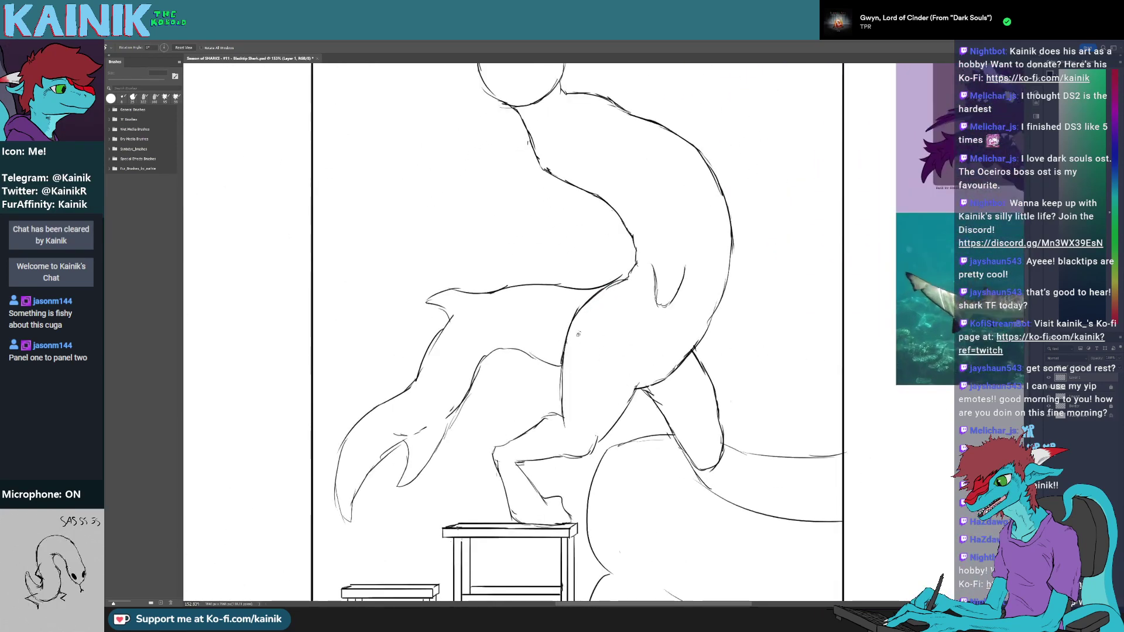
drag(581, 331, 603, 388)
key(e)
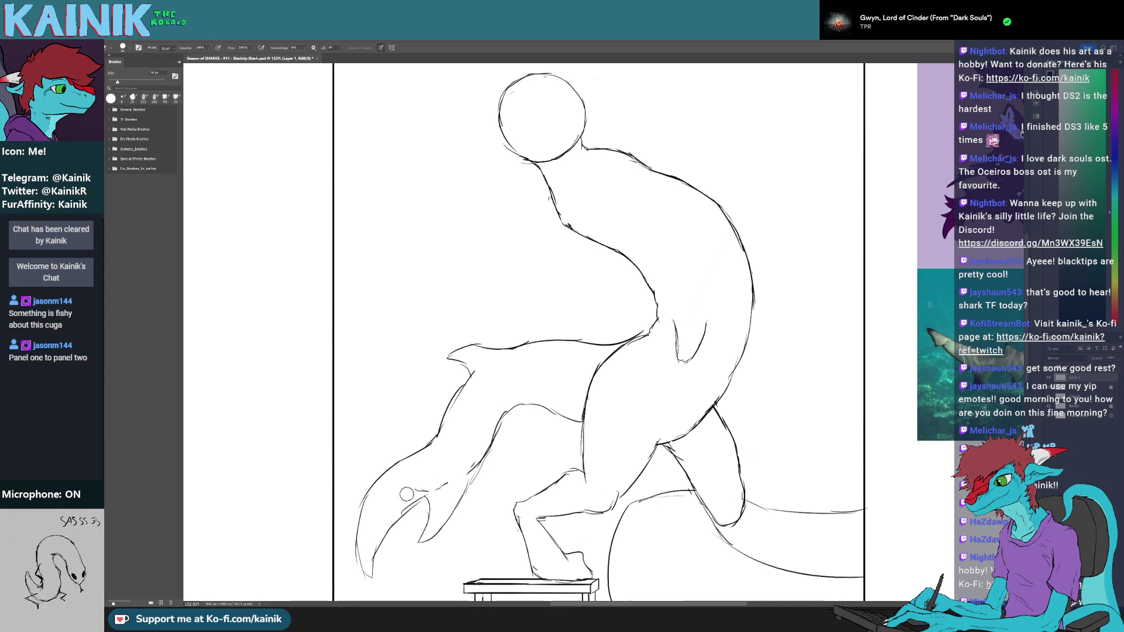
drag(411, 503, 400, 519)
- Redraw the tail's underside leading into the shorter fin lobe, and clean the inner edge of the fork
key(b)
drag(468, 461, 461, 500)
key(e)
key(b)
mouse_move(463, 495)
mouse_down()
mouse_move(487, 451)
mouse_move(474, 415)
mouse_up()
key(e)
drag(408, 435, 402, 453)
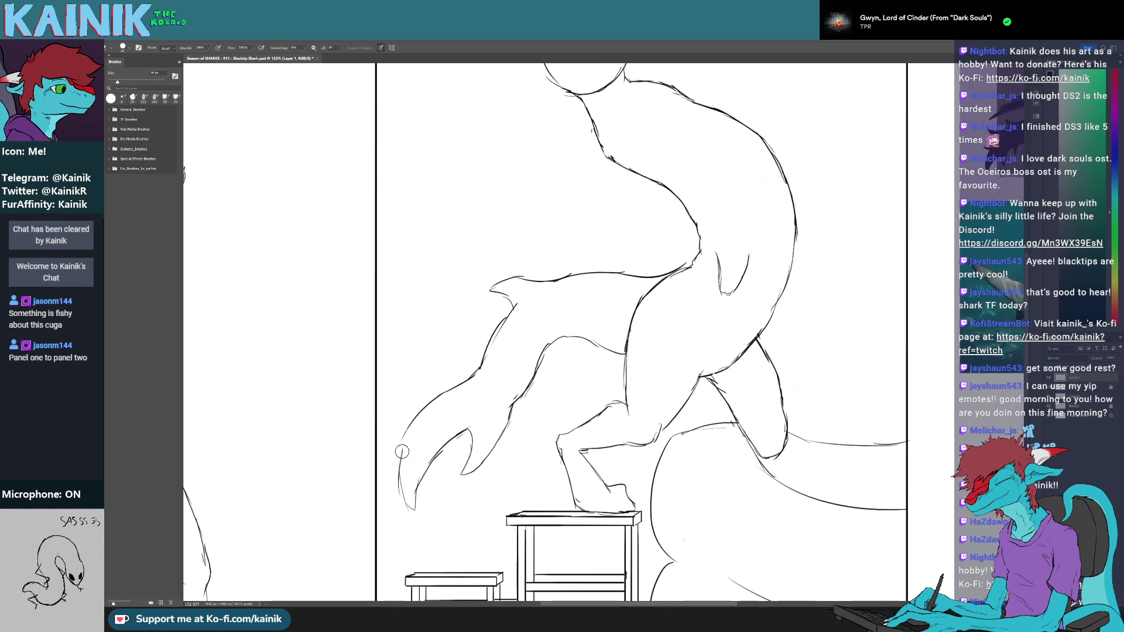
- Refine the outlines of both tail fin lobes, alternately erasing rough strokes and redrawing their edges and tips
key(b)
key(r)
key(e)
mouse_move(403, 513)
mouse_down()
mouse_move(379, 463)
mouse_move(472, 392)
mouse_move(439, 427)
mouse_move(504, 411)
mouse_move(467, 420)
mouse_move(490, 447)
mouse_move(434, 455)
mouse_move(463, 384)
mouse_up()
key(b)
key(r)
key(e)
key(b)
key(e)
key(b)
key(r)
key(e)
key(b)
key(e)
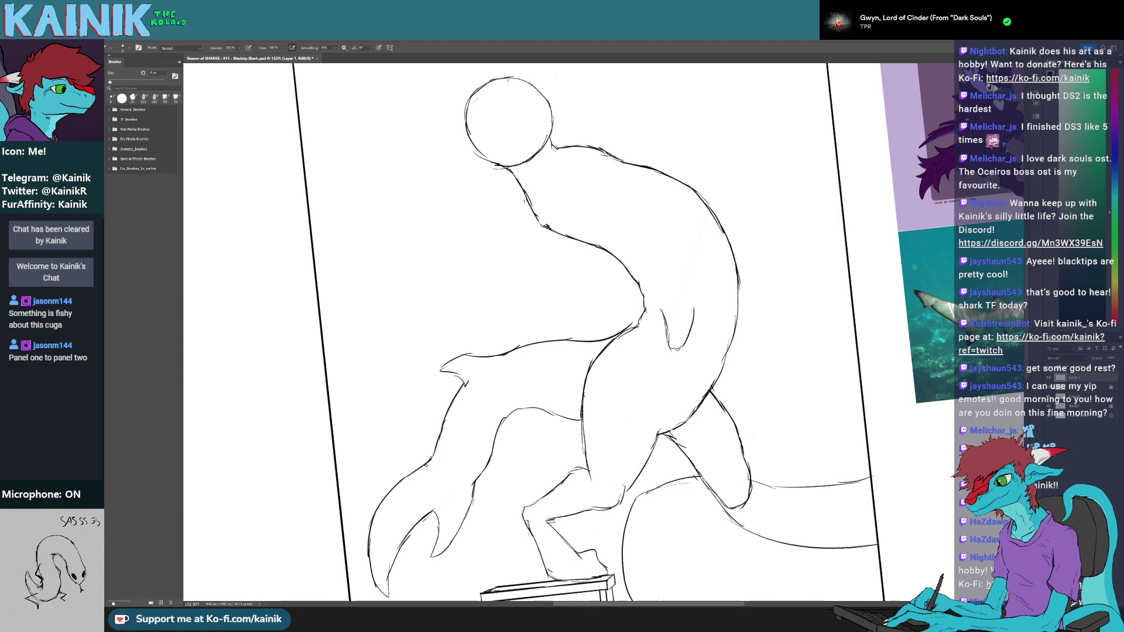
- Clean up the tail's upper edge between the small pointed fin and the forked tail fin
key(e)
drag(432, 457, 442, 423)
key(b)
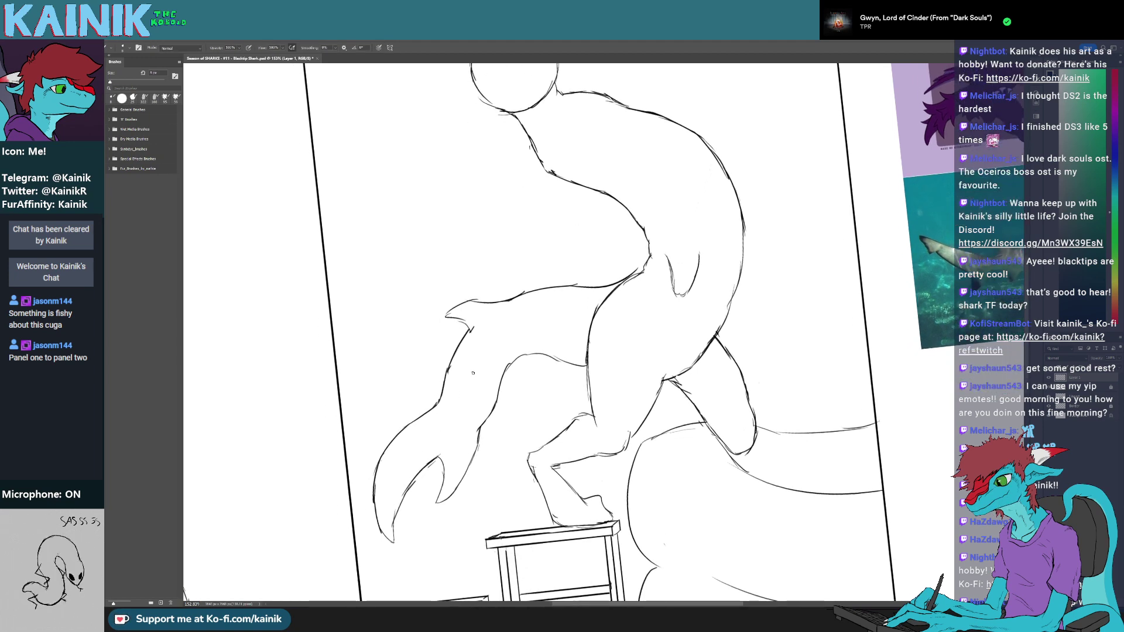
key(e)
mouse_move(520, 353)
mouse_down()
mouse_move(478, 428)
mouse_move(437, 456)
mouse_up()
key(b)
- Sharpen the small pointed fin's tip and rear edge on top of the tail
key(r)
key(e)
key(r)
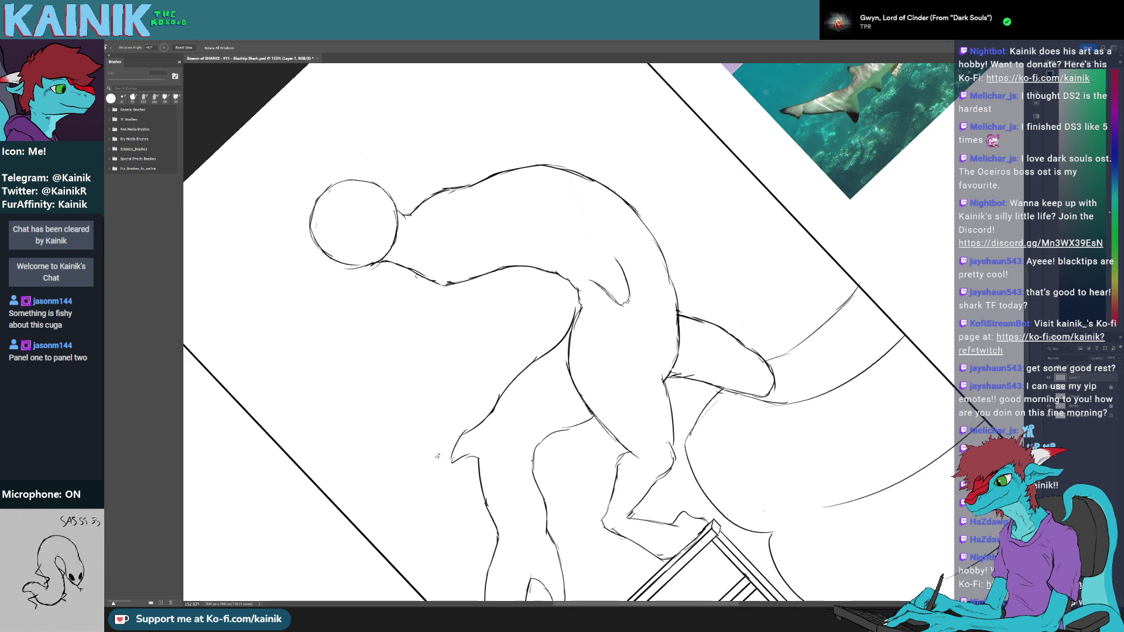
drag(453, 371, 469, 318)
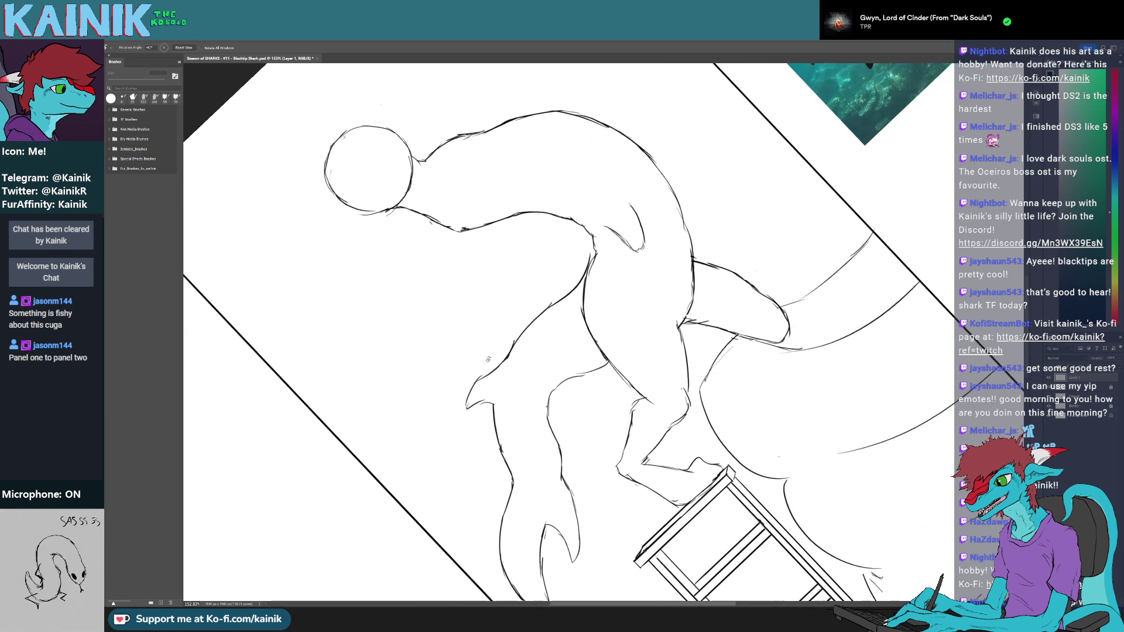
key(e)
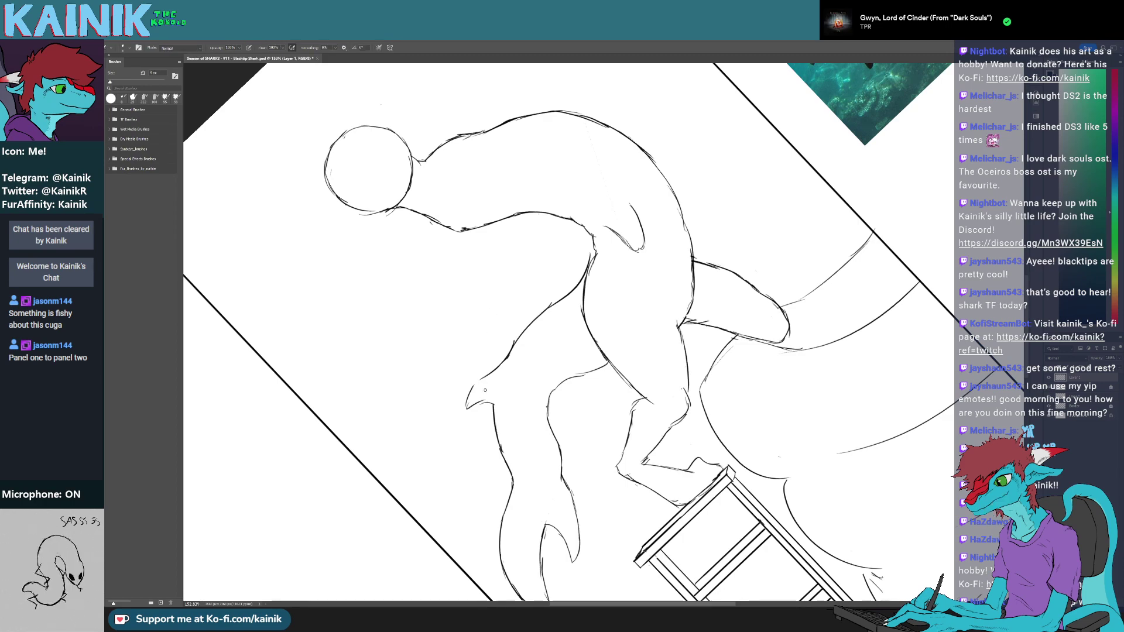
key(r)
mouse_move(503, 415)
mouse_down()
mouse_move(514, 321)
mouse_move(640, 421)
mouse_move(648, 480)
mouse_up()
- Erase the upper end of the standing thigh's line so the tail flows openly into the hip
key(b)
key(r)
mouse_move(588, 422)
mouse_down()
mouse_move(507, 347)
mouse_move(518, 357)
mouse_move(545, 346)
mouse_move(533, 389)
mouse_move(555, 363)
mouse_up()
key(e)
key(r)
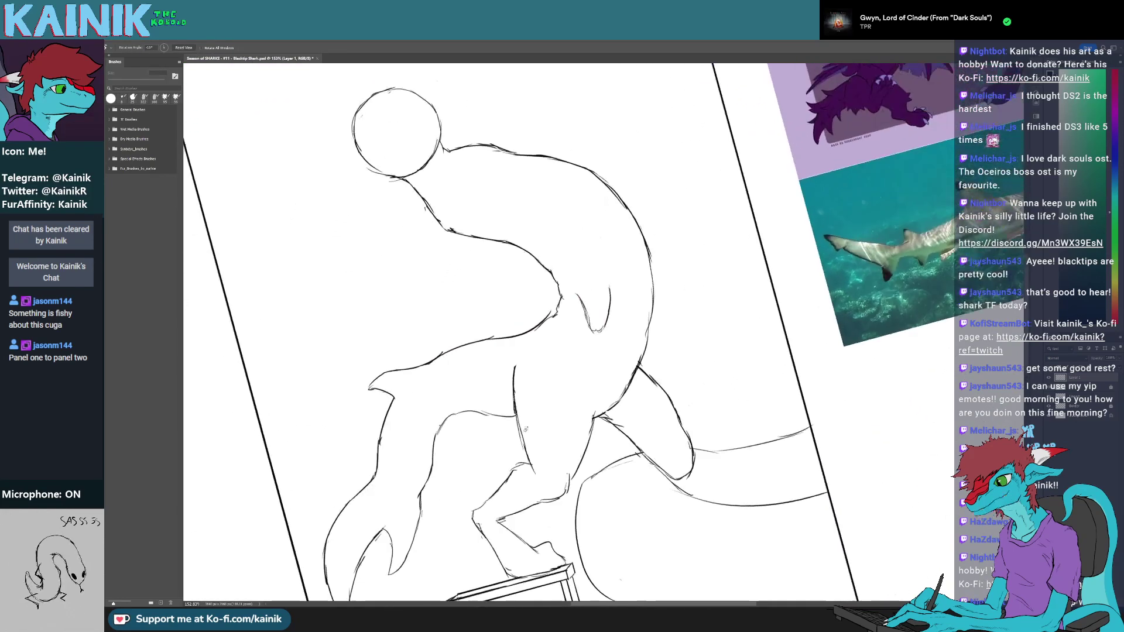
key(e)
key(b)
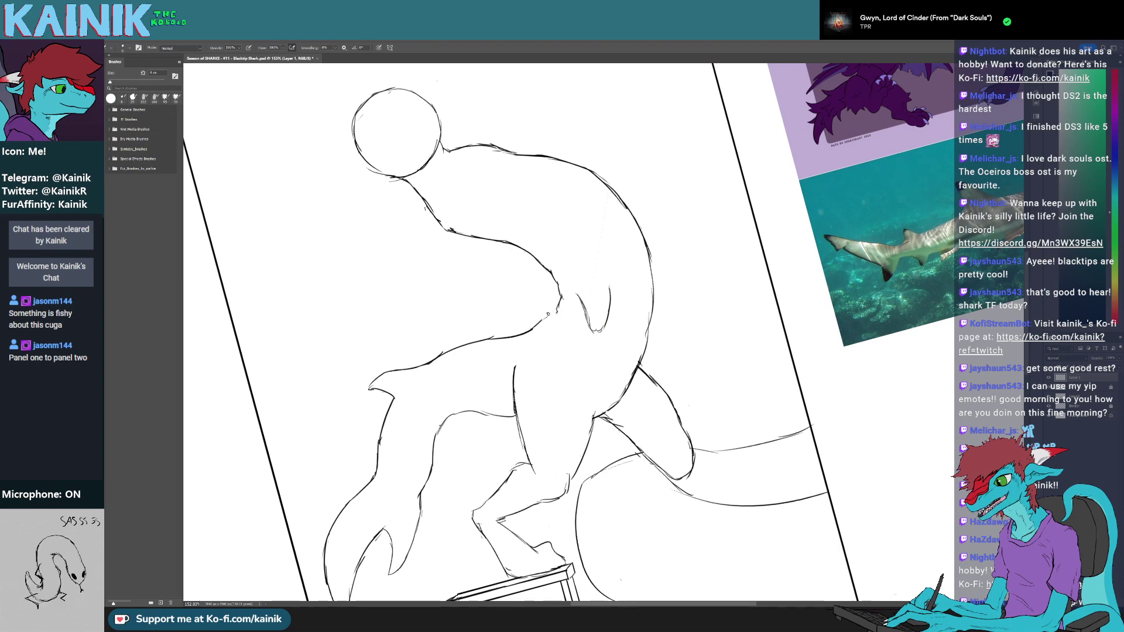
- Refine the join between the tail's upper edge and the torso's inner curve
key(space)
drag(576, 404, 578, 462)
key(r)
mouse_move(586, 465)
mouse_down()
mouse_move(443, 462)
mouse_move(377, 399)
mouse_up()
key(e)
mouse_move(472, 389)
mouse_down()
mouse_move(480, 394)
mouse_move(464, 322)
mouse_move(460, 342)
mouse_move(565, 458)
mouse_move(592, 443)
mouse_move(481, 298)
mouse_move(483, 286)
mouse_move(507, 290)
mouse_move(535, 234)
mouse_up()
key(r)
key(b)
key(r)
key(e)
- Clean up the trailing leg's inner line where it meets the hips at the crotch
key(r)
key(b)
key(r)
key(e)
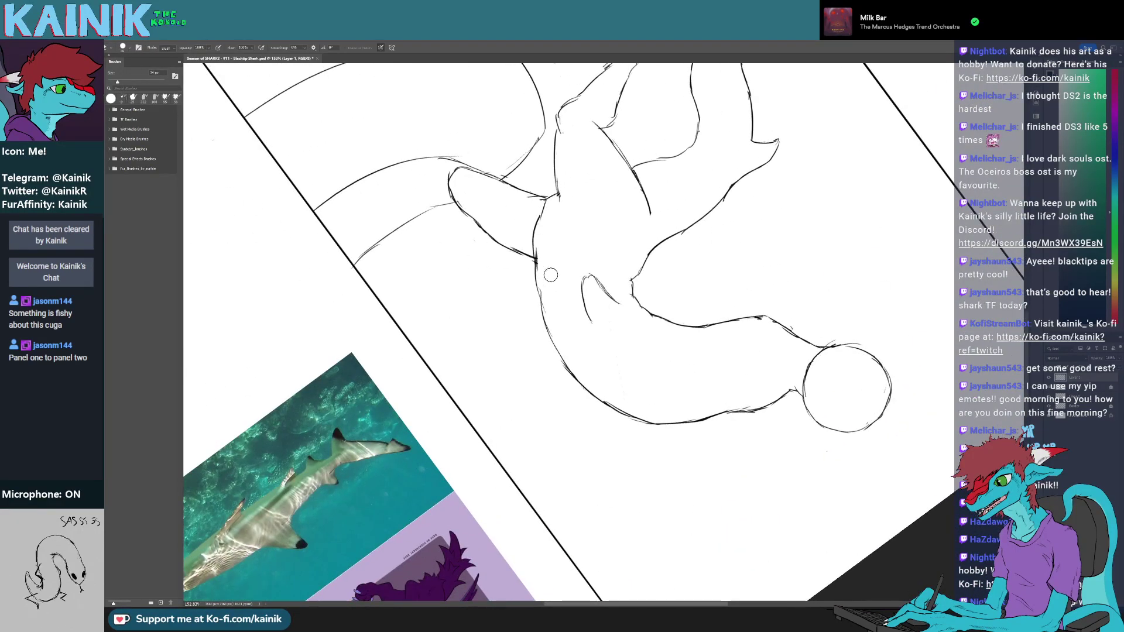
key(r)
mouse_move(525, 294)
mouse_down()
mouse_move(520, 358)
mouse_move(638, 463)
mouse_up()
key(b)
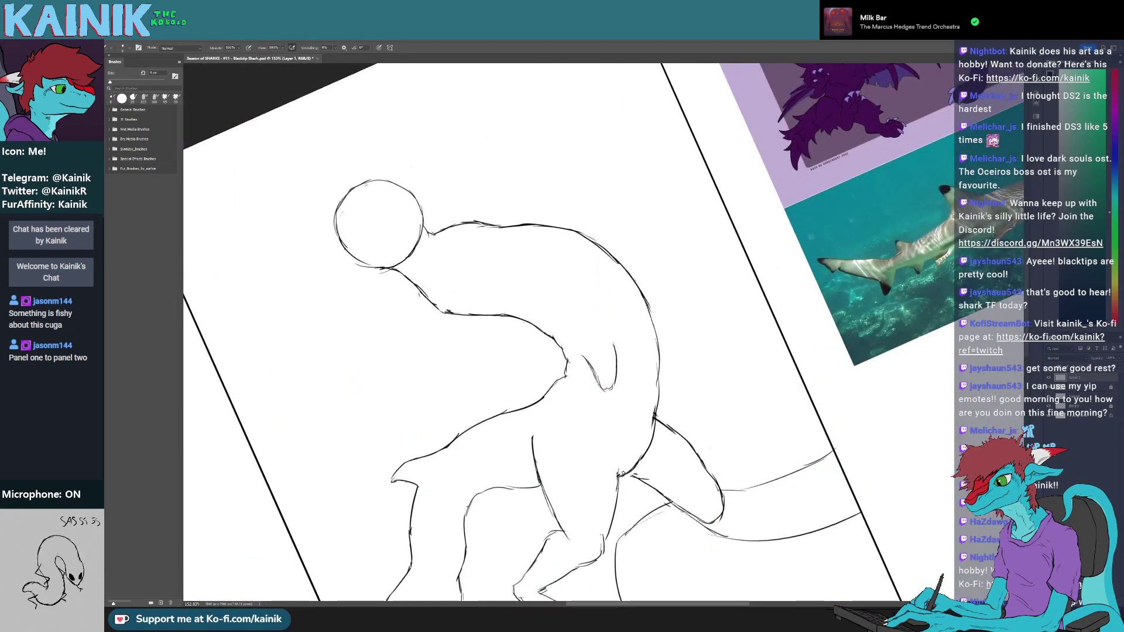
key(r)
drag(623, 474, 531, 438)
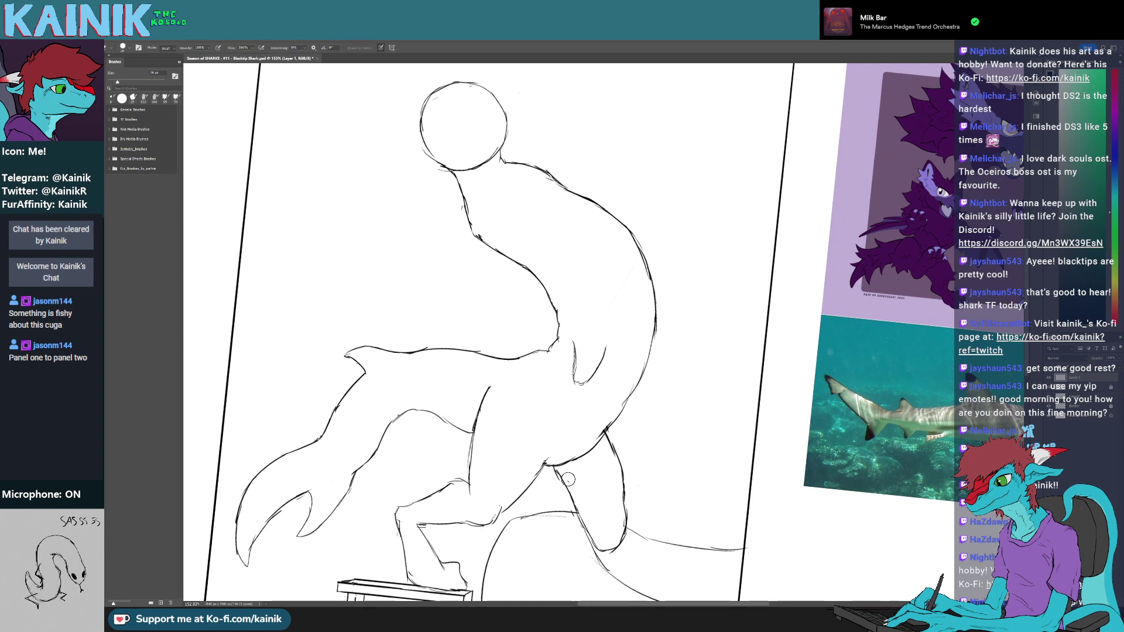
drag(559, 471, 553, 458)
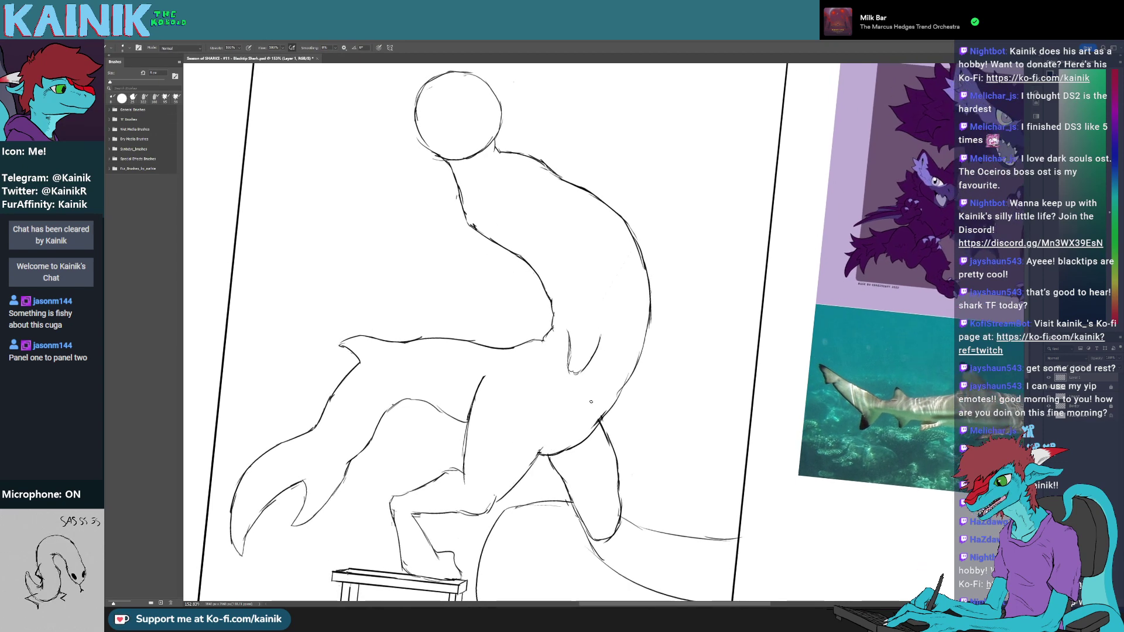
- Smooth the lower torso outline across the top of the trailing leg
key(e)
mouse_move(602, 409)
mouse_down()
mouse_move(579, 438)
mouse_move(673, 276)
mouse_move(649, 256)
mouse_move(623, 261)
mouse_move(637, 247)
mouse_move(527, 323)
mouse_move(535, 375)
mouse_up()
key(r)
key(b)
key(e)
key(b)
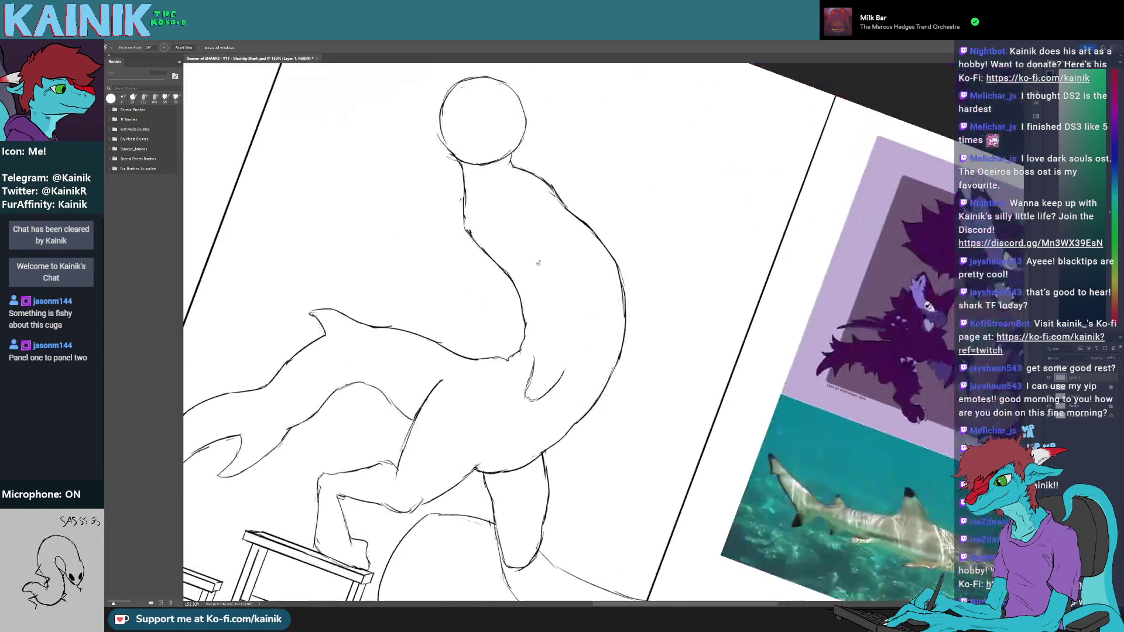
key(b)
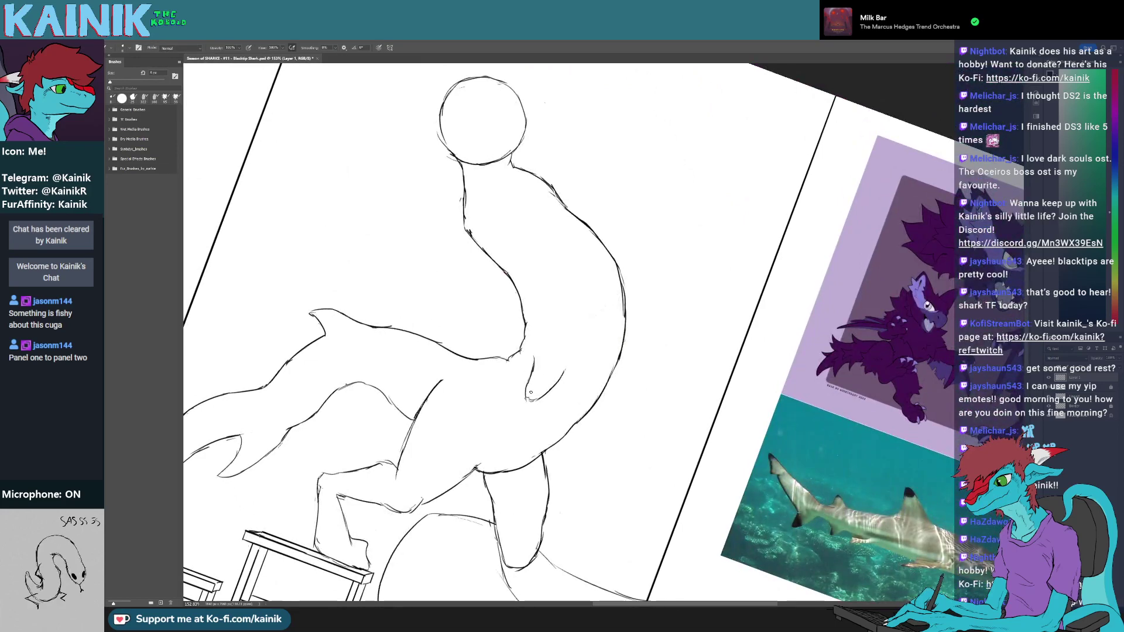
- Clean up the standing thigh's rear line and the end of the tail's underside where they meet
key(r)
mouse_move(530, 392)
mouse_down()
mouse_move(581, 372)
mouse_move(530, 342)
mouse_up()
key(b)
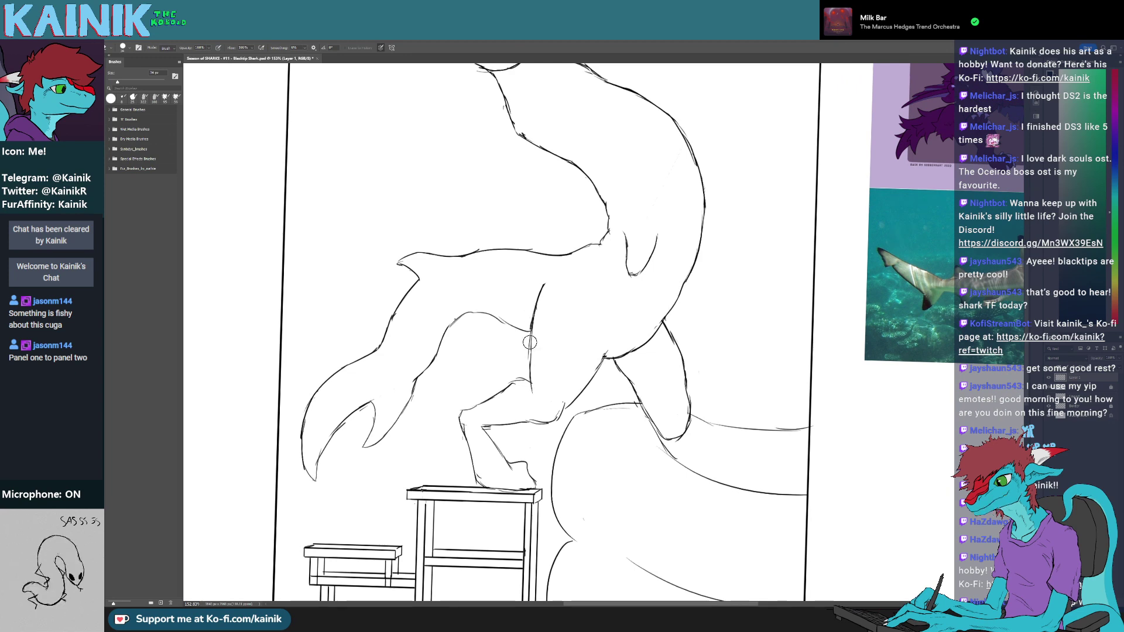
key(b)
drag(520, 323, 636, 282)
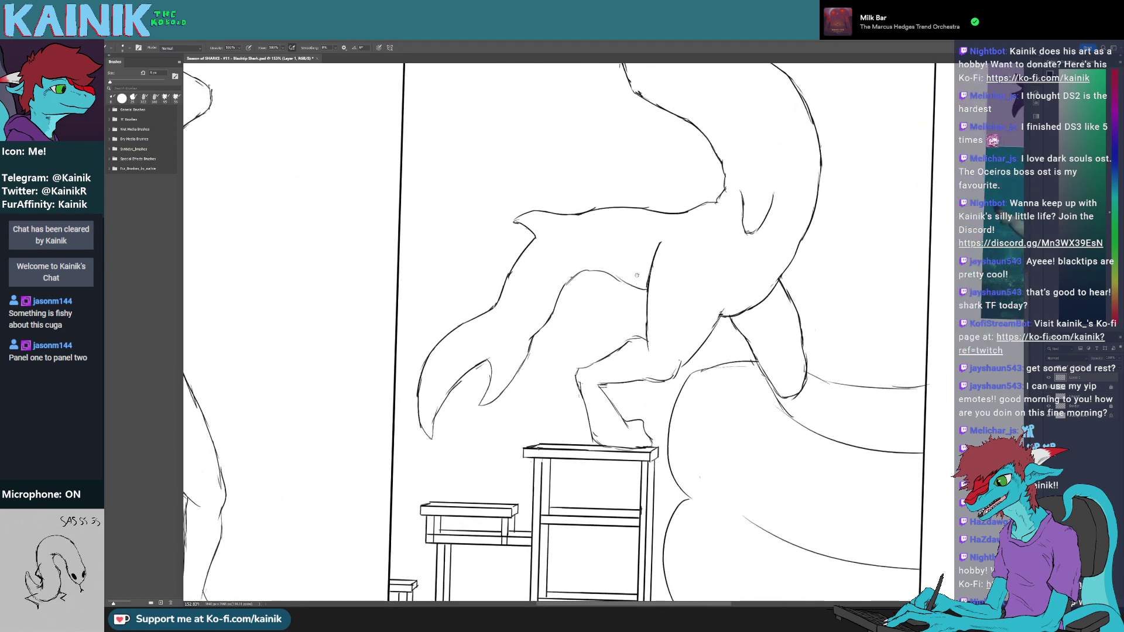
key(e)
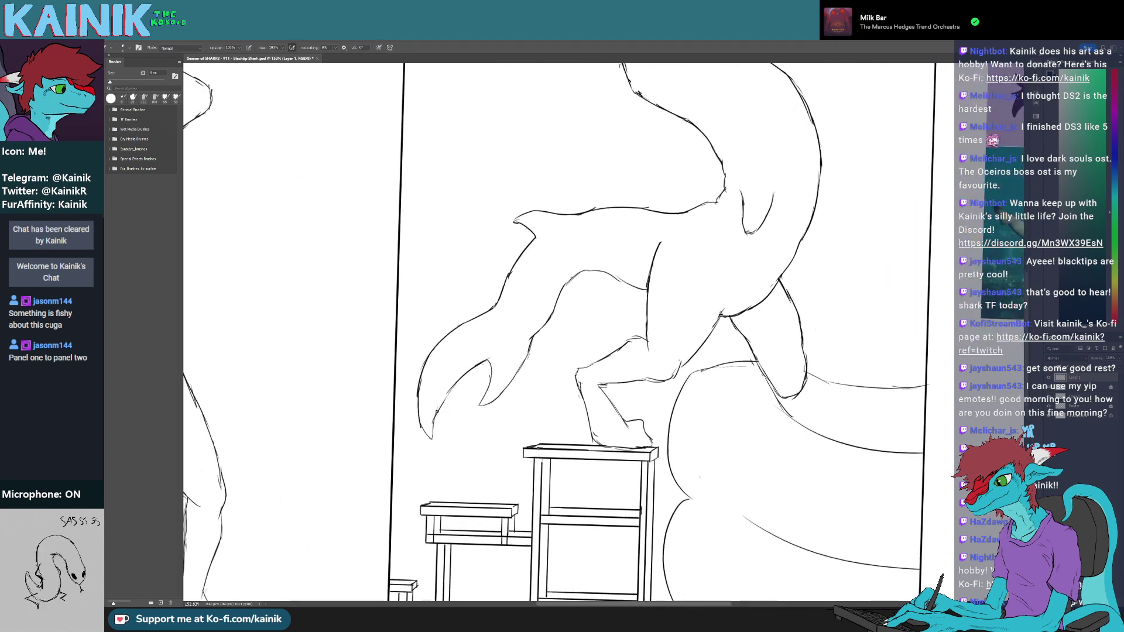
- Clean up the outer edge of the tail from its fluke up to the small fin
mouse_move(534, 348)
mouse_down()
mouse_move(516, 375)
mouse_move(549, 385)
mouse_up()
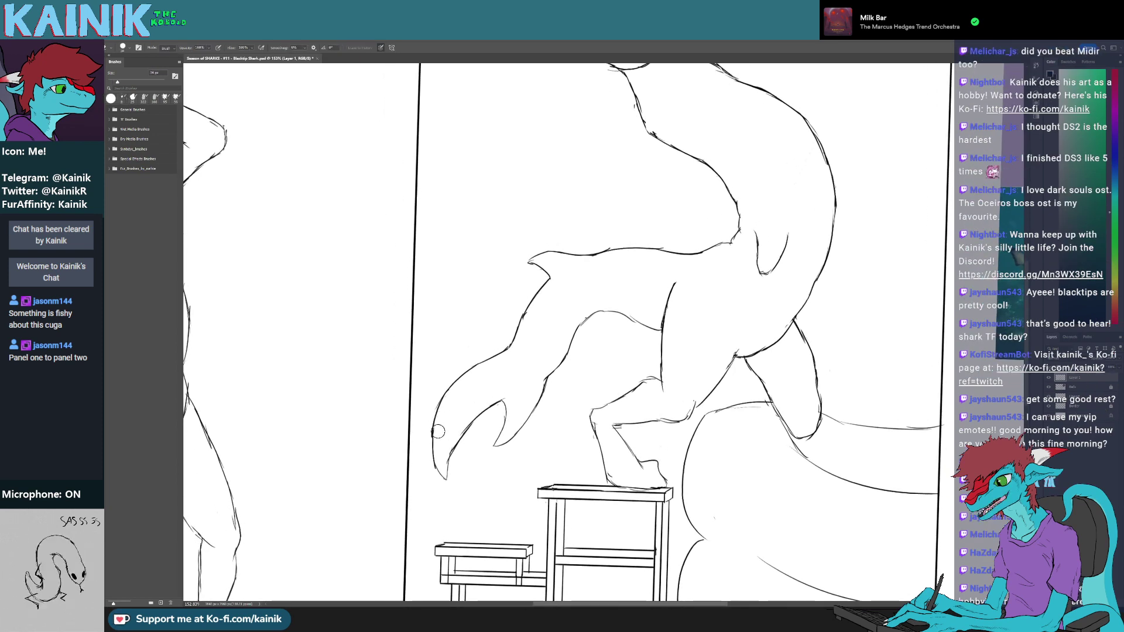
drag(456, 389, 403, 441)
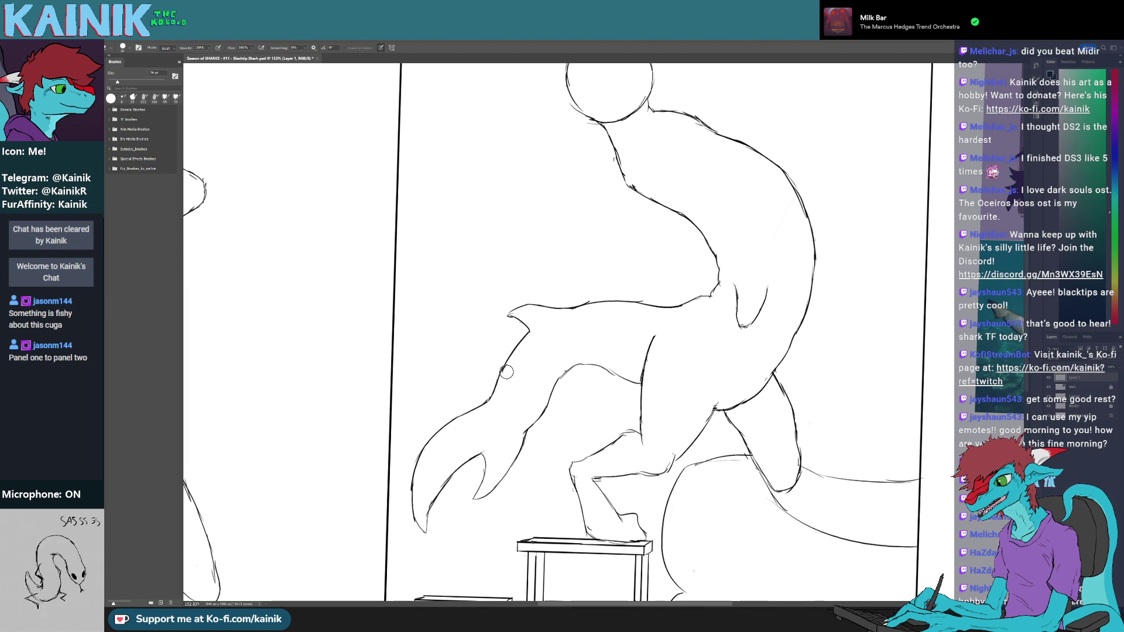
drag(507, 374, 422, 375)
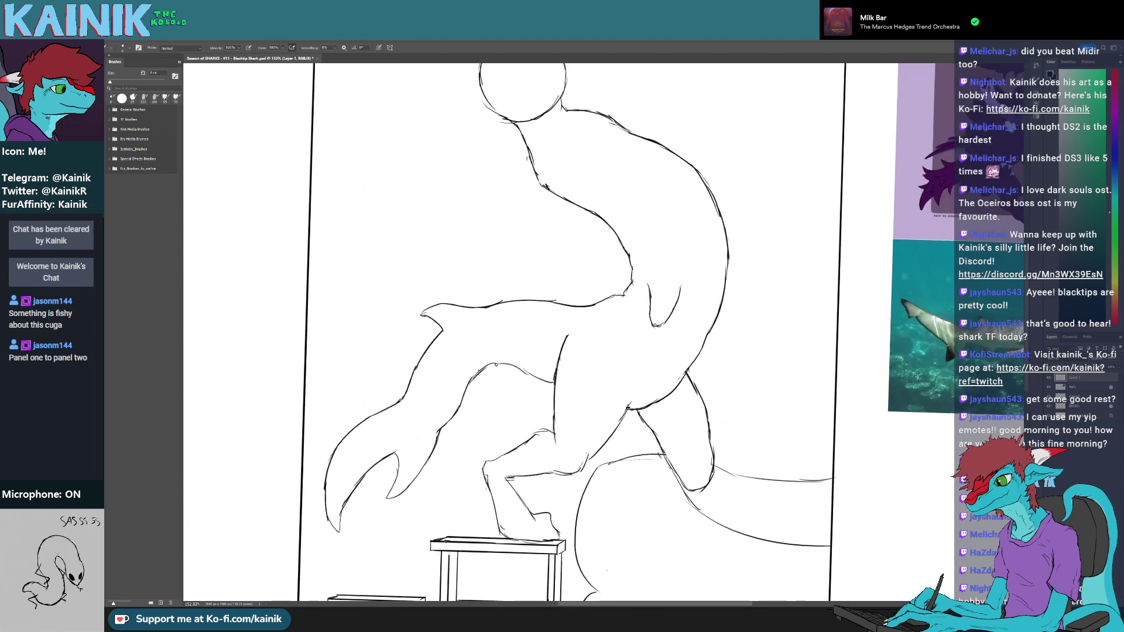
- Smooth the curved underside of the tail between the fluke and the standing leg
key(e)
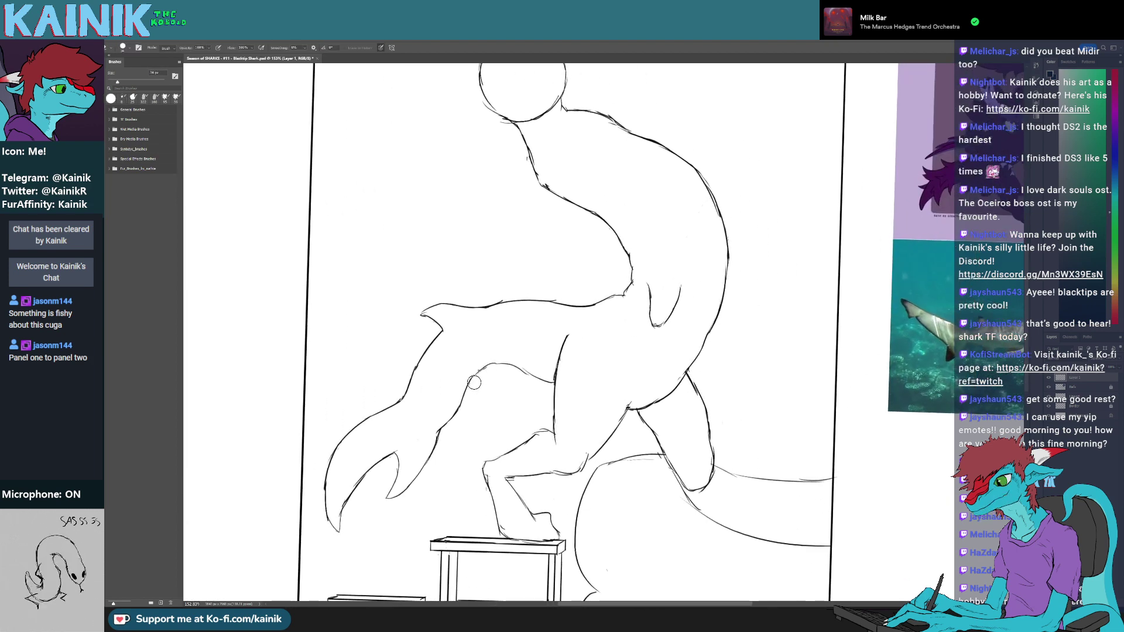
key(b)
key(r)
mouse_move(485, 366)
mouse_down()
mouse_move(442, 428)
mouse_move(469, 402)
mouse_move(447, 455)
mouse_up()
key(e)
key(b)
key(e)
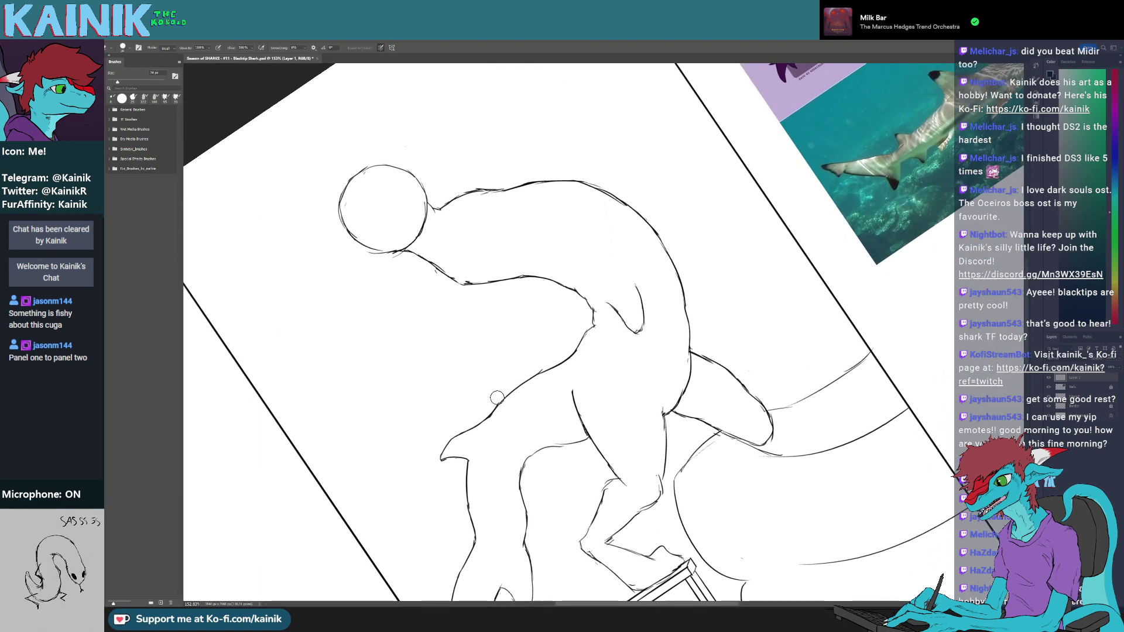
- Refine the tail's upper edge between the small fin and the torso
mouse_move(589, 340)
mouse_down()
mouse_move(586, 371)
mouse_move(489, 354)
mouse_up()
key(b)
key(r)
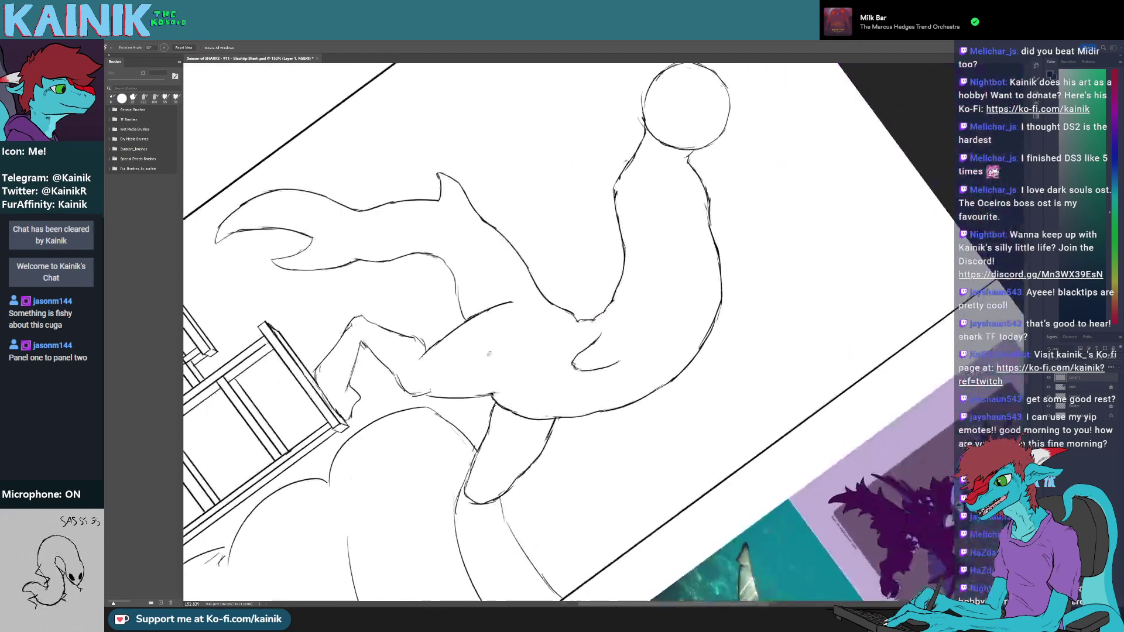
key(e)
drag(576, 312, 575, 399)
key(b)
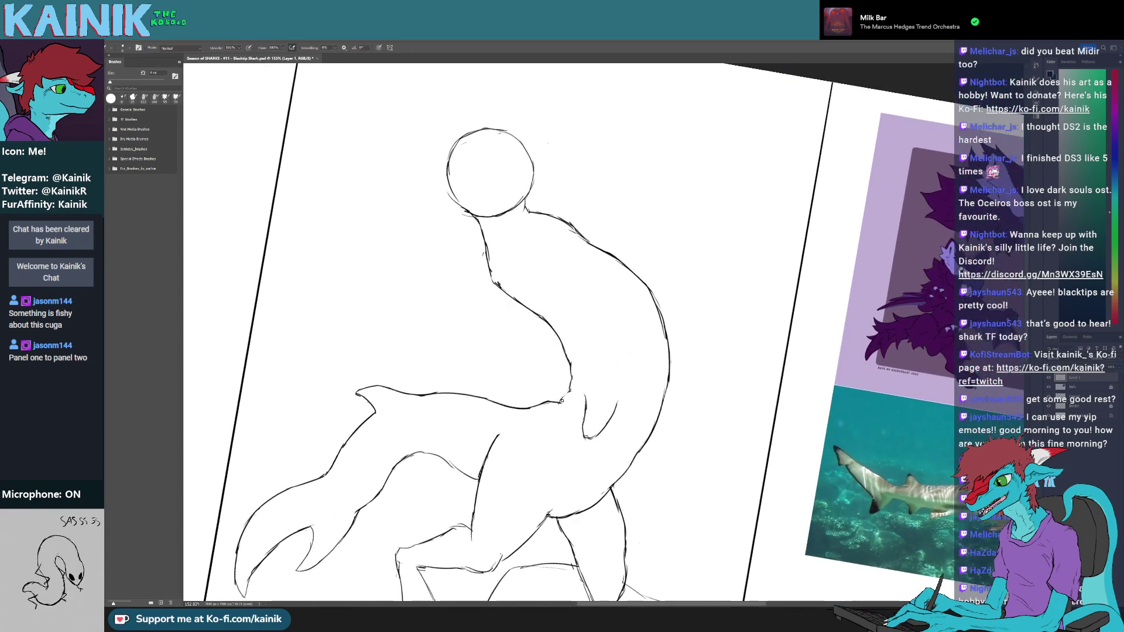
- Tidy the torso's inner curve just above the point where the tail begins
drag(560, 404, 554, 446)
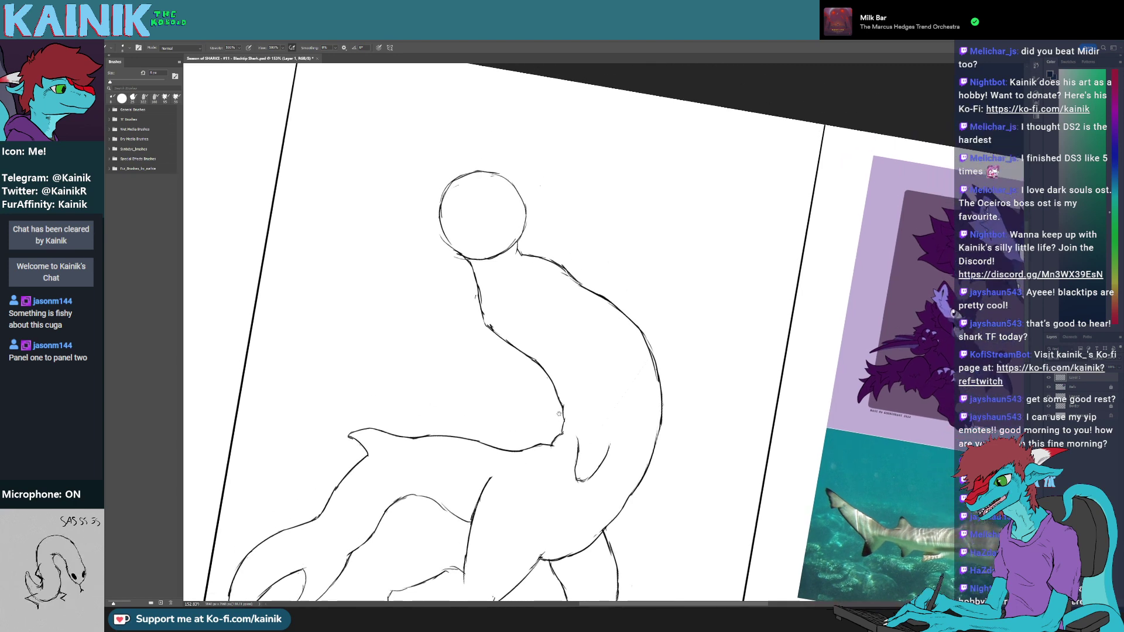
key(r)
drag(545, 511, 463, 459)
key(e)
mouse_move(508, 270)
mouse_down()
mouse_move(540, 391)
mouse_move(576, 385)
mouse_move(570, 374)
mouse_move(521, 391)
mouse_move(535, 381)
mouse_move(529, 361)
mouse_up()
key(b)
- Clean up the standing leg's lines where the back of the thigh meets the lower leg
key(r)
key(e)
key(r)
key(e)
key(b)
key(r)
key(e)
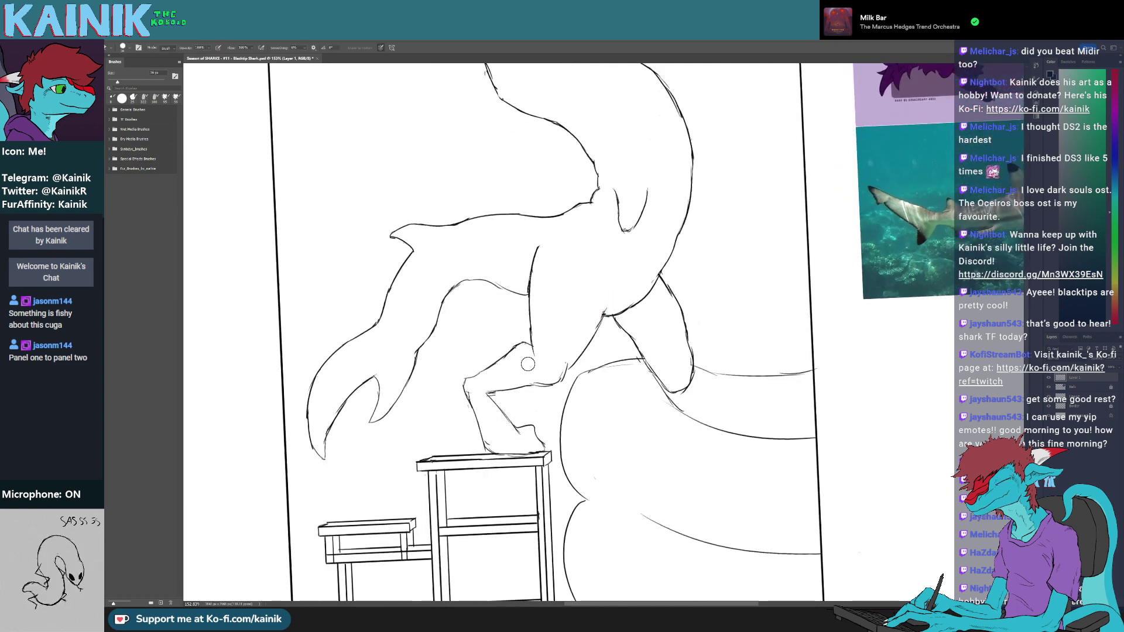
- Tidy the back-of-thigh and calf outline of the bent leg standing on the stool
key(b)
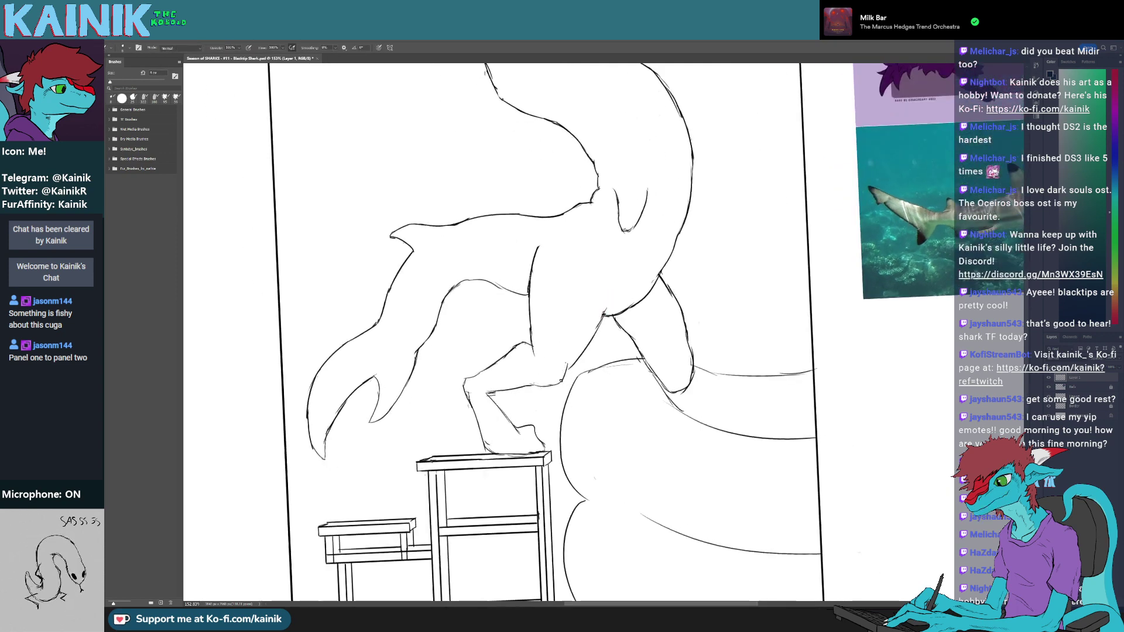
key(e)
key(b)
drag(566, 361, 554, 404)
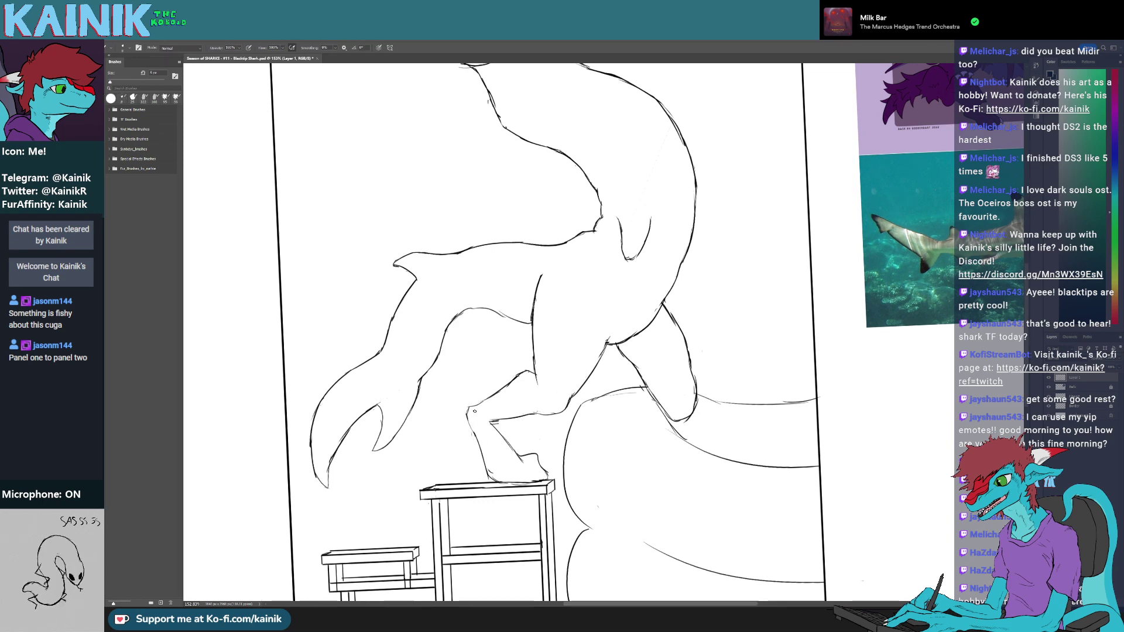
- Refine the knee, shin and foot outline of the bent leg, erasing stray sketch marks
mouse_move(474, 417)
mouse_down()
mouse_move(472, 438)
mouse_move(489, 450)
mouse_move(715, 432)
mouse_move(598, 402)
mouse_move(574, 347)
mouse_move(486, 366)
mouse_move(422, 343)
mouse_up()
key(e)
key(b)
key(r)
key(space)
key(e)
key(r)
key(b)
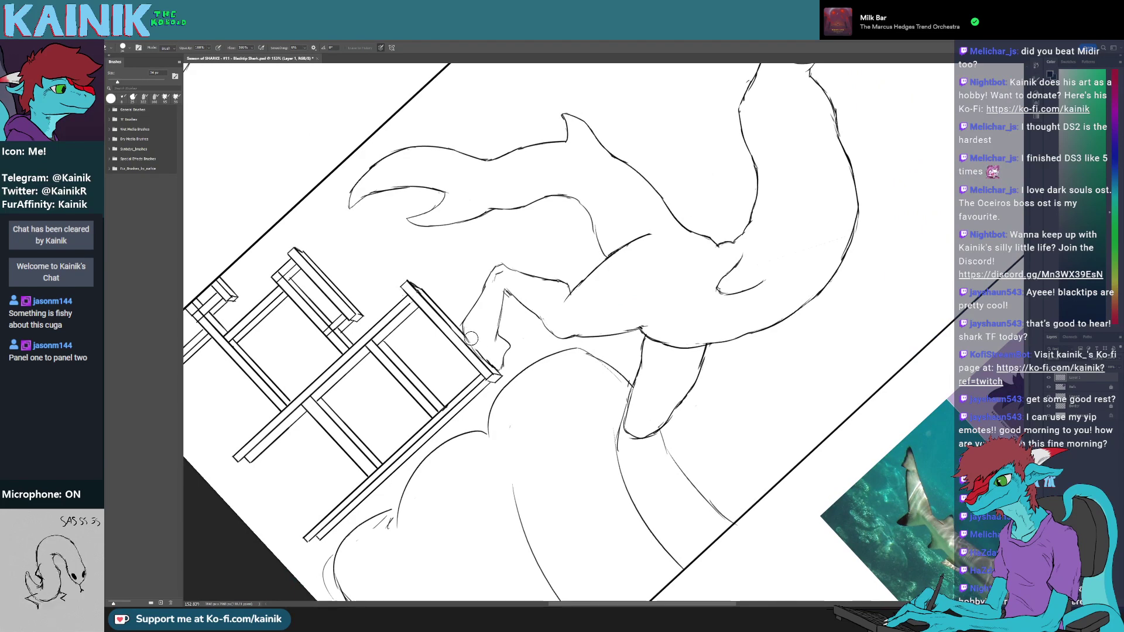
key(b)
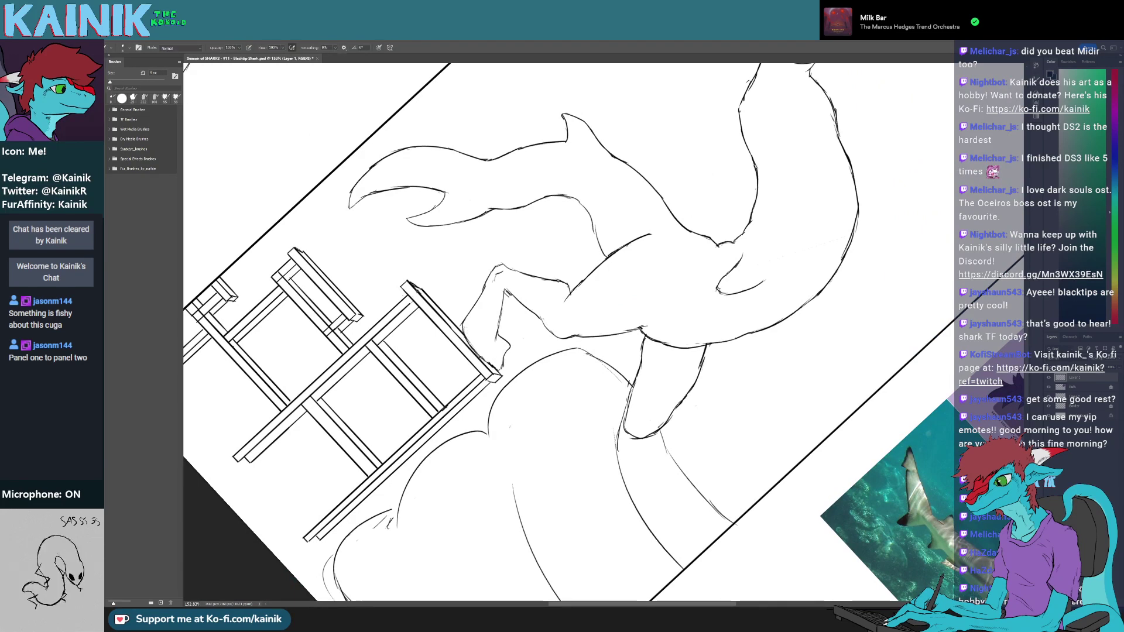
key(r)
drag(479, 359, 568, 455)
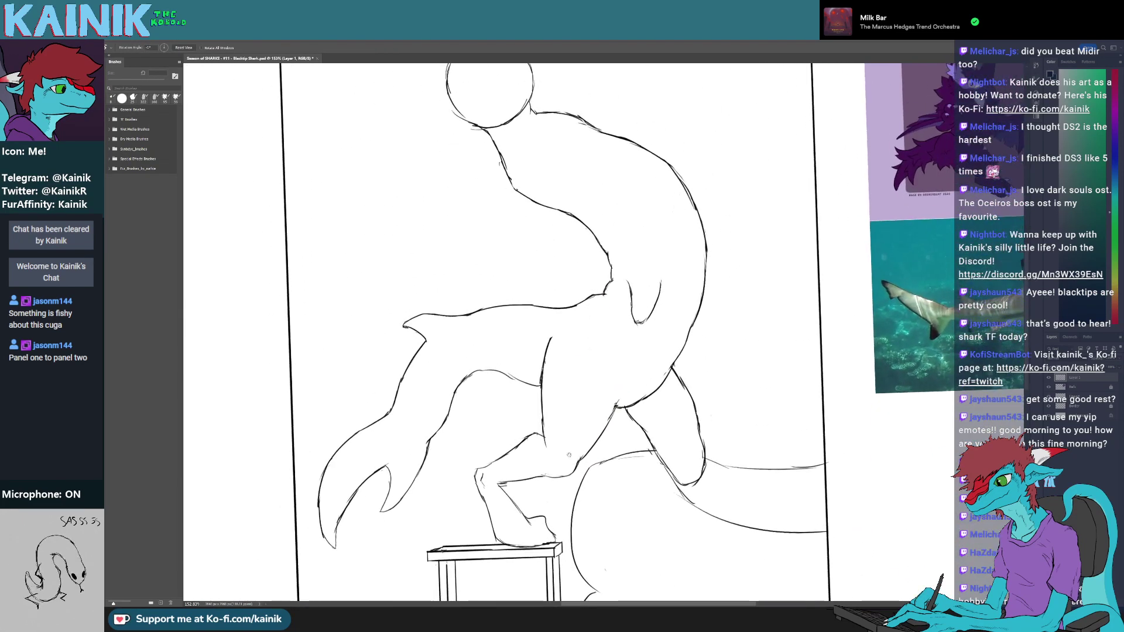
- Sketch the near arm reaching down from the chest, with its hand resting at the hip
mouse_move(571, 265)
mouse_down()
mouse_move(518, 429)
mouse_move(532, 447)
mouse_up()
key(b)
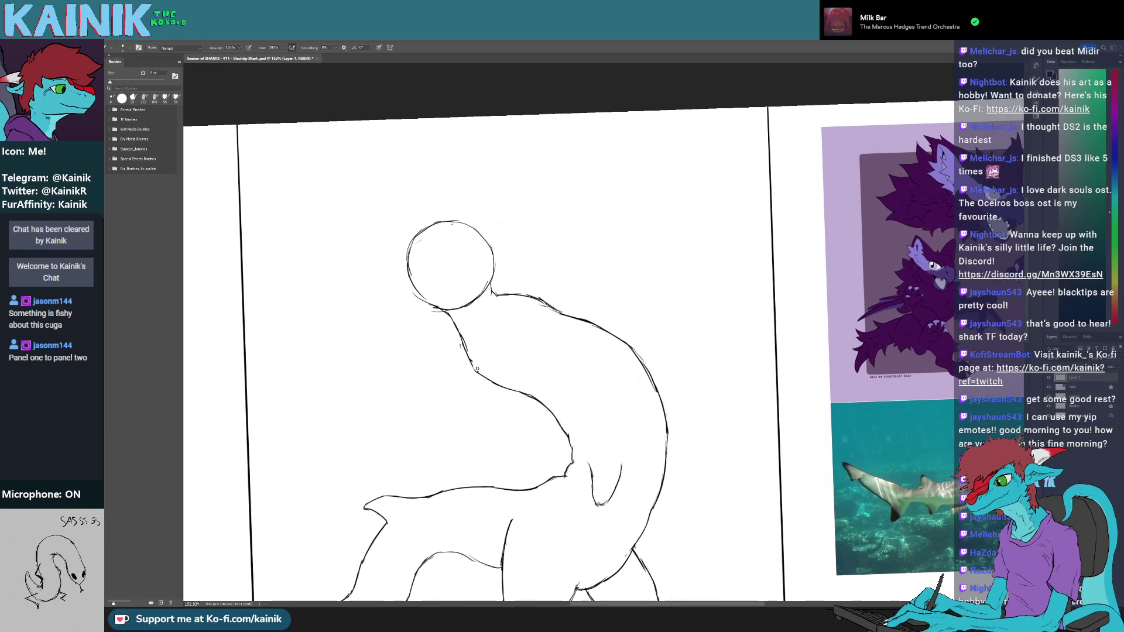
mouse_move(477, 377)
mouse_down()
mouse_move(501, 454)
mouse_move(500, 444)
mouse_move(547, 514)
mouse_up()
key(b)
mouse_move(549, 470)
mouse_down()
mouse_move(528, 413)
mouse_move(535, 400)
mouse_up()
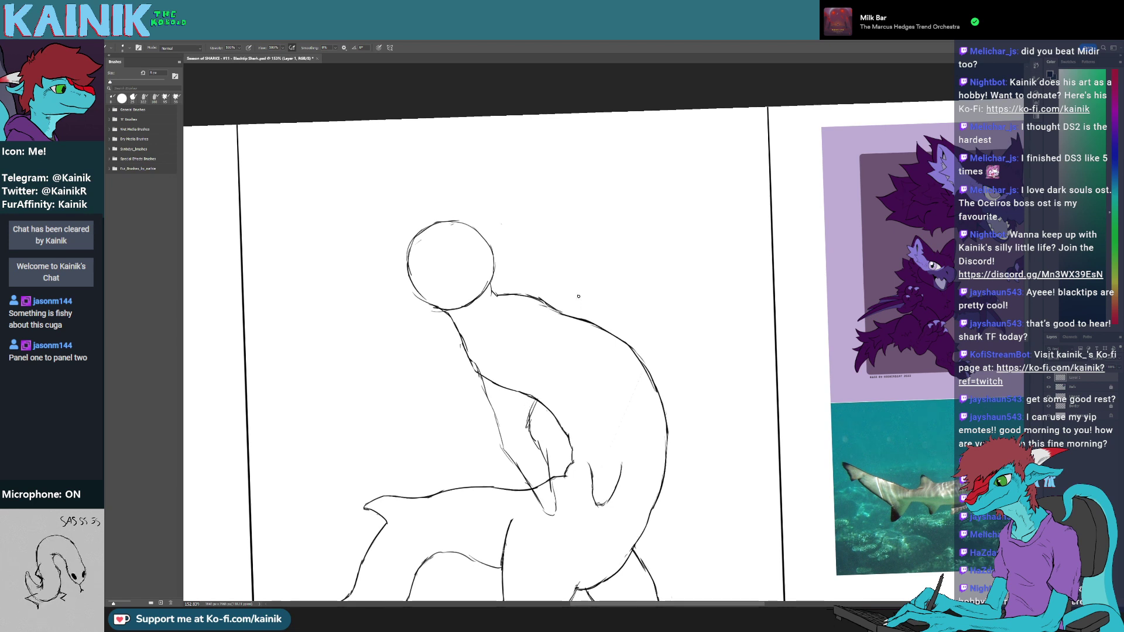
- Sketch the other arm extending behind the shoulder and bending upward at the elbow
drag(515, 293, 587, 280)
key(ctrl+z)
key(ctrl+z)
mouse_move(515, 292)
mouse_down()
mouse_move(623, 296)
mouse_move(649, 266)
mouse_up()
drag(646, 306, 665, 281)
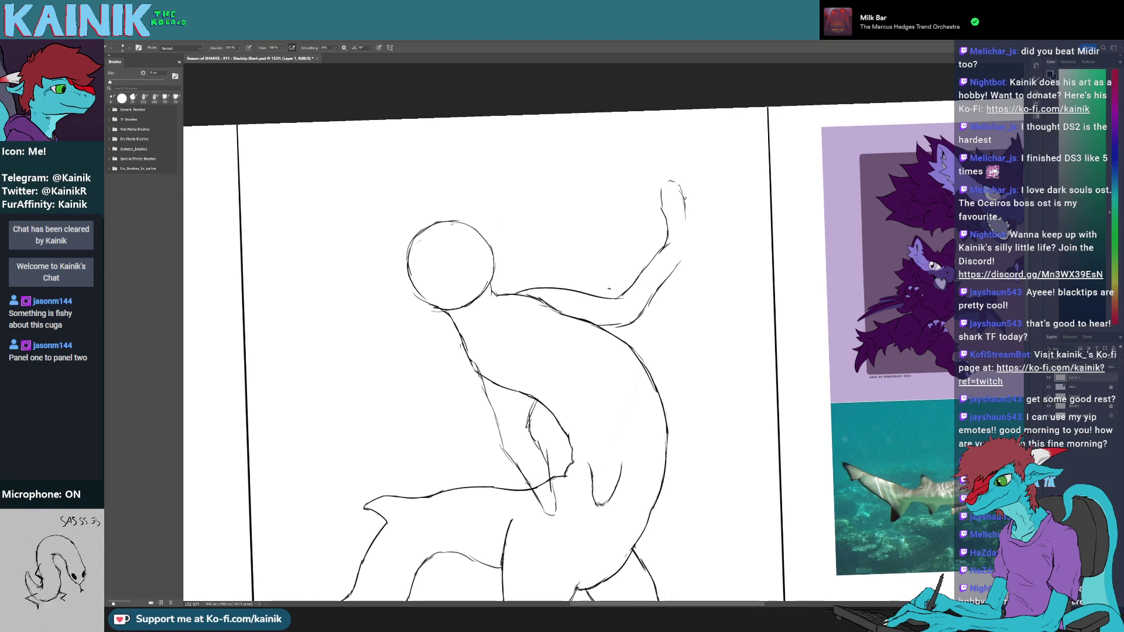
- Replace the rough end of the raised arm with a hand, sketching its thumb and curled fingers
key(e)
mouse_move(663, 218)
mouse_down()
mouse_move(679, 205)
mouse_move(668, 216)
mouse_move(688, 228)
mouse_move(697, 219)
mouse_move(706, 247)
mouse_up()
key(b)
key(b)
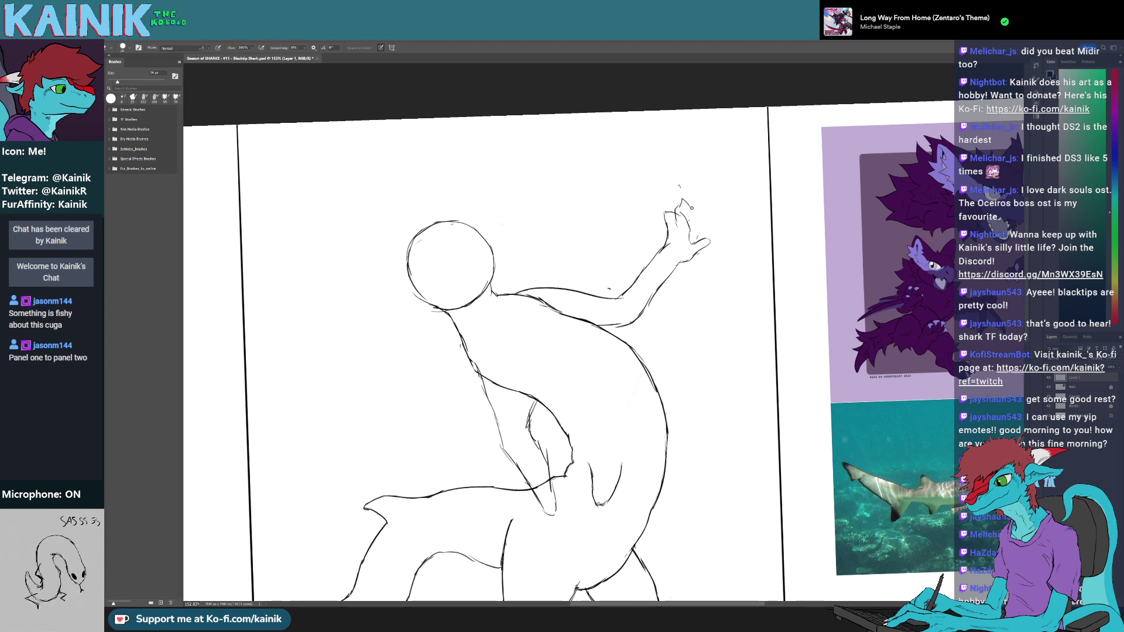
key(b)
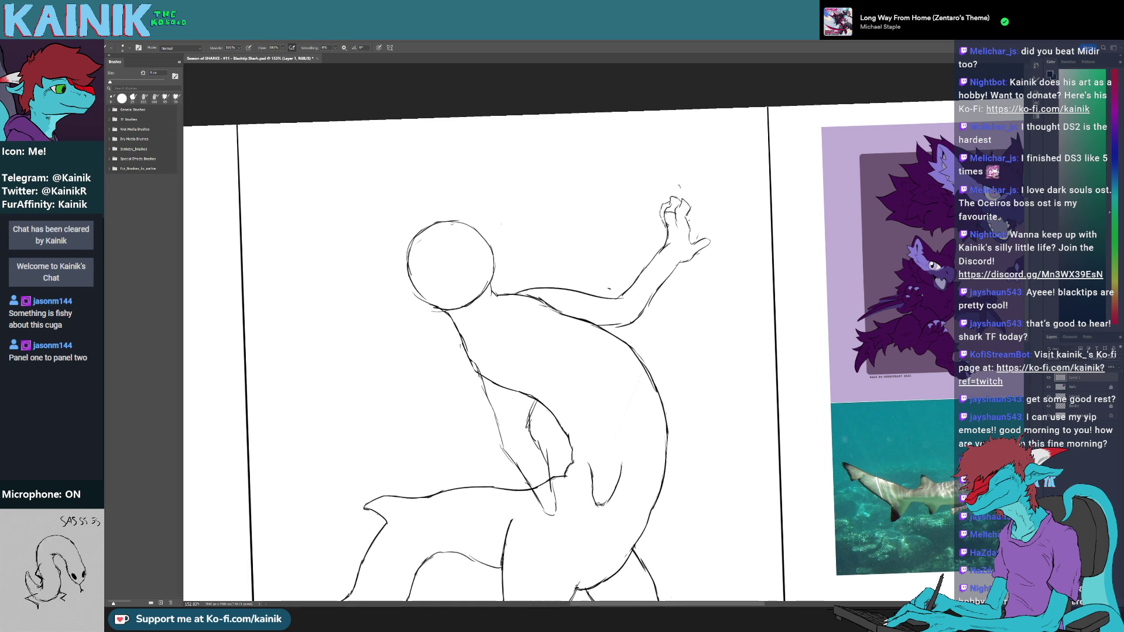
- Refine the raised hand's fingers by erasing overlapping lines and redrawing their contours
key(e)
drag(669, 215, 674, 221)
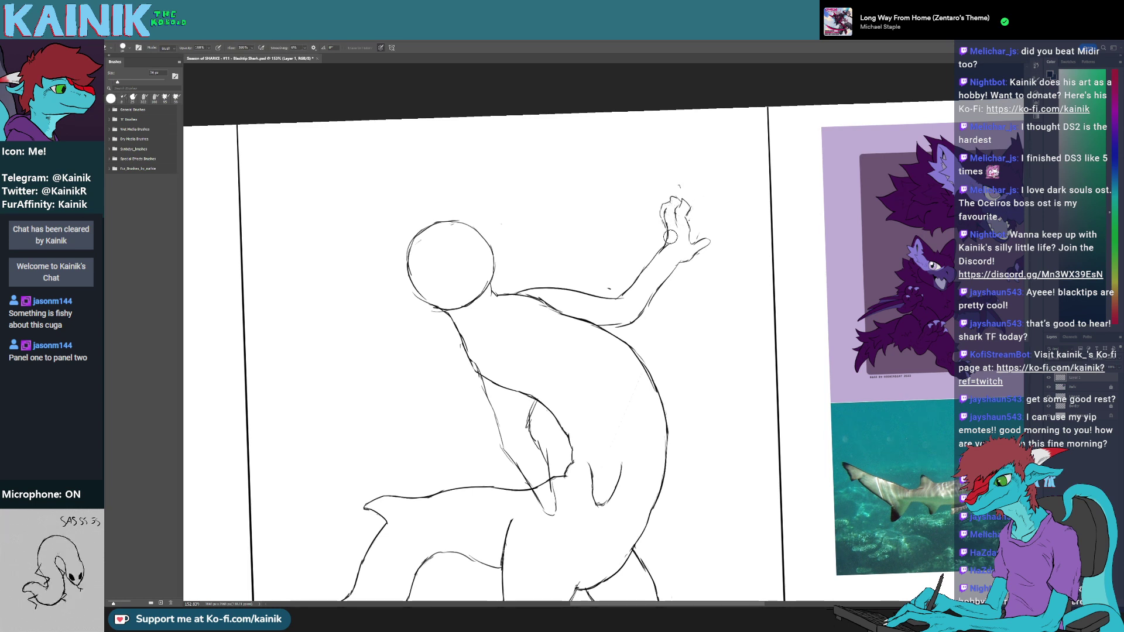
key(b)
key(e)
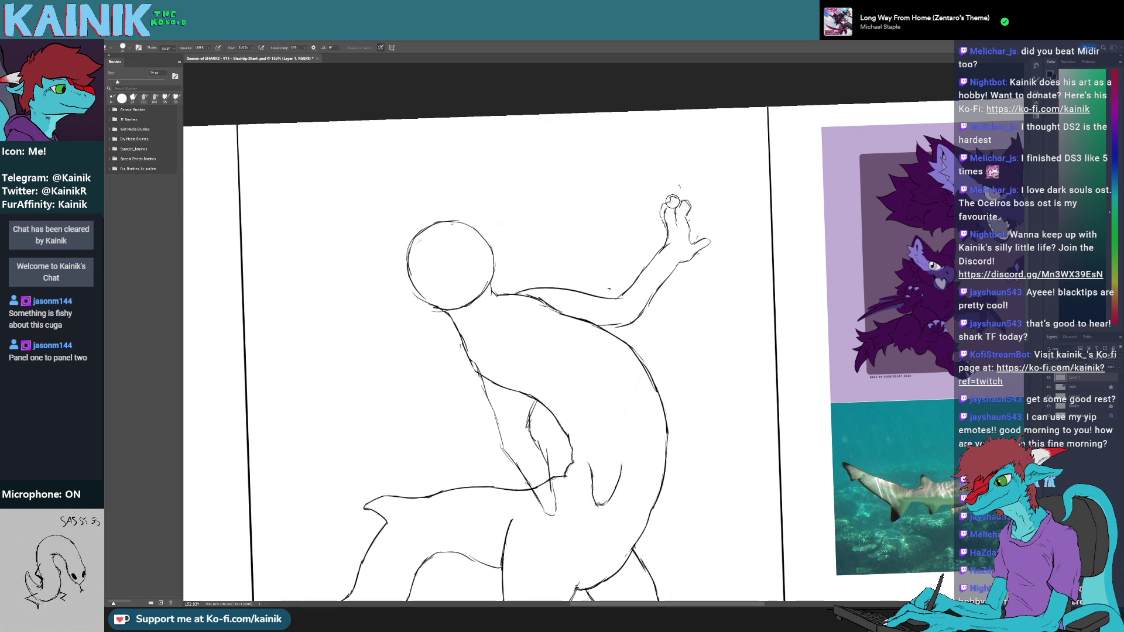
key(b)
key(e)
drag(688, 207, 703, 202)
key(b)
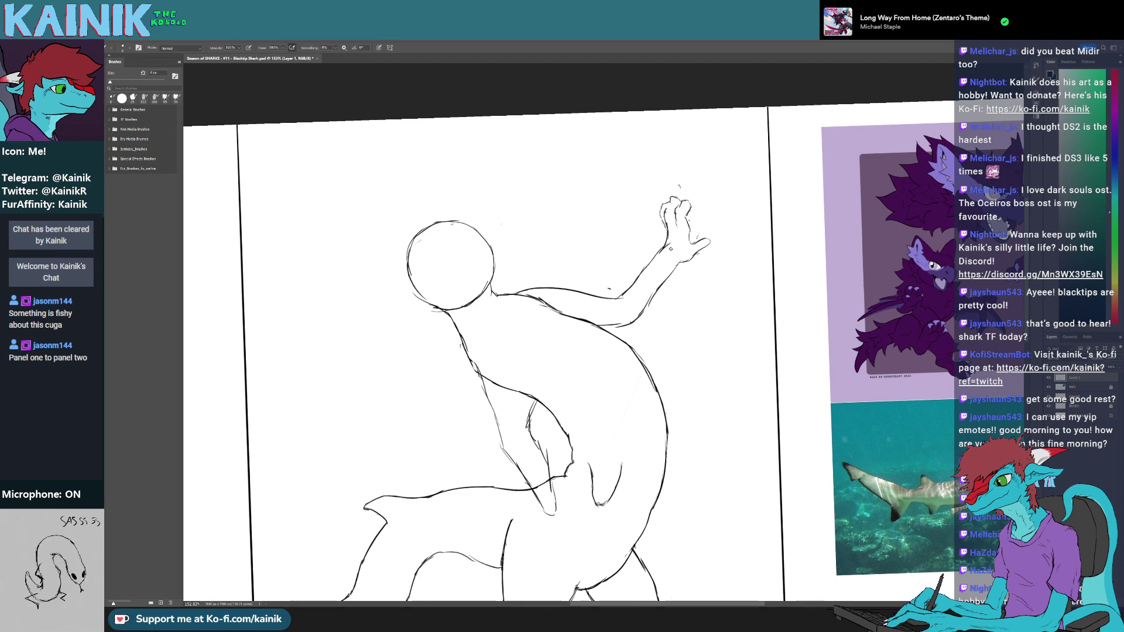
- Sketch a rounded snout projecting from the upper side of the head circle
key(e)
mouse_move(636, 396)
mouse_down()
mouse_move(665, 348)
mouse_move(661, 218)
mouse_up()
scroll(661, 218, up, 1)
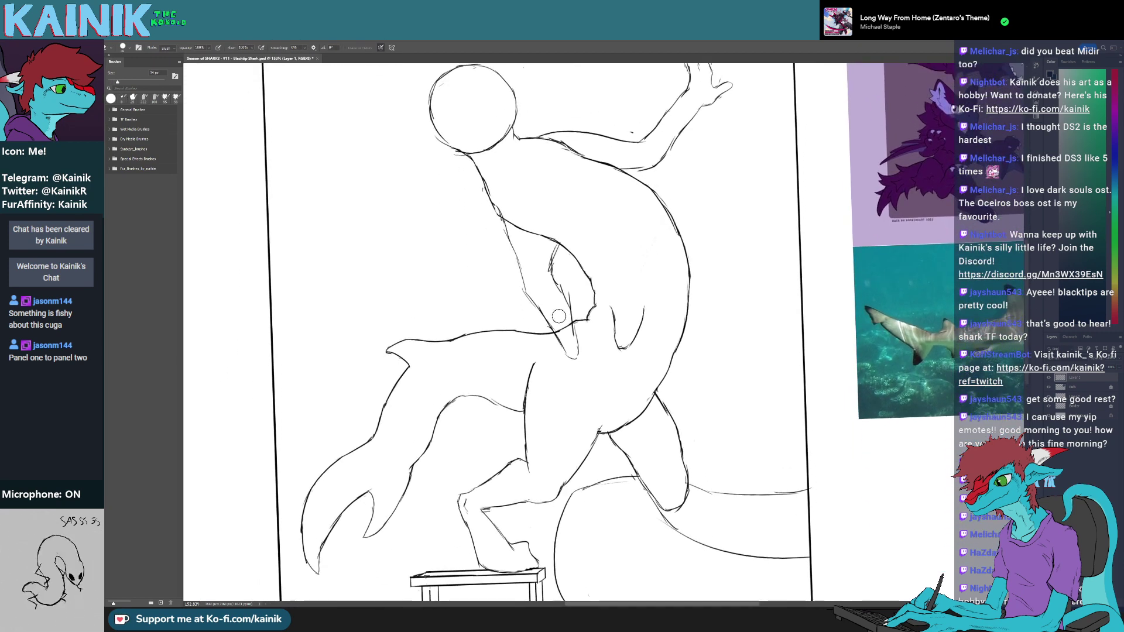
scroll(557, 309, up, 5)
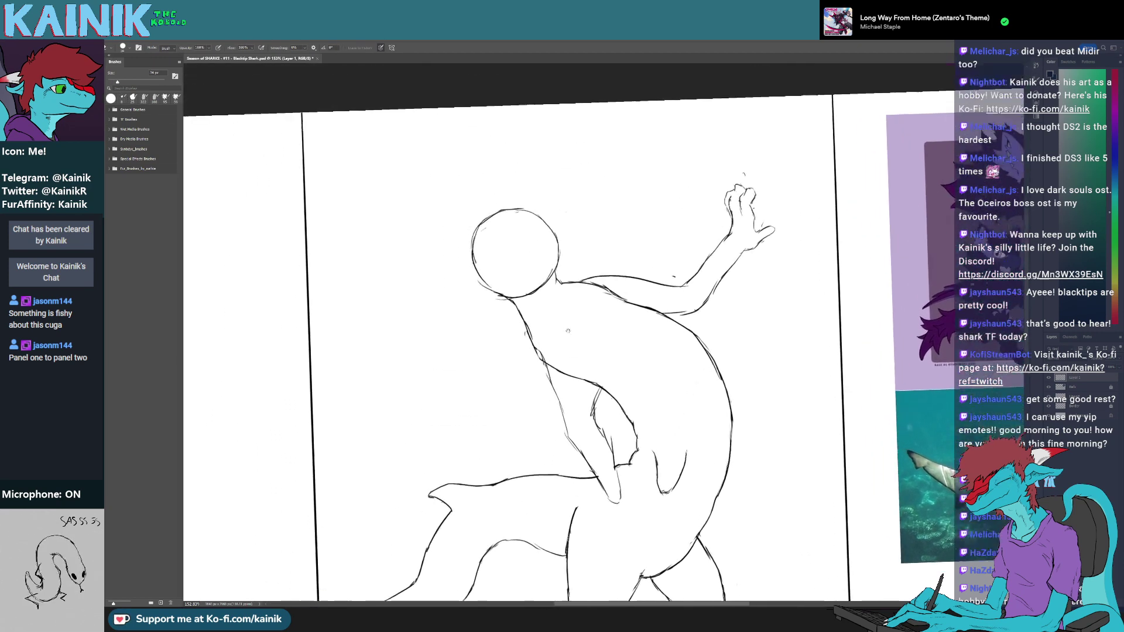
key(b)
drag(566, 214, 591, 216)
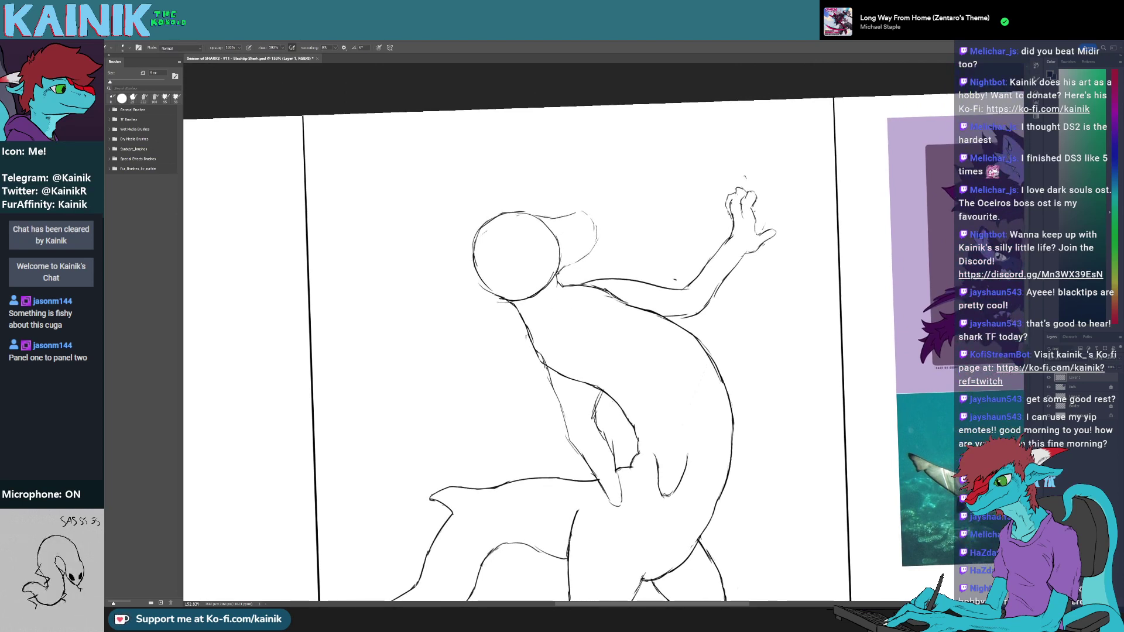
key(ctrl+z)
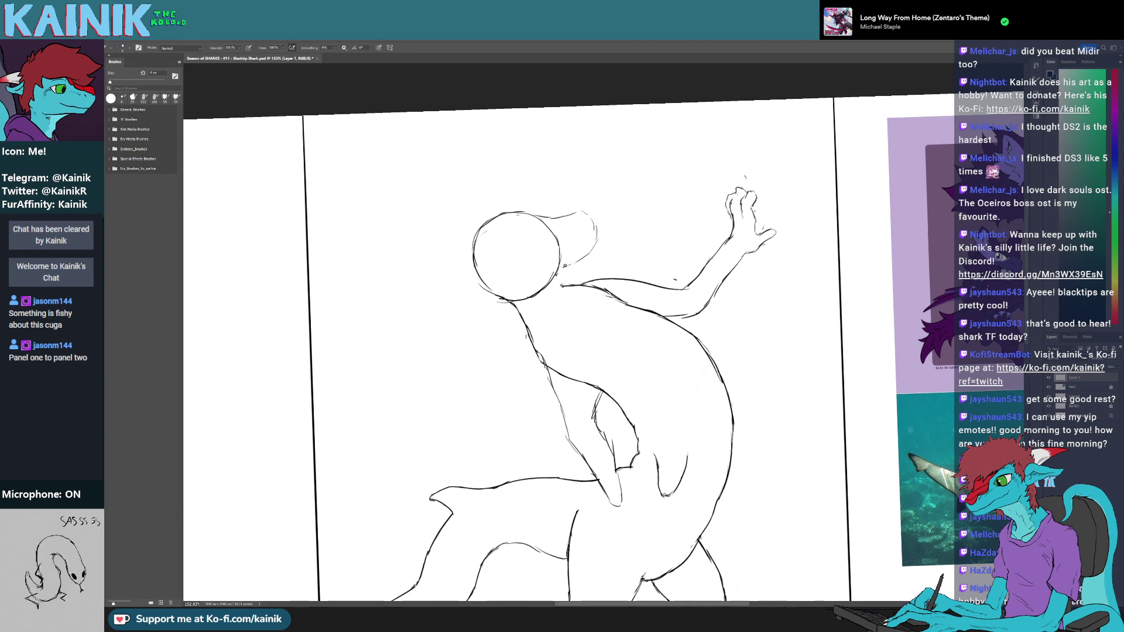
- Erase the head circle where it meets the neck, sketch the jaw corner and start an ear at the back
key(e)
mouse_move(561, 282)
mouse_down()
mouse_move(568, 291)
mouse_move(531, 300)
mouse_move(544, 283)
mouse_up()
key(b)
key(e)
key(b)
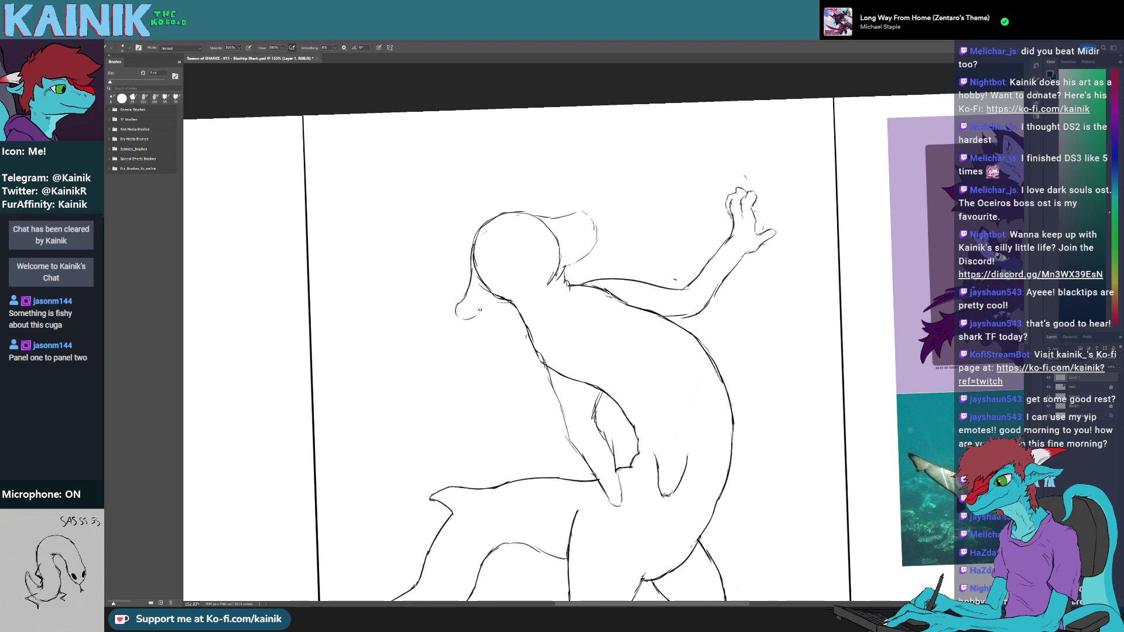
- Rework the lower ear behind the head into a narrower pointed shape
key(e)
drag(477, 315, 461, 313)
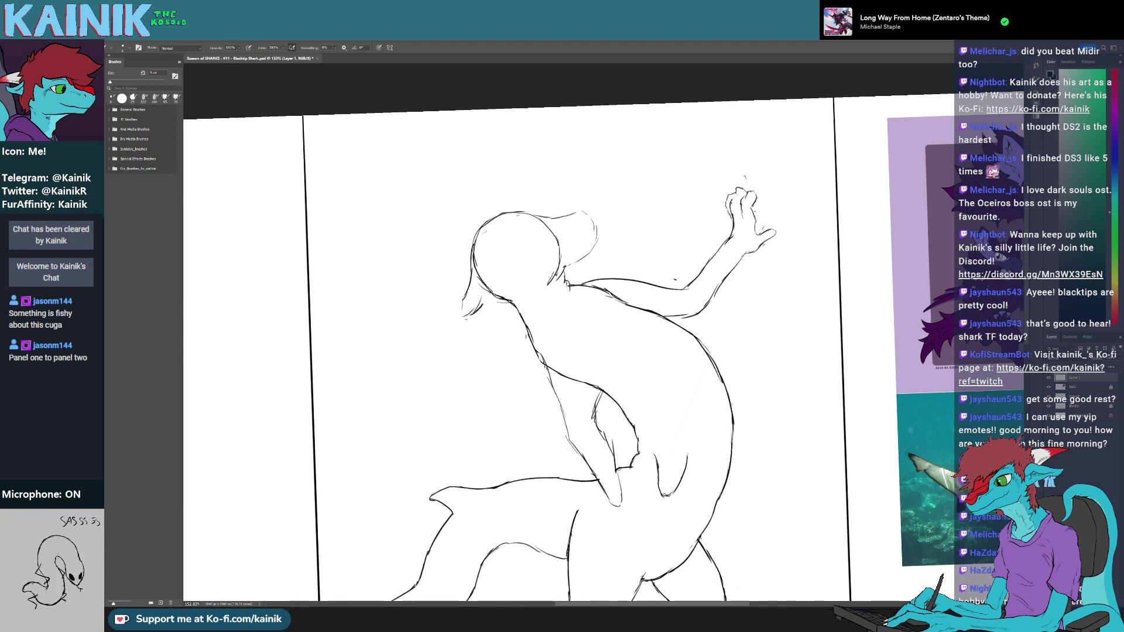
drag(496, 270, 485, 302)
key(e)
mouse_move(494, 285)
mouse_down()
mouse_move(475, 311)
mouse_move(485, 309)
mouse_move(459, 315)
mouse_up()
key(b)
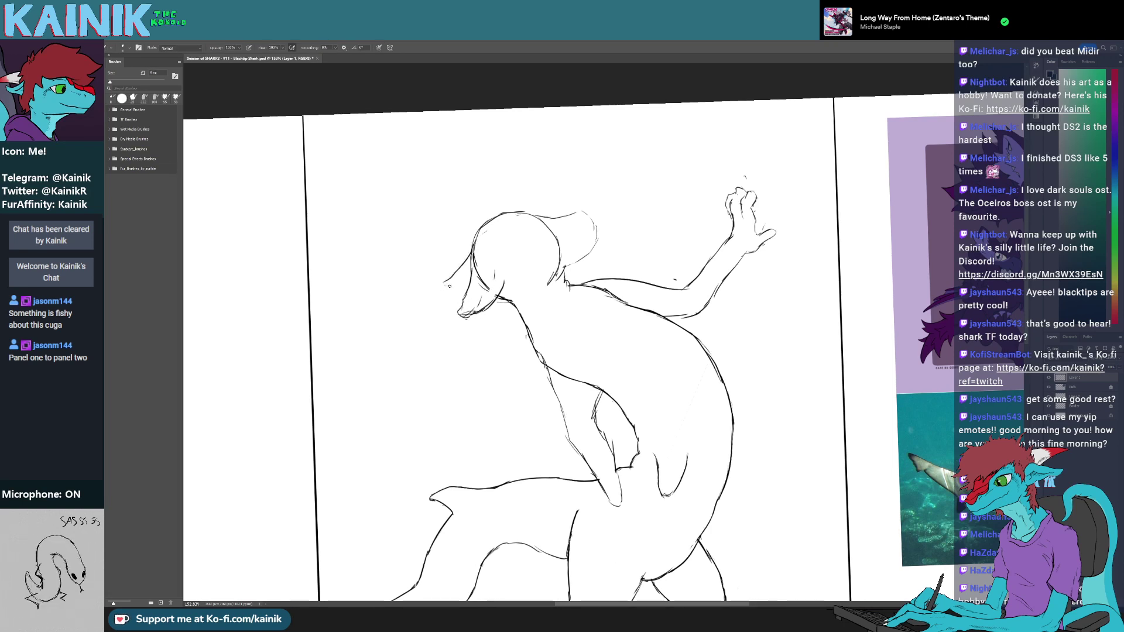
- Draw the second pointed ear behind the head and erase the construction circle inside the face
key(e)
key(b)
mouse_move(450, 286)
mouse_down()
mouse_move(481, 267)
mouse_move(477, 299)
mouse_move(494, 273)
mouse_up()
key(e)
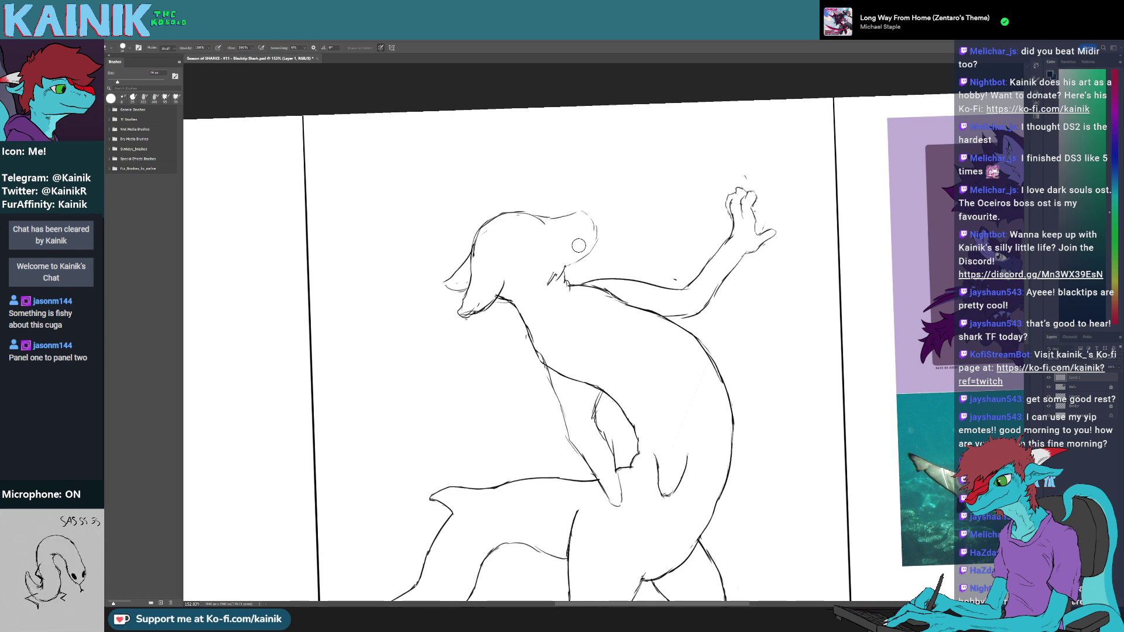
key(b)
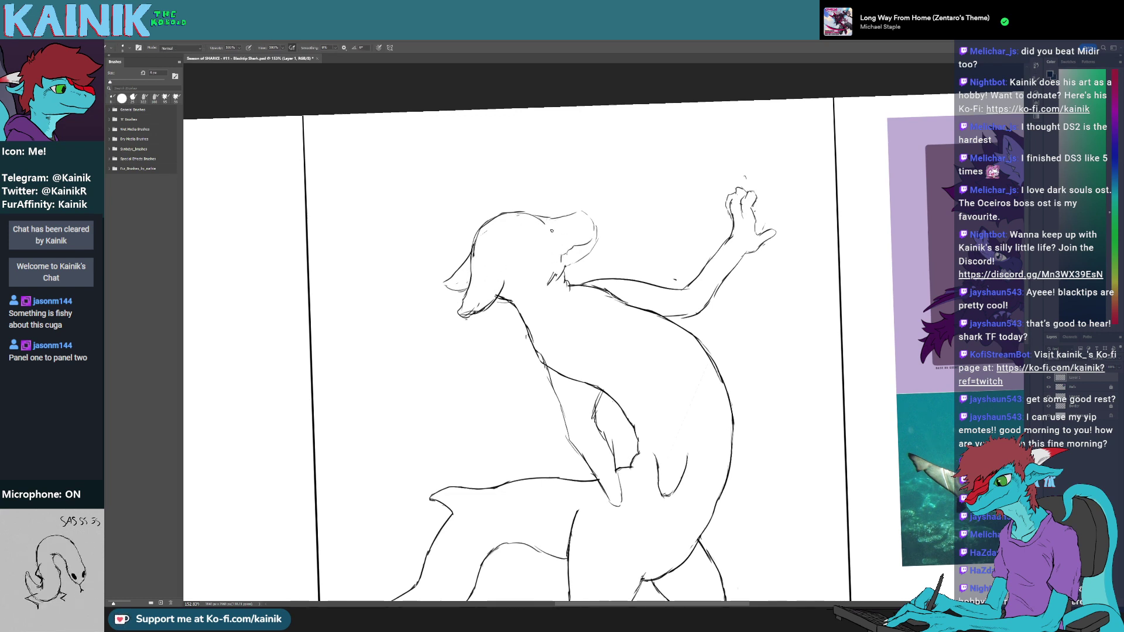
- Sketch the eye and nostril on the face, erasing leftover lines around the cheek
mouse_move(546, 243)
mouse_down()
mouse_move(528, 259)
mouse_move(549, 258)
mouse_move(546, 246)
mouse_move(555, 275)
mouse_up()
key(e)
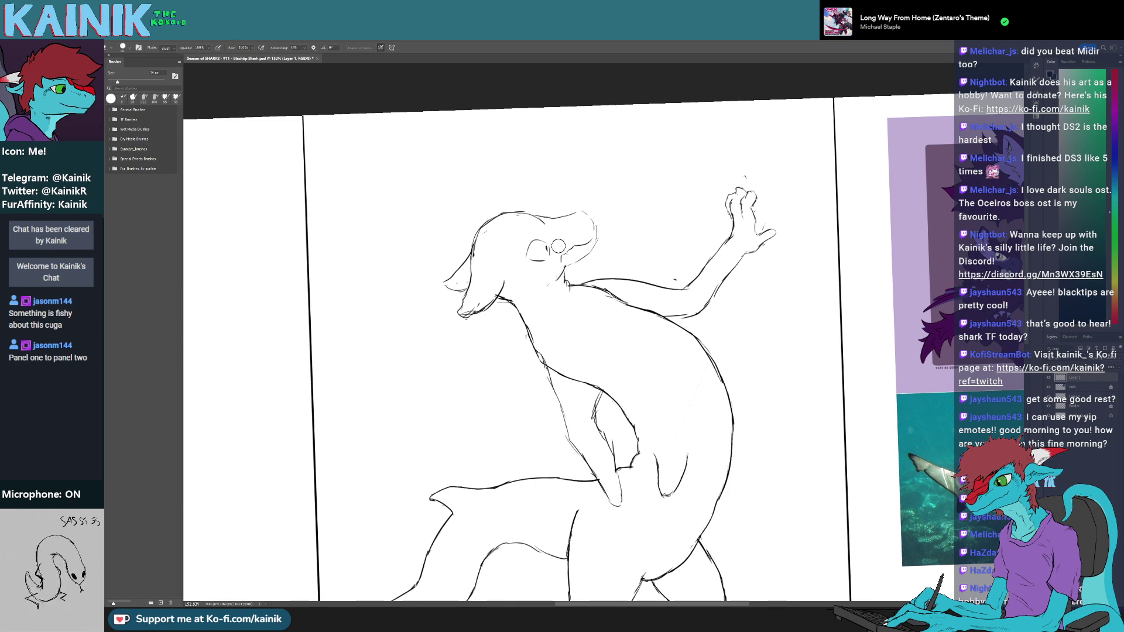
key(b)
mouse_move(574, 359)
mouse_down()
mouse_move(588, 201)
mouse_move(519, 216)
mouse_move(564, 235)
mouse_up()
- Erase the chest line crossing the lowered arm and sketch a pointed fin on the forearm's outer edge
key(e)
mouse_move(657, 163)
mouse_down()
mouse_move(545, 291)
mouse_move(432, 373)
mouse_move(419, 341)
mouse_move(559, 263)
mouse_up()
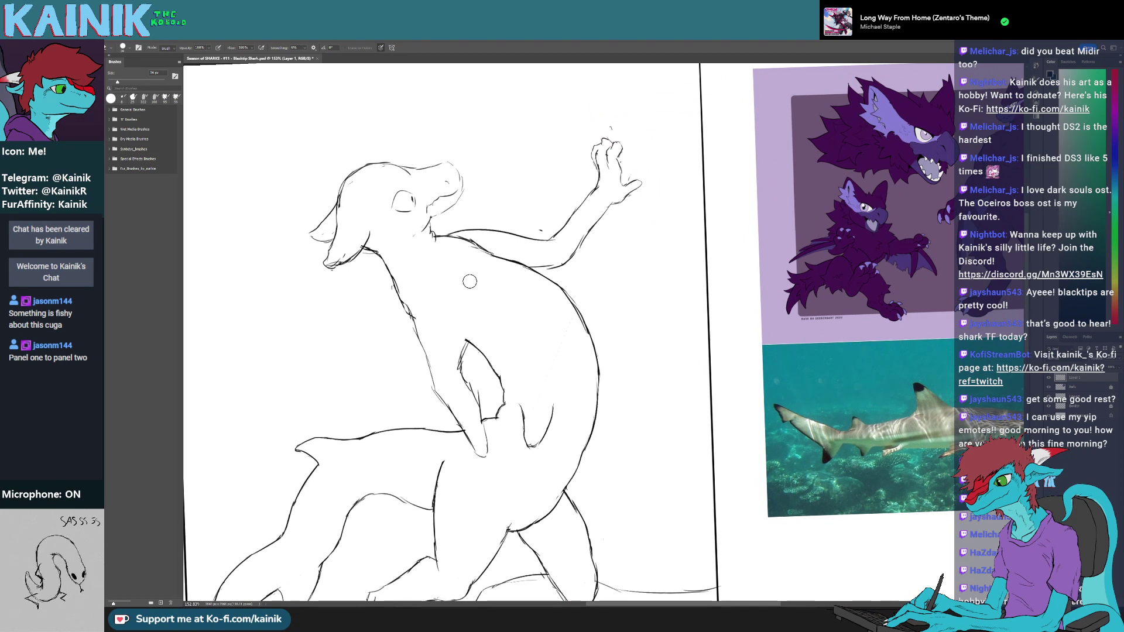
key(b)
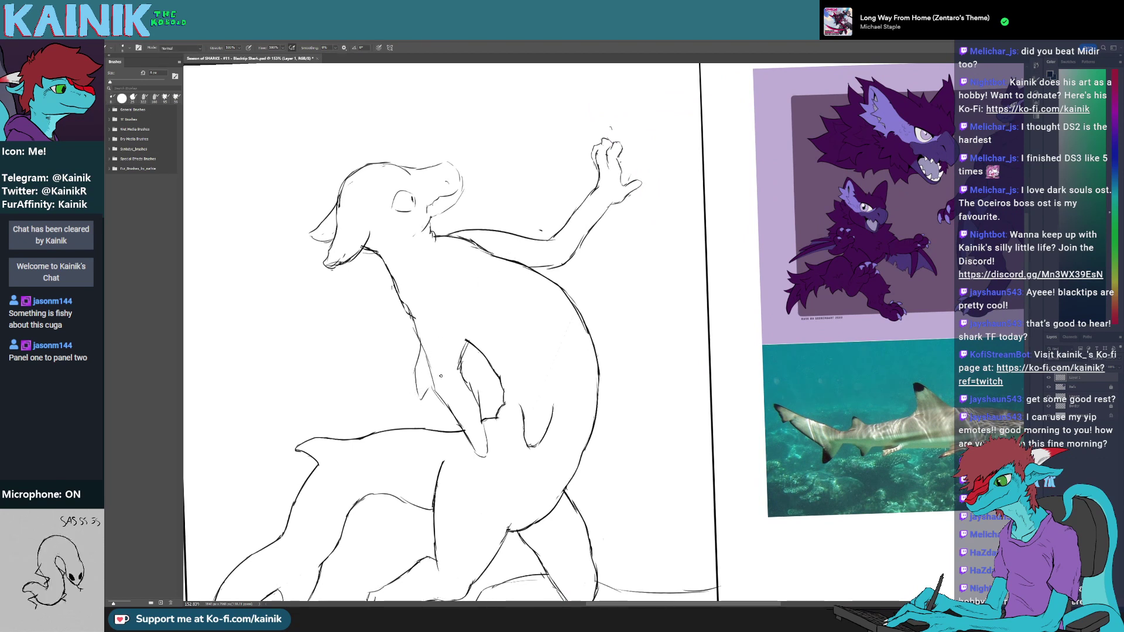
key(e)
drag(420, 349, 414, 379)
key(b)
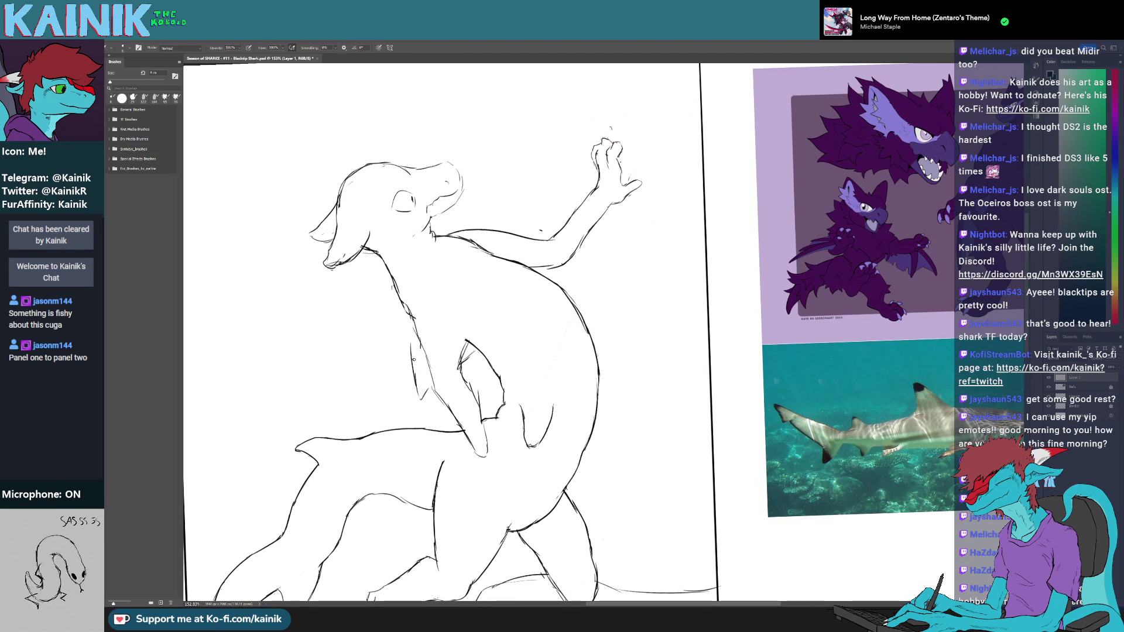
mouse_move(414, 325)
mouse_down()
mouse_move(413, 361)
mouse_move(414, 347)
mouse_up()
- Redraw the front of the snout and its jaw line with firmer contours
scroll(449, 295, down, 1)
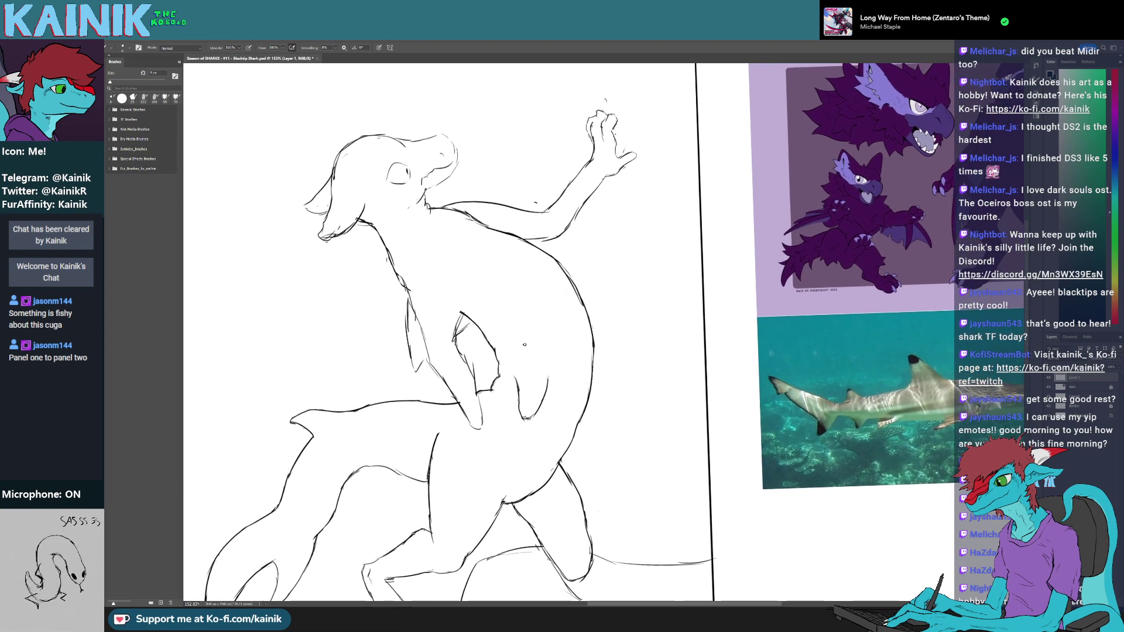
mouse_move(541, 328)
mouse_down()
mouse_move(488, 333)
mouse_move(505, 356)
mouse_up()
scroll(488, 333, up, 5)
scroll(488, 332, left, 4)
key(e)
drag(474, 248, 431, 249)
key(r)
mouse_move(430, 249)
mouse_down()
mouse_move(408, 334)
mouse_move(468, 315)
mouse_move(403, 349)
mouse_up()
key(b)
key(e)
key(r)
key(e)
key(r)
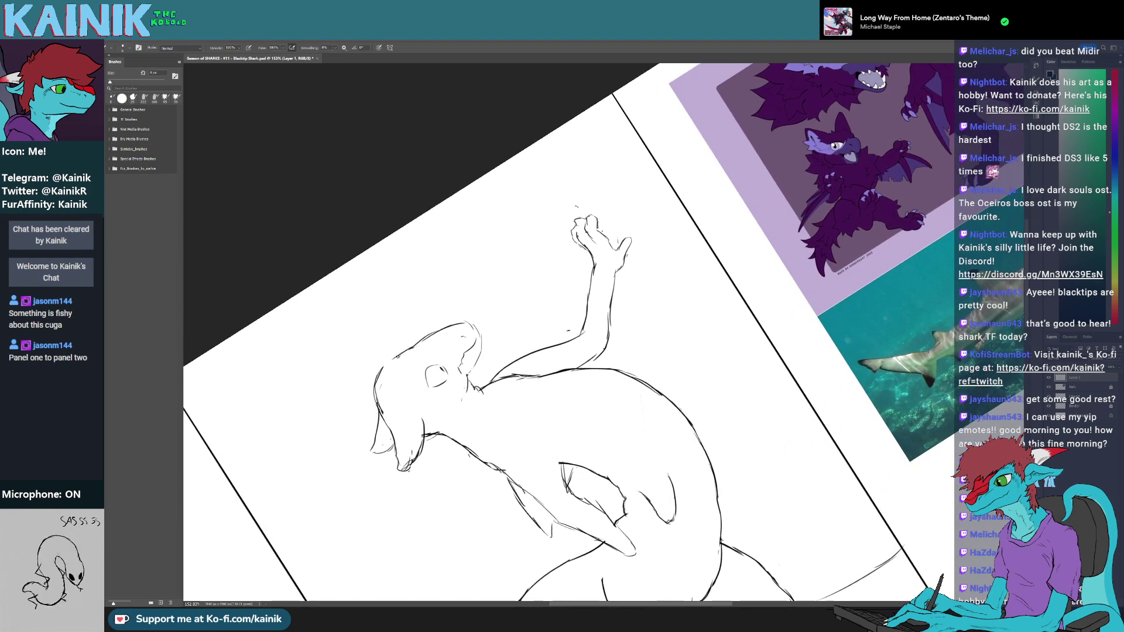
- Clean up the sketchy marks around the nose and mouth to finish the snout outline
key(Escape)
key(e)
drag(476, 291, 456, 308)
key(b)
key(e)
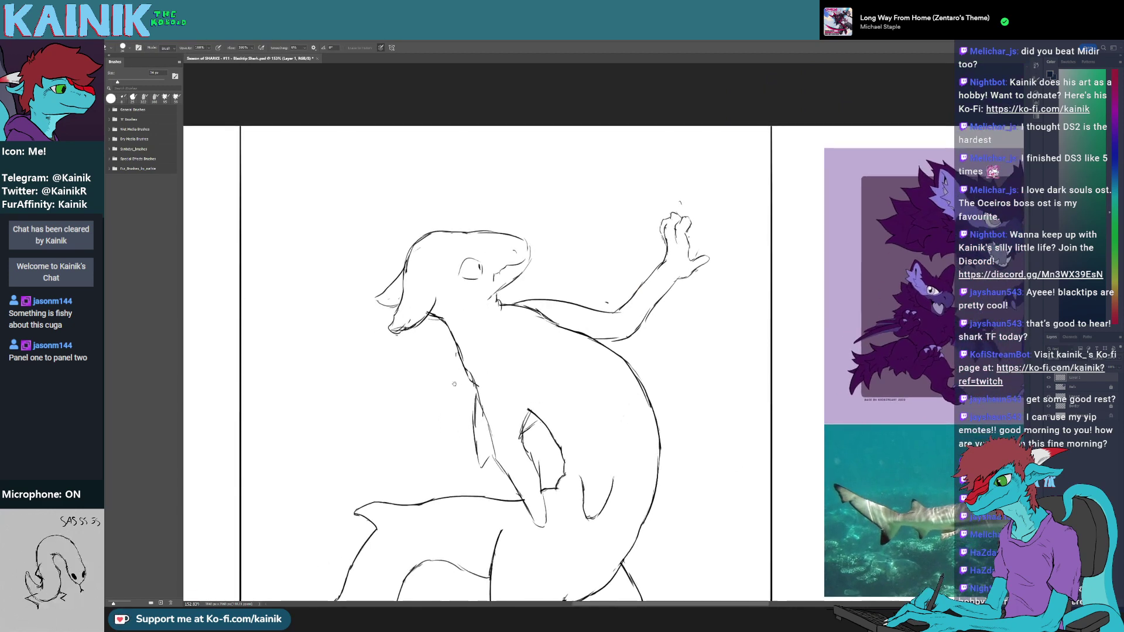
- Review the whole three-panel page, then rename the sketch layer as Lineart2
key(ctrl+0)
scroll(558, 348, up, 3)
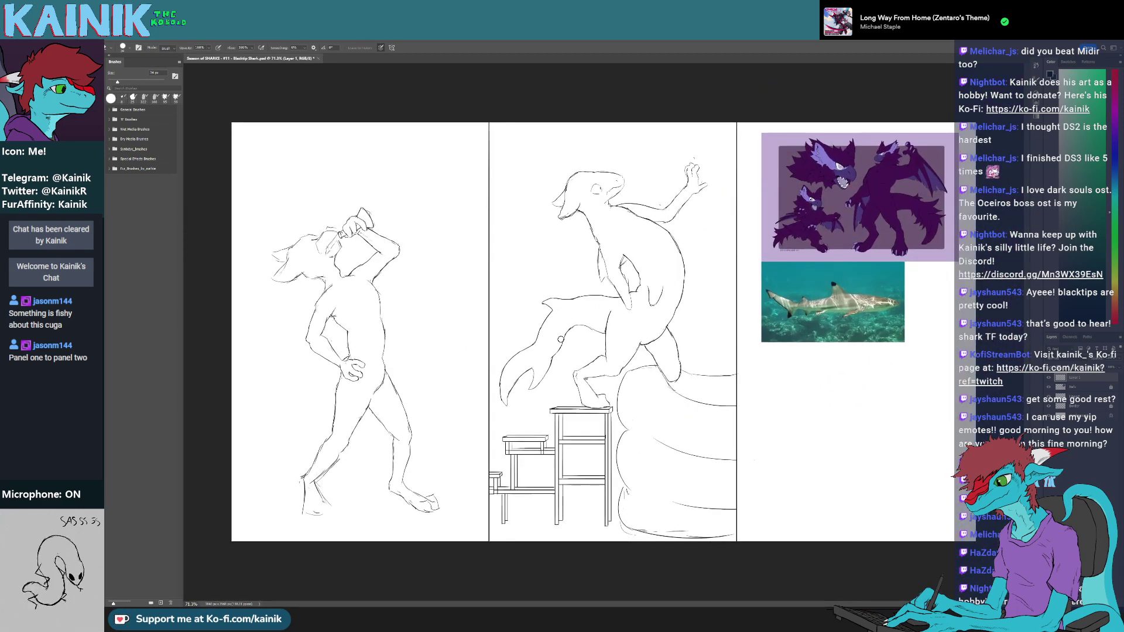
key(r)
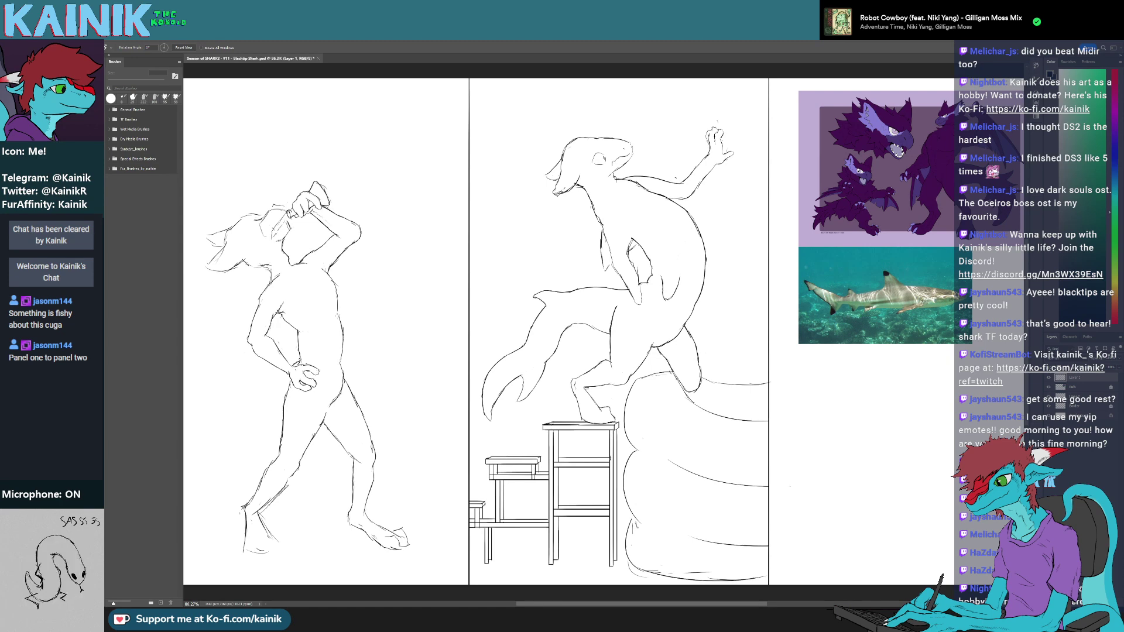
scroll(638, 432, down, 2)
scroll(638, 432, up, 1)
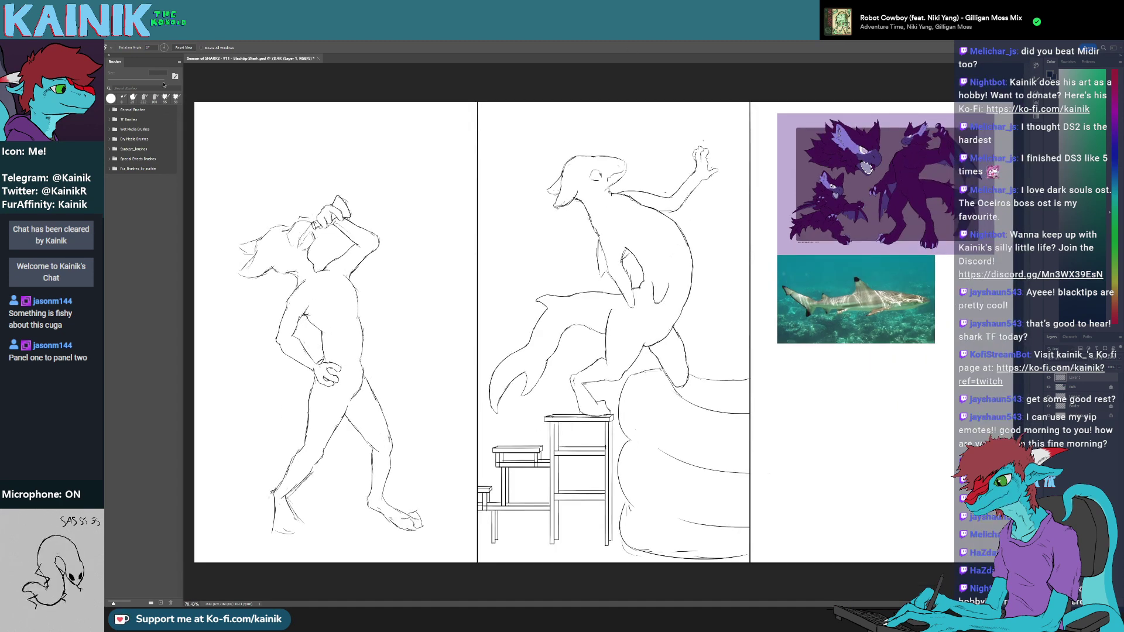
key(m)
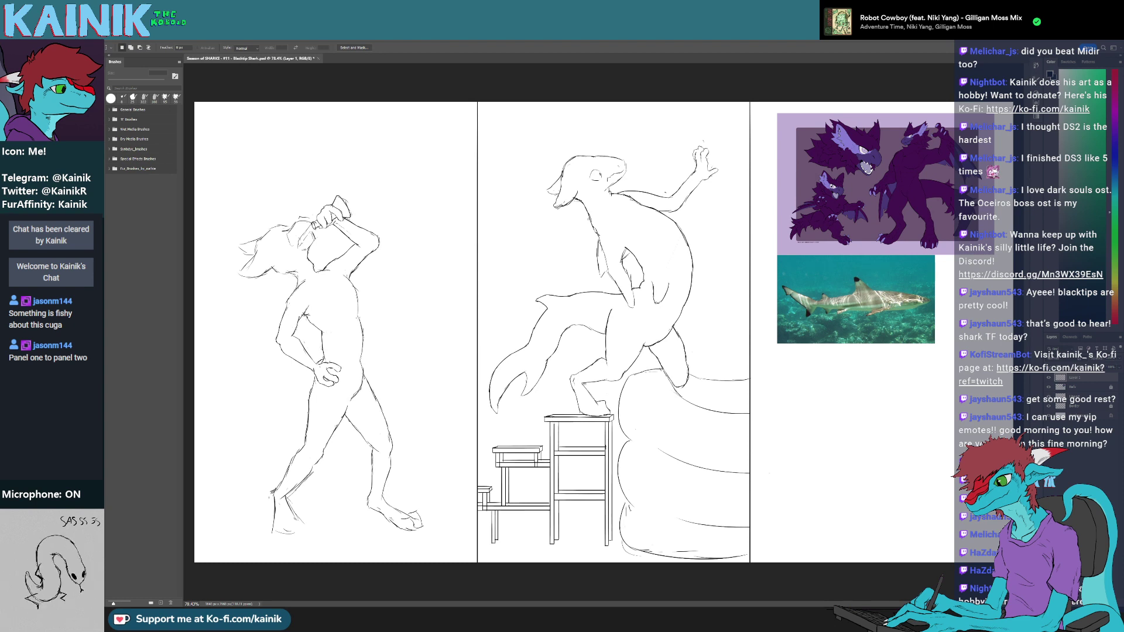
double_click(1075, 378)
text(Lineart2)
key(Return)
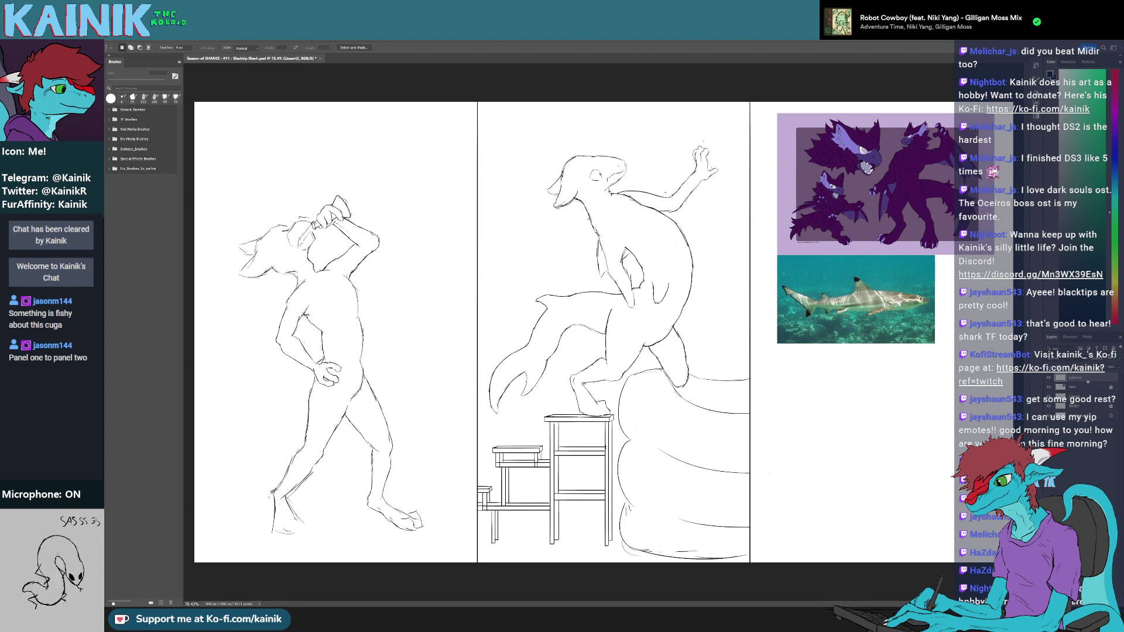
- Move the renamed layer one position down in the layer stack and toggle its visibility off and on
drag(1087, 378, 1090, 391)
click(1050, 387)
click(1049, 387)
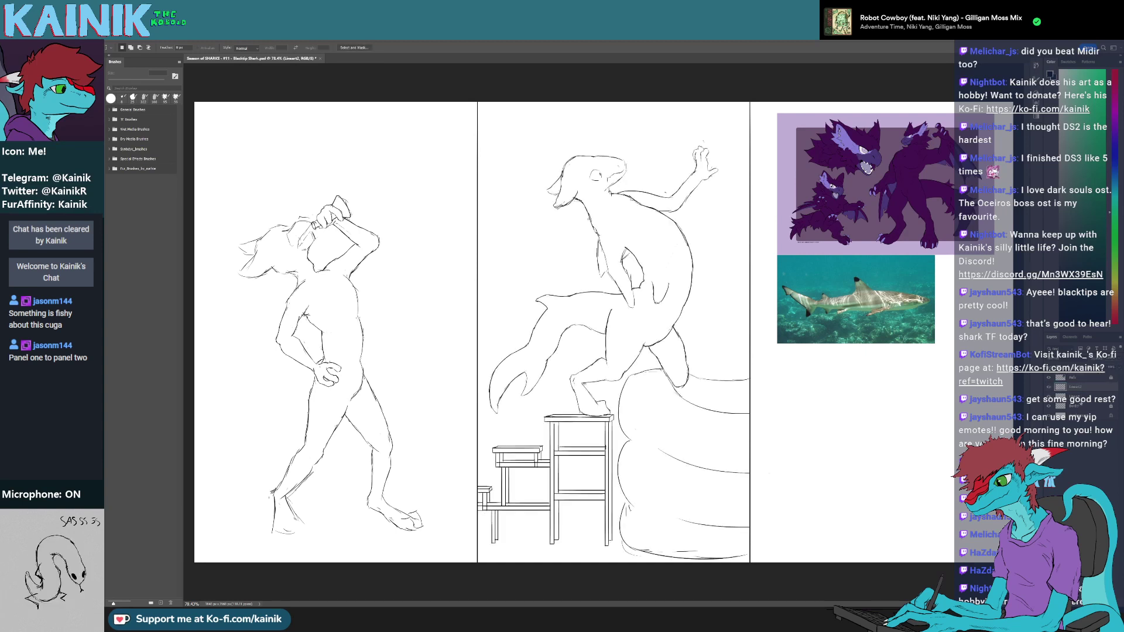
- Open and confirm the lower lineart layer's name, and toggle both lineart layers' visibility to check their contents
double_click(1075, 396)
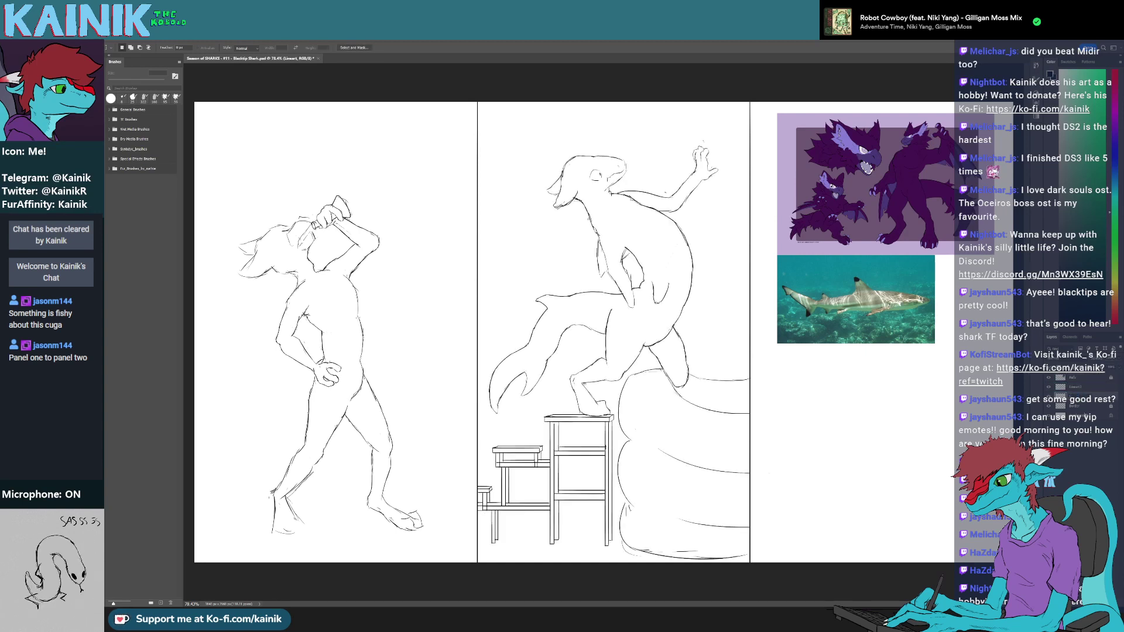
key(Return)
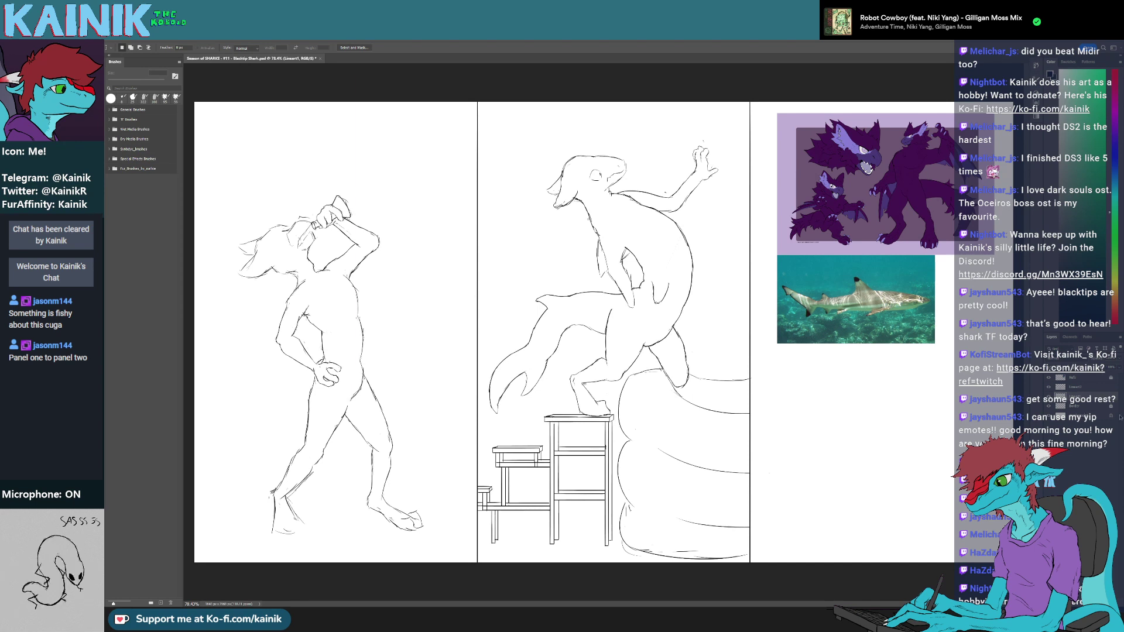
click(1049, 396)
click(1049, 397)
click(1049, 387)
click(1049, 387)
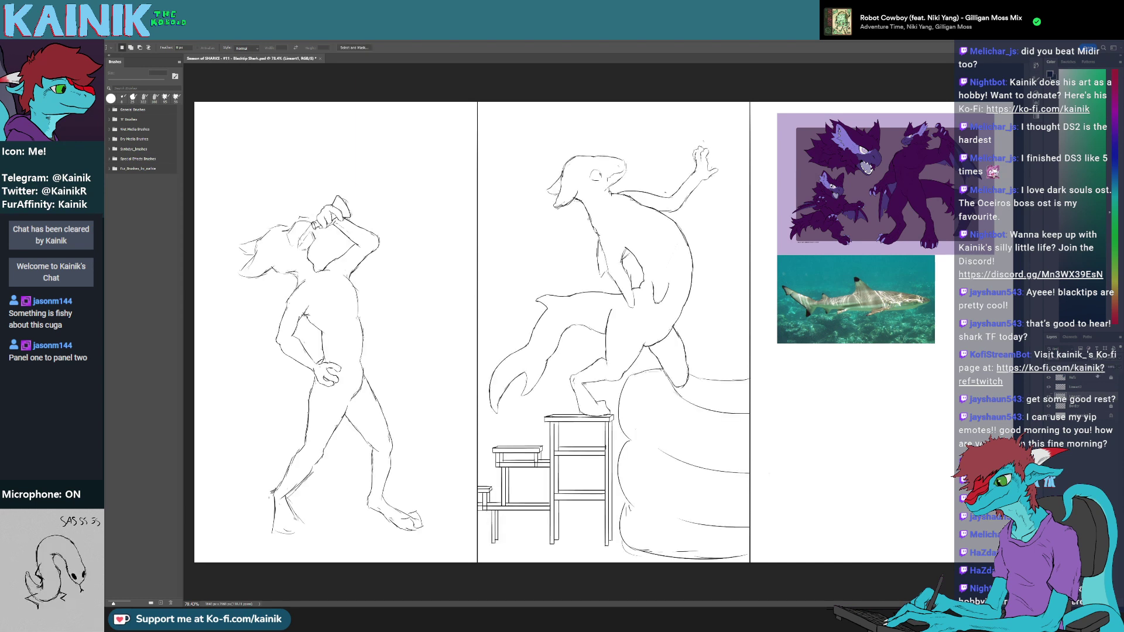
- Create a new layer above the existing lineart layers and name it Lineart3
click(1095, 387)
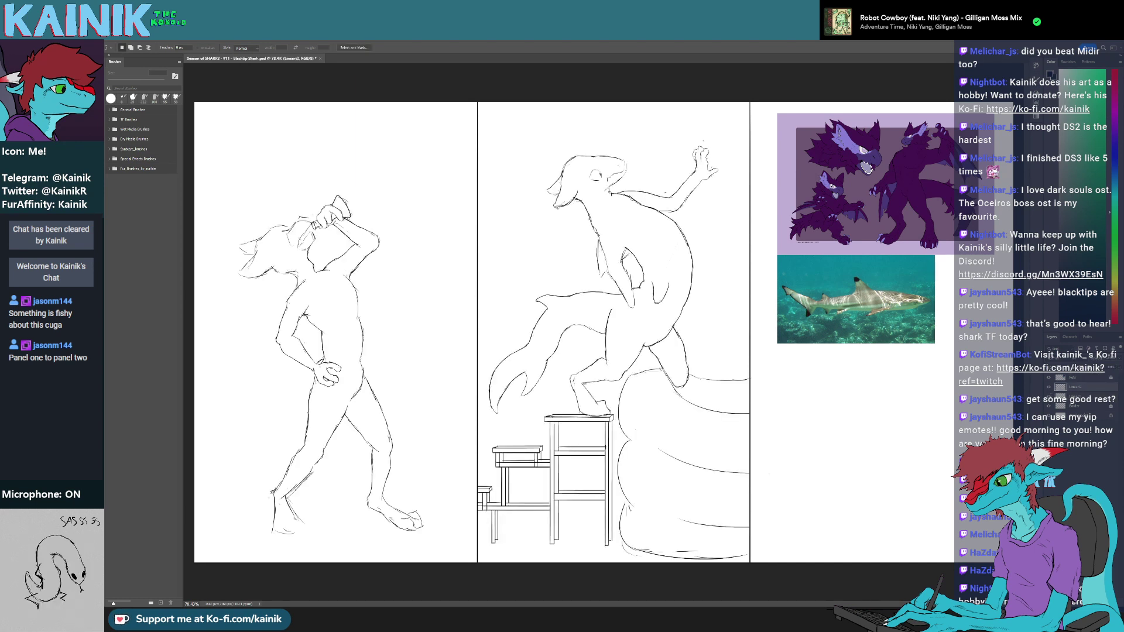
key(ctrl+shift+alt+n)
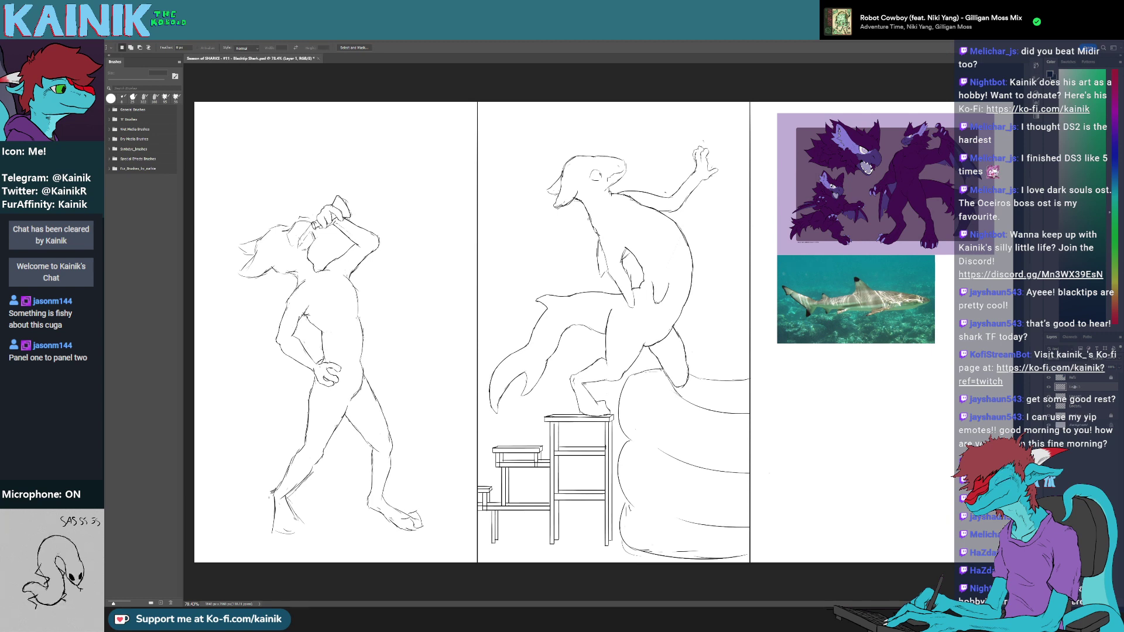
double_click(1075, 387)
text(Line)
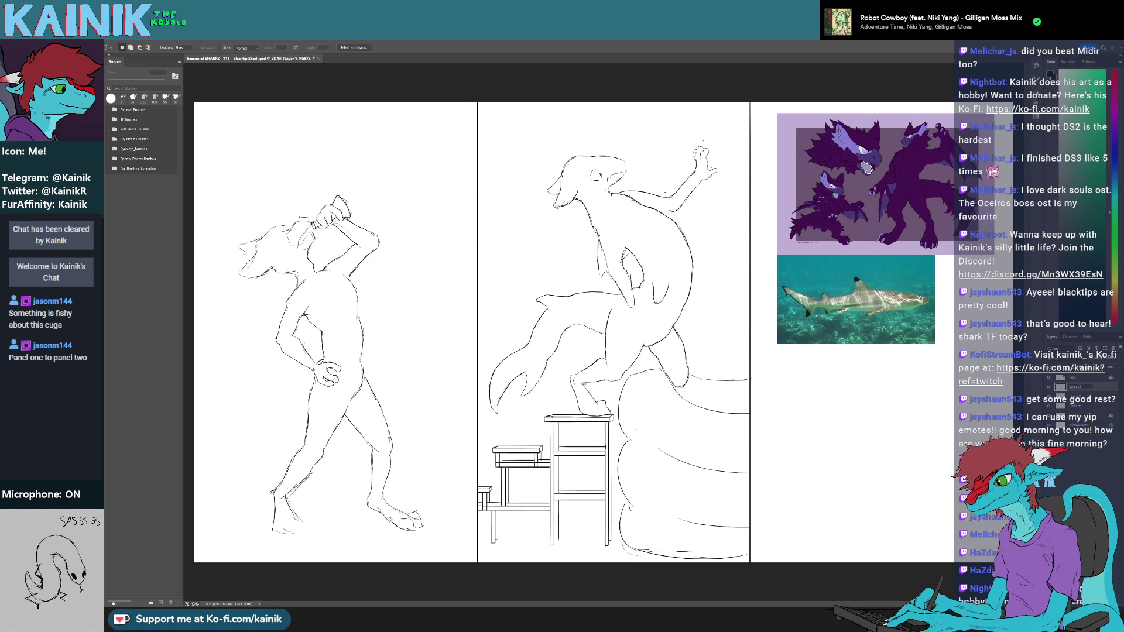
text(art3)
key(Return)
- Select the two older lineart layers beneath Lineart3 and lock them
click(1093, 396)
shift+click(1094, 406)
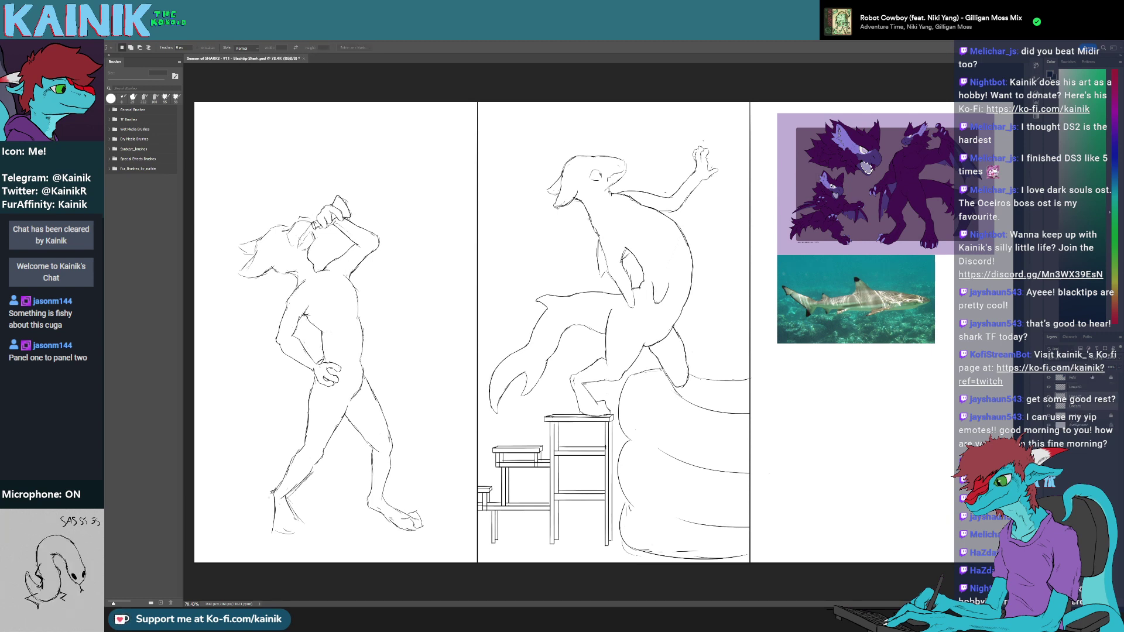
click(1090, 388)
- Move the character sheet and shark photo references from the third panel over to the first panel
click(1099, 379)
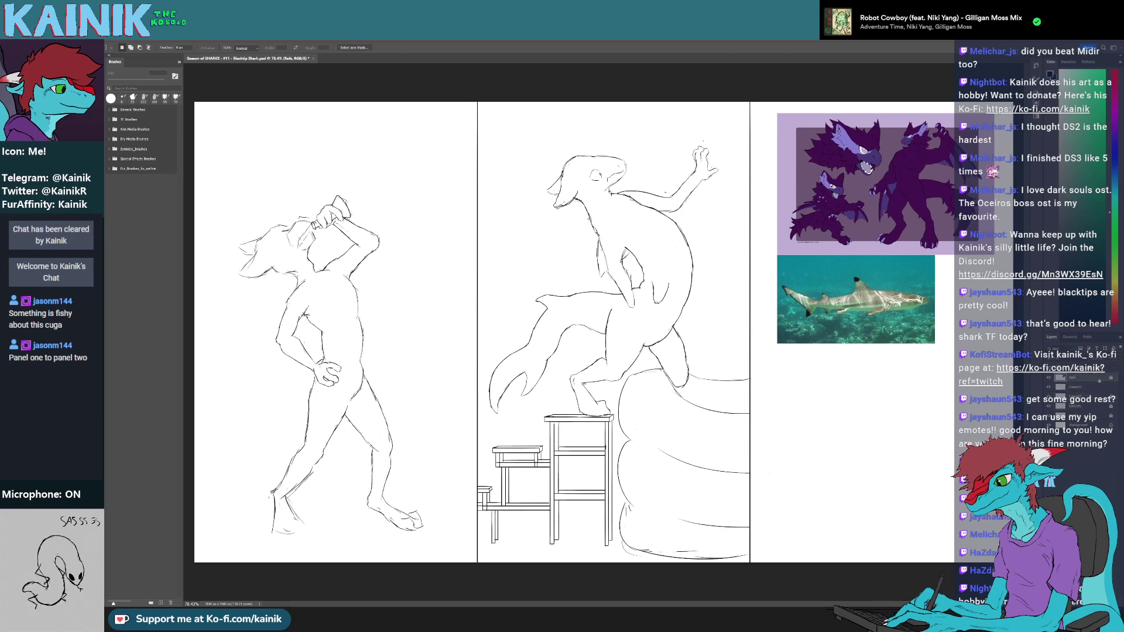
key(v)
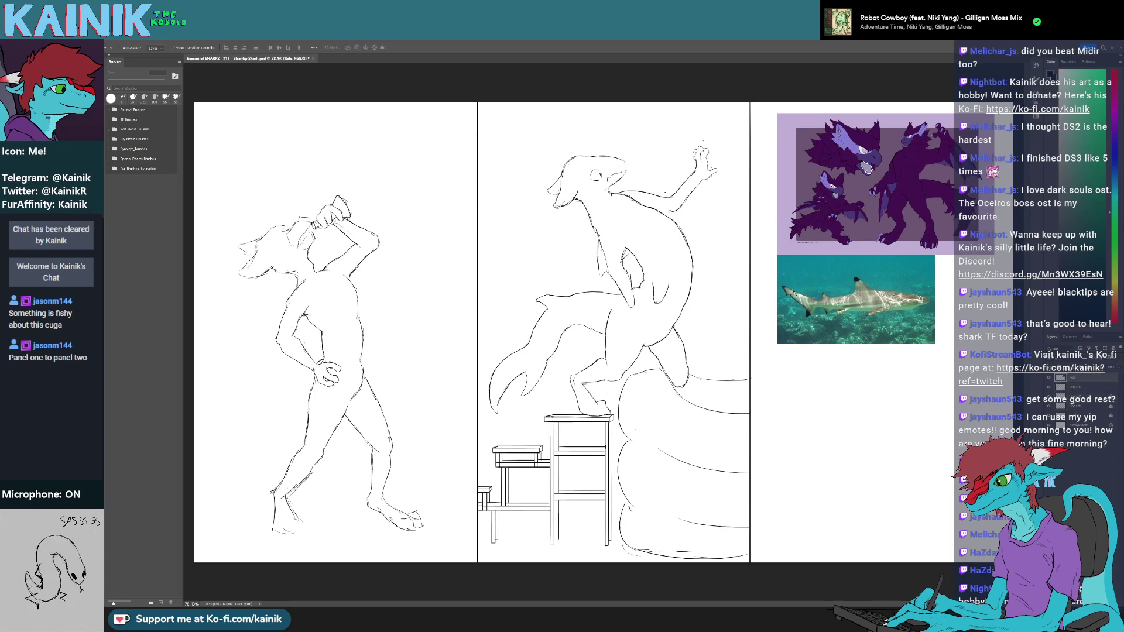
drag(856, 279, 316, 279)
drag(315, 228, 300, 229)
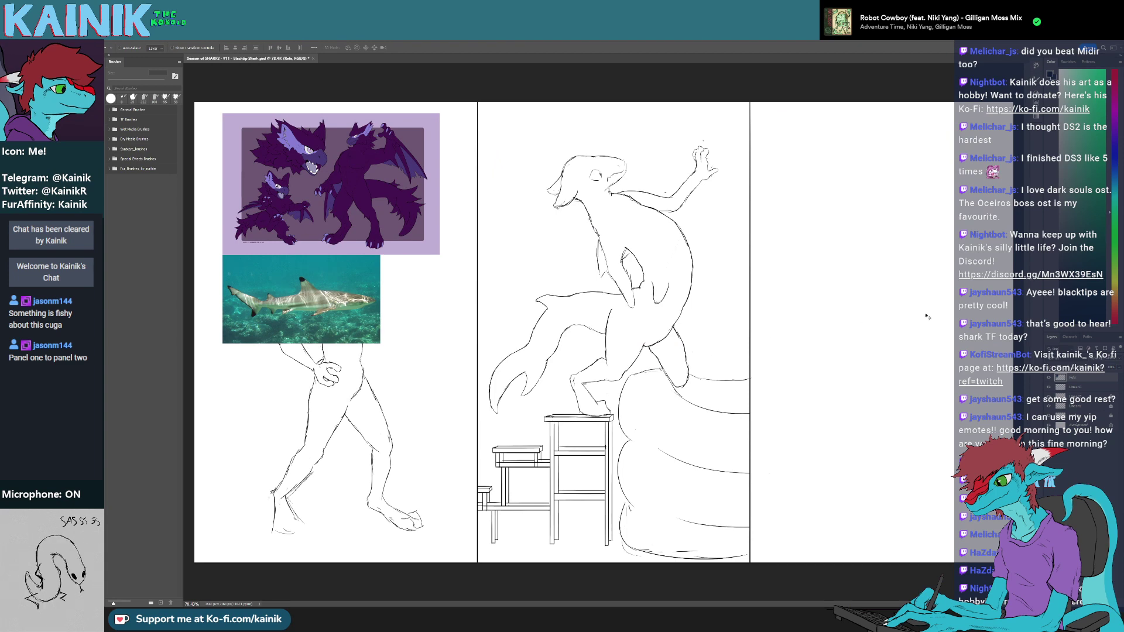
click(1087, 367)
- Try brushing a large curved body line in the empty third panel on the Lineart3 layer, undoing each attempt
click(1088, 387)
scroll(840, 415, up, 2)
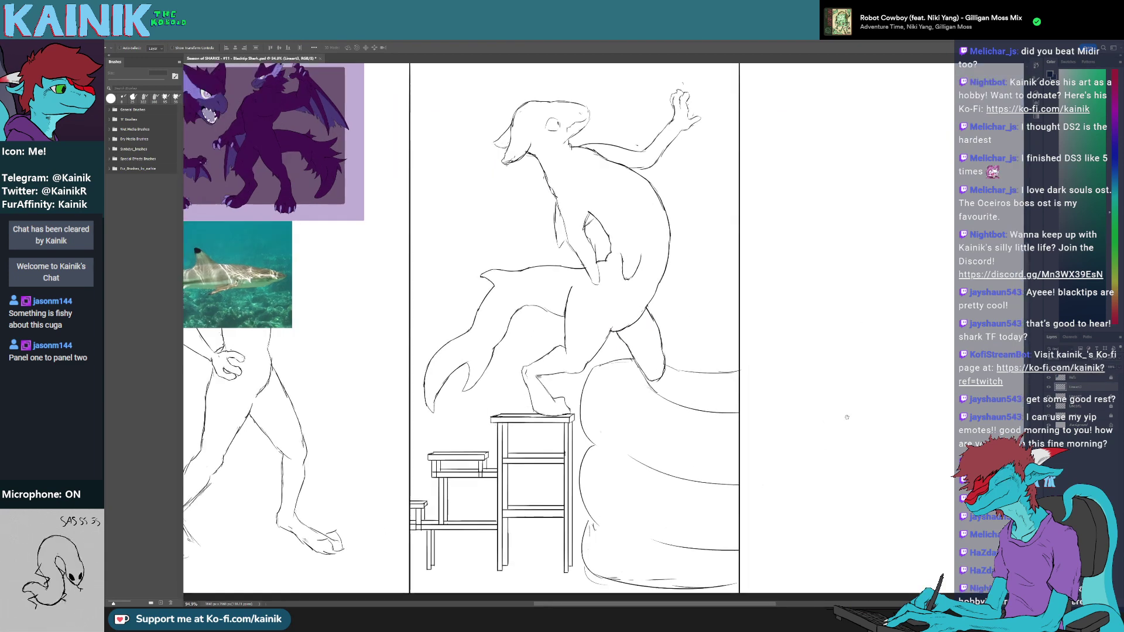
drag(840, 415, 559, 407)
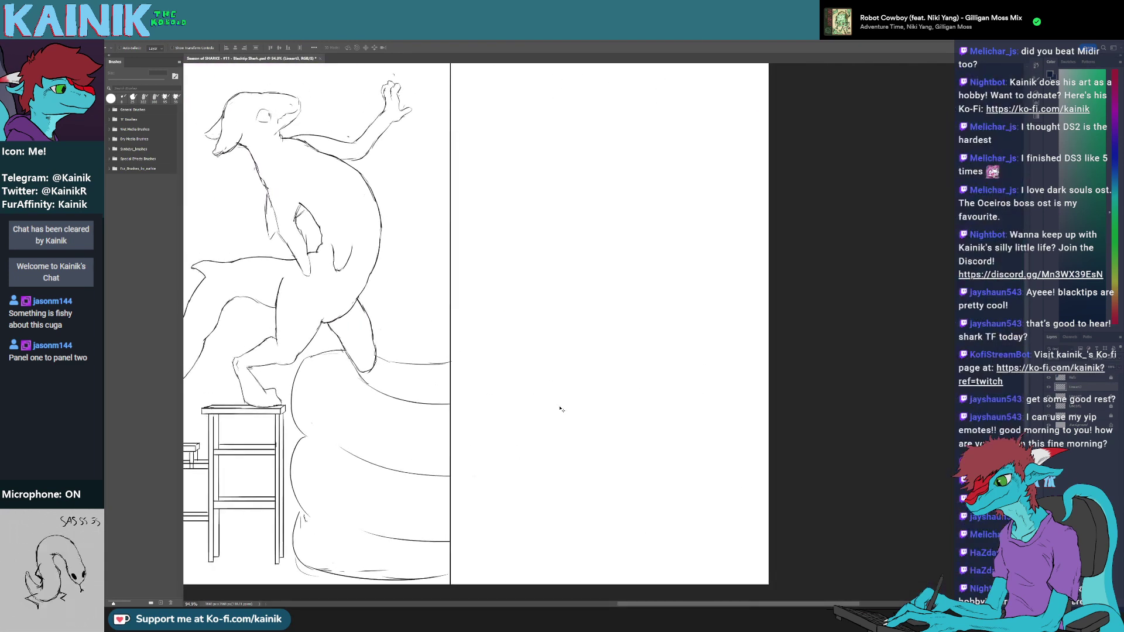
key(b)
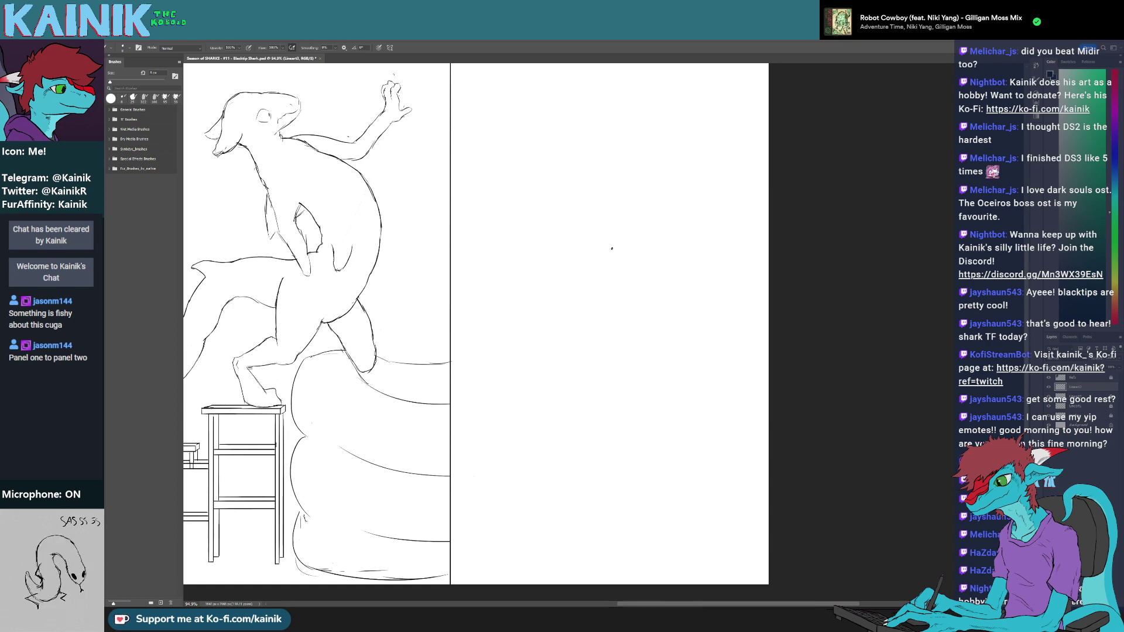
scroll(776, 340, down, 5)
scroll(781, 345, up, 4)
drag(786, 345, 585, 327)
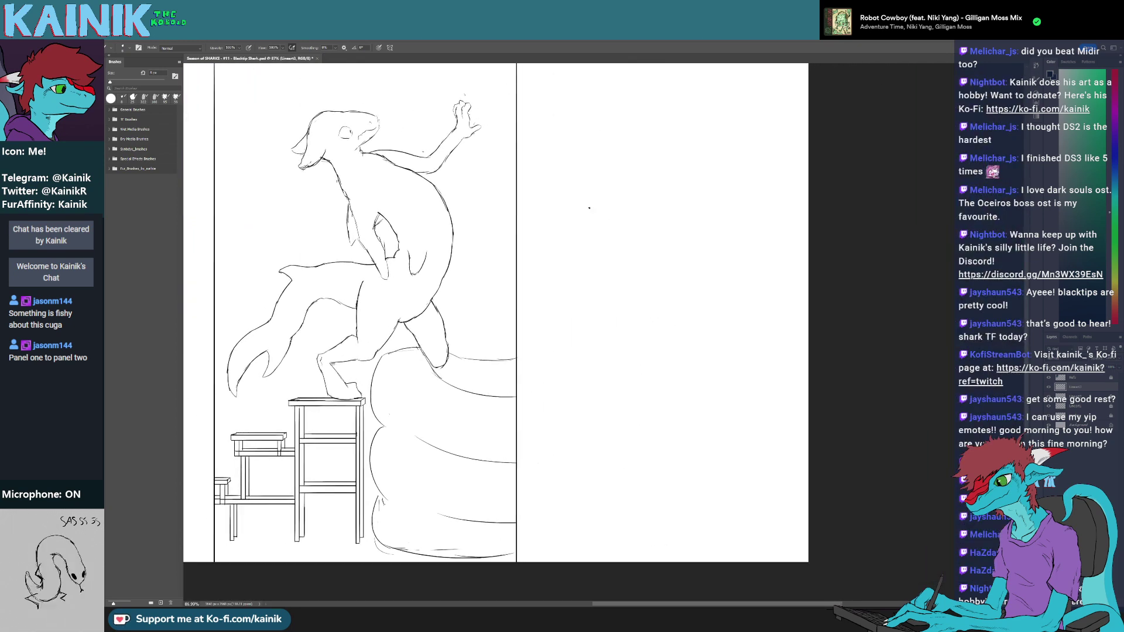
drag(737, 158, 712, 303)
key(ctrl+z)
drag(693, 144, 736, 343)
key(ctrl+z)
drag(741, 161, 699, 313)
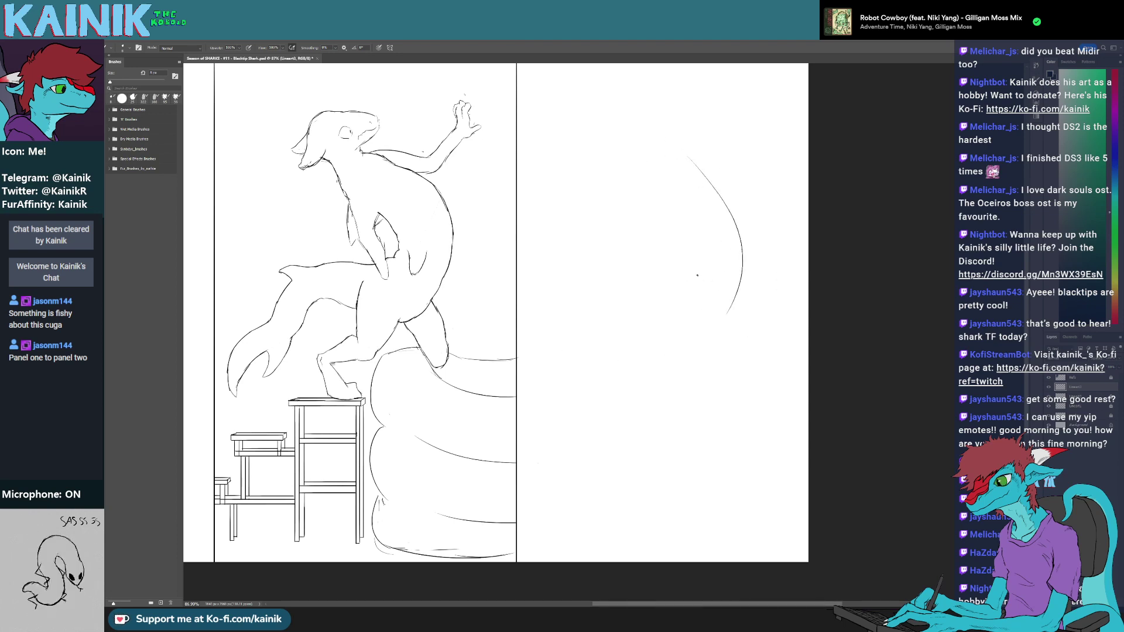
key(ctrl+z)
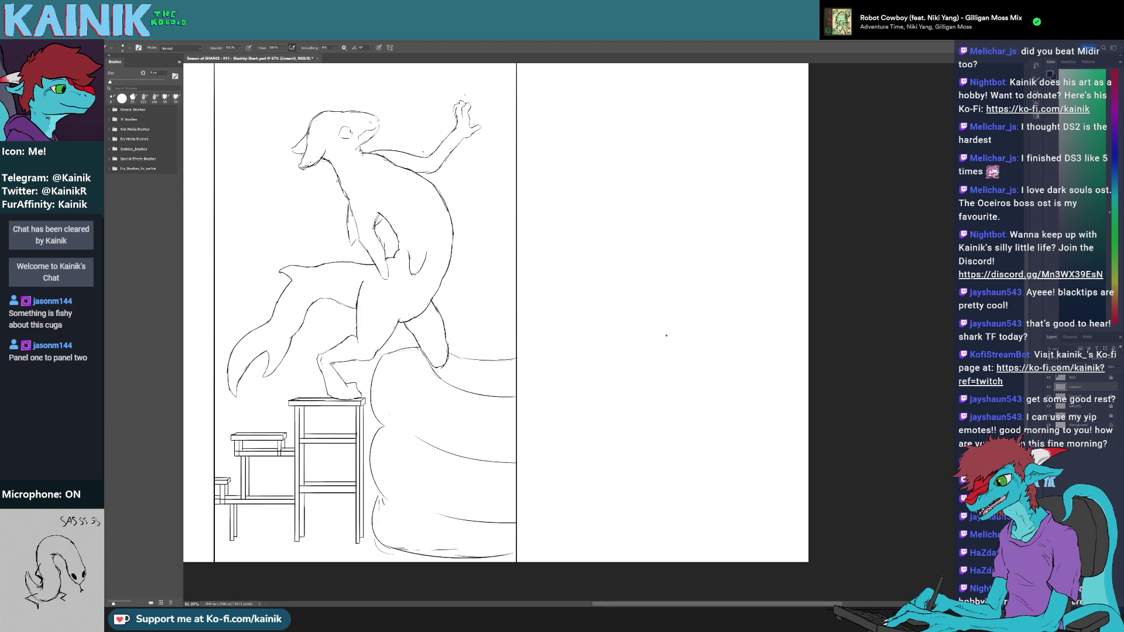
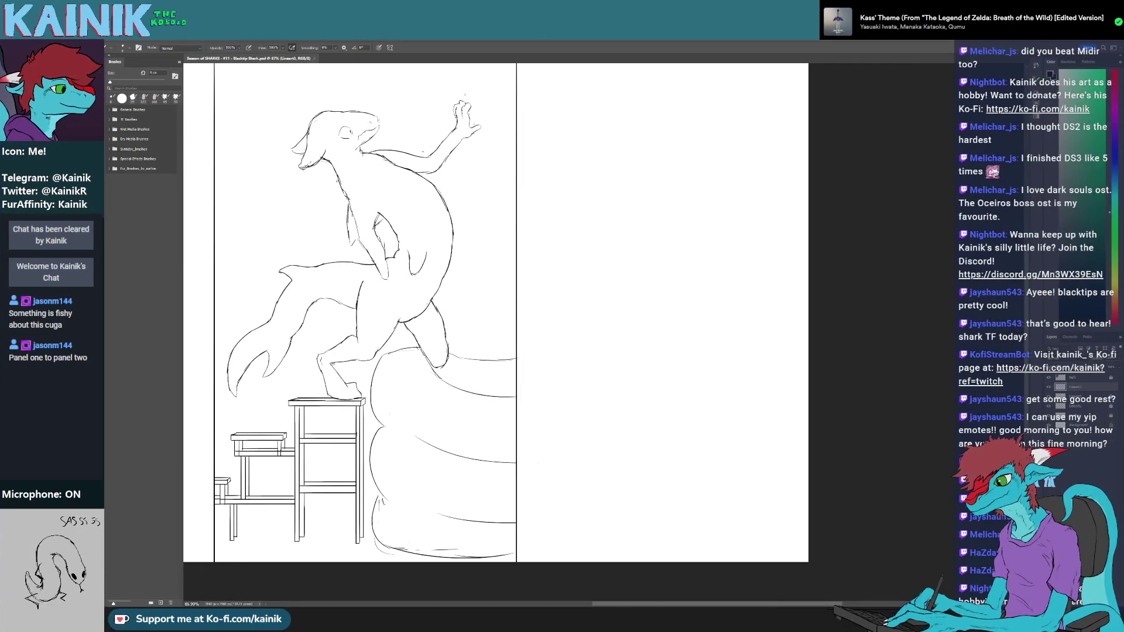
- Review the page's three-panel layout and the space available in the empty third panel
scroll(677, 232, up, 1)
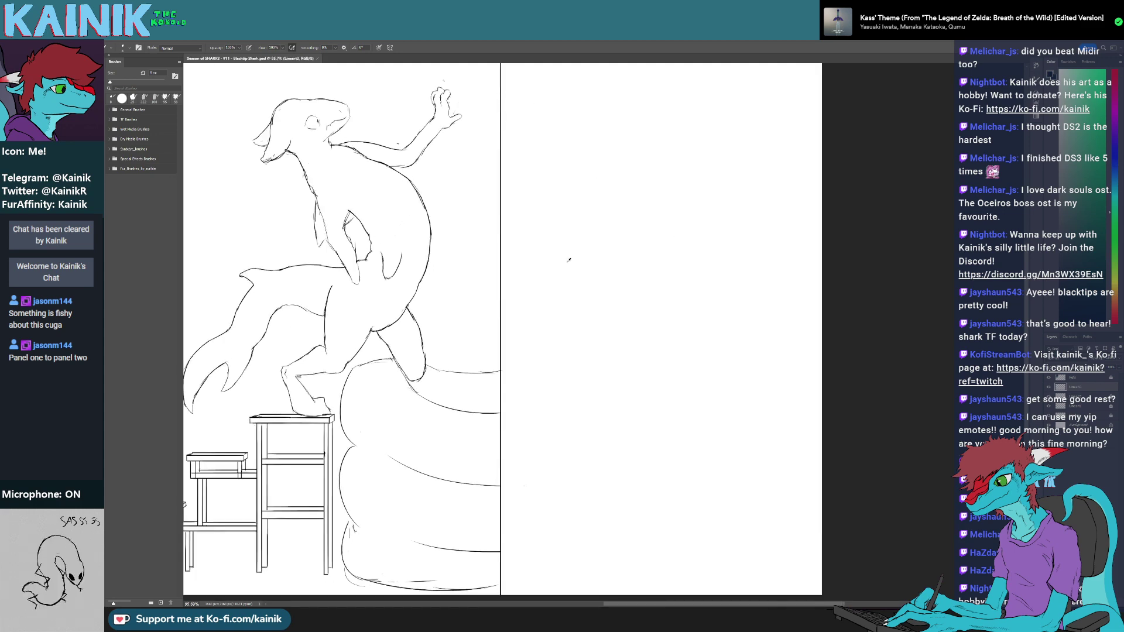
scroll(567, 259, down, 2)
scroll(718, 281, up, 1)
drag(712, 315, 445, 285)
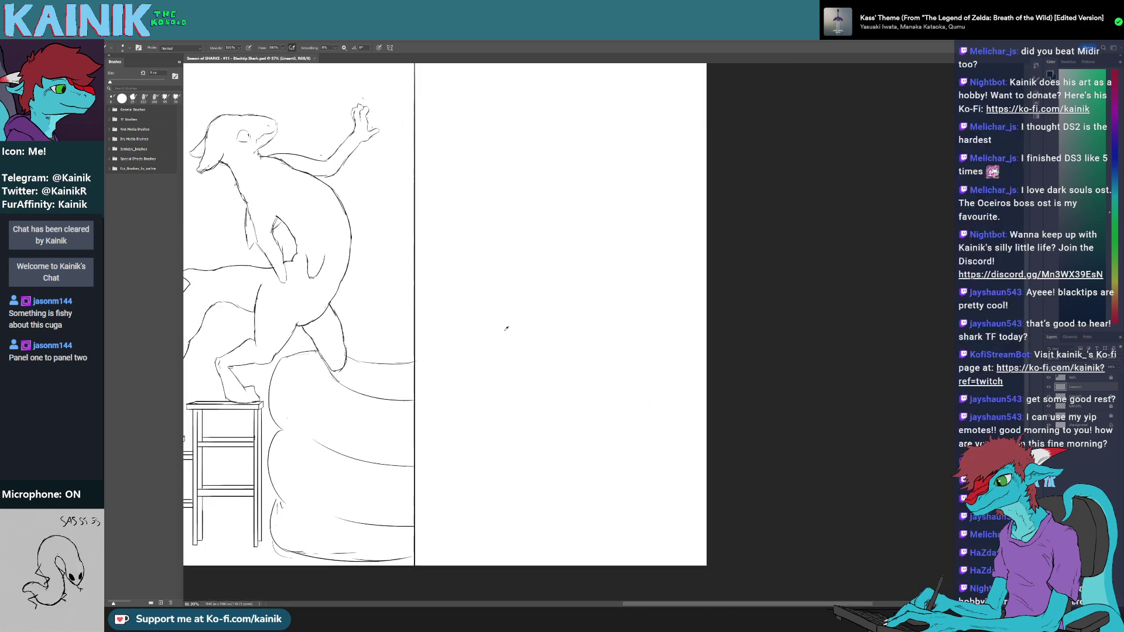
scroll(507, 326, down, 2)
scroll(478, 368, up, 1)
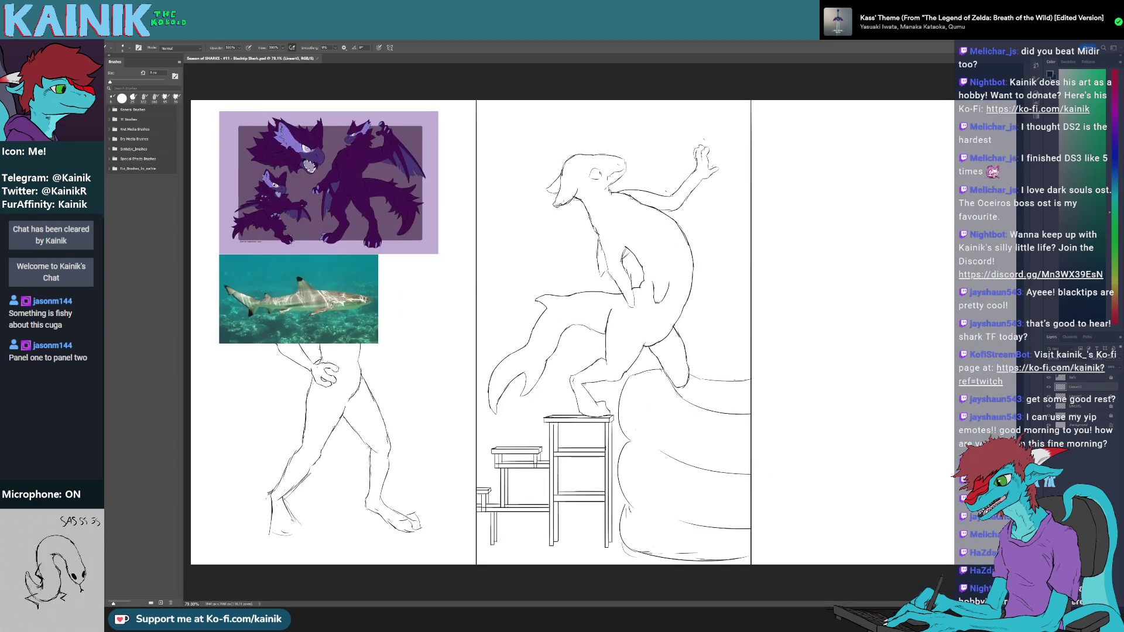
scroll(479, 368, up, 1)
drag(479, 368, 389, 368)
scroll(388, 368, down, 3)
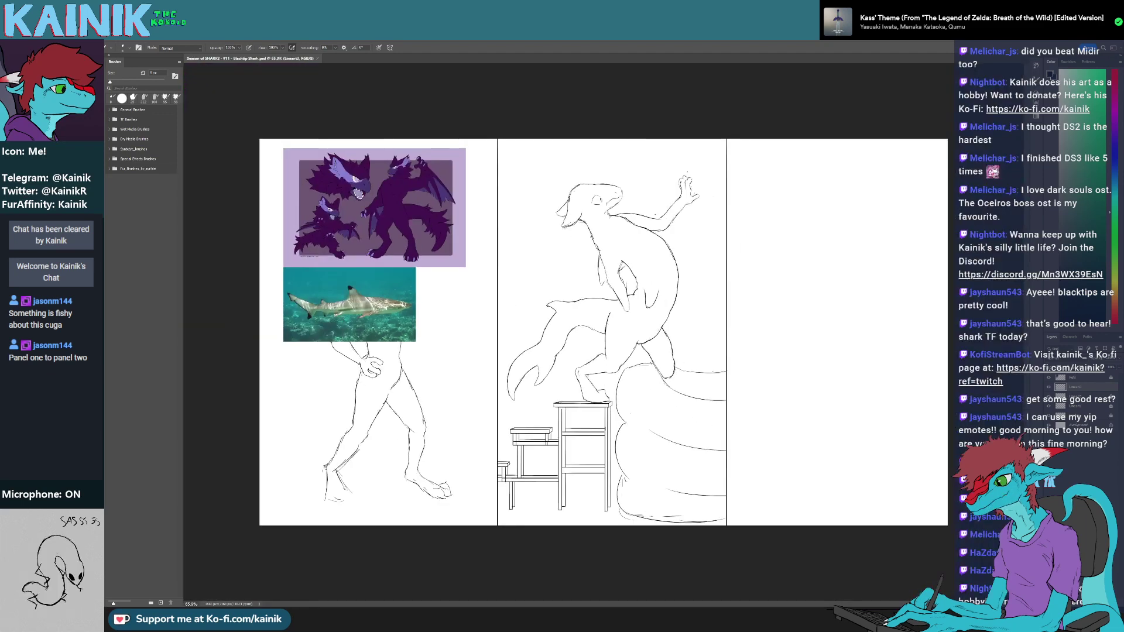
- Unlock the two older lineart layers and shift them left together with the panel borders to widen the third panel
click(1102, 417)
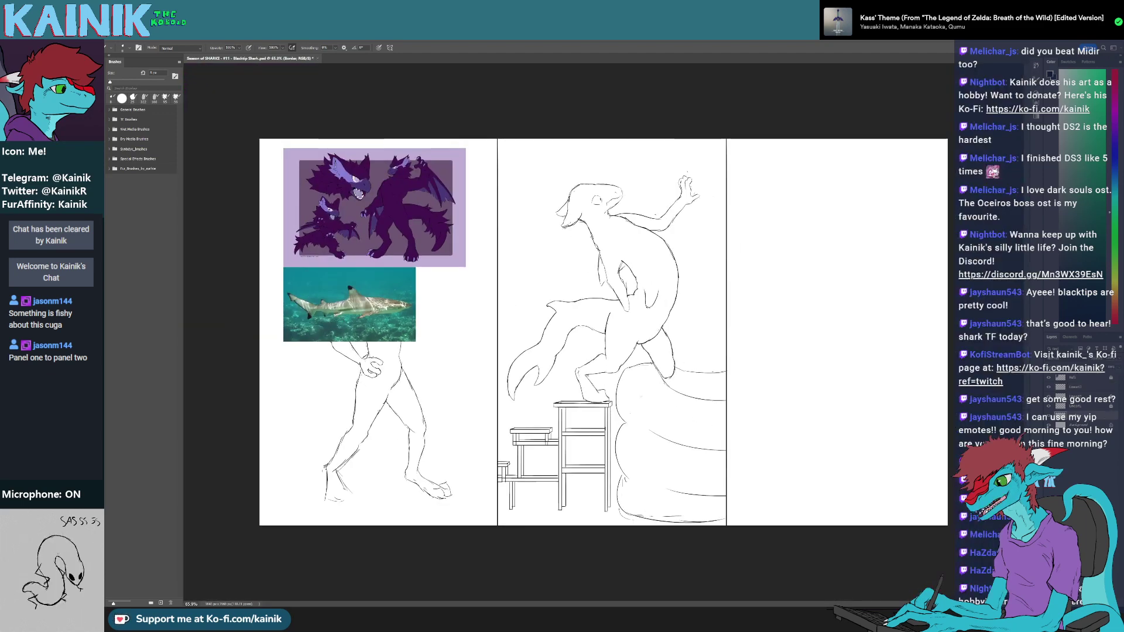
key(v)
click(120, 48)
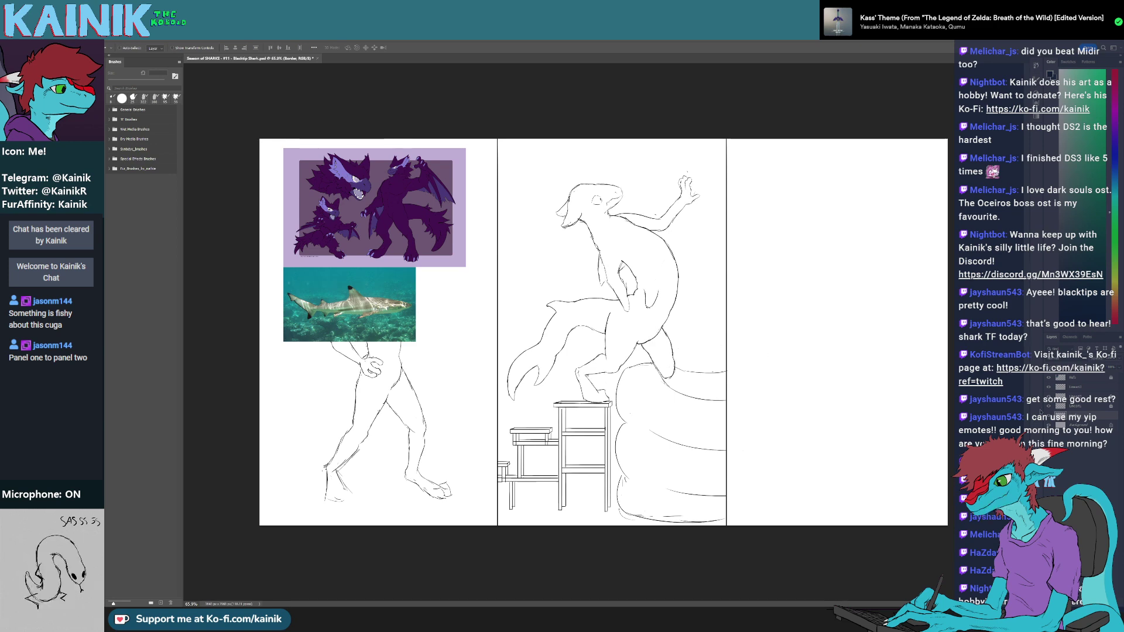
click(1110, 397)
click(1111, 406)
ctrl+click(1093, 397)
ctrl+click(1094, 407)
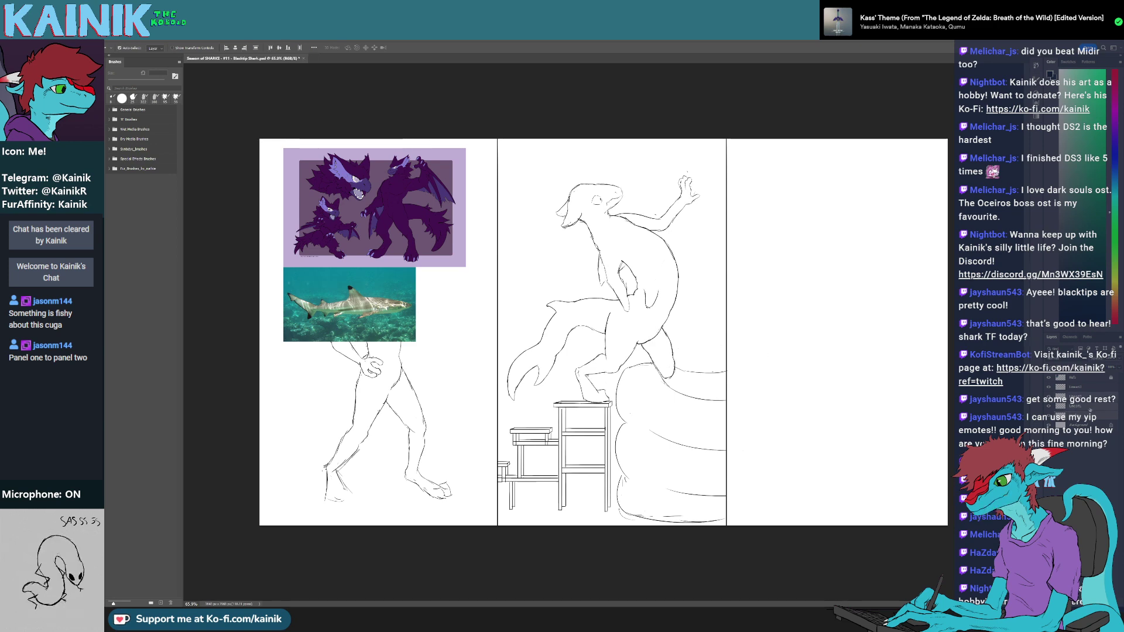
drag(694, 379, 669, 379)
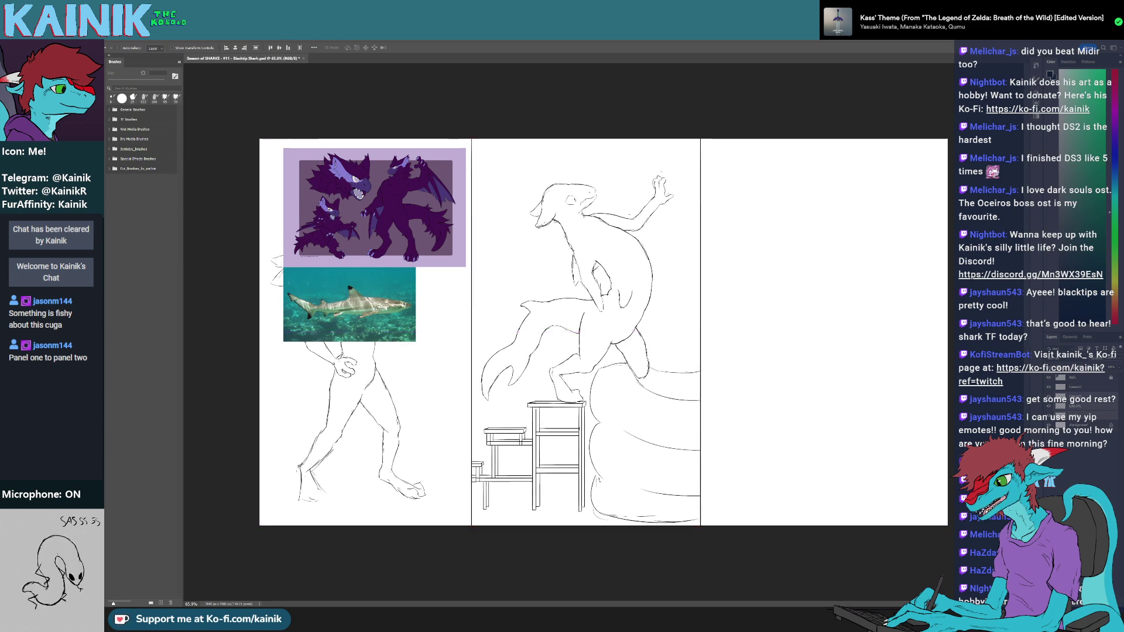
- Try moving the panel borders farther left independently of the line art, and undo the move
click(1093, 396)
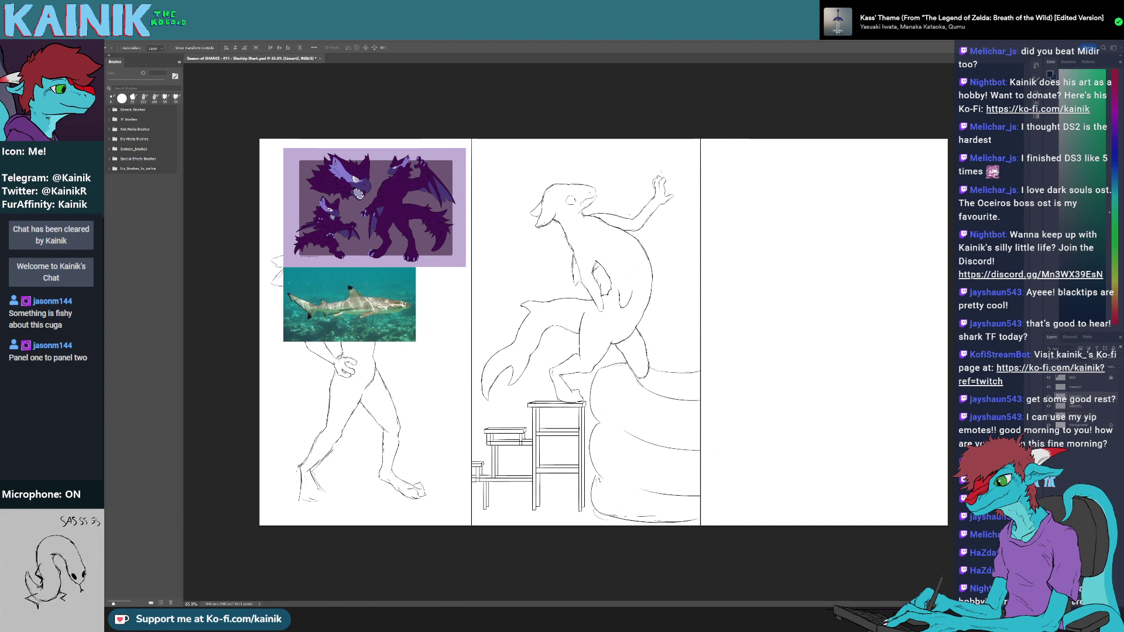
click(1092, 416)
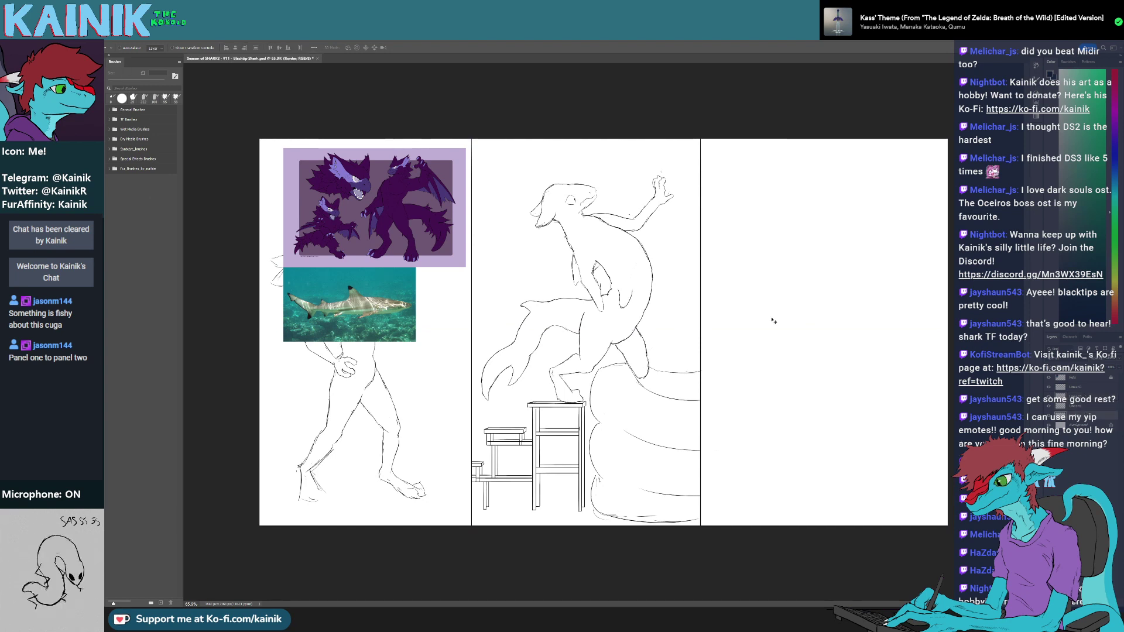
drag(773, 321, 754, 321)
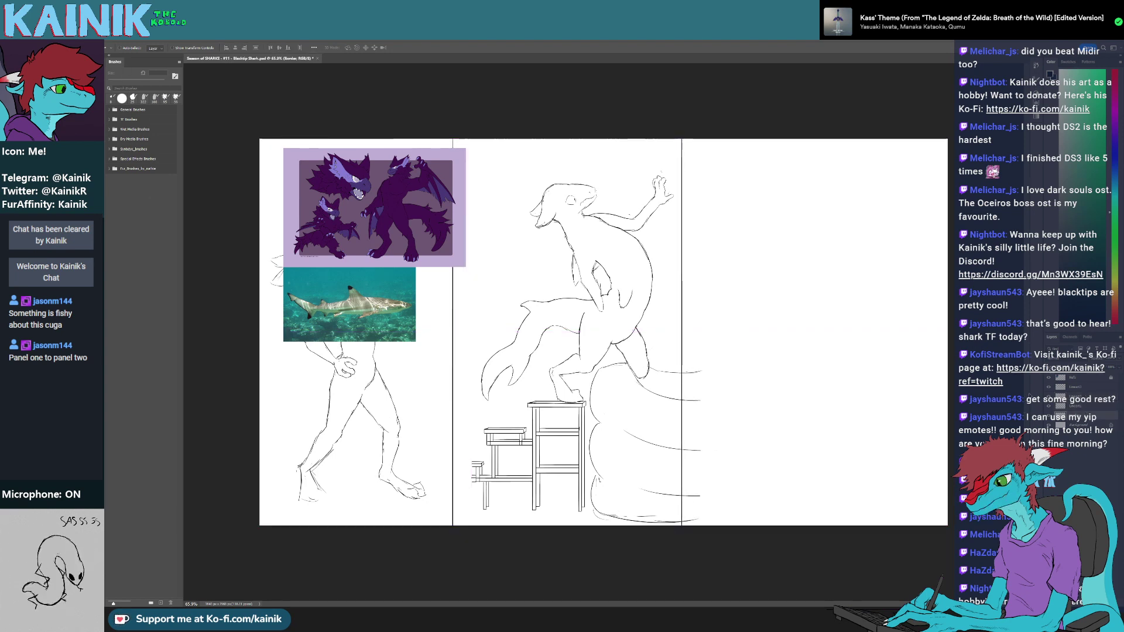
key(ctrl+z)
- Shift the panel borders and both finished drawings farther left together, then remove the two lineart layers from the selection
drag(689, 339, 665, 339)
scroll(870, 438, up, 2)
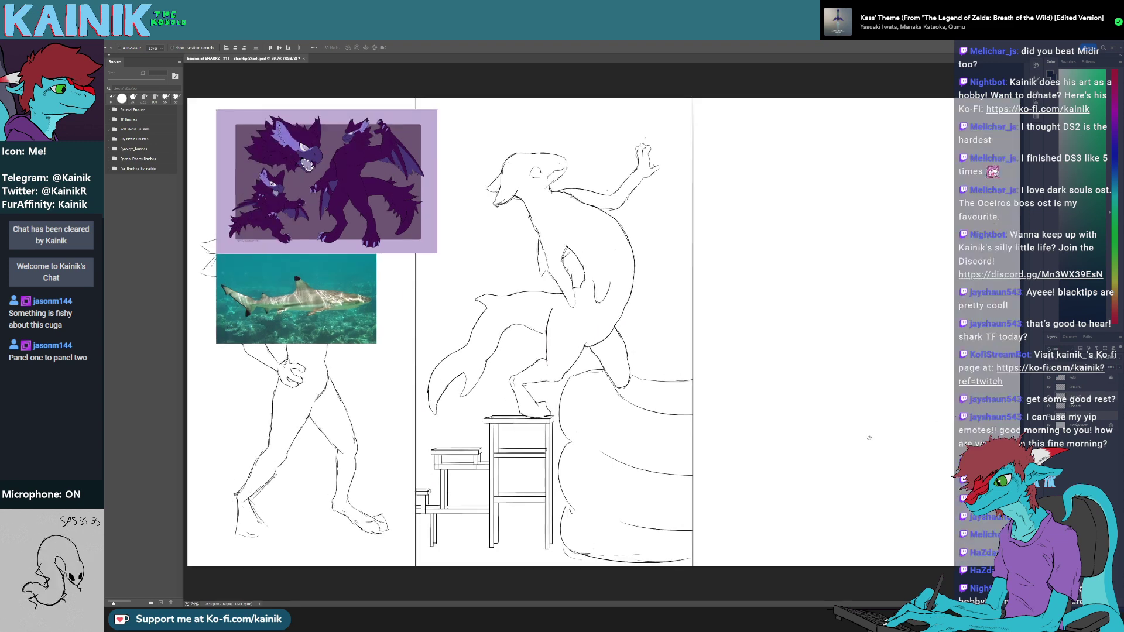
ctrl+click(1079, 396)
ctrl+click(1078, 407)
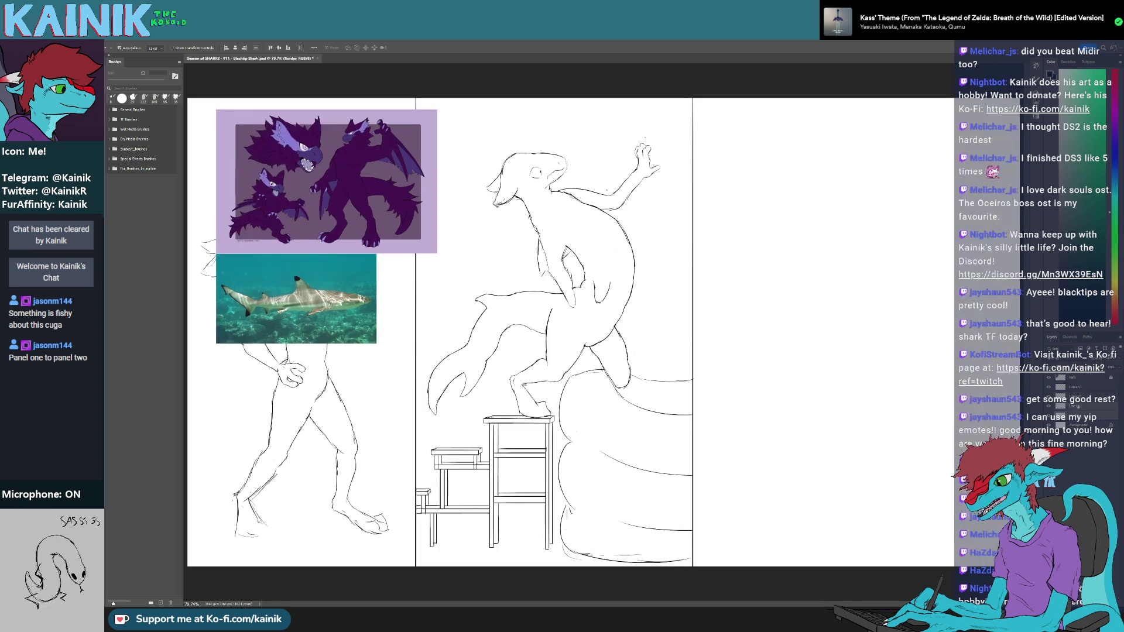
- Select the third lineart layer and sketch a broad arched curve for the shark's back in the empty third panel
scroll(725, 391, up, 3)
drag(755, 396, 426, 388)
scroll(446, 389, down, 3)
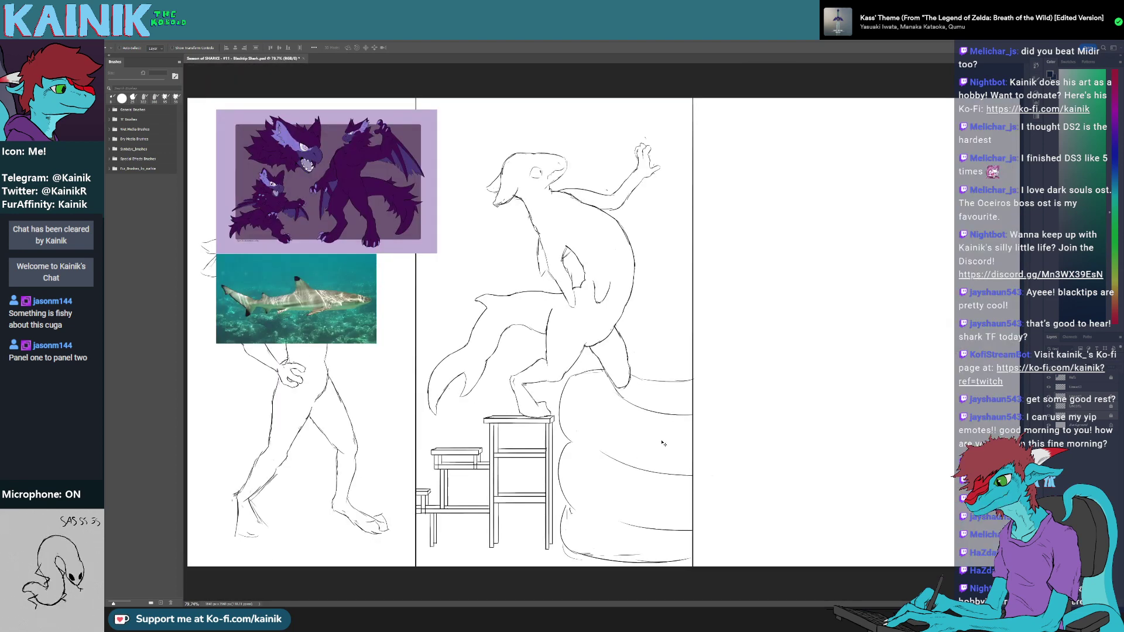
scroll(687, 438, up, 4)
drag(688, 438, 416, 502)
scroll(422, 504, down, 3)
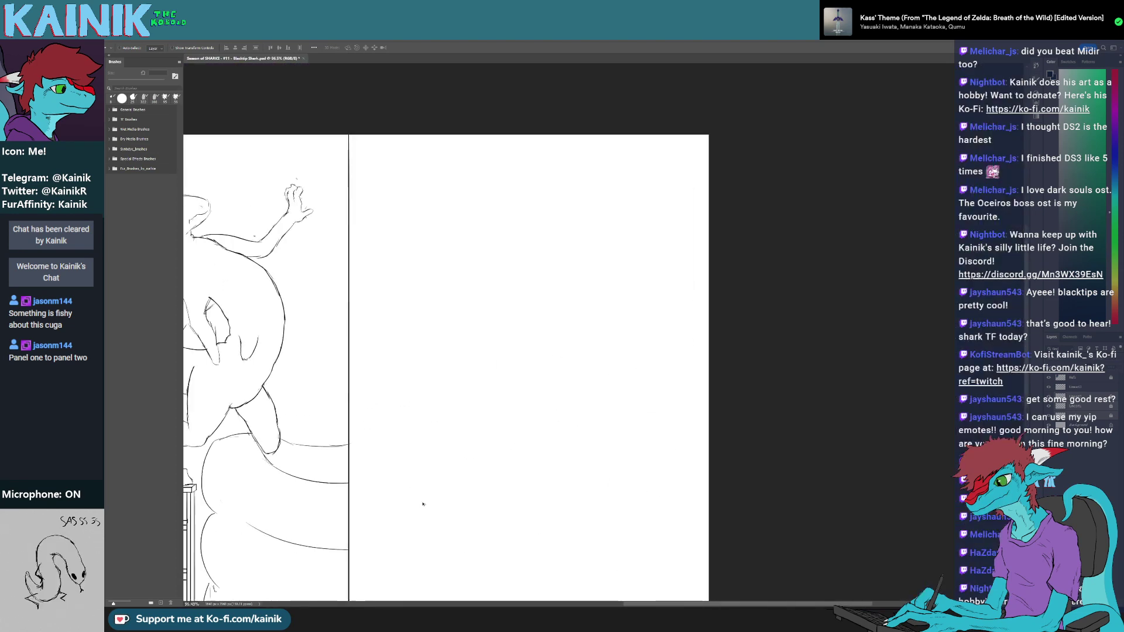
drag(517, 532, 588, 467)
key(b)
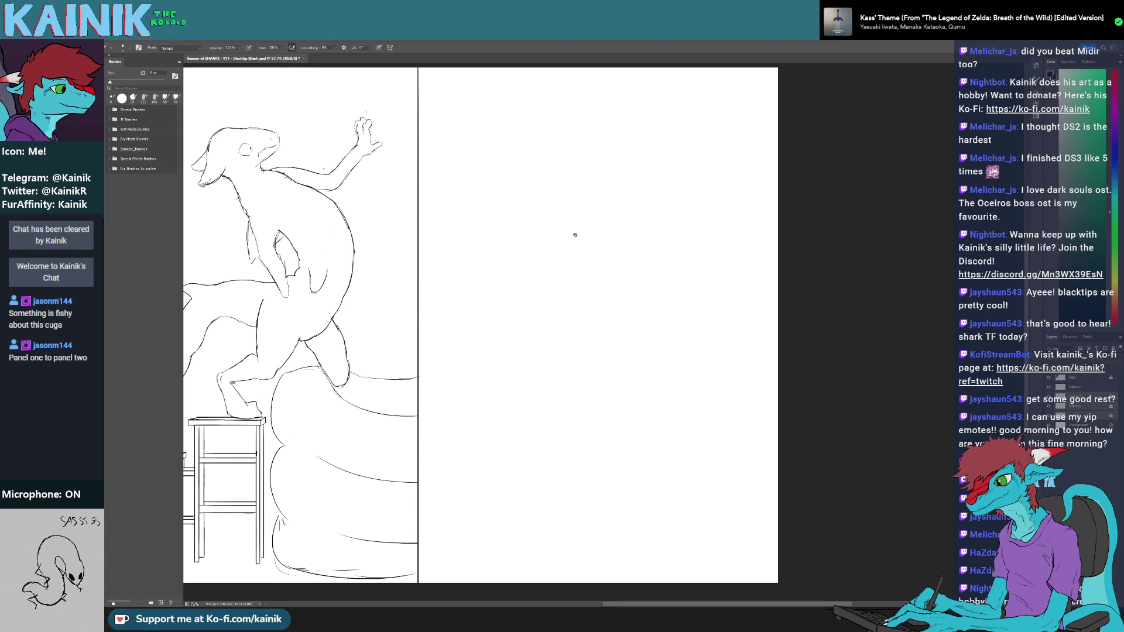
click(1079, 387)
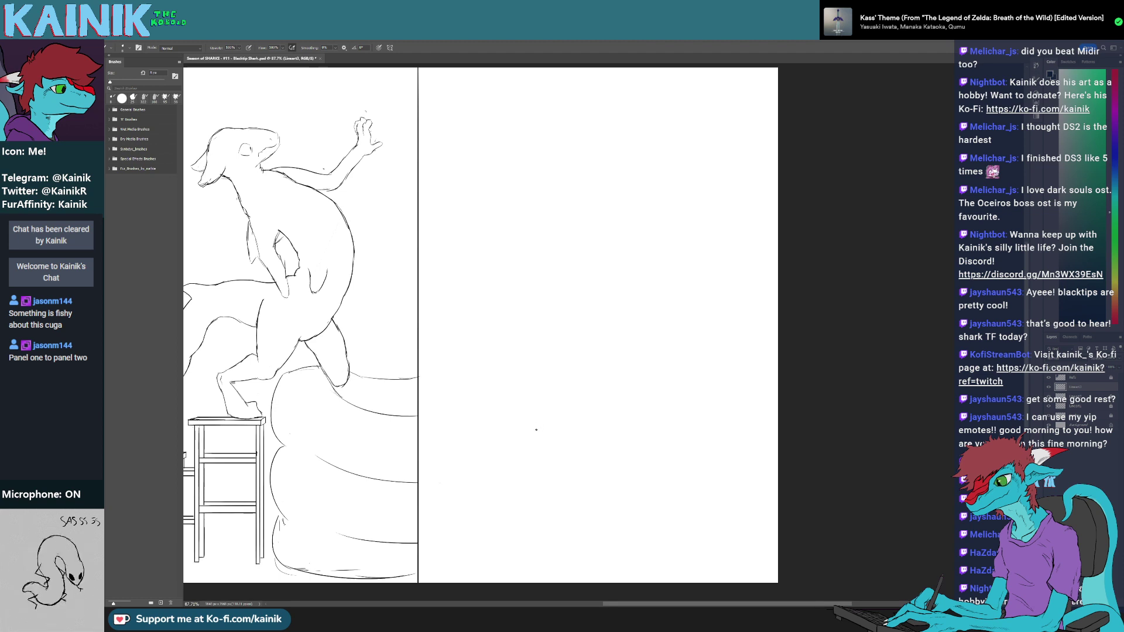
mouse_move(534, 431)
mouse_down()
mouse_move(532, 253)
mouse_move(738, 262)
mouse_up()
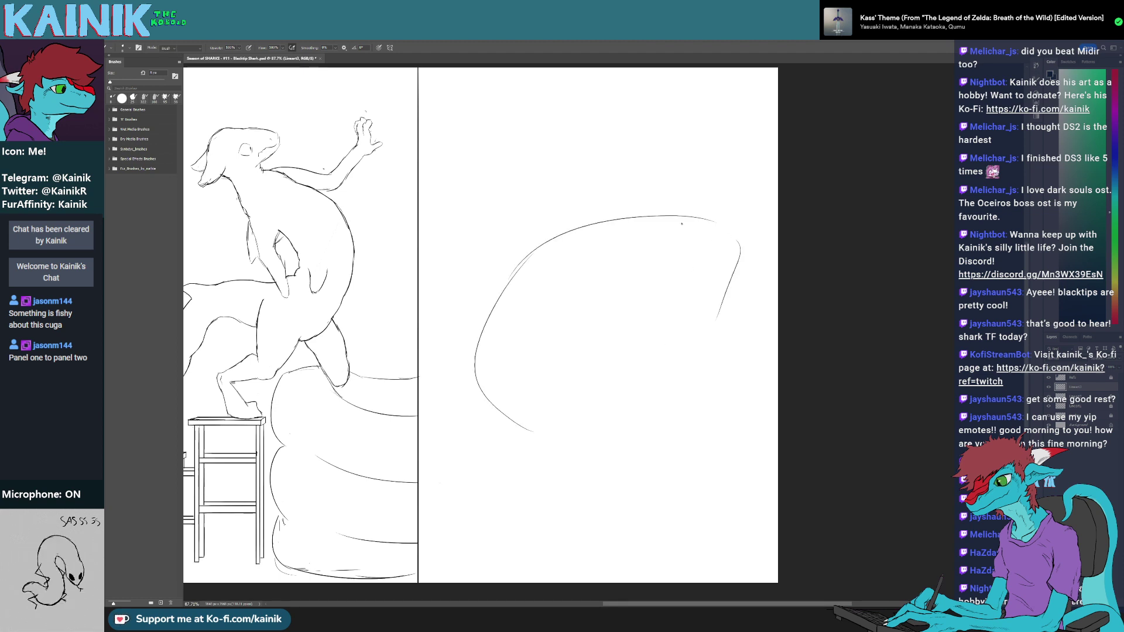
- Erase the arc's overlong front end, redraw it curving down towards the head, and reinforce the back's curve down to the tail base
key(e)
drag(700, 220, 616, 218)
key(b)
drag(527, 261, 700, 331)
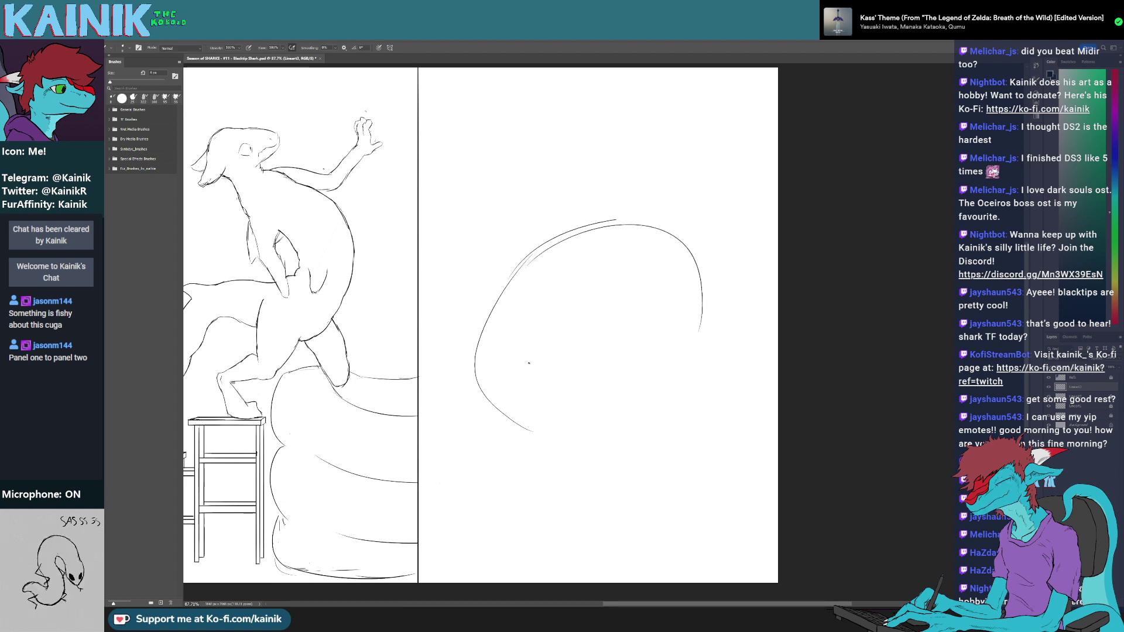
drag(576, 229, 472, 372)
drag(512, 264, 543, 436)
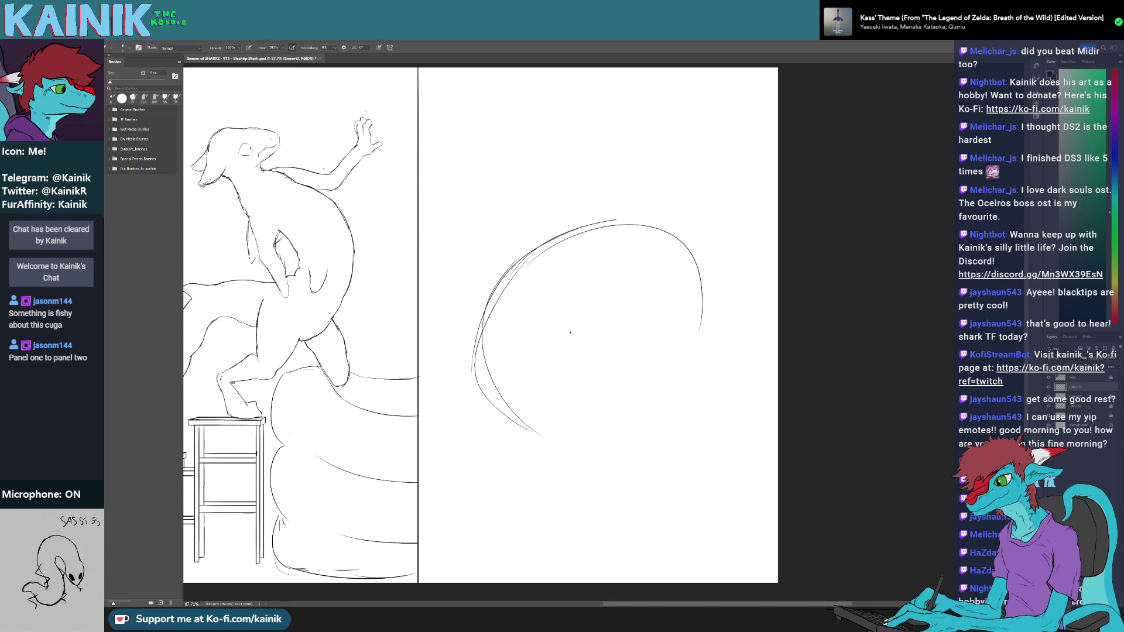
drag(490, 305, 590, 436)
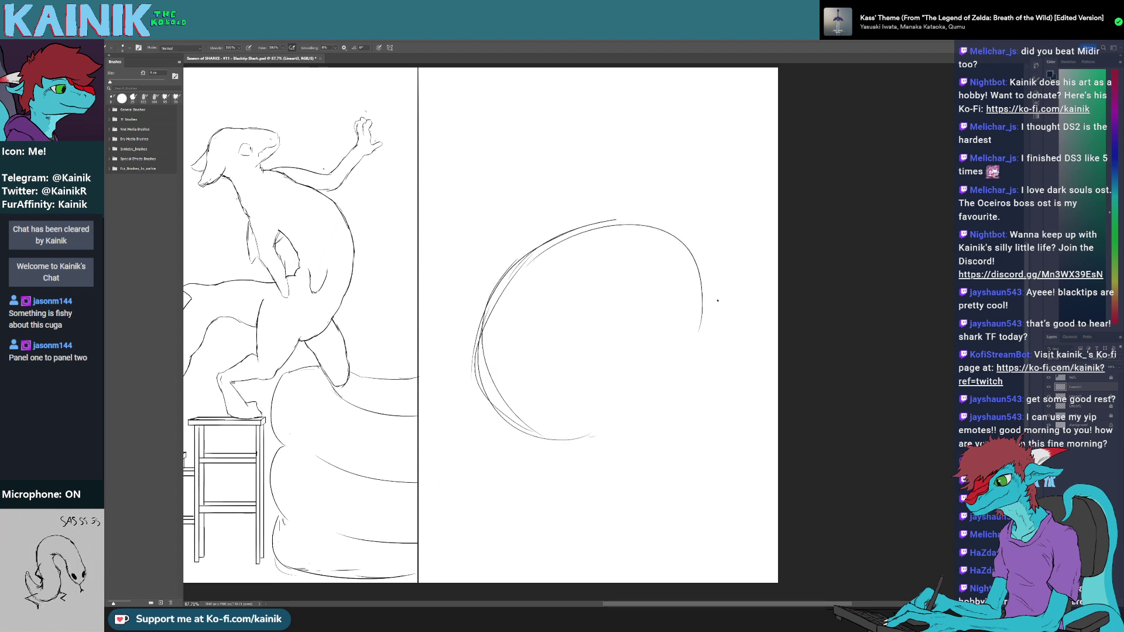
- Sketch the rough jaw and inner belly curve, continuing the body's lines into the base of the tail fin
drag(711, 350, 727, 326)
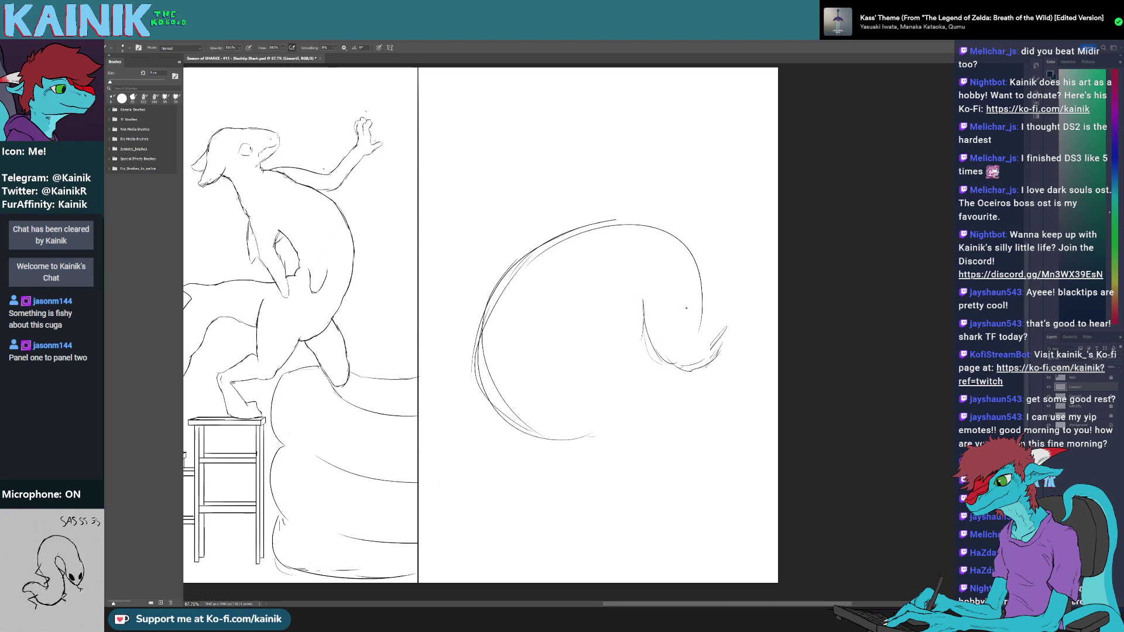
drag(625, 280, 605, 286)
drag(566, 418, 632, 398)
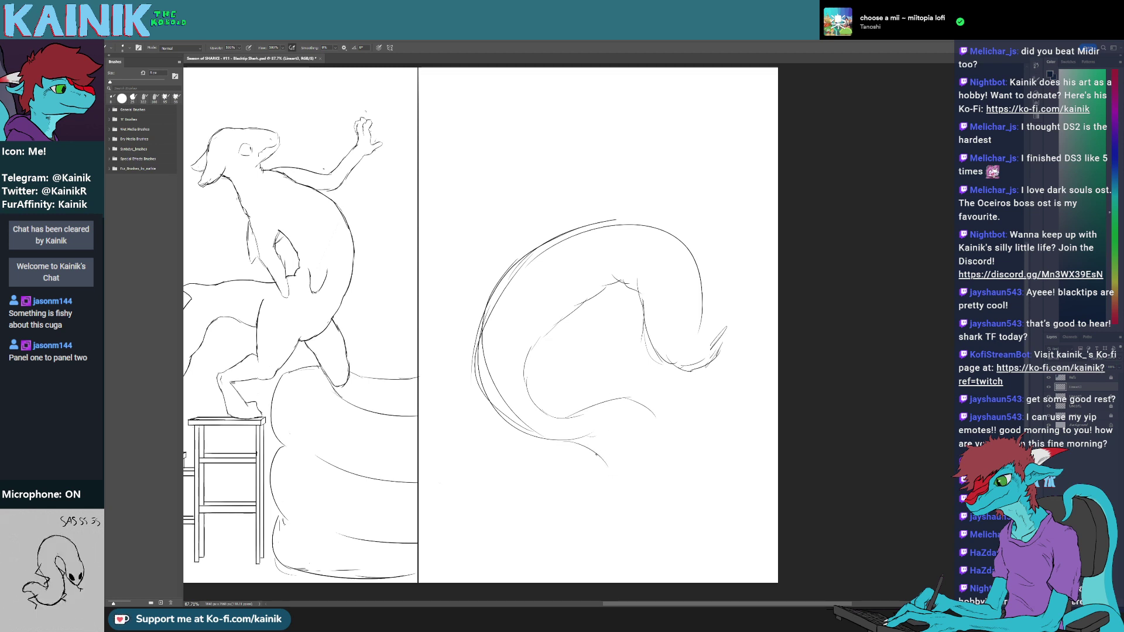
mouse_move(607, 466)
mouse_down()
mouse_move(627, 490)
mouse_move(663, 494)
mouse_move(638, 478)
mouse_up()
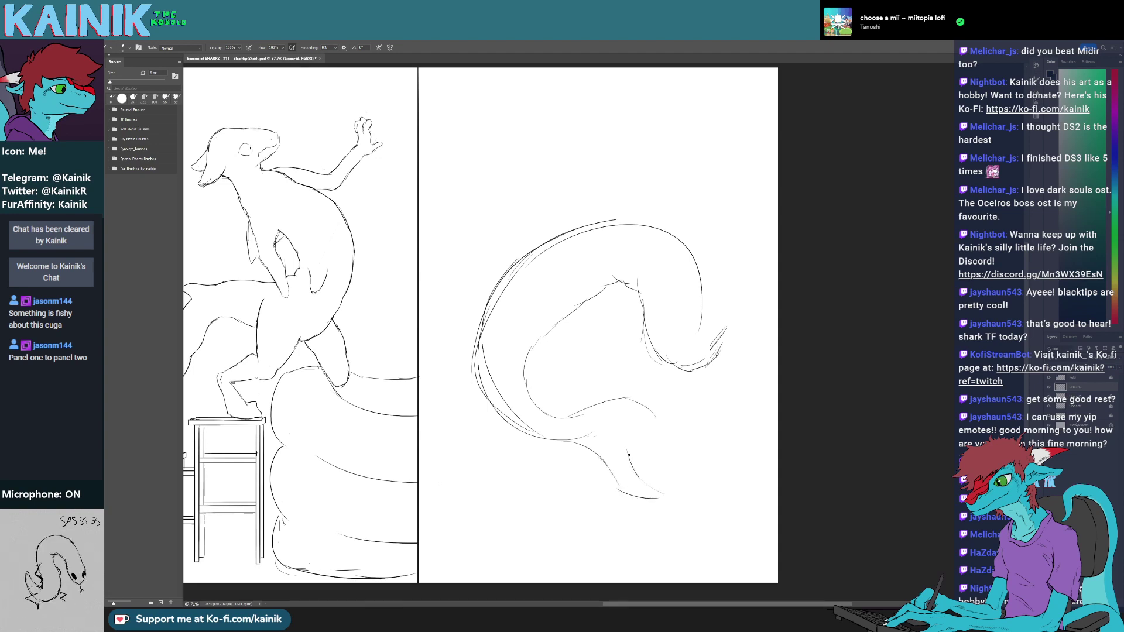
- Erase the inner contour where it meets the tail and outline the lower tail-fin lobe as a pointed shape
key(e)
drag(622, 398, 574, 412)
key(b)
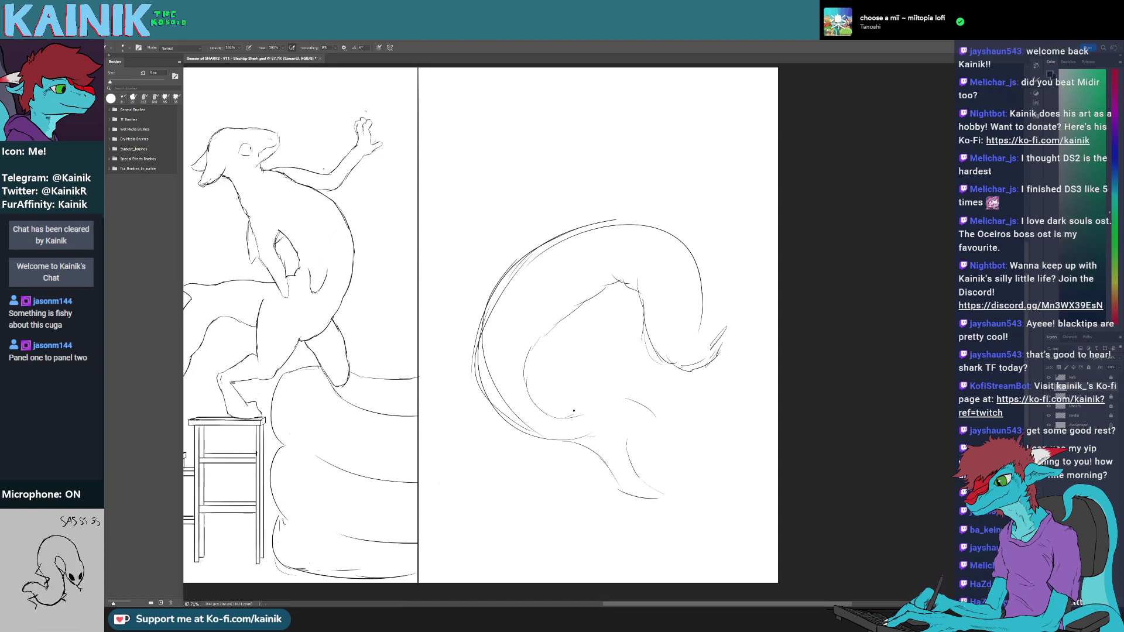
key(e)
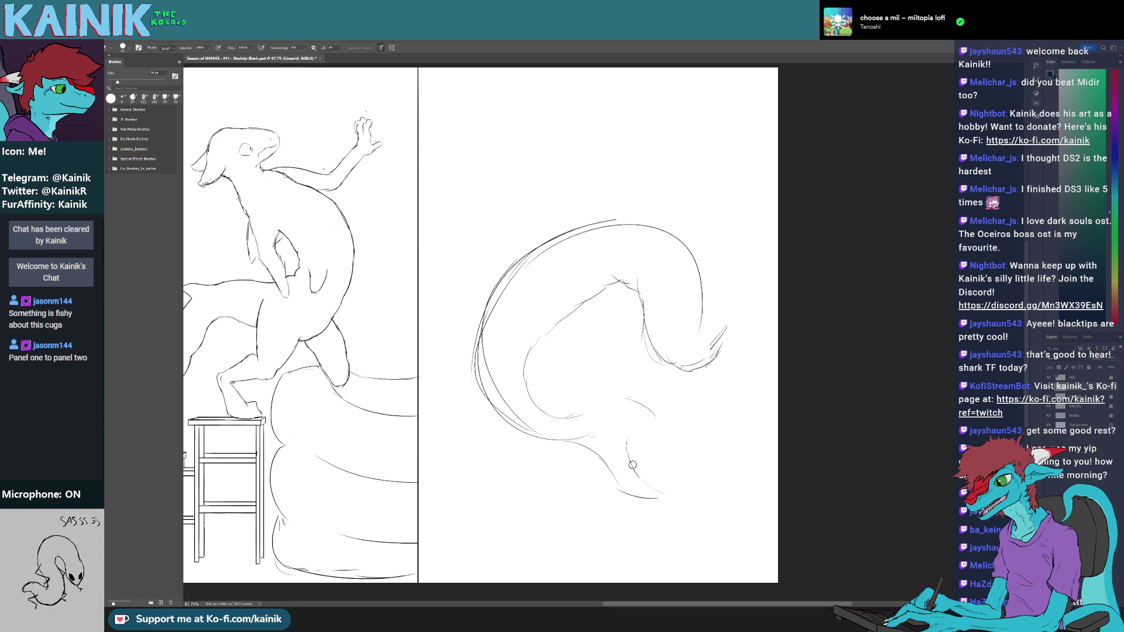
mouse_move(634, 471)
mouse_down()
mouse_move(628, 447)
mouse_move(648, 474)
mouse_up()
key(r)
mouse_move(649, 474)
mouse_down()
mouse_move(579, 476)
mouse_move(469, 389)
mouse_up()
key(b)
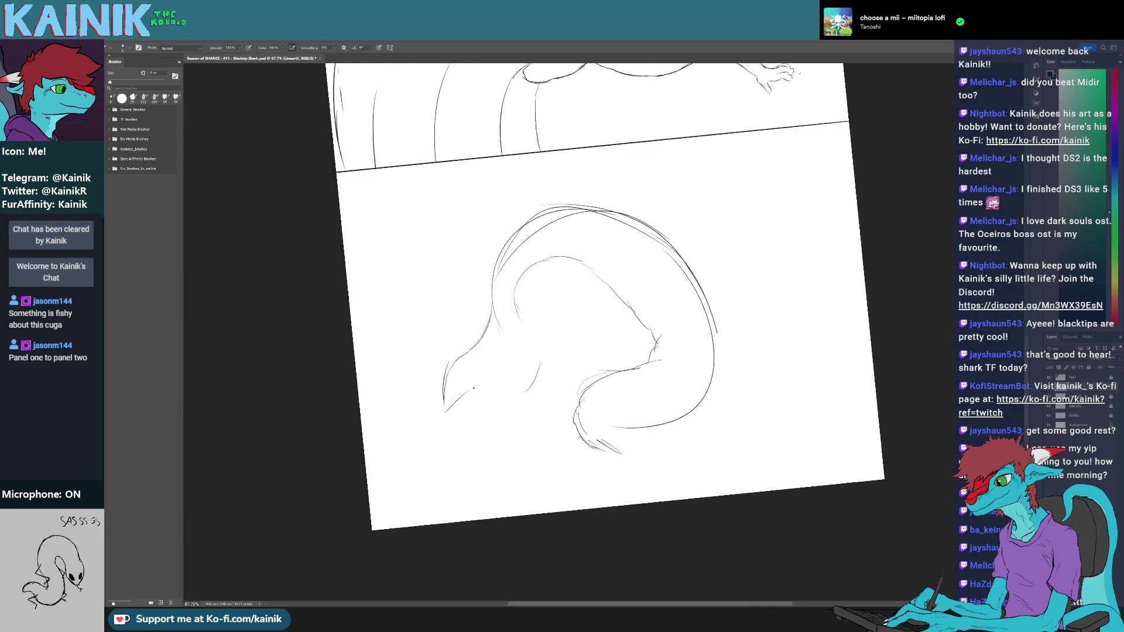
key(r)
drag(495, 374, 471, 399)
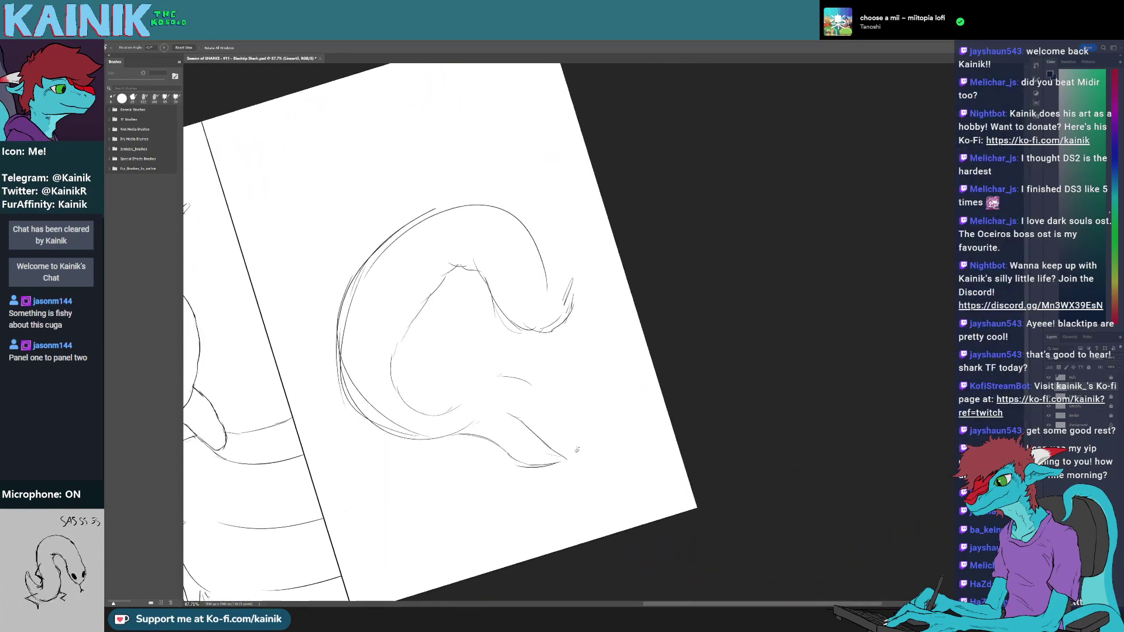
- Sketch the upper tail-fin lobe, joining it to the lower lobe with a notch and to the inner body curve
drag(577, 450, 493, 372)
key(b)
drag(488, 293, 514, 317)
key(r)
drag(487, 356, 662, 436)
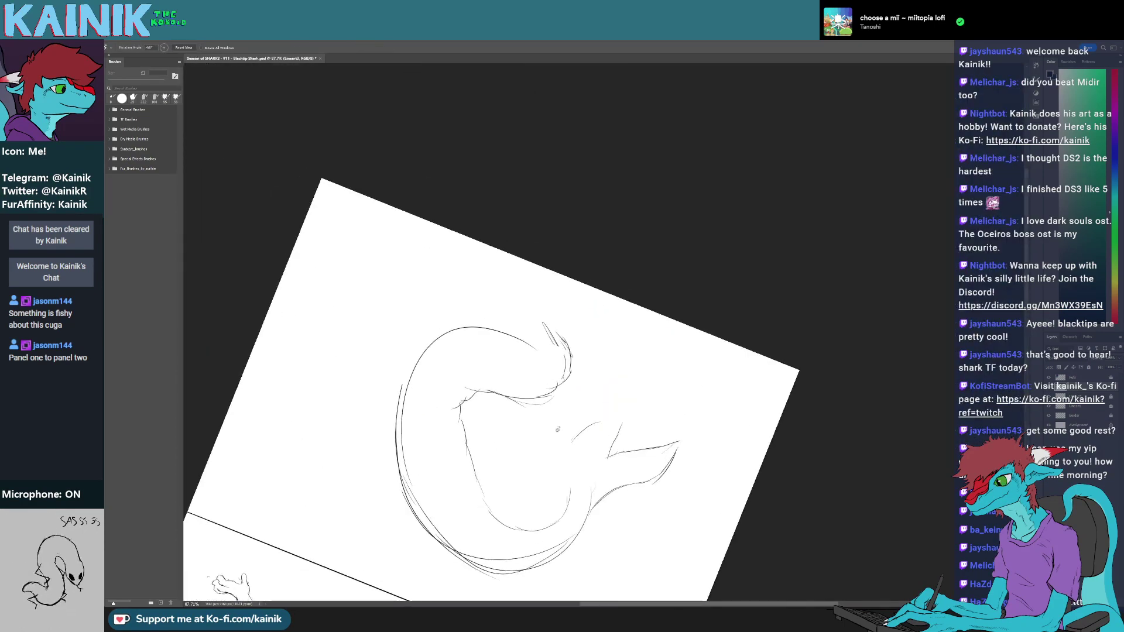
key(b)
mouse_move(572, 478)
mouse_down()
mouse_move(602, 414)
mouse_move(608, 460)
mouse_move(484, 401)
mouse_move(533, 397)
mouse_move(617, 434)
mouse_move(647, 363)
mouse_up()
- Erase the rough inner belly line and redraw it as a smoother curve from the throat to the tail fin
key(r)
key(e)
key(r)
key(e)
mouse_move(599, 396)
mouse_down()
mouse_move(617, 354)
mouse_move(593, 422)
mouse_move(488, 325)
mouse_up()
key(b)
key(r)
mouse_move(488, 325)
mouse_down()
mouse_move(548, 426)
mouse_move(572, 445)
mouse_up()
key(e)
drag(514, 378, 549, 443)
key(r)
key(b)
mouse_move(537, 396)
mouse_down()
mouse_move(576, 406)
mouse_move(579, 422)
mouse_move(586, 344)
mouse_move(577, 378)
mouse_move(617, 318)
mouse_move(597, 327)
mouse_move(634, 301)
mouse_move(613, 311)
mouse_move(661, 306)
mouse_up()
- Erase the doubled outer lines along the middle of the back and redraw them as a rounder contour up to the head
key(e)
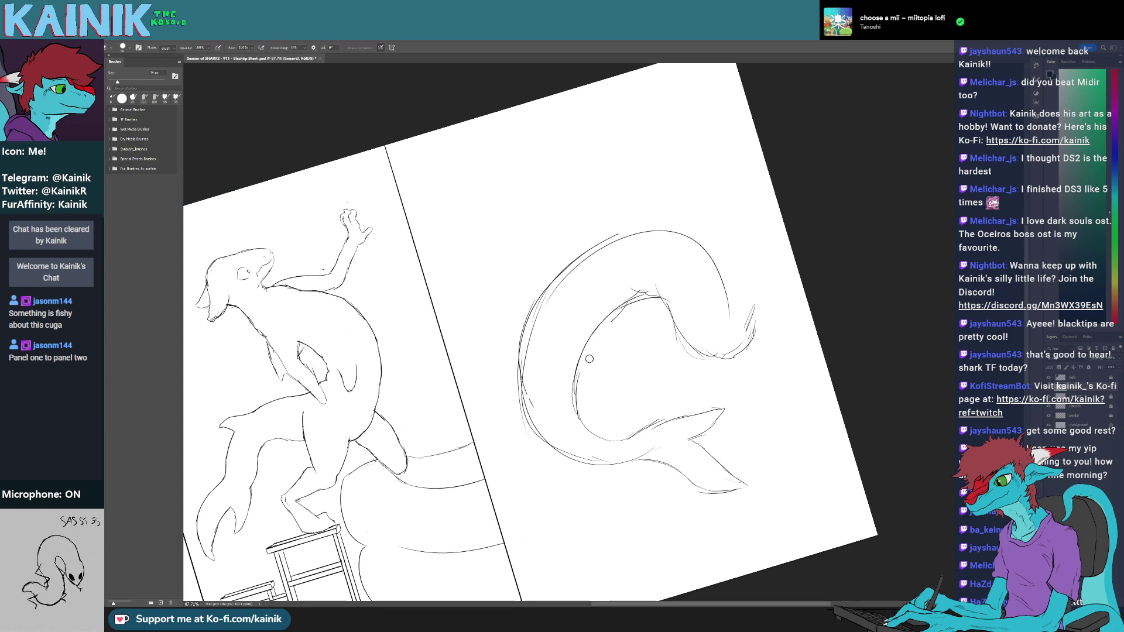
mouse_move(526, 368)
mouse_down()
mouse_move(519, 374)
mouse_move(534, 305)
mouse_up()
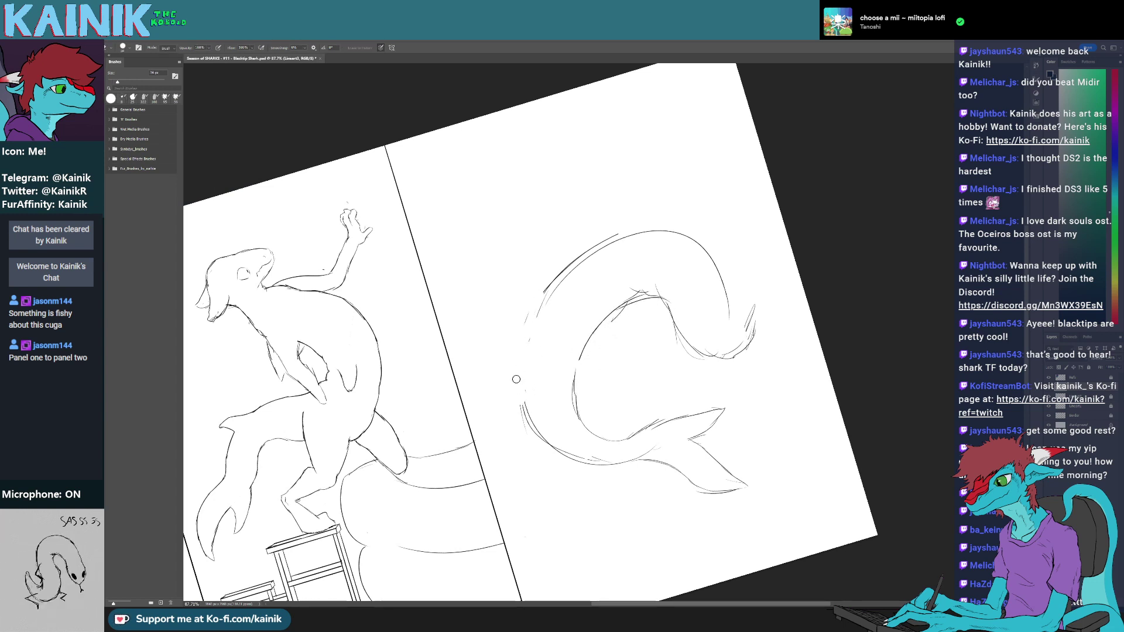
key(b)
drag(526, 425, 519, 359)
mouse_move(534, 308)
mouse_down()
mouse_move(575, 273)
mouse_move(697, 257)
mouse_move(723, 275)
mouse_up()
key(r)
drag(725, 276, 735, 344)
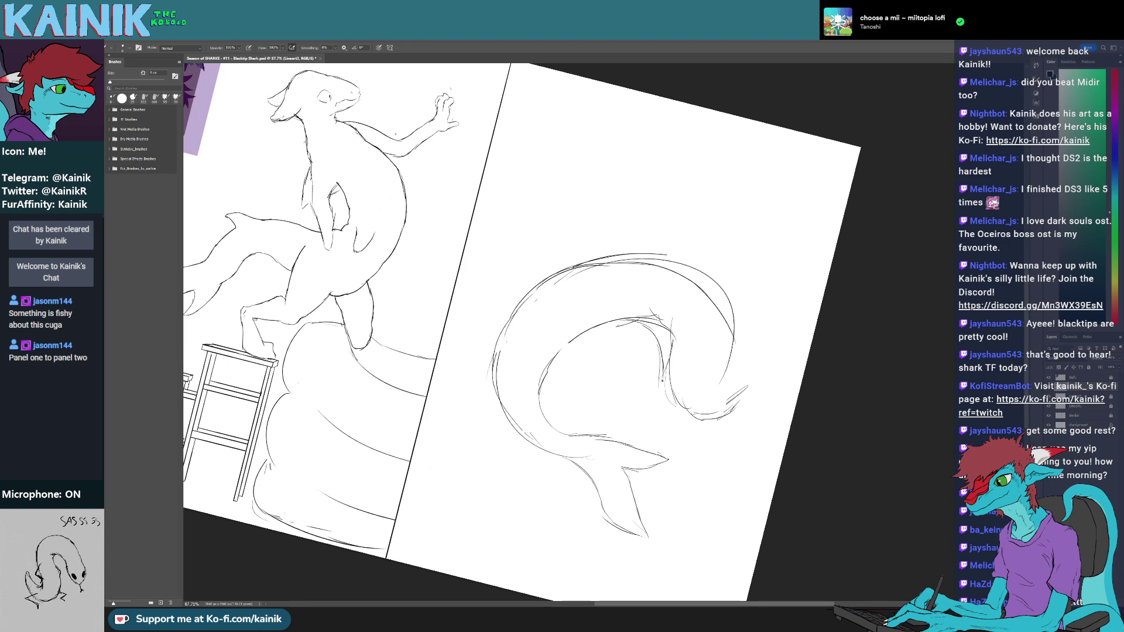
- Redraw the throat line and the front of the head so they close around the jaw
key(r)
drag(726, 364, 731, 333)
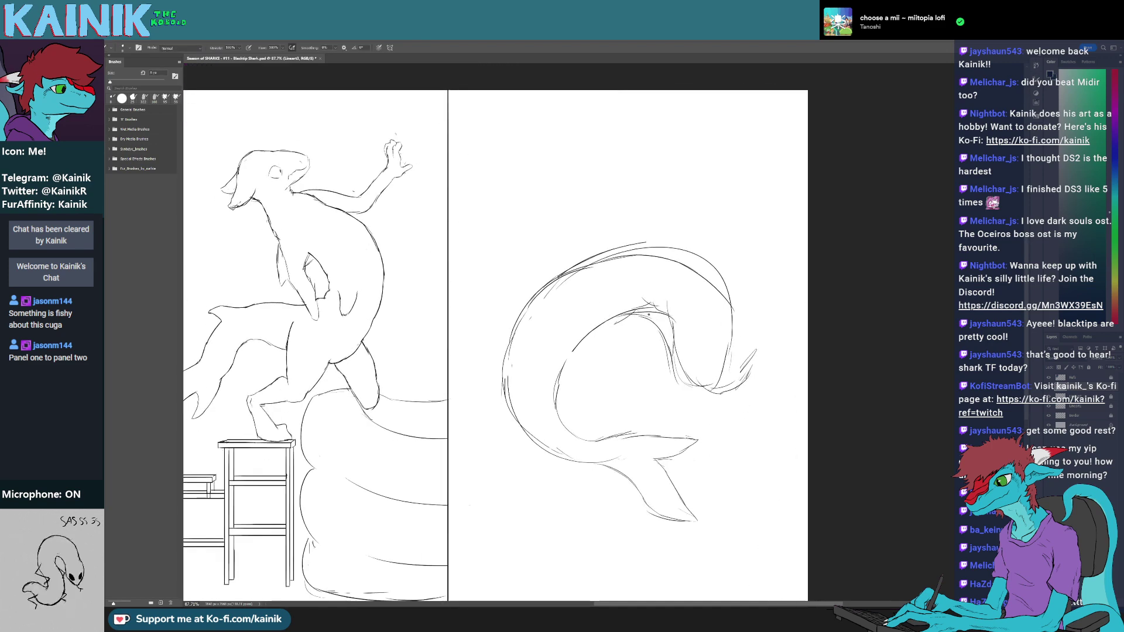
drag(639, 314, 684, 379)
drag(732, 307, 717, 387)
key(r)
mouse_move(783, 318)
mouse_down()
mouse_move(781, 303)
mouse_move(559, 169)
mouse_move(517, 261)
mouse_move(509, 314)
mouse_up()
key(b)
key(b)
- Sketch a fuller, rounder contour over the head and erase the old line inside it
mouse_move(577, 200)
mouse_down()
mouse_move(526, 243)
mouse_move(515, 294)
mouse_move(526, 331)
mouse_up()
key(e)
drag(598, 206, 590, 207)
key(r)
mouse_move(596, 206)
mouse_down()
mouse_move(679, 229)
mouse_move(730, 336)
mouse_up()
key(e)
drag(726, 291, 739, 345)
key(b)
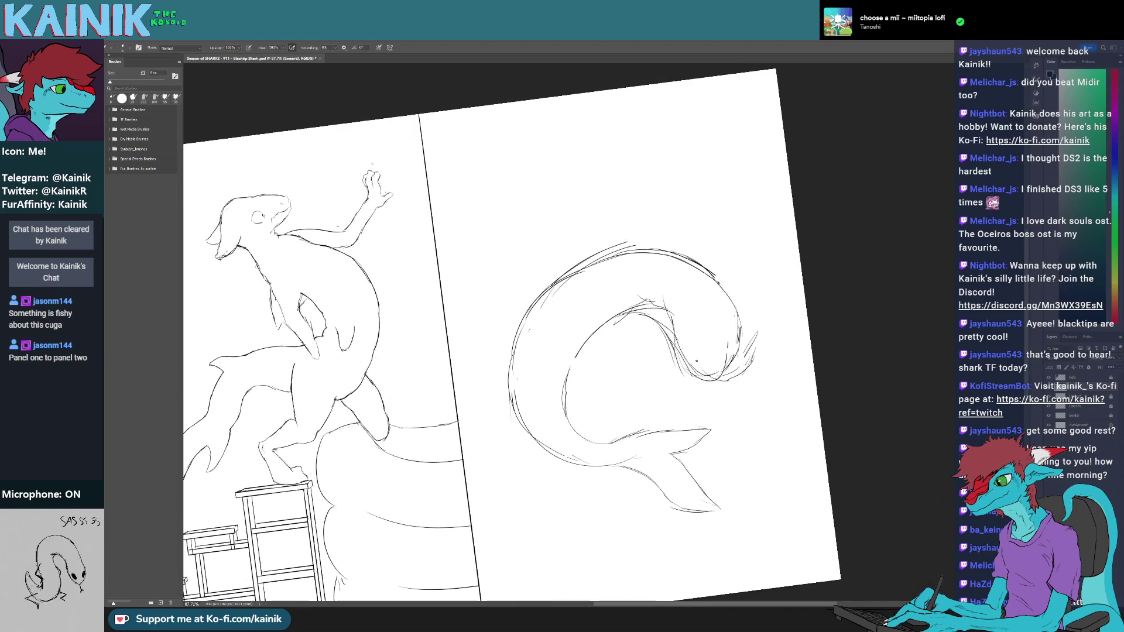
- Erase the stray strokes beyond the snout and clean up the rough lines around the head and throat
key(r)
mouse_move(655, 275)
mouse_down()
mouse_move(672, 356)
mouse_move(664, 375)
mouse_up()
key(e)
mouse_move(638, 328)
mouse_down()
mouse_move(660, 379)
mouse_move(668, 307)
mouse_move(591, 245)
mouse_up()
key(r)
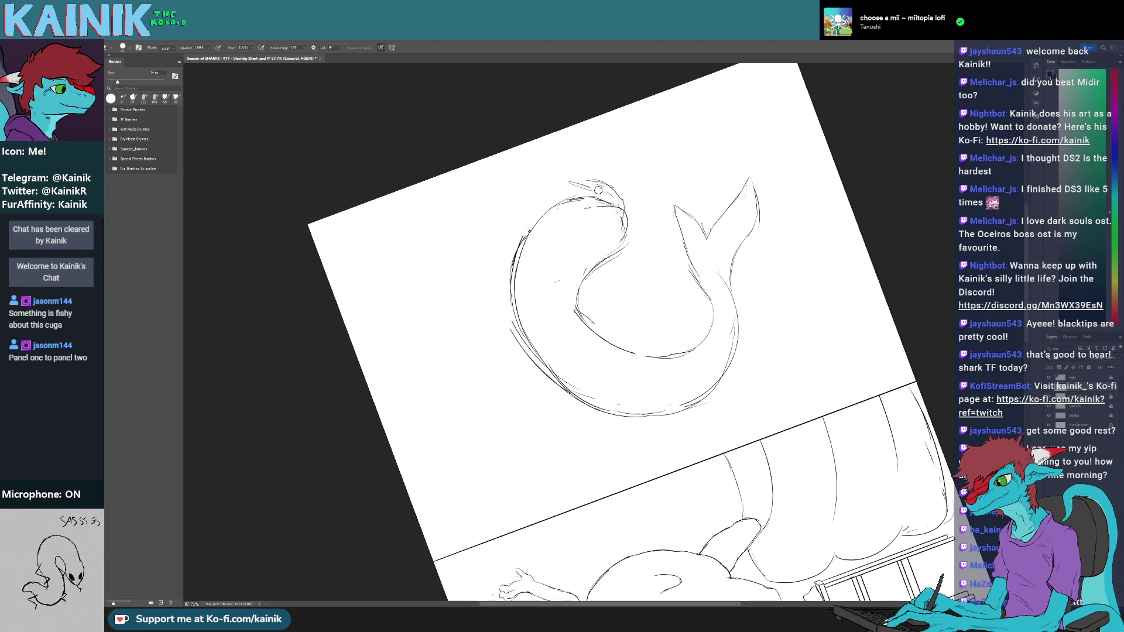
drag(599, 190, 613, 184)
key(r)
mouse_move(586, 240)
mouse_down()
mouse_move(705, 320)
mouse_move(638, 345)
mouse_move(698, 353)
mouse_up()
key(e)
key(r)
drag(677, 427, 650, 444)
key(e)
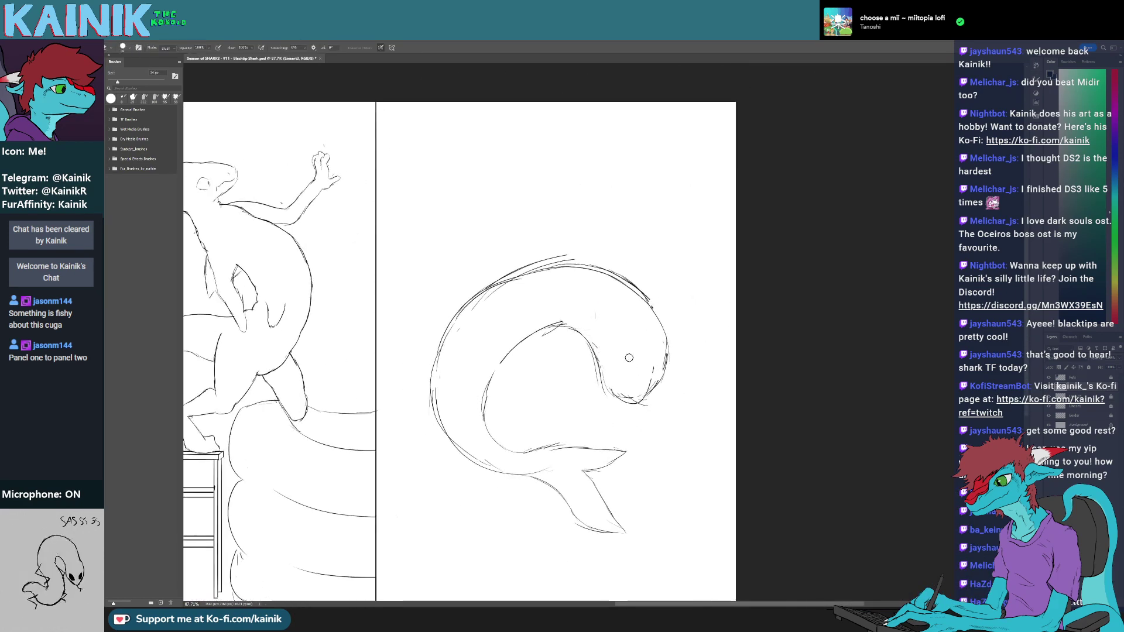
- Erase the overlapping strokes on the back behind the head and redraw that section of the contour
key(r)
mouse_move(660, 364)
mouse_down()
mouse_move(585, 304)
mouse_move(611, 260)
mouse_up()
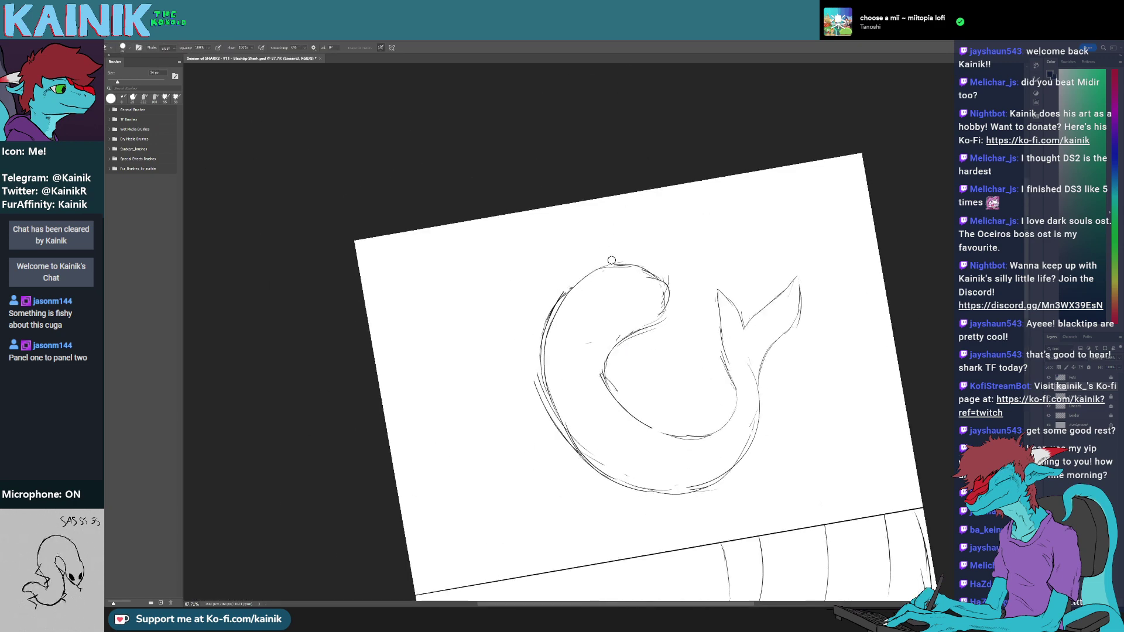
key(e)
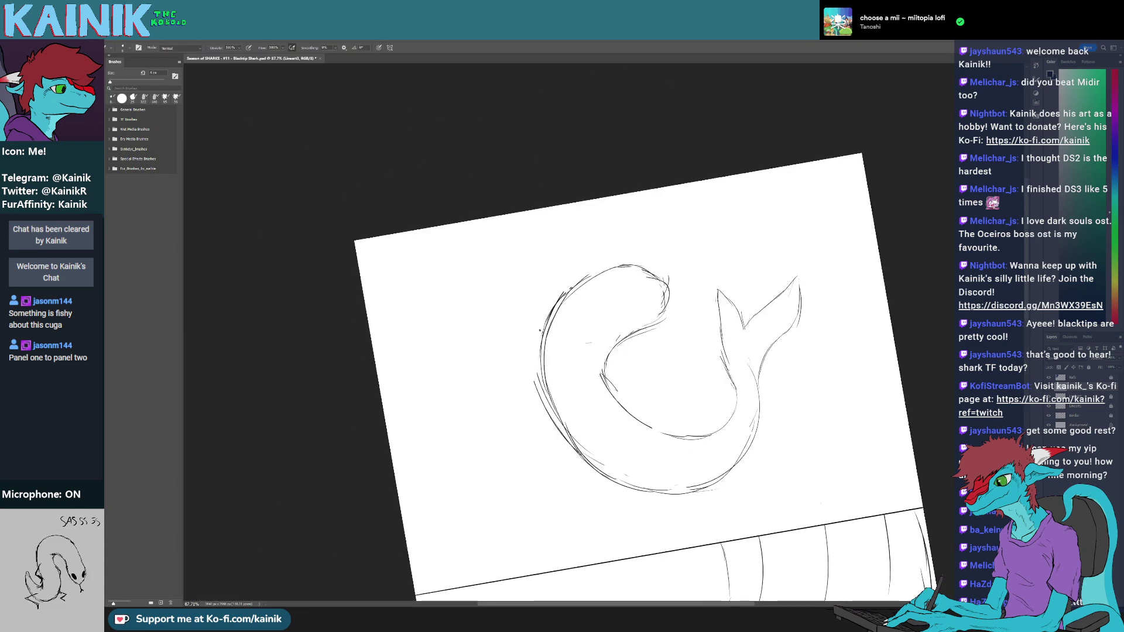
key(r)
mouse_move(585, 283)
mouse_down()
mouse_move(580, 304)
mouse_move(514, 338)
mouse_move(508, 358)
mouse_up()
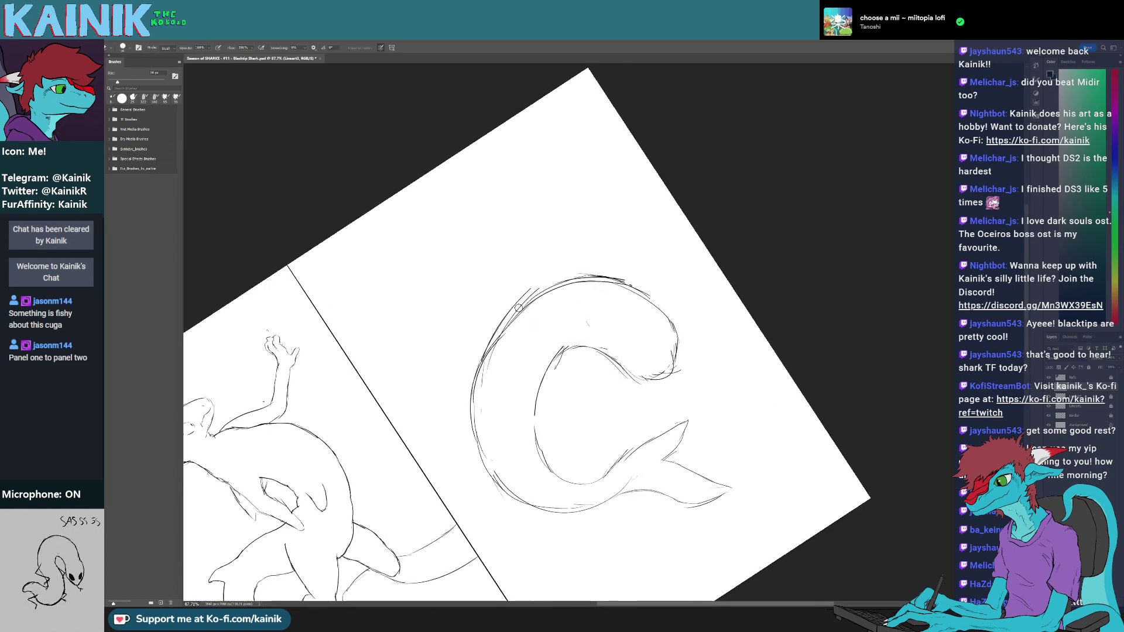
key(b)
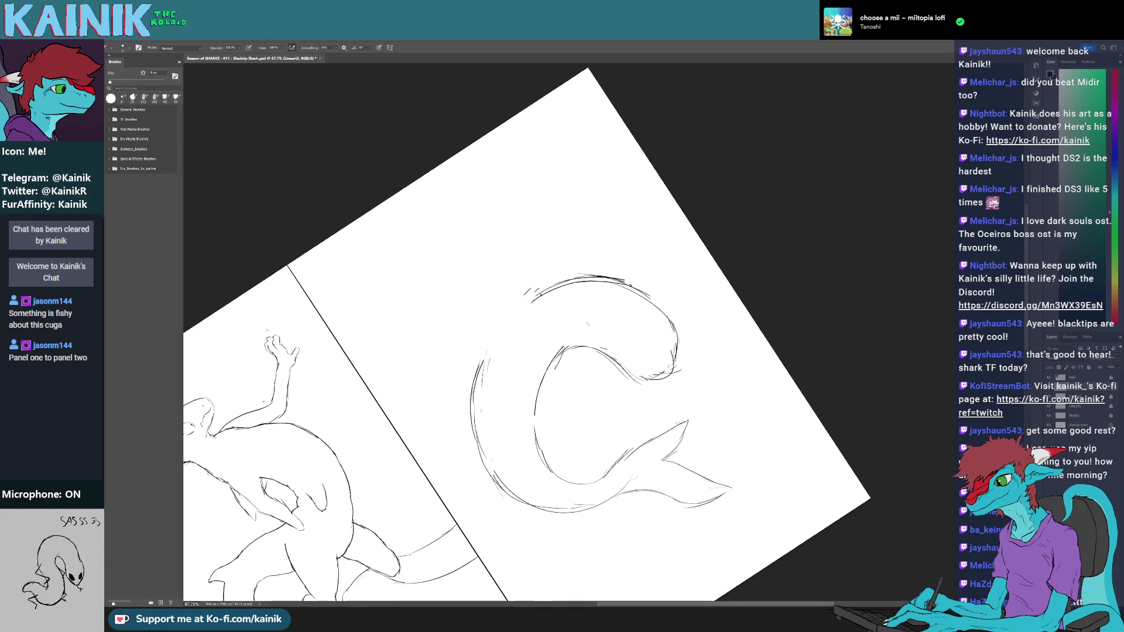
drag(531, 294, 475, 360)
- Erase the bend where the throat meets the belly and sketch a short curve there to reshape it
key(r)
mouse_move(484, 443)
mouse_down()
mouse_move(527, 314)
mouse_move(612, 327)
mouse_up()
key(e)
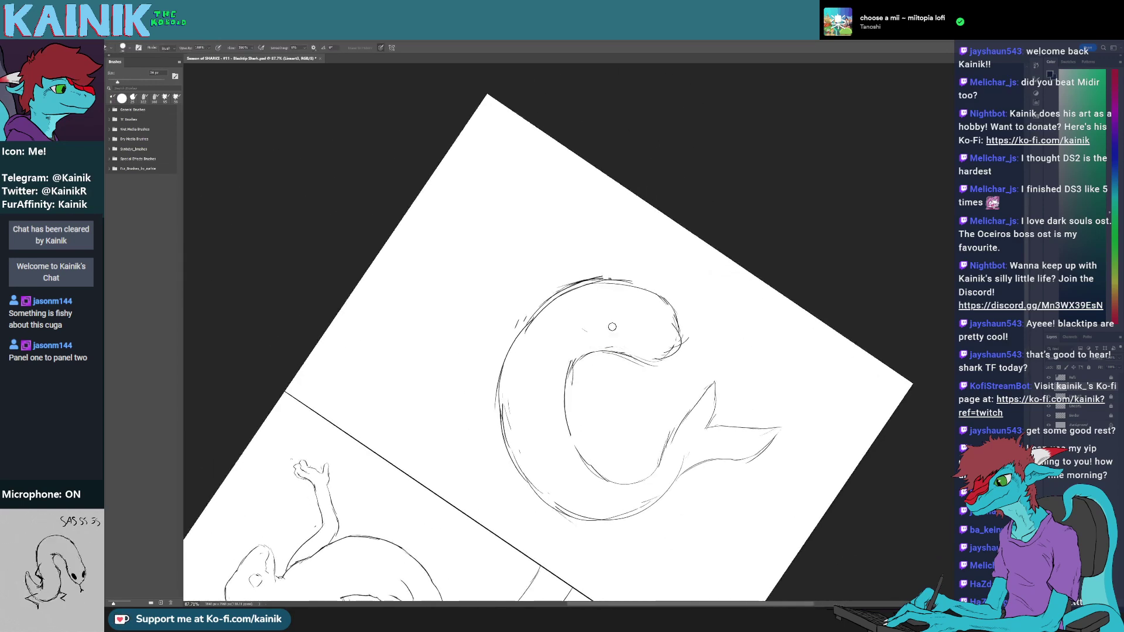
key(r)
drag(560, 373, 624, 322)
key(b)
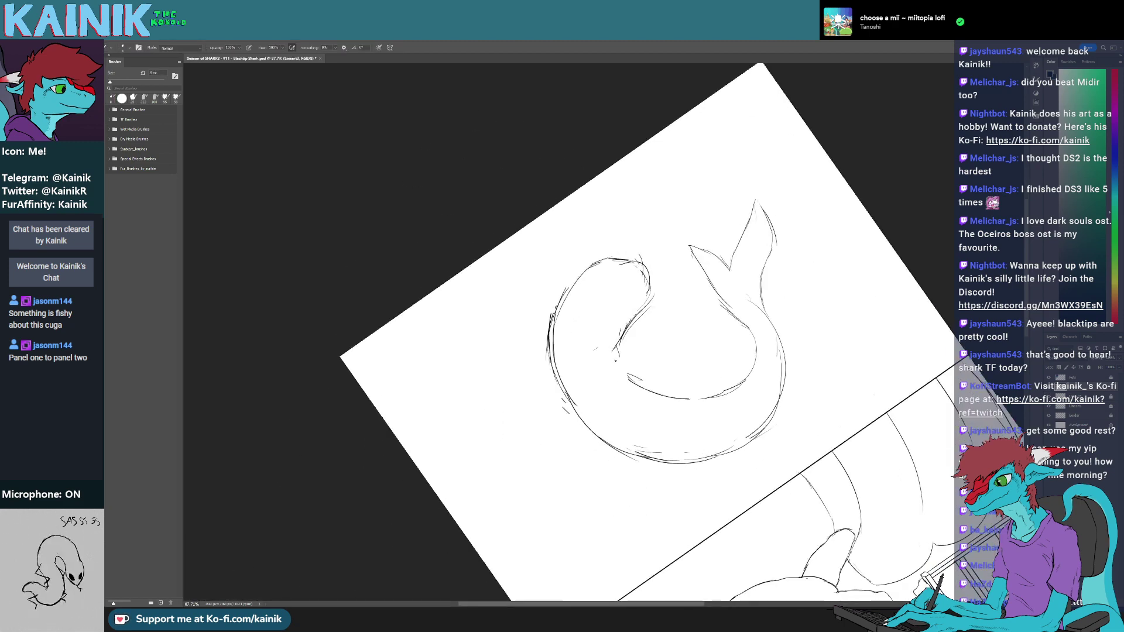
key(r)
drag(616, 389, 610, 350)
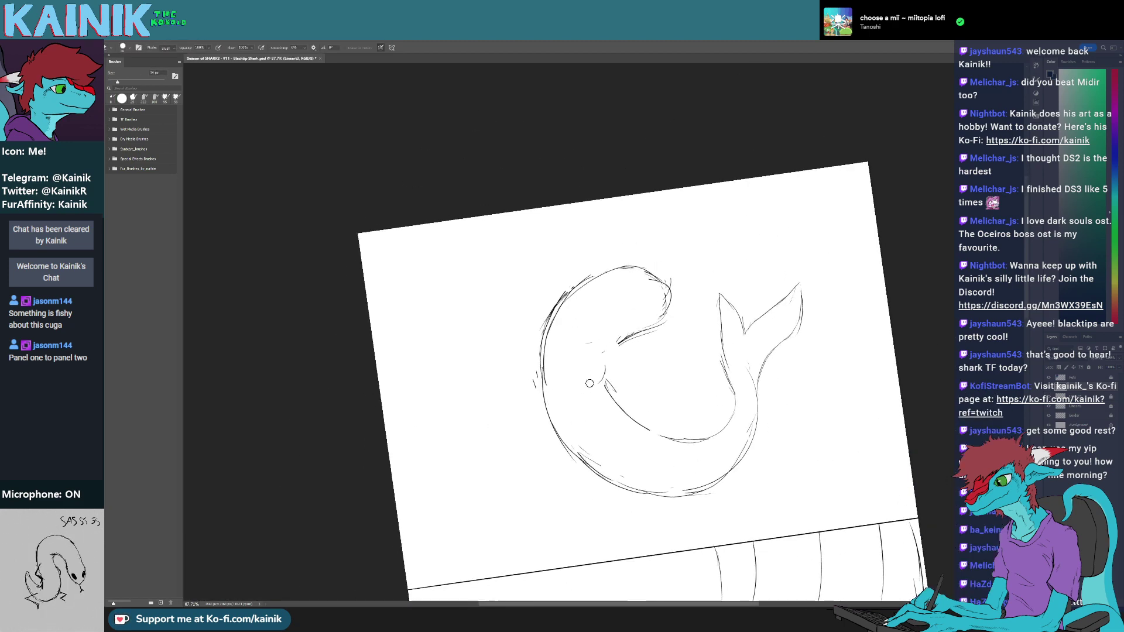
key(b)
key(r)
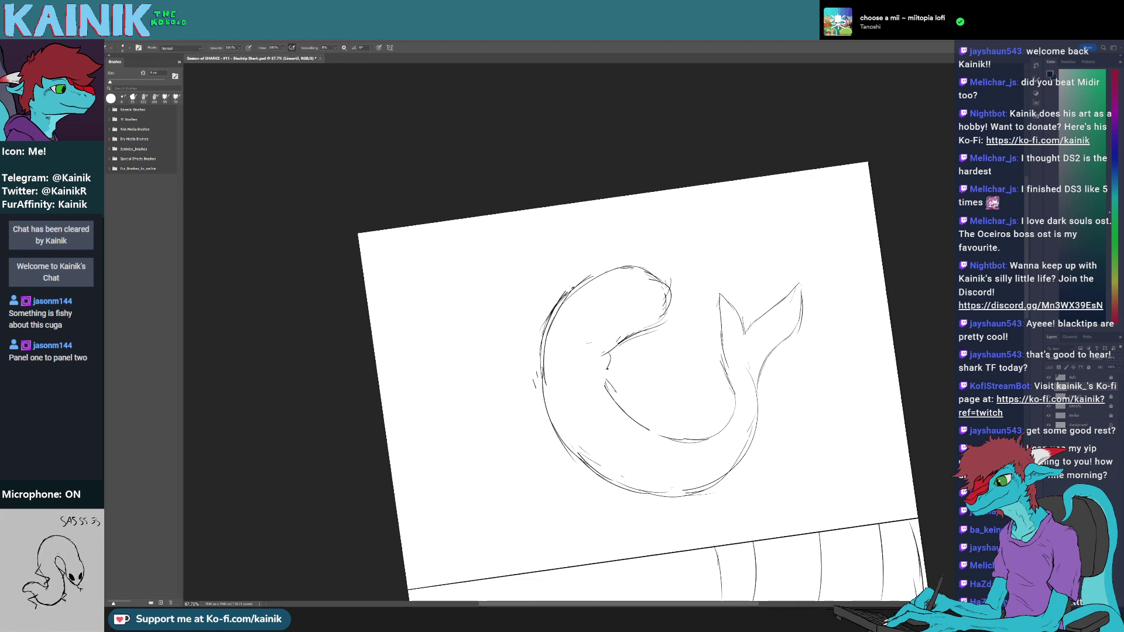
drag(605, 373, 559, 380)
key(b)
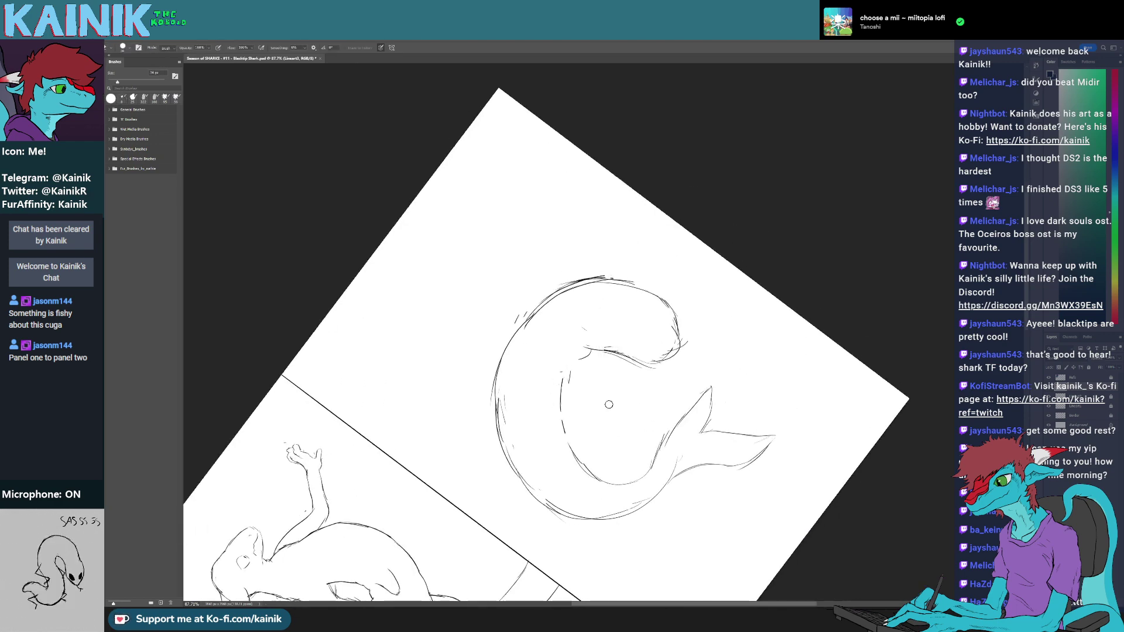
- Sketch the inner belly contour below the throat and erase the uneven strokes where they meet
key(r)
drag(571, 435, 624, 359)
key(b)
key(b)
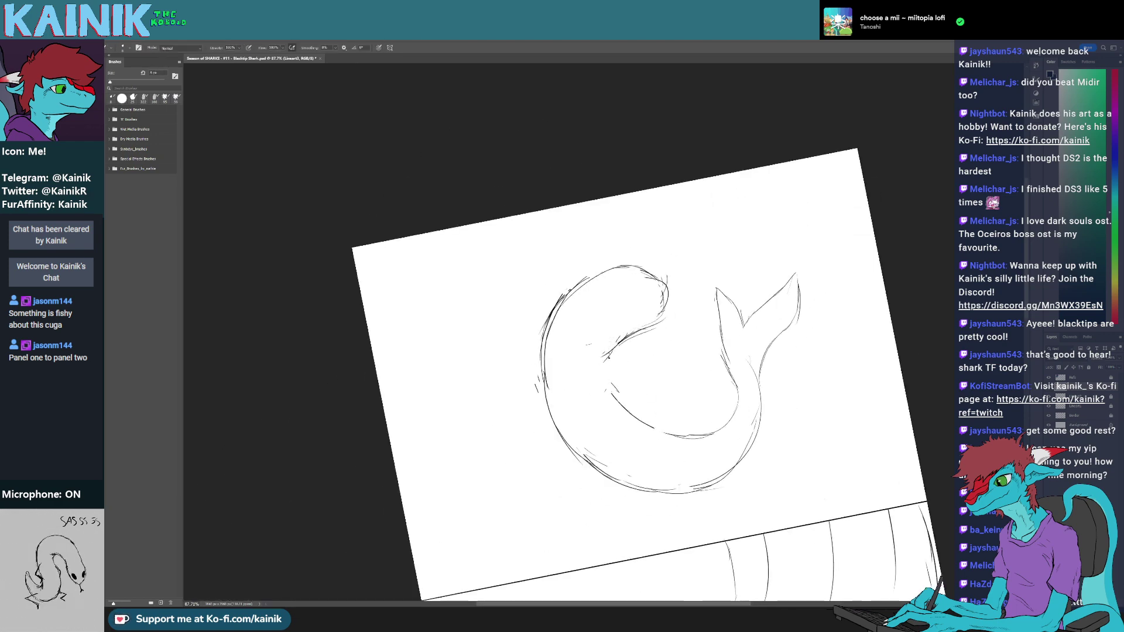
key(r)
key(e)
mouse_move(606, 398)
mouse_down()
mouse_move(562, 381)
mouse_move(569, 416)
mouse_up()
key(b)
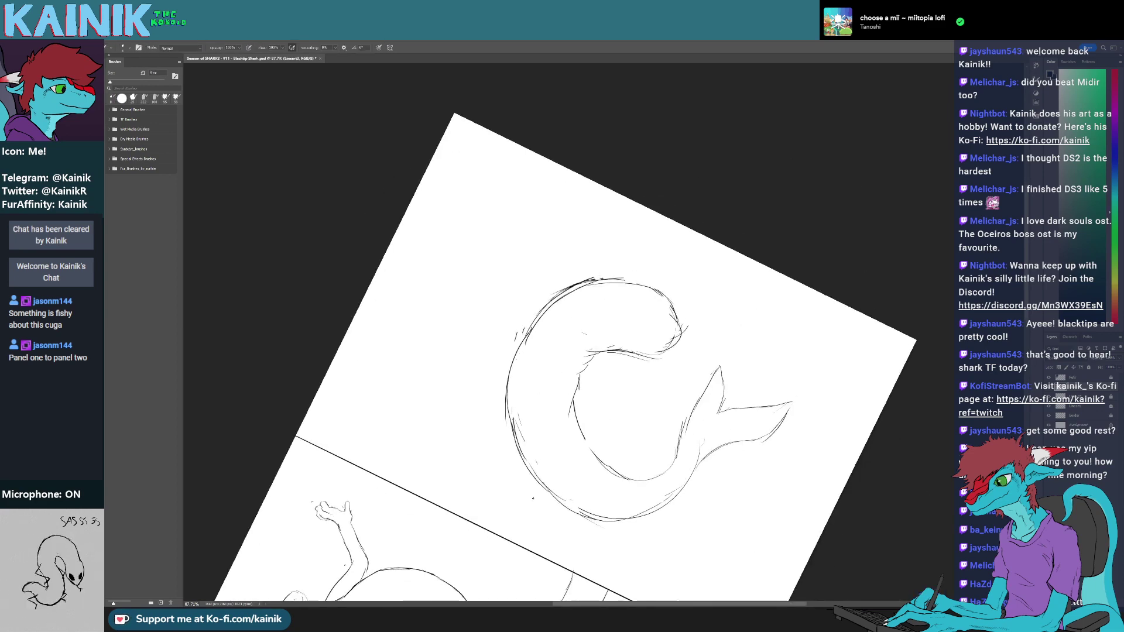
- Continue the inner belly curve from the throat toward the tail base, closing the gaps in it
key(r)
mouse_move(572, 403)
mouse_down()
mouse_move(518, 389)
mouse_move(530, 403)
mouse_move(479, 378)
mouse_move(478, 398)
mouse_up()
key(b)
key(r)
key(b)
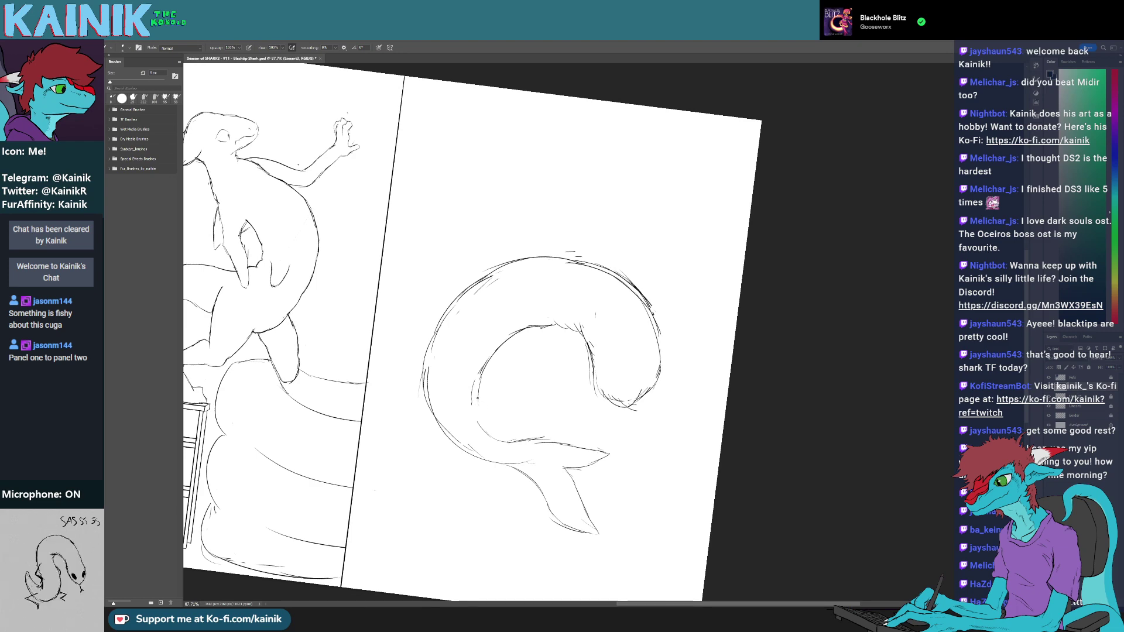
key(r)
drag(494, 437, 453, 373)
key(e)
key(b)
- Erase the old inner edge of the tail and redraw the edge of the fluke nearest the head
key(r)
drag(442, 424, 621, 462)
key(e)
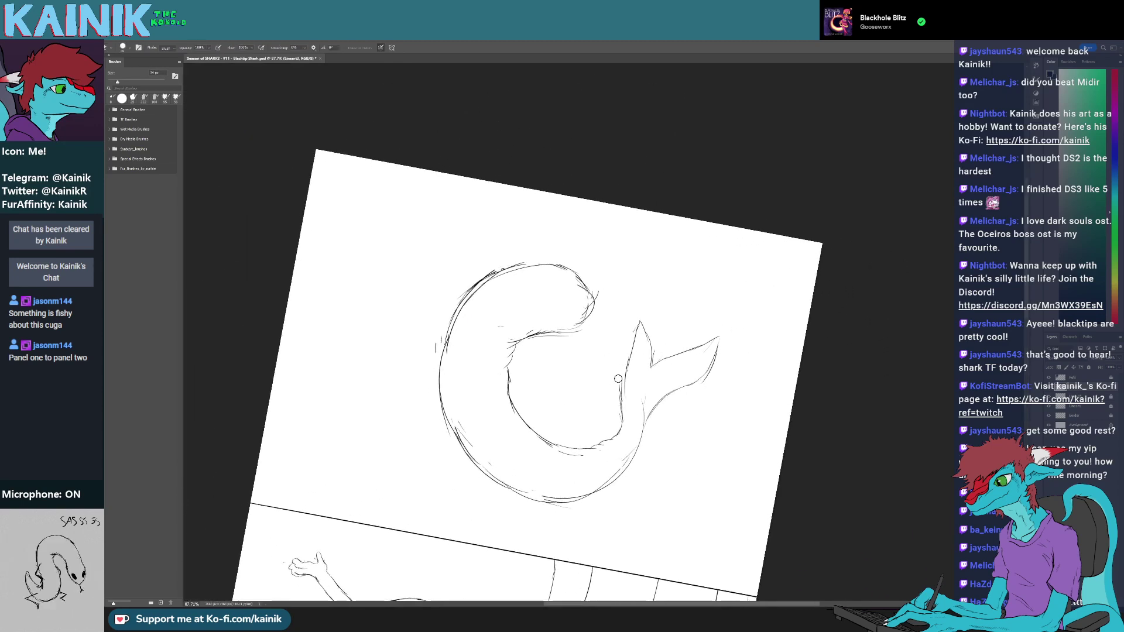
mouse_move(619, 377)
mouse_down()
mouse_move(617, 398)
mouse_move(559, 407)
mouse_move(558, 241)
mouse_move(563, 270)
mouse_up()
key(b)
key(r)
key(e)
key(b)
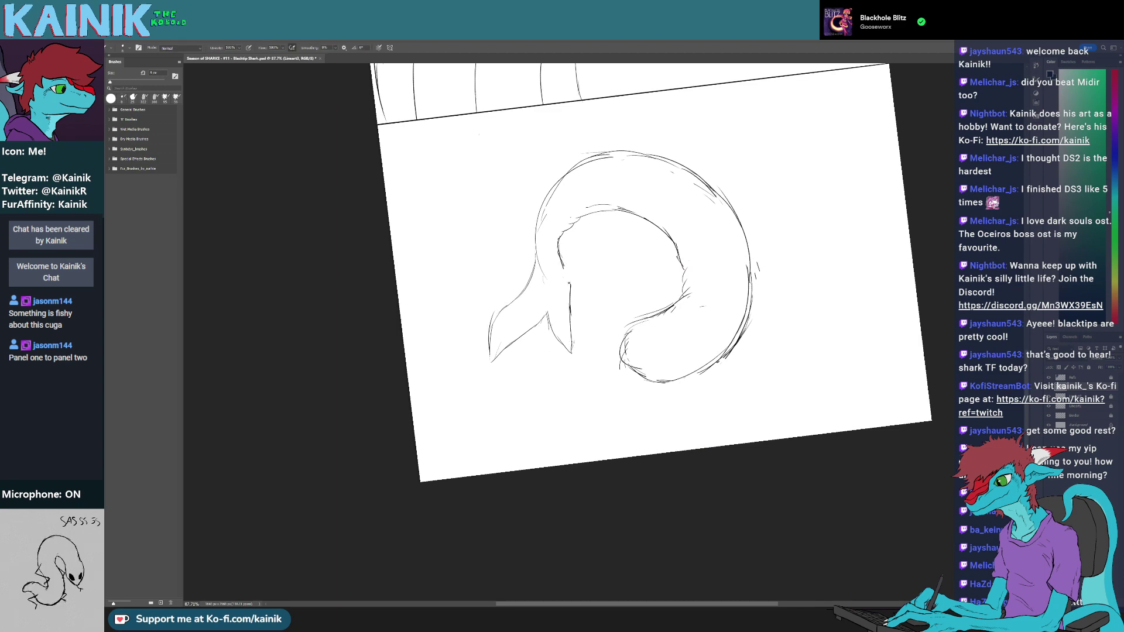
- Join the belly curve to the inner fluke with a smooth line and erase the leftover strokes there
key(r)
drag(545, 374, 703, 354)
key(e)
drag(597, 391, 585, 426)
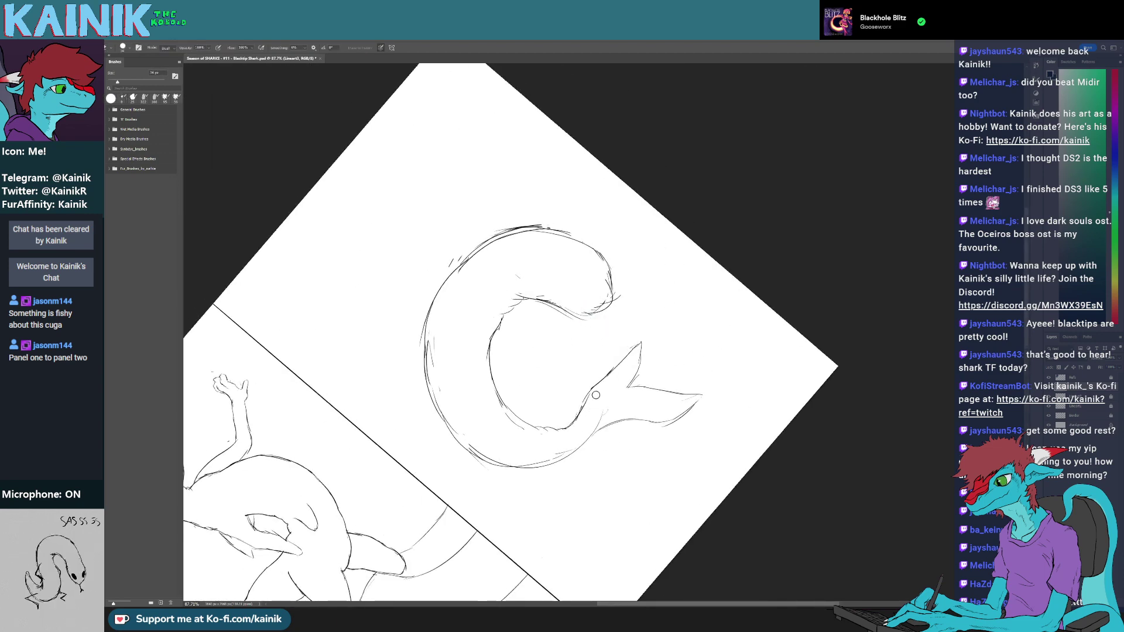
key(r)
drag(588, 471, 588, 471)
drag(603, 332, 588, 384)
key(b)
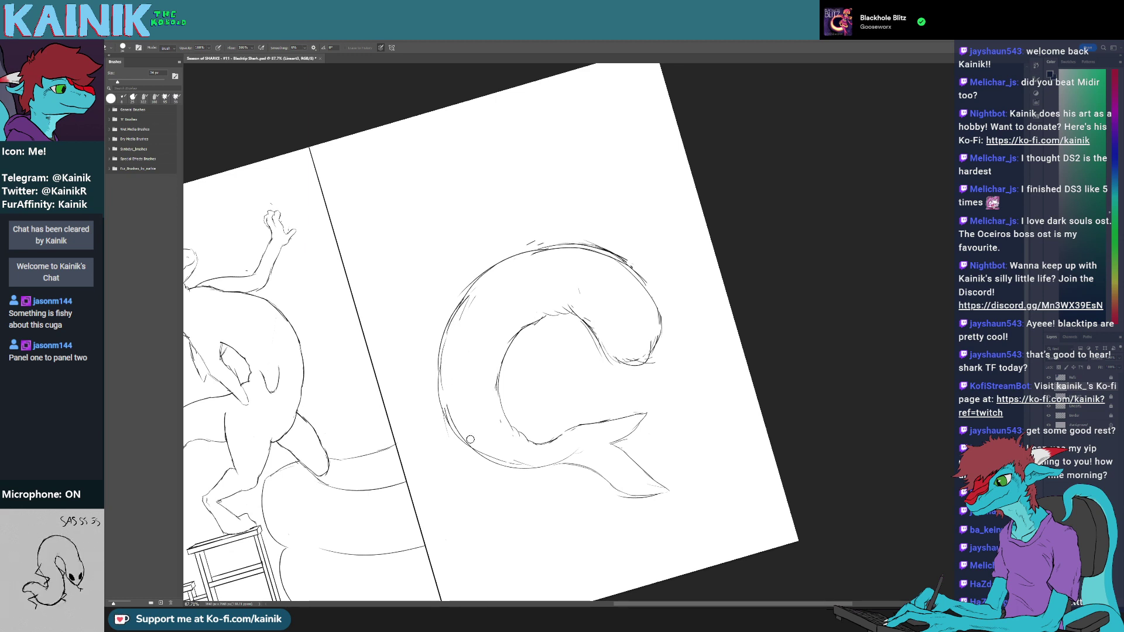
- Lasso the tail and rear part of the shark's body and move them slightly up toward the head
key(l)
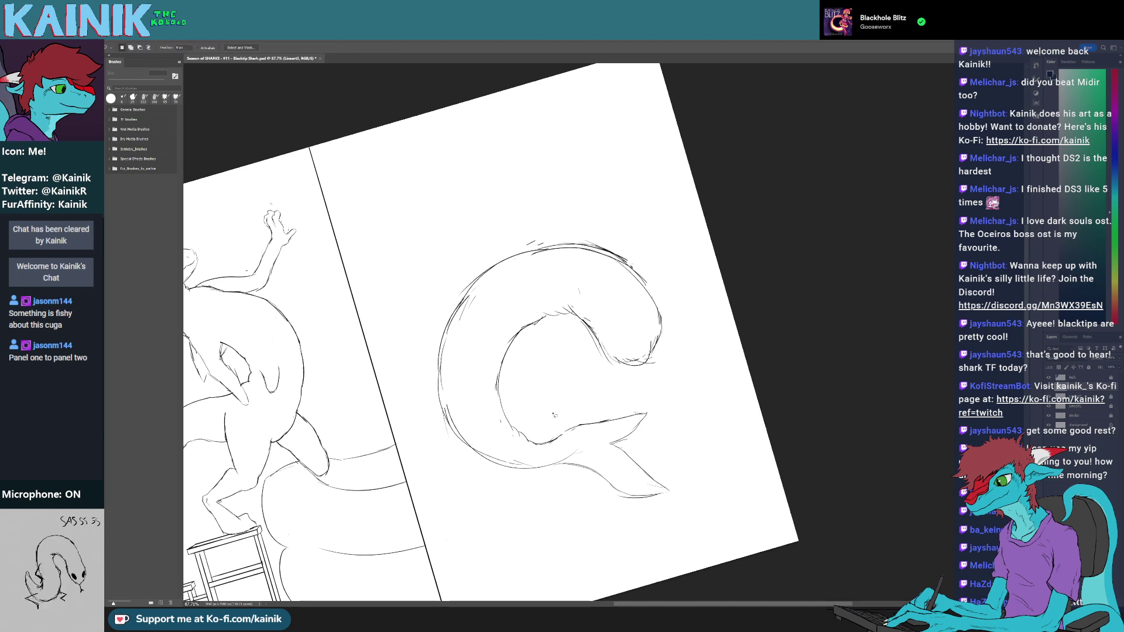
drag(460, 391, 690, 523)
drag(604, 386, 603, 387)
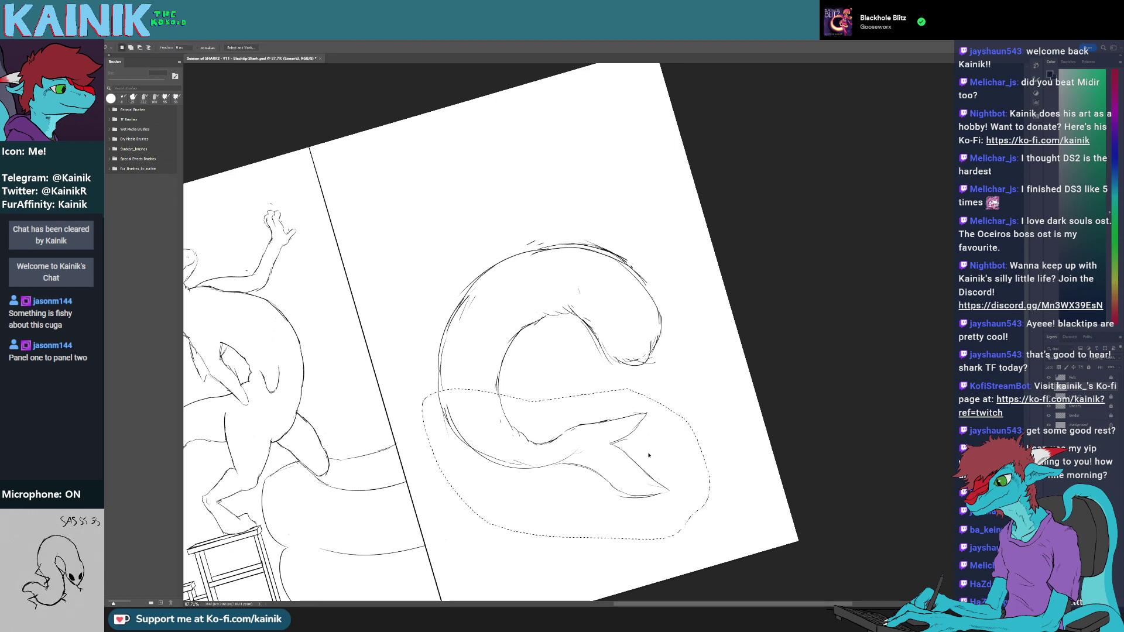
key(ctrl+t)
drag(553, 440, 560, 416)
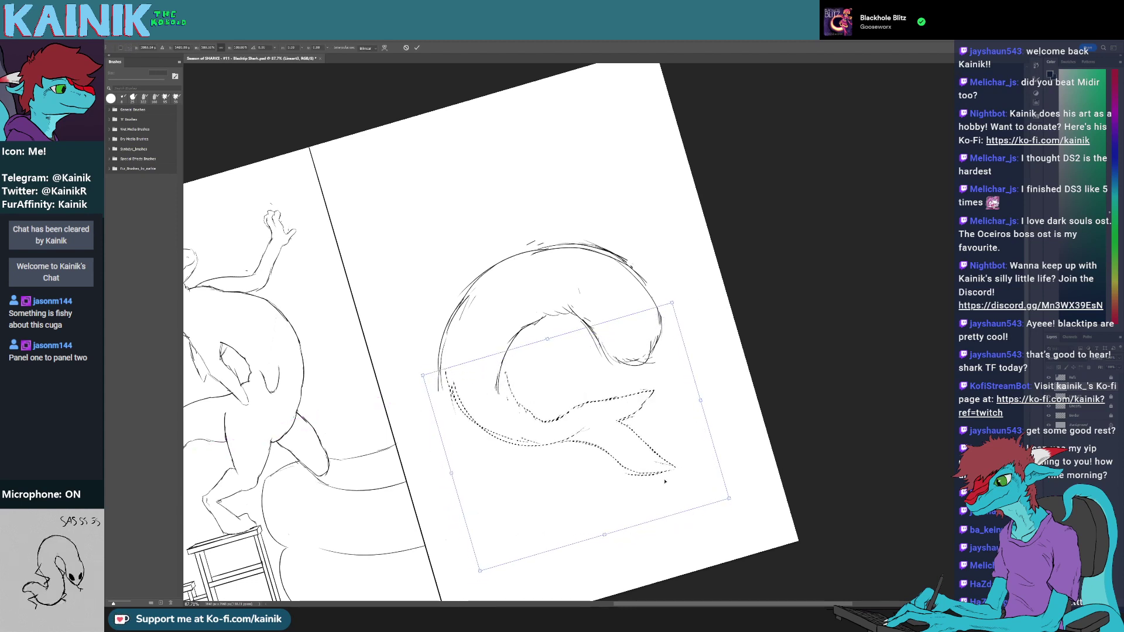
key(Return)
key(ctrl+d)
- Erase the misaligned inner line and redraw the belly curve to connect with the moved tail section
key(b)
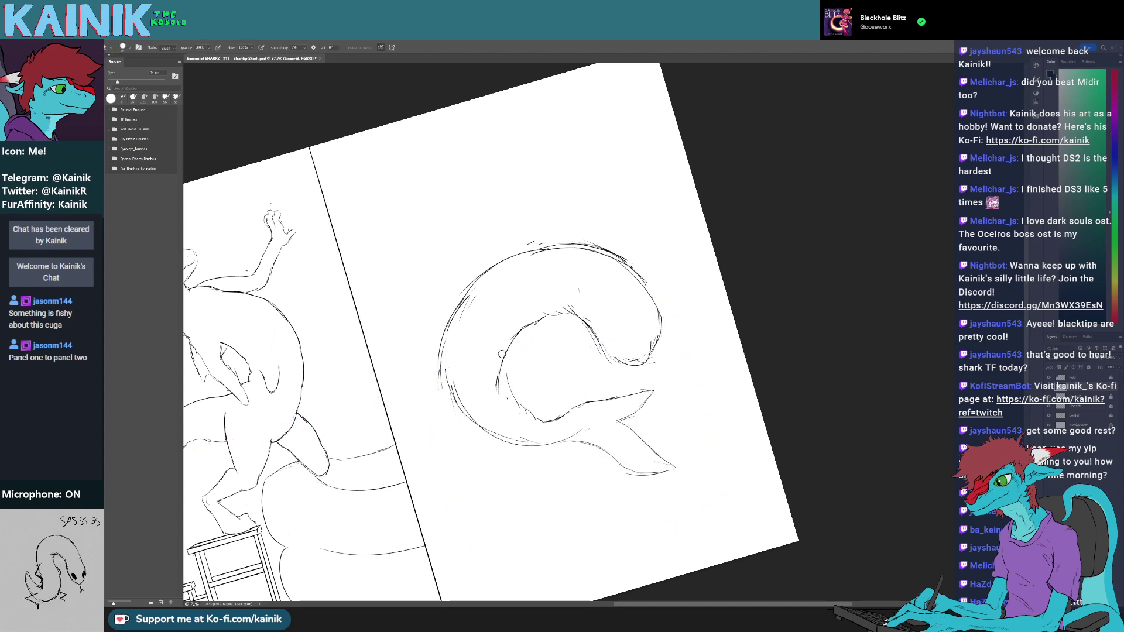
key(b)
mouse_move(518, 330)
mouse_down()
mouse_move(507, 353)
mouse_move(515, 401)
mouse_up()
key(ctrl+z)
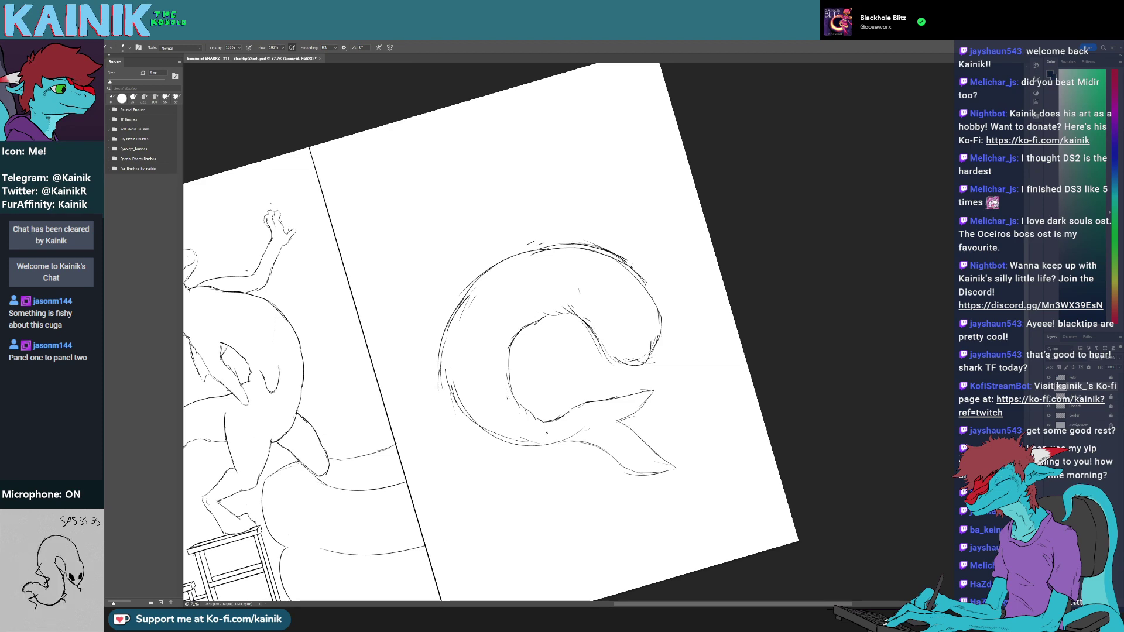
key(e)
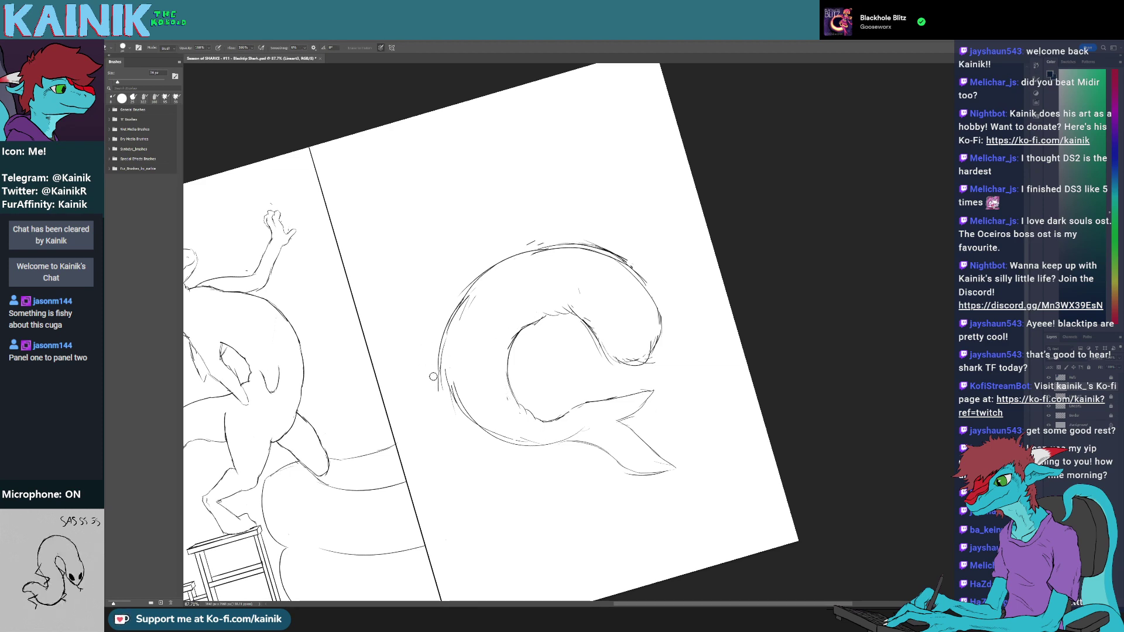
- Erase the doubled outer lines beside the moved section and redraw the contour to join the body and tail
mouse_move(435, 383)
mouse_down()
mouse_move(458, 303)
mouse_move(455, 317)
mouse_move(484, 281)
mouse_move(444, 389)
mouse_move(479, 389)
mouse_move(507, 337)
mouse_move(487, 299)
mouse_move(453, 302)
mouse_up()
key(b)
key(r)
key(e)
key(r)
key(r)
key(r)
mouse_move(457, 317)
mouse_down()
mouse_move(481, 414)
mouse_move(472, 397)
mouse_up()
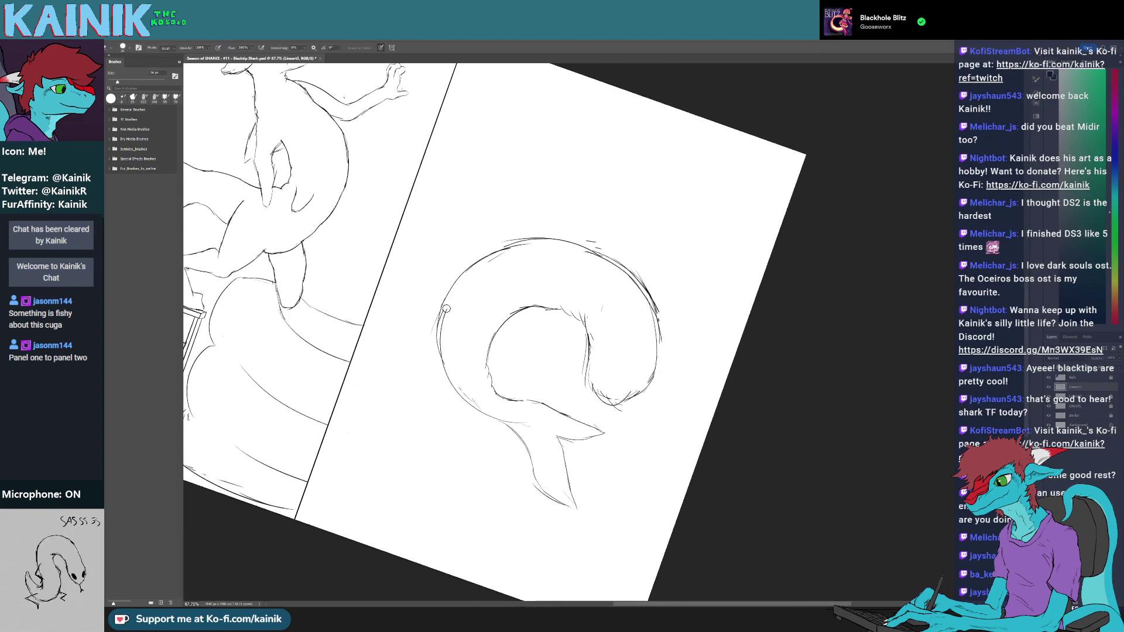
key(r)
drag(446, 316, 443, 358)
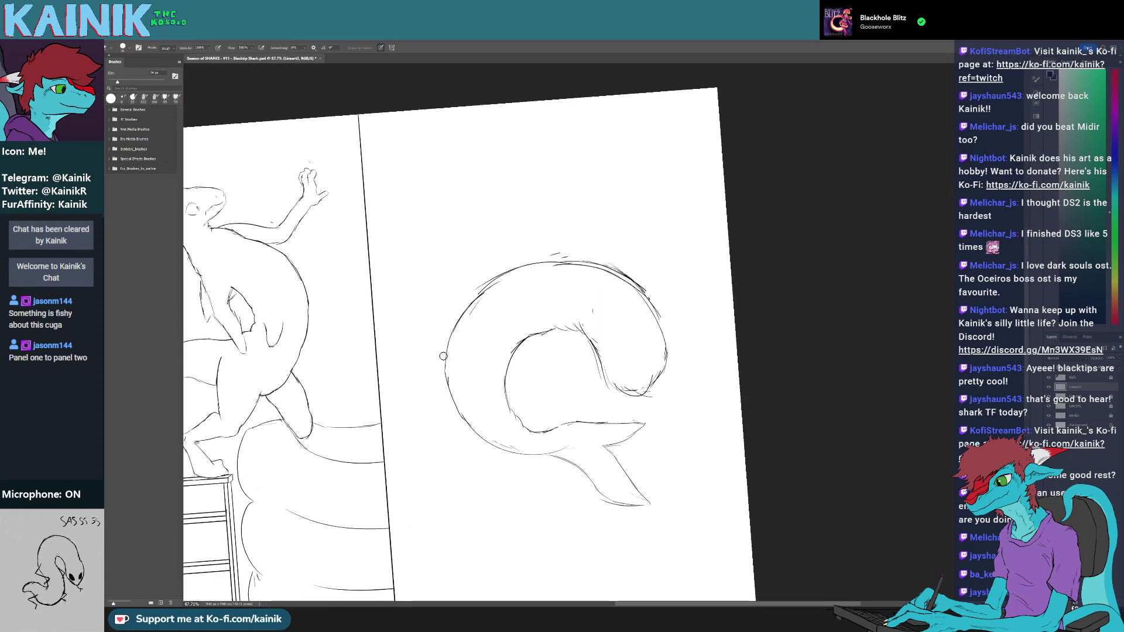
key(b)
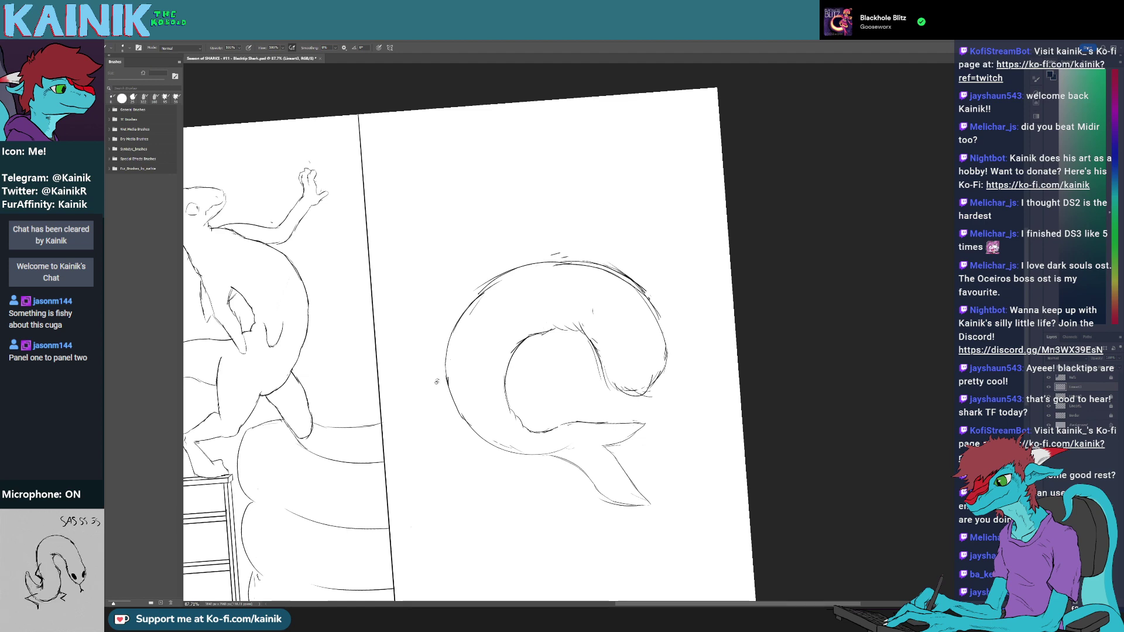
- Erase the outer contour midway along the back, redraw it as a smooth curve and remove the stray marks outside
key(r)
drag(437, 382, 447, 412)
key(e)
mouse_move(480, 321)
mouse_down()
mouse_move(469, 342)
mouse_move(494, 365)
mouse_up()
key(r)
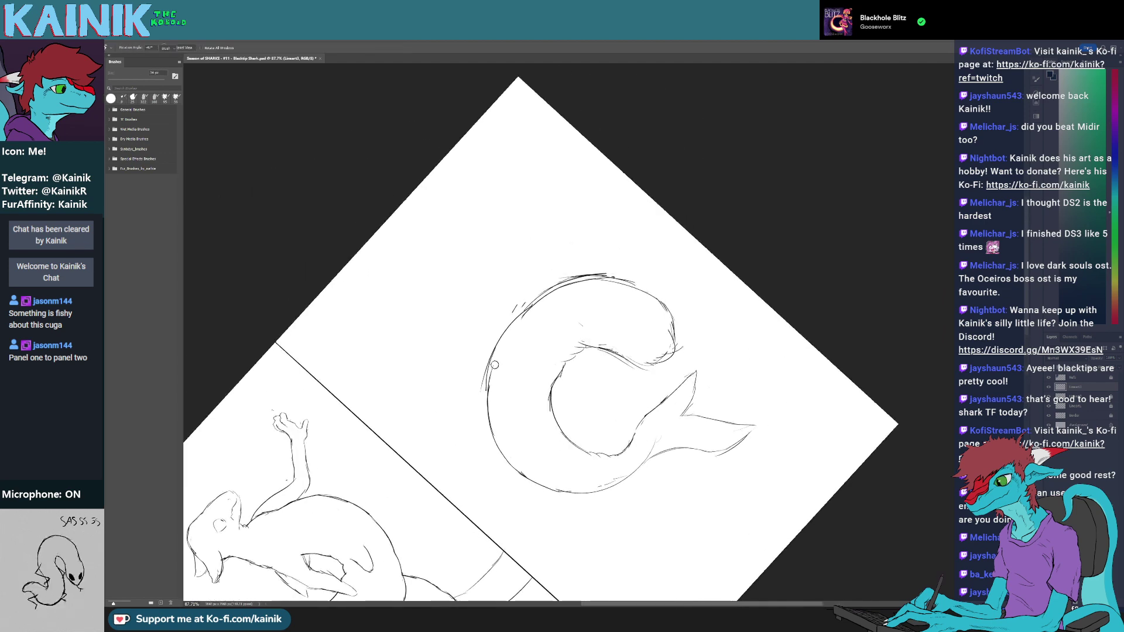
key(b)
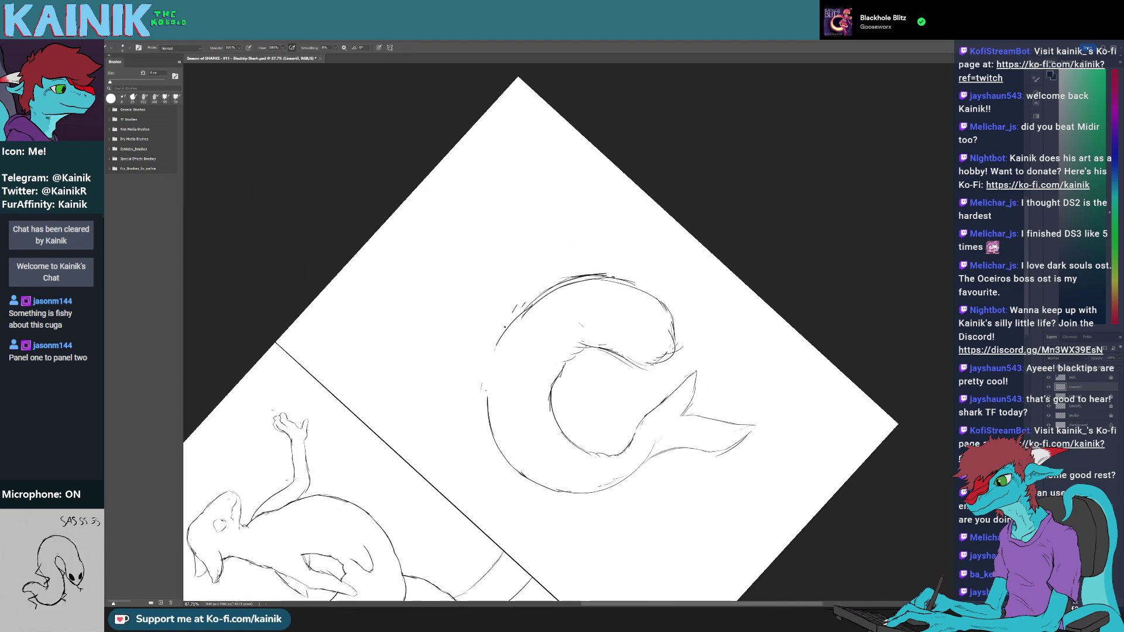
key(r)
mouse_move(488, 410)
mouse_down()
mouse_move(482, 467)
mouse_move(502, 289)
mouse_move(500, 371)
mouse_up()
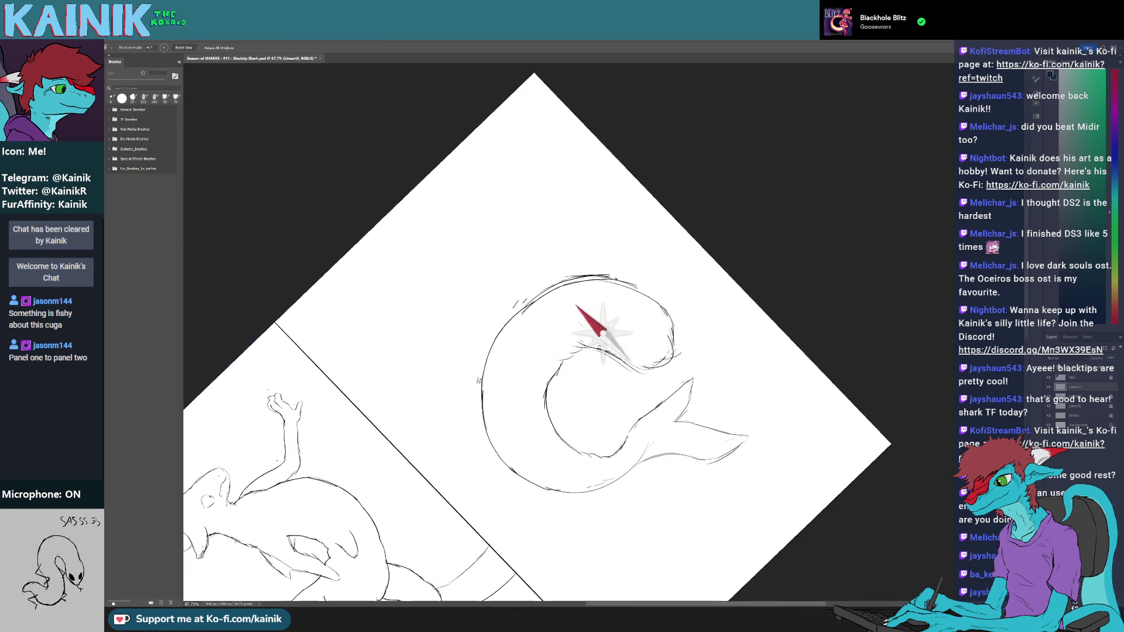
key(e)
drag(582, 329, 581, 321)
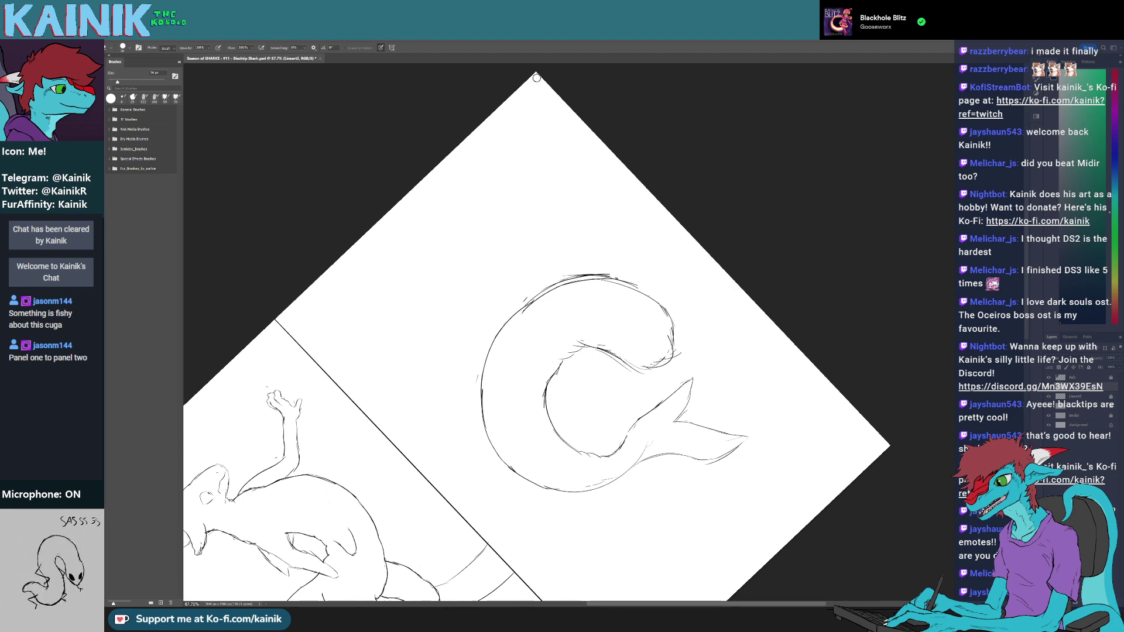
- Fit the whole canvas upright in view and hide the reference images covering the first panel
key(ctrl+0)
key(r)
drag(807, 346, 860, 430)
key(Escape)
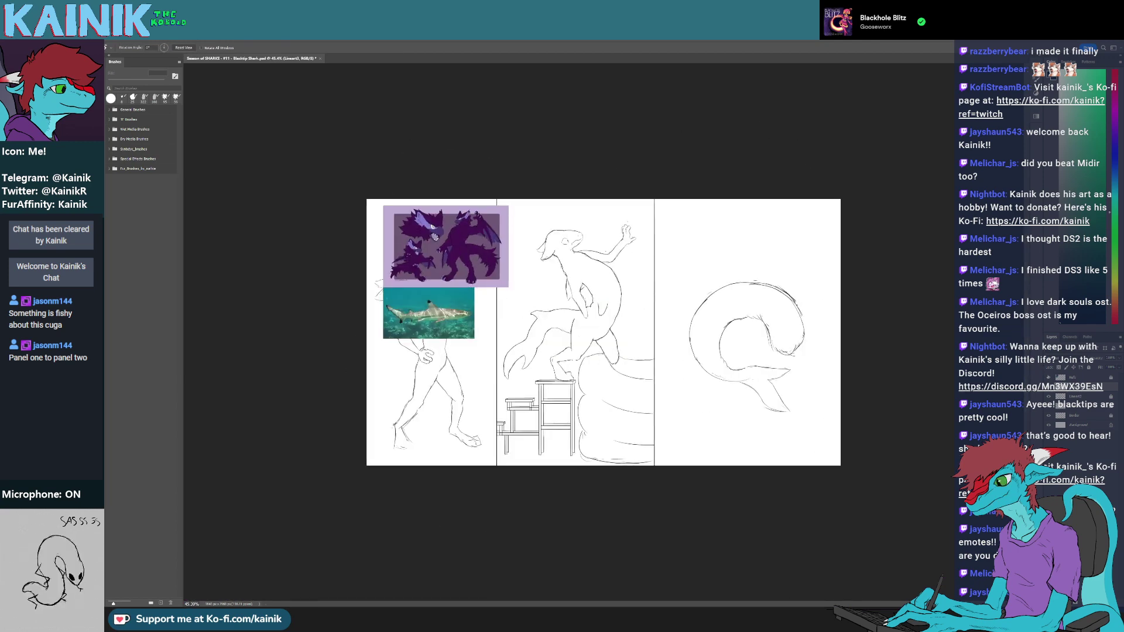
click(1049, 377)
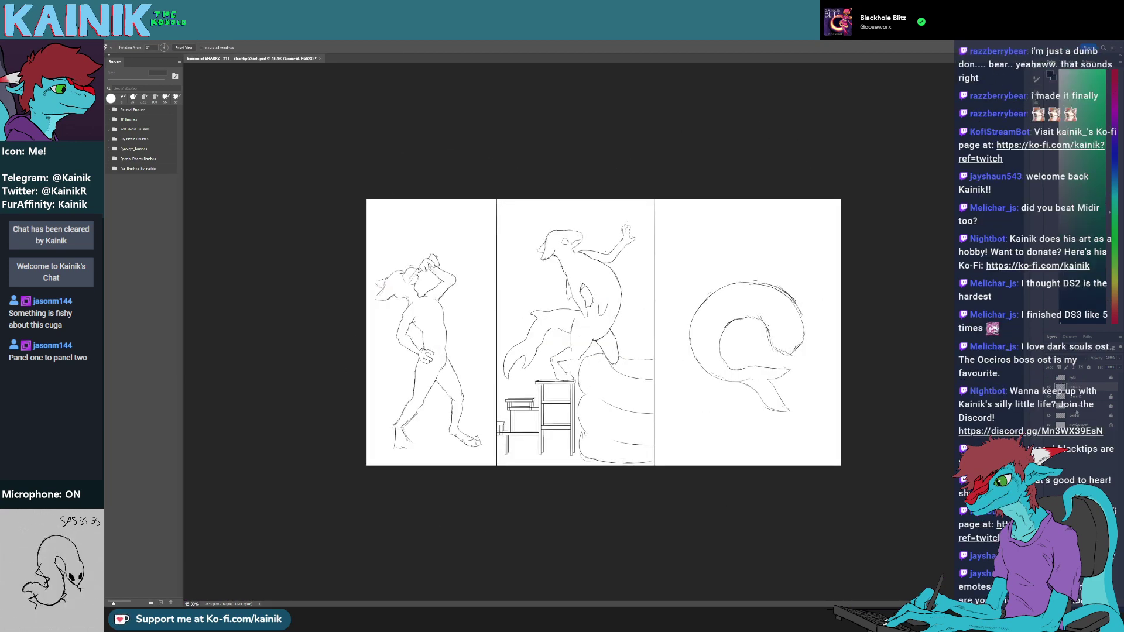
- Unlock the first panel's sketch layer and move the standing figure slightly upward
click(1110, 408)
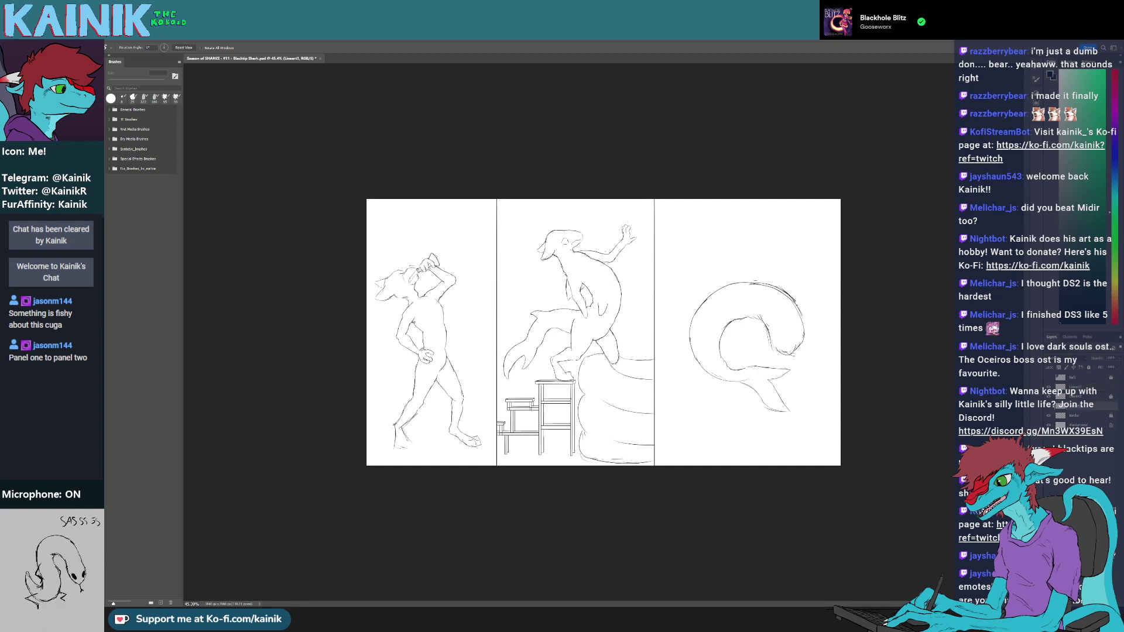
key(v)
drag(524, 291, 524, 280)
drag(436, 307, 437, 314)
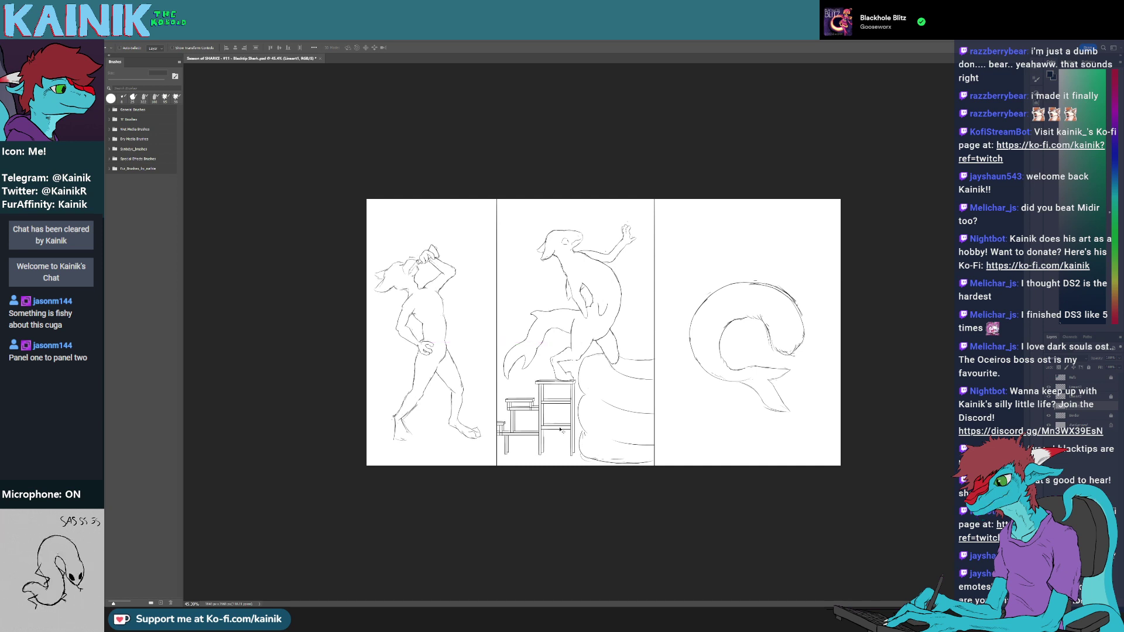
- Select the curled shark's sketch layer and clean up the throat line beneath its head in the third panel
scroll(583, 400, up, 3)
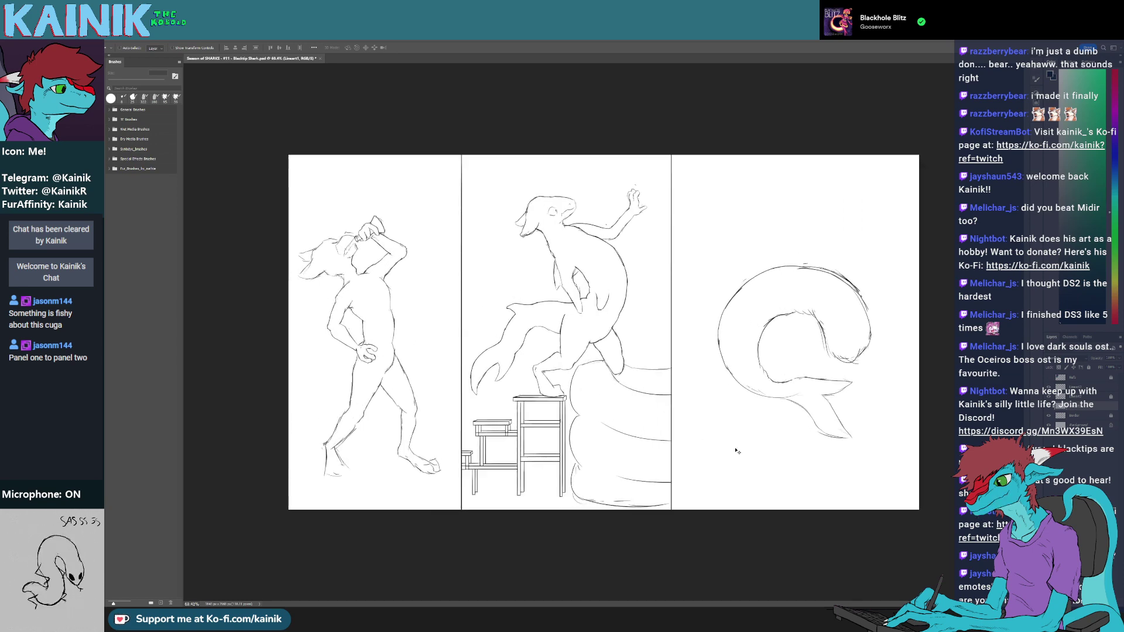
scroll(736, 452, up, 2)
scroll(634, 450, down, 1)
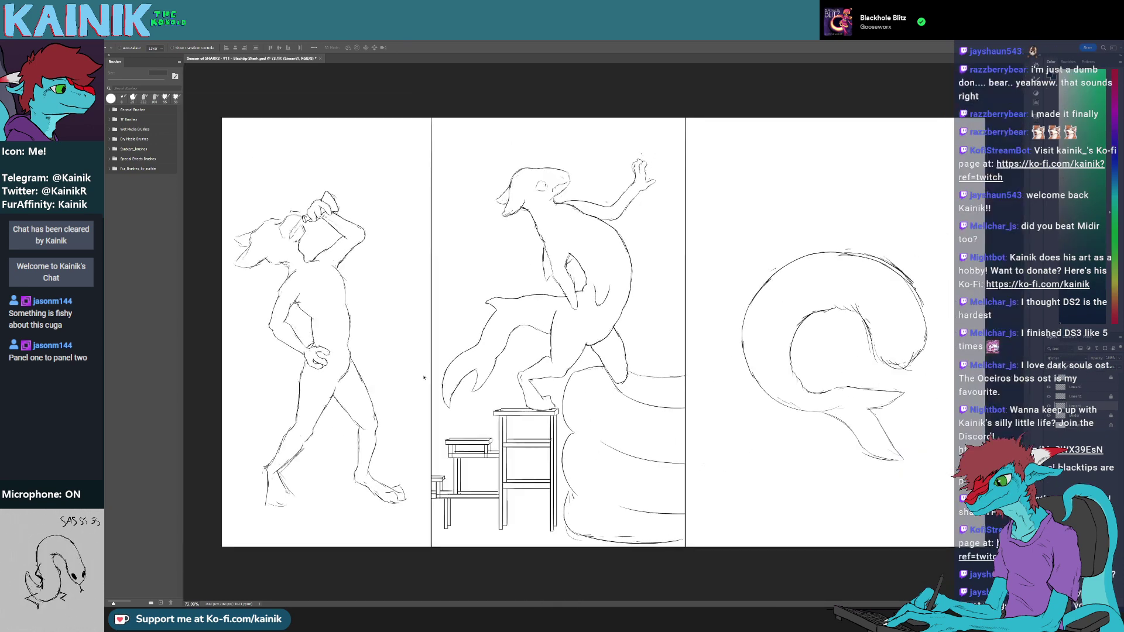
scroll(762, 436, up, 3)
drag(762, 437, 533, 432)
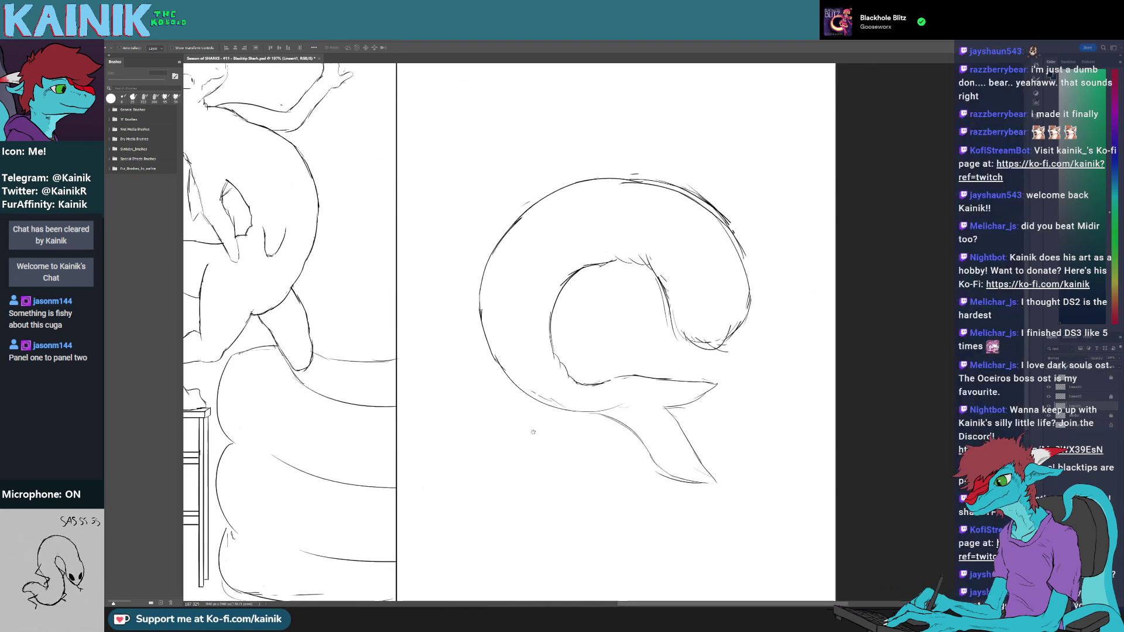
click(1077, 387)
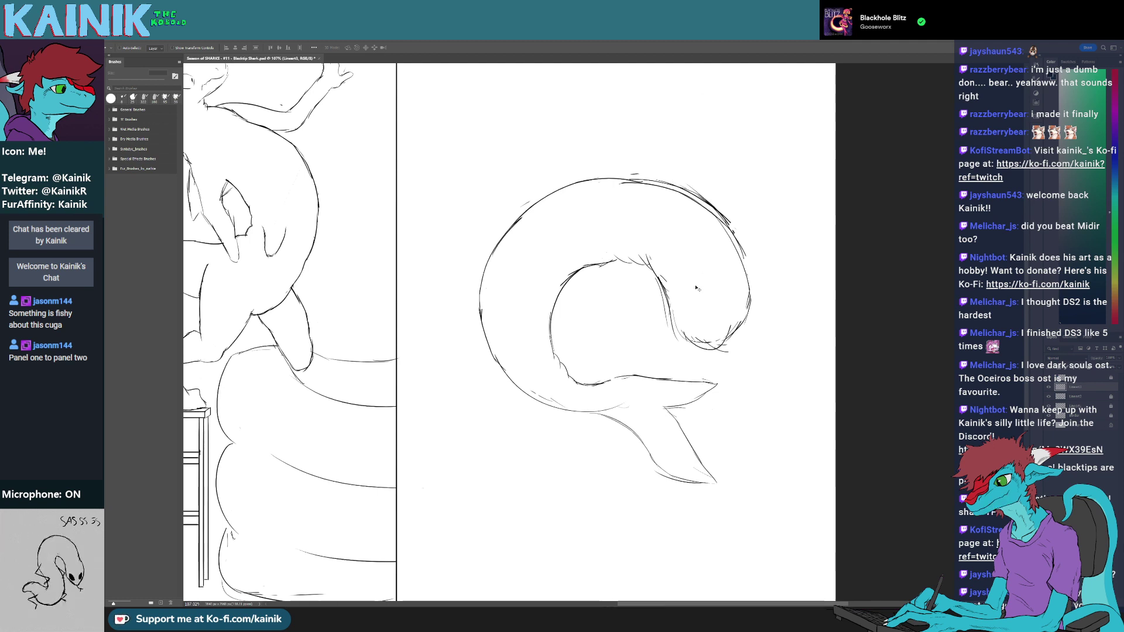
scroll(696, 288, up, 3)
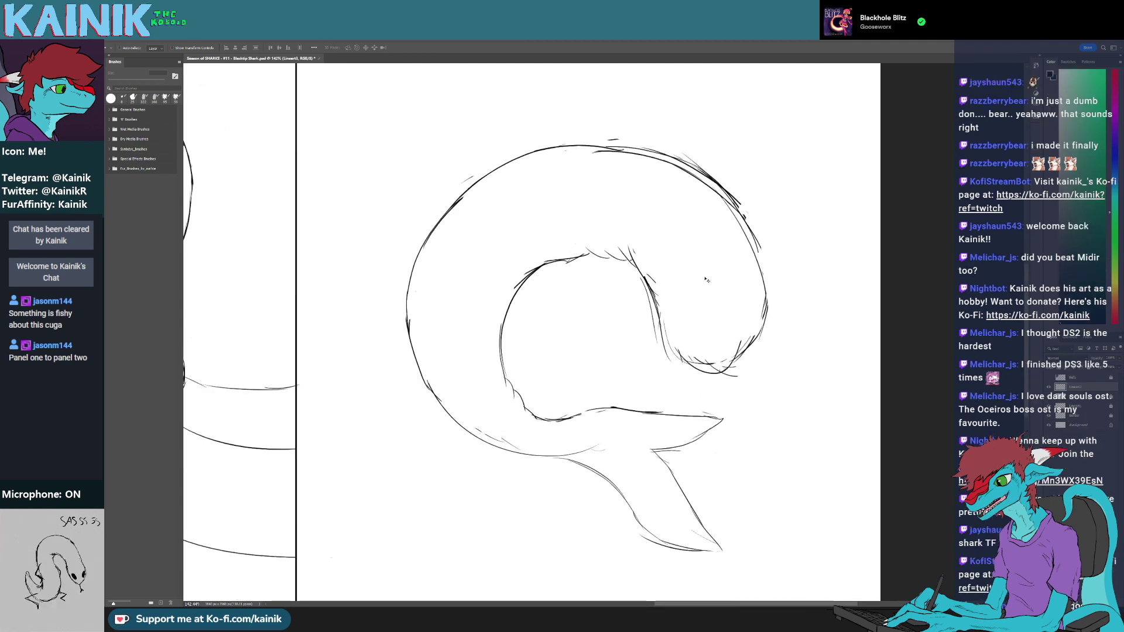
mouse_move(662, 270)
mouse_down()
mouse_move(647, 266)
mouse_move(632, 319)
mouse_move(656, 355)
mouse_up()
key(b)
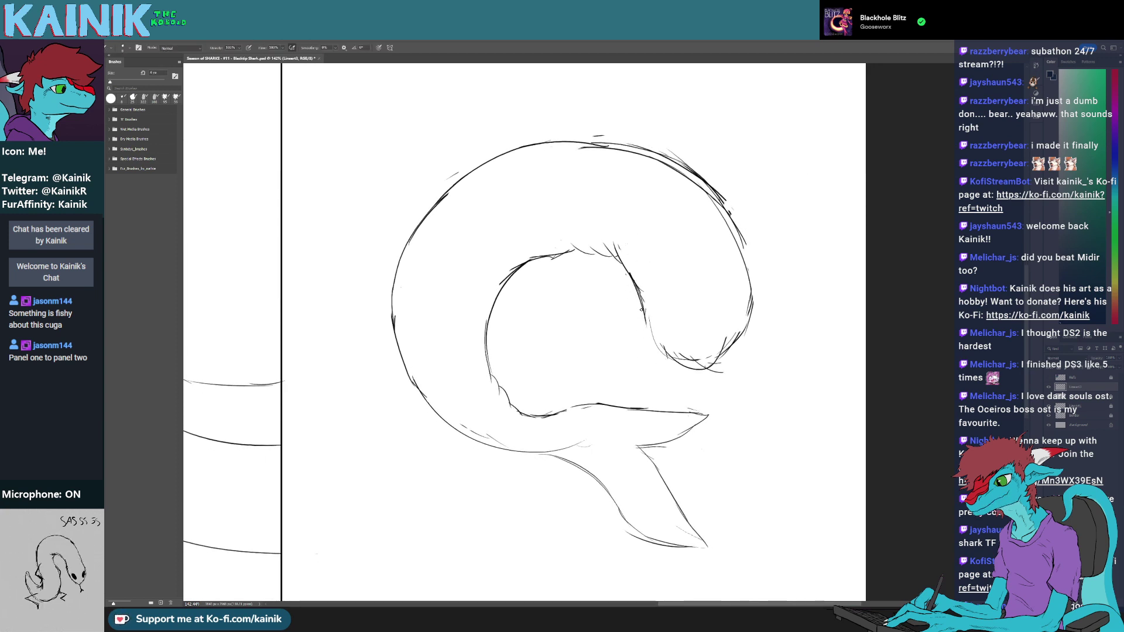
- Redraw the underside of the head with a cleaner line and erase the rough strokes at the snout tip
key(r)
drag(672, 409, 565, 428)
key(e)
drag(623, 394, 618, 422)
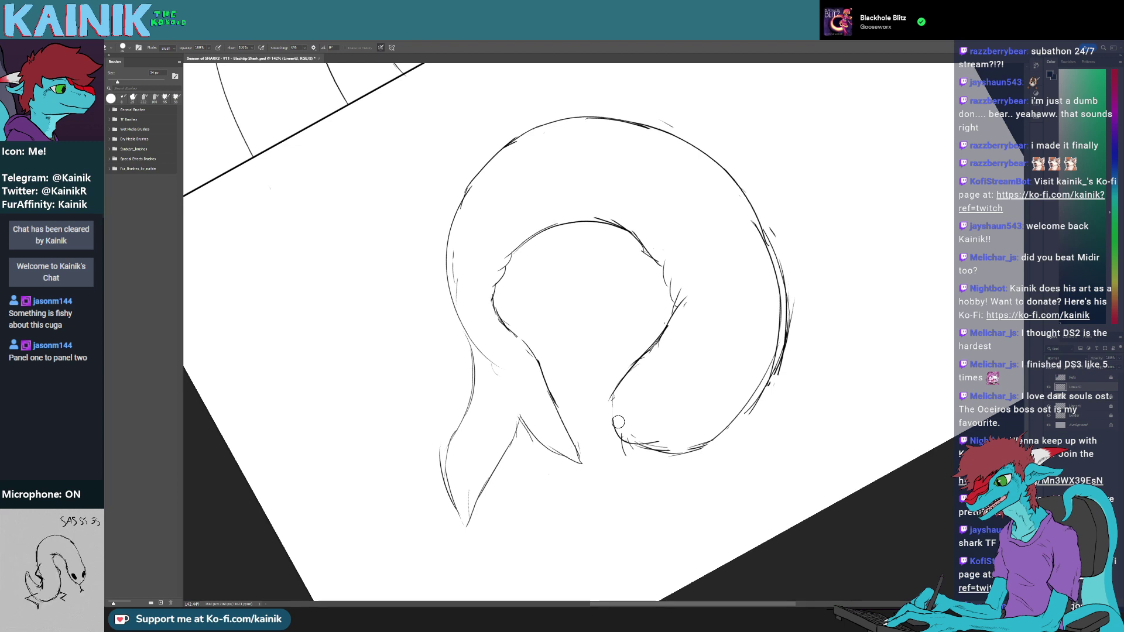
drag(632, 300, 597, 272)
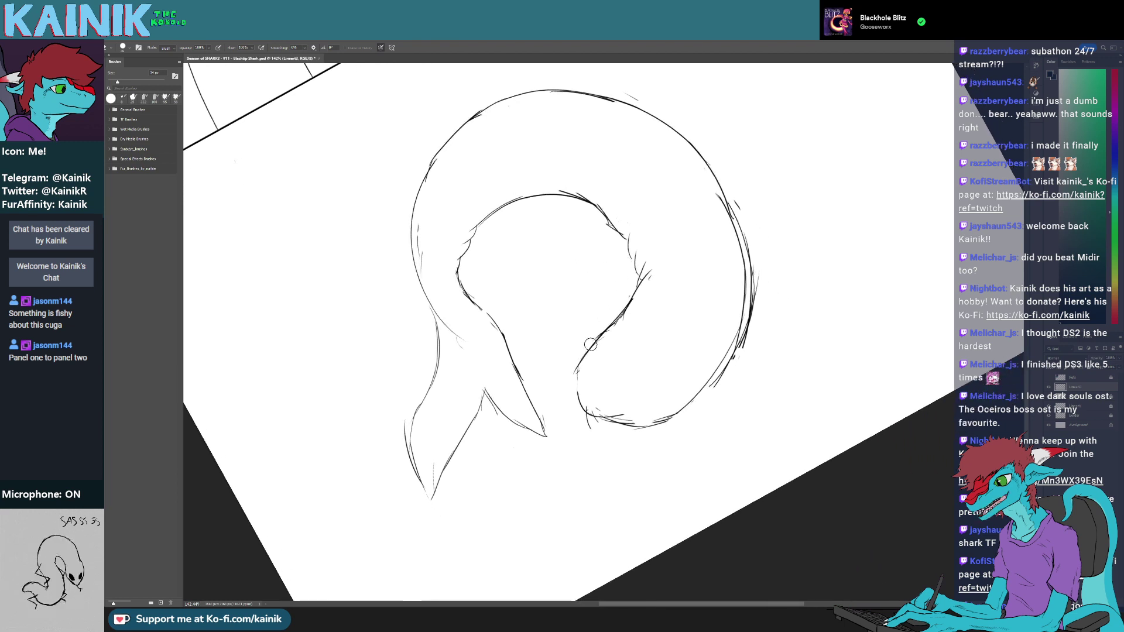
mouse_move(587, 413)
mouse_down()
mouse_move(575, 396)
mouse_move(601, 345)
mouse_move(588, 413)
mouse_up()
key(b)
key(r)
mouse_move(582, 412)
mouse_down()
mouse_move(523, 348)
mouse_move(522, 315)
mouse_move(512, 377)
mouse_up()
key(e)
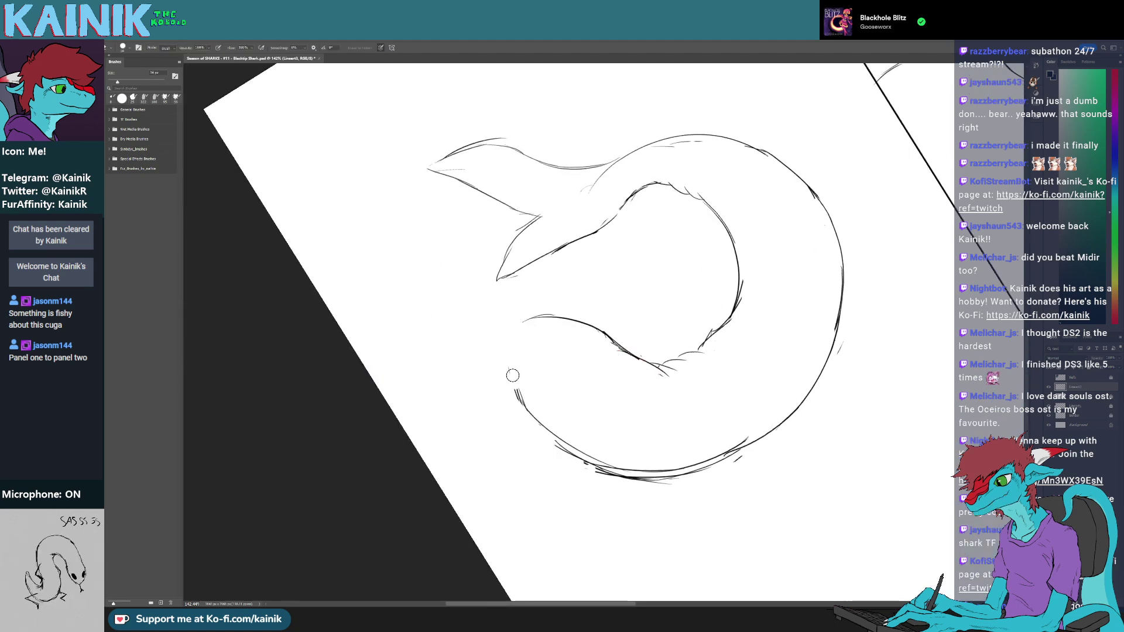
- Draw a smooth, rounded snout joining the throat to the top of the head and erase the excess strokes
key(b)
mouse_move(523, 321)
mouse_down()
mouse_move(514, 351)
mouse_move(525, 410)
mouse_up()
key(r)
mouse_move(548, 458)
mouse_down()
mouse_move(597, 468)
mouse_move(726, 365)
mouse_up()
key(e)
mouse_move(643, 422)
mouse_down()
mouse_move(694, 396)
mouse_move(475, 319)
mouse_move(509, 385)
mouse_up()
key(r)
key(b)
key(r)
mouse_move(507, 343)
mouse_down()
mouse_move(656, 363)
mouse_move(659, 376)
mouse_move(642, 370)
mouse_up()
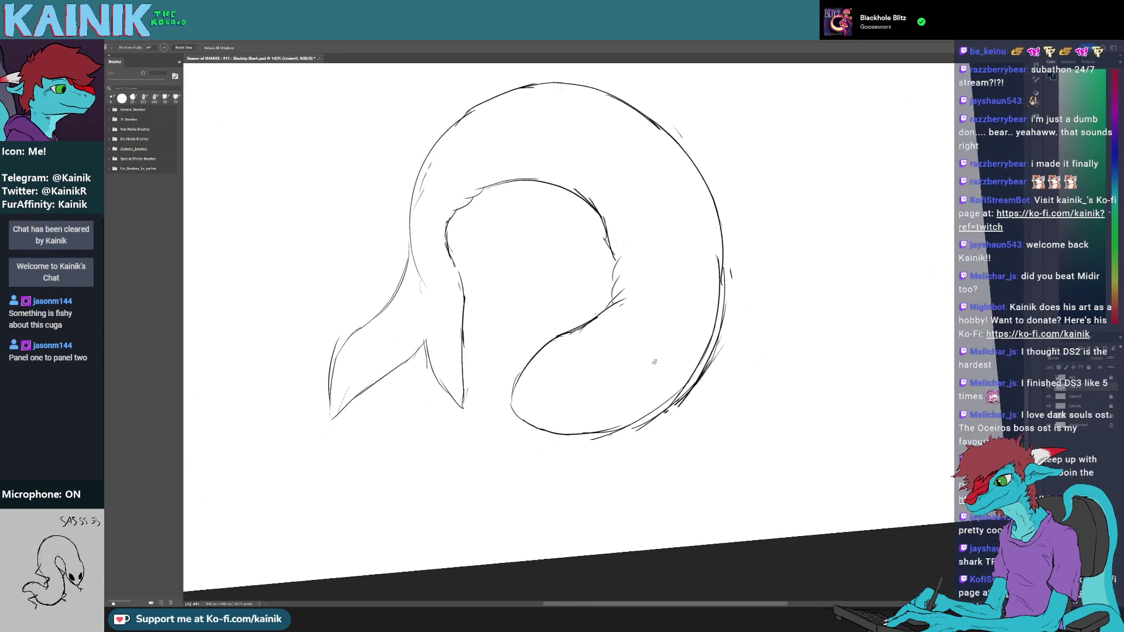
- Erase the overlapping rough strokes along the back behind the head
key(e)
mouse_move(672, 406)
mouse_down()
mouse_move(620, 438)
mouse_move(648, 474)
mouse_move(584, 241)
mouse_move(568, 243)
mouse_up()
key(r)
key(e)
mouse_move(511, 280)
mouse_down()
mouse_move(479, 369)
mouse_move(492, 352)
mouse_move(495, 404)
mouse_up()
- Sketch a pointed, swept-back dorsal fin on the outer curve of the shark's back
key(r)
drag(442, 448, 426, 420)
key(b)
mouse_move(508, 305)
mouse_down()
mouse_move(442, 447)
mouse_move(497, 438)
mouse_up()
key(bracketright)
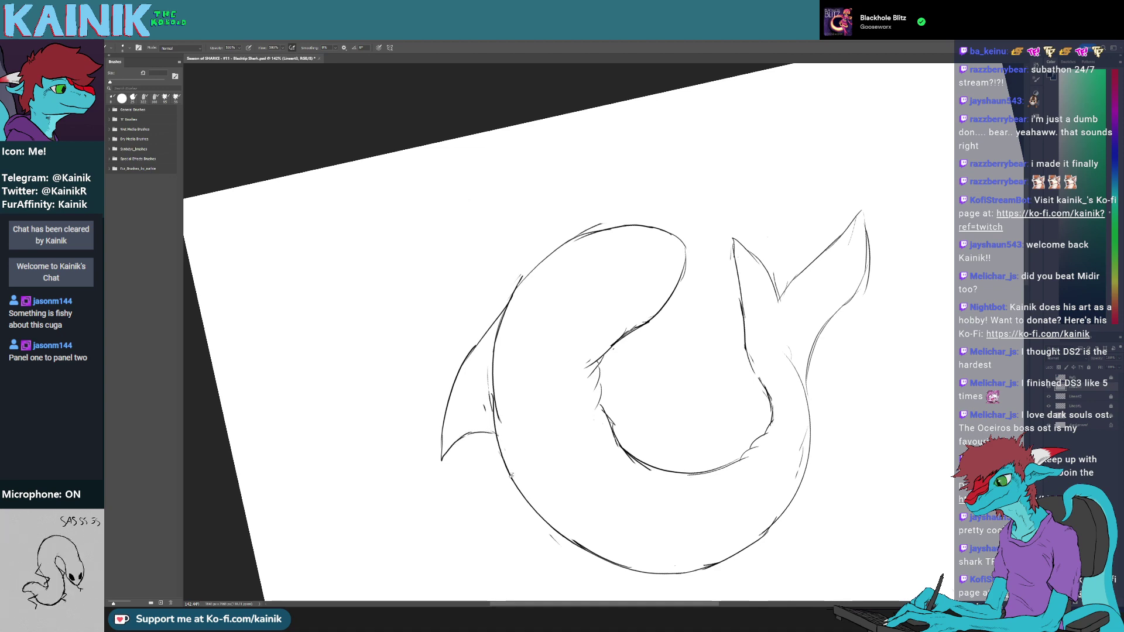
- Erase the body outline inside the base of the dorsal fin so the fin merges with the shark's back
key(r)
drag(487, 497, 427, 438)
key(e)
drag(404, 387, 406, 390)
key(b)
drag(455, 434, 487, 439)
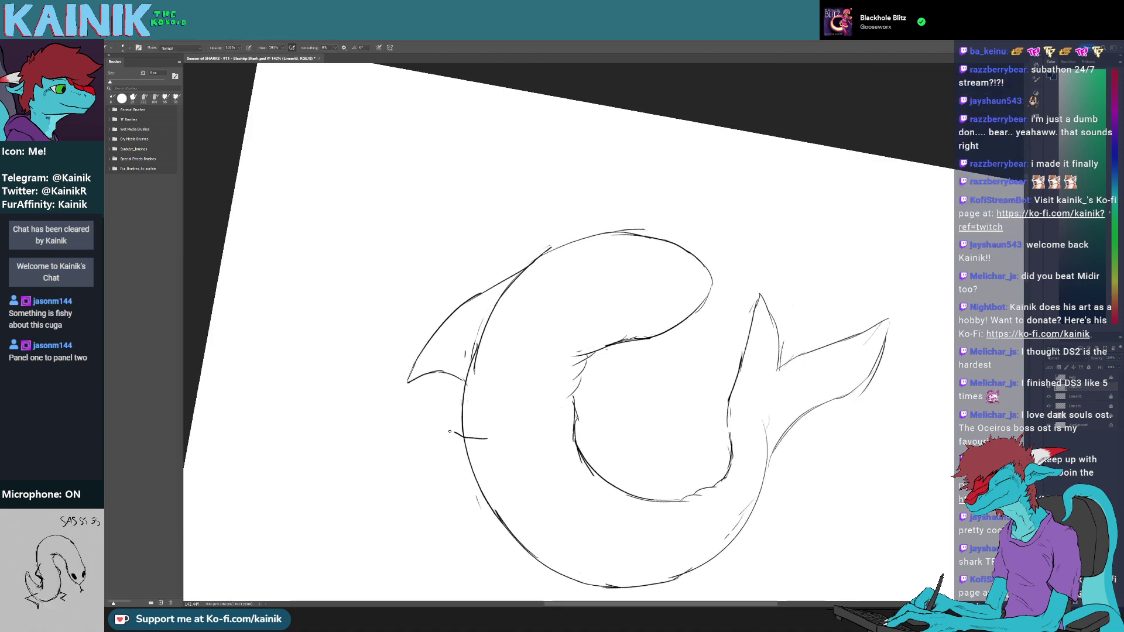
key(ctrl+z)
key(r)
mouse_move(483, 523)
mouse_down()
mouse_move(385, 389)
mouse_move(378, 341)
mouse_up()
key(b)
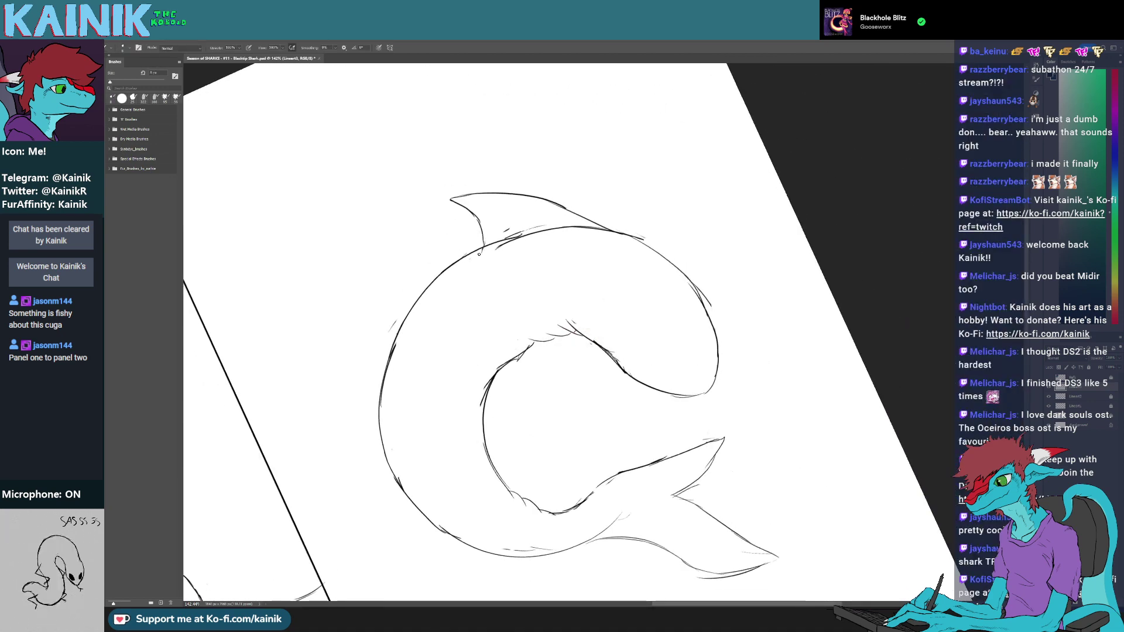
key(r)
drag(486, 254, 502, 308)
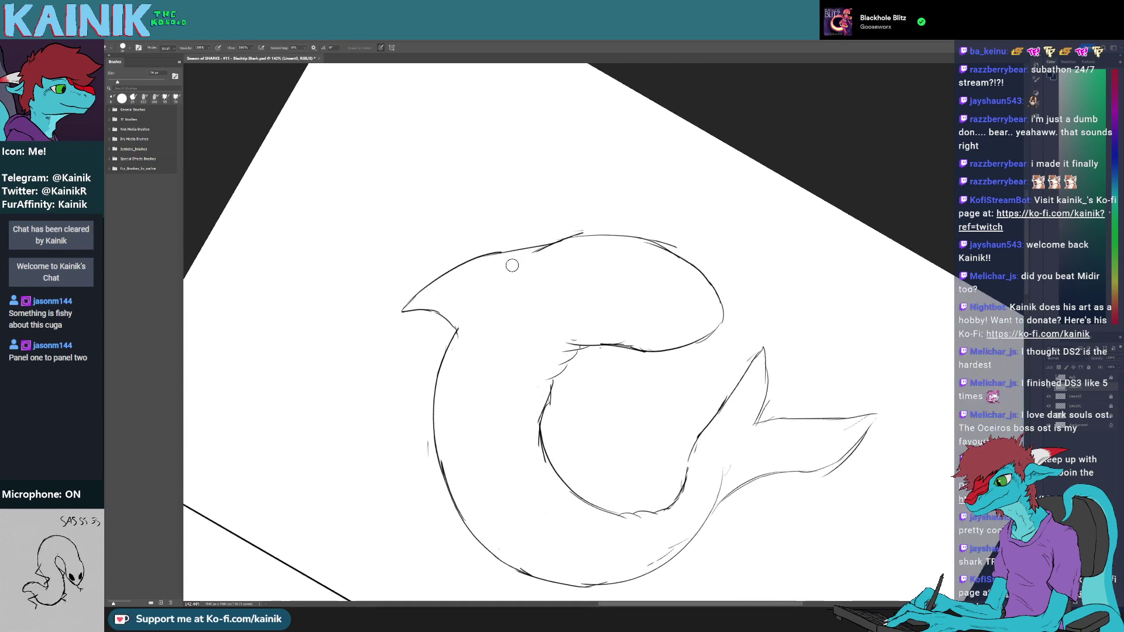
key(b)
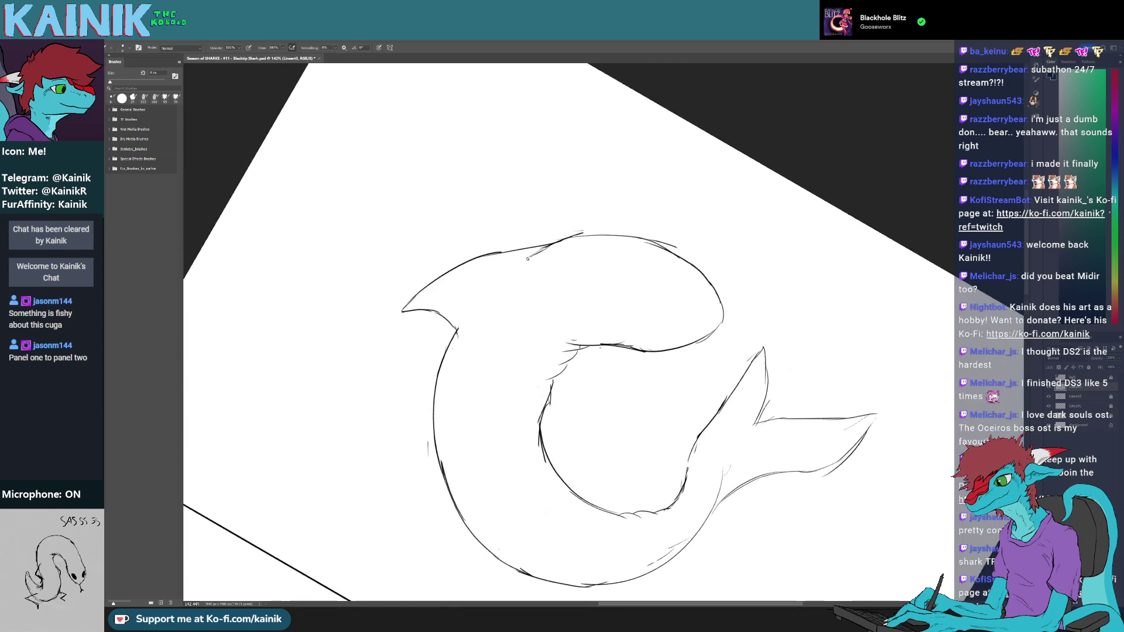
key(r)
drag(459, 356, 484, 420)
key(e)
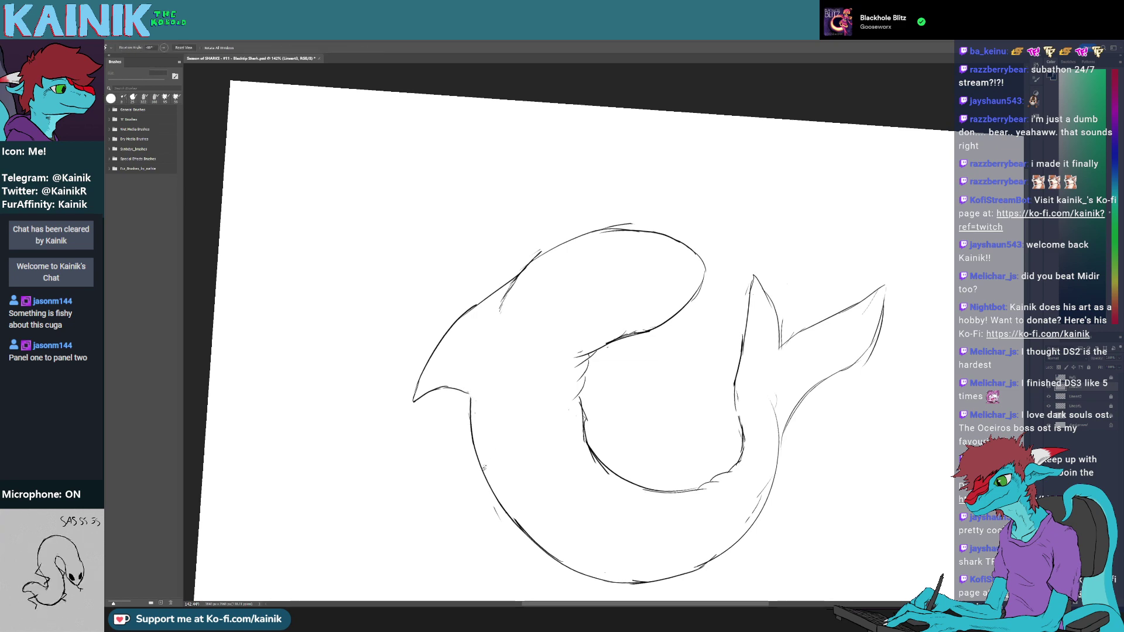
- Show the character and shark reference images over the first panel and examine them against the curled shark
key(r)
drag(498, 507, 401, 351)
key(ctrl+0)
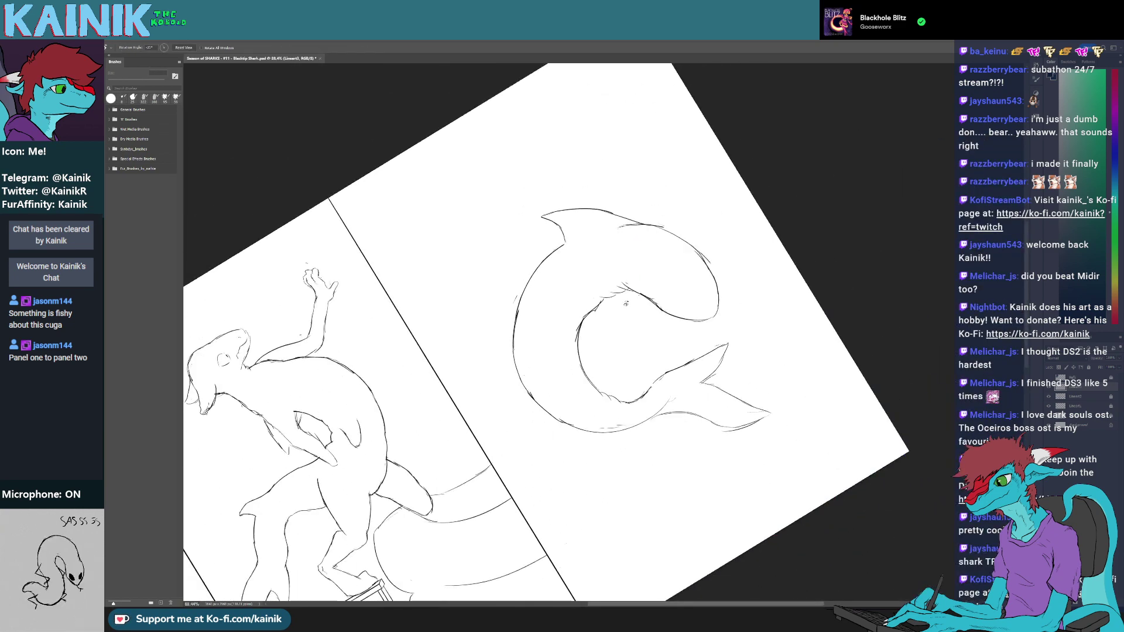
scroll(626, 303, down, 1)
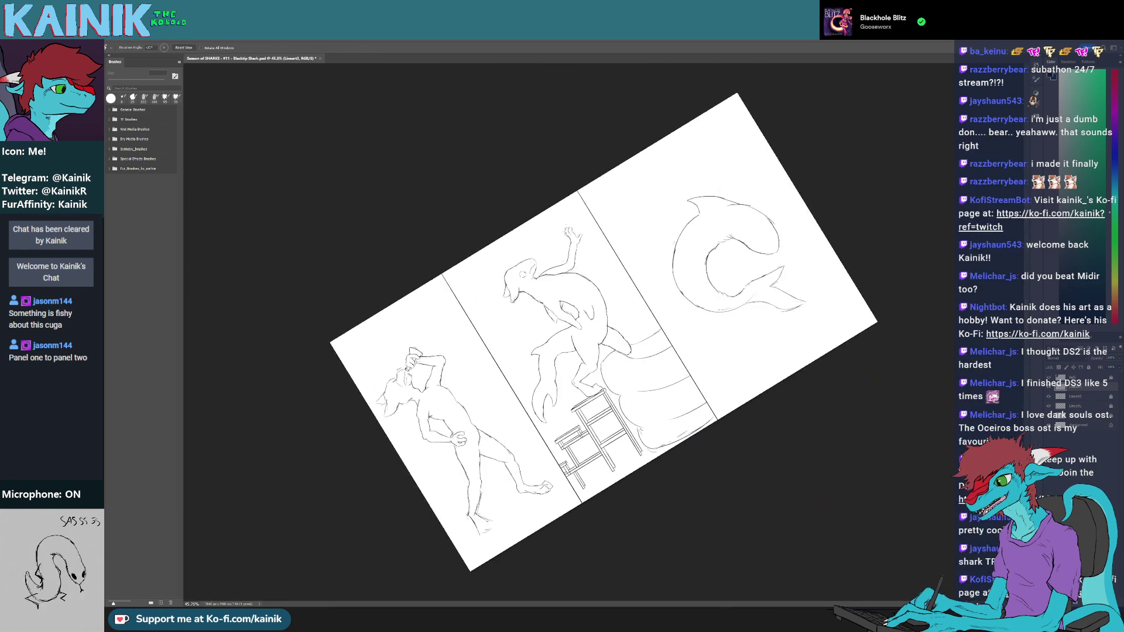
click(1048, 378)
scroll(517, 379, up, 3)
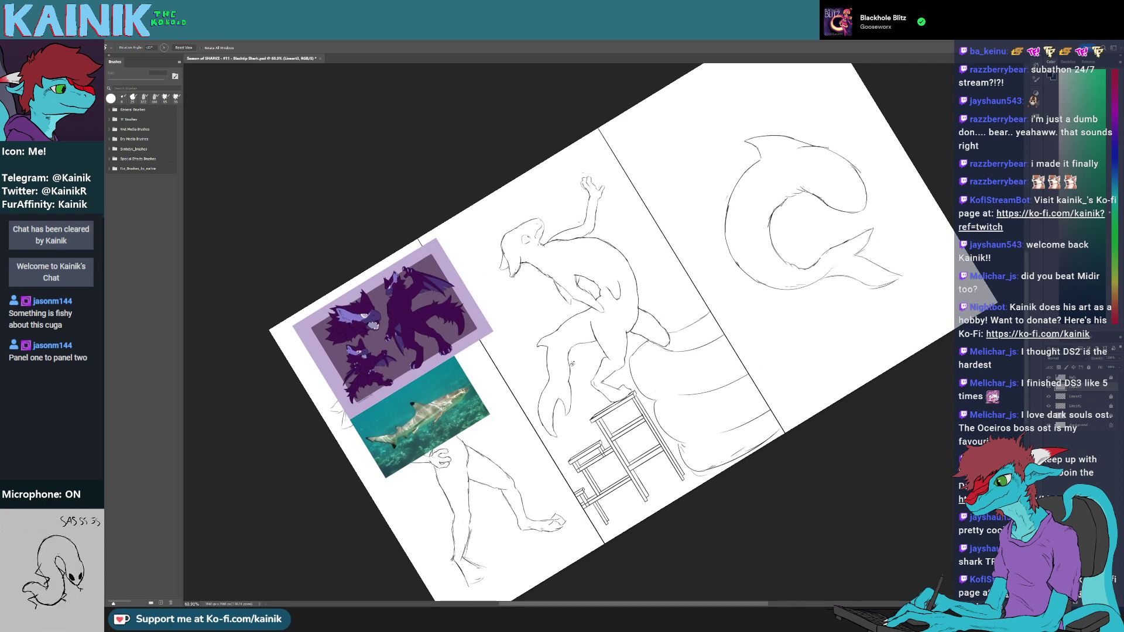
scroll(796, 208, up, 5)
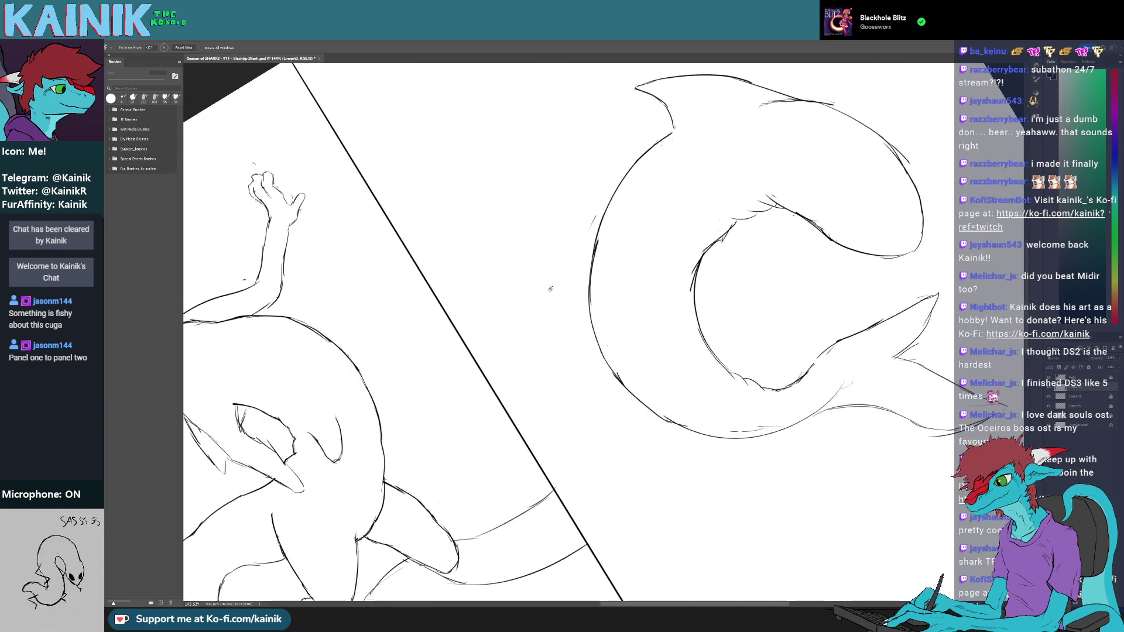
- Try a small second dorsal fin halfway along the outer curve of the shark's back
key(b)
drag(591, 303, 601, 398)
key(ctrl+z)
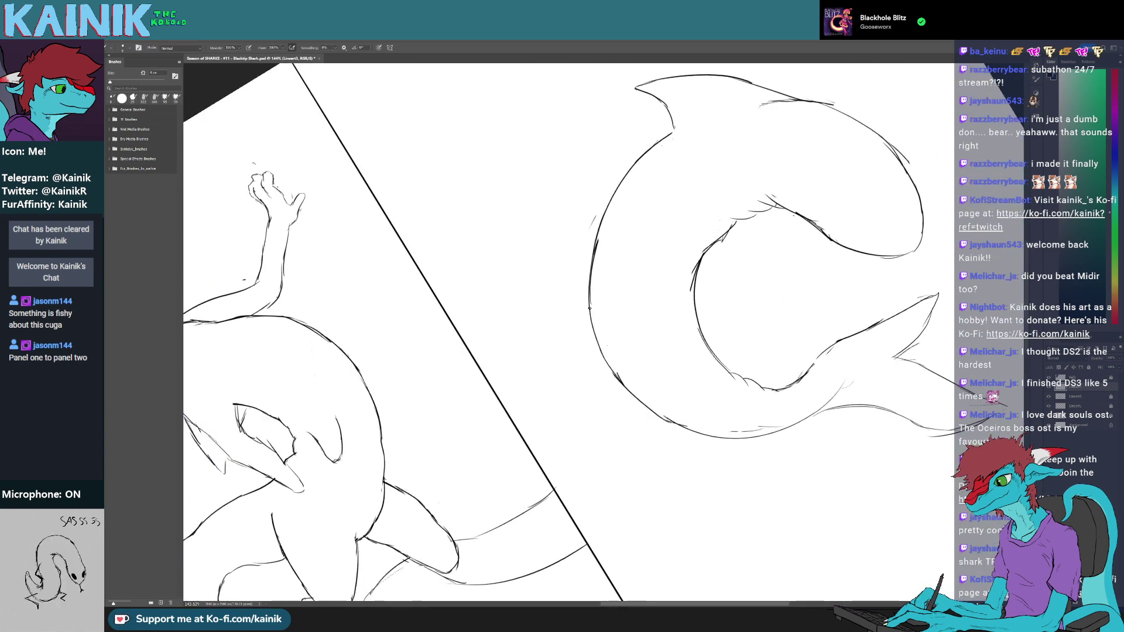
drag(590, 313, 584, 378)
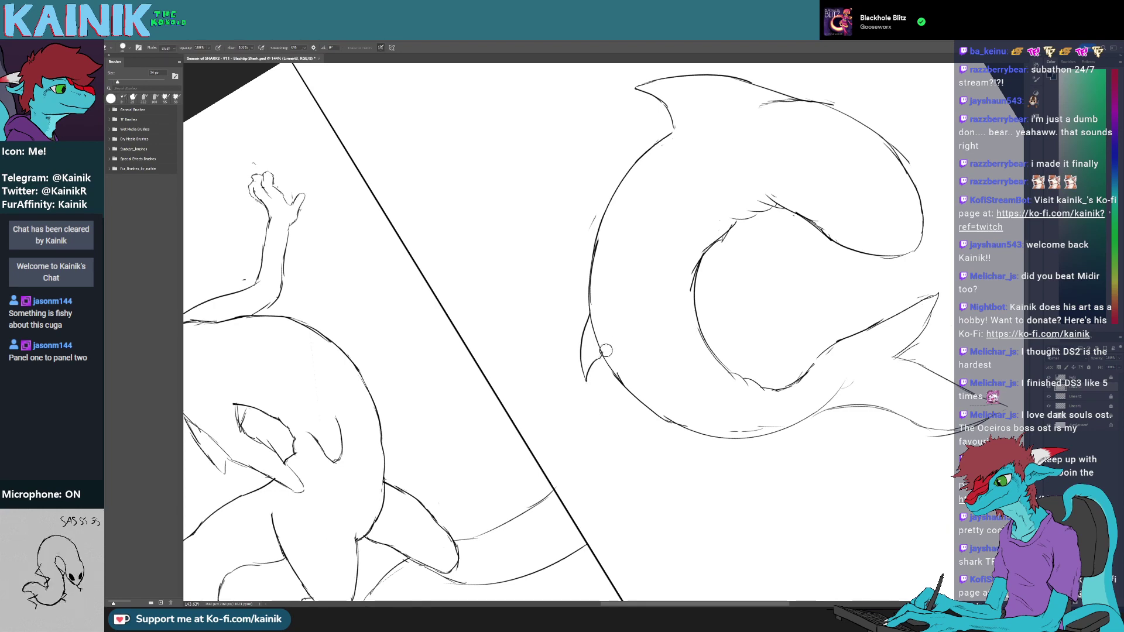
key(r)
drag(530, 407, 561, 428)
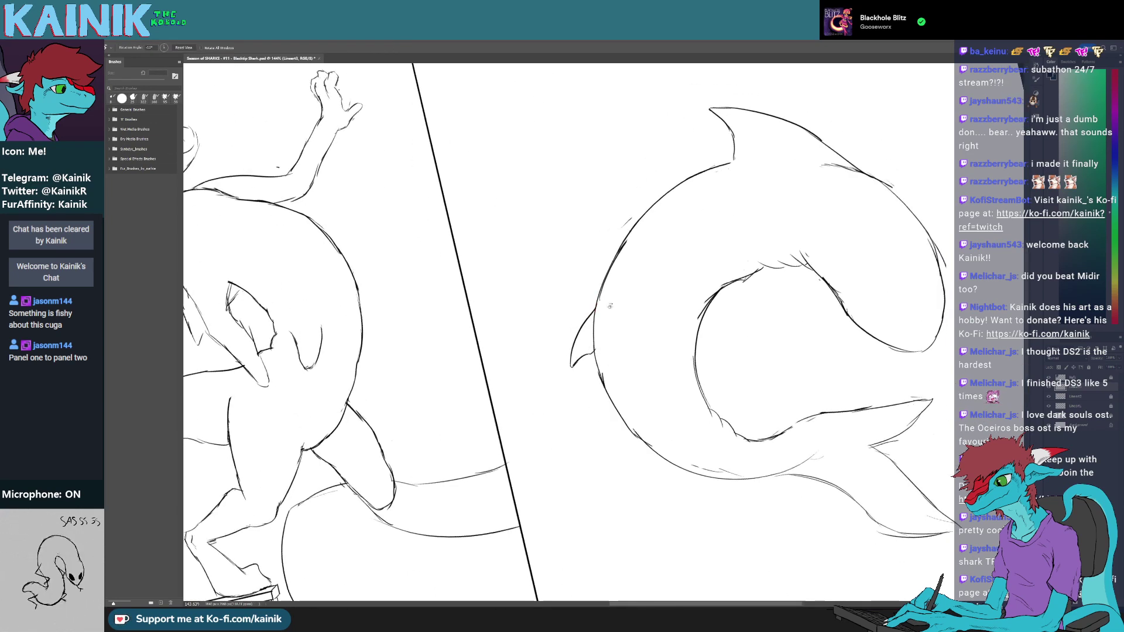
key(e)
mouse_move(596, 316)
mouse_down()
mouse_move(593, 344)
mouse_move(593, 321)
mouse_up()
key(b)
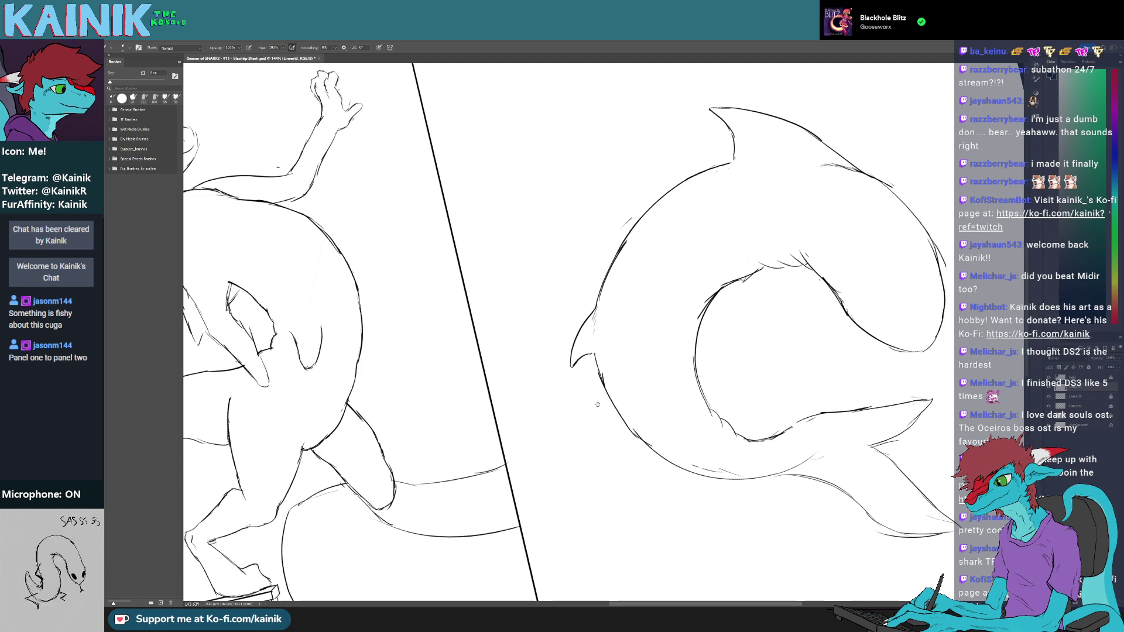
drag(597, 405, 921, 382)
drag(660, 412, 476, 296)
mouse_move(835, 326)
mouse_down()
mouse_move(631, 394)
mouse_move(629, 449)
mouse_up()
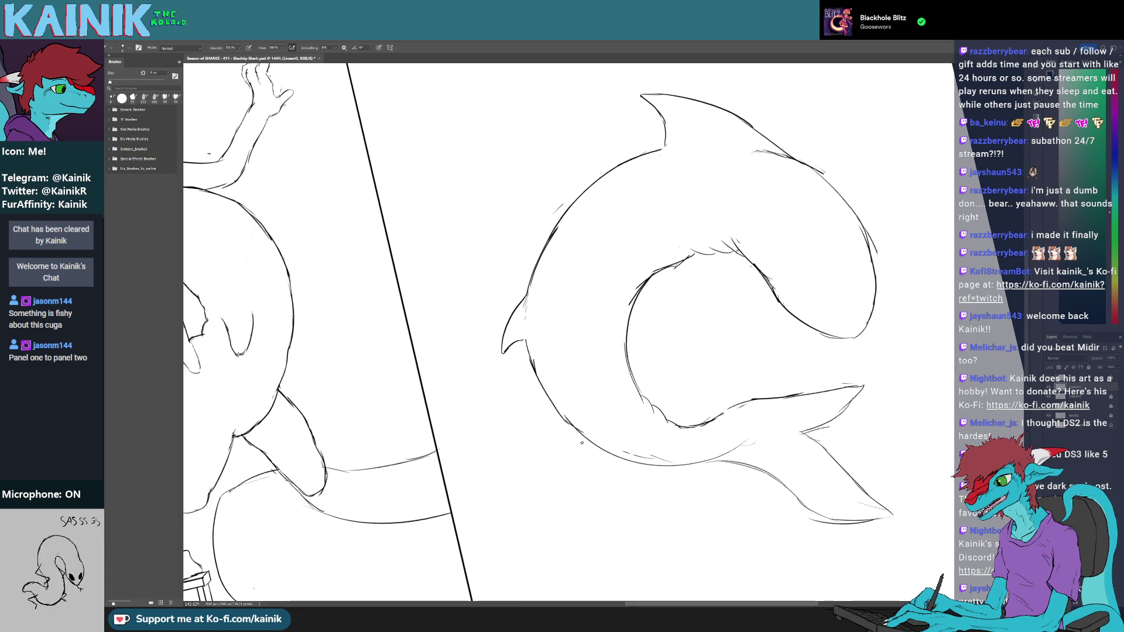
- Erase the small second fin and redraw the body outline where it was attached
key(e)
mouse_move(525, 296)
mouse_down()
mouse_move(502, 334)
mouse_move(514, 349)
mouse_up()
key(b)
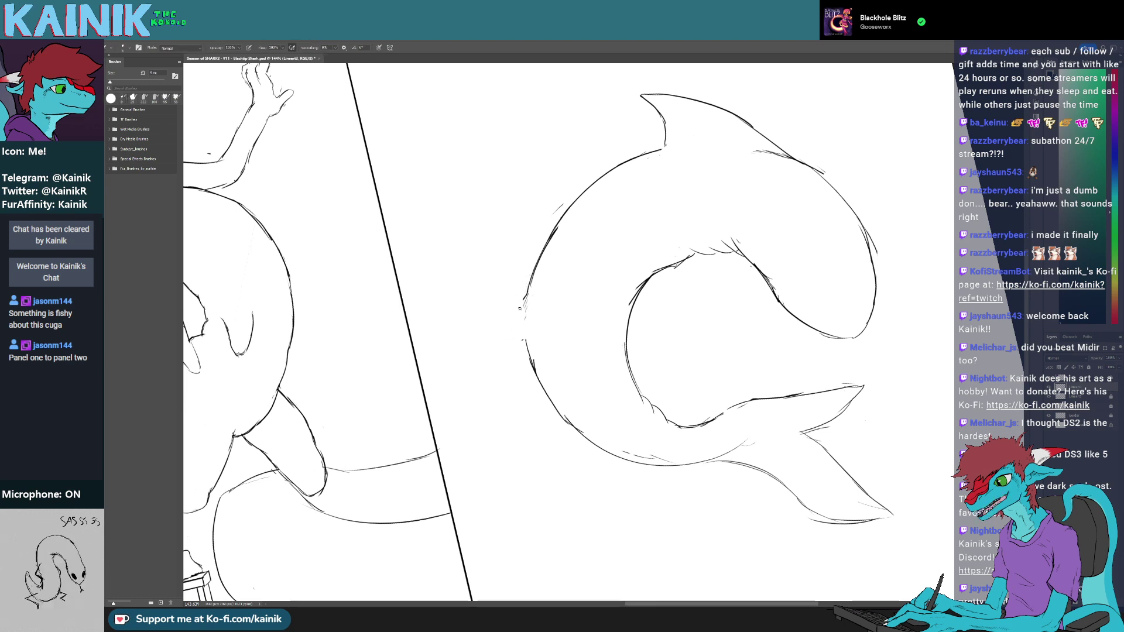
drag(524, 293, 529, 364)
key(e)
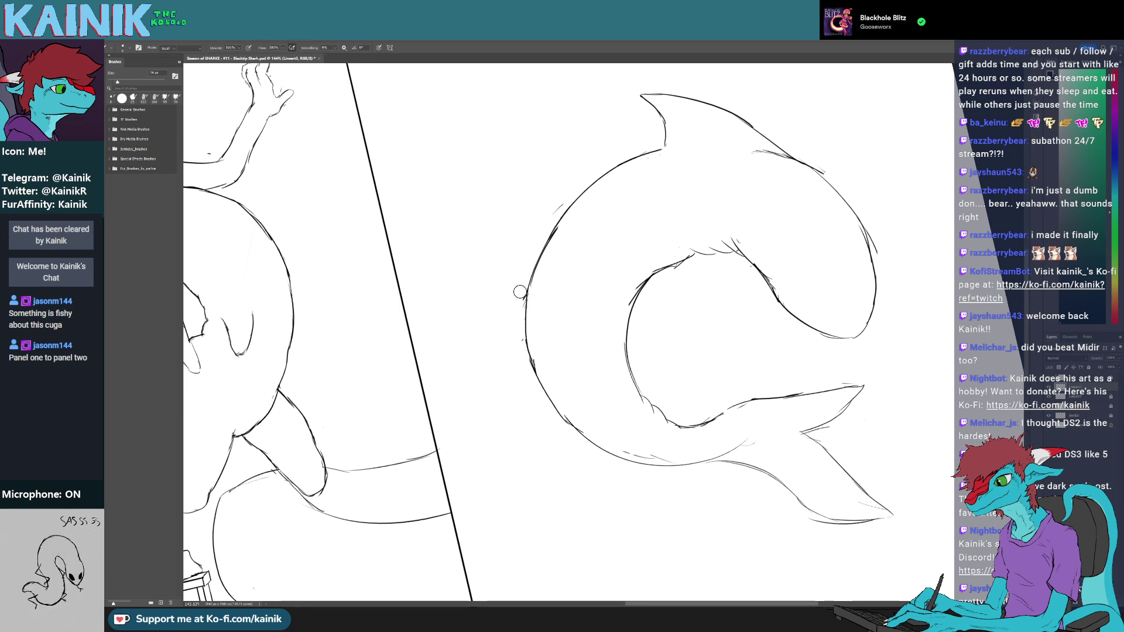
mouse_move(520, 292)
mouse_down()
mouse_move(526, 370)
mouse_move(504, 400)
mouse_move(594, 456)
mouse_move(572, 452)
mouse_up()
- Erase the large dorsal fin and redraw the outer back as one smooth, continuous curve
key(r)
drag(572, 349, 563, 426)
key(e)
mouse_move(548, 317)
mouse_down()
mouse_move(504, 309)
mouse_move(599, 234)
mouse_move(635, 229)
mouse_up()
key(b)
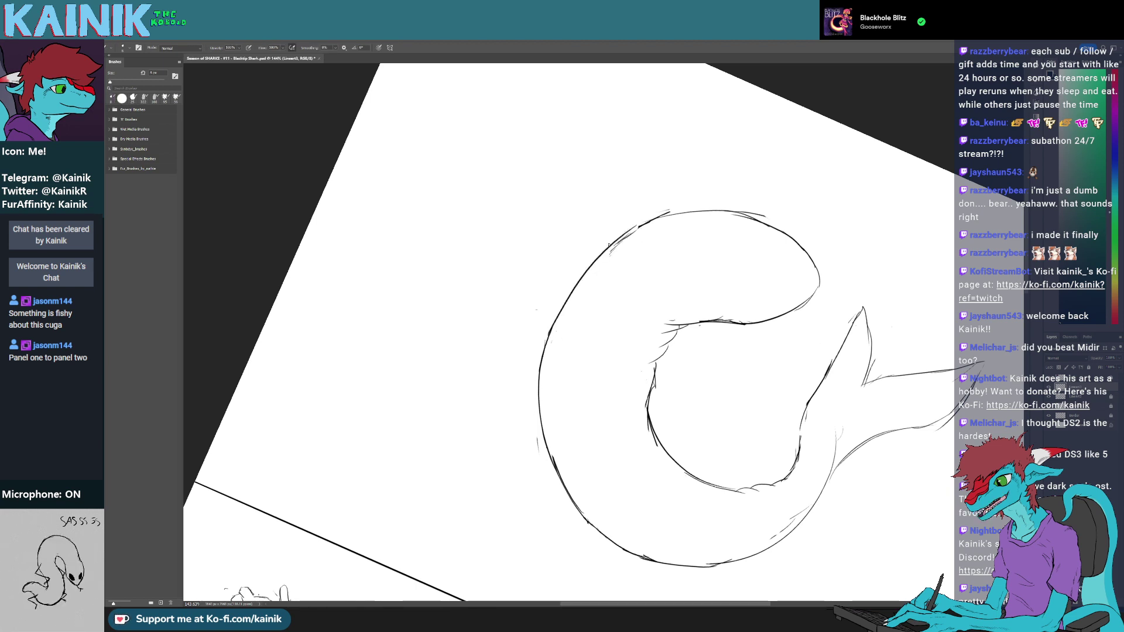
key(ctrl+z)
drag(549, 339, 631, 238)
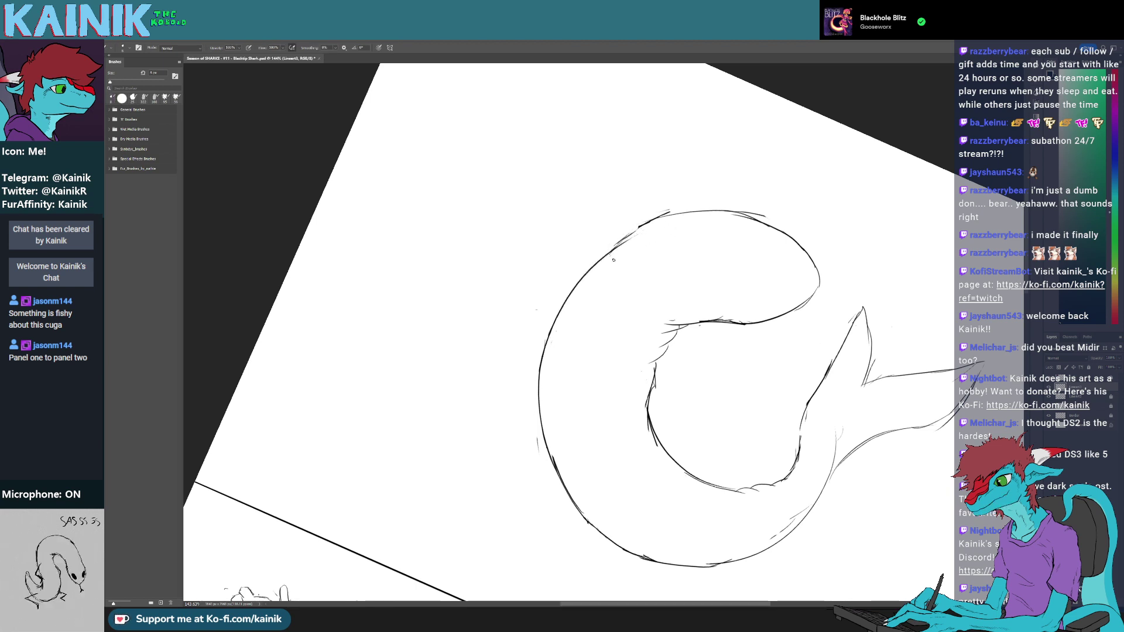
key(ctrl+z)
drag(552, 328, 649, 226)
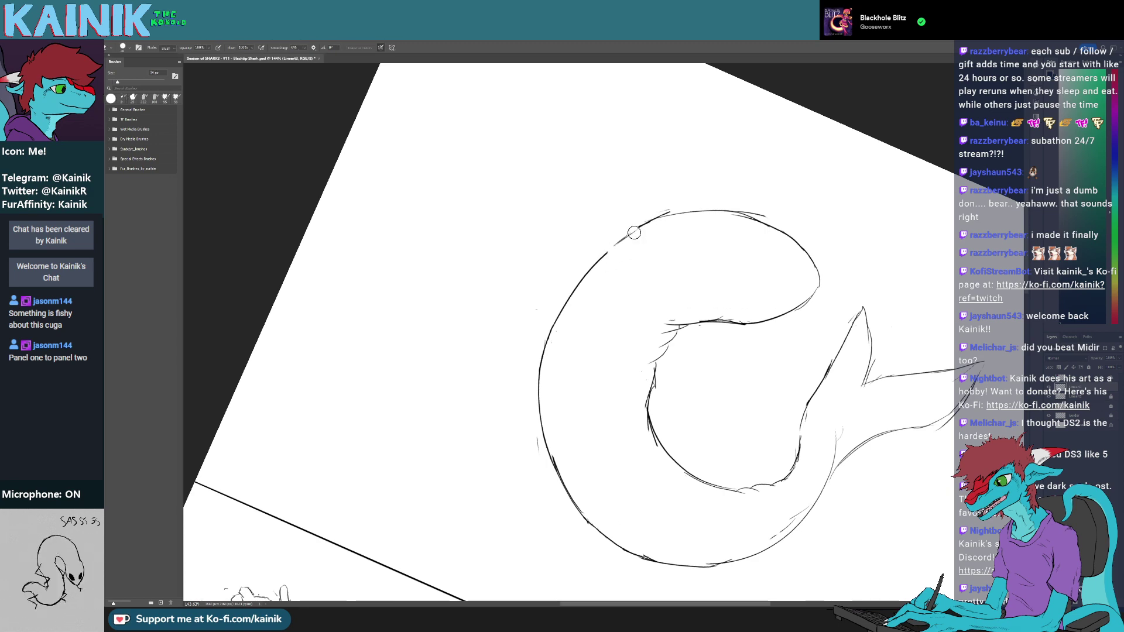
key(r)
mouse_move(609, 308)
mouse_down()
mouse_move(459, 384)
mouse_move(537, 317)
mouse_up()
key(e)
- Draw a new pointed, swept-back dorsal fin on the outer curve and erase the body outline beneath it
key(b)
drag(560, 254, 504, 371)
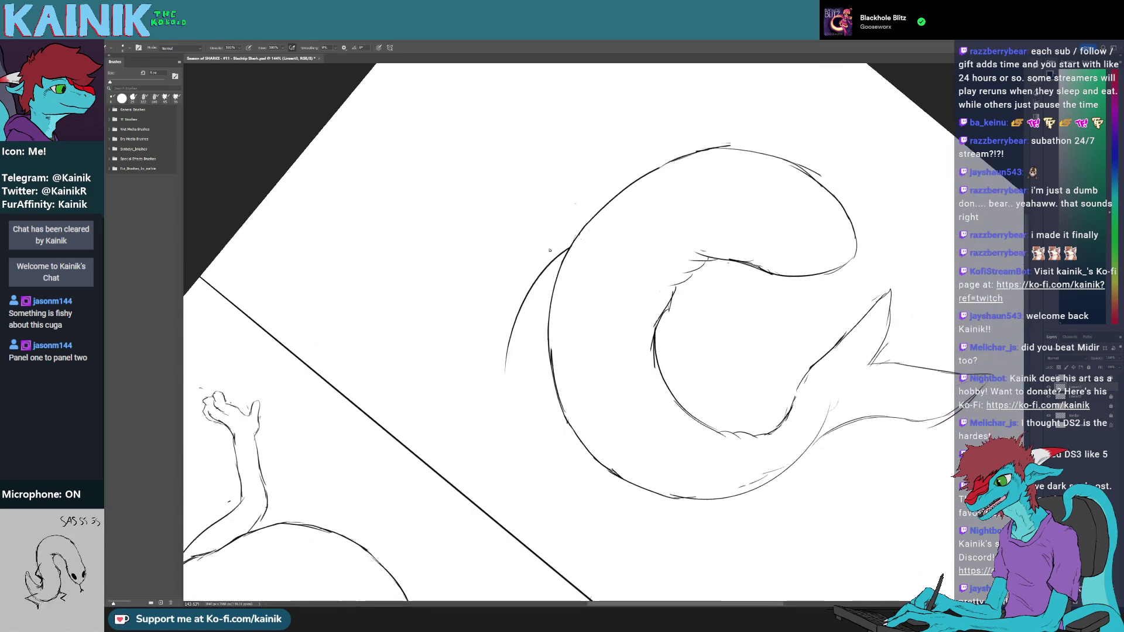
key(ctrl+z)
mouse_move(571, 249)
mouse_down()
mouse_move(493, 355)
mouse_move(534, 332)
mouse_move(544, 345)
mouse_up()
key(ctrl+z)
key(r)
mouse_move(519, 394)
mouse_down()
mouse_move(505, 368)
mouse_move(509, 386)
mouse_move(603, 252)
mouse_move(617, 277)
mouse_move(577, 362)
mouse_move(545, 310)
mouse_up()
key(b)
key(r)
key(e)
drag(612, 246, 571, 291)
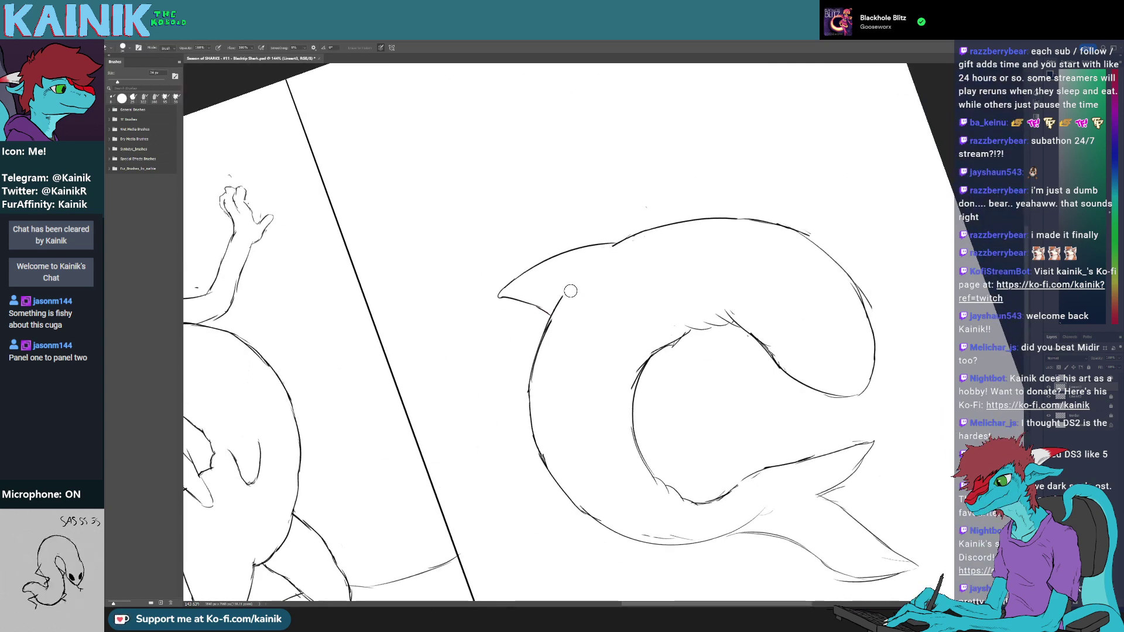
key(b)
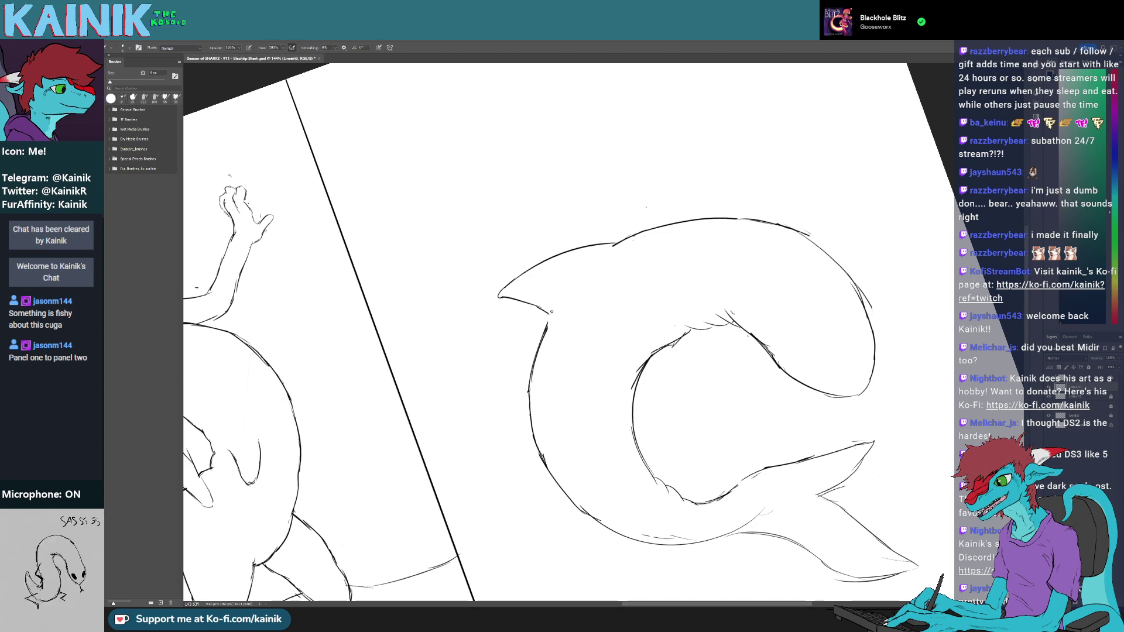
- Join the rear edge of the dorsal fin to the back outline with a clean corner
key(r)
drag(537, 351, 568, 393)
key(e)
key(b)
mouse_move(562, 252)
mouse_down()
mouse_move(517, 402)
mouse_move(557, 410)
mouse_up()
key(r)
key(b)
mouse_move(542, 368)
mouse_down()
mouse_move(566, 428)
mouse_move(576, 402)
mouse_up()
- Draw a small pointed second dorsal fin near the tail base and erase the rough lines beneath it
key(r)
drag(574, 444, 505, 359)
key(e)
mouse_move(541, 311)
mouse_down()
mouse_move(534, 339)
mouse_move(531, 316)
mouse_up()
key(r)
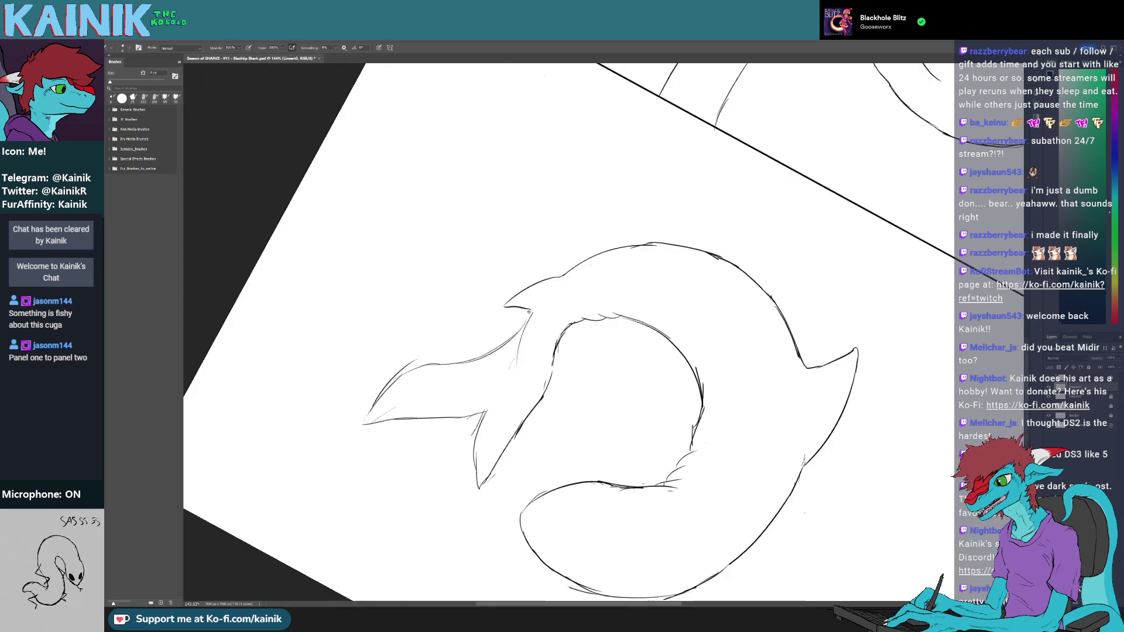
key(e)
mouse_move(511, 366)
mouse_down()
mouse_move(527, 320)
mouse_move(522, 329)
mouse_move(637, 414)
mouse_move(705, 368)
mouse_up()
key(b)
- Erase a rough section of the outer back between the two fins and redraw it as a clean line
key(r)
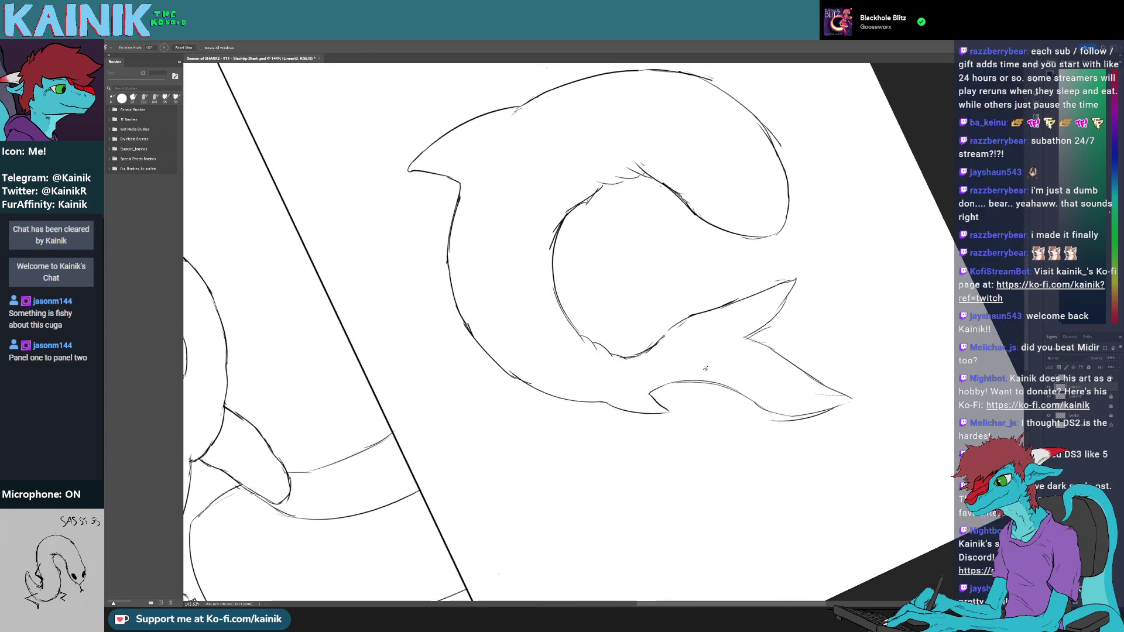
drag(548, 340, 530, 391)
mouse_move(530, 391)
mouse_down()
mouse_move(546, 415)
mouse_move(507, 360)
mouse_move(462, 372)
mouse_up()
key(e)
key(b)
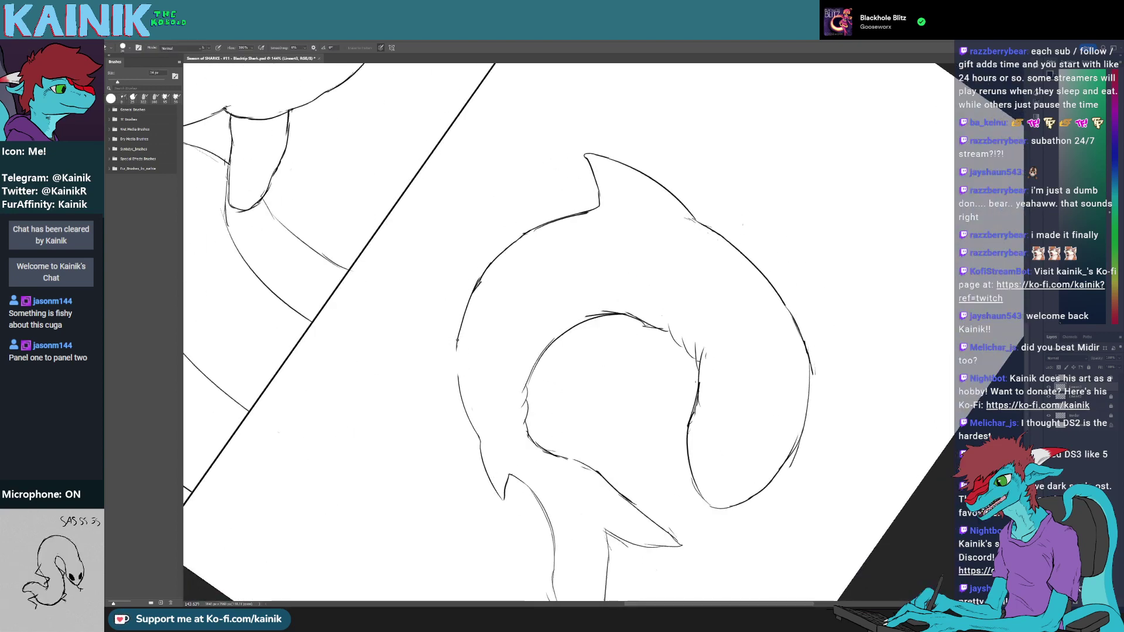
key(b)
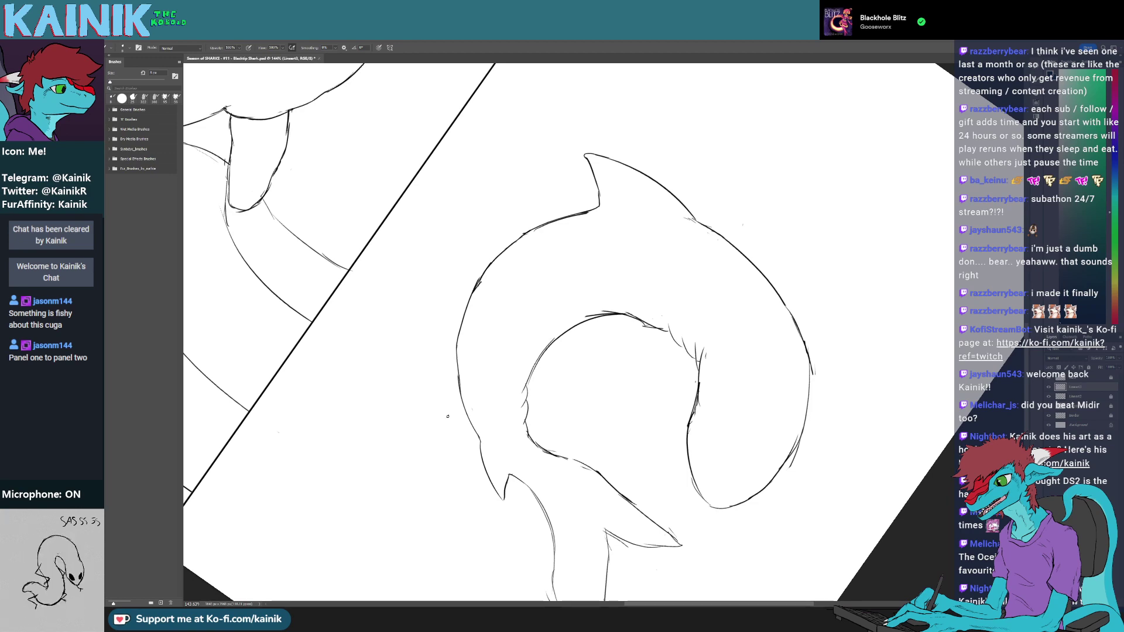
- Smooth the outer back around the small rear fin and erase the overlapping strokes
key(r)
drag(448, 416, 389, 364)
key(e)
key(b)
mouse_move(462, 299)
mouse_down()
mouse_move(450, 336)
mouse_move(459, 298)
mouse_up()
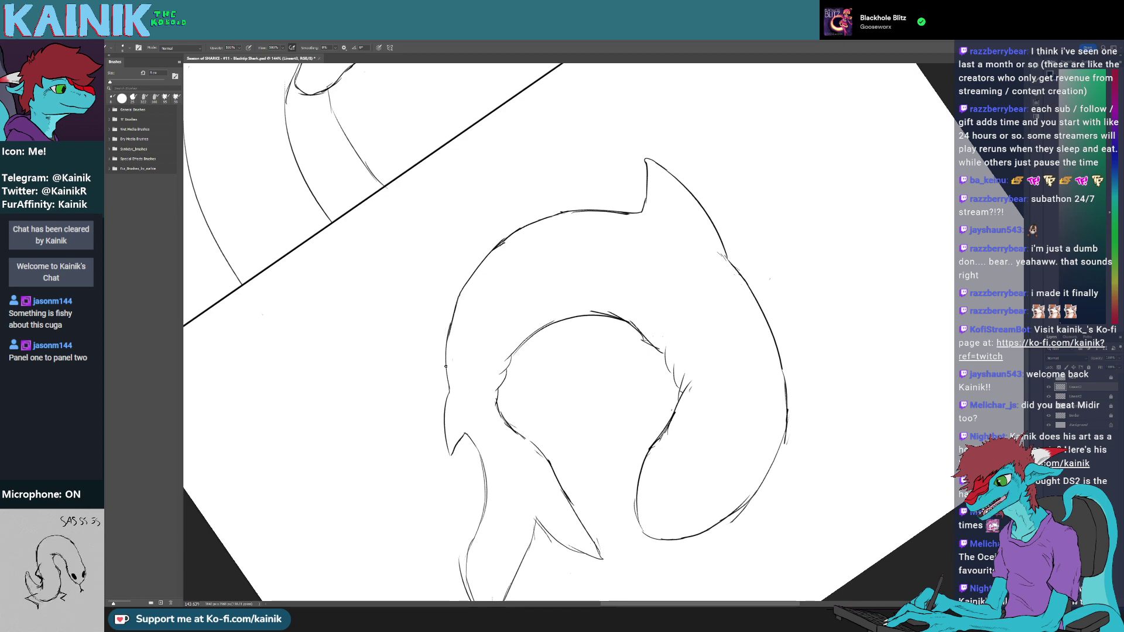
key(e)
drag(458, 321, 460, 308)
key(r)
drag(429, 357, 498, 475)
key(e)
mouse_move(472, 331)
mouse_down()
mouse_move(472, 362)
mouse_move(531, 294)
mouse_move(457, 320)
mouse_up()
- Erase the rough double strokes along the inner belly curve, leaving a single clean line
key(r)
key(e)
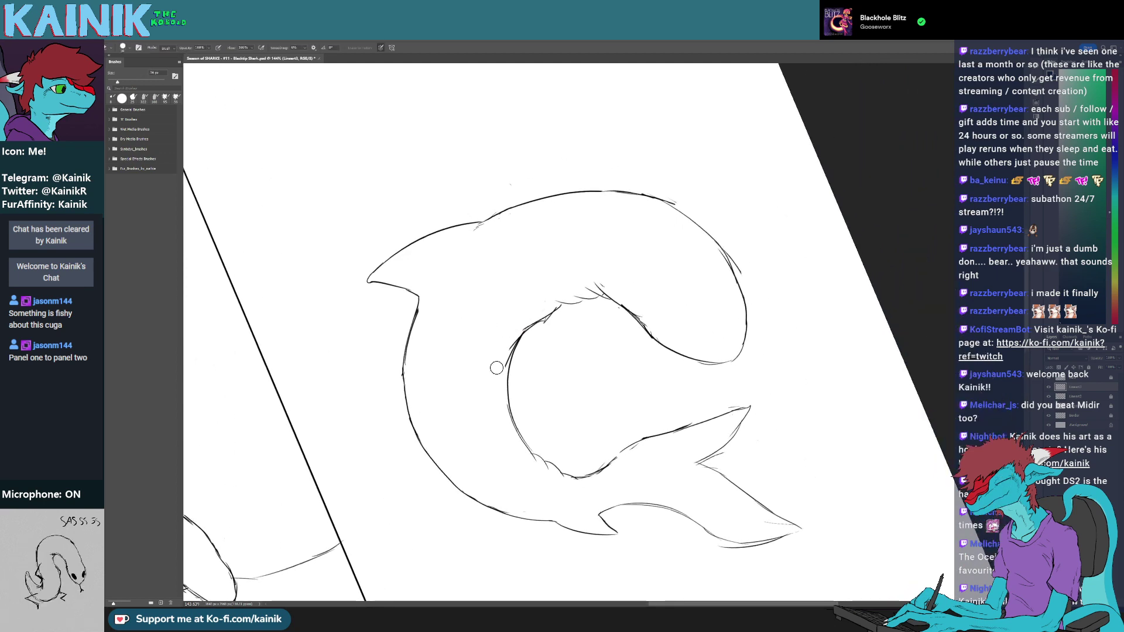
drag(497, 369, 513, 338)
key(r)
mouse_move(551, 286)
mouse_down()
mouse_move(550, 359)
mouse_move(547, 339)
mouse_move(530, 374)
mouse_move(507, 352)
mouse_move(489, 505)
mouse_move(483, 328)
mouse_up()
key(e)
key(b)
key(e)
key(r)
- Thin out the overlapping strokes along the back on both sides of the large dorsal fin
key(r)
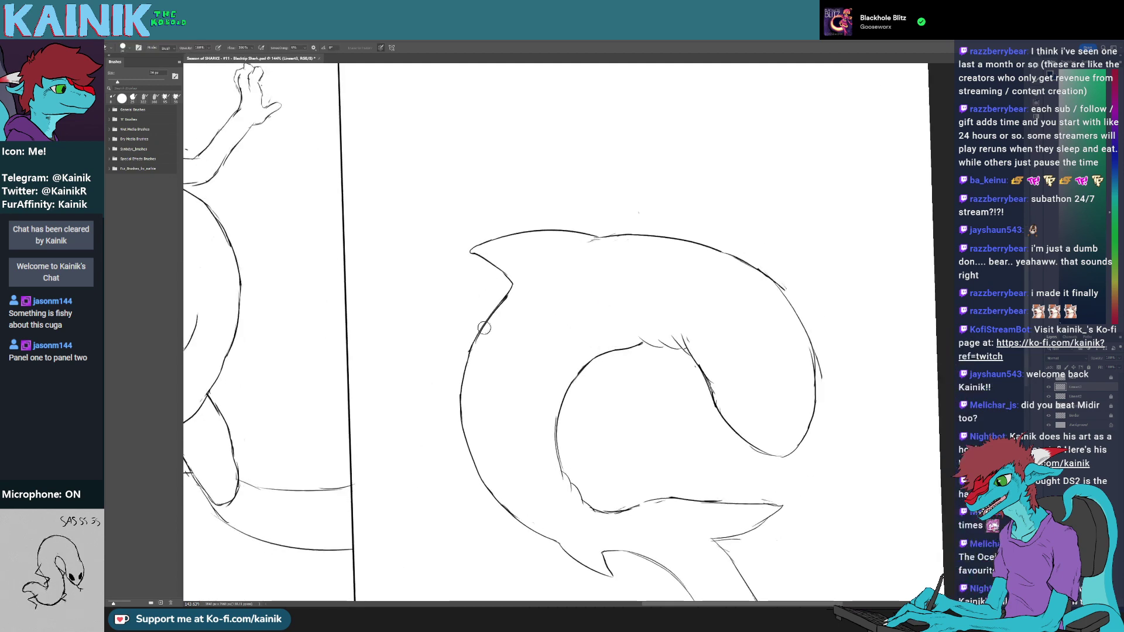
mouse_move(515, 289)
mouse_down()
mouse_move(465, 374)
mouse_move(556, 404)
mouse_move(480, 437)
mouse_up()
key(b)
key(r)
key(e)
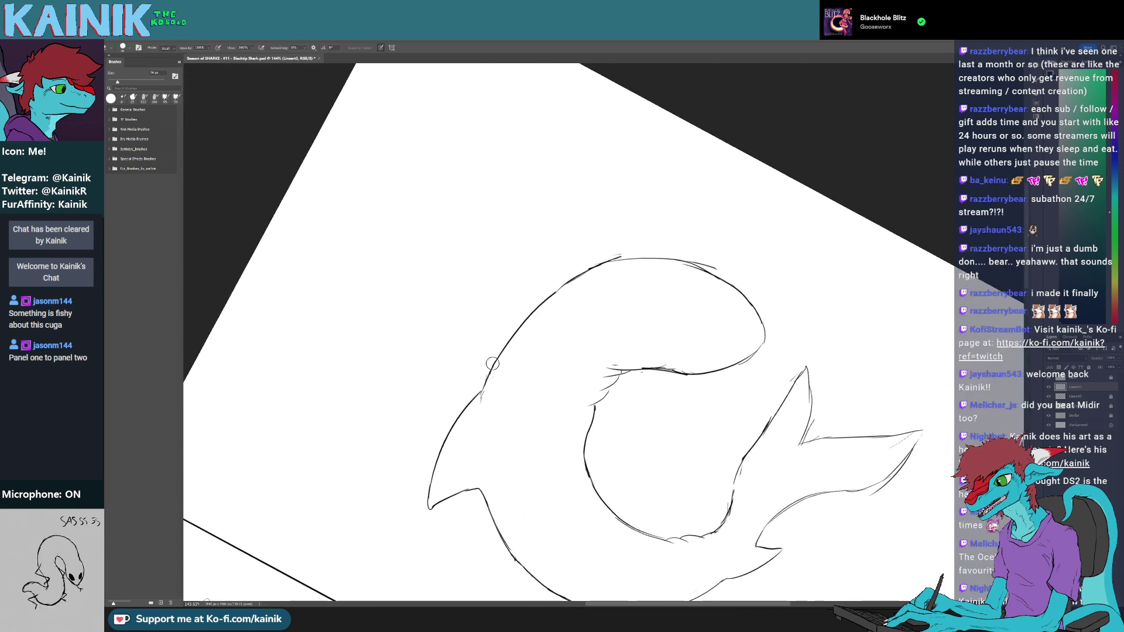
key(r)
mouse_move(499, 370)
mouse_down()
mouse_move(534, 449)
mouse_move(432, 507)
mouse_up()
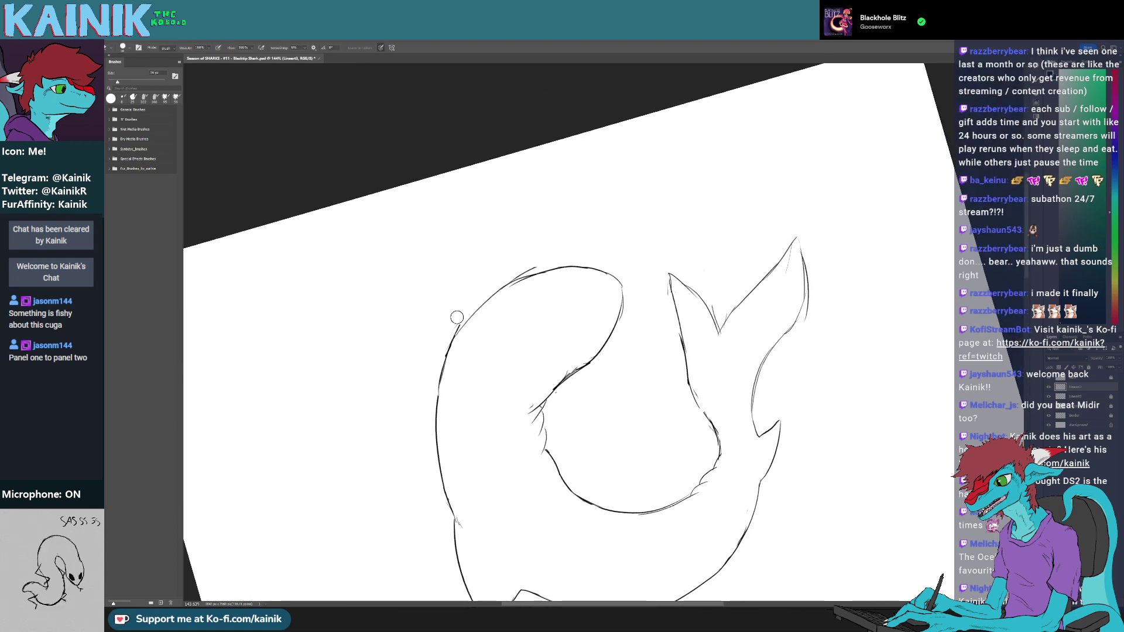
- Erase the rough strokes on the top of the head and redraw the outline down to the snout
key(b)
key(r)
drag(577, 264, 698, 280)
drag(702, 274, 712, 334)
drag(717, 377, 665, 269)
drag(696, 403, 607, 450)
key(b)
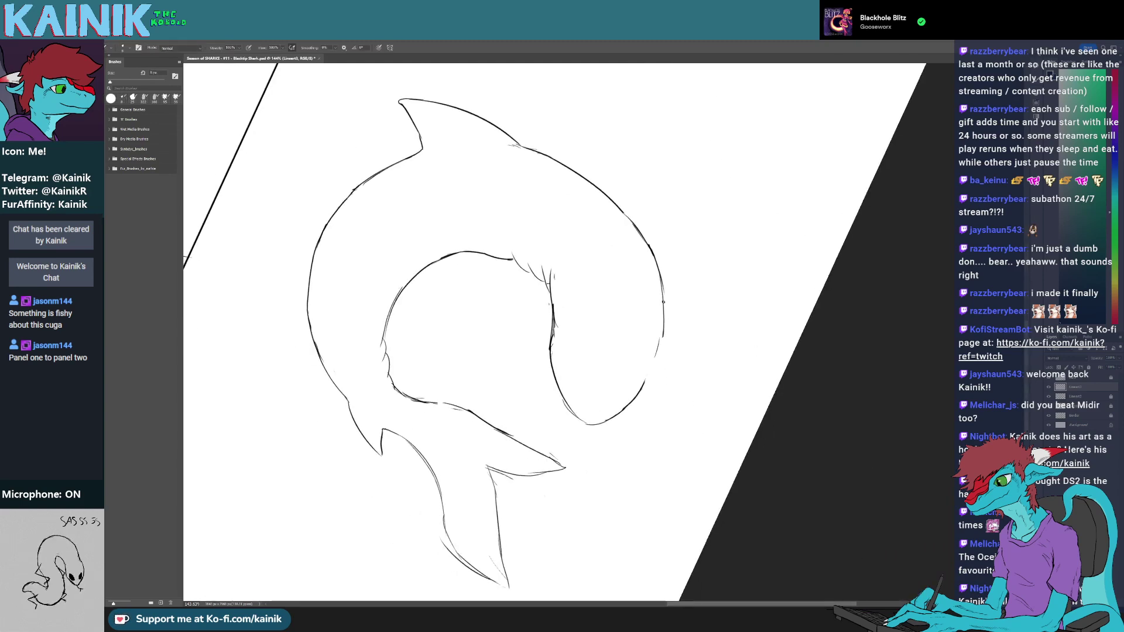
drag(661, 343, 640, 391)
drag(577, 473, 668, 446)
key(r)
- Draw a small oval eye with a pupil dot on the shark's head, close to the snout
key(b)
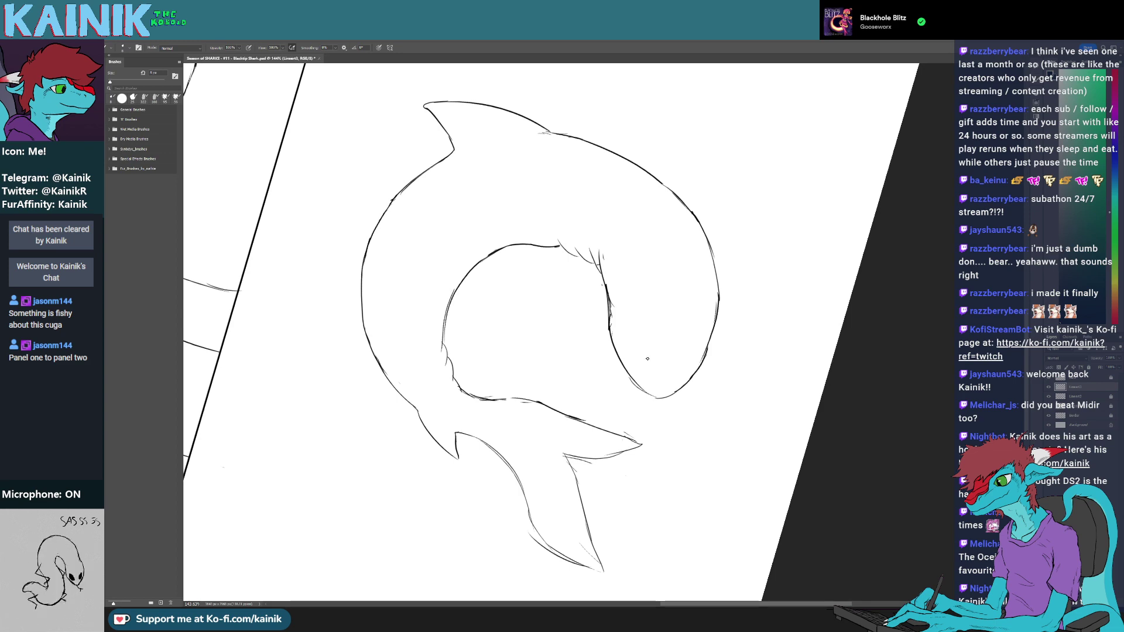
key(r)
drag(526, 428, 580, 455)
key(b)
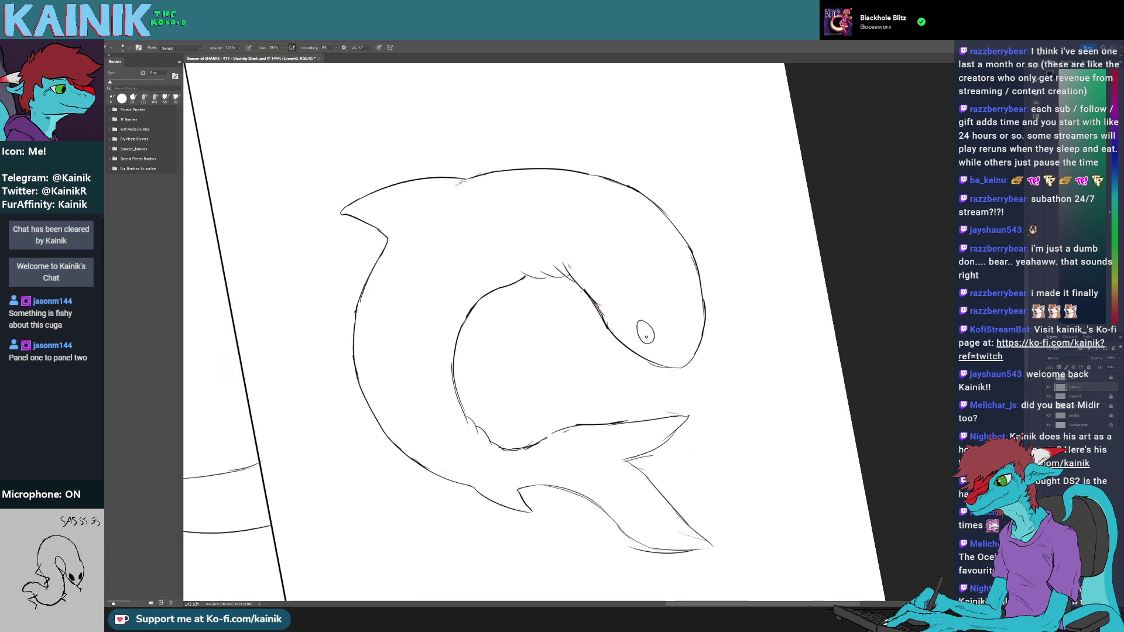
drag(644, 335, 648, 337)
- Examine the fins and body of the half-transformed figure in the second panel
drag(546, 417, 612, 380)
drag(292, 503, 562, 596)
drag(495, 484, 837, 325)
scroll(673, 376, right, 15)
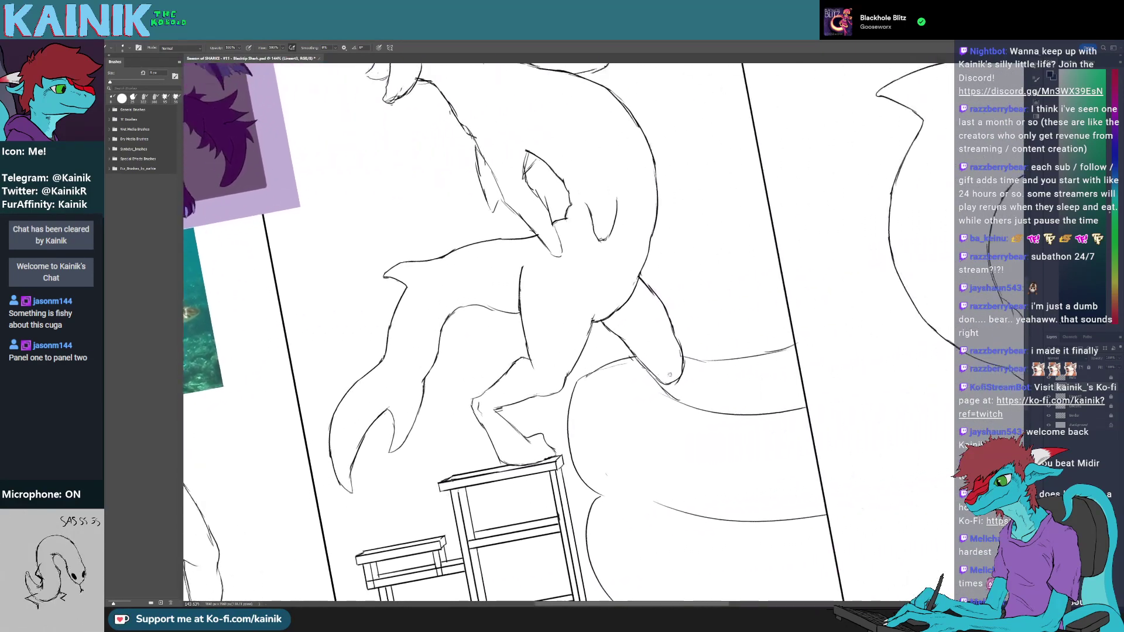
- Erase the overlapping scribbled strokes around the small fin under the third-panel shark's tail base
drag(424, 403, 367, 430)
key(r)
drag(774, 323, 775, 274)
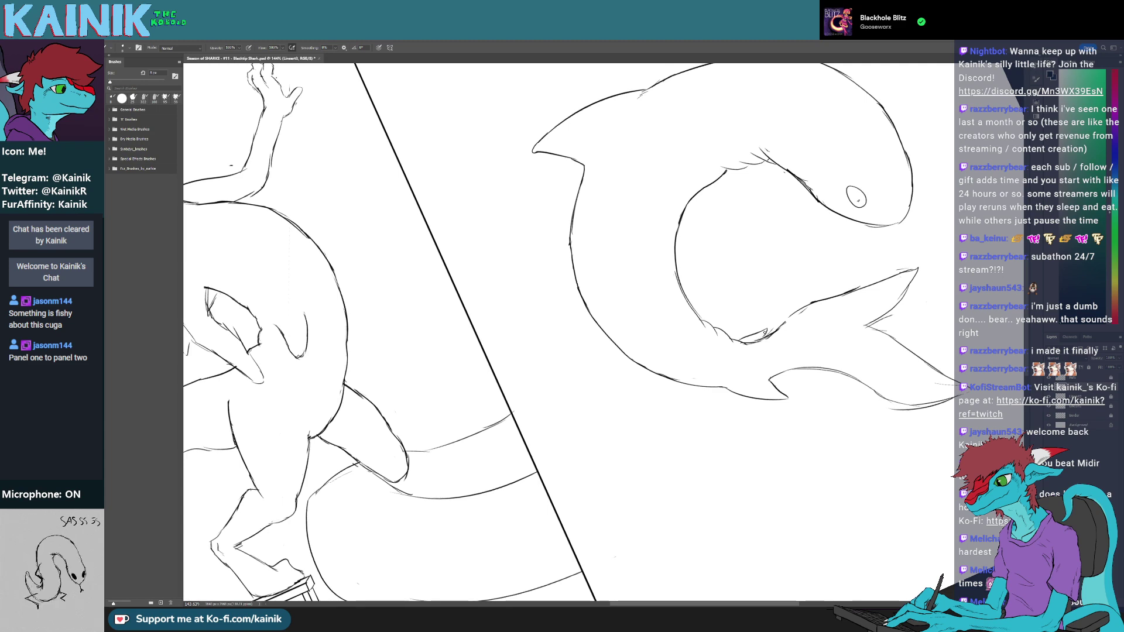
key(e)
drag(762, 332, 745, 338)
key(b)
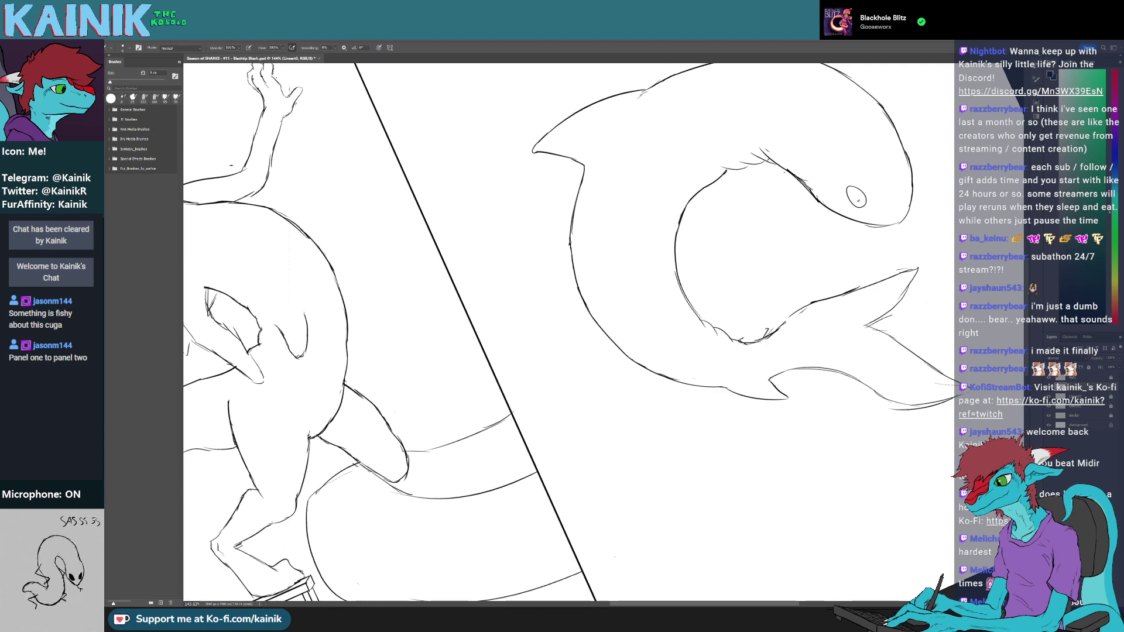
key(e)
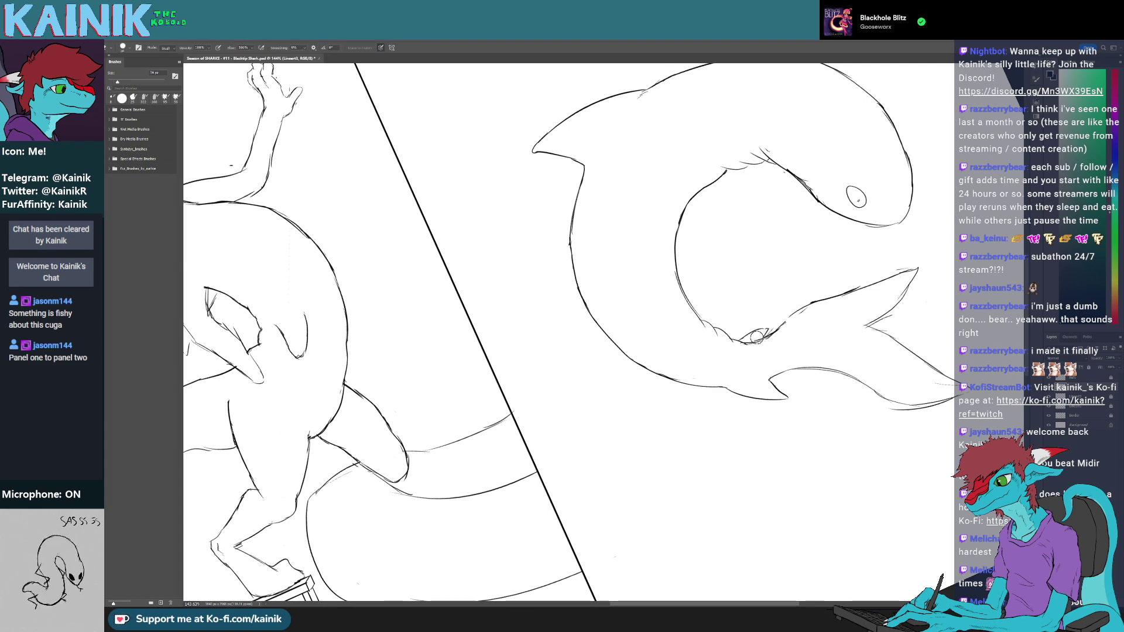
drag(780, 335, 601, 413)
- Redraw the pointed tip of the shark's larger tail lobe and erase the stray strokes beside it
key(r)
mouse_move(601, 412)
mouse_down()
mouse_move(619, 411)
mouse_move(517, 319)
mouse_move(562, 255)
mouse_move(578, 400)
mouse_move(632, 400)
mouse_move(562, 436)
mouse_move(435, 406)
mouse_move(444, 450)
mouse_up()
key(b)
key(r)
key(ctrl+z)
key(r)
key(r)
key(b)
key(b)
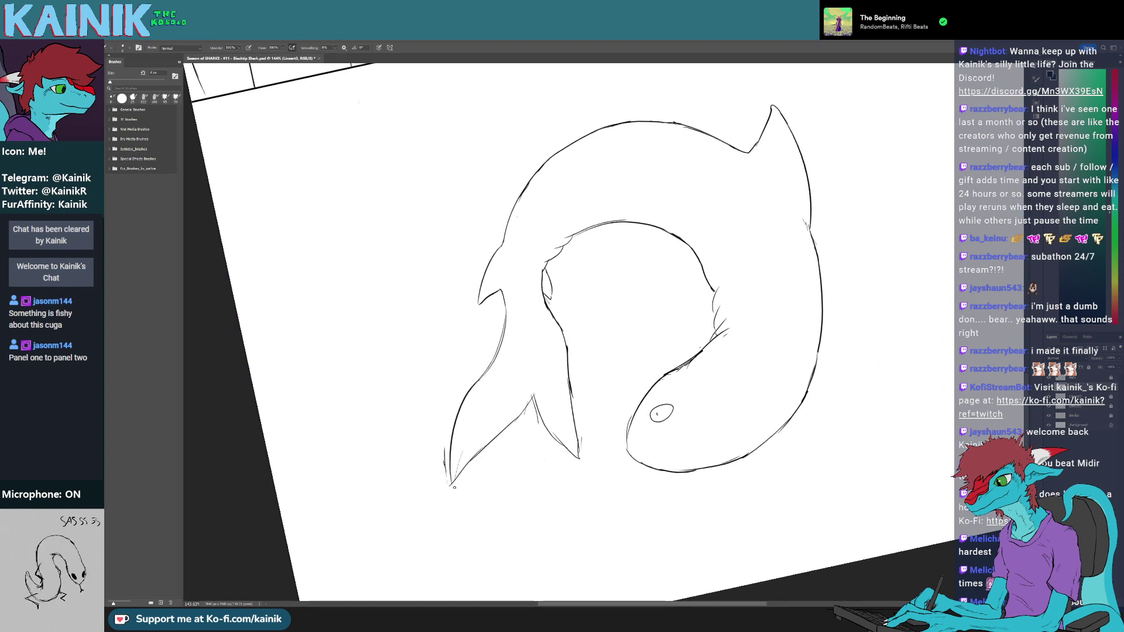
key(e)
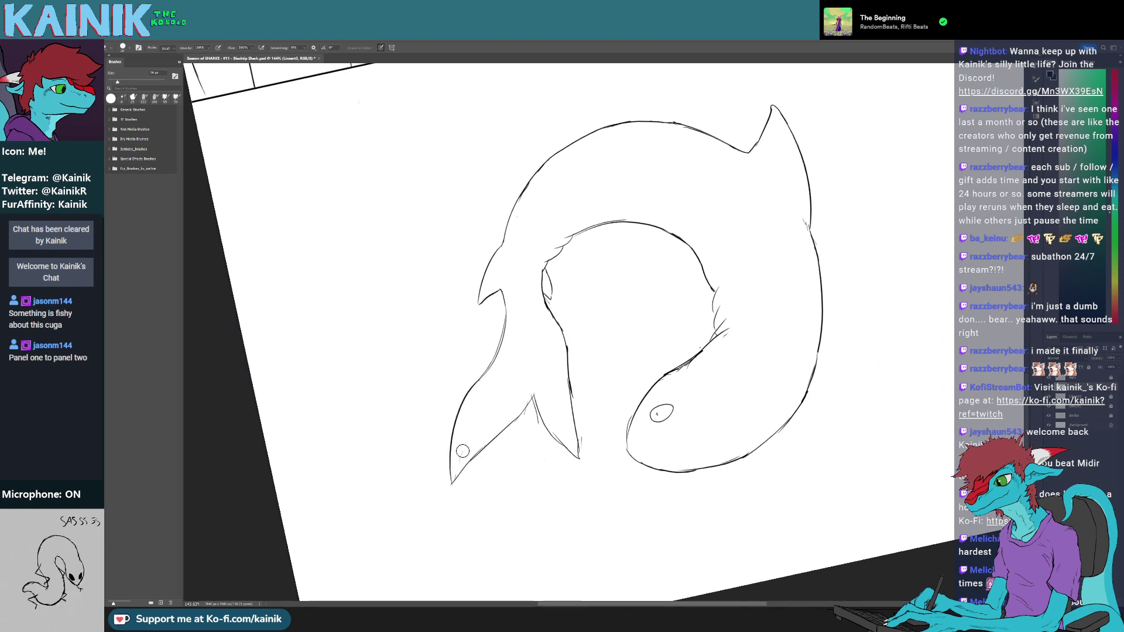
drag(463, 451, 451, 485)
key(b)
- Tidy the tip of the smaller tail lobe with short brush strokes
key(r)
drag(459, 523, 763, 262)
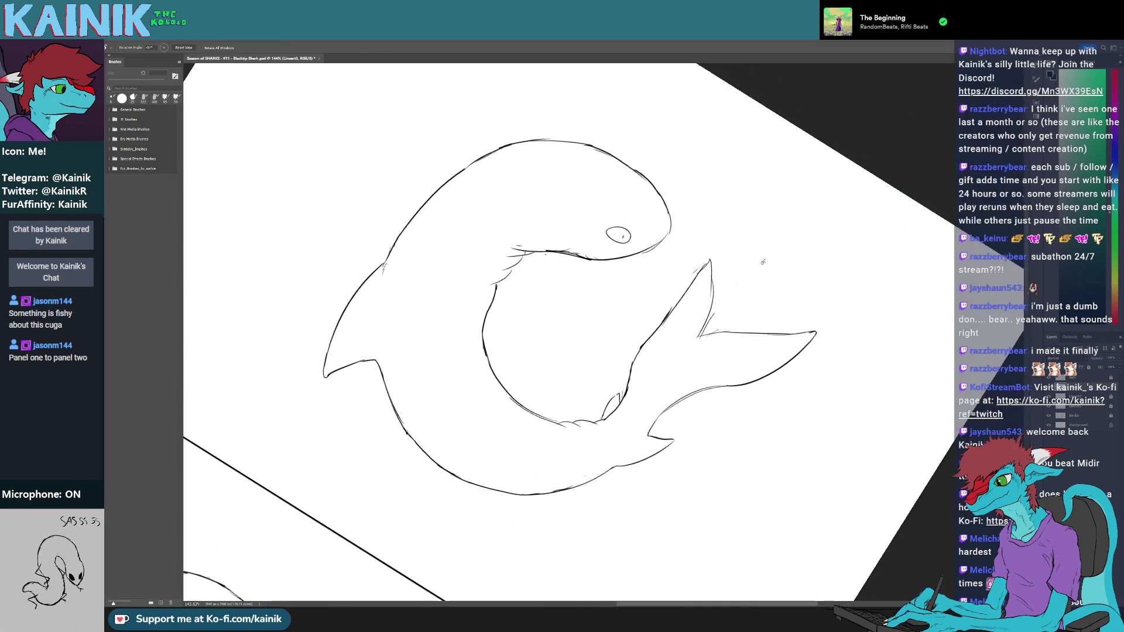
drag(706, 234, 663, 306)
key(b)
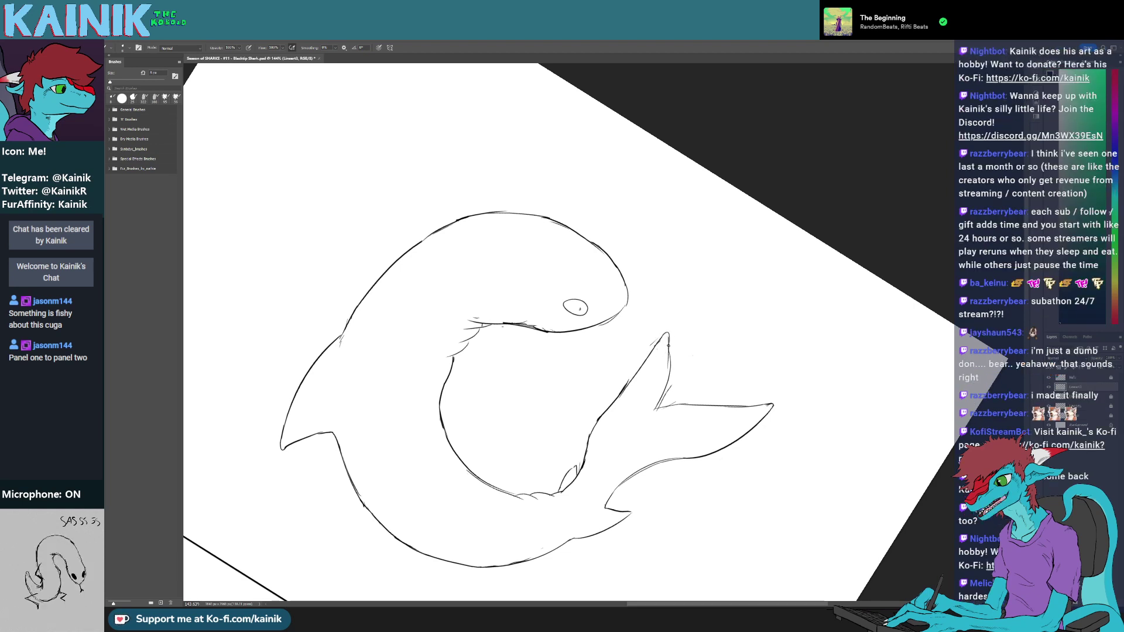
drag(666, 343, 666, 352)
key(b)
key(r)
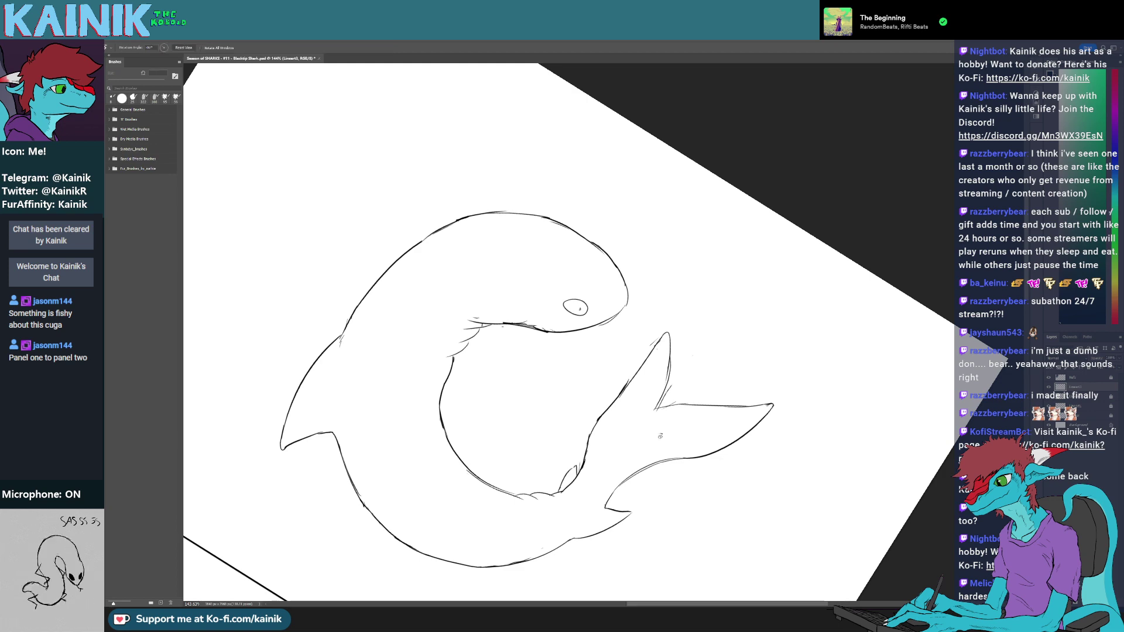
drag(660, 434, 612, 462)
key(e)
key(b)
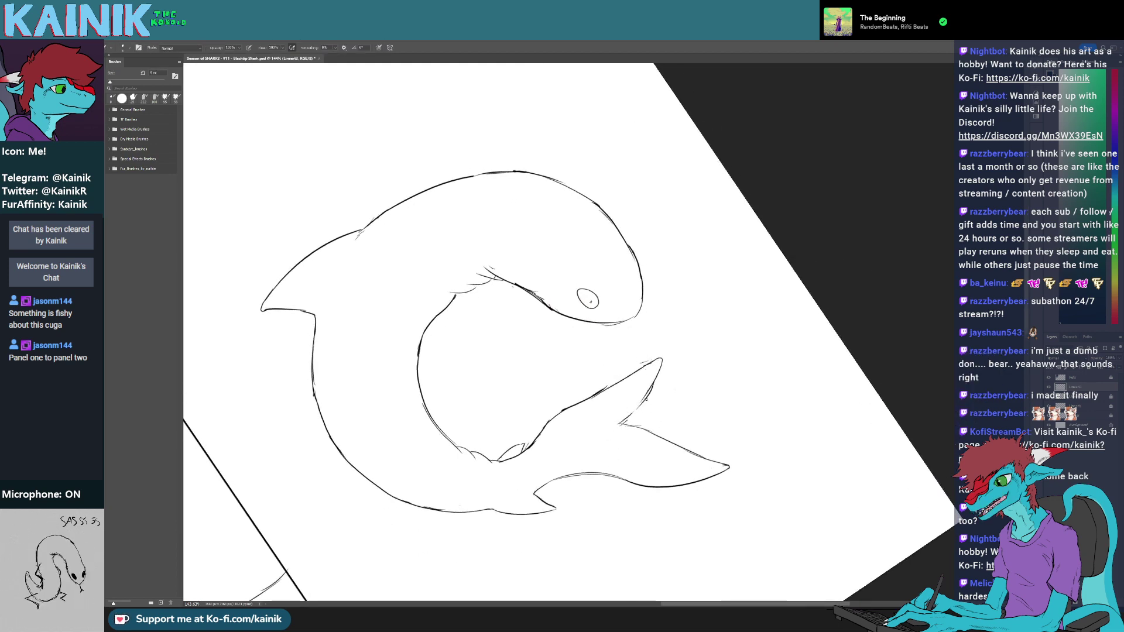
- Redraw the inner edge of the smaller tail lobe and clean the notch between the lobes to a single line
key(e)
key(b)
mouse_move(657, 384)
mouse_down()
mouse_move(638, 406)
mouse_move(562, 381)
mouse_move(508, 319)
mouse_move(645, 452)
mouse_up()
key(r)
drag(422, 503, 808, 193)
drag(363, 577, 531, 220)
drag(808, 117, 381, 498)
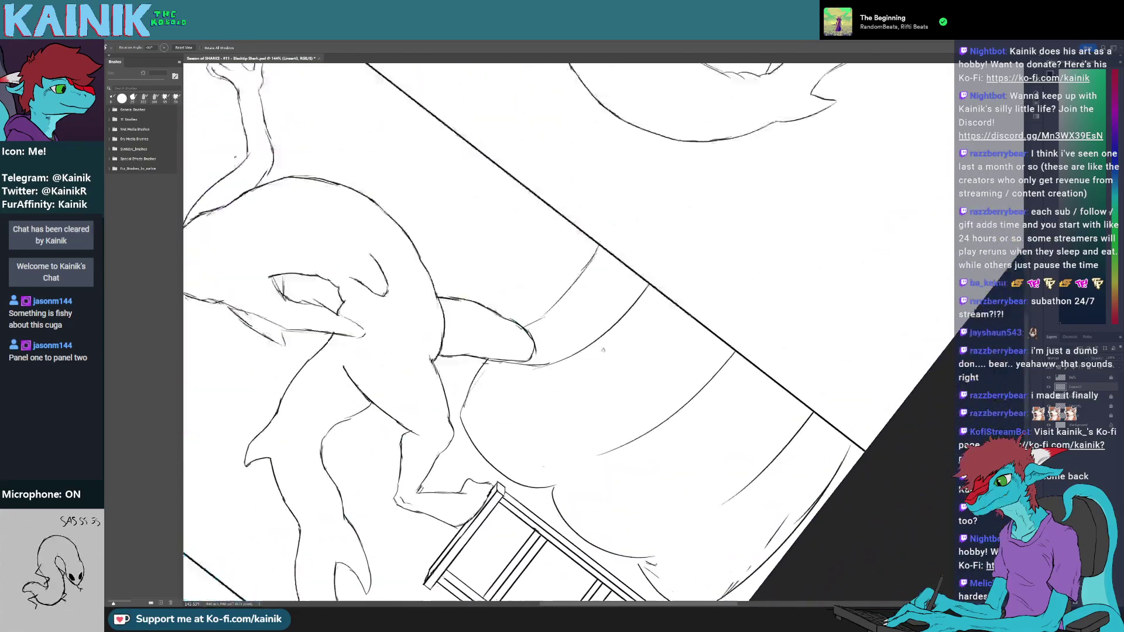
mouse_move(773, 111)
mouse_down()
mouse_move(577, 397)
mouse_move(518, 375)
mouse_move(520, 385)
mouse_move(496, 307)
mouse_up()
key(ctrl+z)
key(r)
key(e)
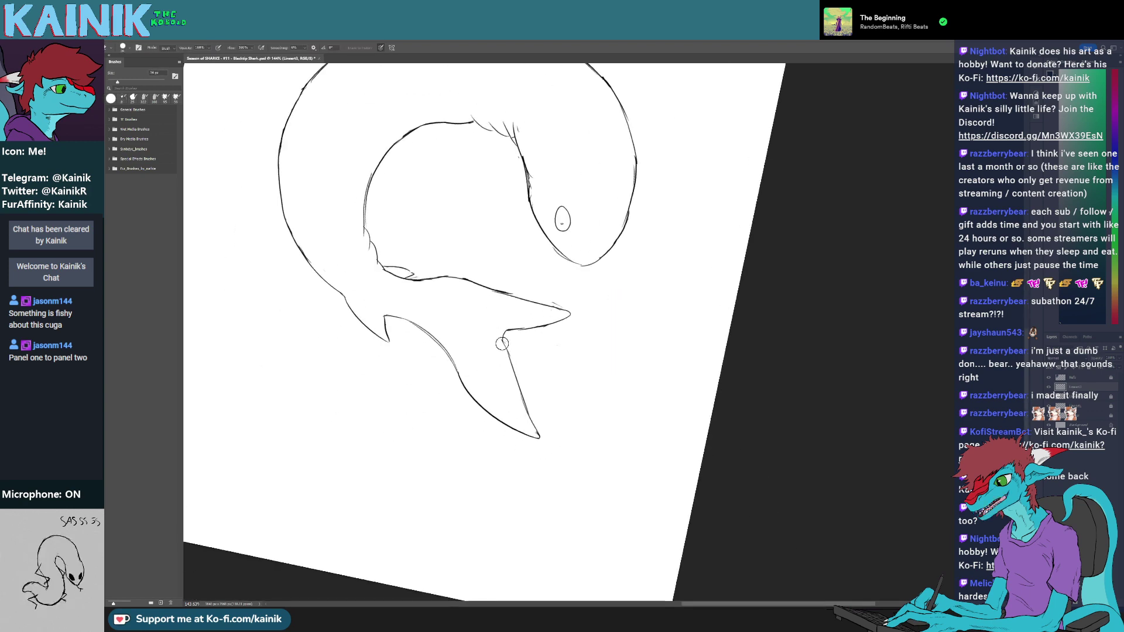
key(b)
- Erase the leftover strokes along the outer edge of the smaller tail lobe near its tip
key(r)
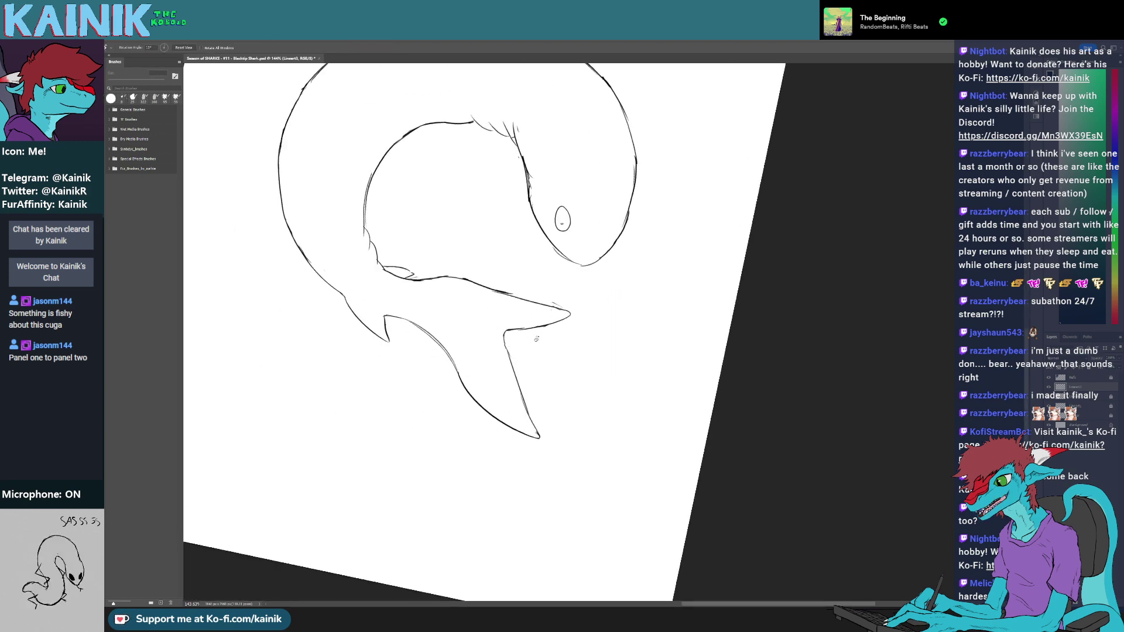
drag(566, 340, 584, 337)
key(e)
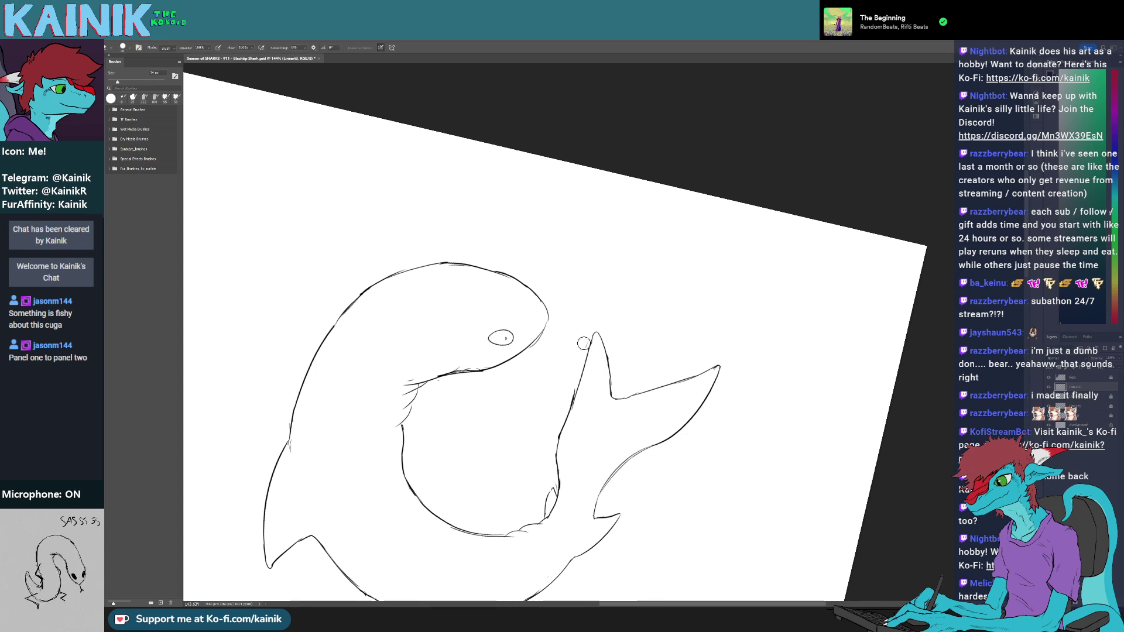
scroll(555, 373, down, 3)
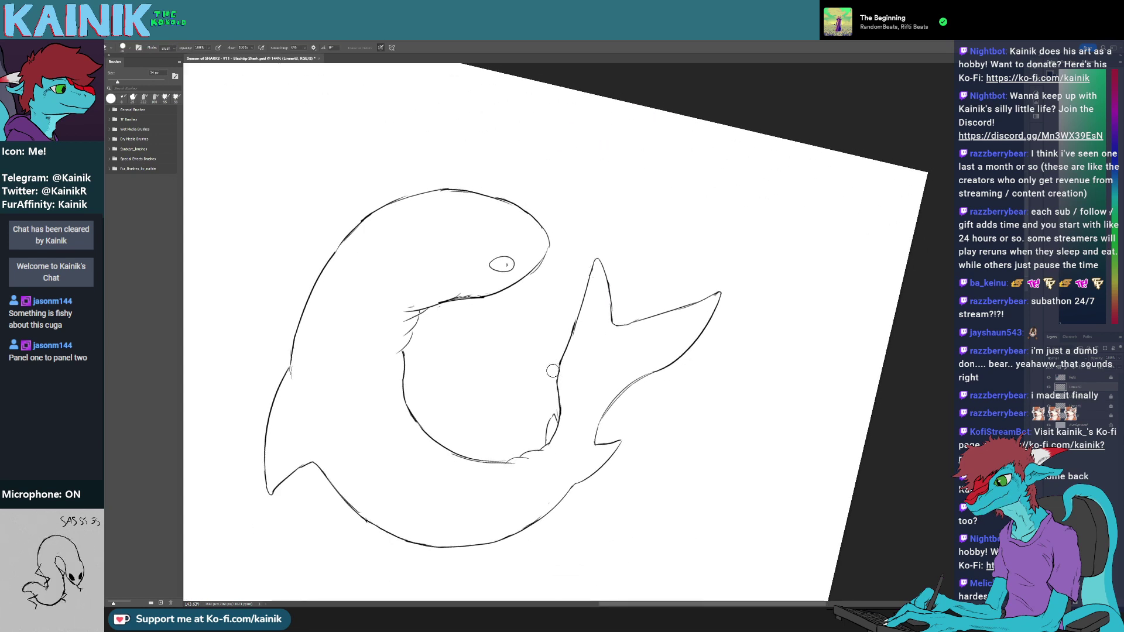
mouse_move(508, 512)
mouse_down()
mouse_move(543, 489)
mouse_move(432, 410)
mouse_move(491, 441)
mouse_move(665, 392)
mouse_up()
- Touch up the small fin under the tail base and thin the inner belly outline just ahead of it
key(r)
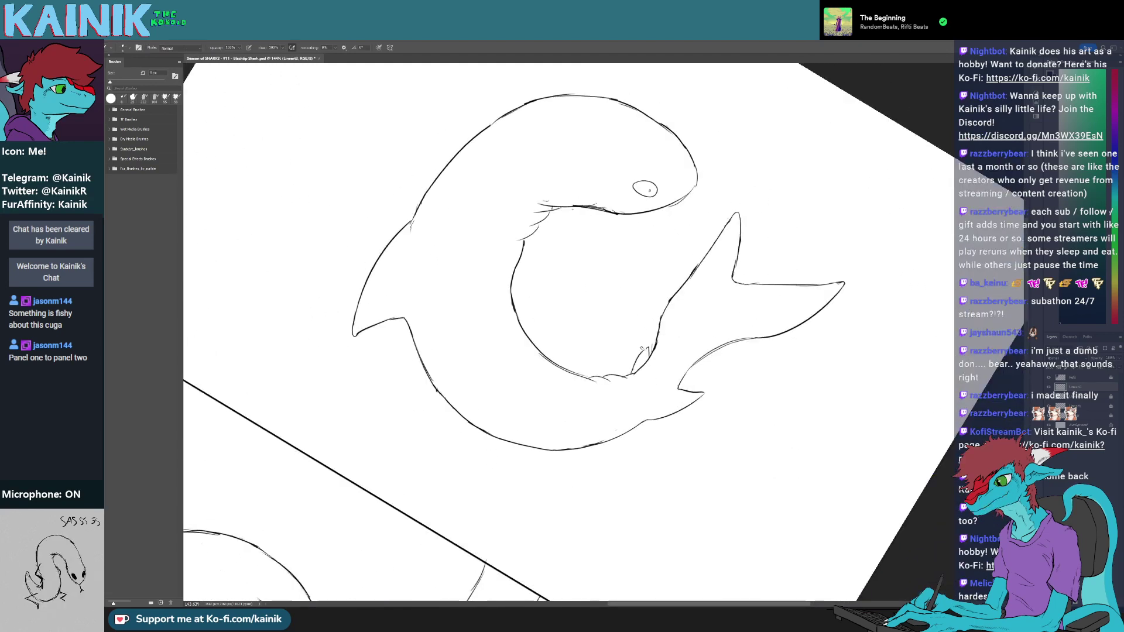
scroll(676, 433, down, 3)
drag(676, 433, 514, 418)
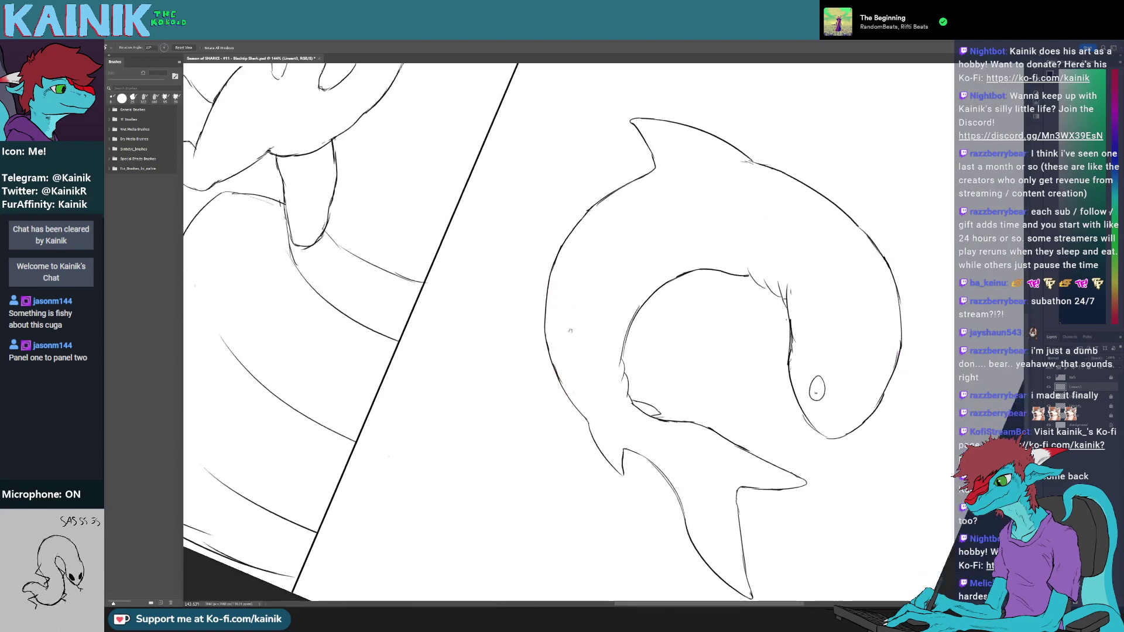
drag(567, 329, 478, 349)
key(e)
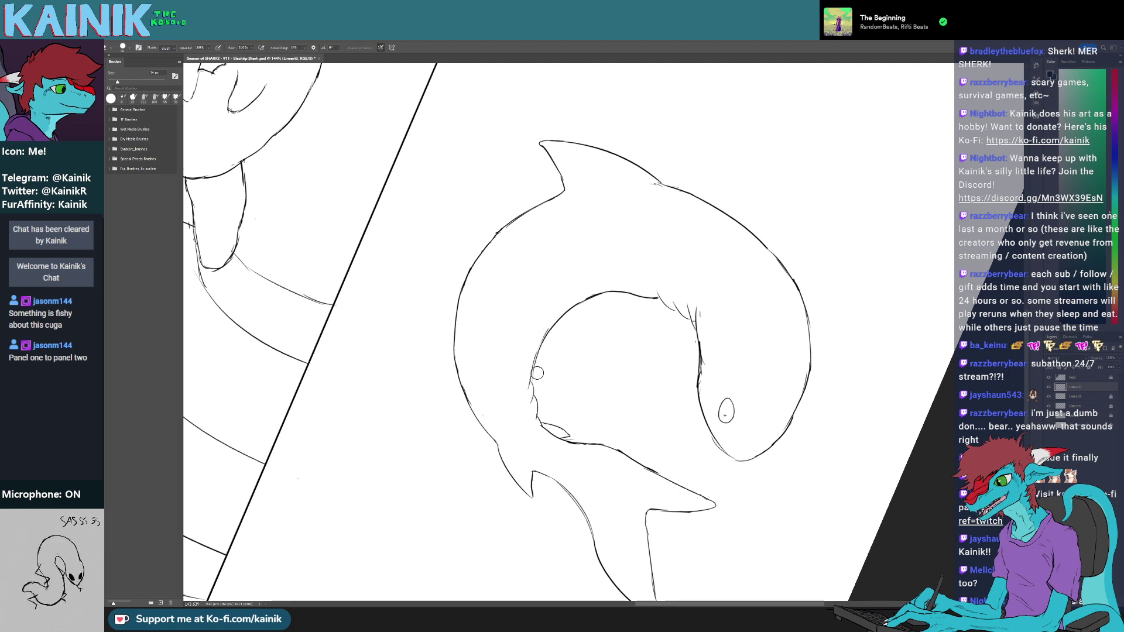
key(b)
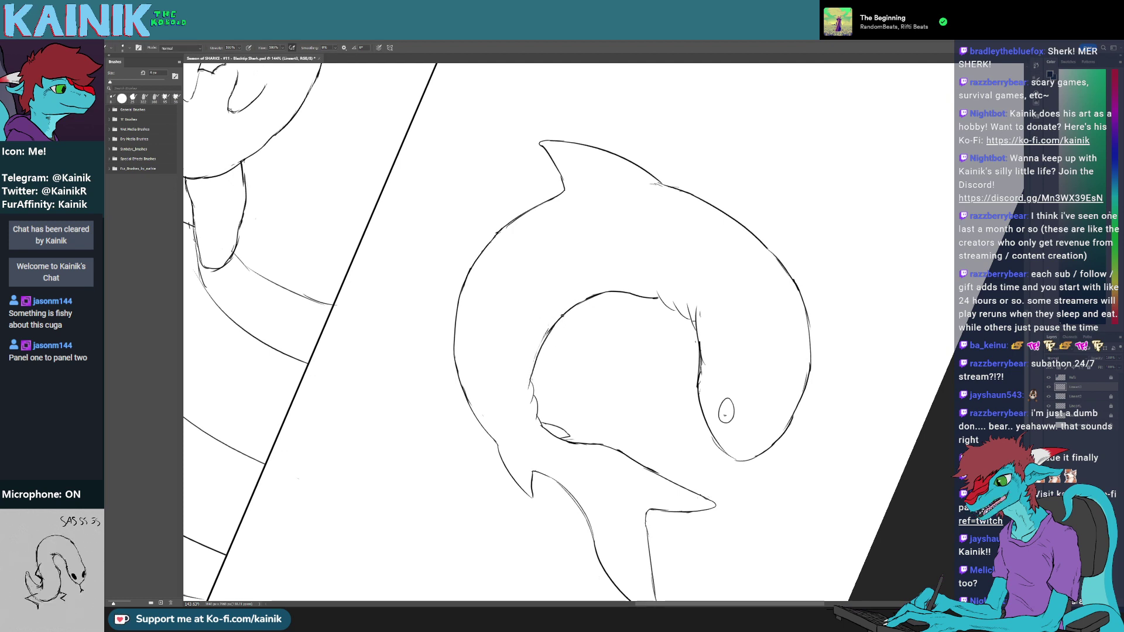
key(r)
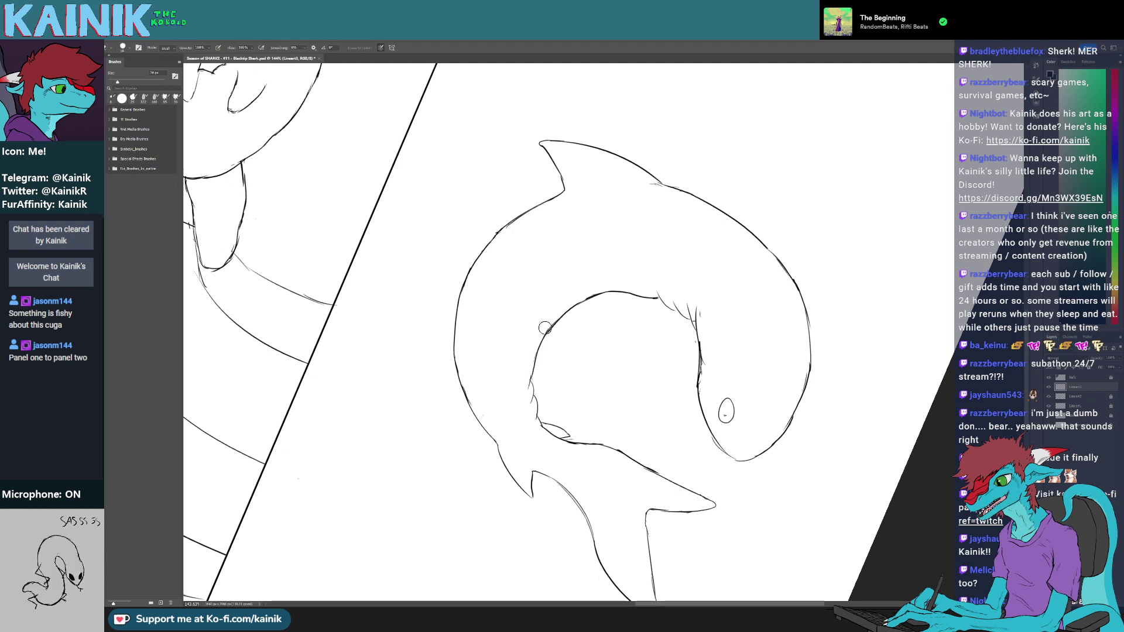
- Erase the overlapping strokes along the shark's throat and lower jaw line
drag(546, 340, 892, 241)
mouse_move(432, 269)
mouse_down()
mouse_move(729, 160)
mouse_move(837, 264)
mouse_move(593, 340)
mouse_up()
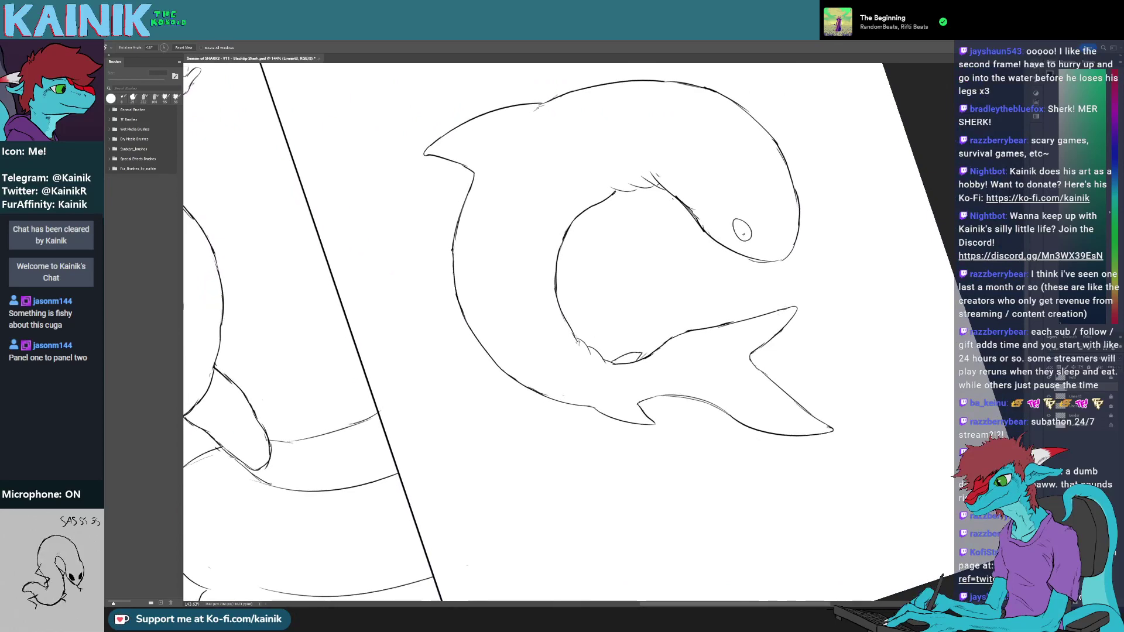
mouse_move(477, 311)
mouse_down()
mouse_move(472, 402)
mouse_move(639, 428)
mouse_up()
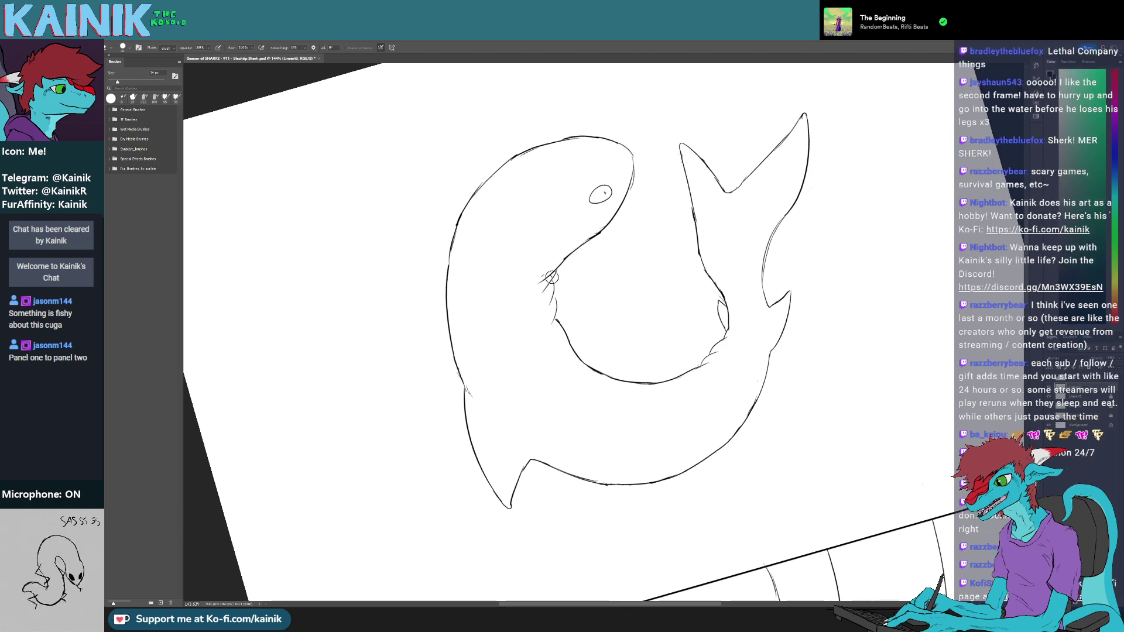
drag(550, 277, 476, 436)
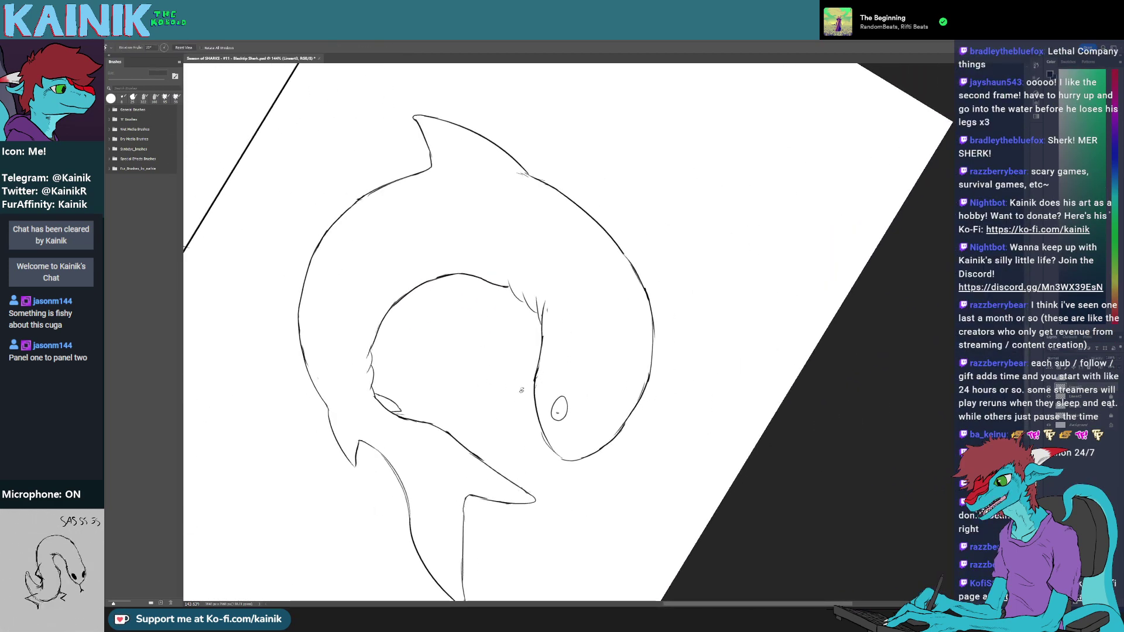
drag(541, 378, 544, 391)
- Thin the doubled outline of the tail behind the second dorsal fin and redraw it as one line
mouse_move(469, 446)
mouse_down()
mouse_move(439, 410)
mouse_move(485, 278)
mouse_up()
drag(508, 305, 498, 360)
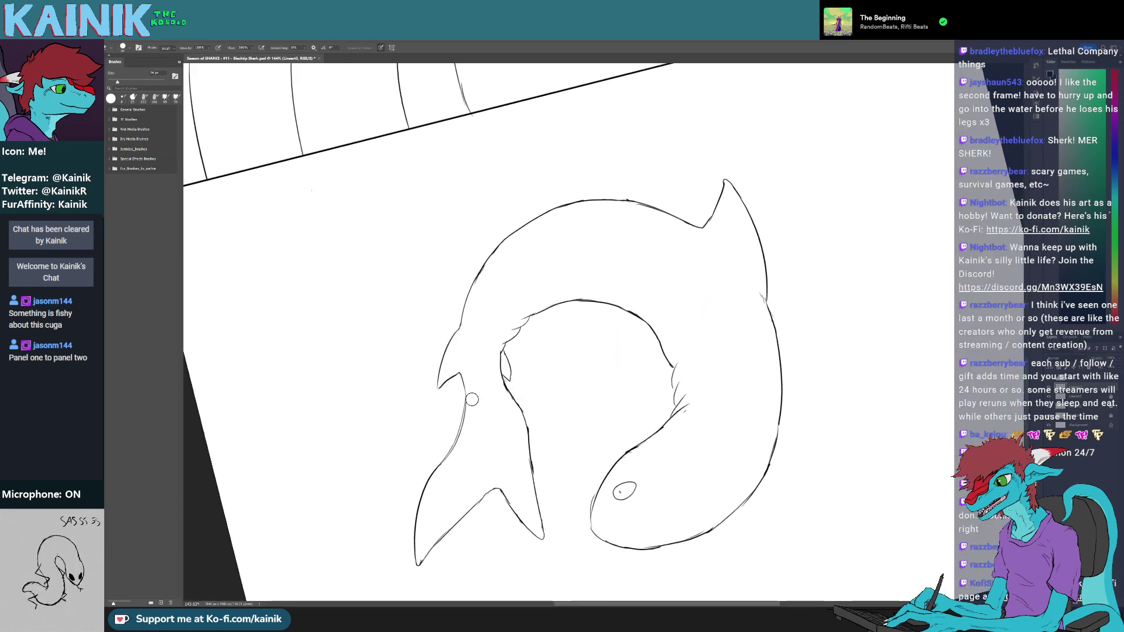
key(b)
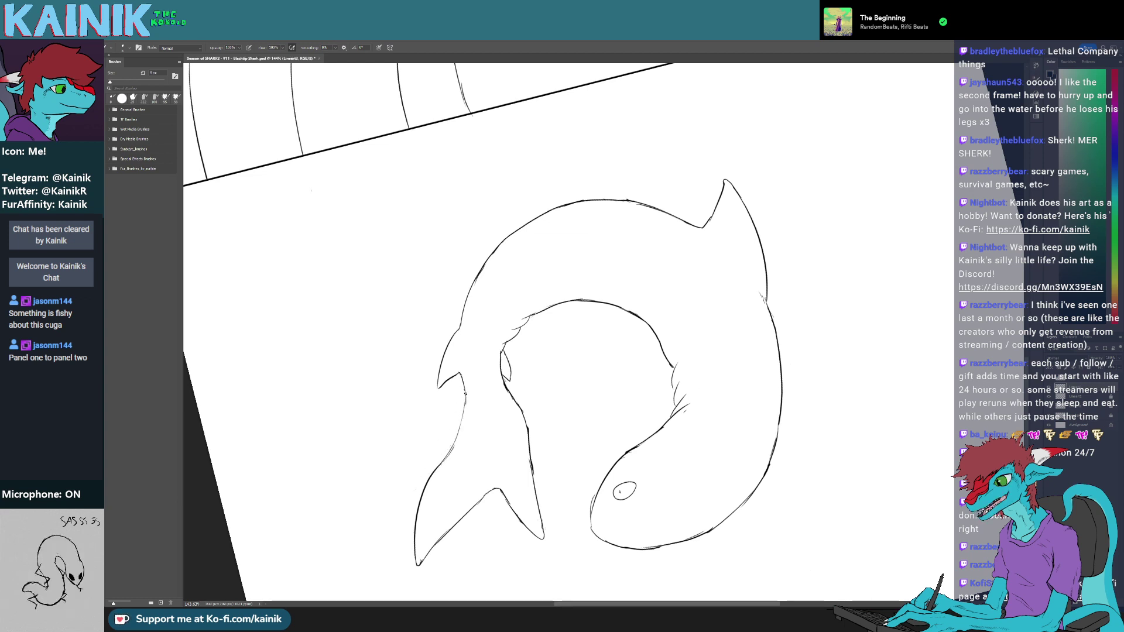
mouse_move(465, 394)
mouse_down()
mouse_move(448, 453)
mouse_move(527, 481)
mouse_move(576, 483)
mouse_move(530, 430)
mouse_move(572, 424)
mouse_move(543, 373)
mouse_move(530, 376)
mouse_up()
key(r)
key(b)
- Examine the fin placement in the blacktip shark reference photo and on the second-panel figure
key(r)
drag(574, 443, 820, 328)
drag(503, 404, 690, 381)
drag(616, 364, 734, 545)
drag(734, 438, 730, 499)
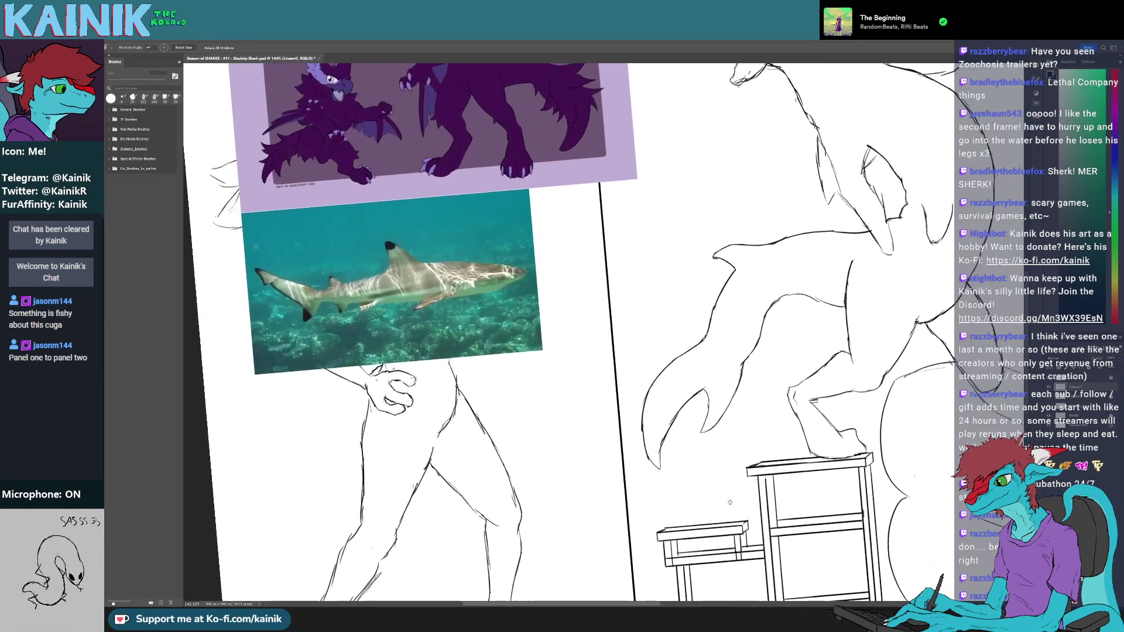
drag(878, 492, 311, 475)
drag(797, 460, 554, 469)
mouse_move(726, 457)
mouse_down()
mouse_move(620, 490)
mouse_move(514, 368)
mouse_up()
- Draw a small V-shaped fin on the shark's side near the tail base and refine its front edge
key(b)
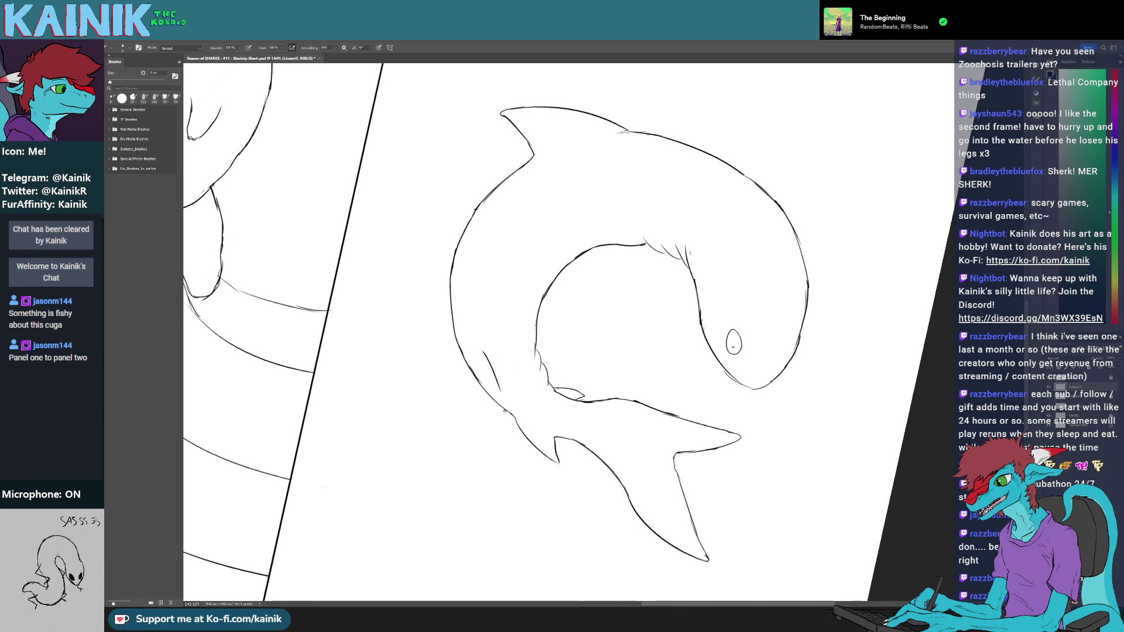
mouse_move(506, 389)
mouse_down()
mouse_move(519, 363)
mouse_move(509, 373)
mouse_up()
key(r)
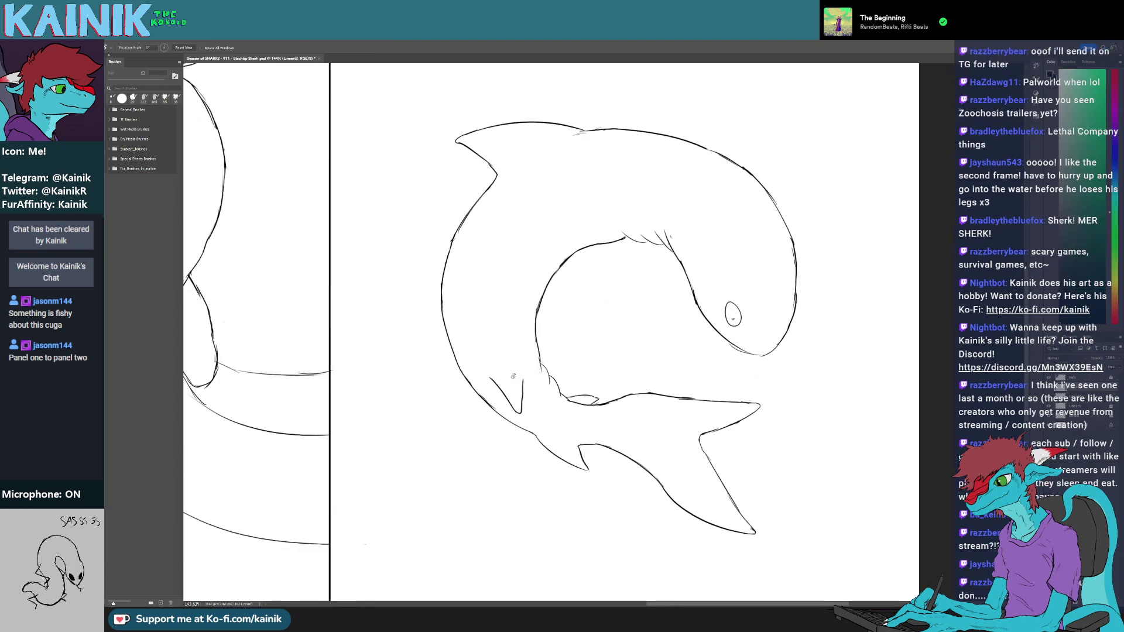
key(b)
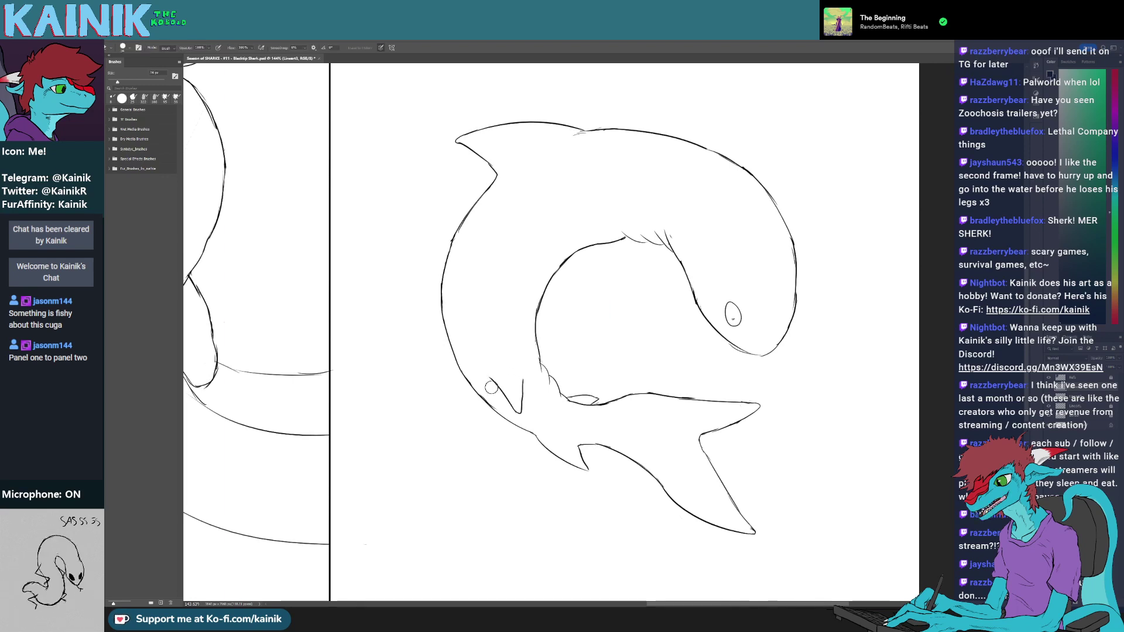
key(b)
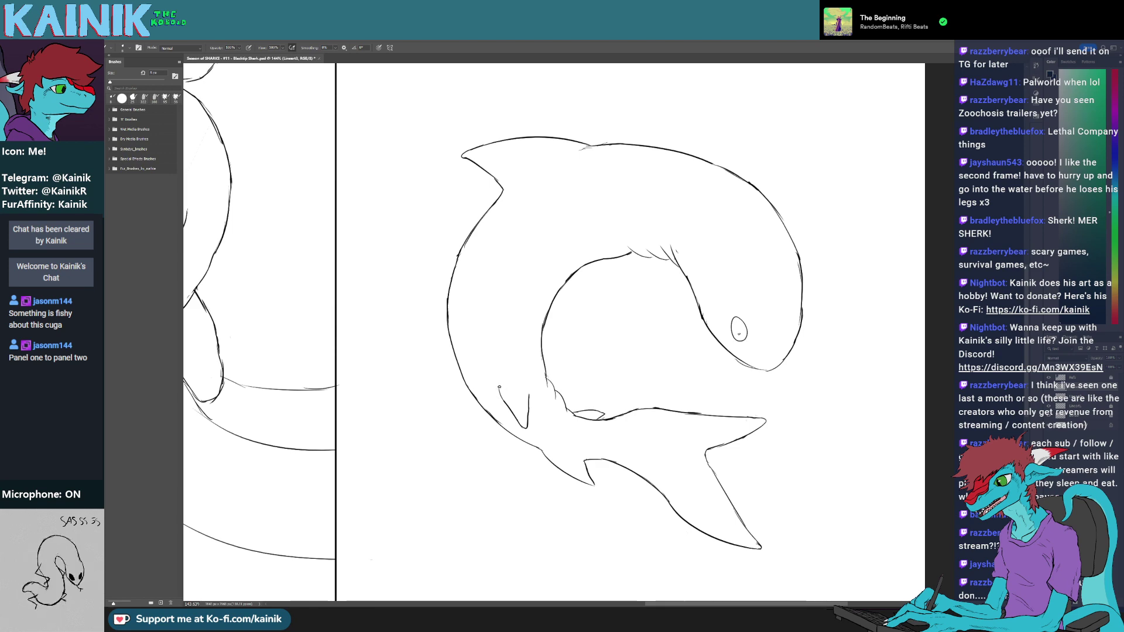
drag(491, 381, 503, 413)
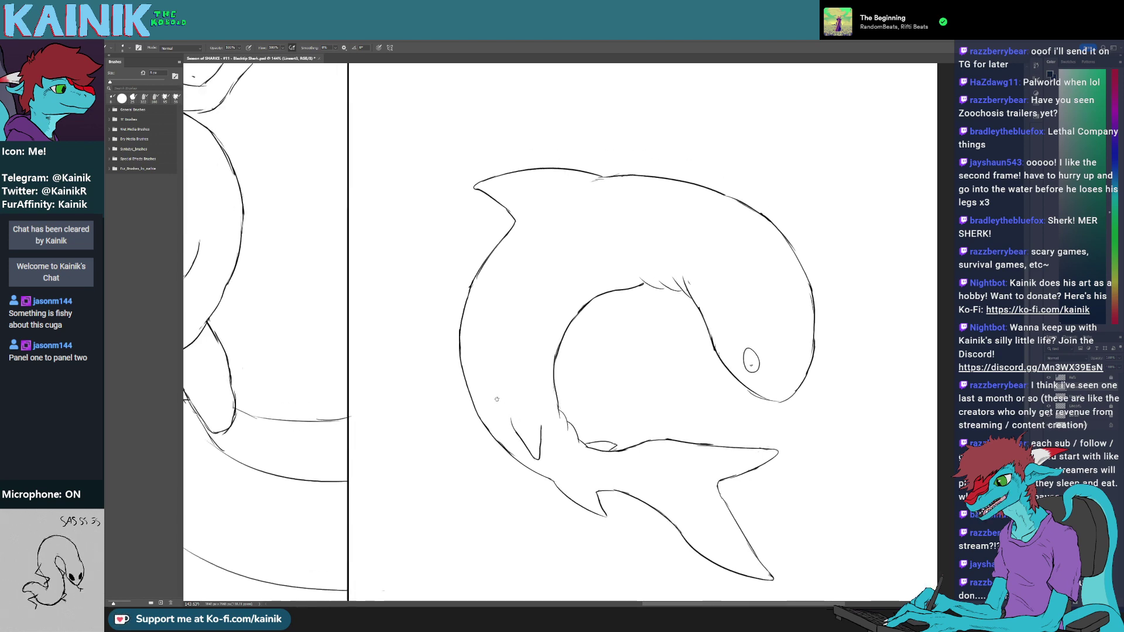
mouse_move(560, 343)
mouse_down()
mouse_move(553, 365)
mouse_move(576, 380)
mouse_up()
- Thin the rough outline along the shark's back between the large dorsal fin and the tail
key(e)
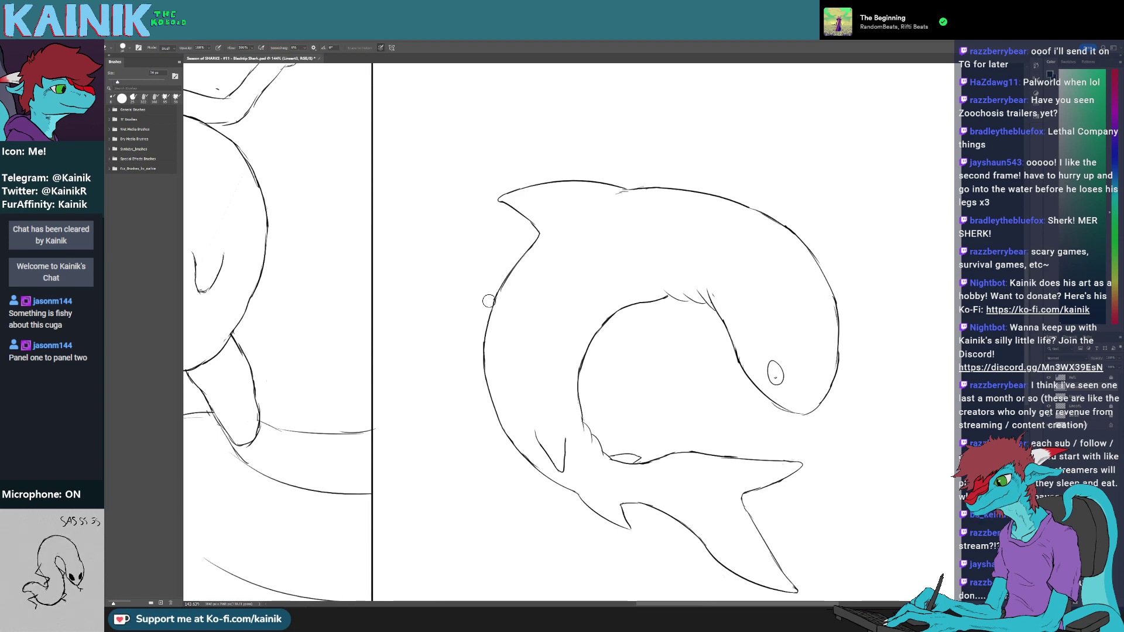
mouse_move(504, 286)
mouse_down()
mouse_move(518, 313)
mouse_move(528, 295)
mouse_up()
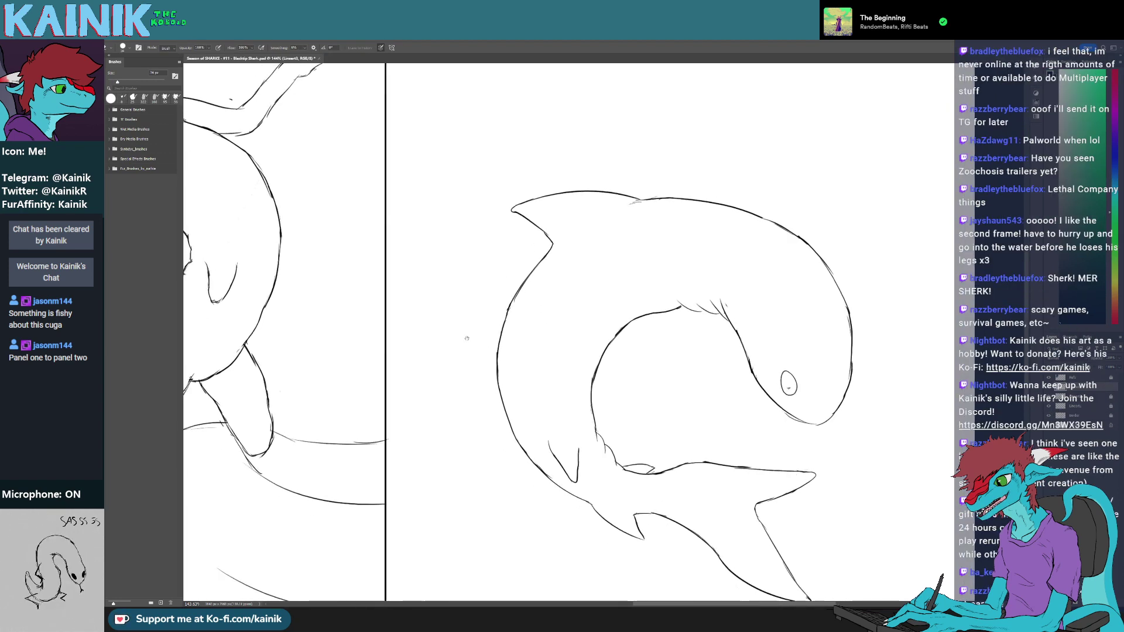
drag(416, 341, 861, 270)
drag(487, 308, 200, 401)
drag(592, 369, 383, 356)
- Draw a pectoral fin overlapping the inner belly curve behind the gills and erase the body outline crossing it
key(b)
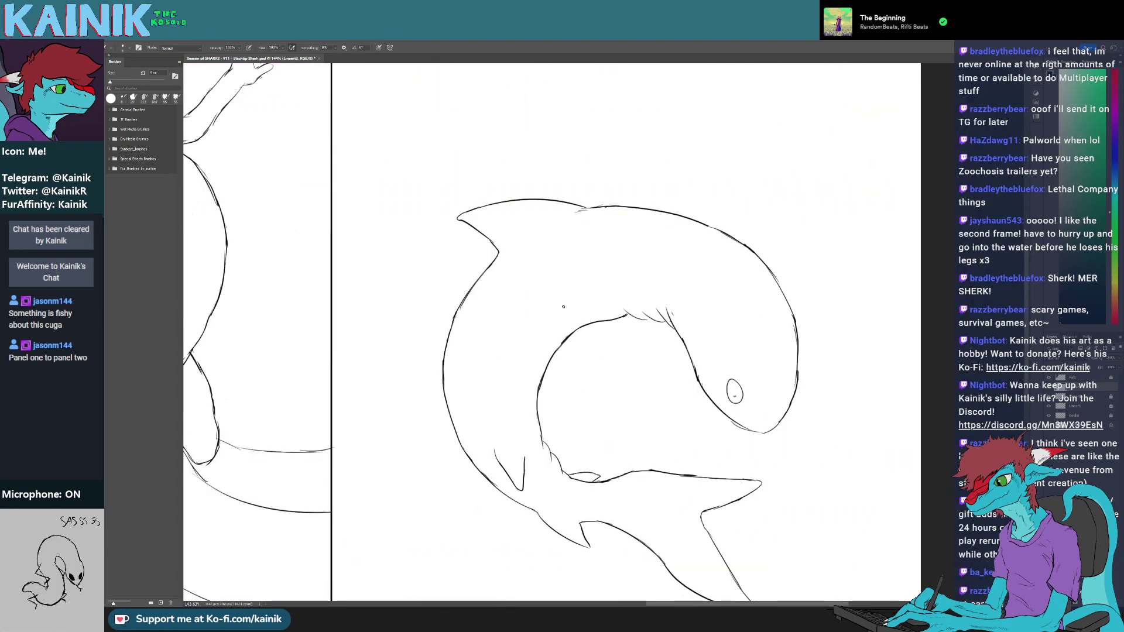
drag(551, 320, 566, 372)
key(ctrl+z)
key(e)
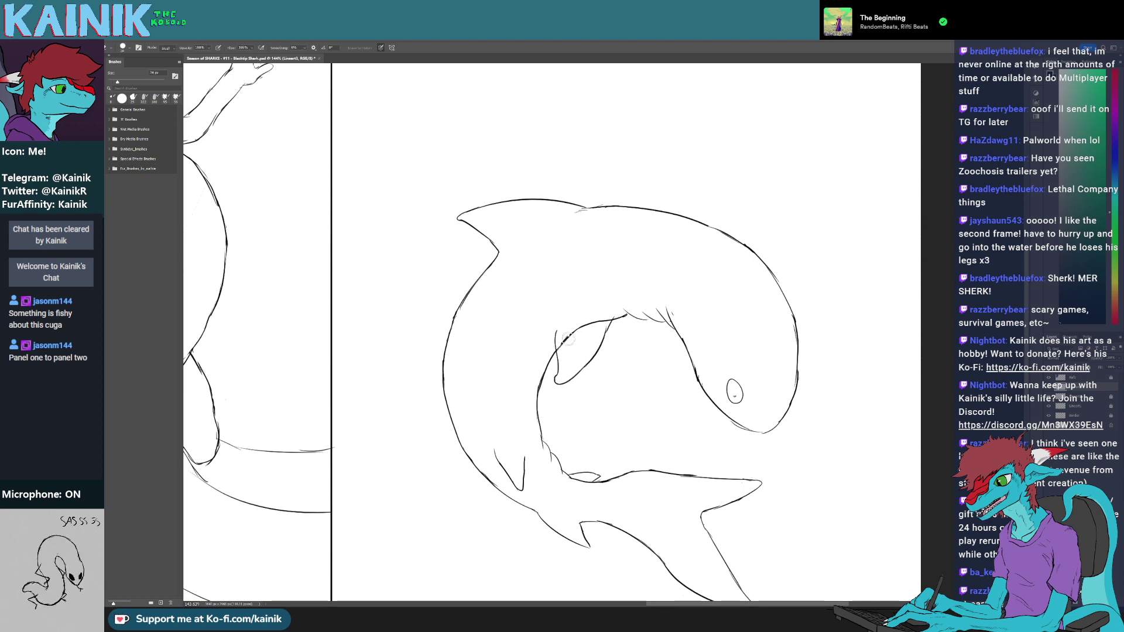
mouse_move(568, 335)
mouse_down()
mouse_move(604, 317)
mouse_move(651, 378)
mouse_move(650, 355)
mouse_move(673, 351)
mouse_move(655, 336)
mouse_up()
key(r)
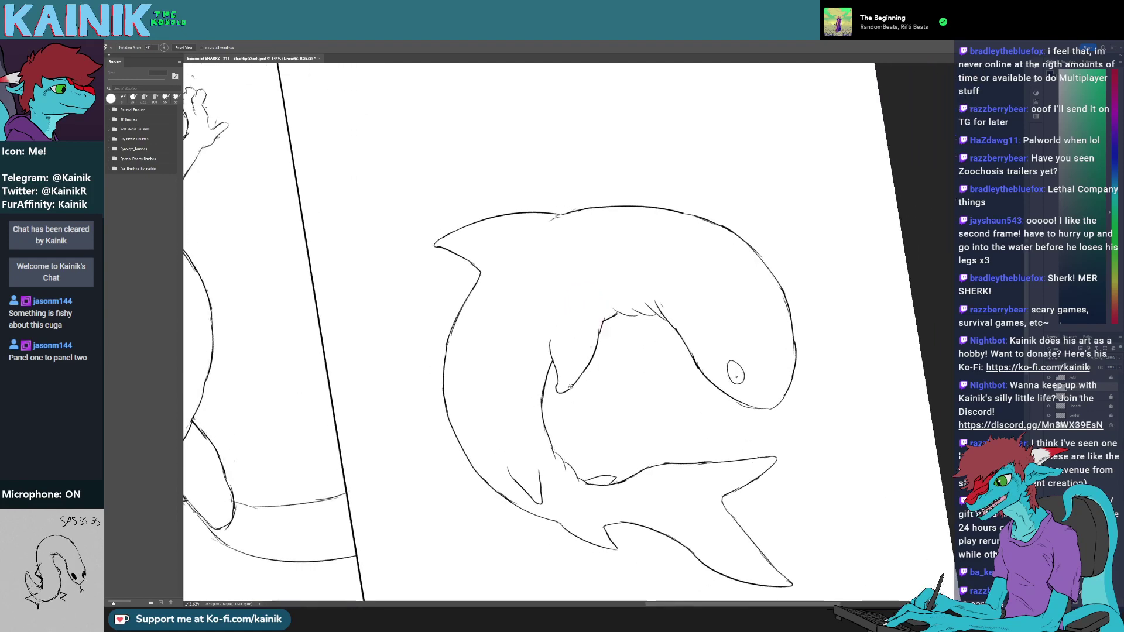
- Clean and close the outline at the tip of the third-panel shark's snout
key(b)
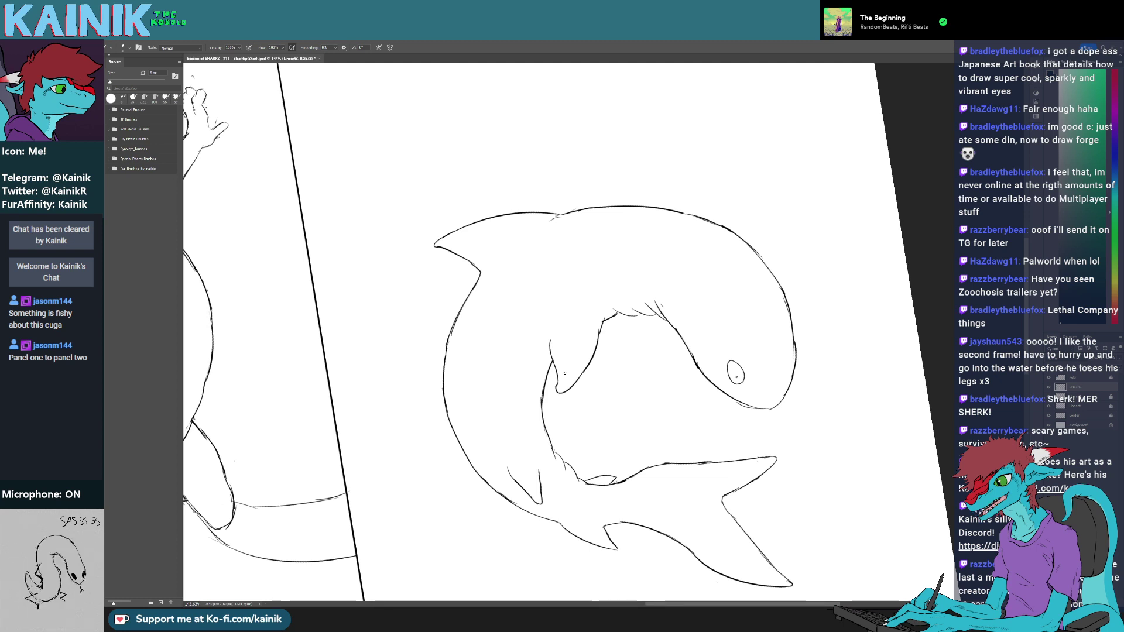
key(e)
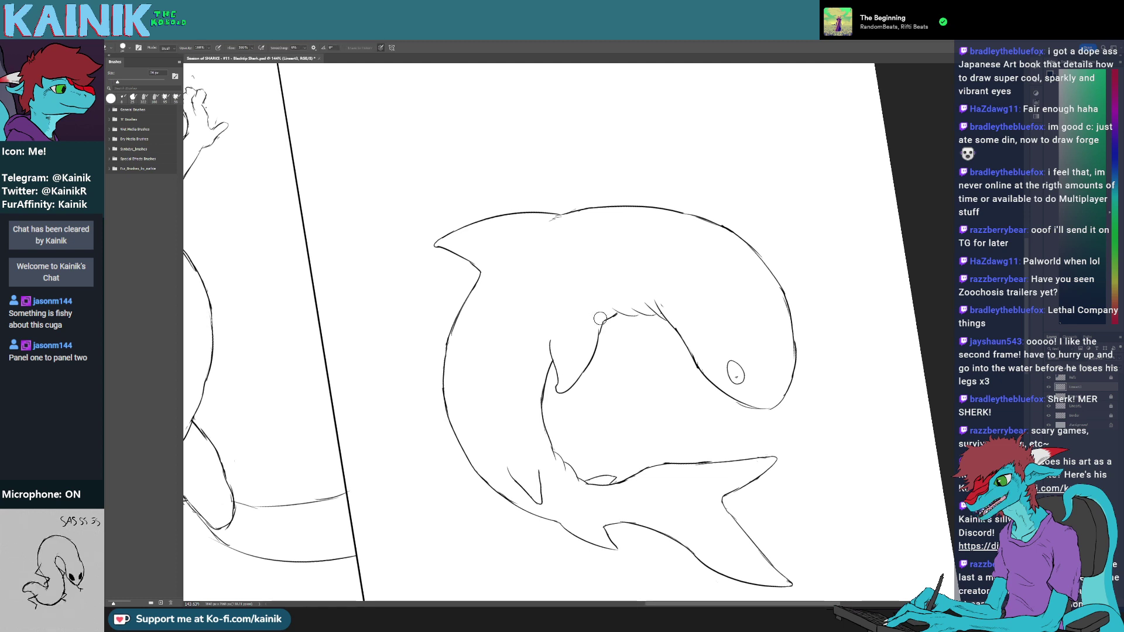
drag(666, 306, 639, 342)
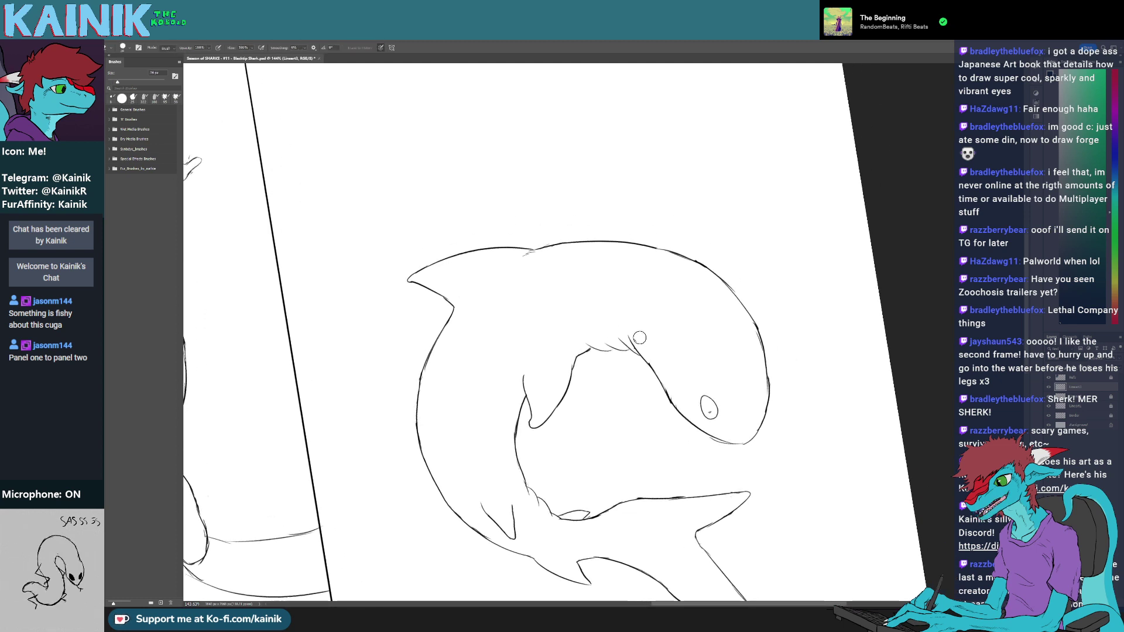
key(r)
mouse_move(720, 315)
mouse_down()
mouse_move(695, 230)
mouse_move(635, 201)
mouse_up()
key(b)
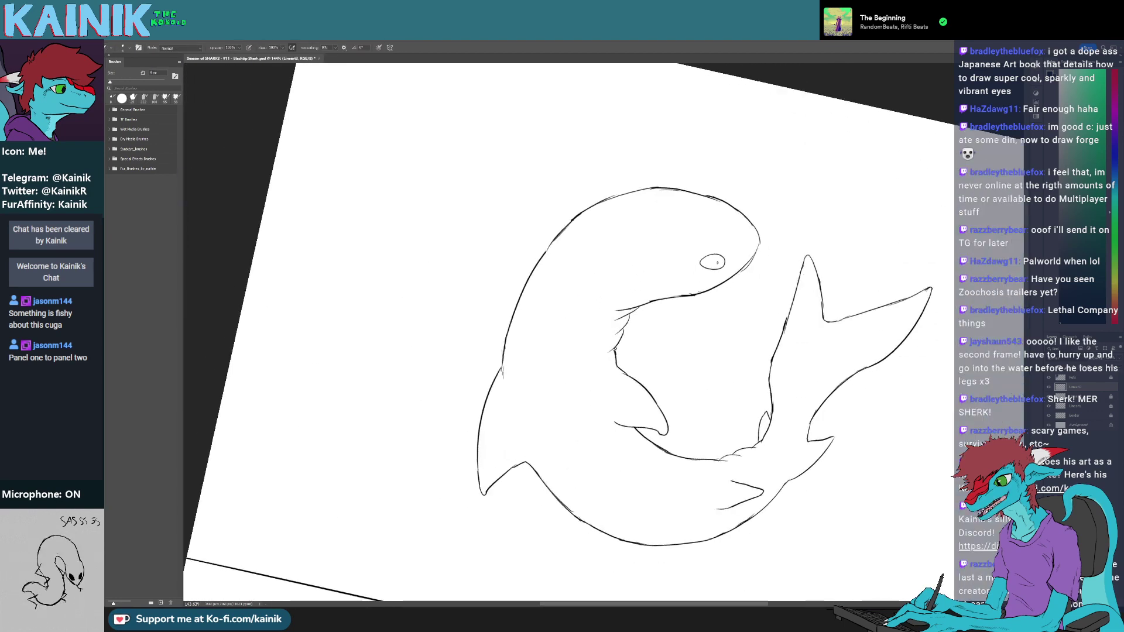
key(r)
mouse_move(616, 350)
mouse_down()
mouse_move(562, 275)
mouse_move(519, 449)
mouse_move(689, 368)
mouse_up()
key(b)
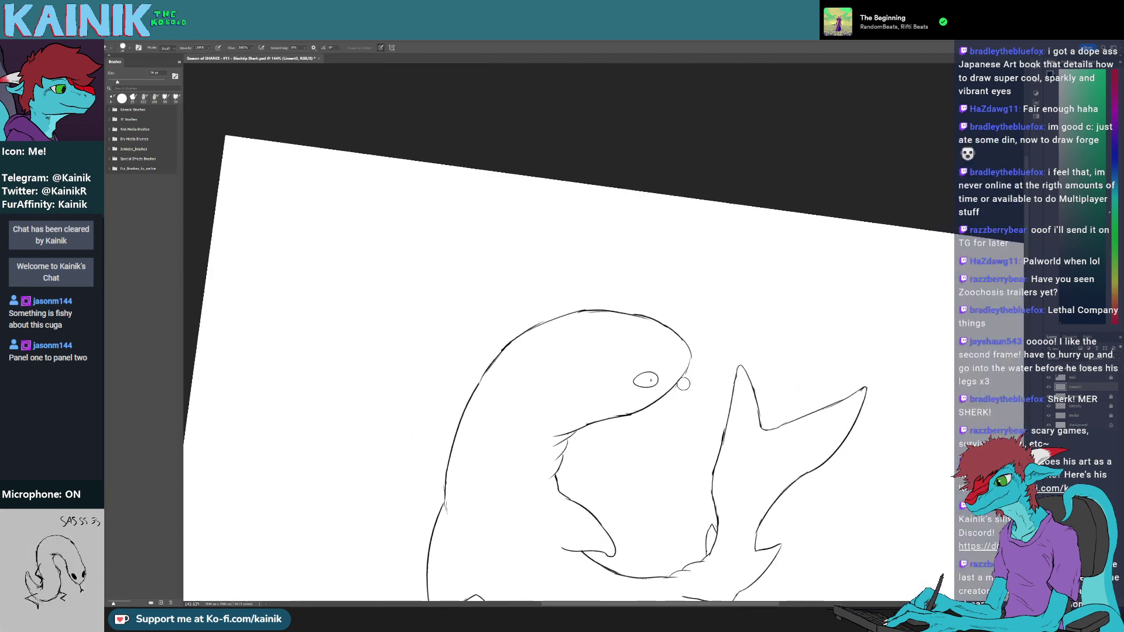
key(b)
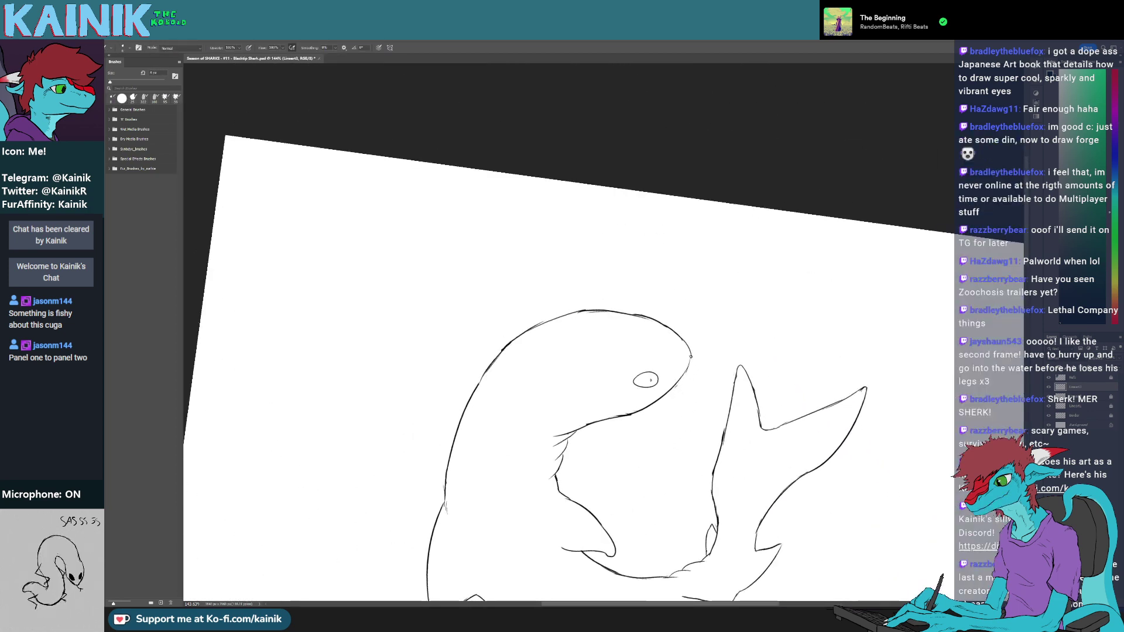
key(e)
mouse_move(691, 353)
mouse_down()
mouse_move(662, 439)
mouse_move(606, 538)
mouse_move(643, 455)
mouse_move(644, 480)
mouse_move(687, 514)
mouse_move(609, 433)
mouse_up()
key(b)
key(r)
key(b)
key(r)
key(b)
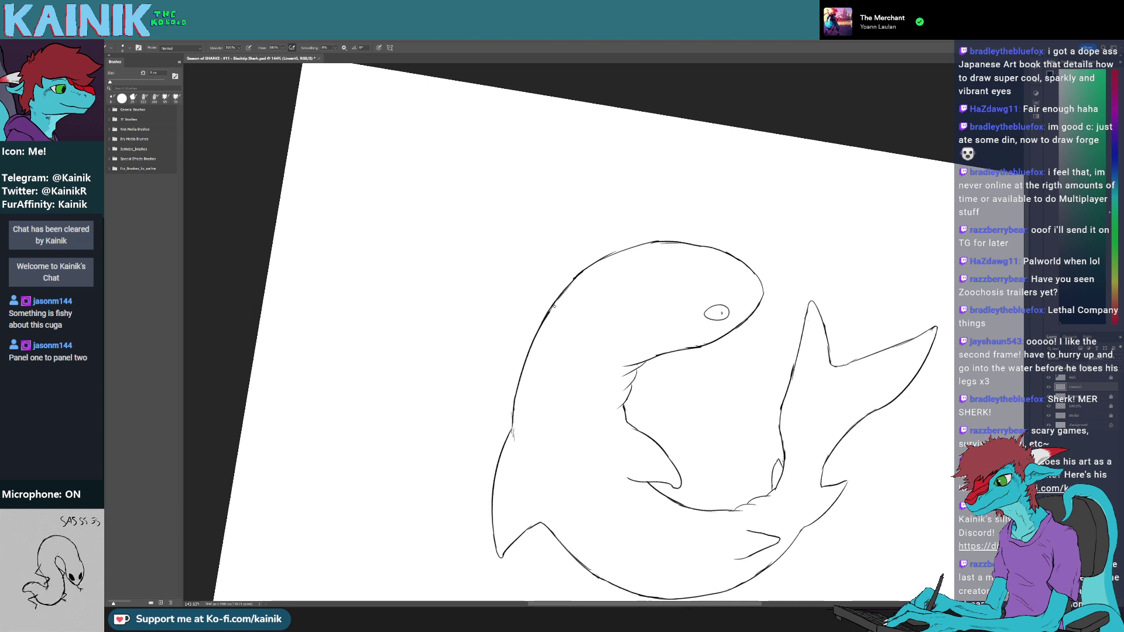
- Smooth and thin the rough outline over the top of the shark's head
mouse_move(553, 310)
mouse_down()
mouse_move(546, 318)
mouse_move(566, 292)
mouse_move(538, 283)
mouse_up()
key(b)
key(ctrl+z)
key(e)
key(r)
drag(554, 268, 530, 308)
key(e)
drag(558, 274, 520, 324)
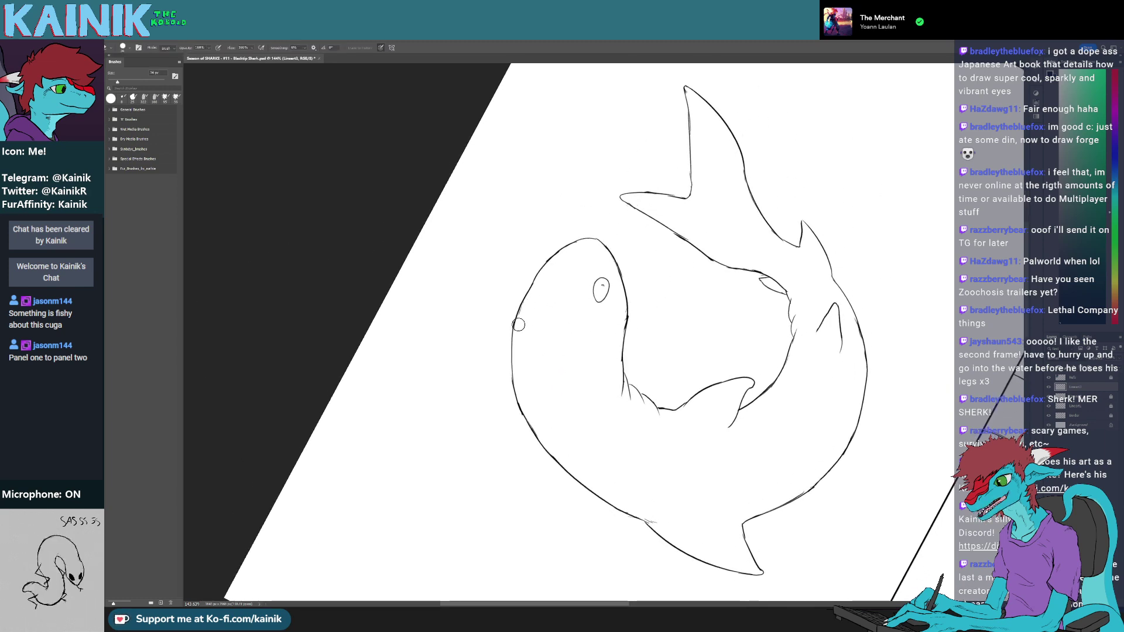
- Thin the outline under the shark's jaw near the eye and along the inner belly curve
key(r)
mouse_move(654, 395)
mouse_down()
mouse_move(633, 408)
mouse_move(560, 263)
mouse_up()
key(e)
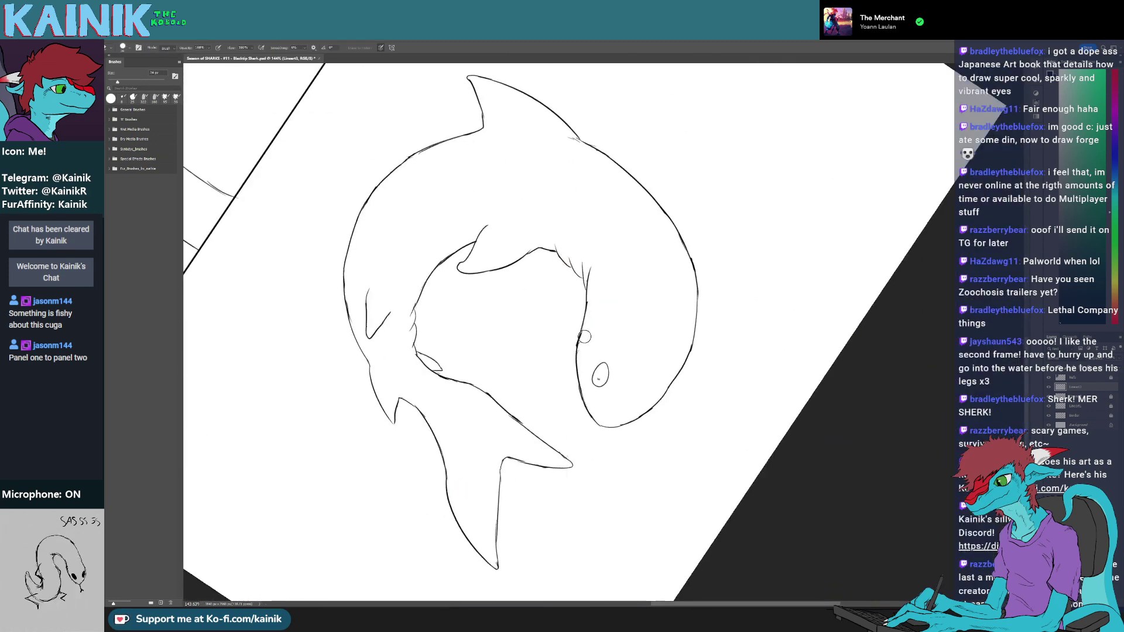
drag(586, 335, 577, 347)
key(r)
mouse_move(523, 403)
mouse_down()
mouse_move(587, 442)
mouse_move(677, 396)
mouse_up()
key(e)
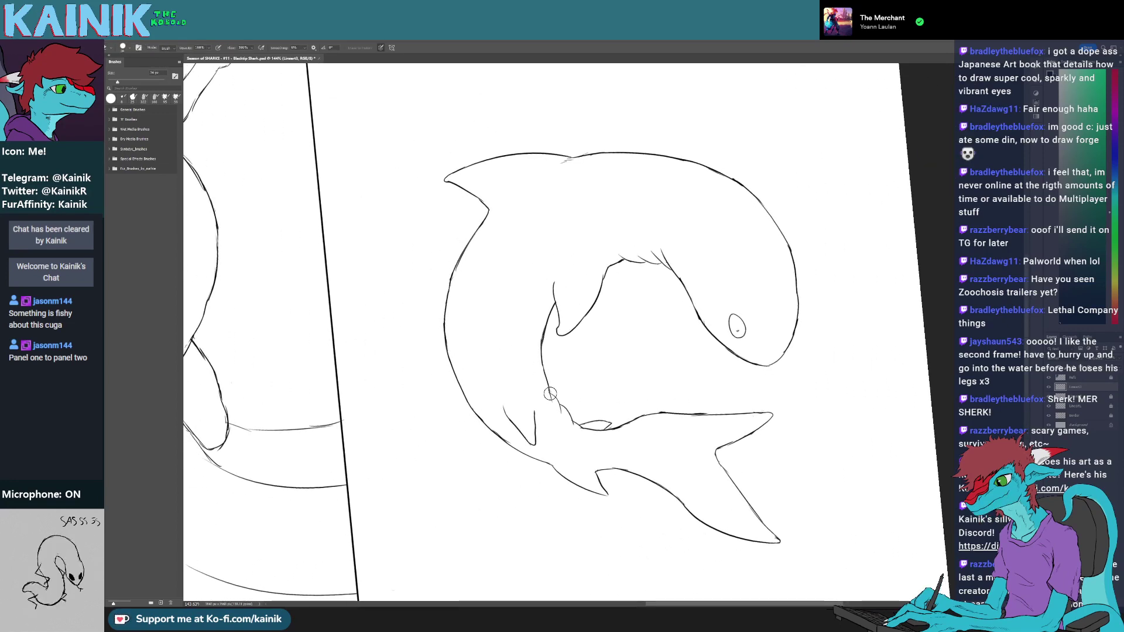
drag(539, 366, 422, 316)
- Erase the middle section of the tail fin's inner edge and redraw it as one clean line
key(r)
drag(480, 351, 533, 435)
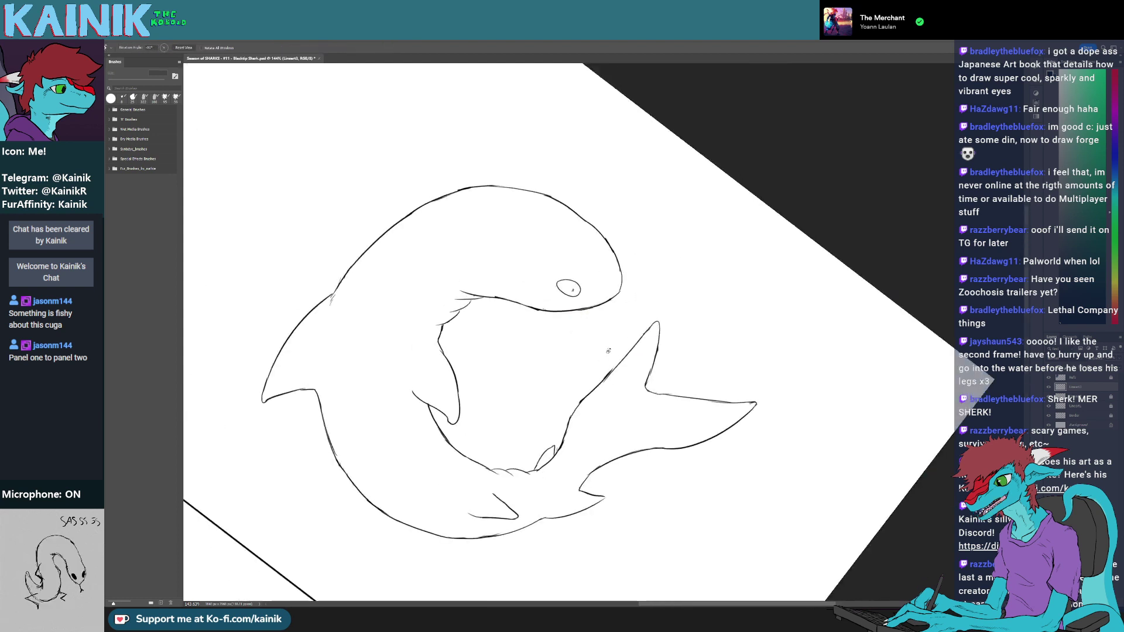
key(e)
drag(618, 365, 588, 394)
key(b)
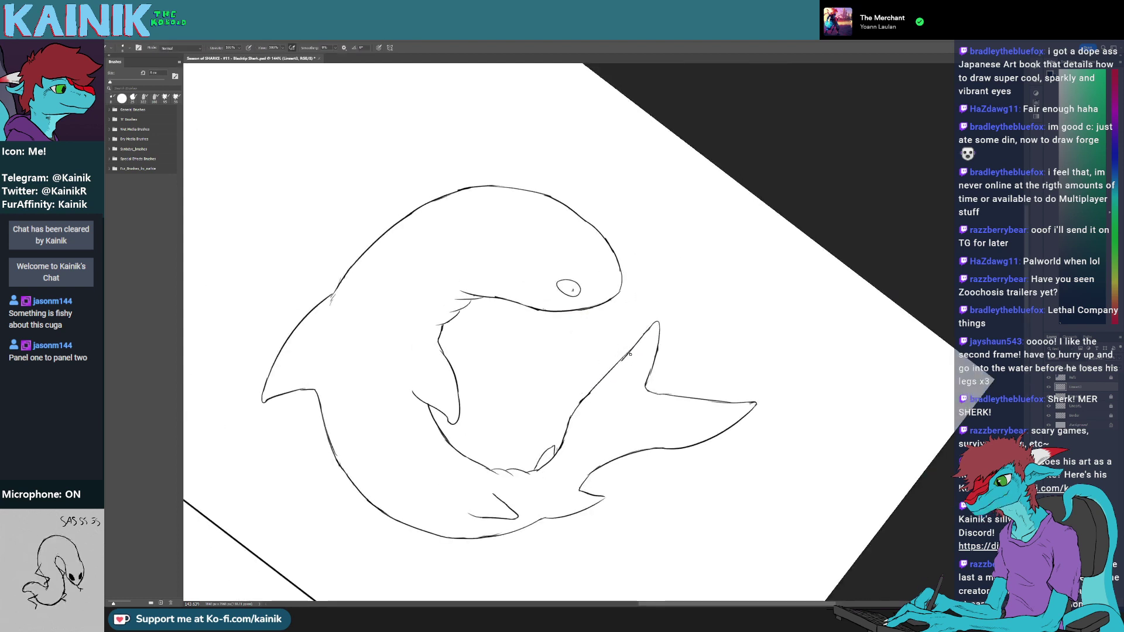
key(ctrl+z)
drag(631, 351, 584, 398)
key(ctrl+z)
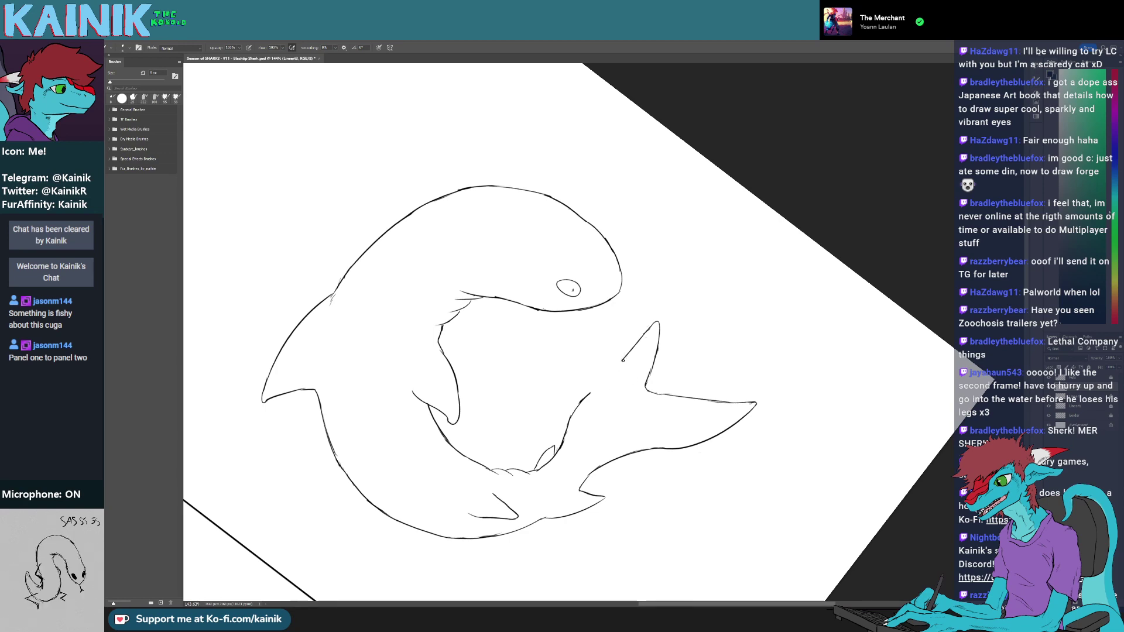
drag(623, 360, 587, 397)
- Clean the joins of the redrawn tail line and thin the trailing edge of the longer tail lobe
key(space)
drag(621, 433, 661, 391)
key(r)
mouse_move(673, 499)
mouse_down()
mouse_move(590, 515)
mouse_move(613, 514)
mouse_up()
key(e)
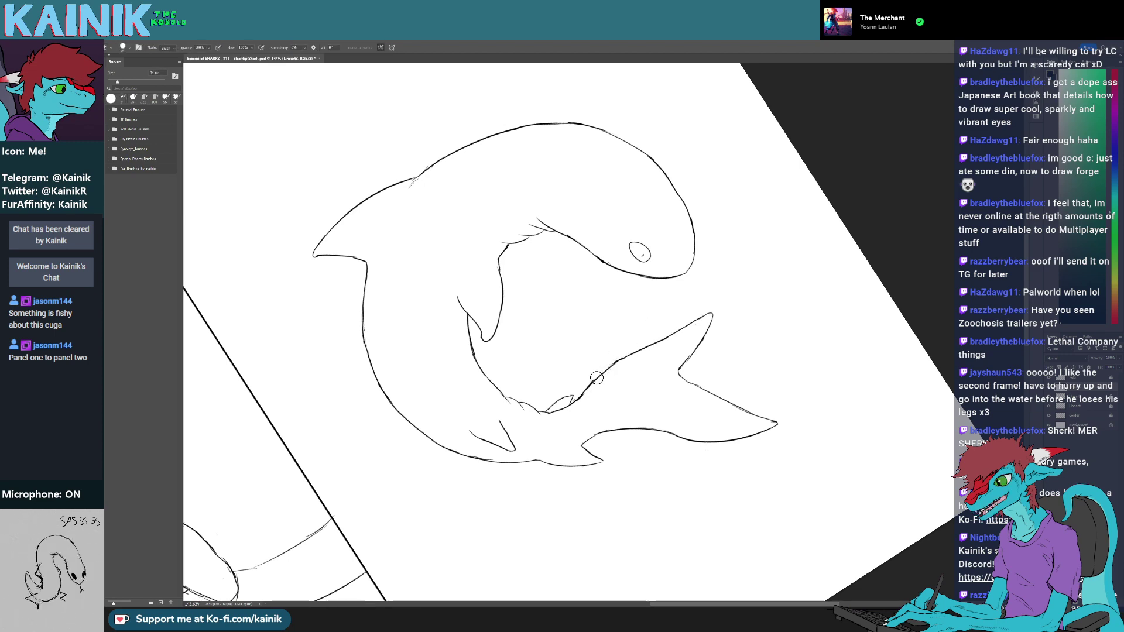
key(r)
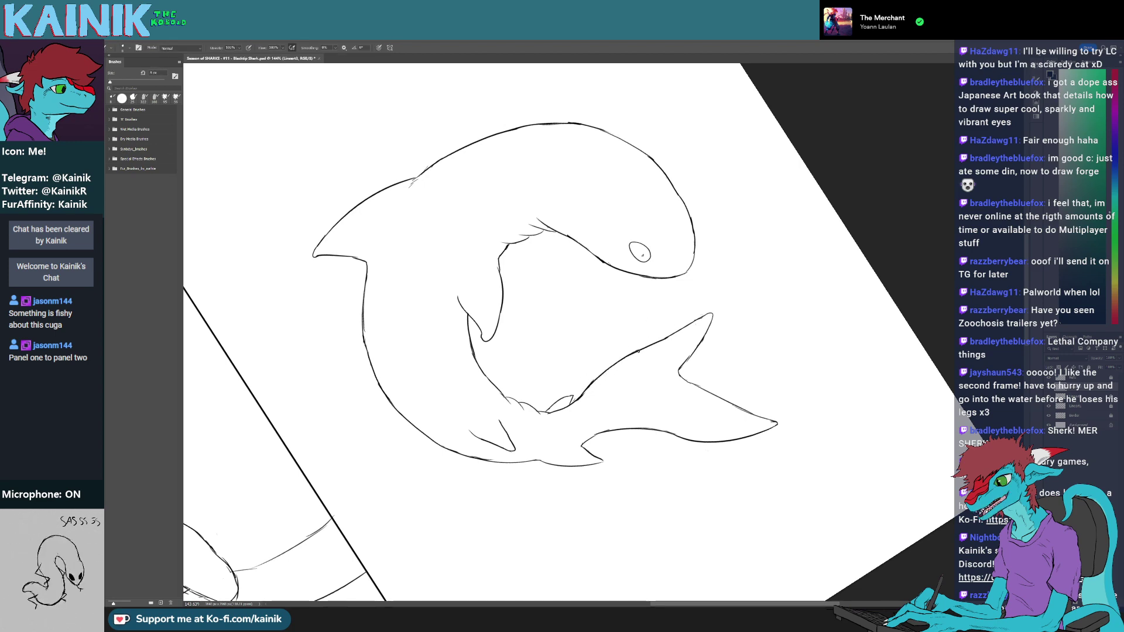
mouse_move(611, 367)
mouse_down()
mouse_move(540, 395)
mouse_move(455, 403)
mouse_move(442, 466)
mouse_move(464, 423)
mouse_up()
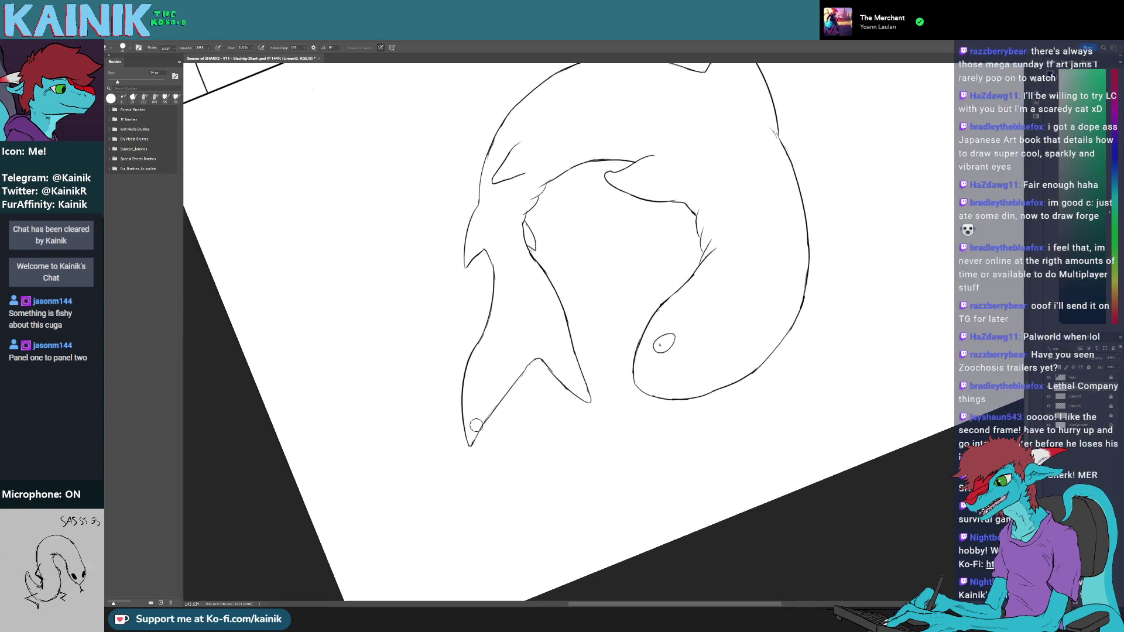
key(b)
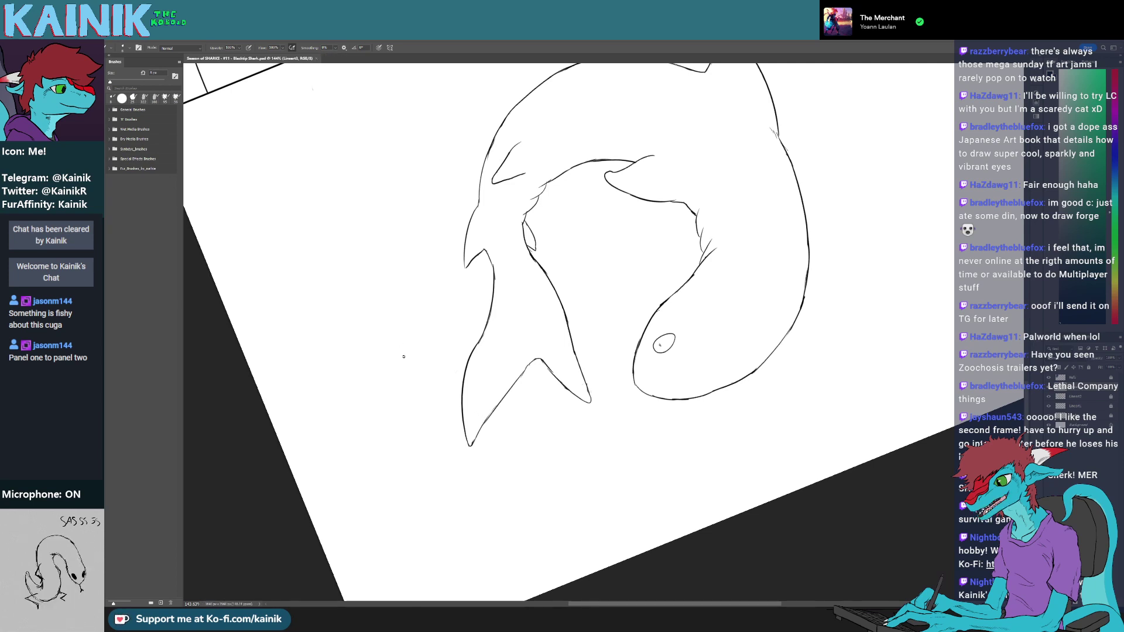
- Redraw the back edge of the pectoral fin so that it closes cleanly at the tip
key(r)
drag(476, 376, 640, 459)
drag(618, 502, 680, 501)
drag(586, 450, 634, 530)
mouse_move(636, 540)
mouse_down()
mouse_move(578, 543)
mouse_move(539, 393)
mouse_up()
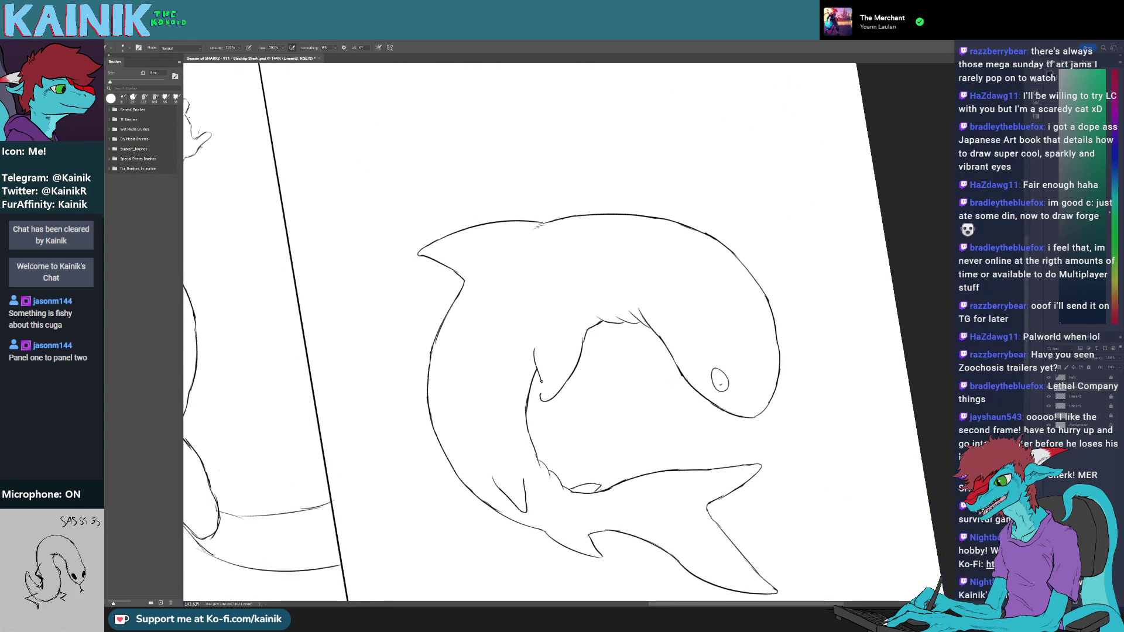
drag(544, 292, 480, 354)
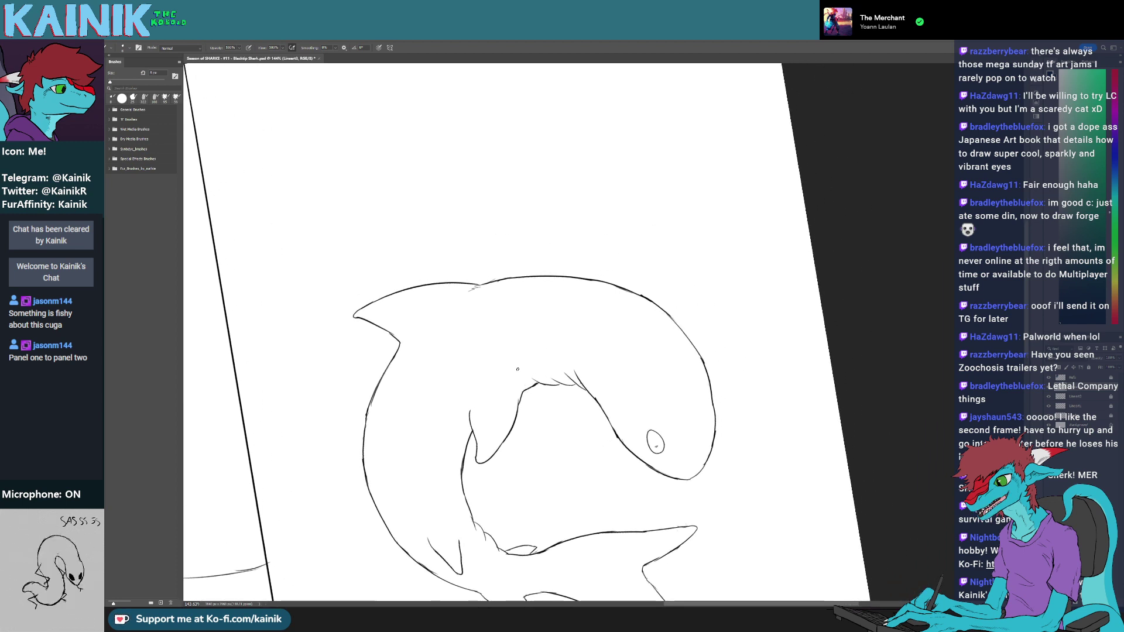
mouse_move(517, 369)
mouse_down()
mouse_move(527, 327)
mouse_move(540, 351)
mouse_move(565, 336)
mouse_up()
- Clean the join between the dorsal fin and the back and add short crease strokes there
key(e)
key(r)
drag(401, 404, 436, 468)
drag(511, 293, 500, 344)
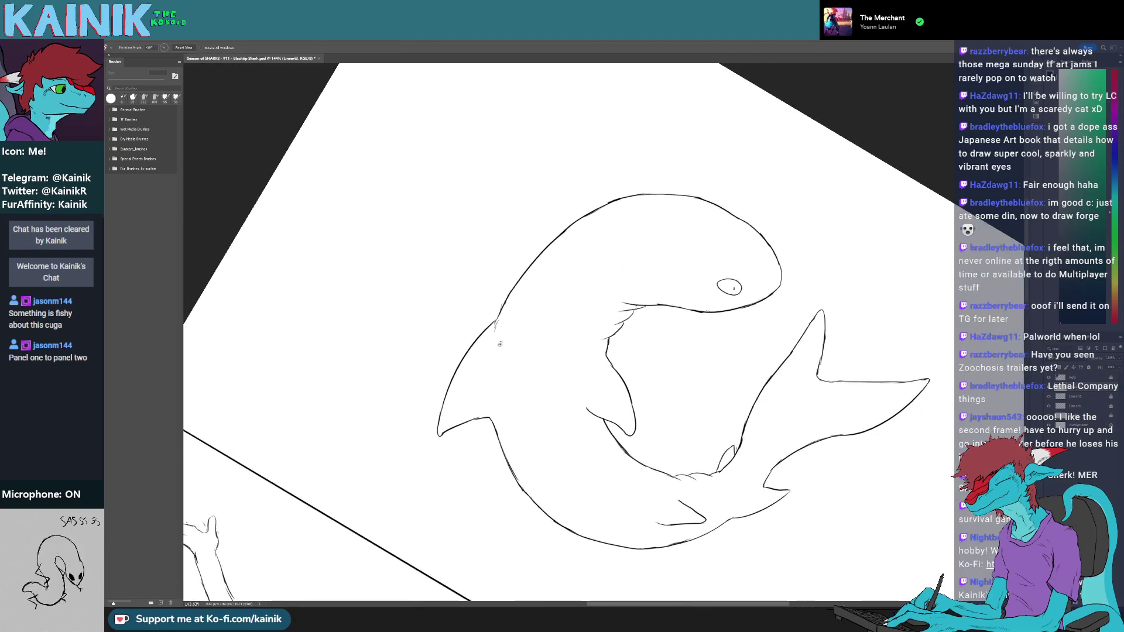
key(b)
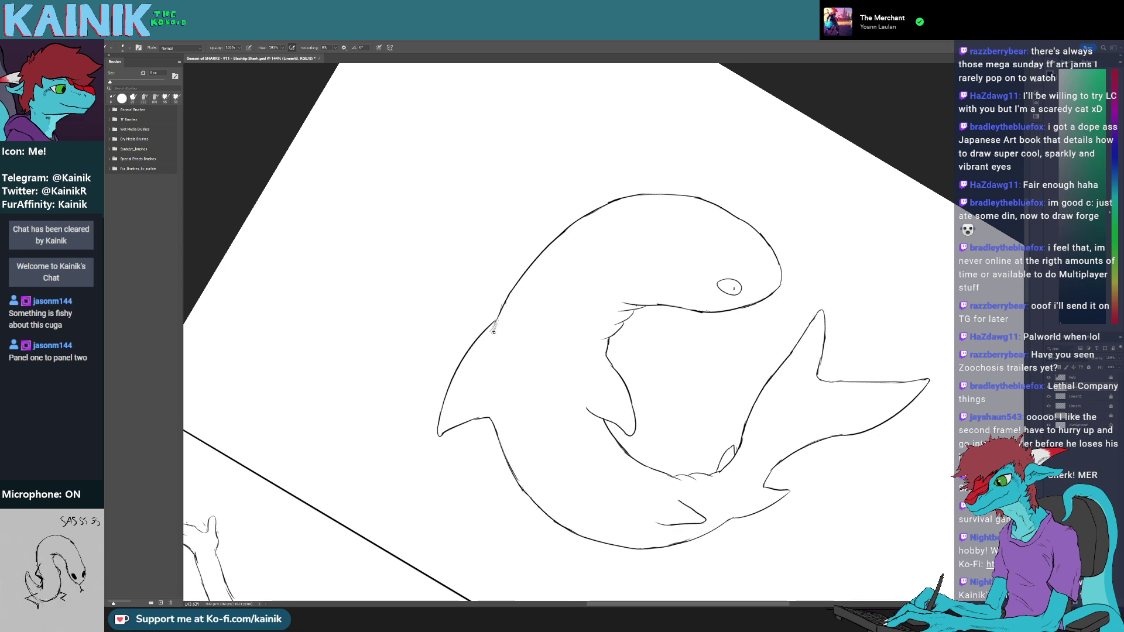
key(r)
drag(504, 470, 379, 353)
drag(494, 378, 517, 293)
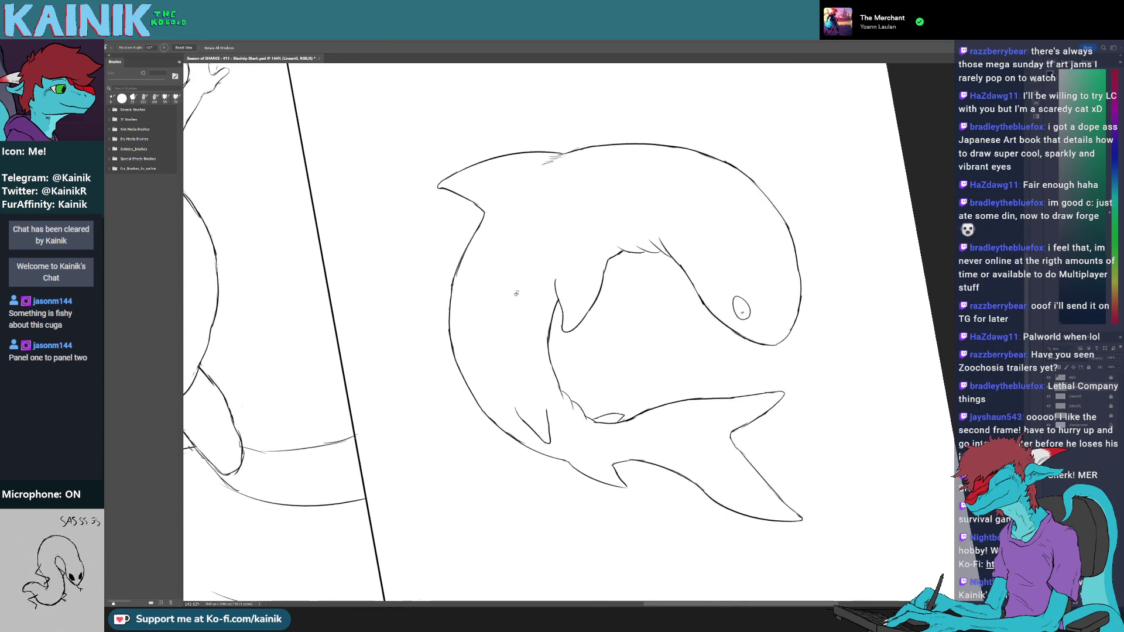
- Switch to the second panel's lineart layer and refine the neck outline of its half-shark figure
scroll(657, 281, down, 7)
scroll(662, 281, down, 2)
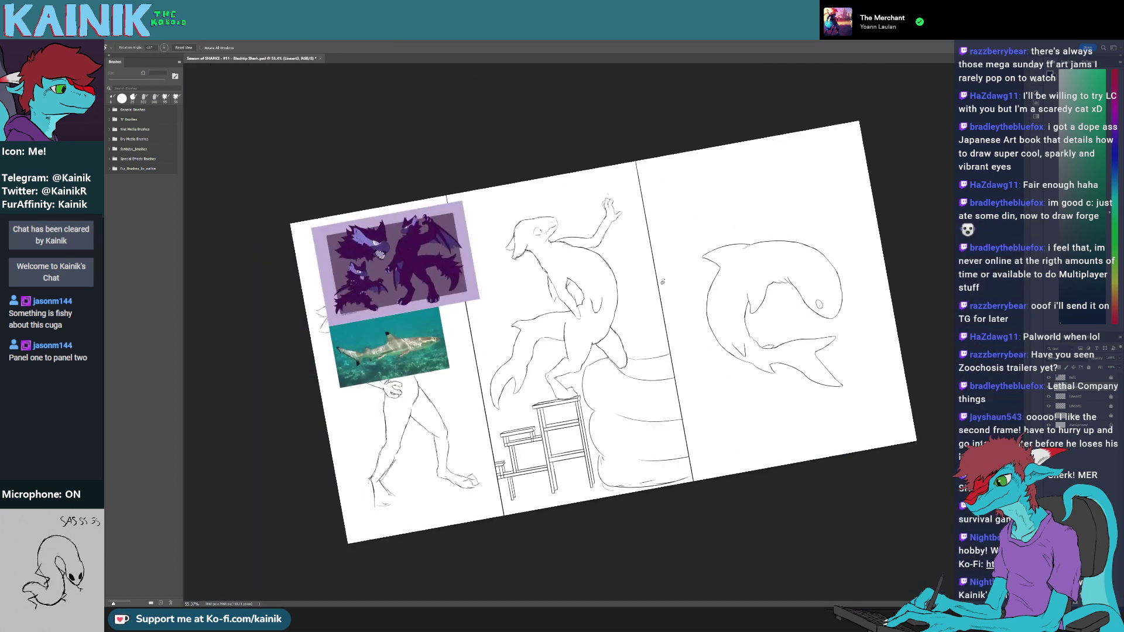
scroll(662, 282, up, 1)
drag(759, 366, 806, 456)
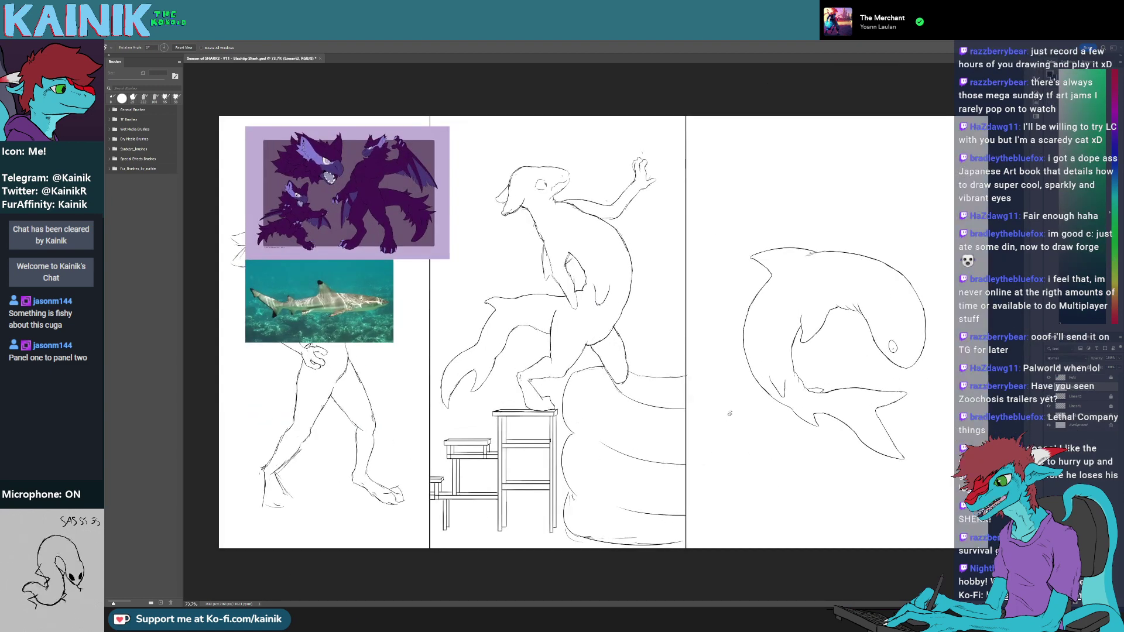
scroll(730, 413, up, 2)
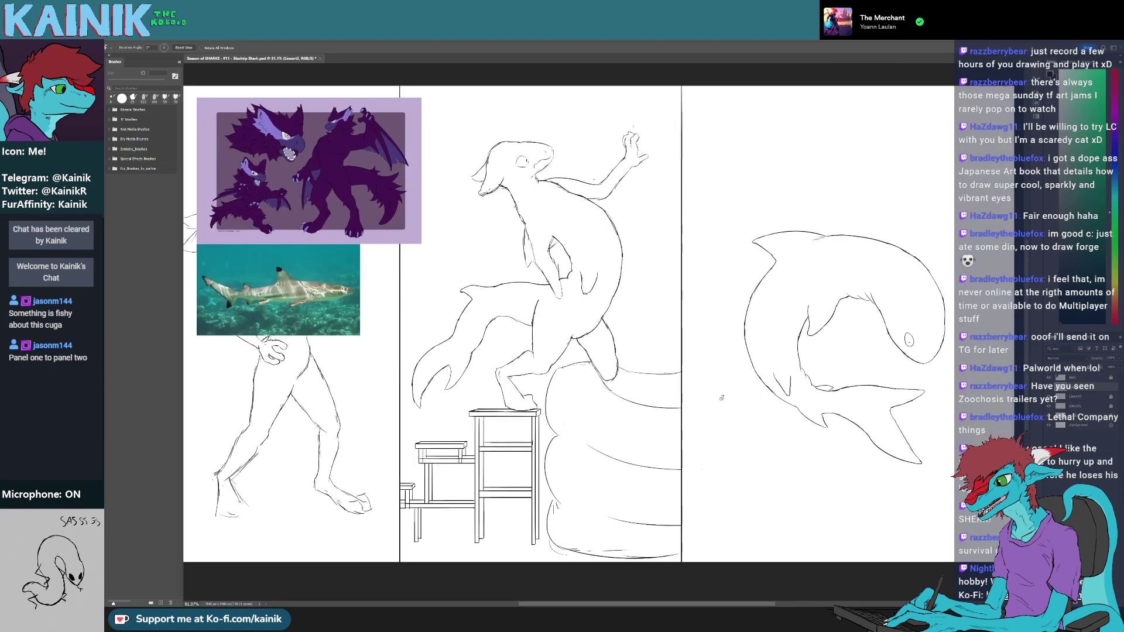
scroll(722, 398, up, 2)
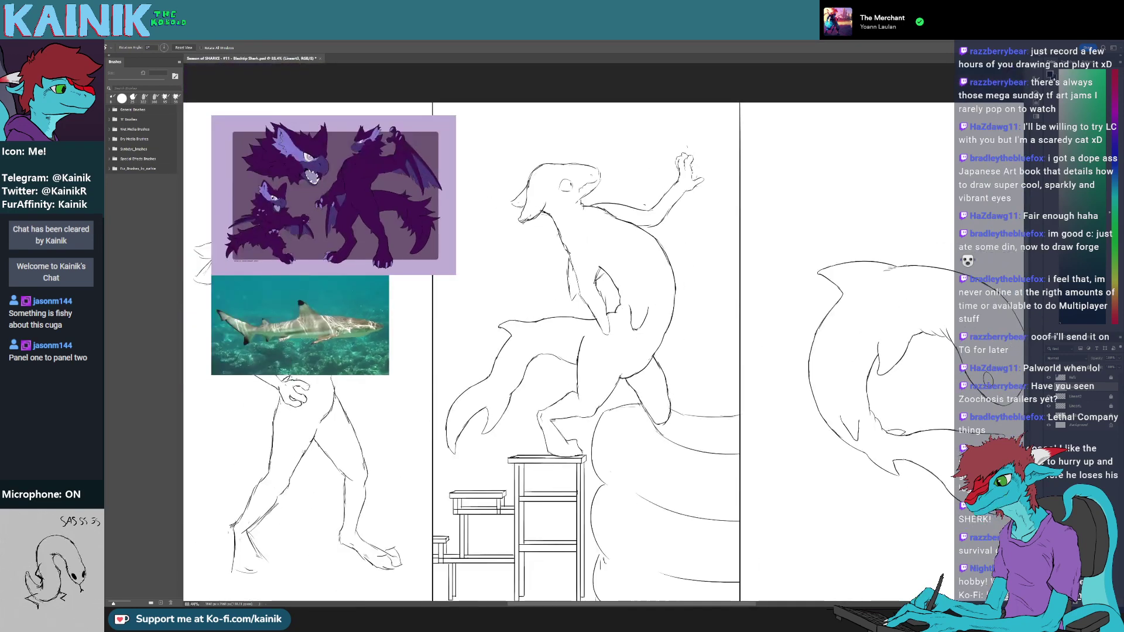
click(1085, 396)
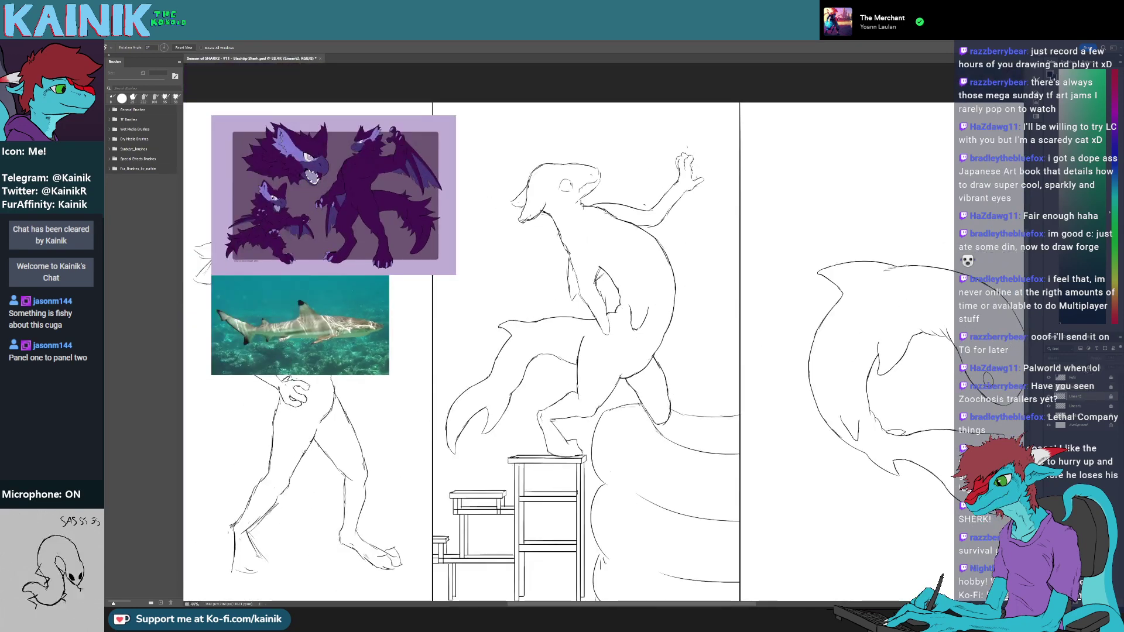
scroll(614, 320, up, 5)
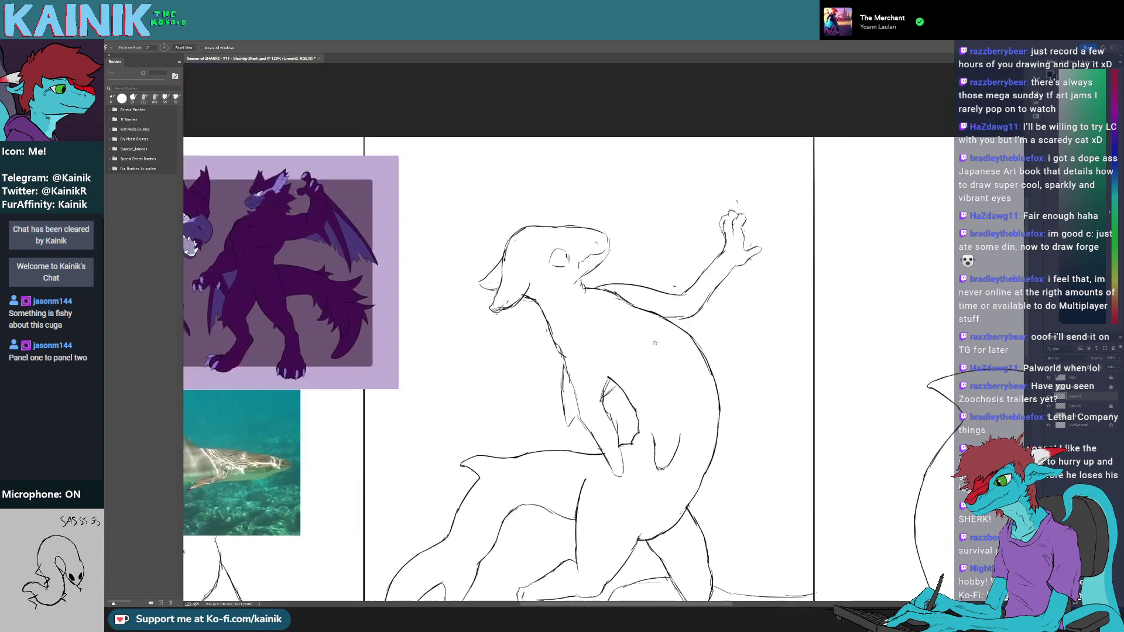
key(b)
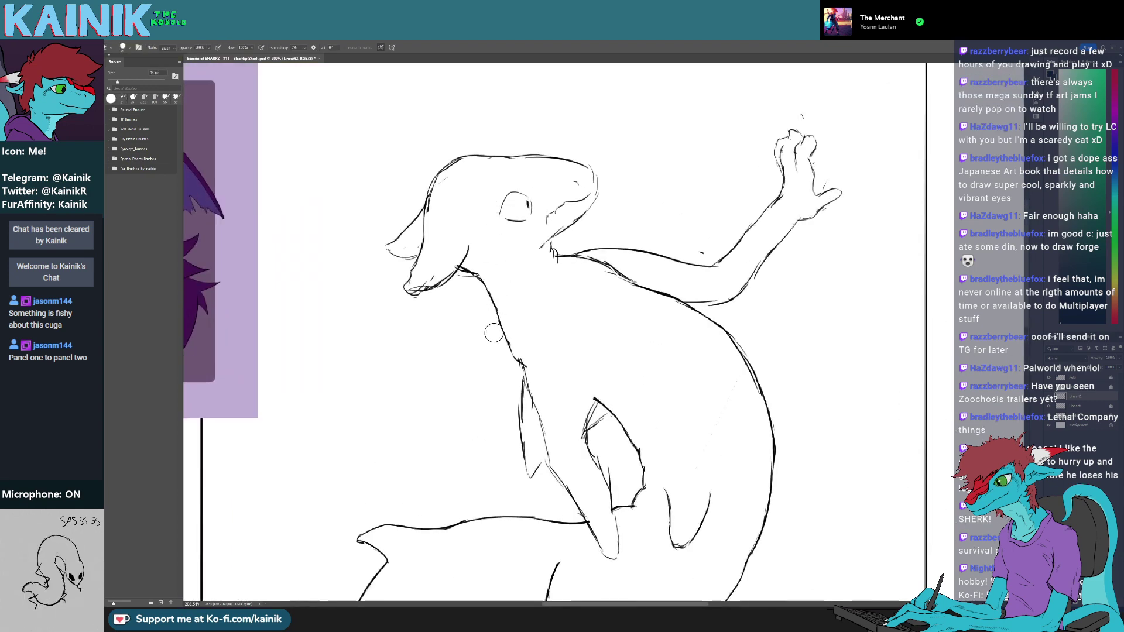
key(b)
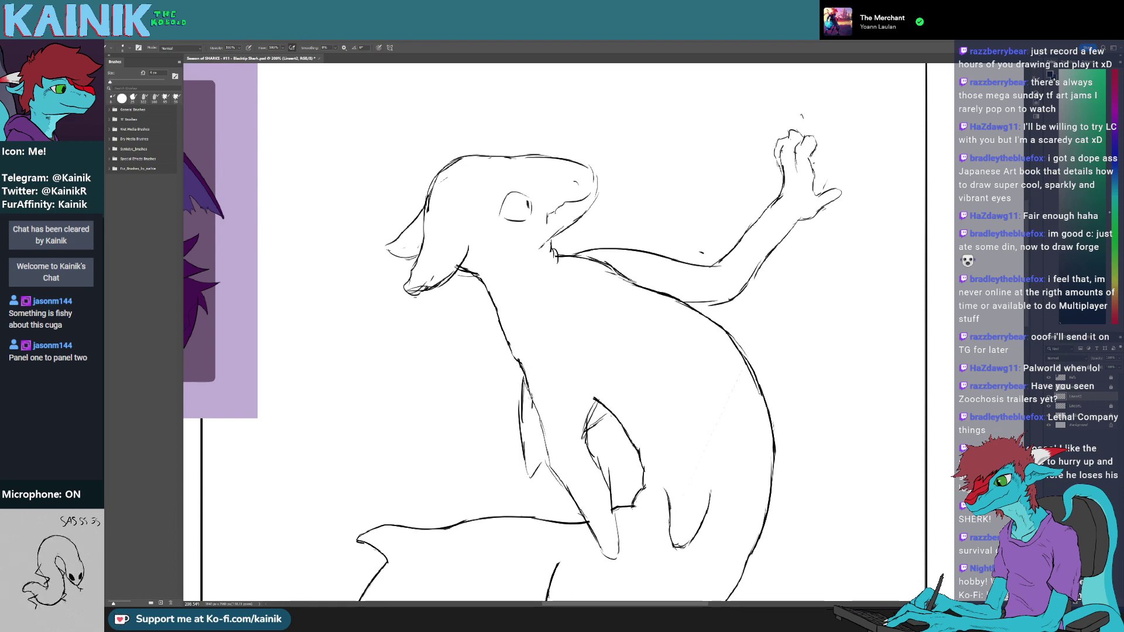
key(r)
drag(556, 507, 496, 381)
key(b)
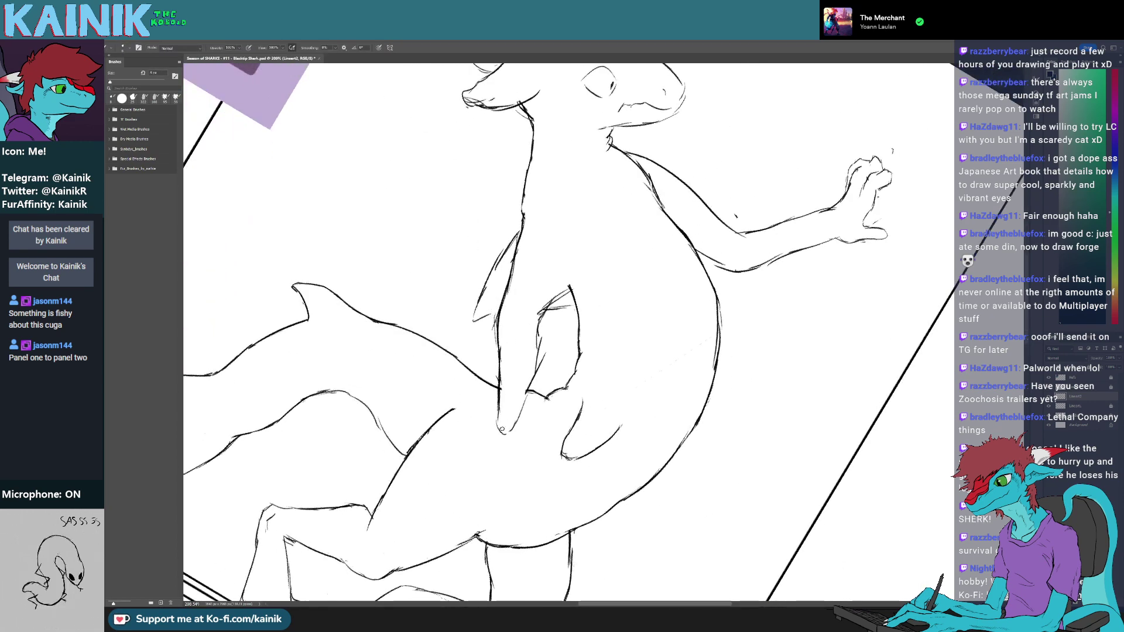
- Clean the overlapping strokes on the second-panel figure's near arm, rounding its elbow
mouse_move(511, 432)
mouse_down()
mouse_move(539, 379)
mouse_move(655, 404)
mouse_move(666, 344)
mouse_move(679, 353)
mouse_move(644, 382)
mouse_up()
key(e)
key(r)
key(e)
key(b)
mouse_move(684, 344)
mouse_down()
mouse_move(632, 389)
mouse_move(554, 305)
mouse_move(572, 288)
mouse_move(558, 364)
mouse_move(569, 379)
mouse_move(555, 365)
mouse_up()
key(r)
key(e)
key(b)
key(r)
key(e)
key(r)
- Tidy the tip of the near forearm and close the open end of the far arm behind it
mouse_move(556, 418)
mouse_down()
mouse_move(607, 256)
mouse_move(598, 298)
mouse_move(524, 319)
mouse_up()
key(b)
key(e)
key(b)
key(r)
key(e)
drag(542, 308, 532, 411)
key(b)
mouse_move(515, 367)
mouse_down()
mouse_move(491, 450)
mouse_move(489, 440)
mouse_move(499, 466)
mouse_up()
key(e)
key(b)
mouse_move(487, 516)
mouse_down()
mouse_move(516, 404)
mouse_move(672, 334)
mouse_move(564, 429)
mouse_up()
- Erase and redraw the underside of the tail where it meets the figure's thigh
key(r)
mouse_move(564, 430)
mouse_down()
mouse_move(531, 405)
mouse_move(480, 316)
mouse_up()
key(e)
key(r)
mouse_move(480, 316)
mouse_down()
mouse_move(477, 396)
mouse_move(511, 355)
mouse_move(501, 391)
mouse_up()
key(b)
drag(507, 347, 500, 398)
key(ctrl+z)
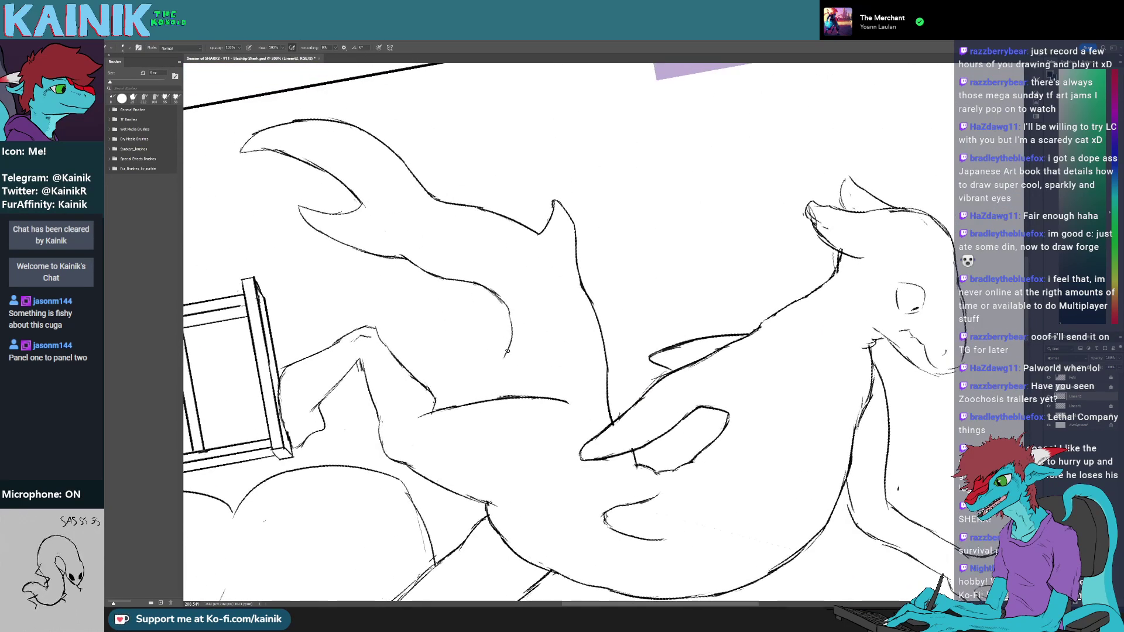
mouse_move(507, 352)
mouse_down()
mouse_move(499, 401)
mouse_move(587, 414)
mouse_move(577, 453)
mouse_move(602, 314)
mouse_move(541, 488)
mouse_move(533, 421)
mouse_move(570, 352)
mouse_up()
key(r)
key(e)
key(r)
key(b)
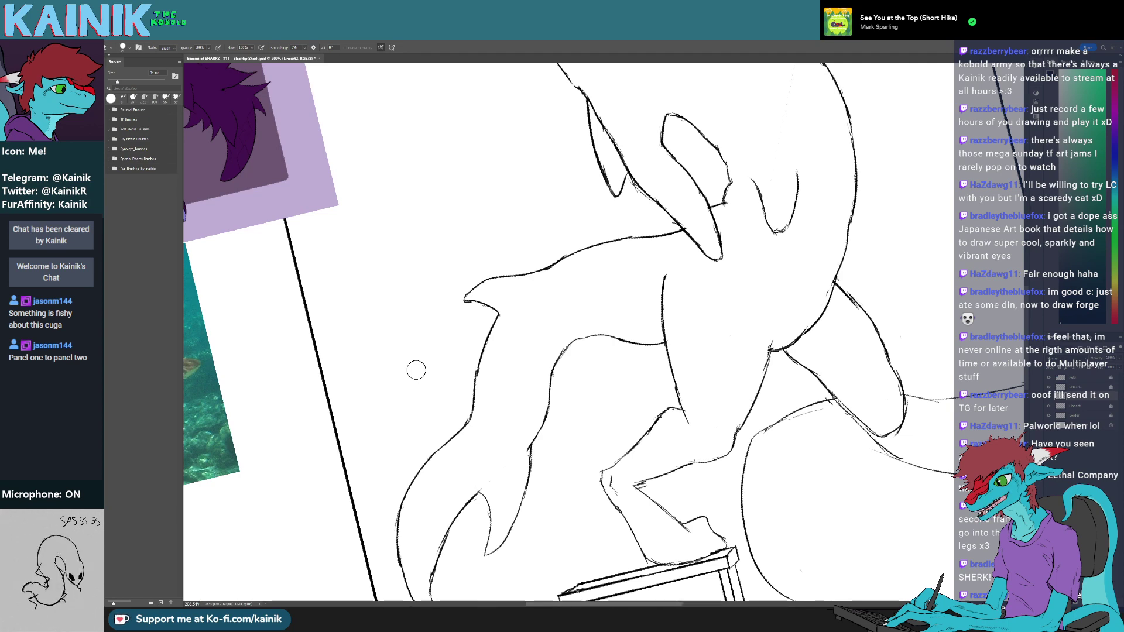
- Clean the crossing strokes at the inner bend of the second-panel figure's near ankle into one sharp corner
key(space)
drag(645, 437, 589, 275)
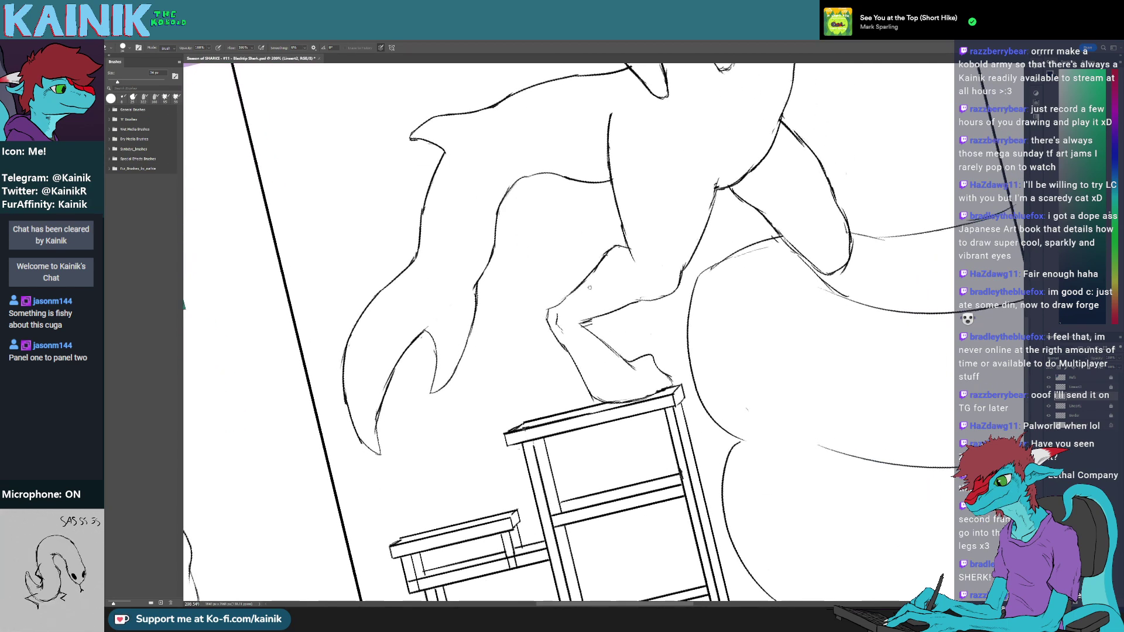
key(r)
drag(524, 337, 576, 409)
key(b)
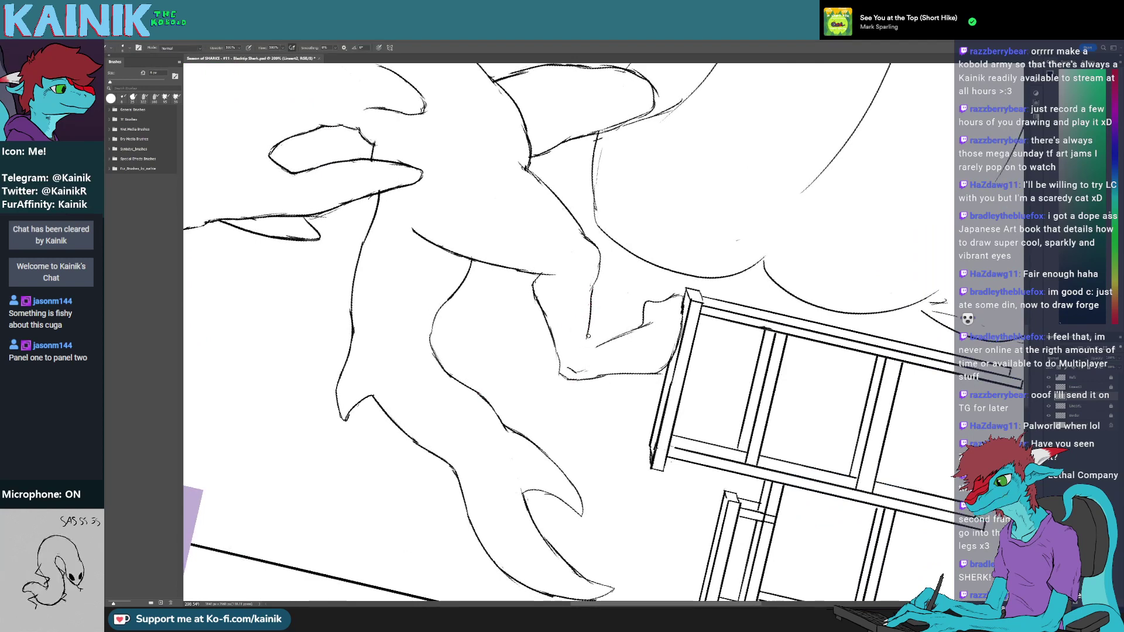
drag(588, 341, 596, 348)
key(r)
drag(607, 448, 489, 346)
key(space)
mouse_move(507, 357)
mouse_down()
mouse_move(498, 416)
mouse_move(549, 457)
mouse_up()
key(r)
key(b)
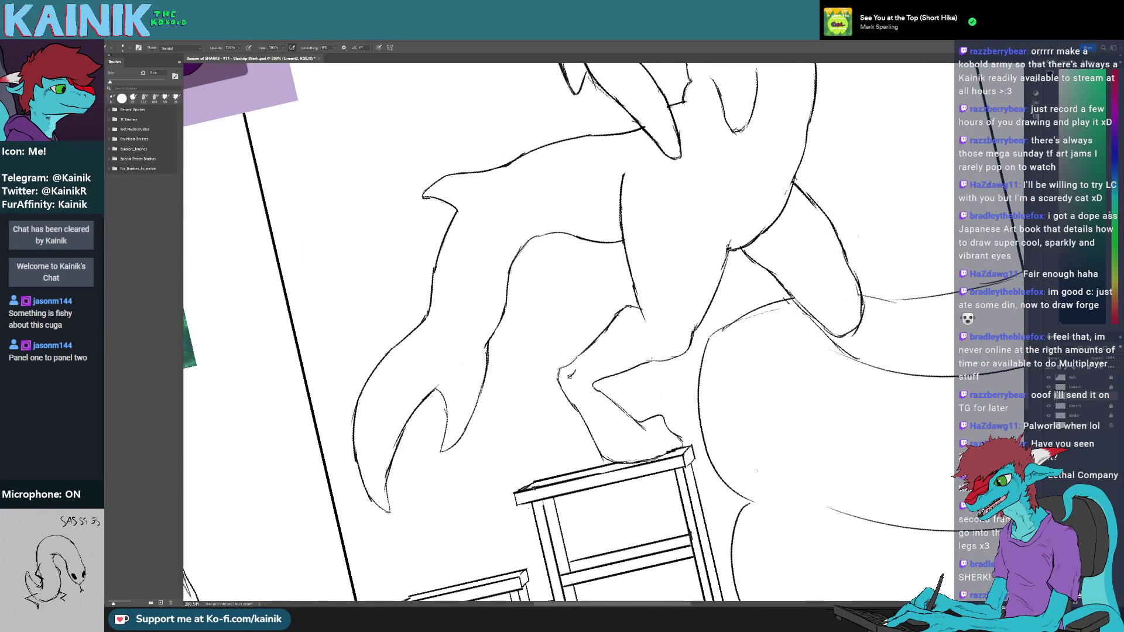
- Redraw the heel of the near leg as a rounded corner and trim the top edge of the foot
key(r)
drag(550, 351, 594, 387)
key(space)
drag(593, 344, 557, 377)
key(b)
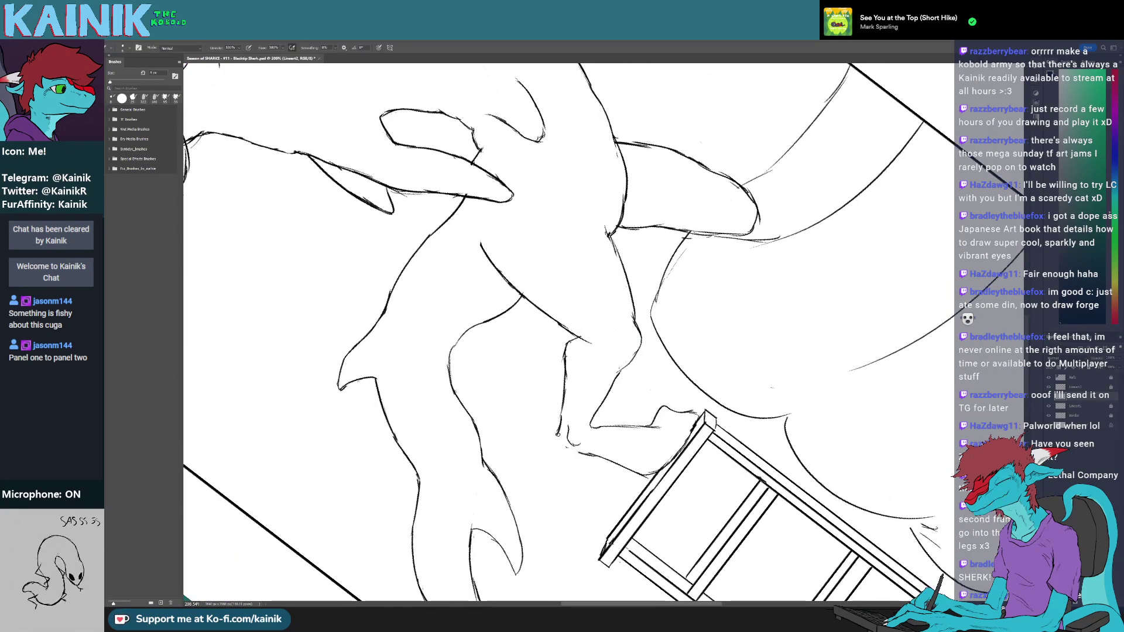
key(r)
mouse_move(564, 456)
mouse_down()
mouse_move(490, 382)
mouse_move(606, 475)
mouse_move(404, 369)
mouse_up()
key(b)
key(r)
key(b)
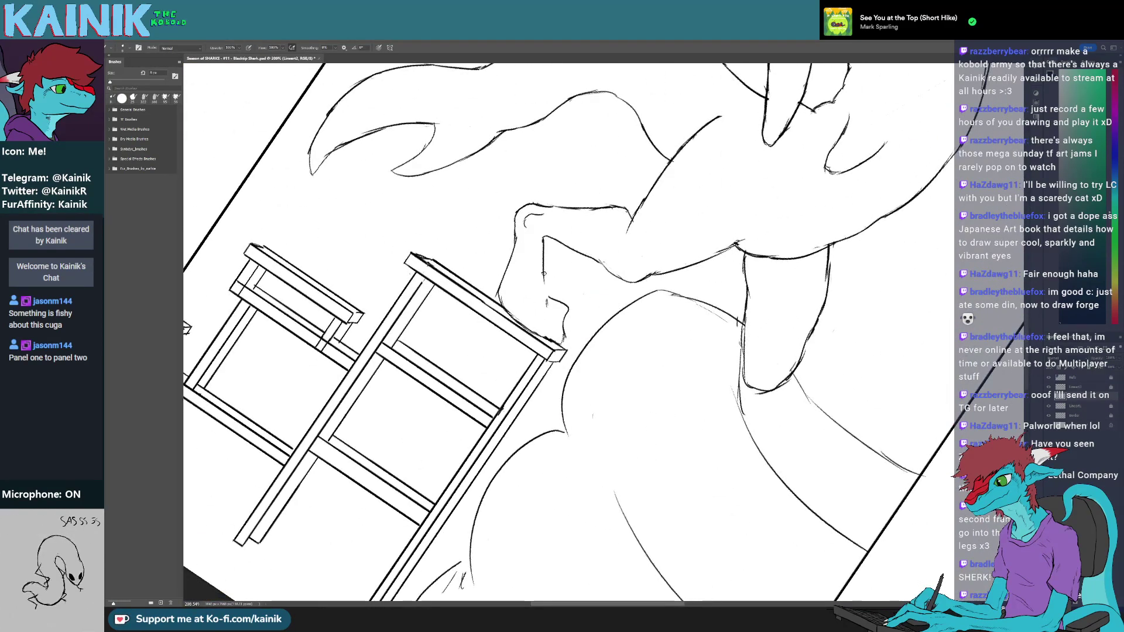
- Close the gap along the top of the near foot and smooth its outline from heel to sole
key(r)
mouse_move(544, 273)
mouse_down()
mouse_move(602, 376)
mouse_move(568, 374)
mouse_up()
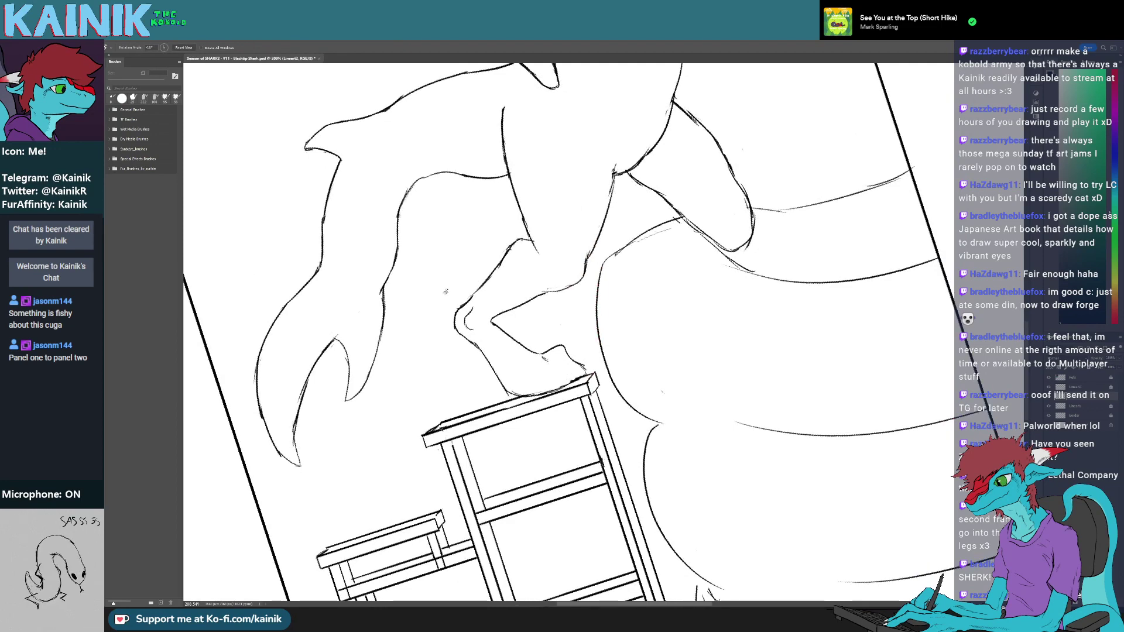
key(b)
mouse_move(488, 327)
mouse_down()
mouse_move(510, 402)
mouse_move(537, 426)
mouse_up()
key(r)
key(e)
drag(513, 384, 498, 414)
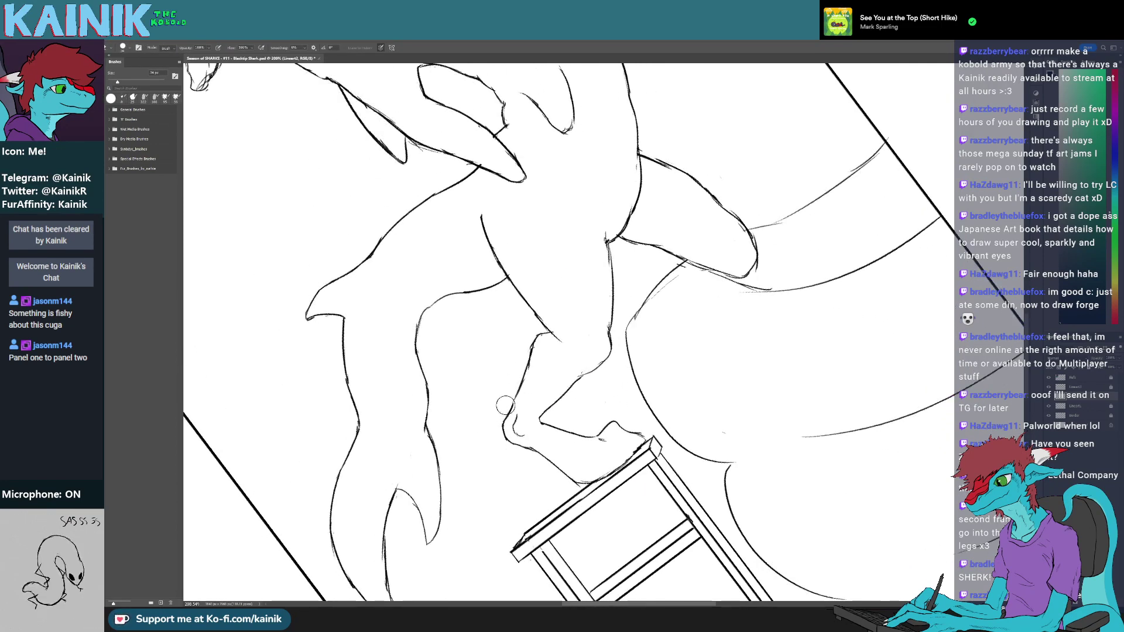
key(b)
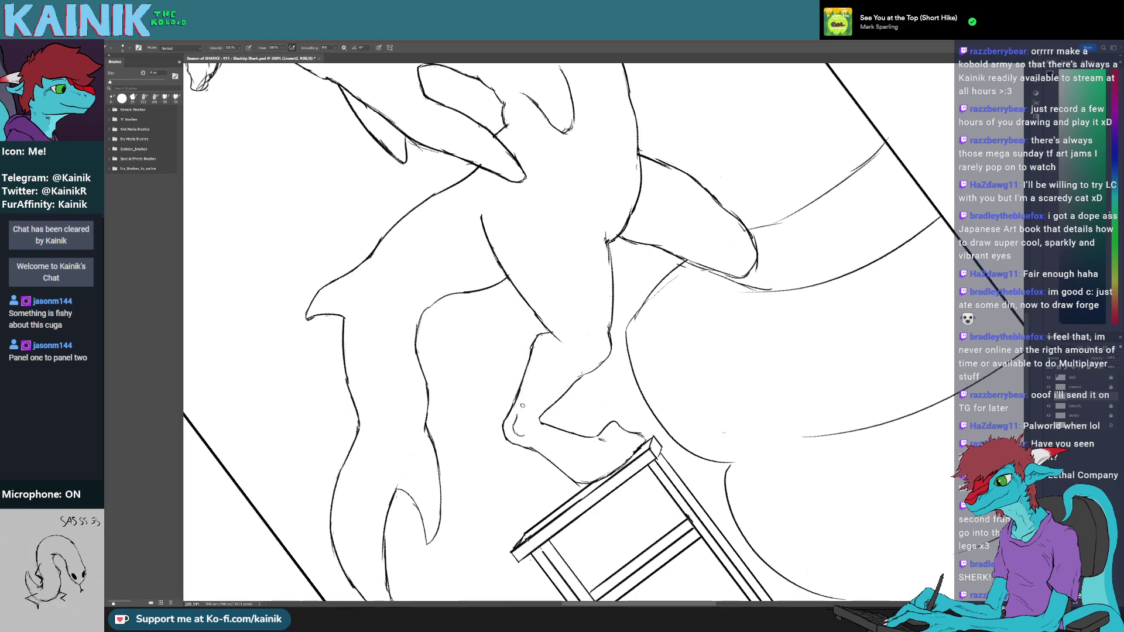
mouse_move(506, 426)
mouse_down()
mouse_move(504, 459)
mouse_move(576, 473)
mouse_up()
key(r)
key(e)
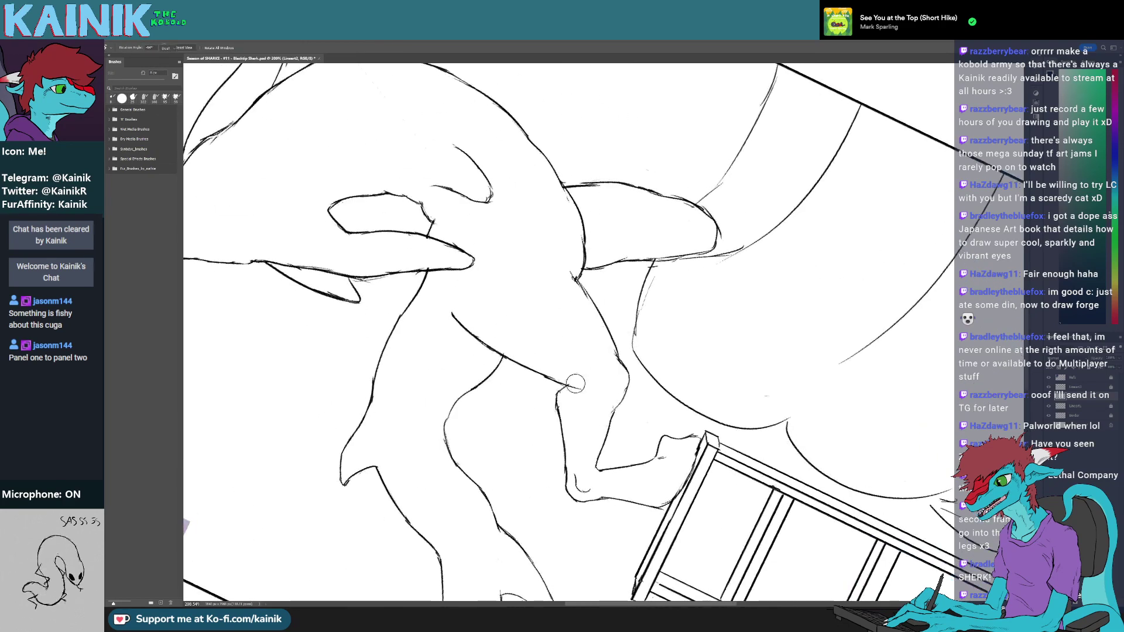
- Refine the rear outline of the near lower leg and its junction with the thigh
key(b)
mouse_move(562, 382)
mouse_down()
mouse_move(556, 404)
mouse_move(522, 356)
mouse_move(537, 392)
mouse_up()
key(r)
key(e)
key(b)
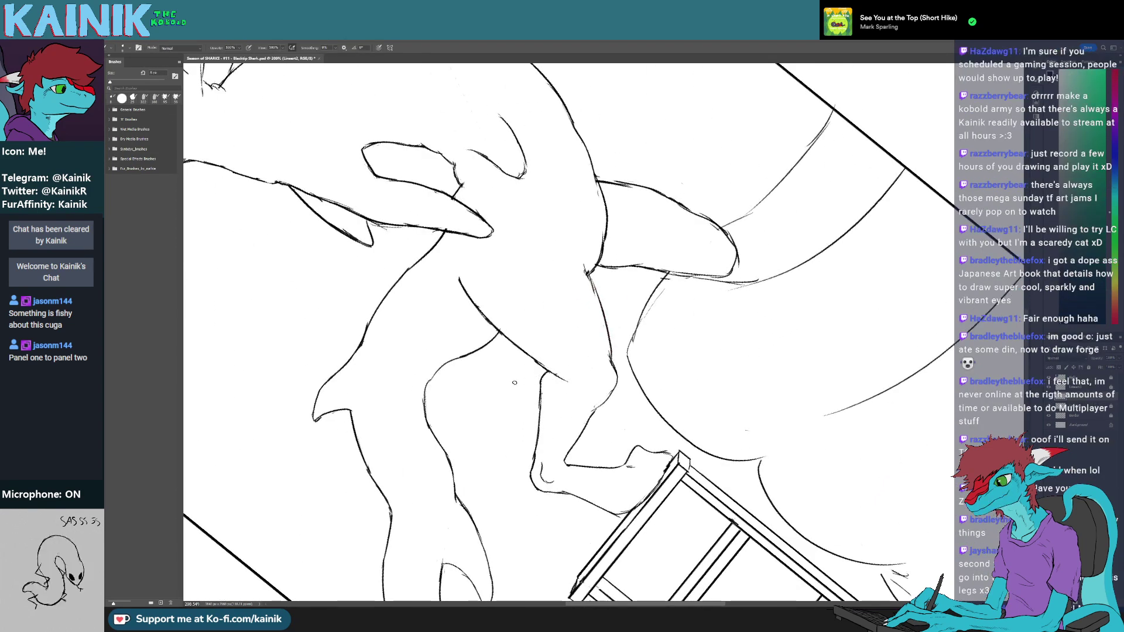
scroll(515, 383, down, 1)
key(e)
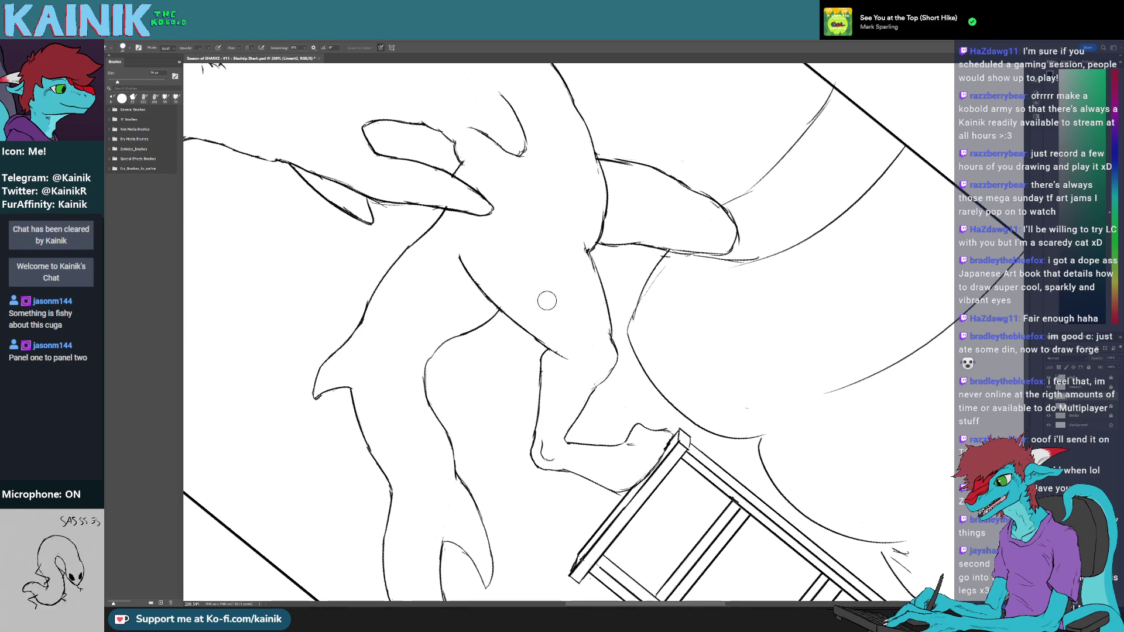
key(b)
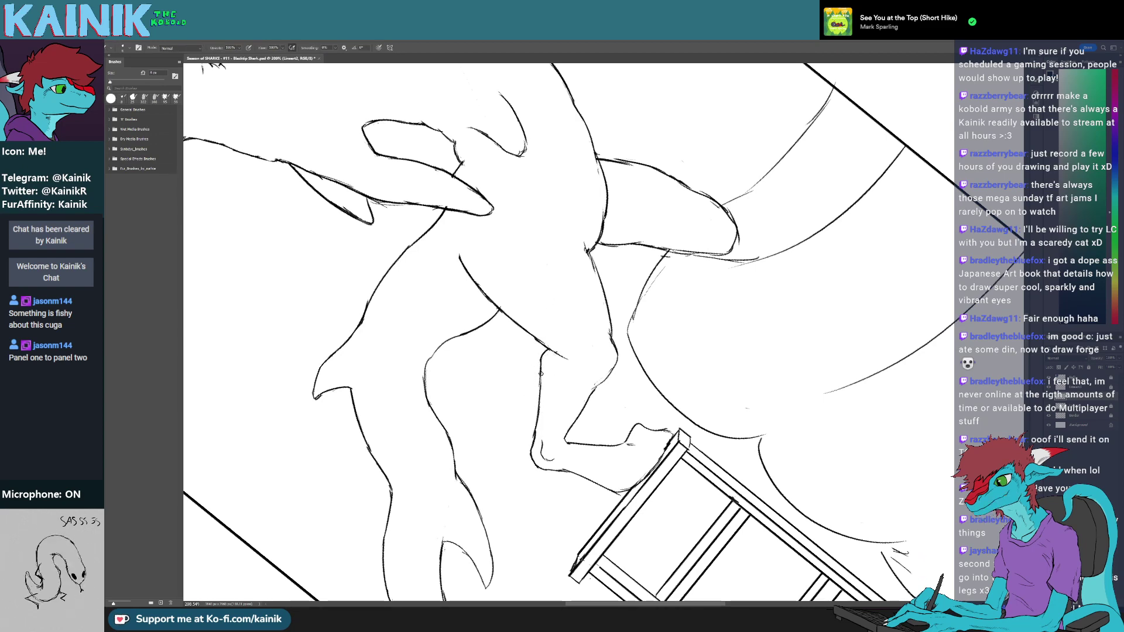
key(r)
mouse_move(530, 403)
mouse_down()
mouse_move(575, 433)
mouse_move(532, 406)
mouse_up()
key(e)
mouse_move(597, 378)
mouse_down()
mouse_move(623, 347)
mouse_move(646, 450)
mouse_move(497, 430)
mouse_up()
key(r)
key(b)
- Tidy the strokes where the belly meets the near thigh and along the adjoining edge of the far leg
key(r)
drag(535, 296, 534, 338)
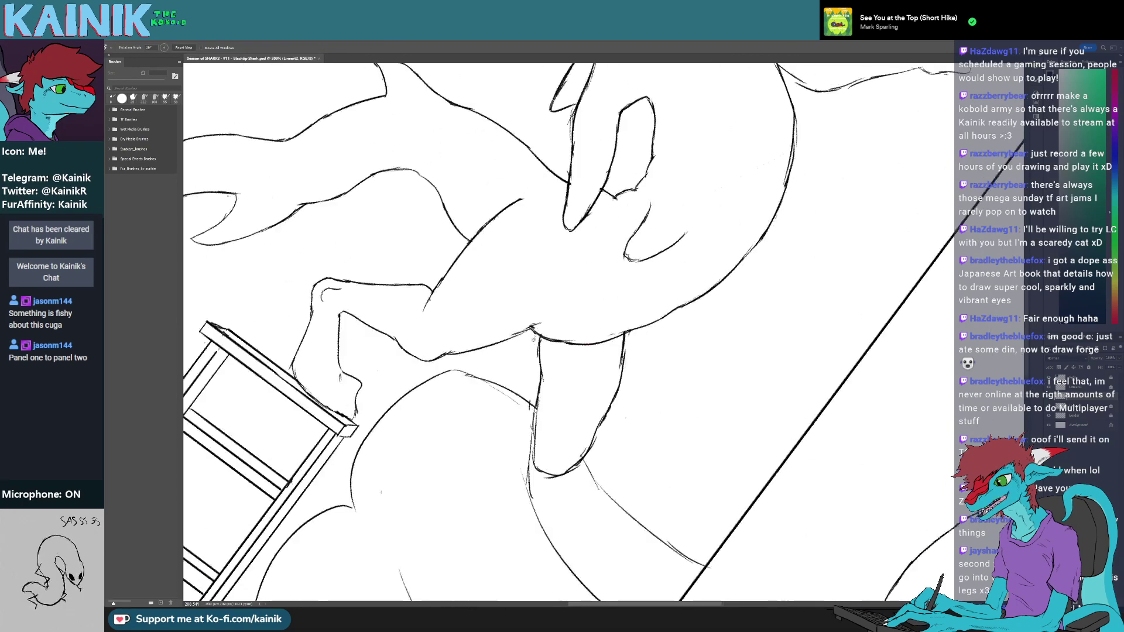
key(b)
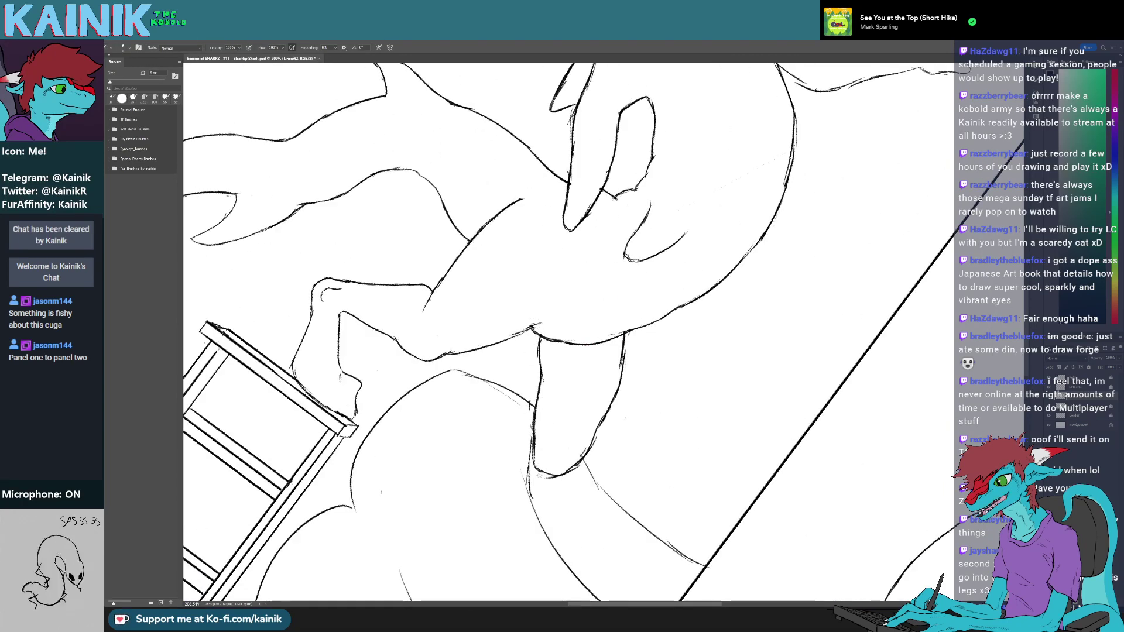
key(r)
drag(640, 408, 678, 379)
key(e)
mouse_move(642, 436)
mouse_down()
mouse_move(647, 477)
mouse_move(718, 327)
mouse_move(669, 239)
mouse_move(657, 247)
mouse_up()
key(b)
key(r)
key(e)
key(b)
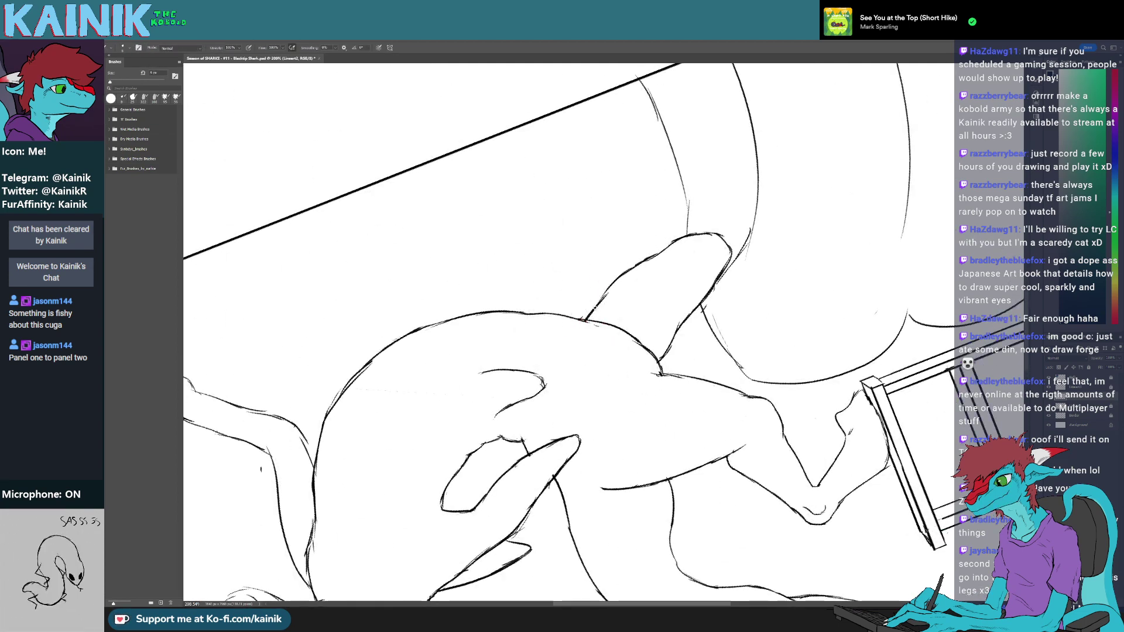
- Clean the far leg's upper edge where it joins the belly and smooth the neighbouring belly curve
drag(586, 319, 620, 277)
key(r)
mouse_move(622, 275)
mouse_down()
mouse_move(639, 283)
mouse_move(629, 399)
mouse_move(637, 321)
mouse_up()
key(e)
key(r)
drag(650, 471, 644, 472)
drag(611, 375, 600, 430)
mouse_move(617, 348)
mouse_down()
mouse_move(595, 416)
mouse_move(583, 393)
mouse_move(575, 400)
mouse_move(532, 288)
mouse_move(540, 315)
mouse_up()
key(e)
key(r)
key(b)
key(e)
key(b)
key(r)
drag(527, 358, 522, 333)
key(e)
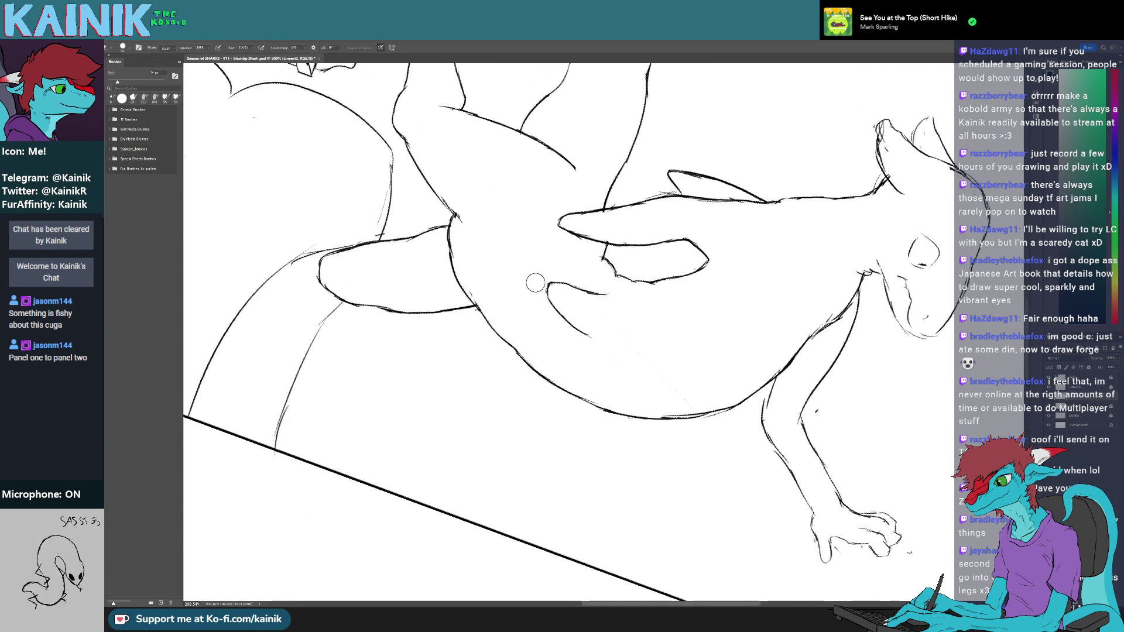
- Clean up the belly outline and carry it smoothly up to the chest below the raised arm
key(r)
mouse_move(535, 283)
mouse_down()
mouse_move(611, 386)
mouse_move(569, 350)
mouse_up()
key(r)
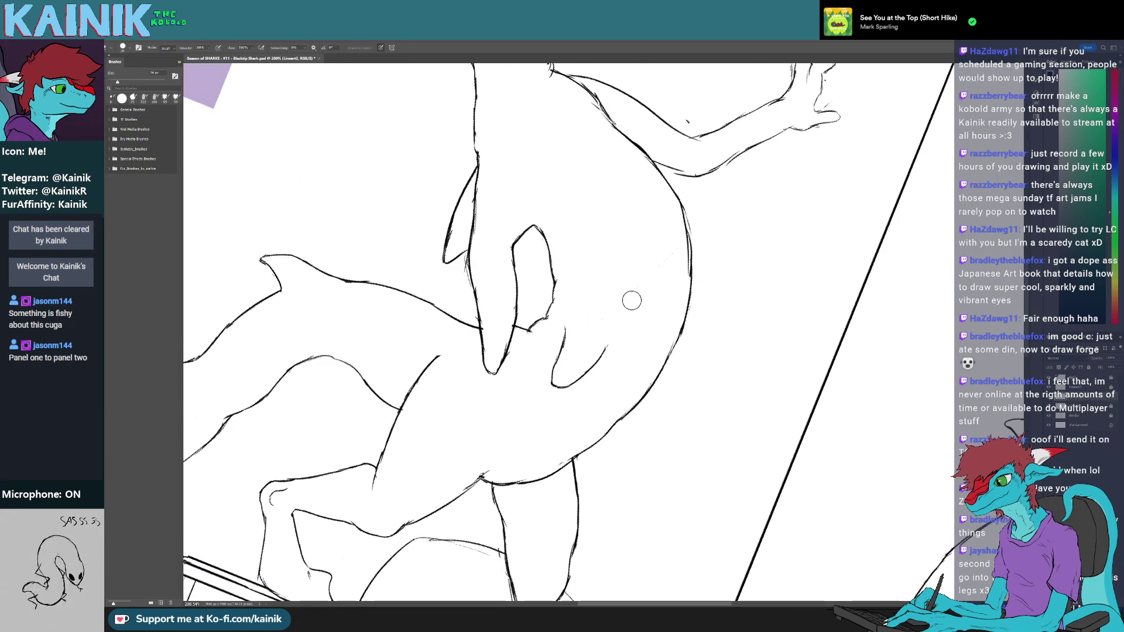
drag(660, 266, 647, 277)
mouse_move(612, 316)
mouse_down()
mouse_move(569, 404)
mouse_move(595, 489)
mouse_up()
key(r)
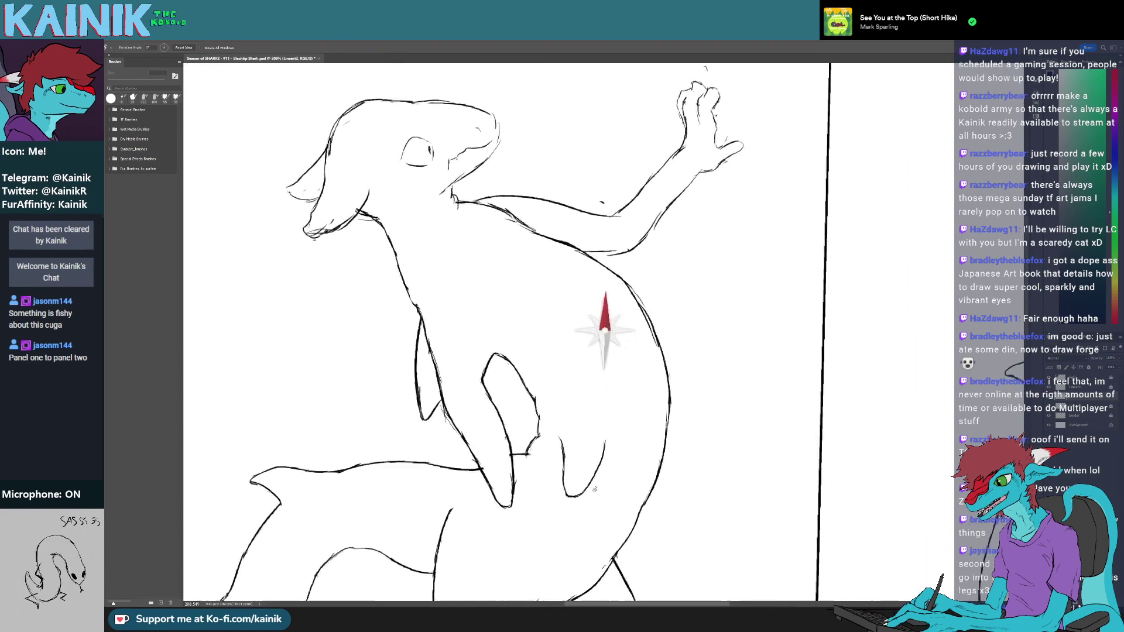
drag(597, 205, 597, 317)
click(597, 313)
key(r)
mouse_move(598, 370)
mouse_down()
mouse_move(612, 371)
mouse_move(610, 356)
mouse_up()
key(b)
key(r)
mouse_move(590, 398)
mouse_down()
mouse_move(625, 396)
mouse_move(624, 363)
mouse_up()
key(r)
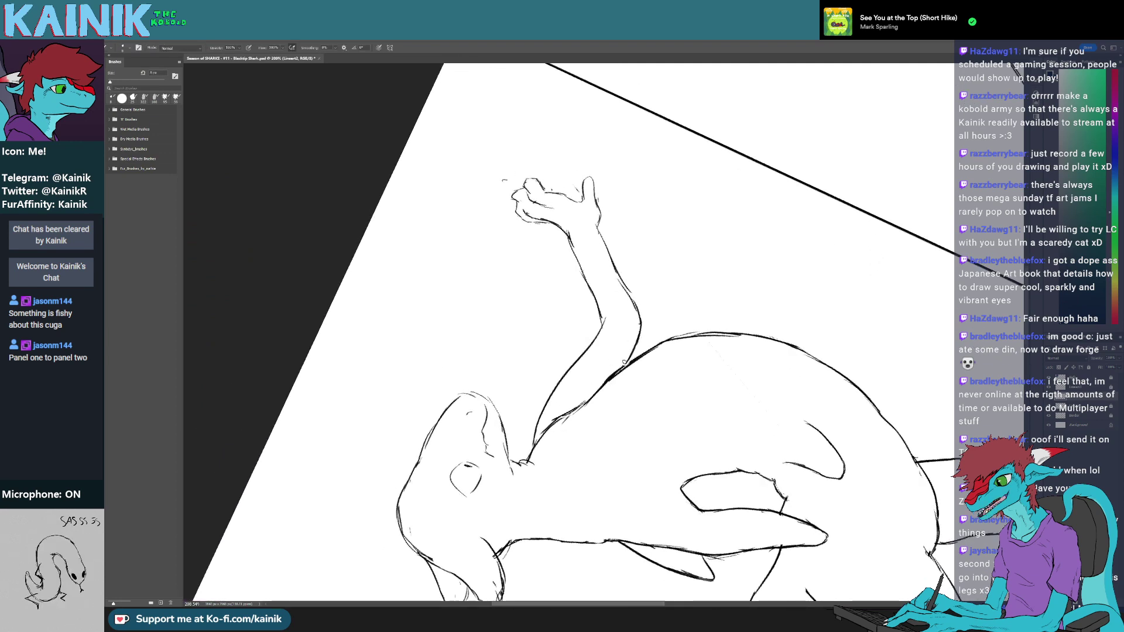
- Refine the underside of the raised arm where it meets the chest and remove the overlapping shoulder strokes
key(r)
mouse_move(578, 321)
mouse_down()
mouse_move(532, 322)
mouse_move(549, 354)
mouse_up()
key(r)
key(b)
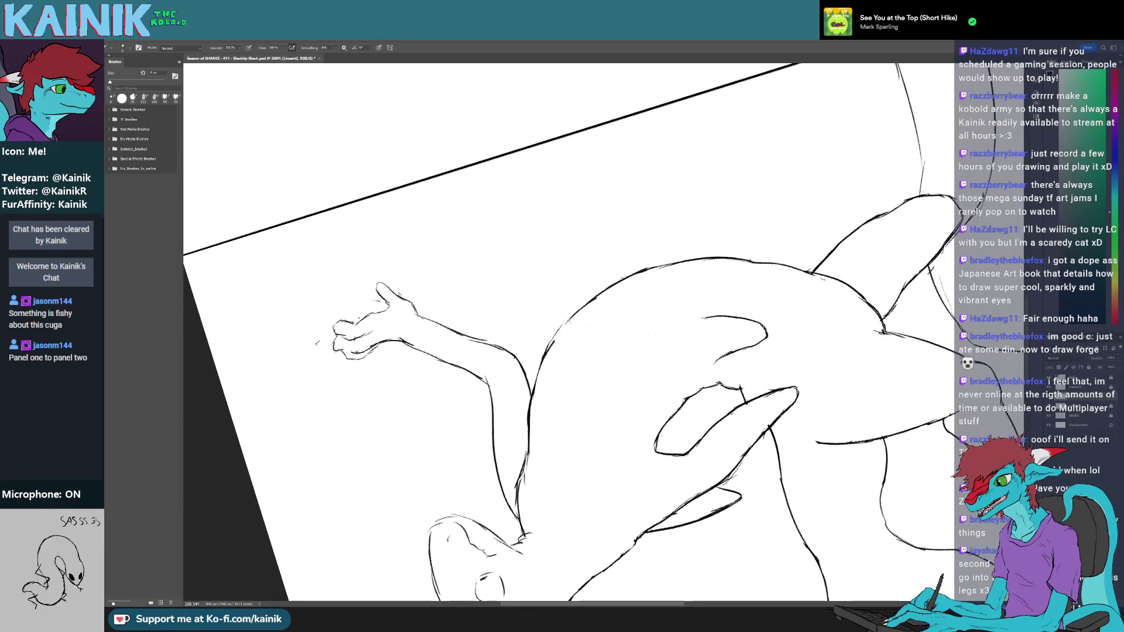
drag(545, 354, 603, 288)
key(e)
mouse_move(681, 372)
mouse_down()
mouse_move(529, 312)
mouse_move(525, 292)
mouse_up()
key(b)
key(r)
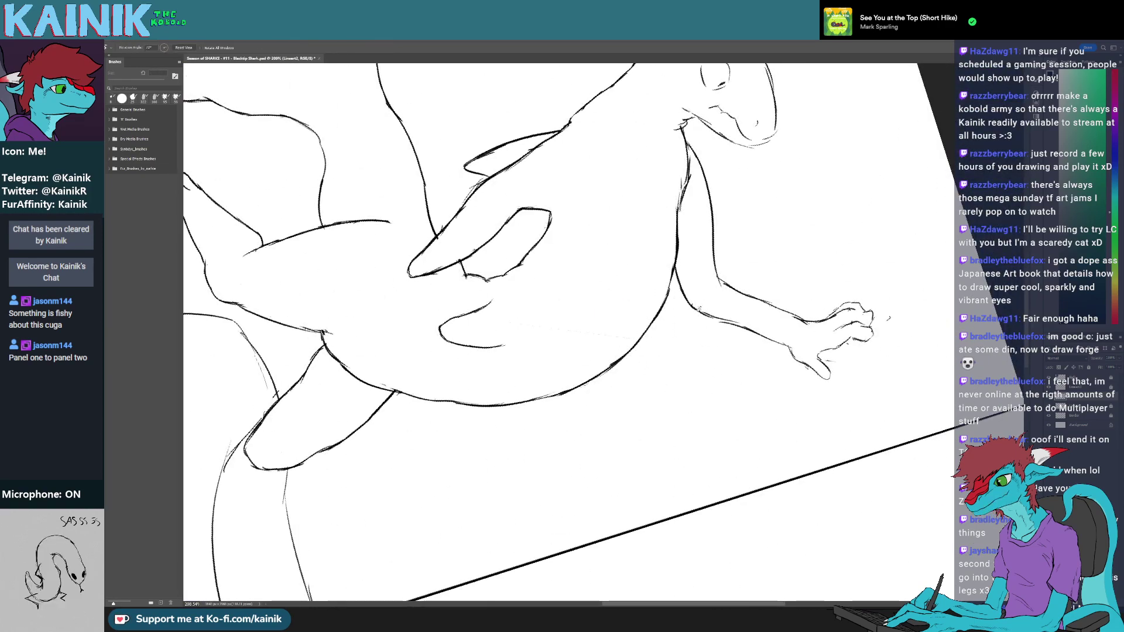
mouse_move(642, 251)
mouse_down()
mouse_move(523, 293)
mouse_move(577, 324)
mouse_move(530, 357)
mouse_up()
key(b)
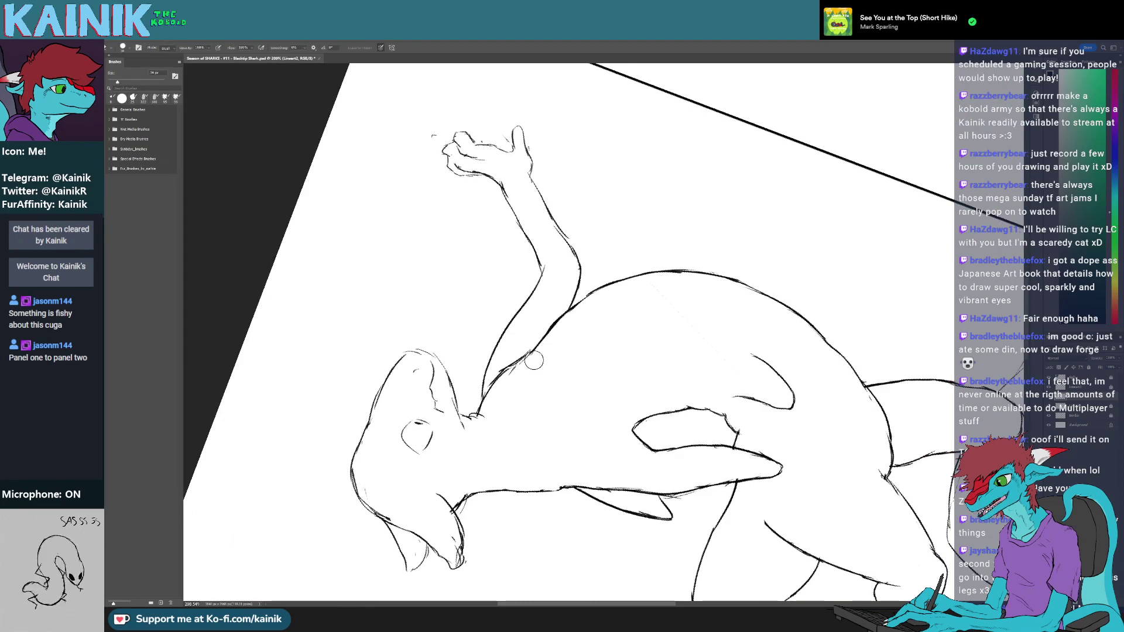
key(e)
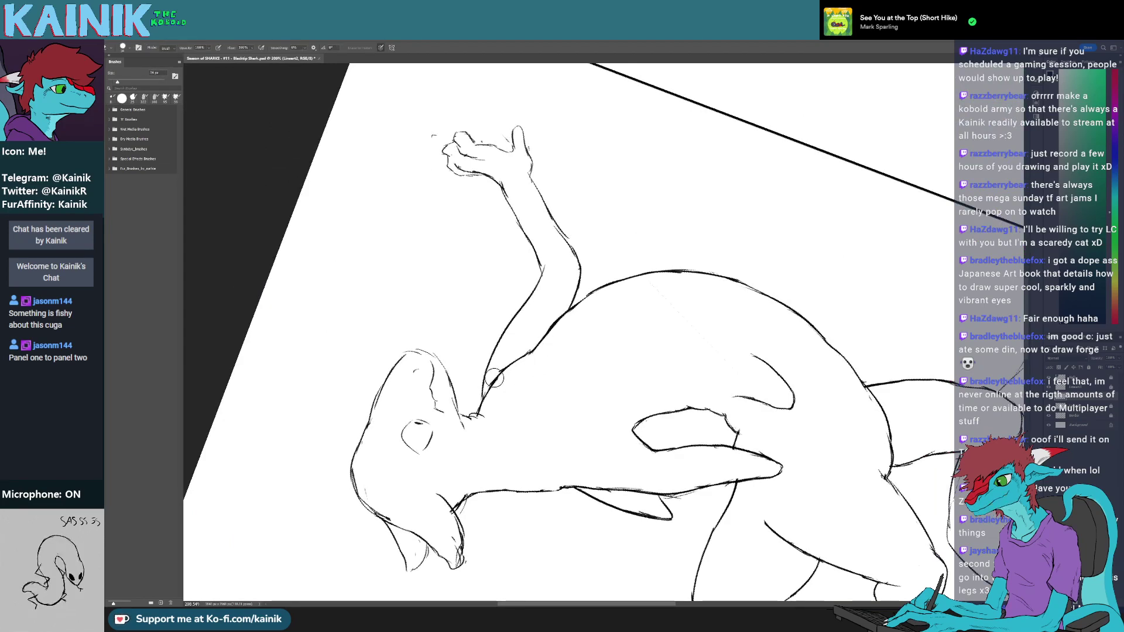
mouse_move(526, 350)
mouse_down()
mouse_move(535, 321)
mouse_move(520, 324)
mouse_move(535, 344)
mouse_up()
key(b)
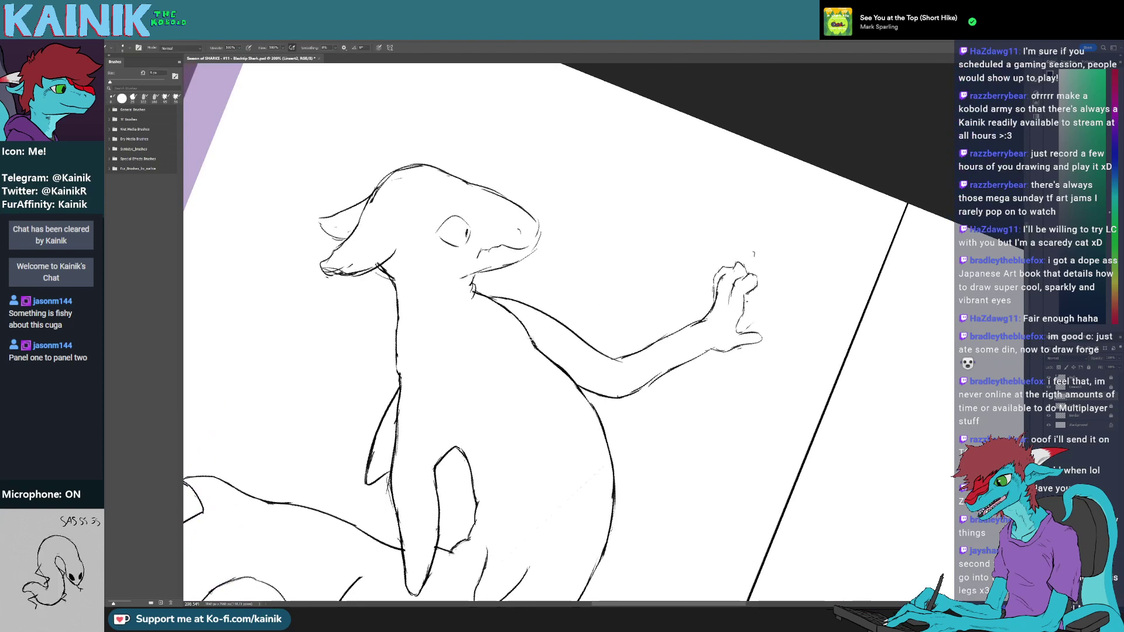
- Tidy the front of the neck where the shoulder lines run up to the throat
drag(480, 299, 535, 382)
key(r)
drag(535, 382, 555, 391)
key(e)
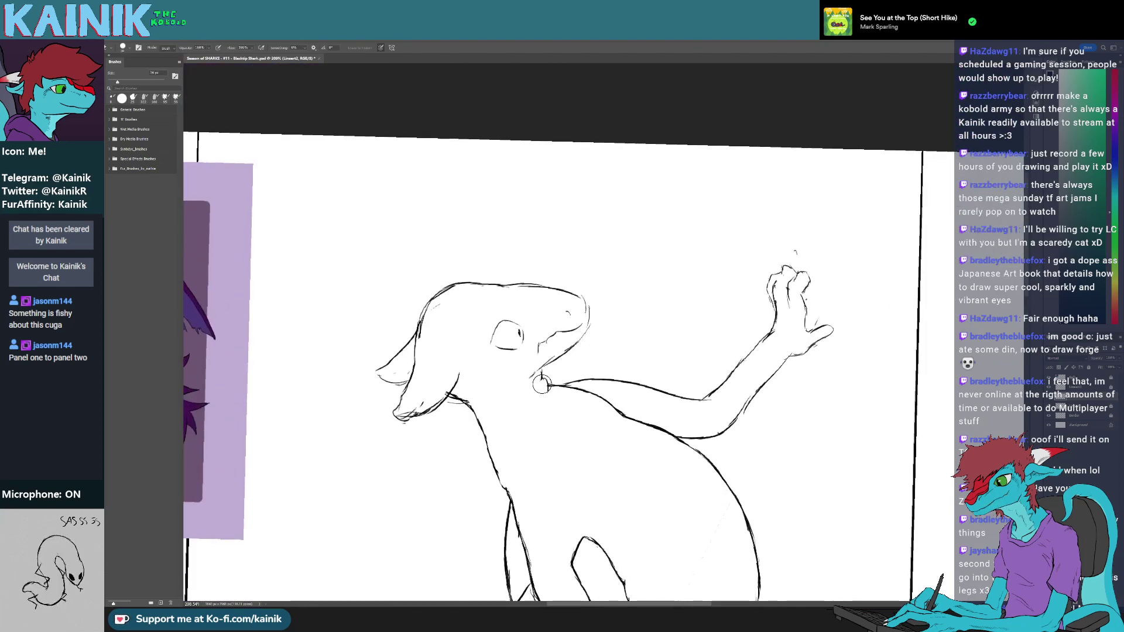
key(b)
key(r)
mouse_move(552, 396)
mouse_down()
mouse_move(527, 427)
mouse_move(593, 324)
mouse_up()
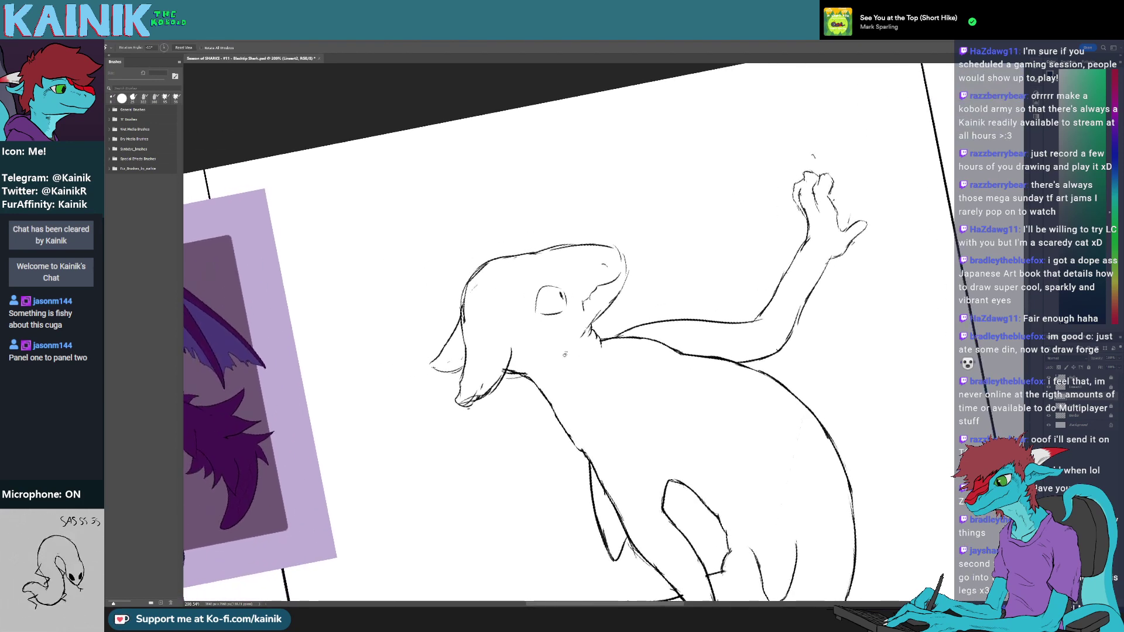
- Redraw the figure's lower jaw and clean the mouth and throat strokes around it
key(b)
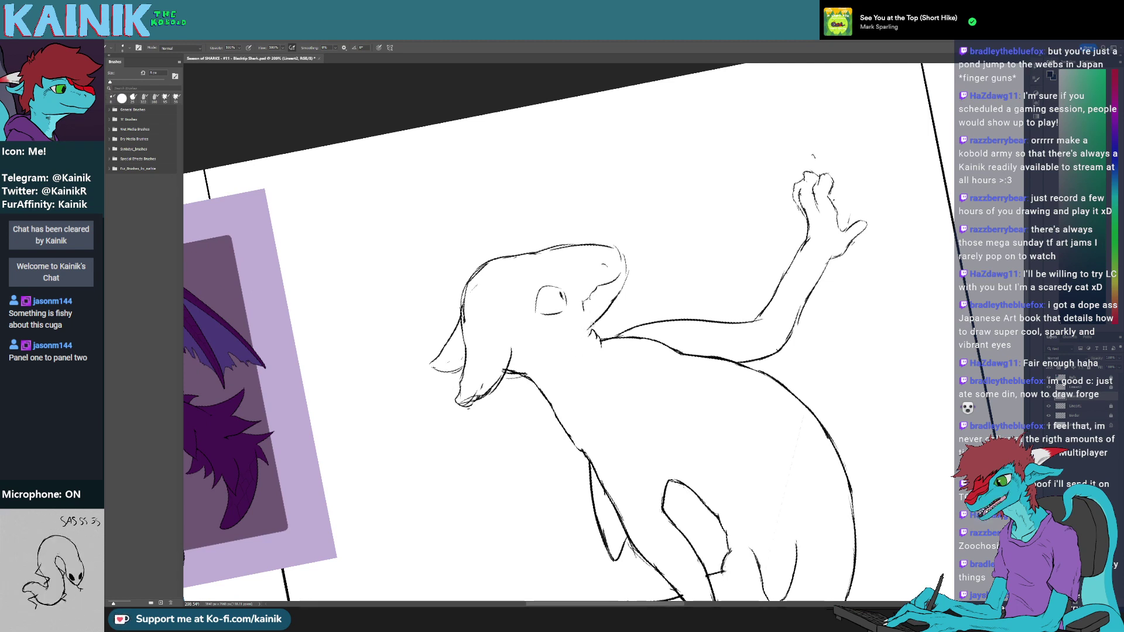
mouse_move(591, 327)
mouse_down()
mouse_move(584, 360)
mouse_move(615, 310)
mouse_move(644, 345)
mouse_move(585, 413)
mouse_move(576, 396)
mouse_move(595, 417)
mouse_move(515, 353)
mouse_move(526, 363)
mouse_up()
key(e)
key(b)
key(r)
key(space)
key(e)
key(b)
key(r)
key(e)
key(b)
- Clean the outline of the snout and the top of the head into a single smooth line
key(r)
mouse_move(509, 392)
mouse_down()
mouse_move(695, 259)
mouse_move(495, 251)
mouse_up()
key(e)
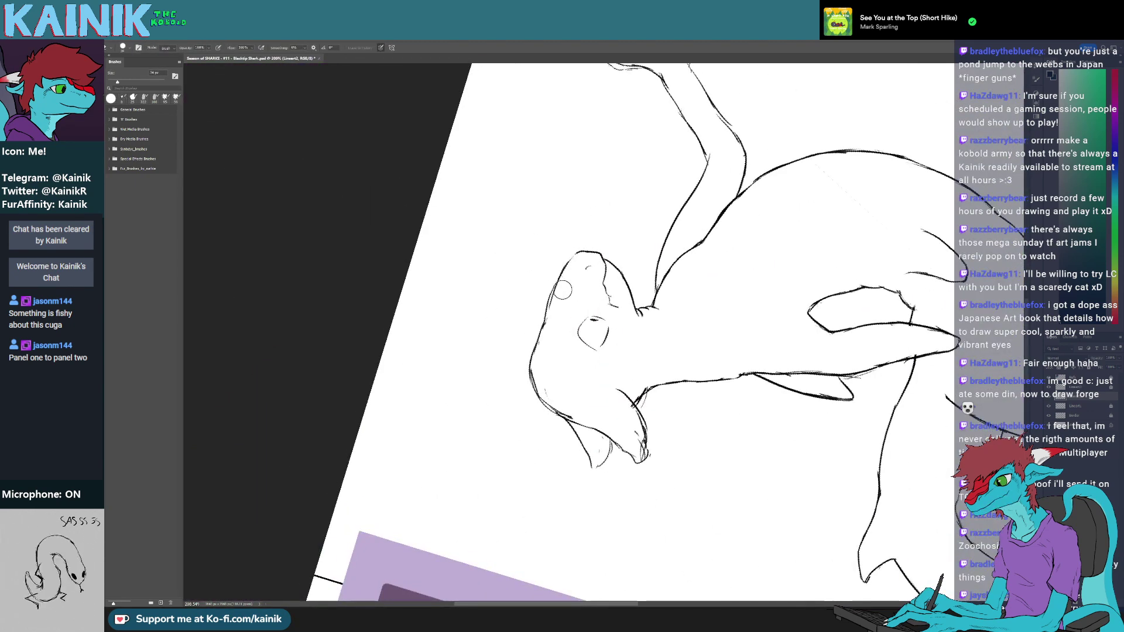
drag(571, 254, 560, 279)
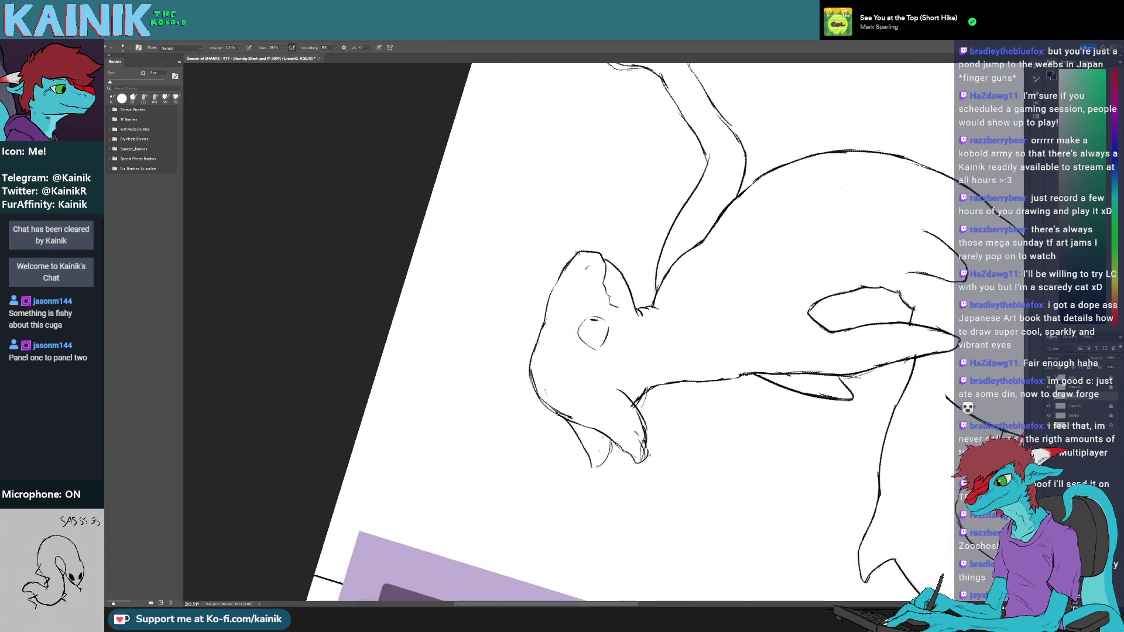
key(r)
mouse_move(512, 373)
mouse_down()
mouse_move(502, 240)
mouse_move(525, 222)
mouse_up()
key(space)
drag(533, 266, 487, 353)
key(e)
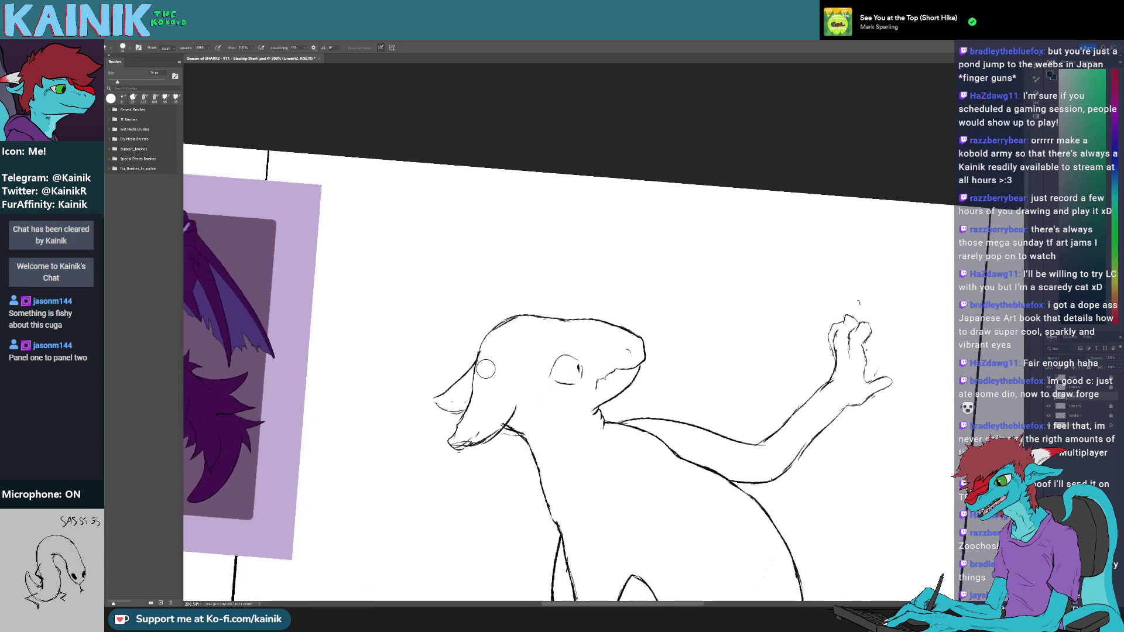
- Refine the back of the head and erase and redraw the rough lower edge of the near ear
key(r)
mouse_move(463, 428)
mouse_down()
mouse_move(492, 457)
mouse_move(532, 462)
mouse_move(561, 311)
mouse_move(533, 340)
mouse_up()
key(b)
key(r)
mouse_move(568, 426)
mouse_down()
mouse_move(514, 374)
mouse_move(564, 422)
mouse_move(487, 388)
mouse_up()
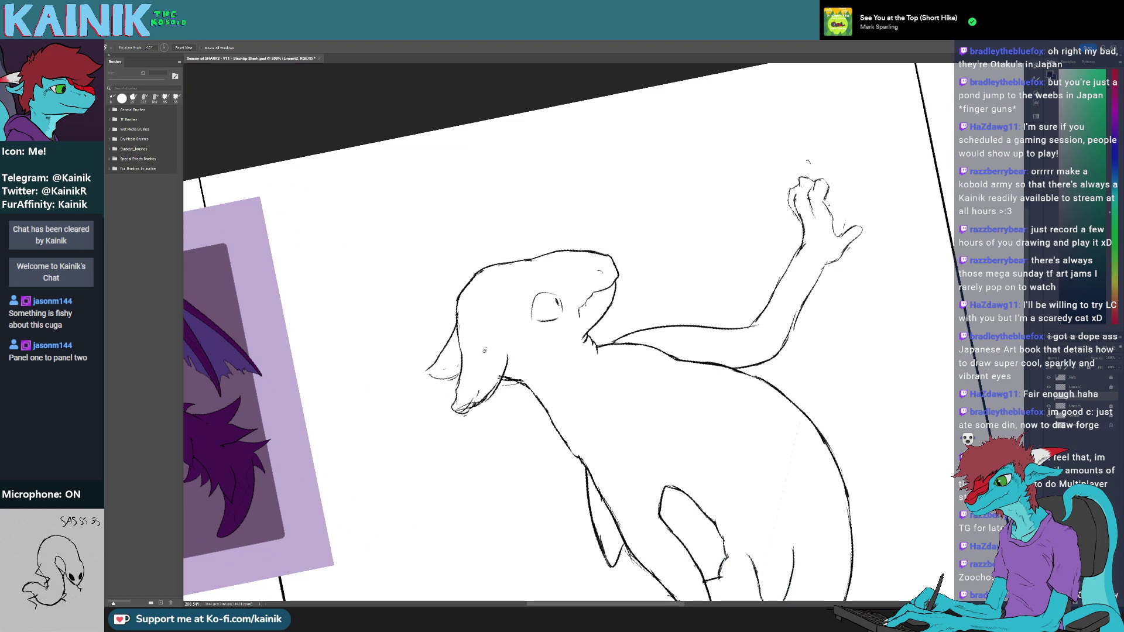
key(b)
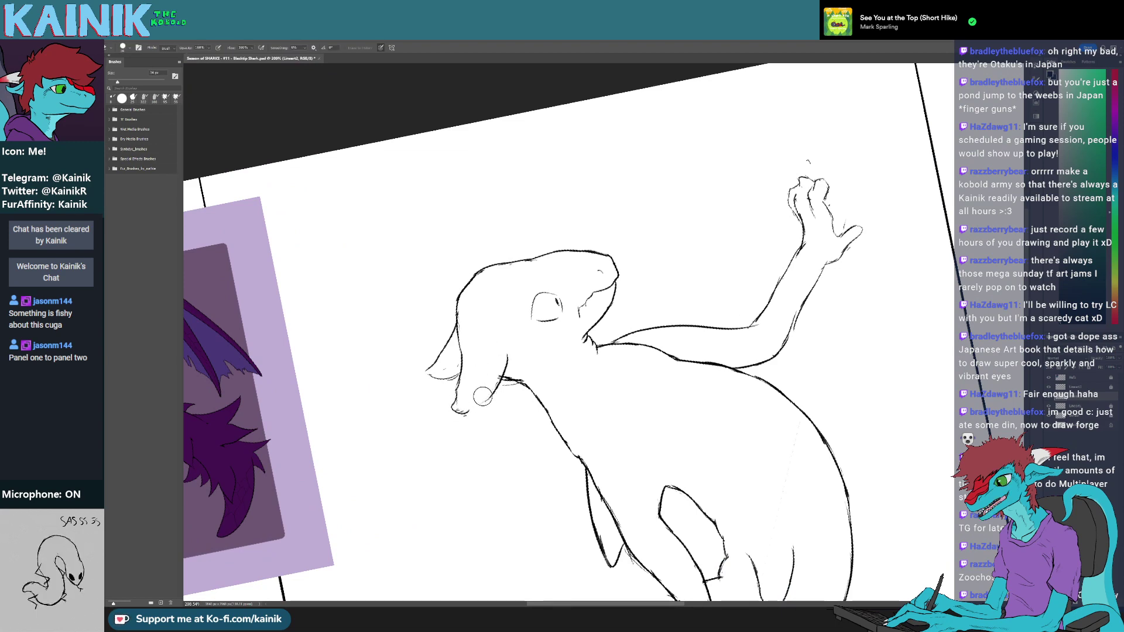
key(r)
mouse_move(492, 382)
mouse_down()
mouse_move(459, 292)
mouse_move(510, 165)
mouse_up()
mouse_move(510, 165)
mouse_down()
mouse_move(487, 330)
mouse_move(511, 258)
mouse_move(505, 336)
mouse_up()
key(e)
key(b)
key(r)
- Finish the near ear's tip and lower edge and tidy its base at the back of the neck
mouse_move(511, 343)
mouse_down()
mouse_move(516, 356)
mouse_move(641, 391)
mouse_move(636, 434)
mouse_move(572, 414)
mouse_move(615, 456)
mouse_up()
key(e)
key(b)
key(r)
key(e)
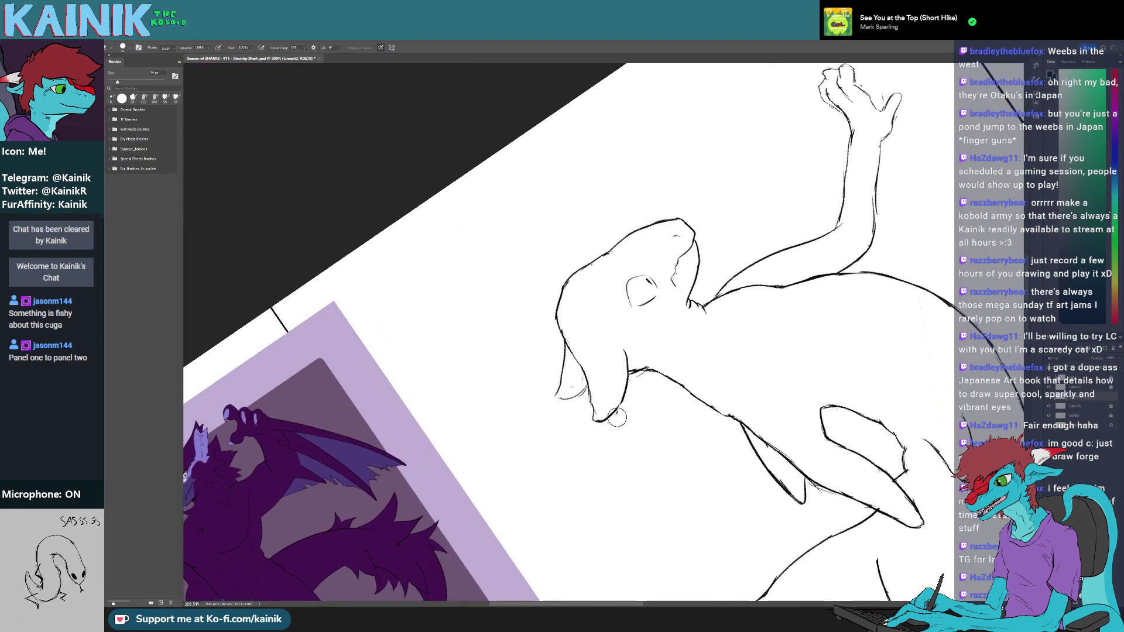
key(b)
drag(619, 414, 576, 429)
key(r)
drag(595, 469, 498, 421)
key(e)
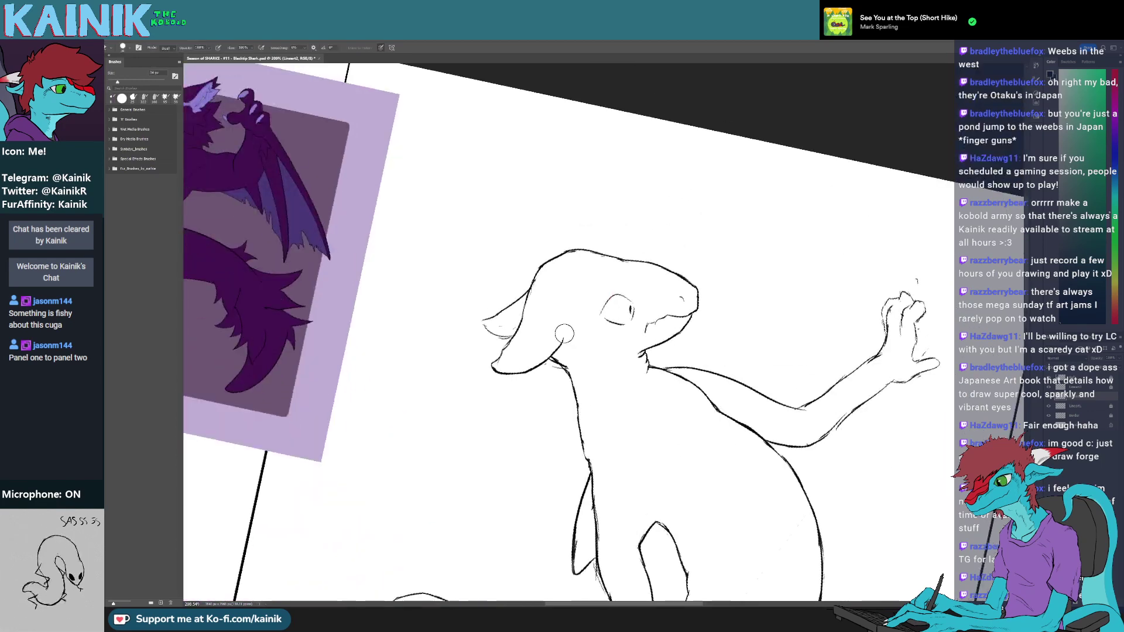
key(r)
mouse_move(548, 368)
mouse_down()
mouse_move(545, 328)
mouse_move(555, 401)
mouse_up()
key(b)
key(r)
scroll(589, 385, down, 15)
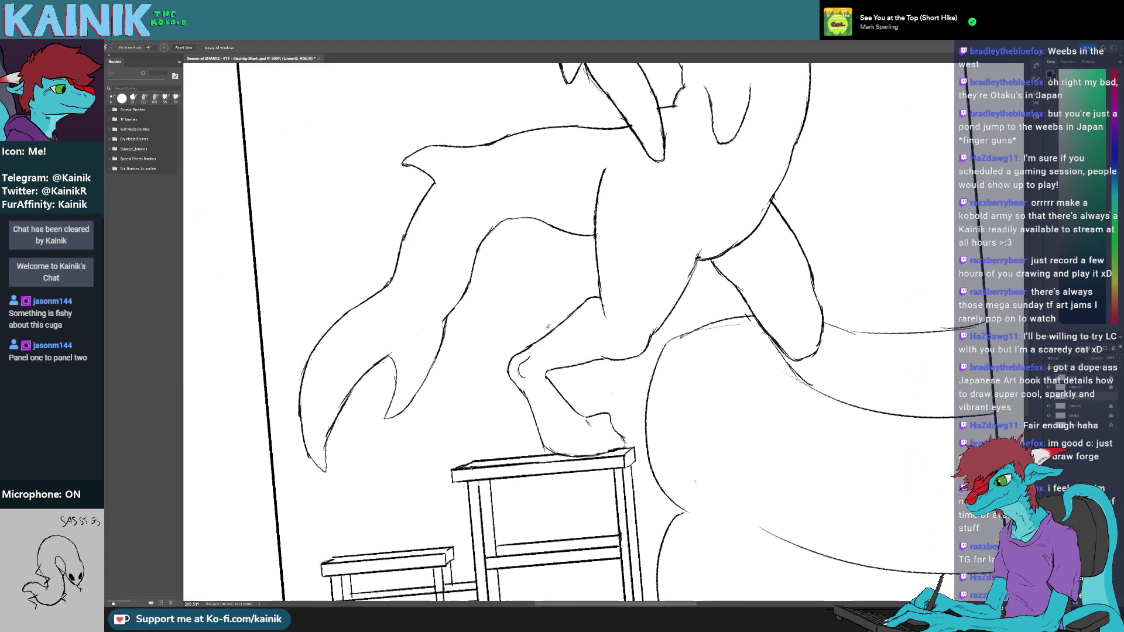
- Draw the toe lines and clean the outline of the second-panel figure's foot on the tall stool
key(b)
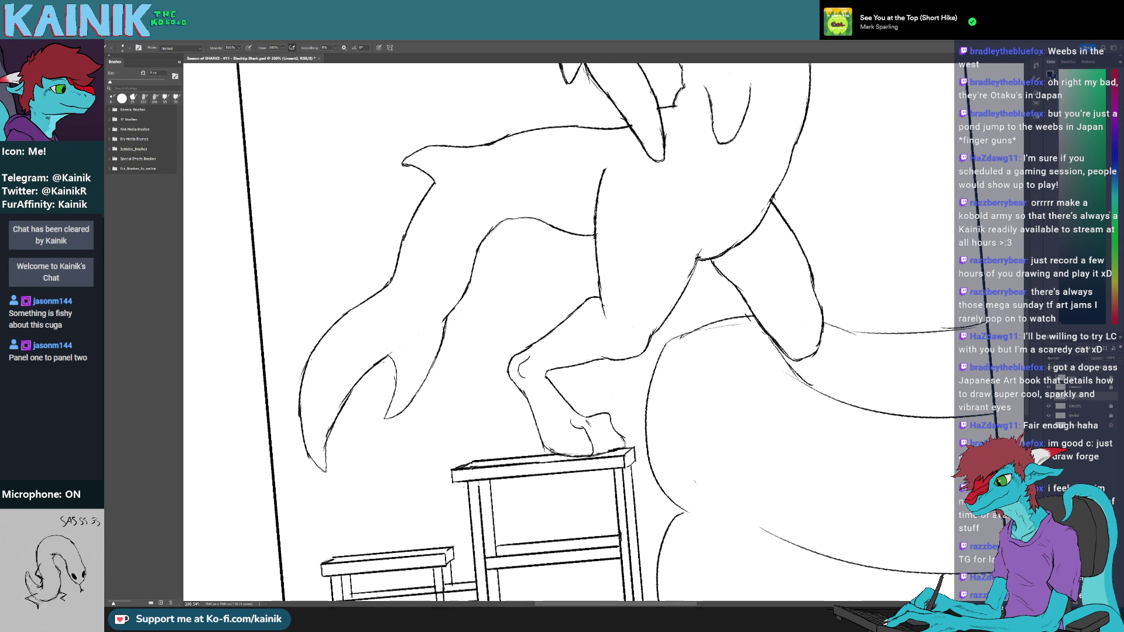
key(r)
mouse_move(560, 453)
mouse_down()
mouse_move(489, 430)
mouse_move(477, 361)
mouse_move(572, 446)
mouse_move(667, 434)
mouse_move(655, 448)
mouse_move(521, 452)
mouse_up()
key(e)
key(b)
key(r)
key(e)
key(b)
key(r)
key(e)
drag(571, 412, 576, 413)
key(b)
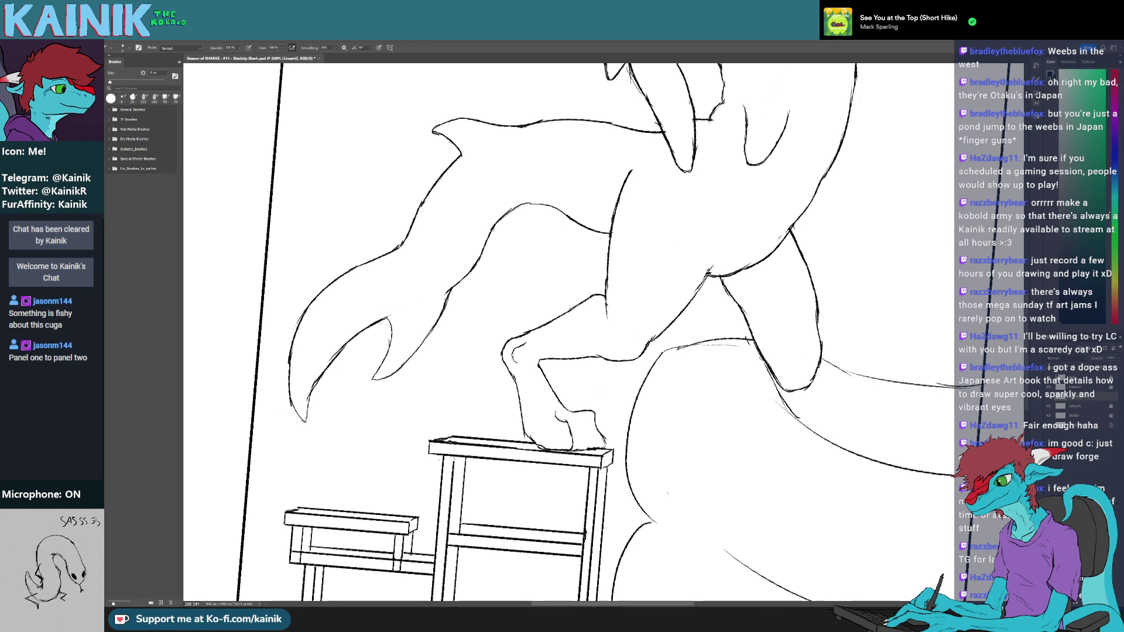
- Add short, light contour strokes inside the bent leg's thigh between the knee and the belly
key(r)
mouse_move(547, 419)
mouse_down()
mouse_move(580, 409)
mouse_move(564, 398)
mouse_move(585, 402)
mouse_up()
key(b)
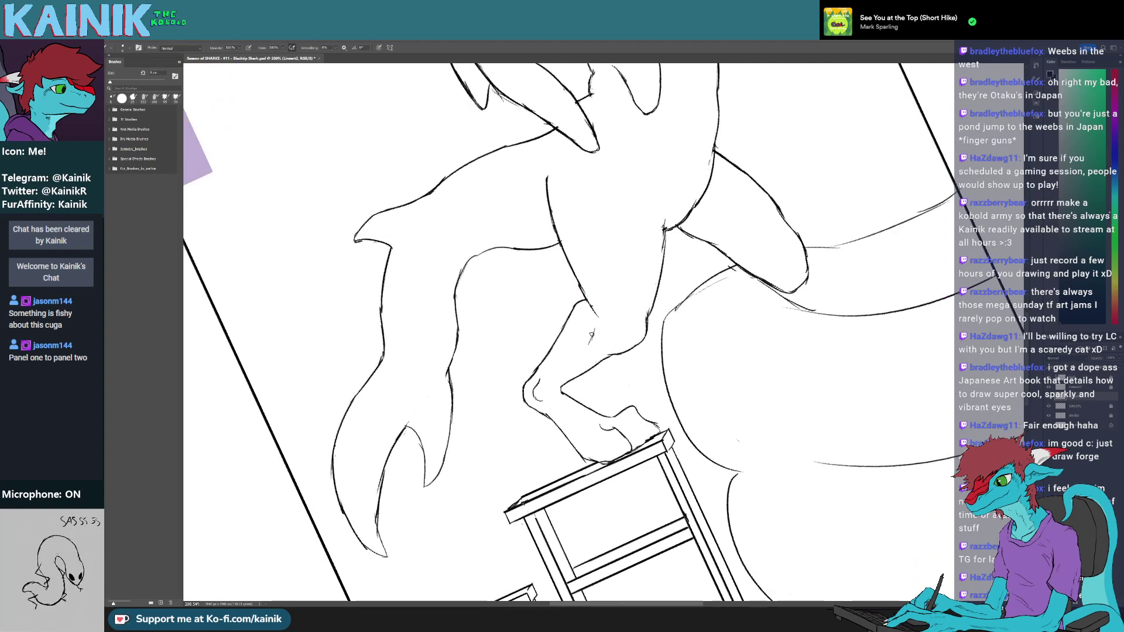
key(r)
drag(570, 354, 569, 360)
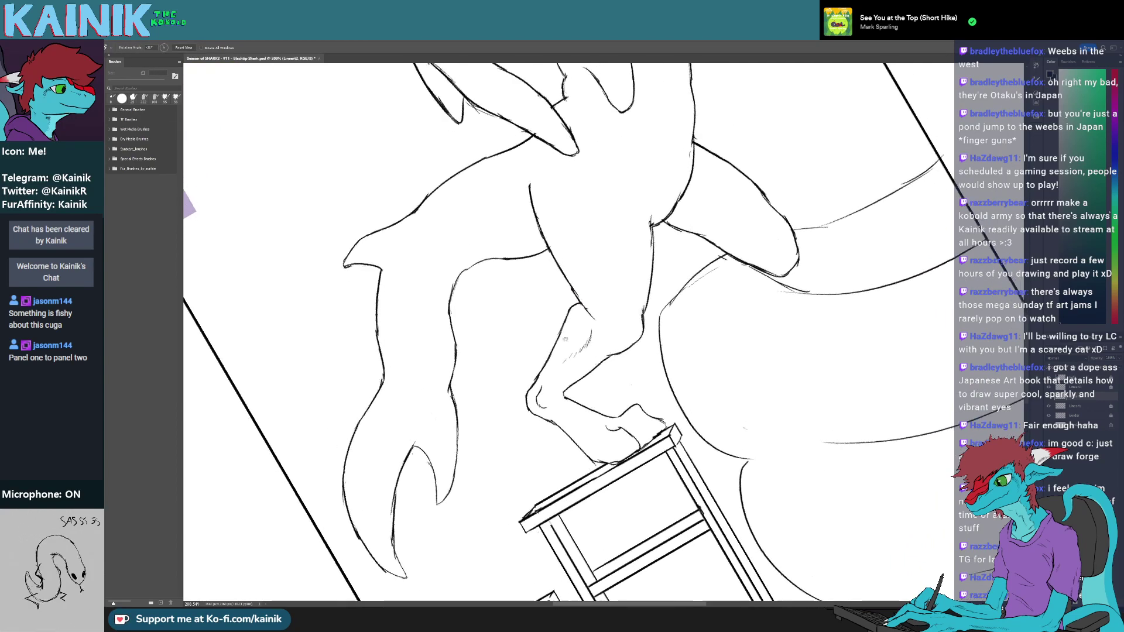
key(space)
mouse_move(615, 324)
mouse_down()
mouse_move(547, 384)
mouse_move(536, 352)
mouse_up()
key(r)
key(space)
mouse_move(515, 415)
mouse_down()
mouse_move(511, 386)
mouse_move(516, 454)
mouse_move(506, 432)
mouse_up()
key(r)
mouse_move(534, 486)
mouse_down()
mouse_move(496, 456)
mouse_move(477, 369)
mouse_up()
key(e)
key(r)
key(b)
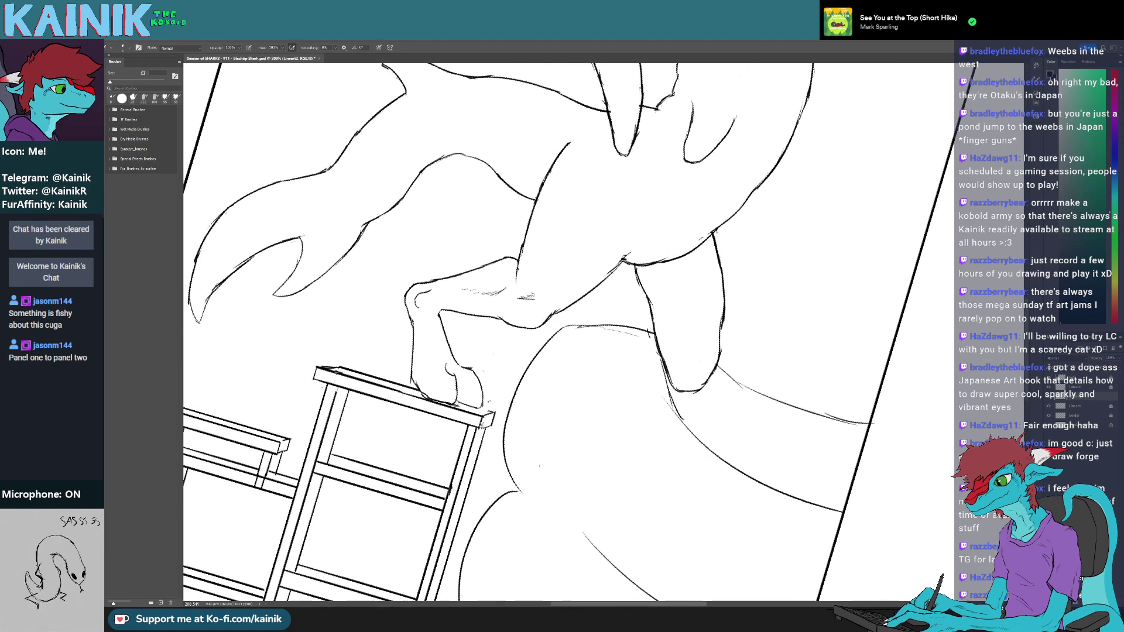
- Erase and redraw the rough line at the back of the neck where it meets the shoulder
key(r)
mouse_move(483, 423)
mouse_down()
mouse_move(454, 352)
mouse_move(462, 340)
mouse_move(476, 477)
mouse_move(605, 517)
mouse_up()
key(b)
key(r)
drag(725, 205, 535, 483)
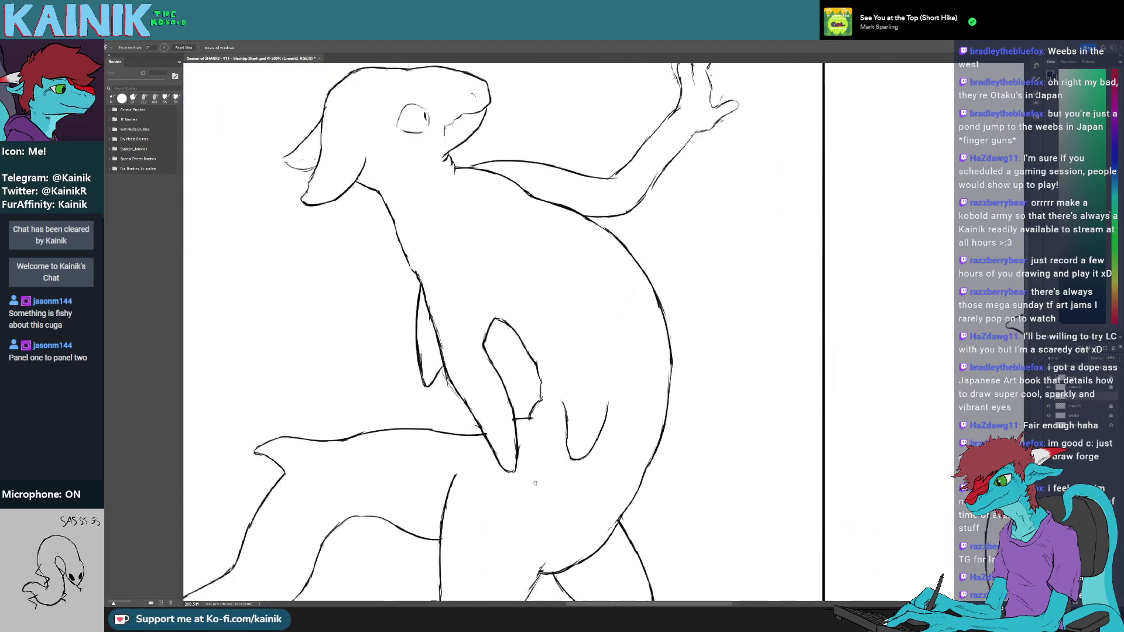
scroll(534, 483, up, 5)
key(b)
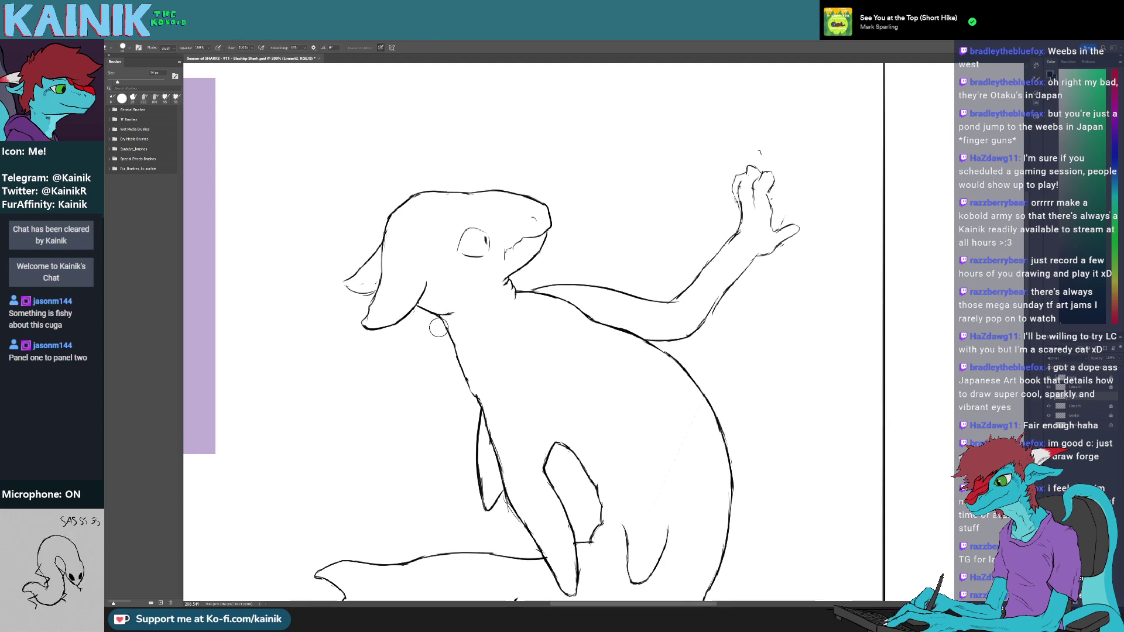
mouse_move(443, 316)
mouse_down()
mouse_move(452, 349)
mouse_move(433, 324)
mouse_move(458, 366)
mouse_up()
key(e)
key(b)
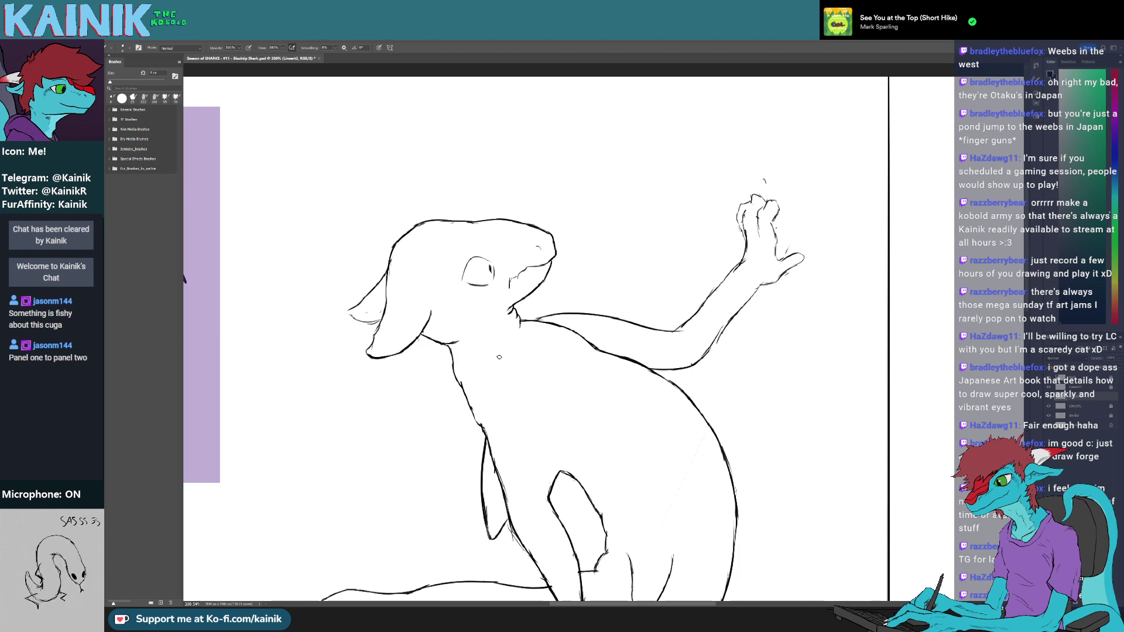
- Redraw the raised hand's thumb with a larger rounded tip and erase the old thumb lines
key(e)
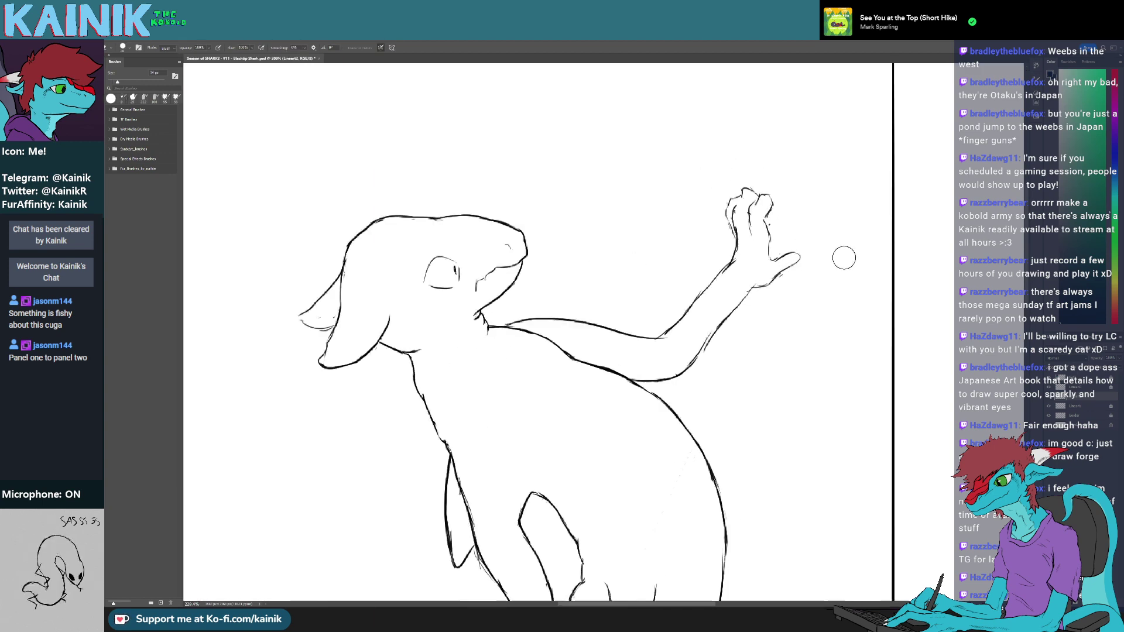
scroll(842, 251, up, 3)
key(b)
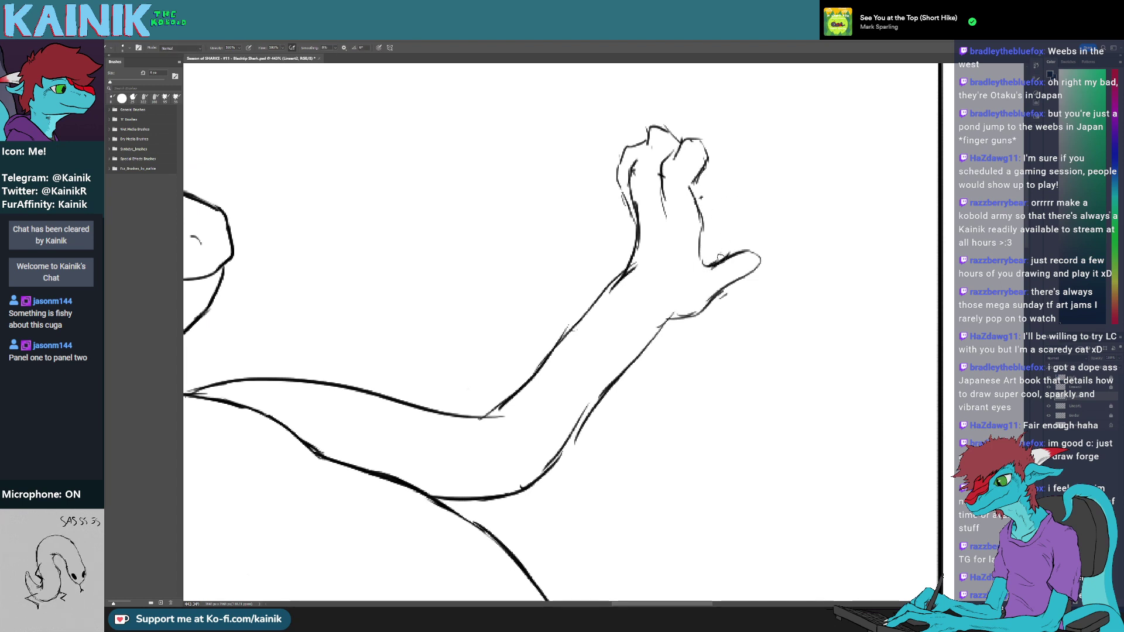
drag(710, 267, 749, 231)
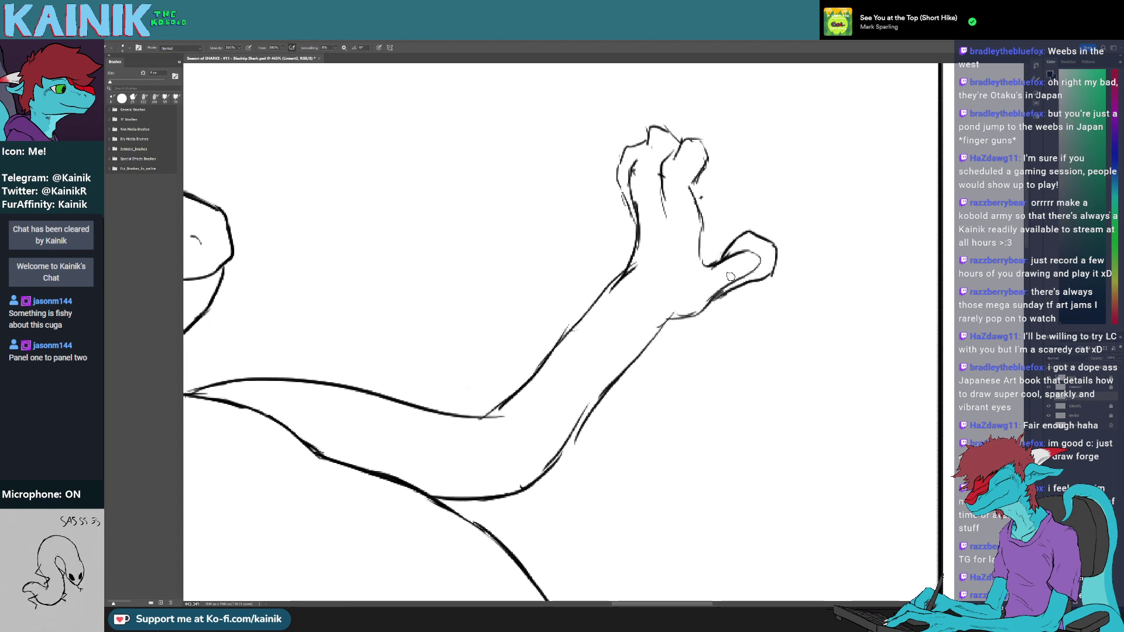
key(e)
mouse_move(730, 270)
mouse_down()
mouse_move(724, 292)
mouse_move(696, 312)
mouse_move(738, 285)
mouse_move(713, 311)
mouse_move(666, 319)
mouse_up()
key(b)
key(e)
- Redraw the raised hand's index finger with a wider rounded tip and connect it to the thumb
drag(685, 271, 641, 375)
drag(645, 256, 646, 243)
key(b)
mouse_move(612, 302)
mouse_down()
mouse_move(620, 249)
mouse_move(655, 216)
mouse_move(662, 283)
mouse_move(643, 349)
mouse_up()
key(e)
key(b)
key(e)
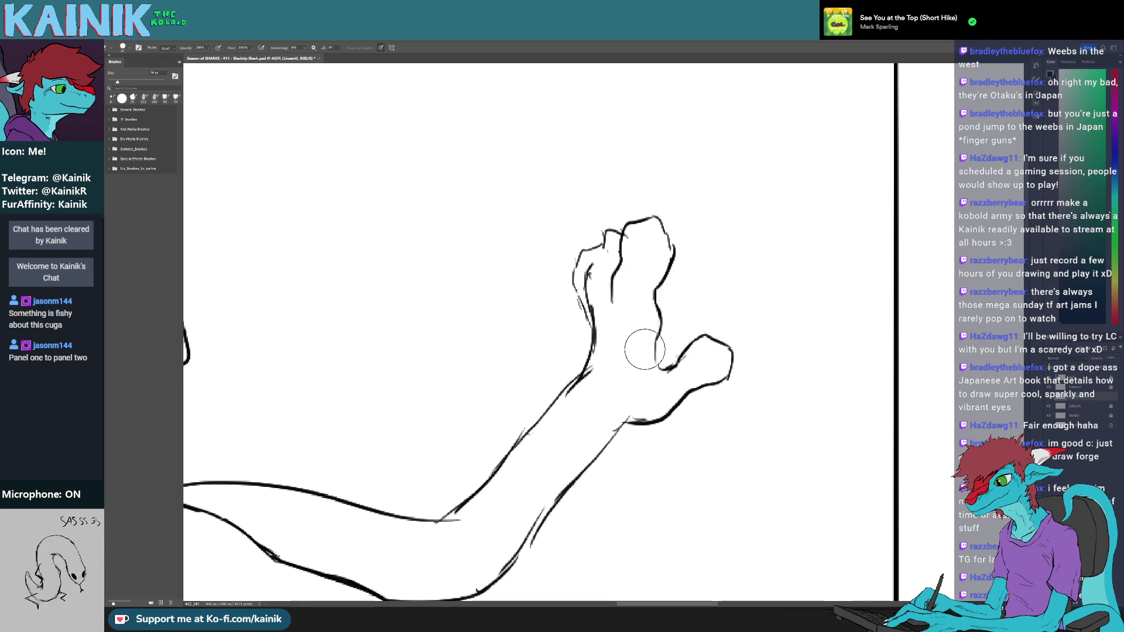
- Redraw the middle finger's rounded tip behind the index finger and erase its old strokes
mouse_move(651, 249)
mouse_down()
mouse_move(671, 226)
mouse_move(609, 249)
mouse_move(603, 234)
mouse_move(585, 290)
mouse_move(597, 286)
mouse_move(596, 319)
mouse_up()
key(b)
key(e)
key(b)
key(e)
key(b)
key(e)
key(b)
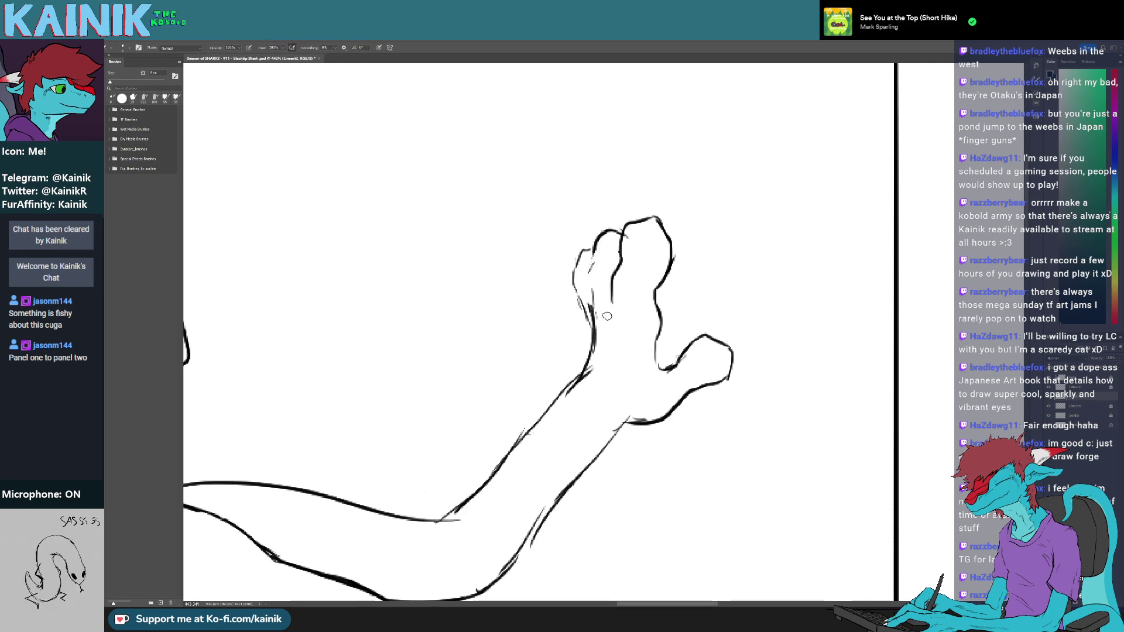
- Smooth the outer wrist line and redraw the forearm's lower outline from the thumb base to the elbow
key(e)
drag(601, 368, 569, 400)
key(b)
mouse_move(595, 347)
mouse_down()
mouse_move(571, 385)
mouse_move(635, 304)
mouse_move(668, 284)
mouse_move(710, 314)
mouse_move(627, 453)
mouse_up()
key(e)
key(b)
key(e)
key(b)
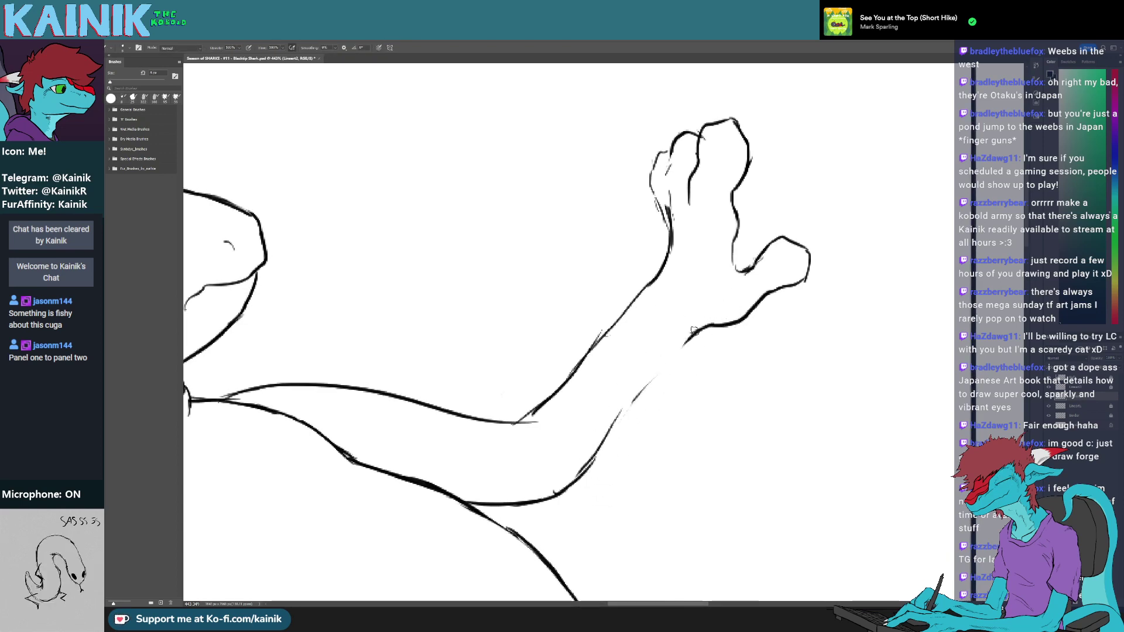
drag(698, 330, 613, 424)
key(r)
mouse_move(538, 518)
mouse_down()
mouse_move(559, 525)
mouse_move(527, 514)
mouse_up()
- Erase the forearm's rough upper outline and redraw it as one smooth line from elbow to wrist
key(e)
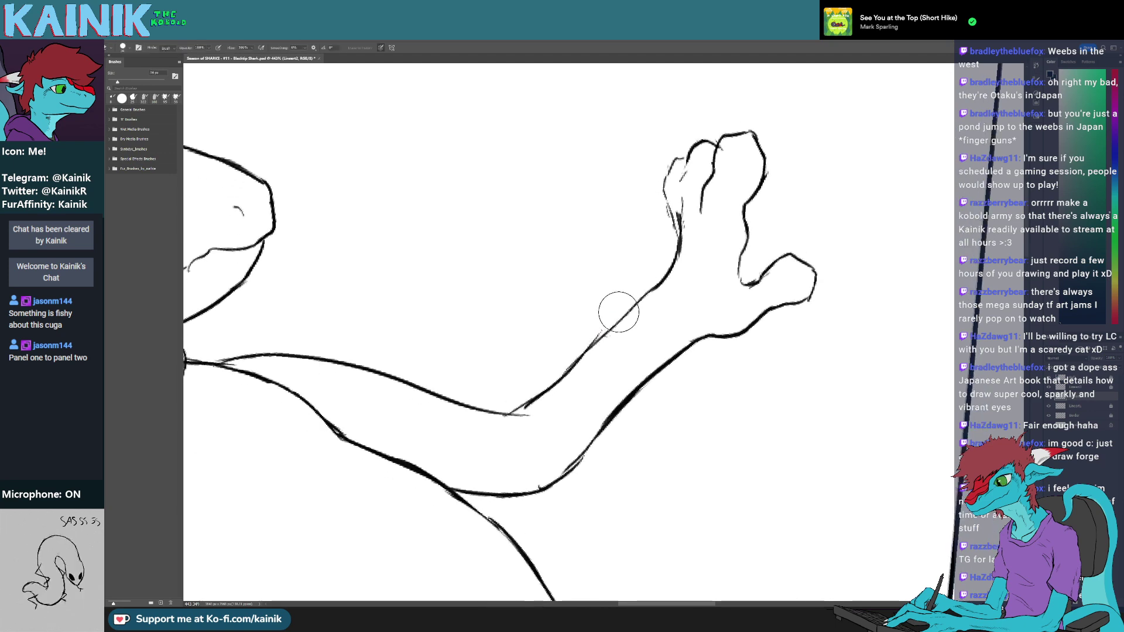
drag(614, 316, 578, 361)
key(r)
mouse_move(515, 455)
mouse_down()
mouse_move(549, 471)
mouse_move(658, 454)
mouse_move(703, 391)
mouse_move(703, 333)
mouse_move(683, 308)
mouse_move(701, 224)
mouse_up()
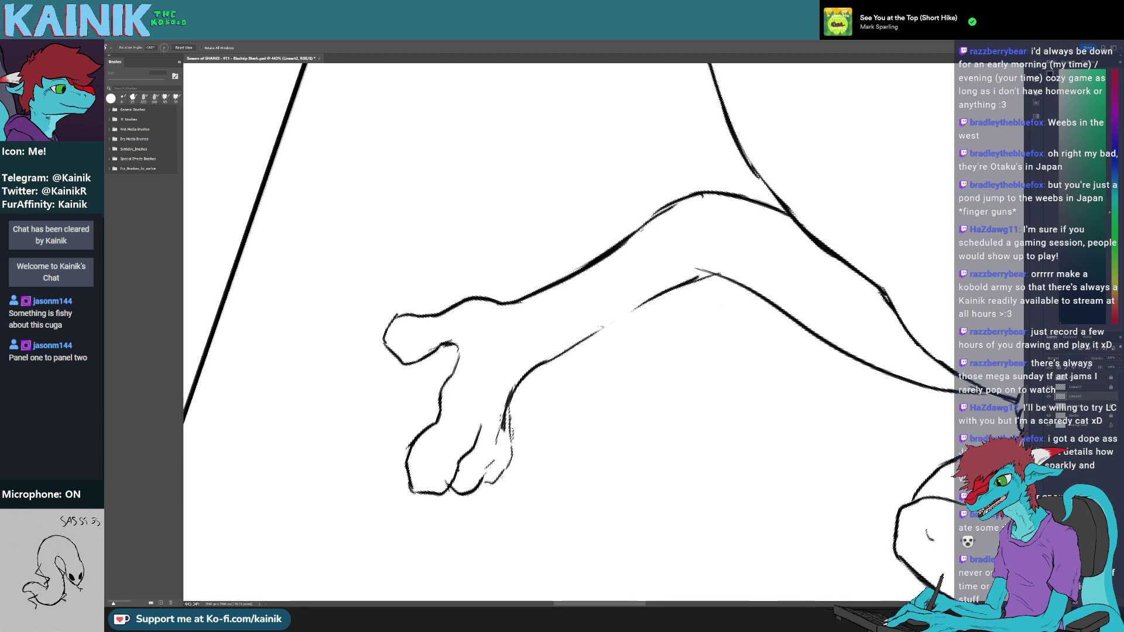
drag(590, 276, 505, 293)
key(e)
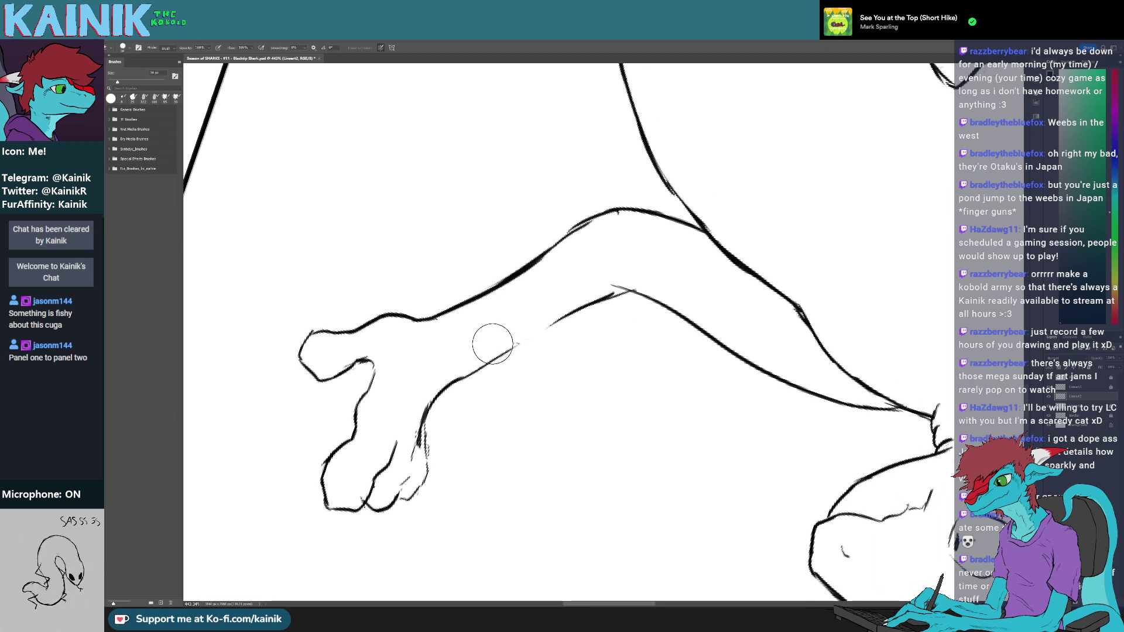
drag(493, 343, 509, 335)
key(r)
mouse_move(693, 404)
mouse_down()
mouse_move(695, 393)
mouse_move(559, 318)
mouse_move(494, 361)
mouse_up()
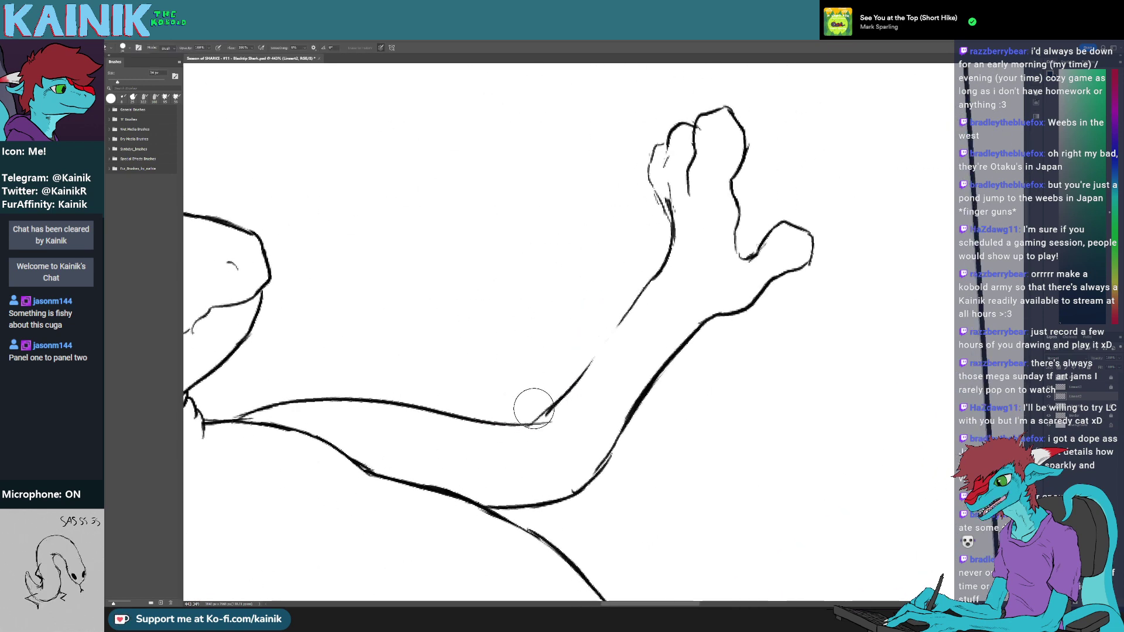
mouse_move(590, 364)
mouse_down()
mouse_move(632, 300)
mouse_move(600, 353)
mouse_up()
drag(673, 275, 609, 340)
key(r)
drag(591, 268, 675, 287)
key(e)
key(r)
mouse_move(595, 387)
mouse_down()
mouse_move(659, 336)
mouse_move(557, 306)
mouse_up()
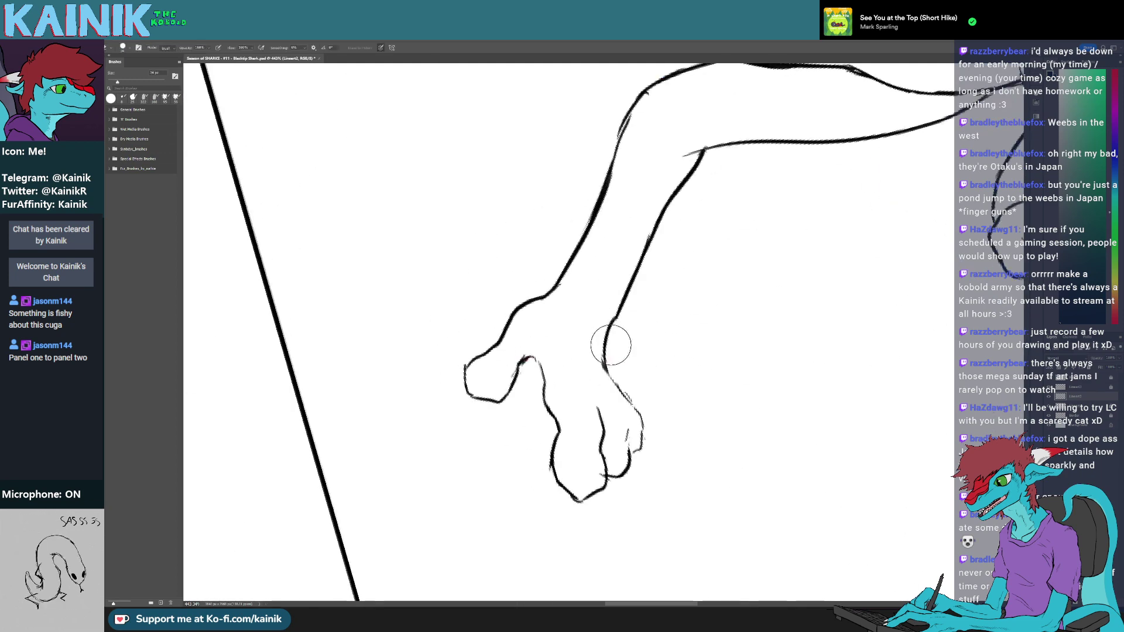
- Erase the doubled strokes at the outer wrist and redraw the line joining forearm and hand
drag(597, 350, 597, 389)
key(b)
mouse_move(605, 350)
mouse_down()
mouse_move(606, 382)
mouse_move(642, 287)
mouse_up()
key(r)
key(e)
drag(602, 392, 613, 377)
key(r)
drag(600, 378, 617, 375)
key(b)
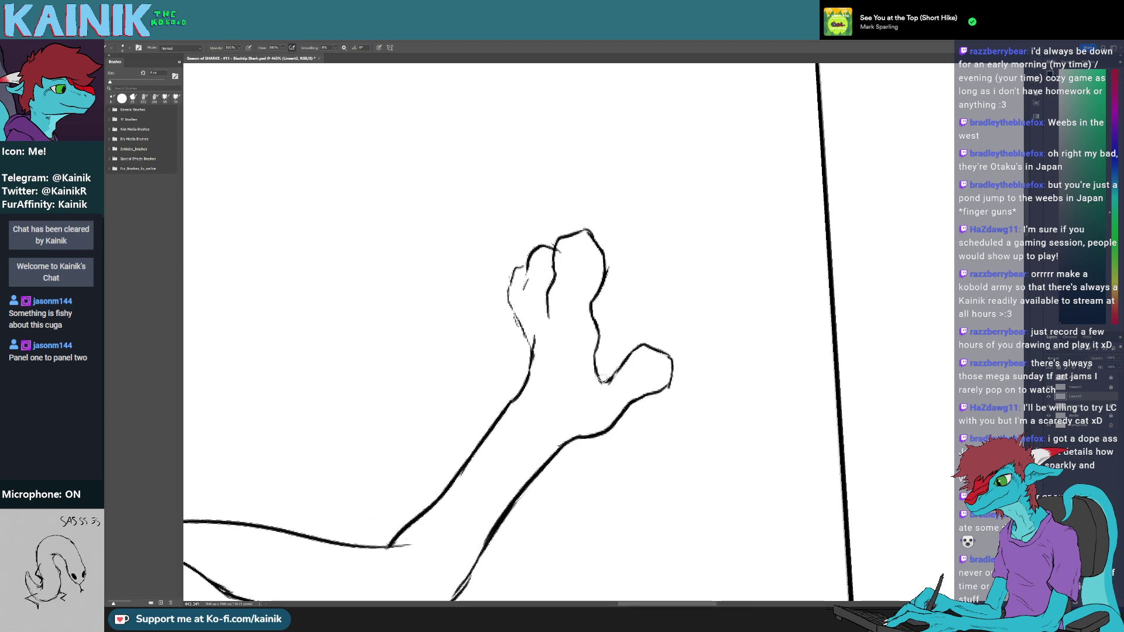
- Redraw the raised hand's outermost finger and its edge down to the wrist, erasing the leftover sketch strokes
key(r)
mouse_move(603, 327)
mouse_down()
mouse_move(573, 264)
mouse_move(515, 266)
mouse_move(524, 349)
mouse_move(529, 341)
mouse_move(538, 364)
mouse_move(534, 344)
mouse_move(546, 368)
mouse_up()
key(b)
key(r)
key(b)
key(e)
key(b)
key(space)
key(e)
key(b)
key(b)
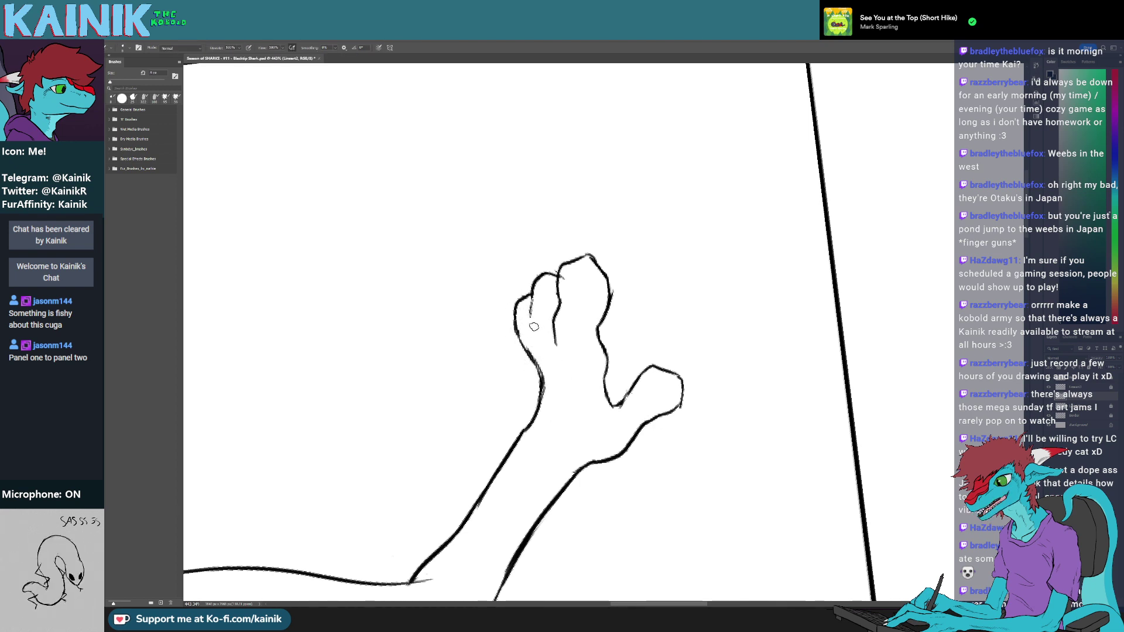
key(e)
key(b)
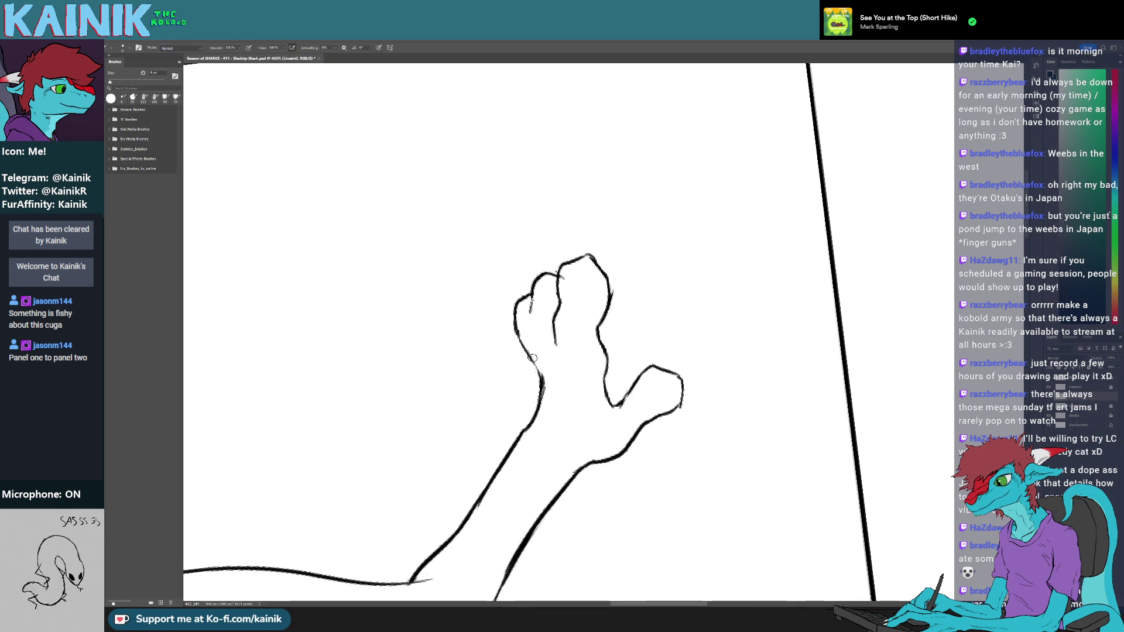
- Smooth the near ear's back edge and erase the stray marks inside the far ear
scroll(641, 220, down, 8)
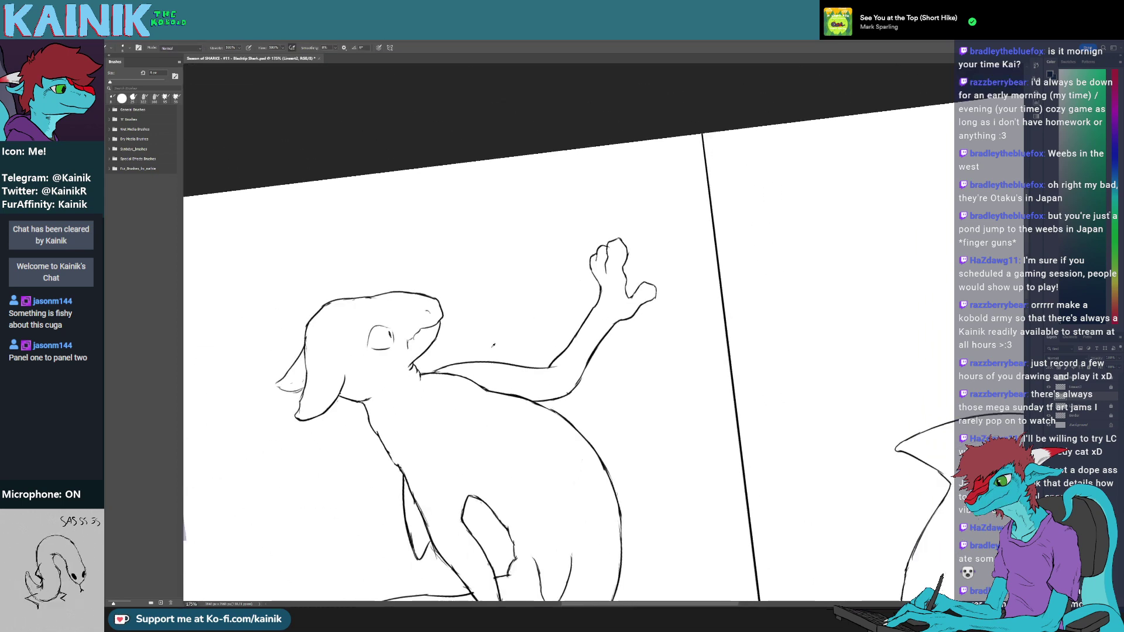
scroll(375, 409, up, 4)
drag(388, 416, 548, 421)
scroll(548, 421, up, 3)
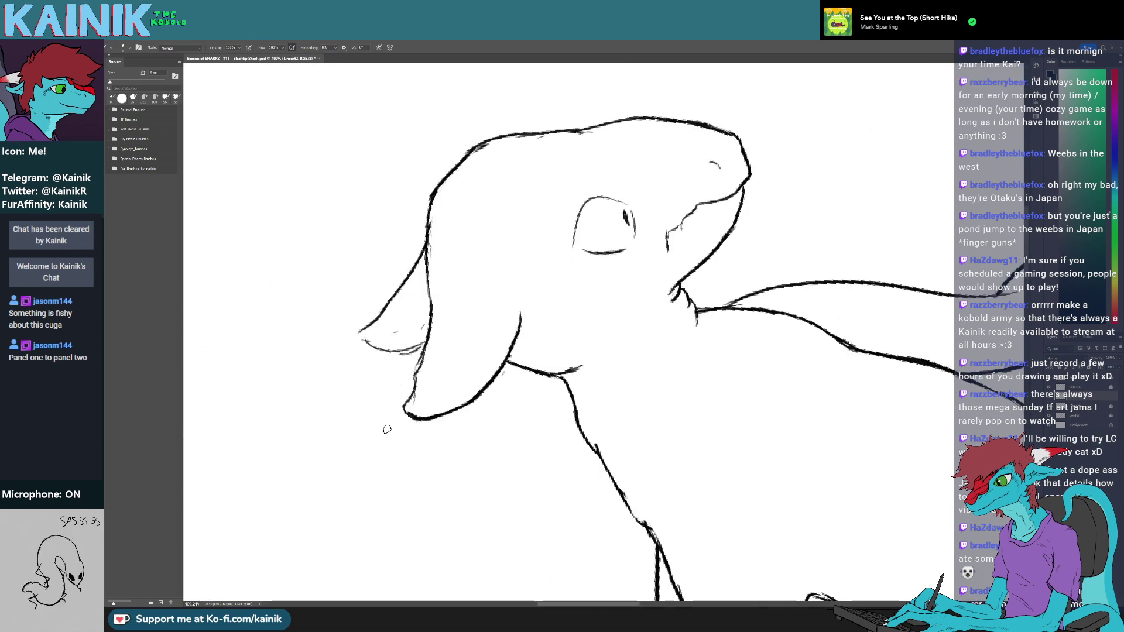
key(e)
drag(509, 380, 508, 376)
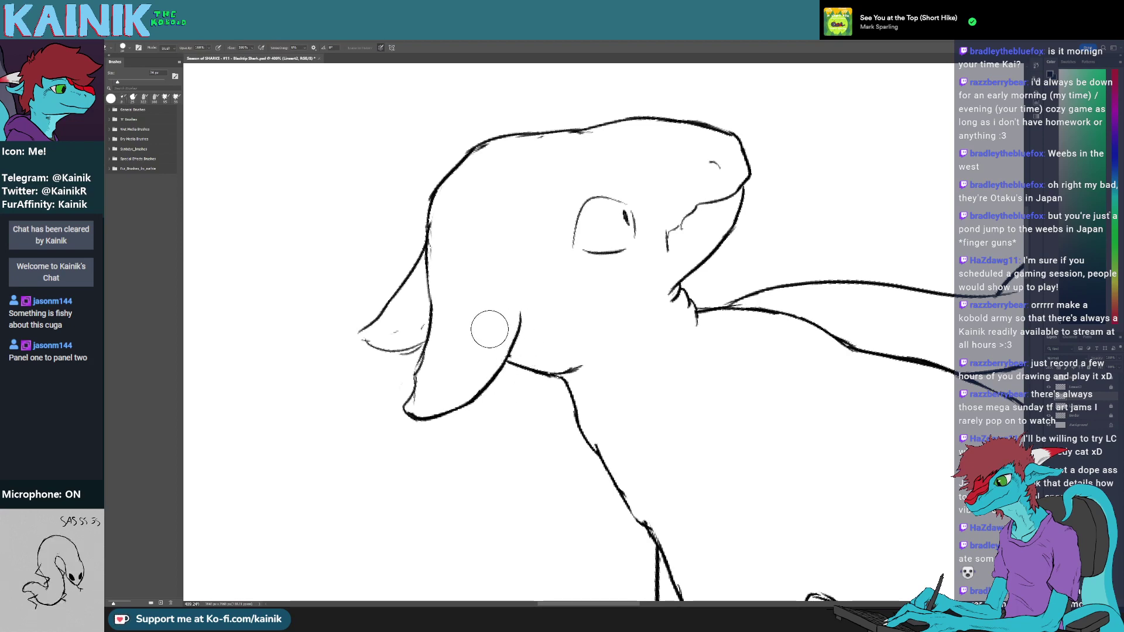
mouse_move(426, 394)
mouse_down()
mouse_move(421, 402)
mouse_move(437, 404)
mouse_move(457, 433)
mouse_up()
key(b)
key(e)
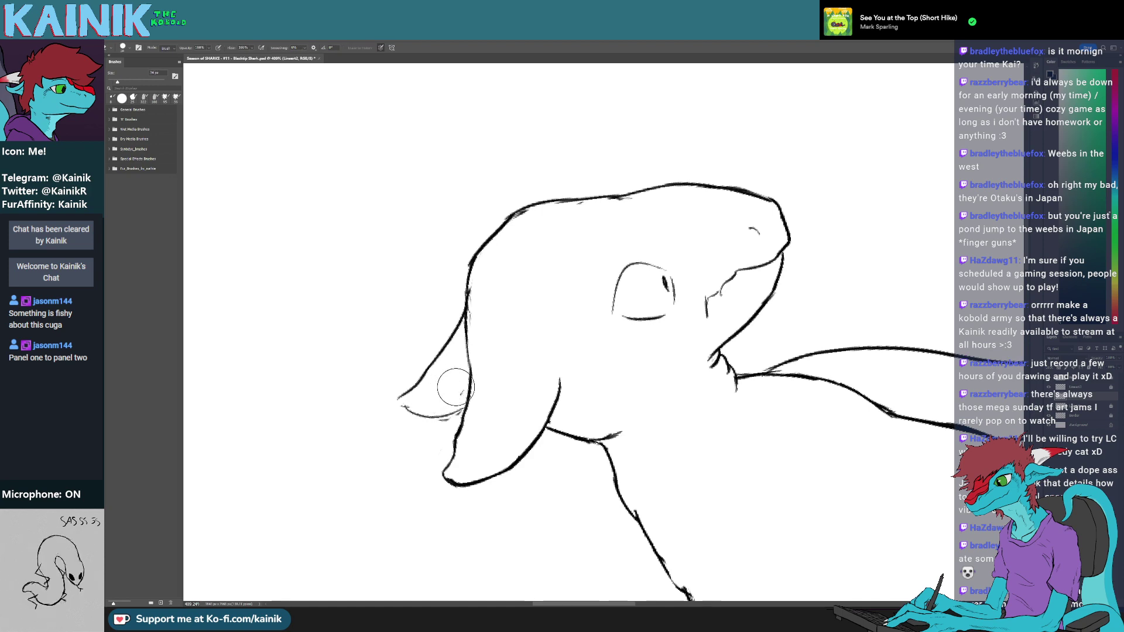
key(b)
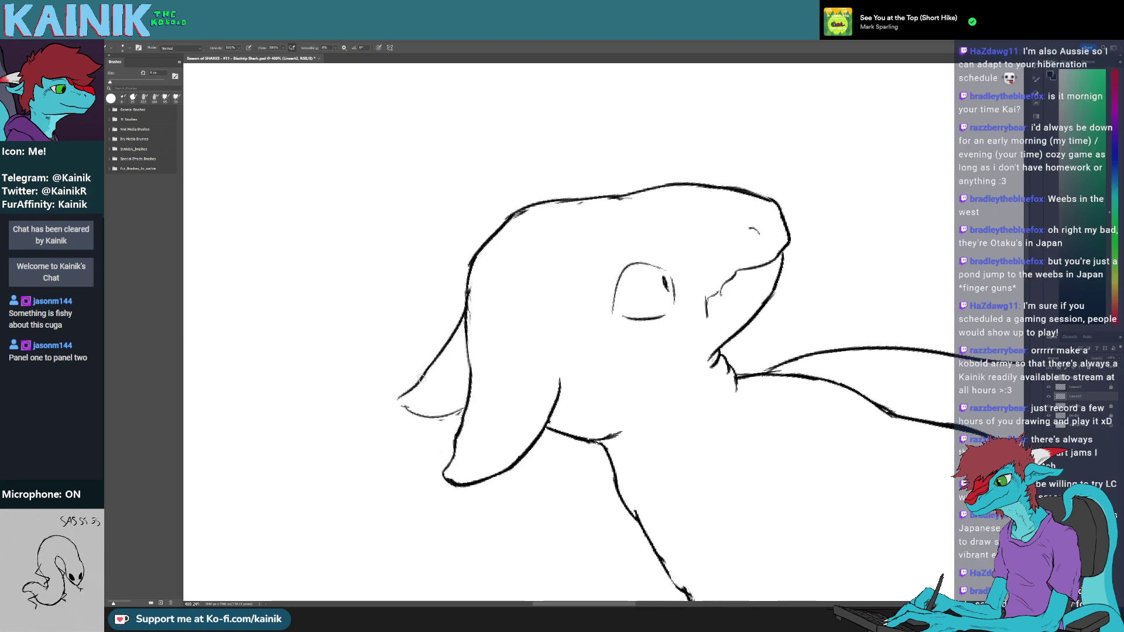
- Redraw the far ear's tip and lower edge as a clean curve behind the near ear
drag(401, 395, 419, 417)
key(r)
drag(431, 454, 408, 252)
key(b)
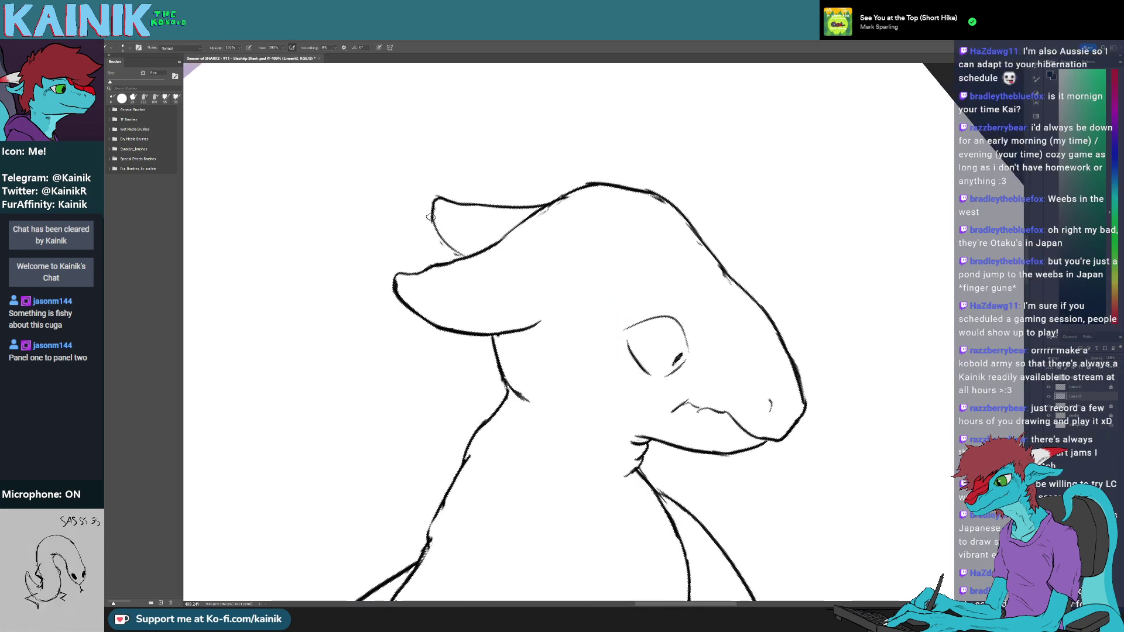
drag(432, 214, 456, 290)
- Straighten the canvas view, hide the reference images over the first panel, and save the document
key(r)
scroll(500, 295, down, 10)
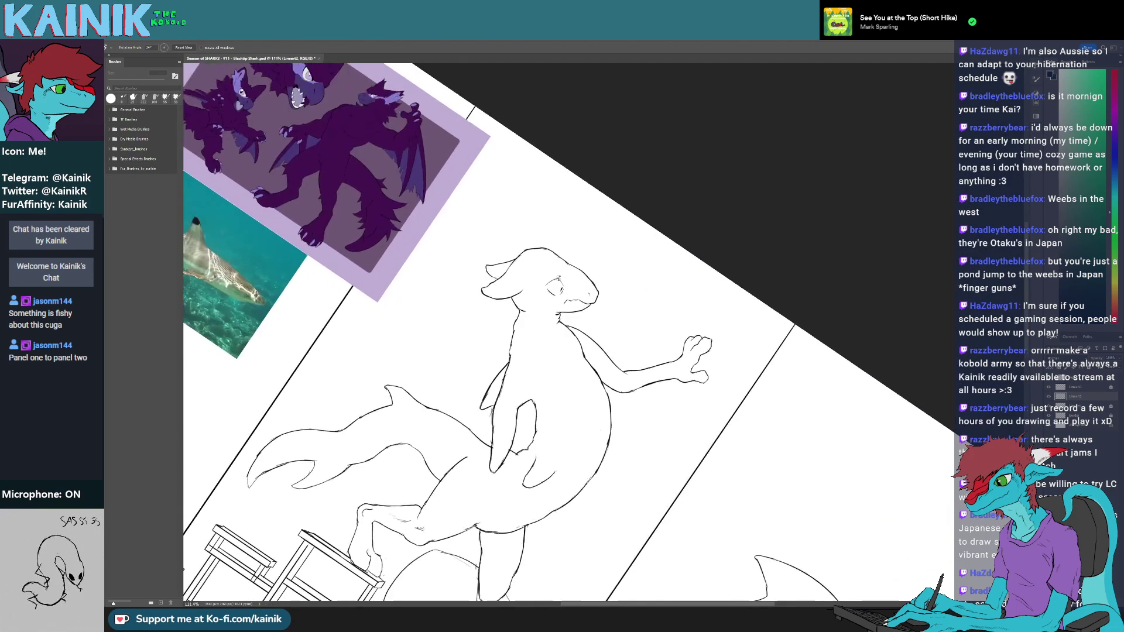
drag(695, 388, 783, 284)
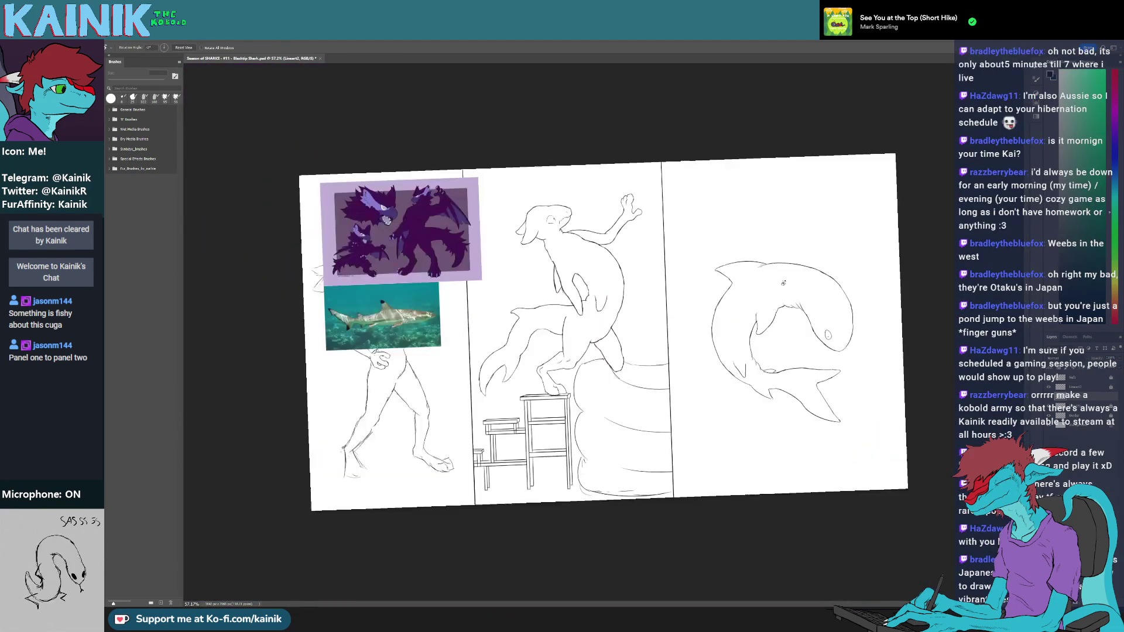
drag(754, 380, 690, 404)
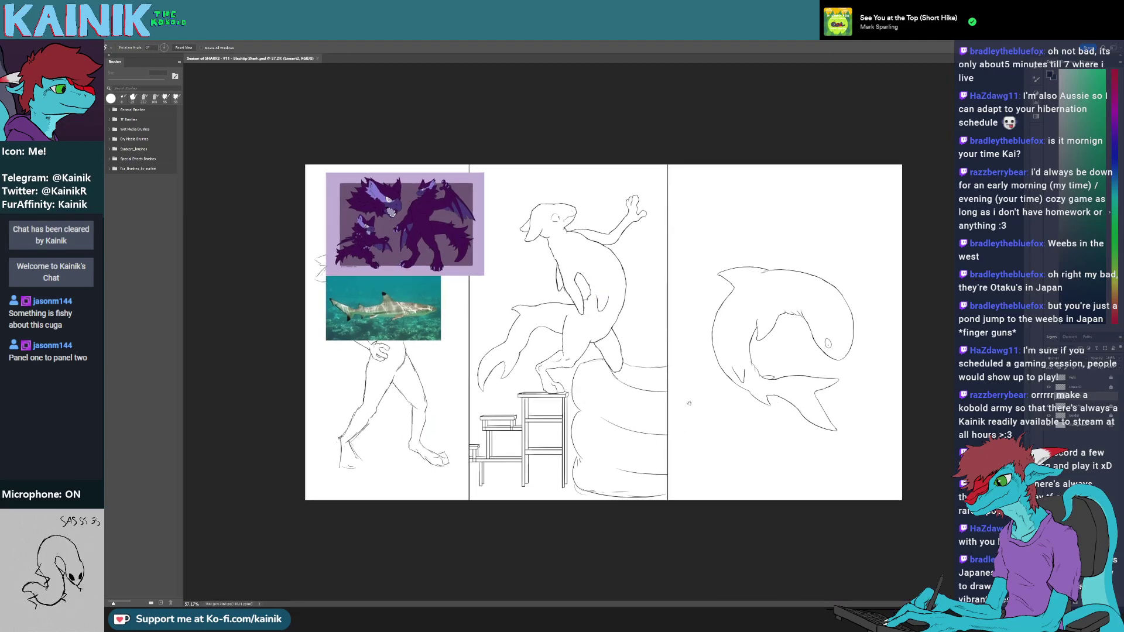
scroll(681, 383, up, 2)
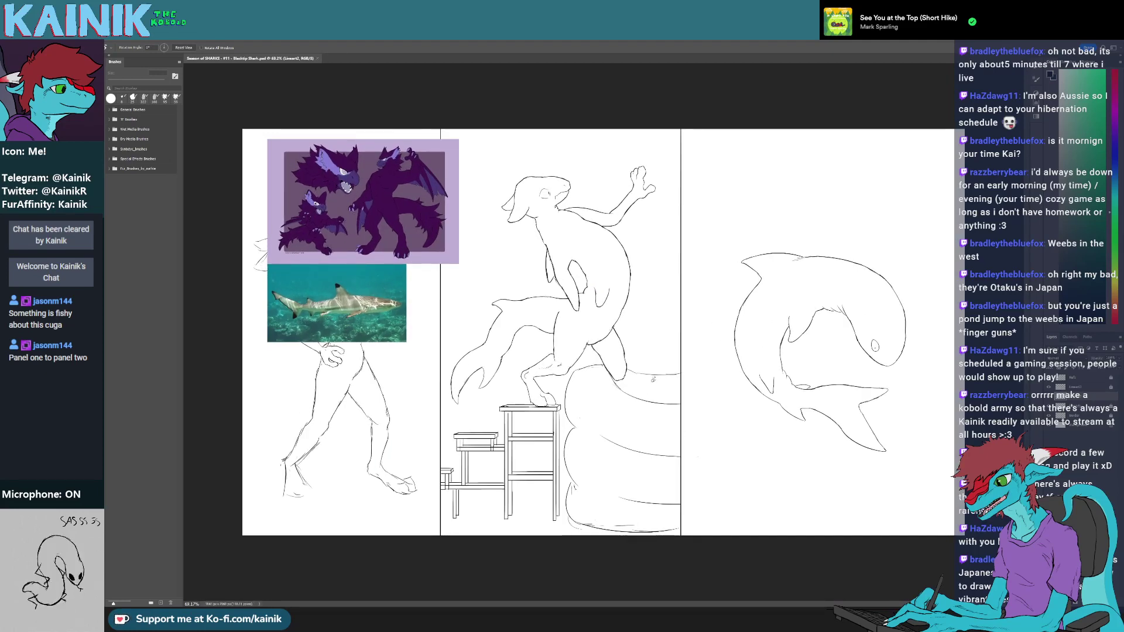
click(1048, 378)
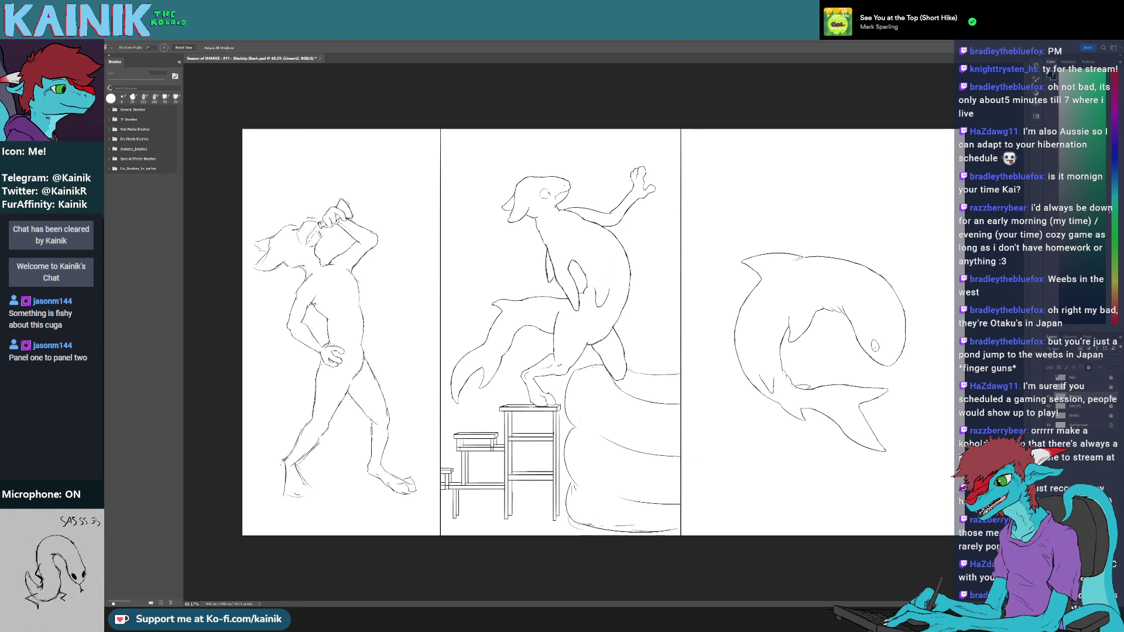
key(ctrl+s)
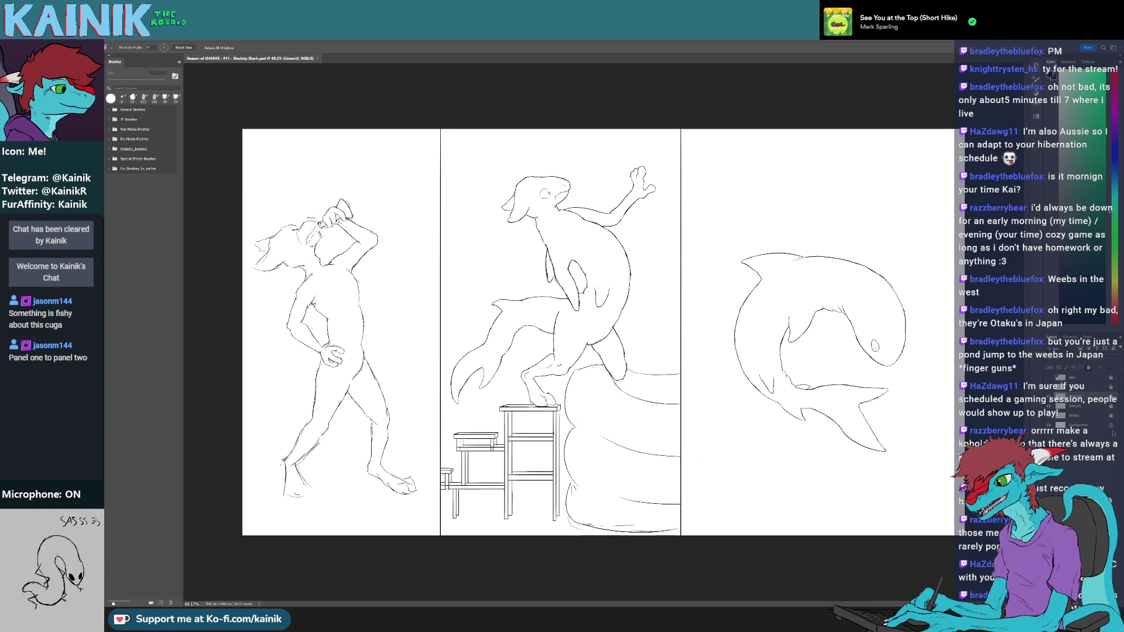
- Select the first panel's lineart layer and rework the drinking figure's mouth line and muzzle strokes
click(1100, 409)
scroll(264, 237, up, 10)
key(b)
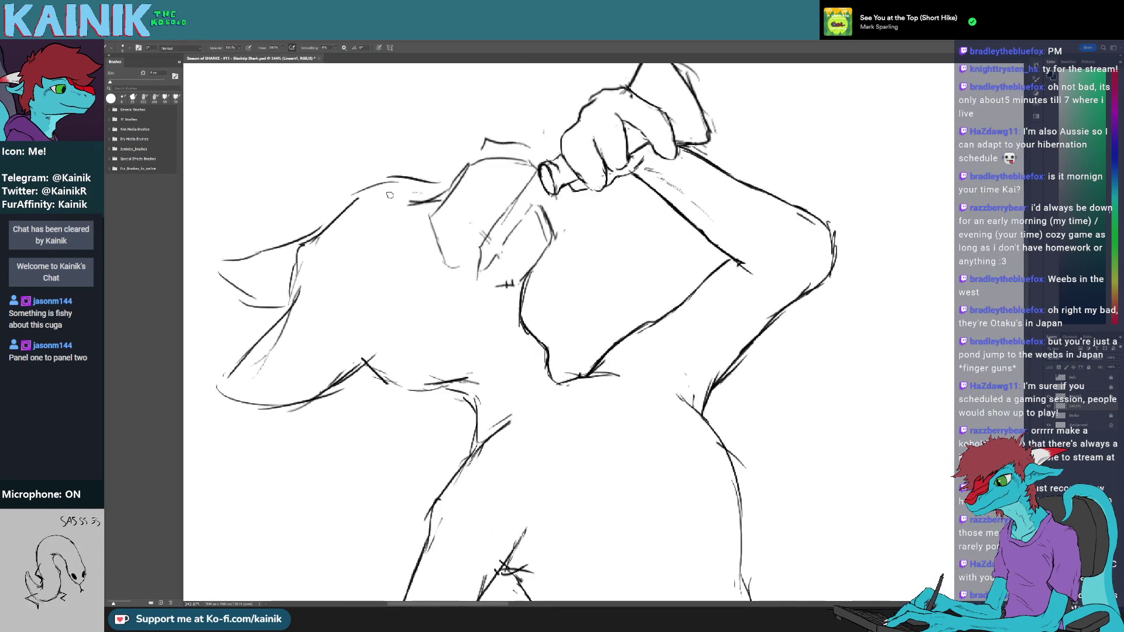
drag(358, 289, 395, 242)
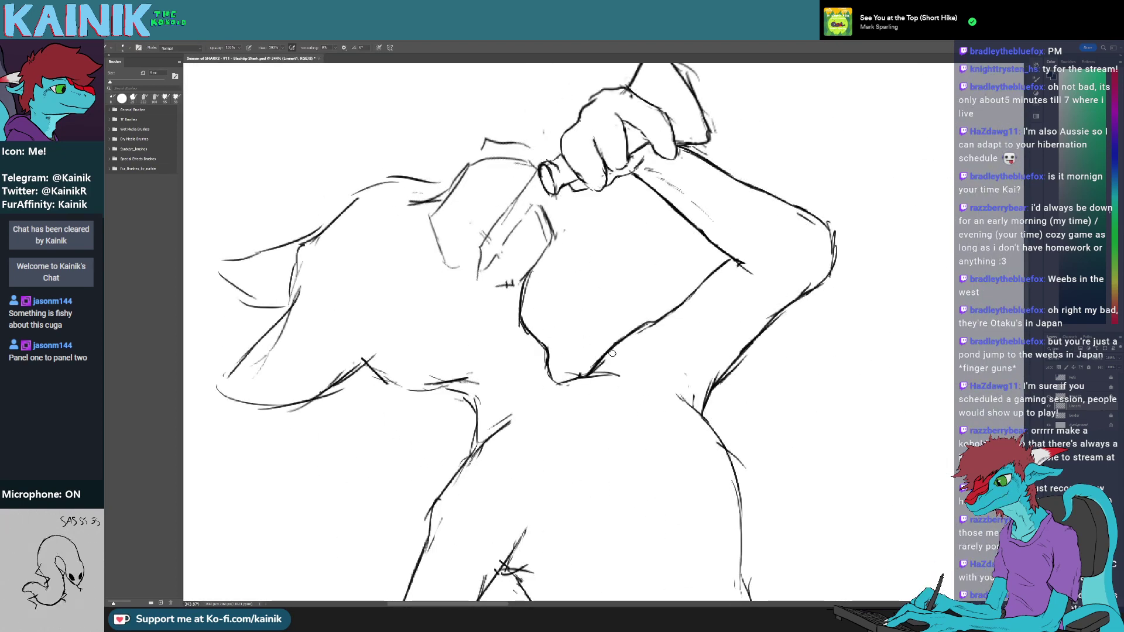
key(r)
mouse_move(612, 353)
mouse_down()
mouse_move(563, 355)
mouse_move(591, 358)
mouse_up()
key(e)
drag(566, 190, 553, 205)
key(b)
mouse_move(576, 185)
mouse_down()
mouse_move(543, 186)
mouse_move(528, 214)
mouse_move(507, 196)
mouse_up()
key(r)
key(e)
key(b)
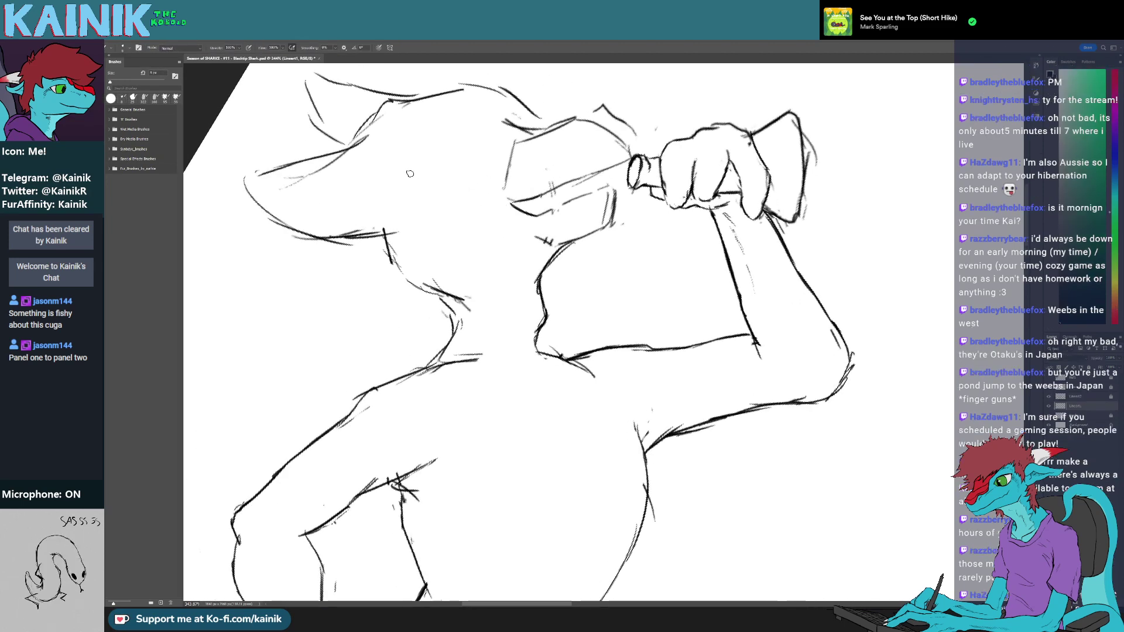
- Draw the first-panel figure's eye and erase the excess strokes around it
drag(404, 177, 473, 148)
mouse_move(460, 193)
mouse_down()
mouse_move(419, 196)
mouse_move(465, 169)
mouse_up()
key(e)
key(b)
mouse_move(409, 192)
mouse_down()
mouse_move(446, 158)
mouse_move(478, 184)
mouse_move(459, 180)
mouse_move(463, 163)
mouse_up()
key(e)
key(b)
key(e)
key(b)
drag(463, 161, 401, 174)
- Straighten the view to show all three panels and save the updated drawing
key(r)
drag(801, 242, 727, 156)
drag(487, 233, 477, 233)
key(ctrl+s)
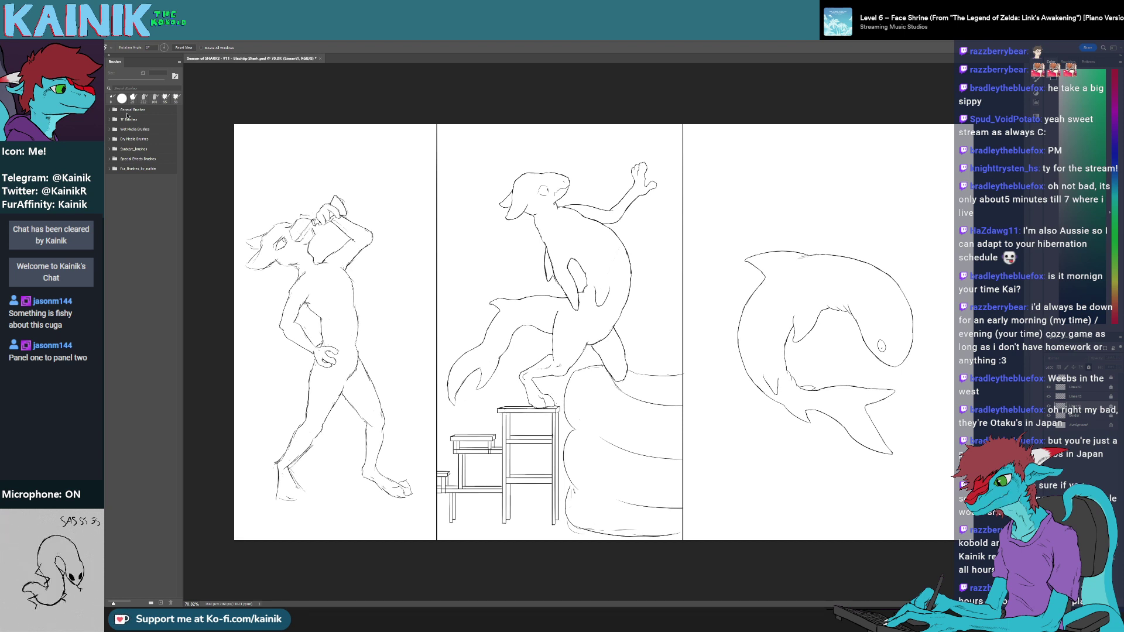
key(ctrl+s)
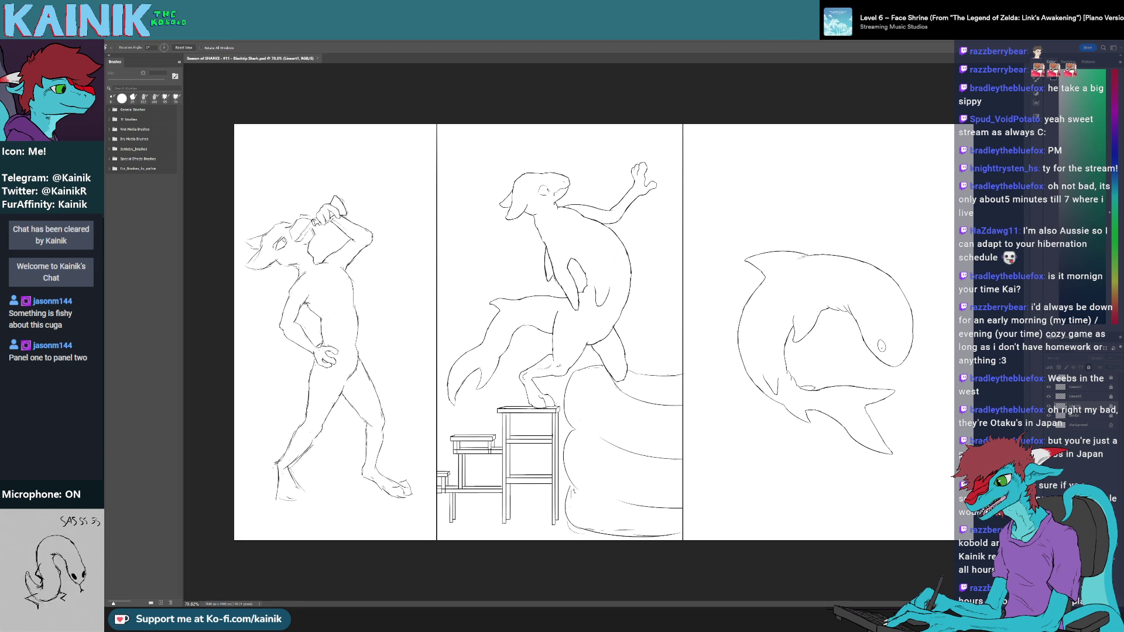